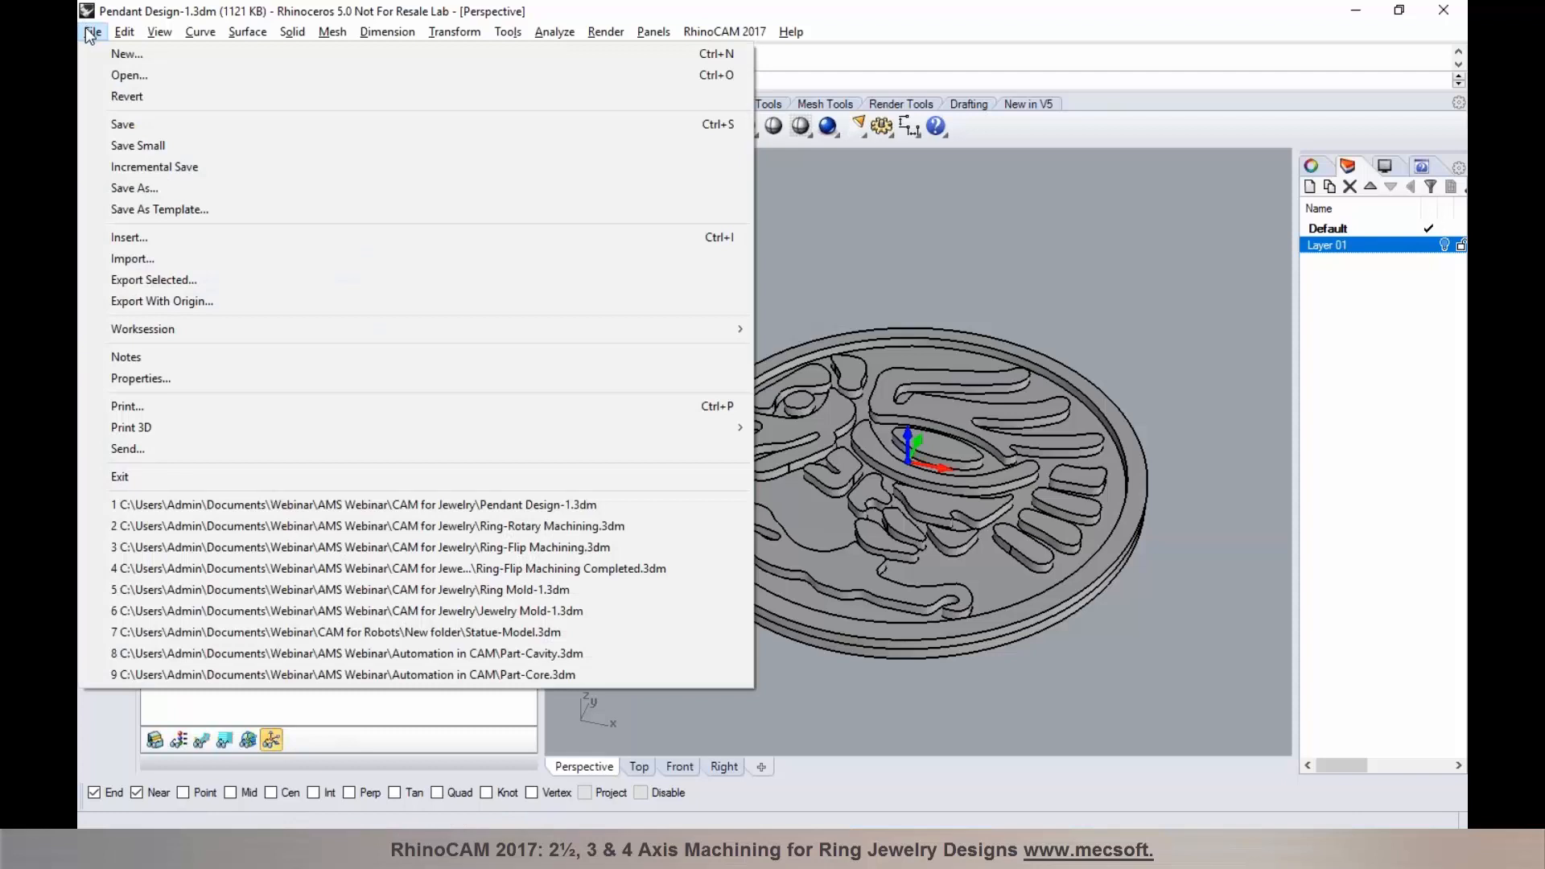
Step: Save an incremental copy of the pendant design and open Ring Mold-1.3dm
click(155, 167)
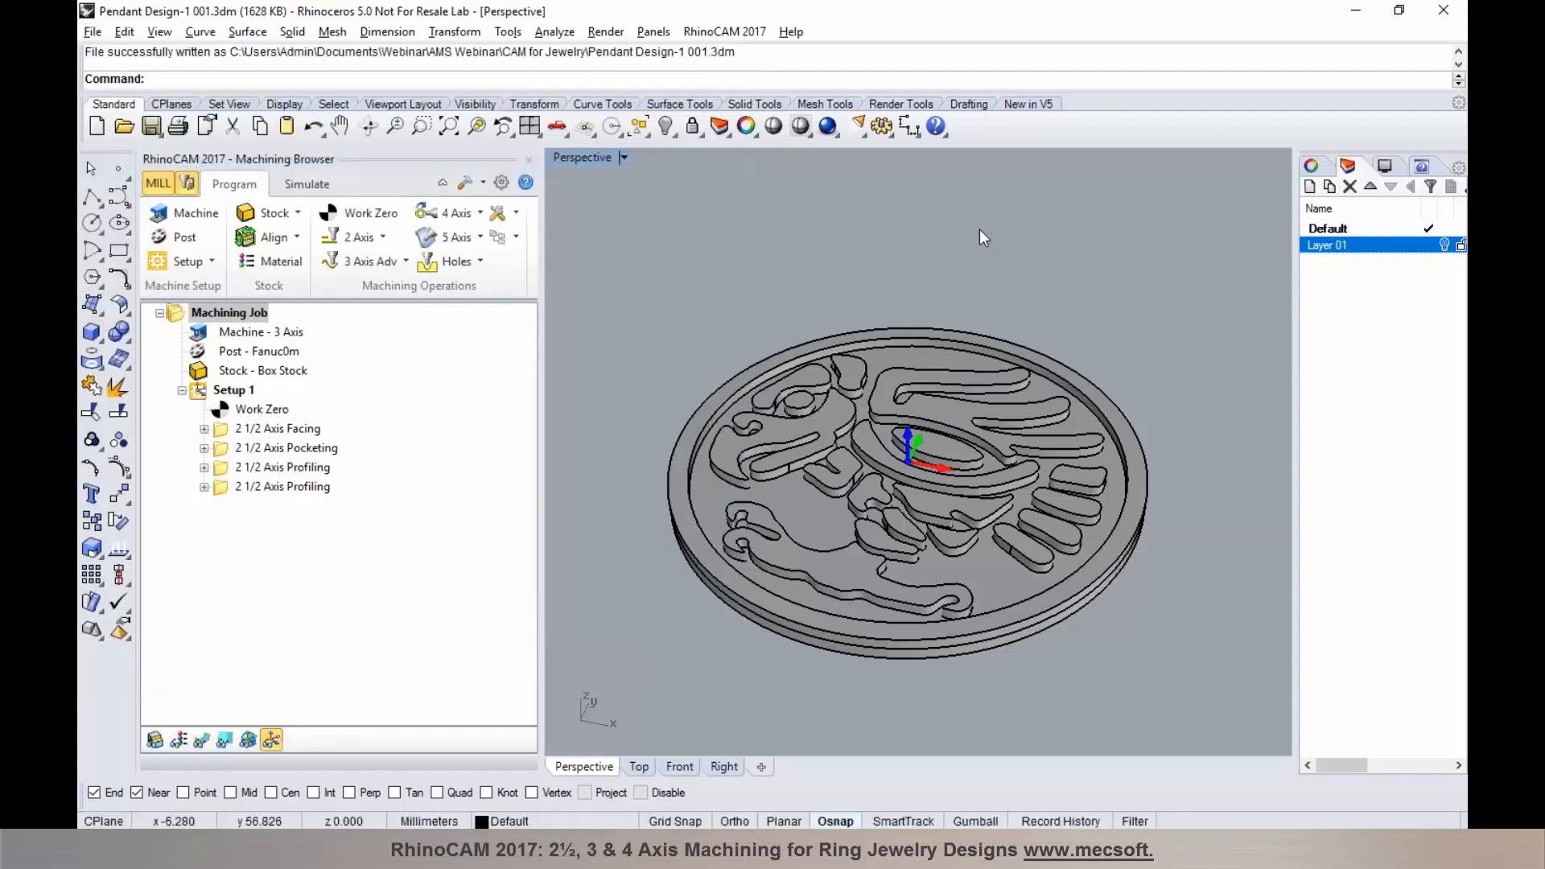
click(124, 126)
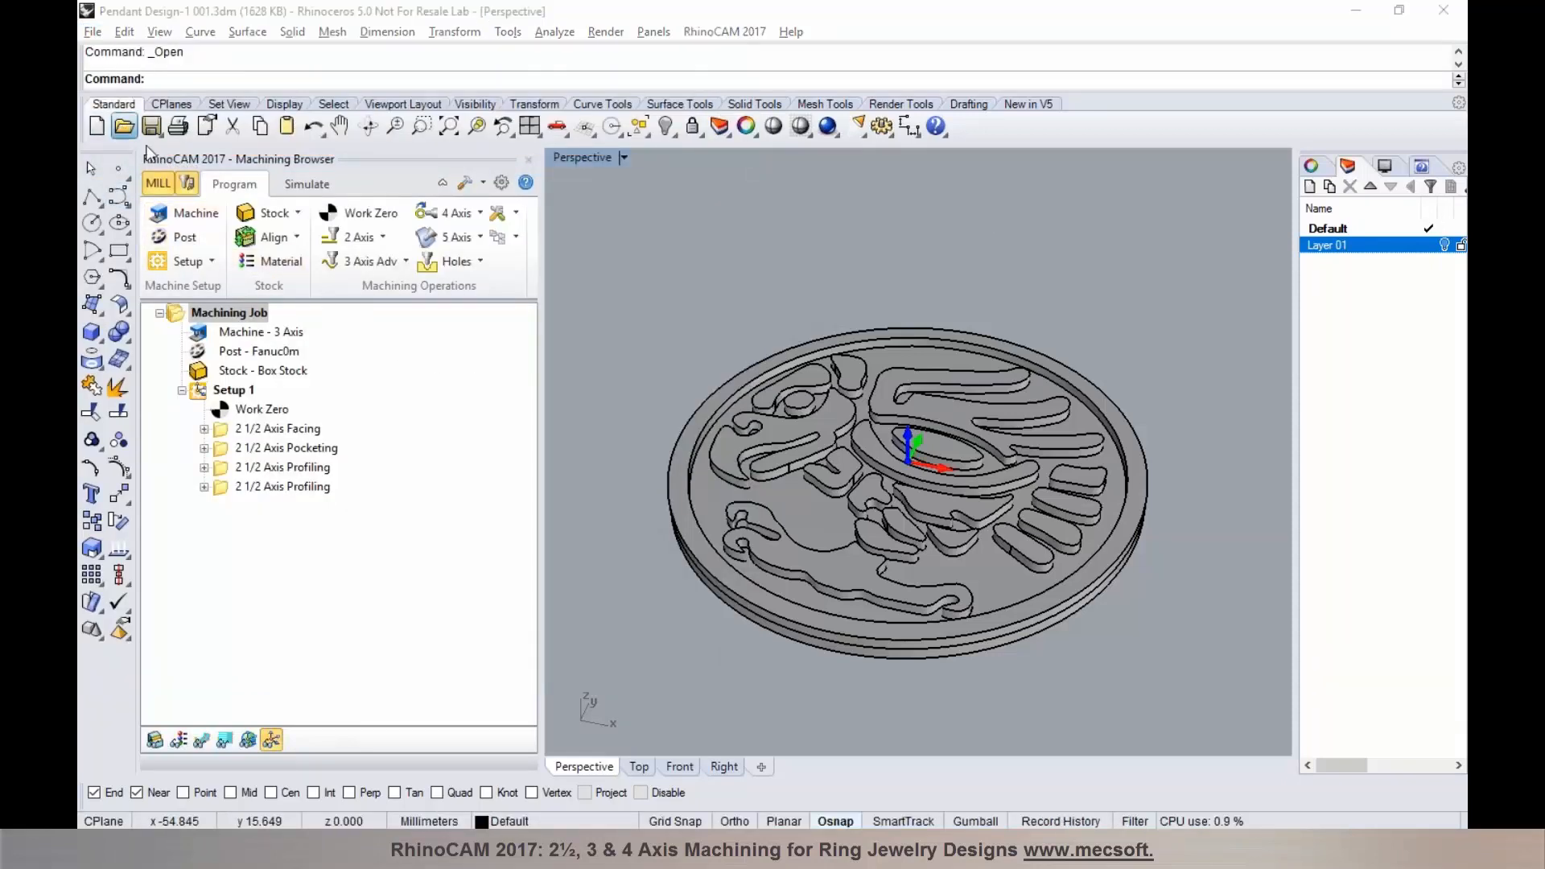
click(378, 369)
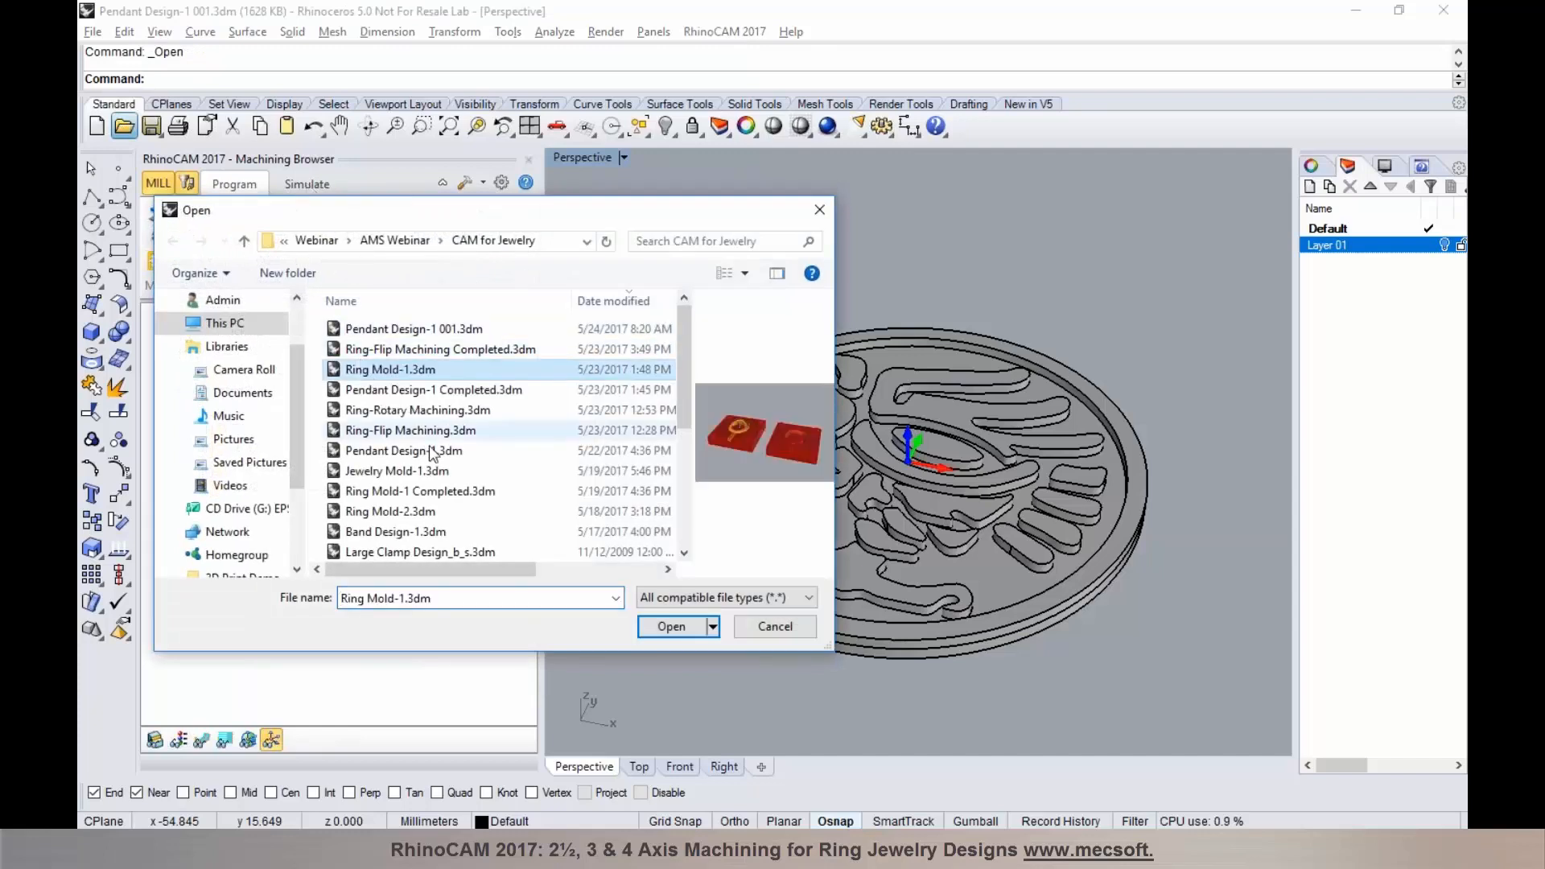
click(648, 628)
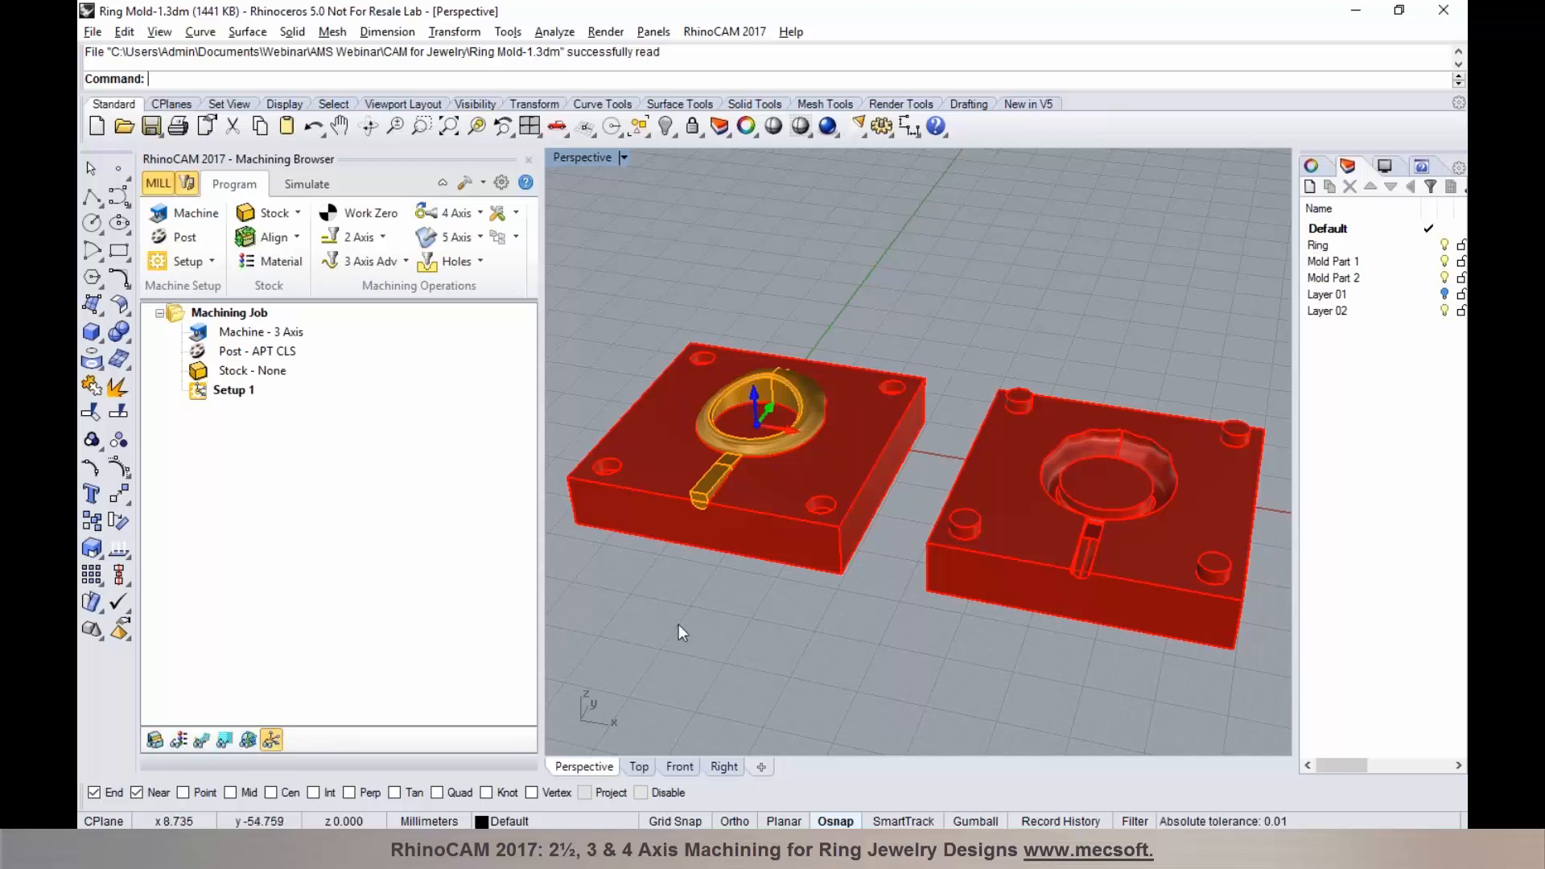
Step: Hide the Ring and Mold Part 2 layers so that only the first mold half is displayed
scroll(758, 501, up, 2)
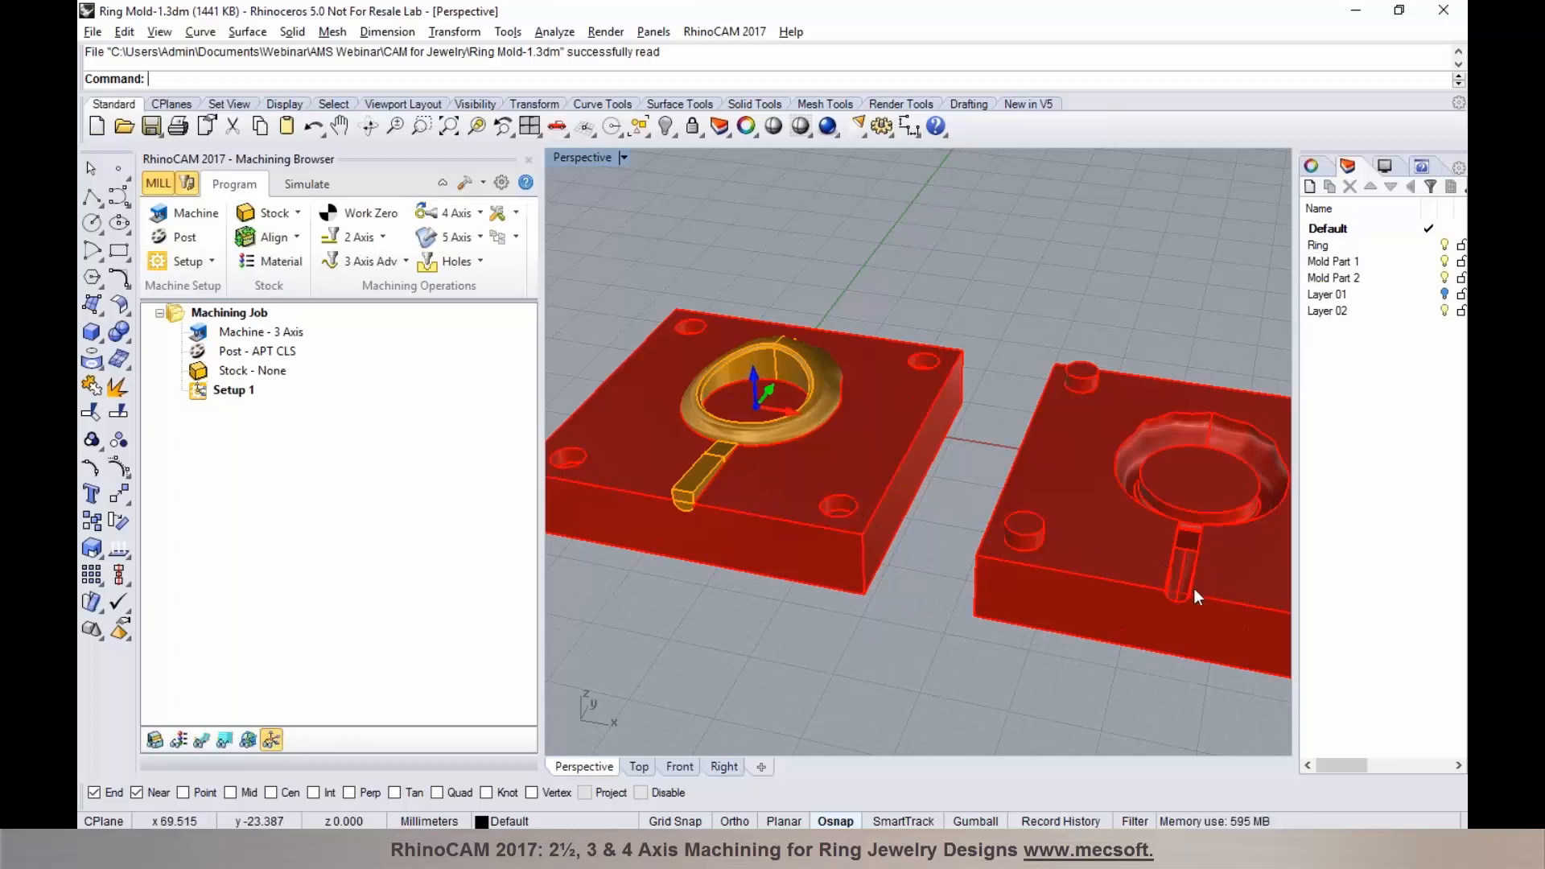
scroll(719, 459, down, 1)
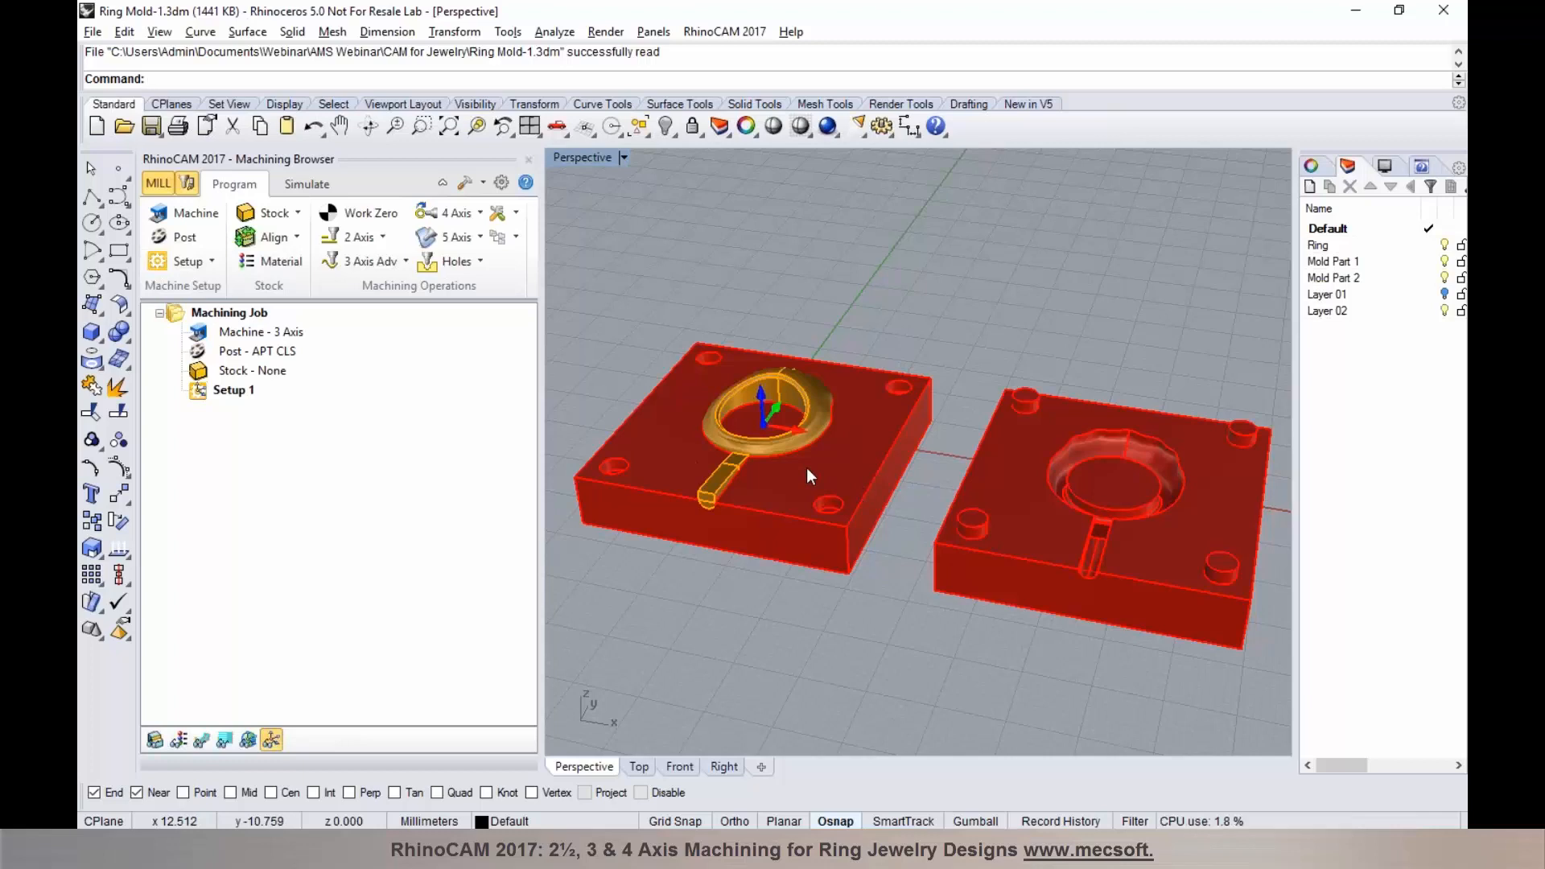
scroll(729, 403, up, 3)
scroll(732, 417, up, 1)
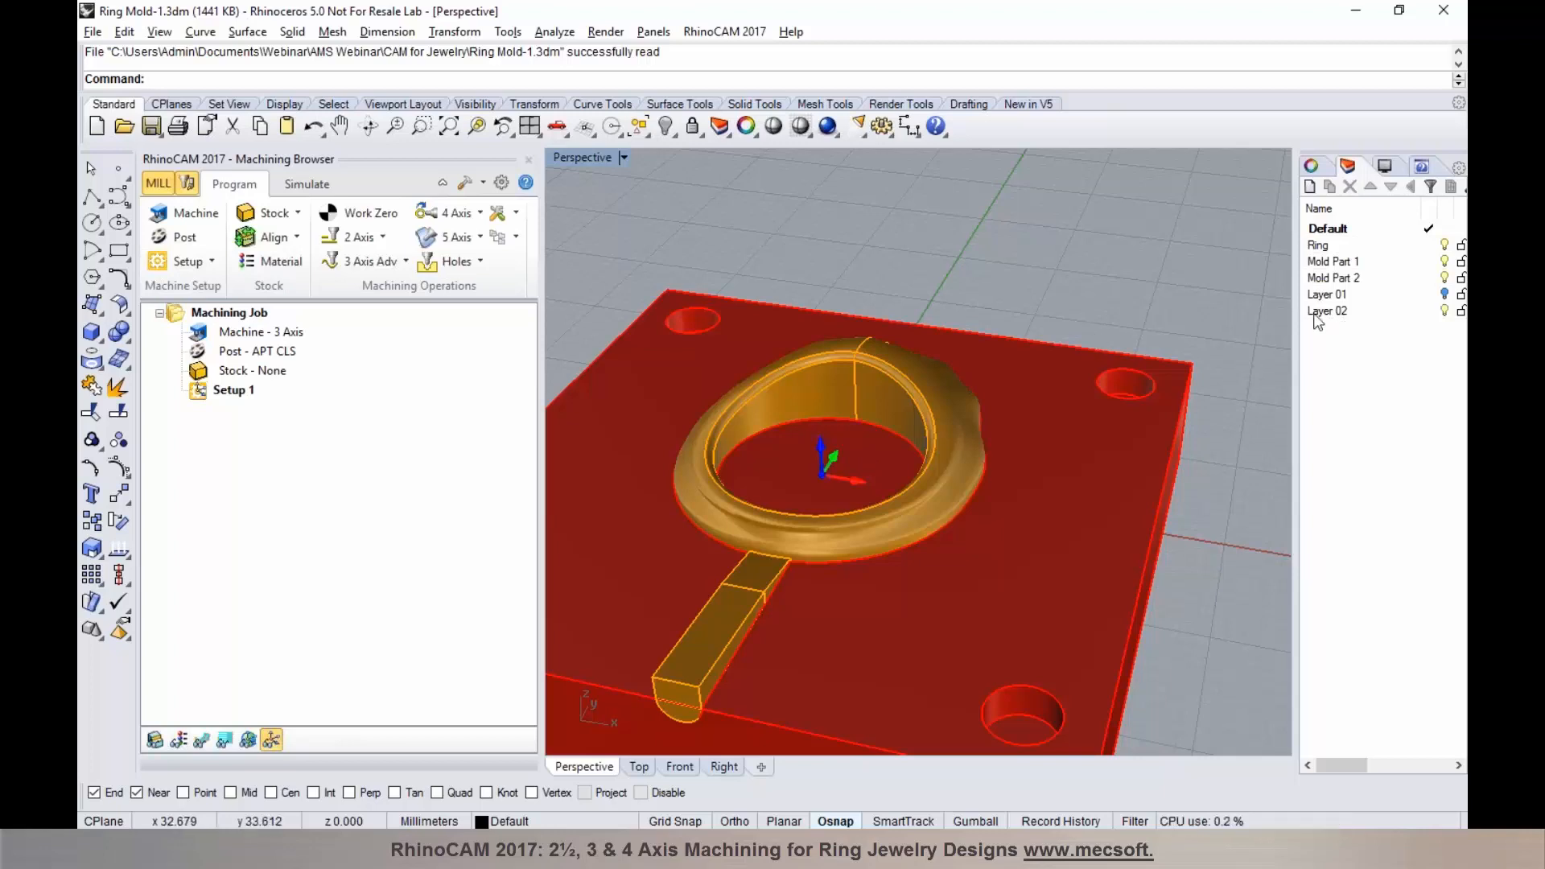
scroll(806, 325, down, 2)
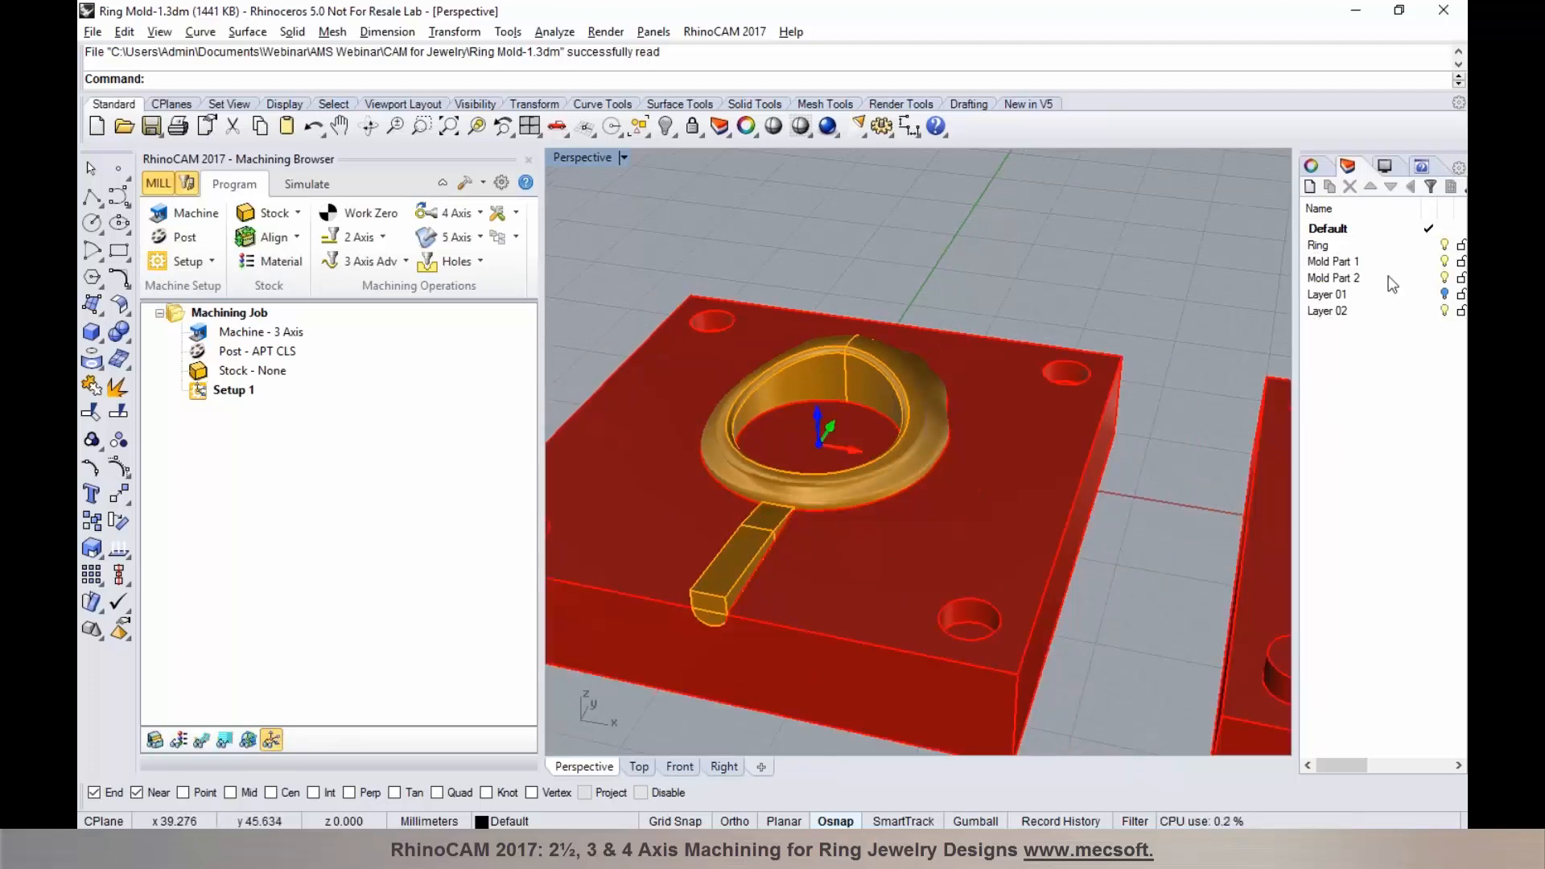
click(1443, 245)
click(1445, 245)
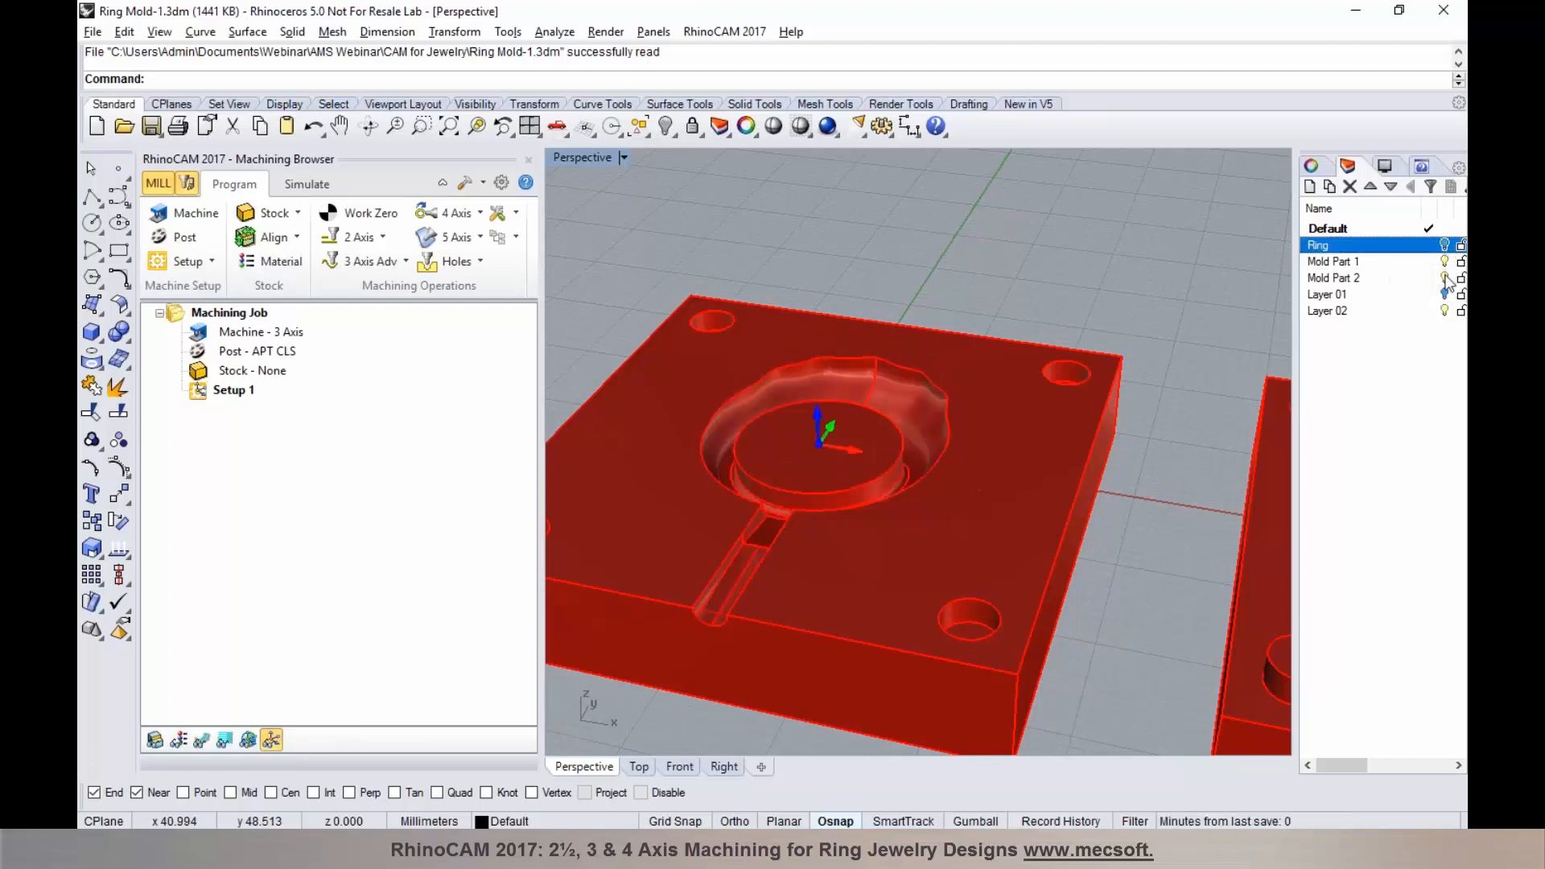
click(1445, 278)
Step: Look over the isolated first mold half and compare it with the second by showing and hiding the Mold Part 2 layer
scroll(1136, 471, down, 2)
scroll(716, 478, up, 4)
right_drag(945, 533, 920, 525)
scroll(910, 515, down, 1)
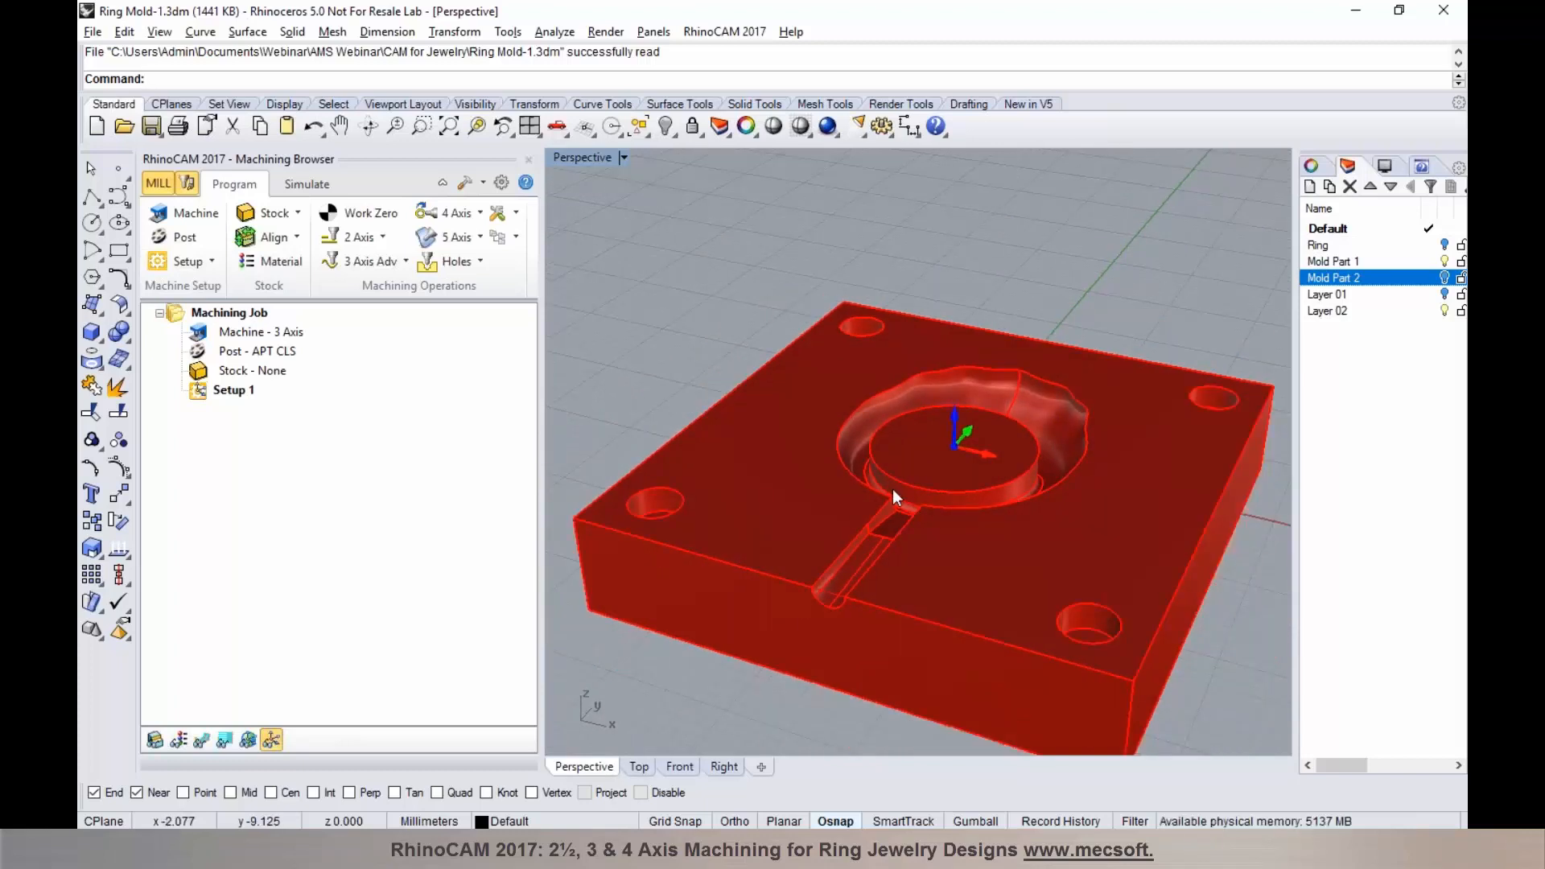
mouse_move(888, 486)
right_down()
mouse_move(891, 531)
mouse_move(845, 510)
mouse_move(862, 486)
mouse_move(886, 535)
mouse_move(859, 490)
right_up()
scroll(859, 489, down, 4)
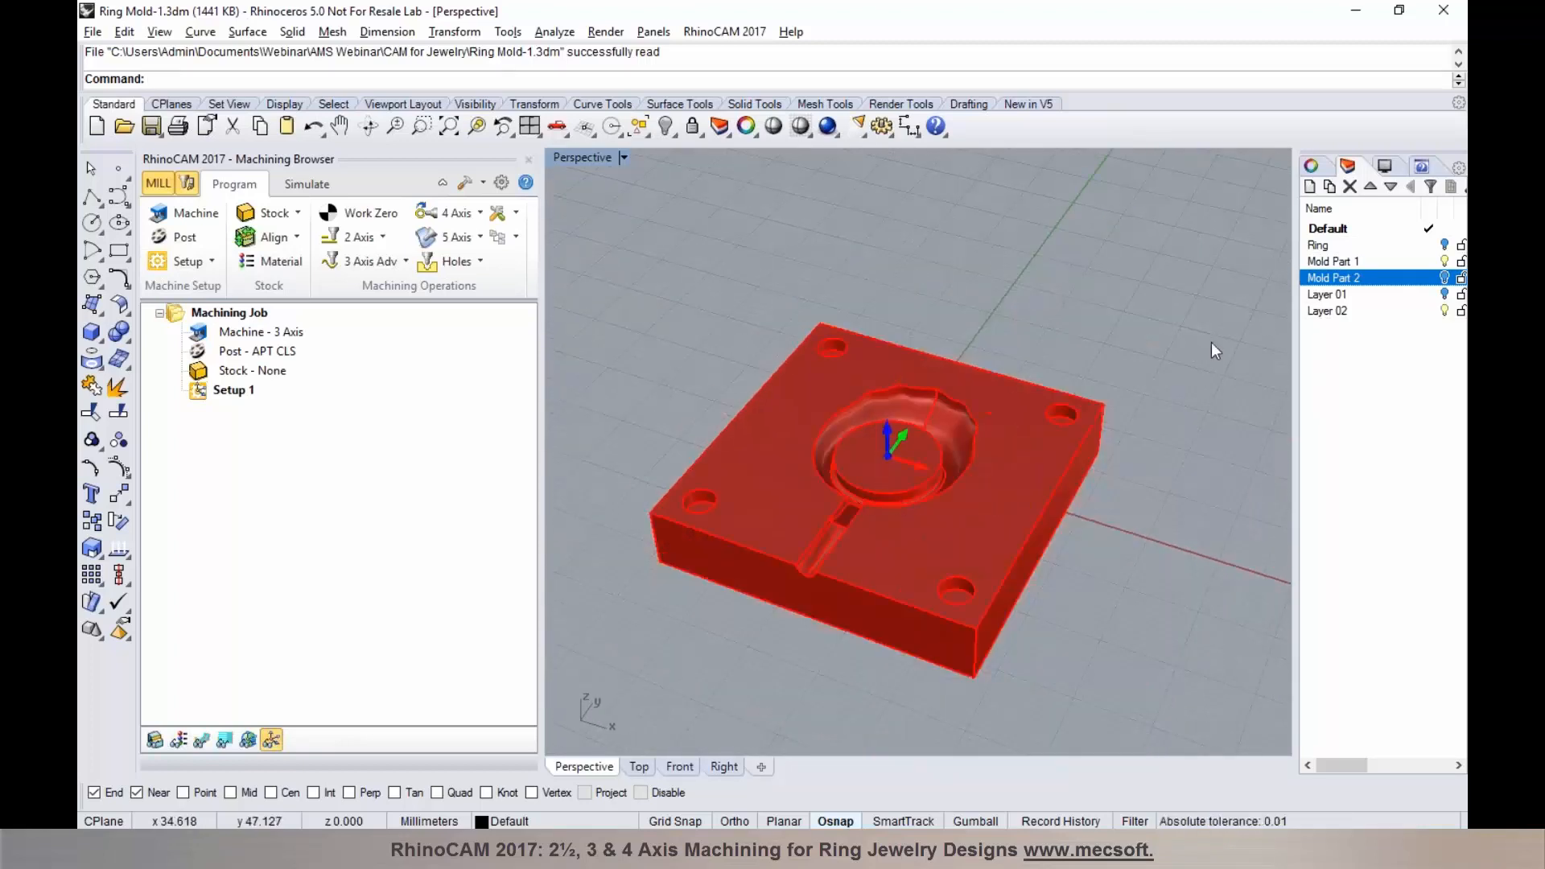
click(1446, 278)
scroll(704, 423, down, 2)
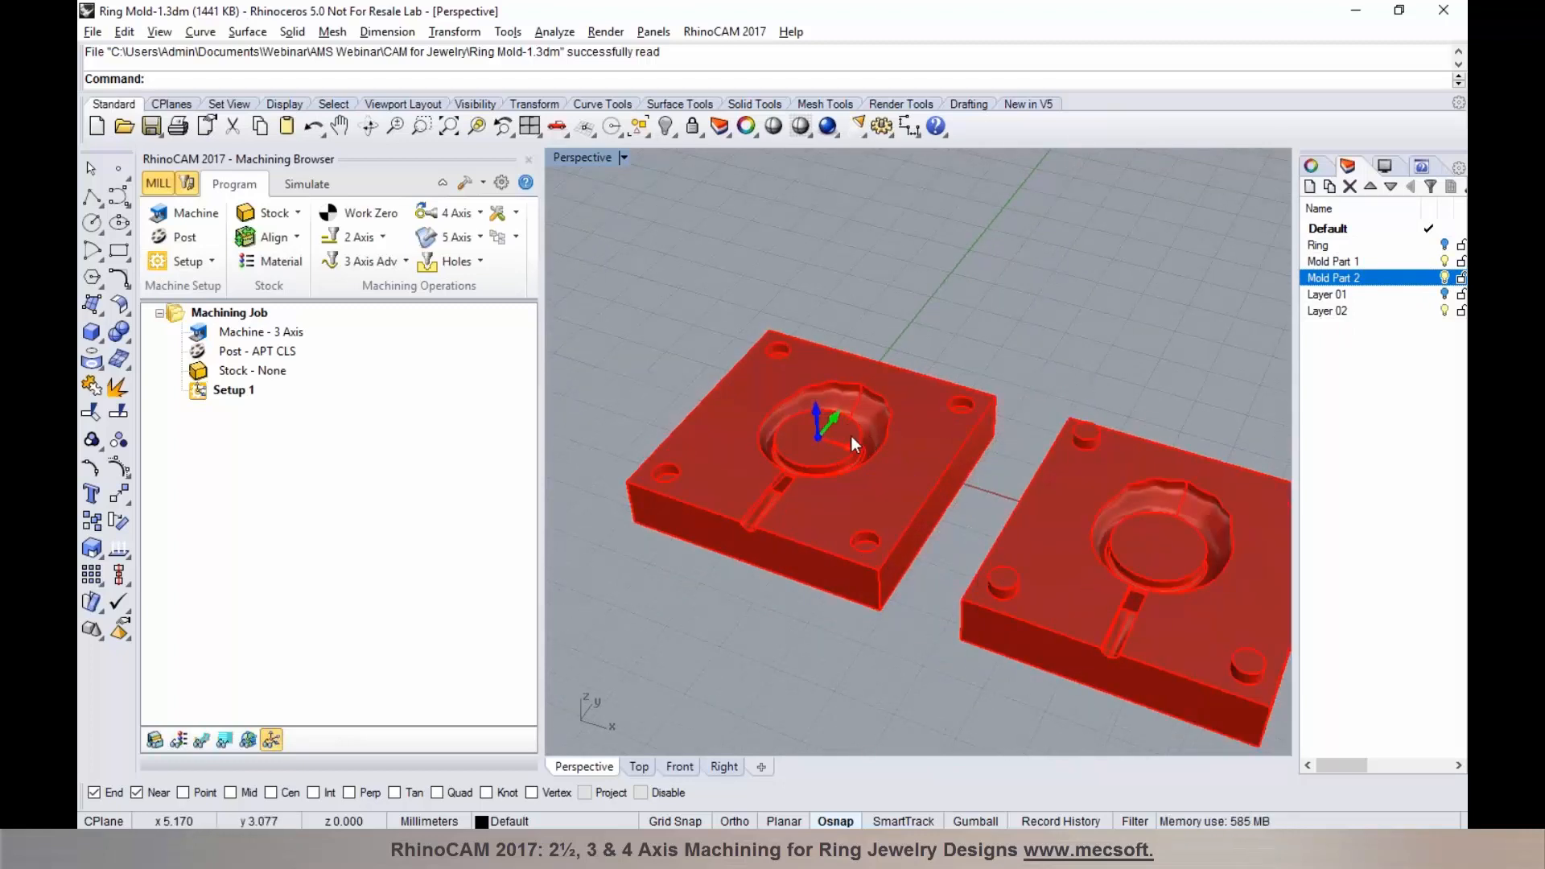
click(1445, 277)
Step: Examine the ring cavity, central core, sprue channel and corner holes of the first mold half from several angles
scroll(728, 430, up, 3)
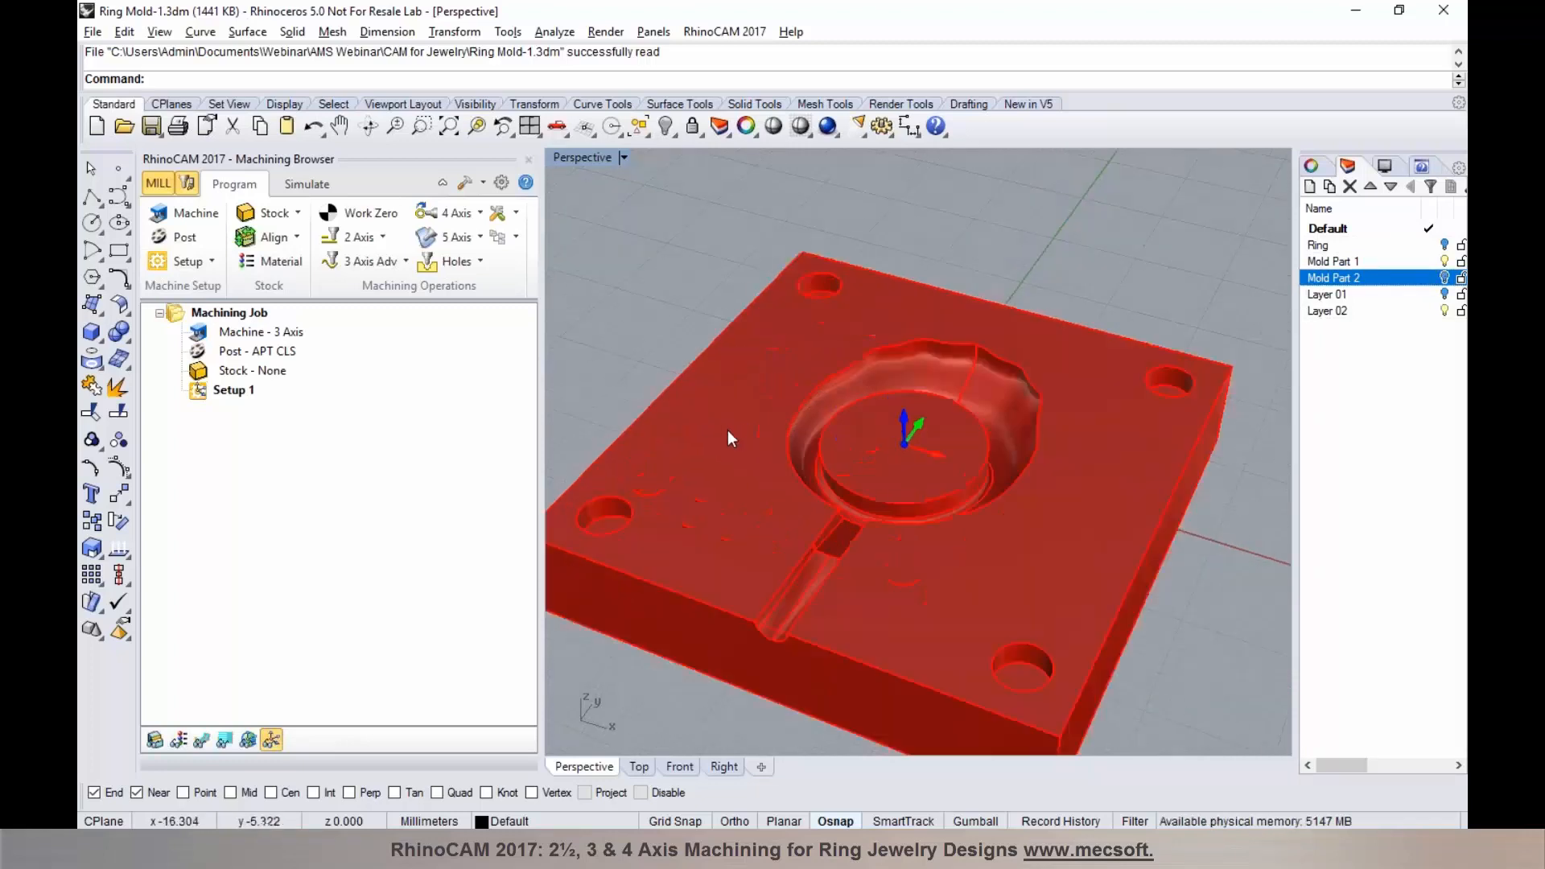
right_drag(932, 469, 983, 433)
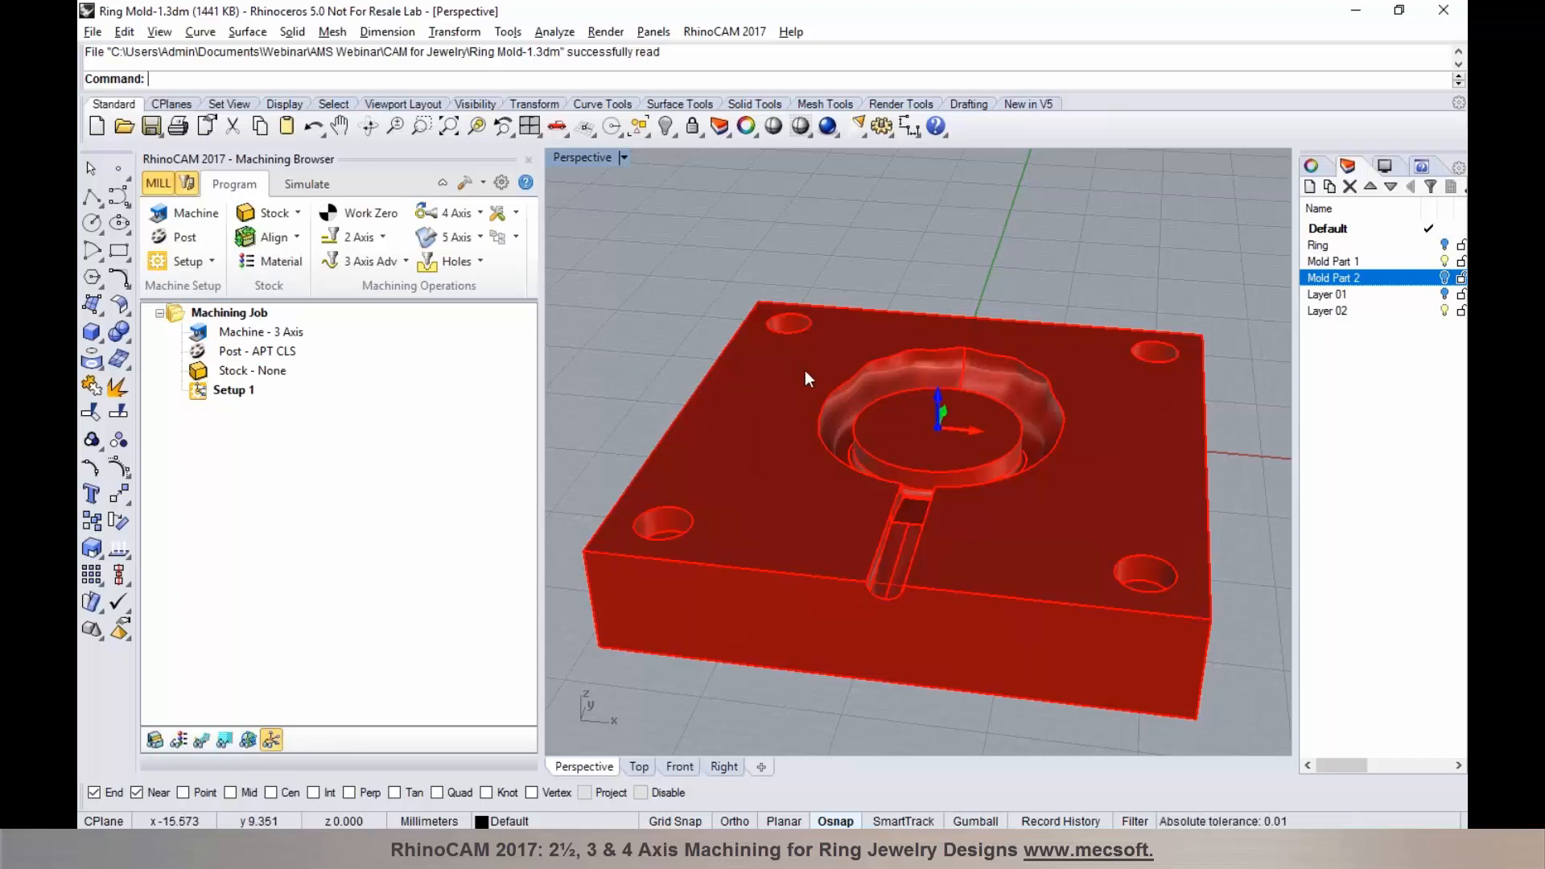
mouse_move(996, 506)
right_down()
mouse_move(966, 538)
mouse_move(956, 507)
mouse_move(977, 504)
right_up()
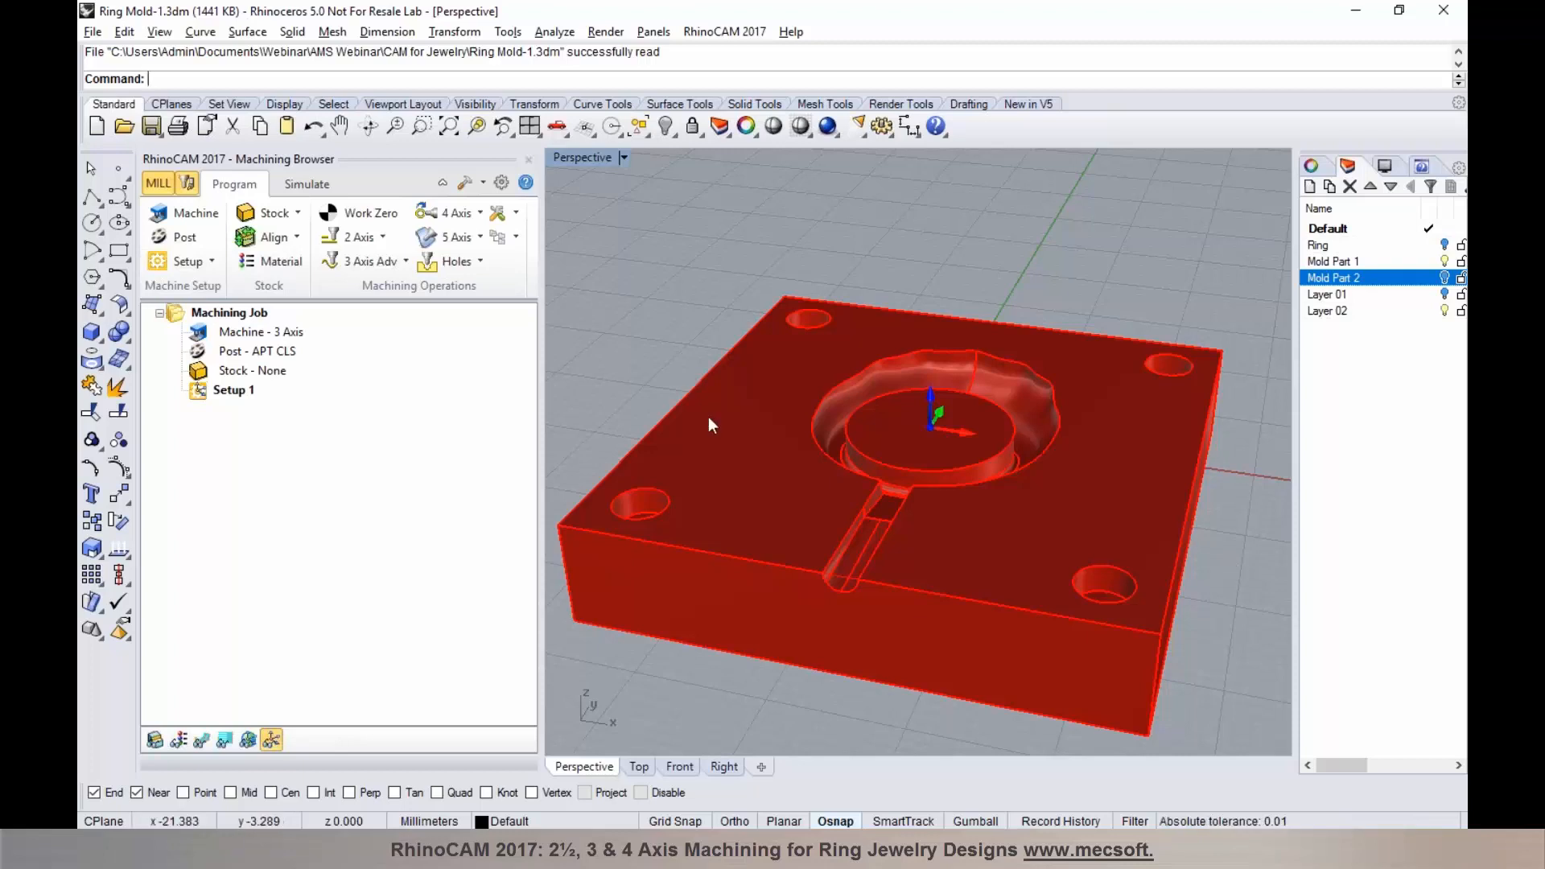
right_drag(845, 442, 650, 519)
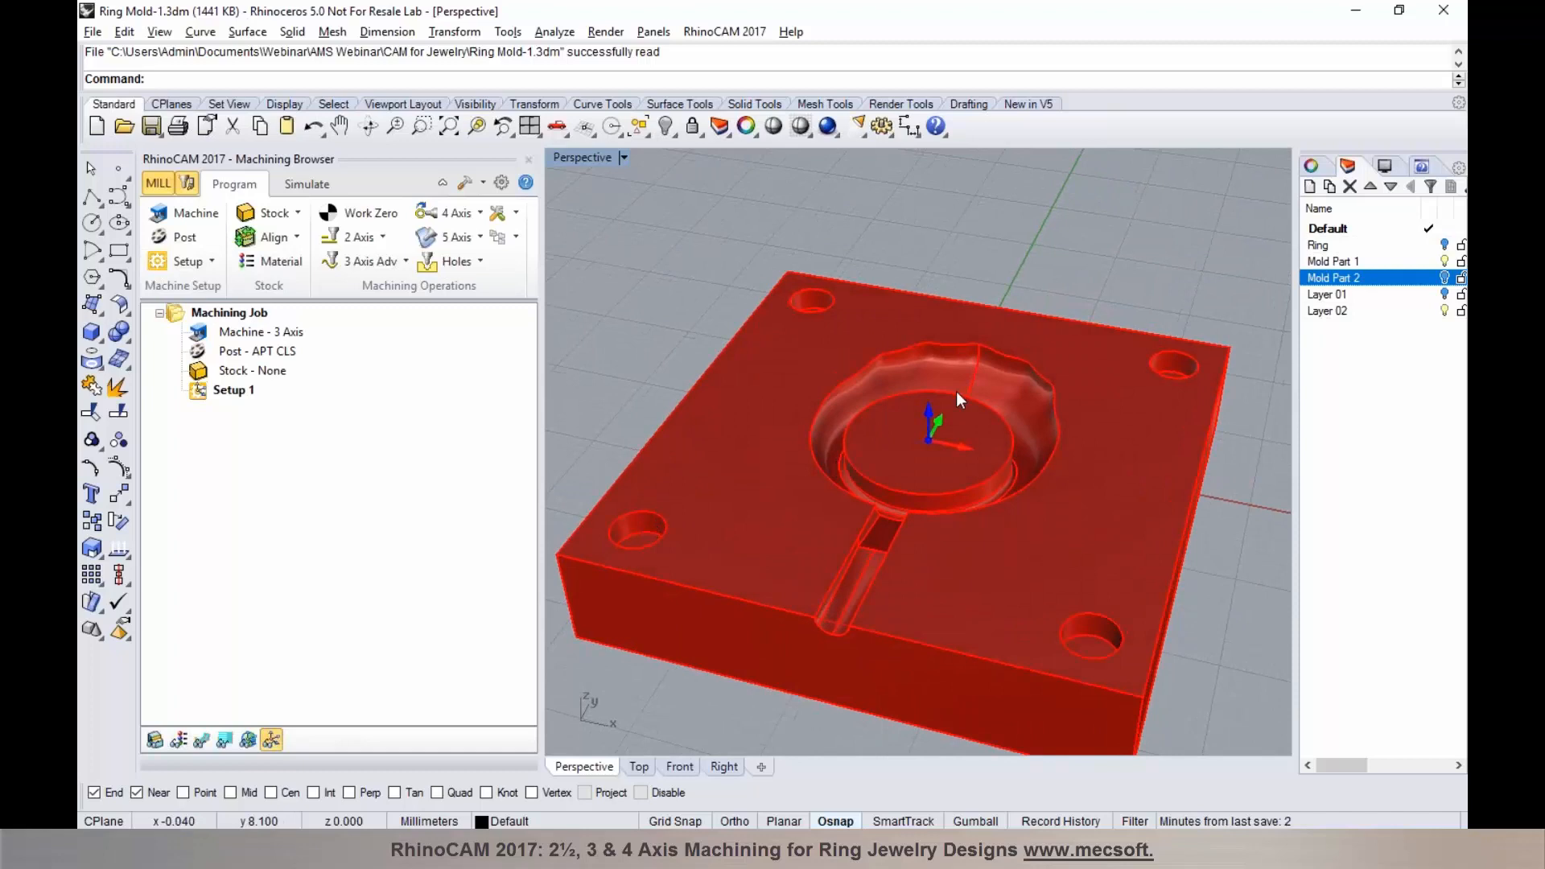
scroll(971, 384, up, 5)
right_drag(1035, 467, 959, 418)
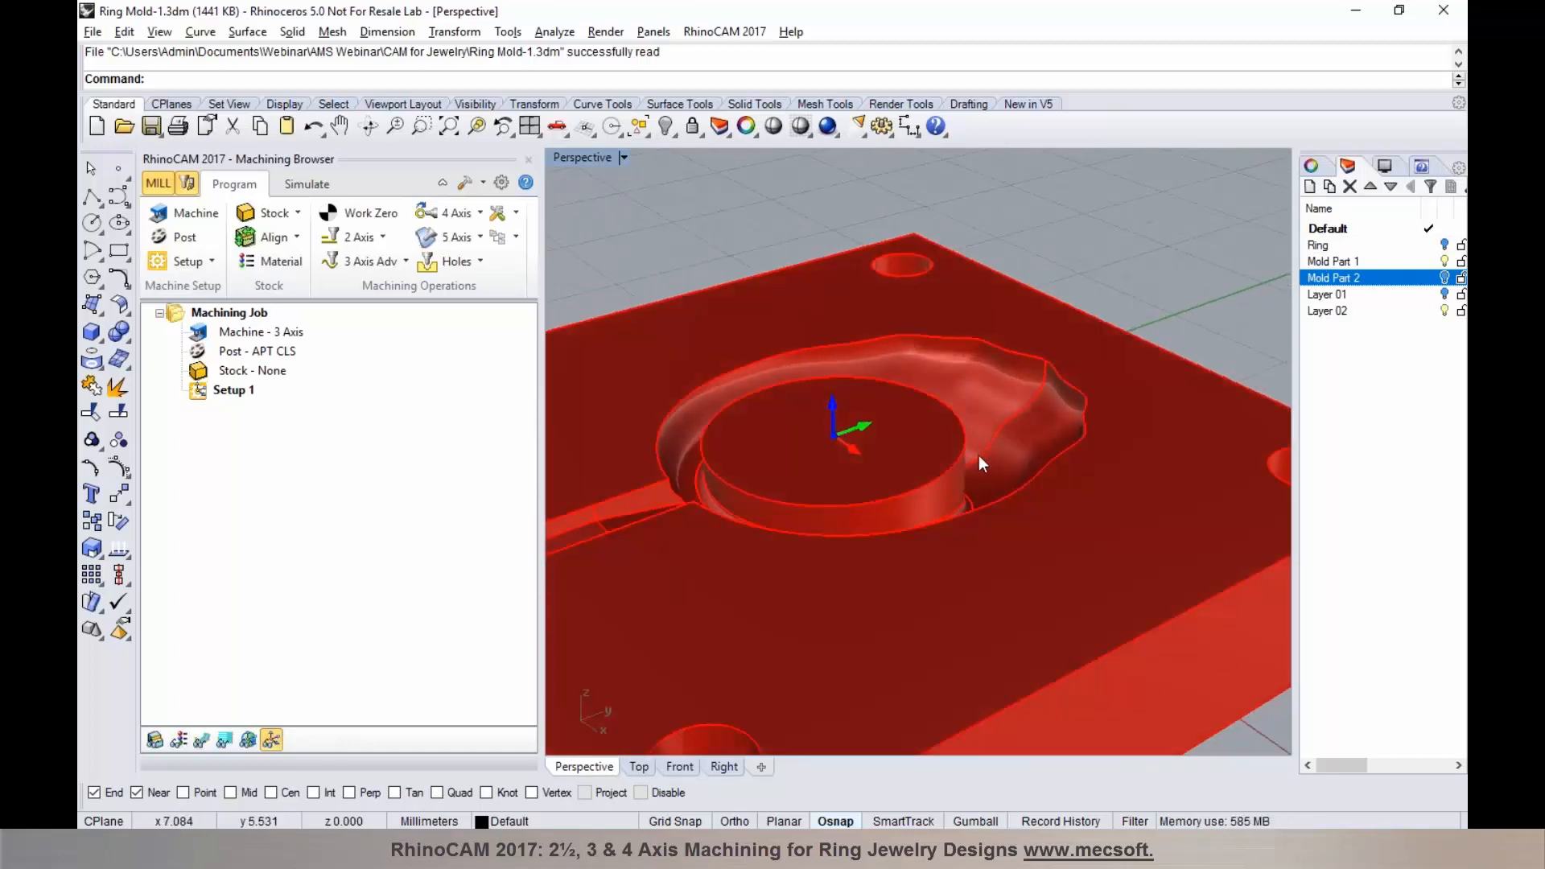
right_drag(986, 453, 1059, 471)
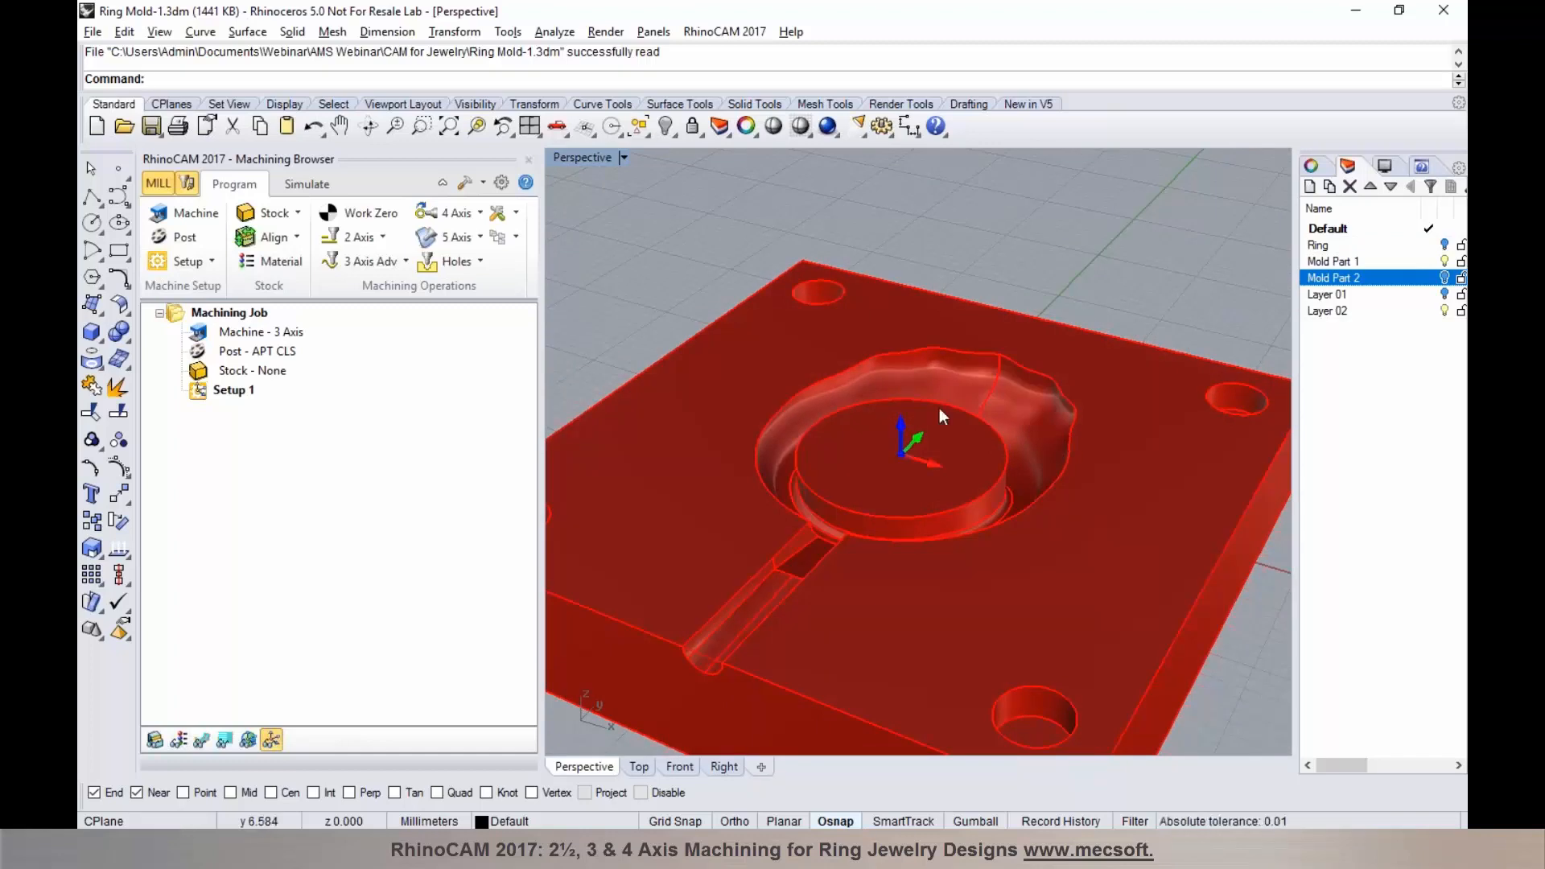
scroll(958, 386, down, 2)
scroll(1008, 370, down, 2)
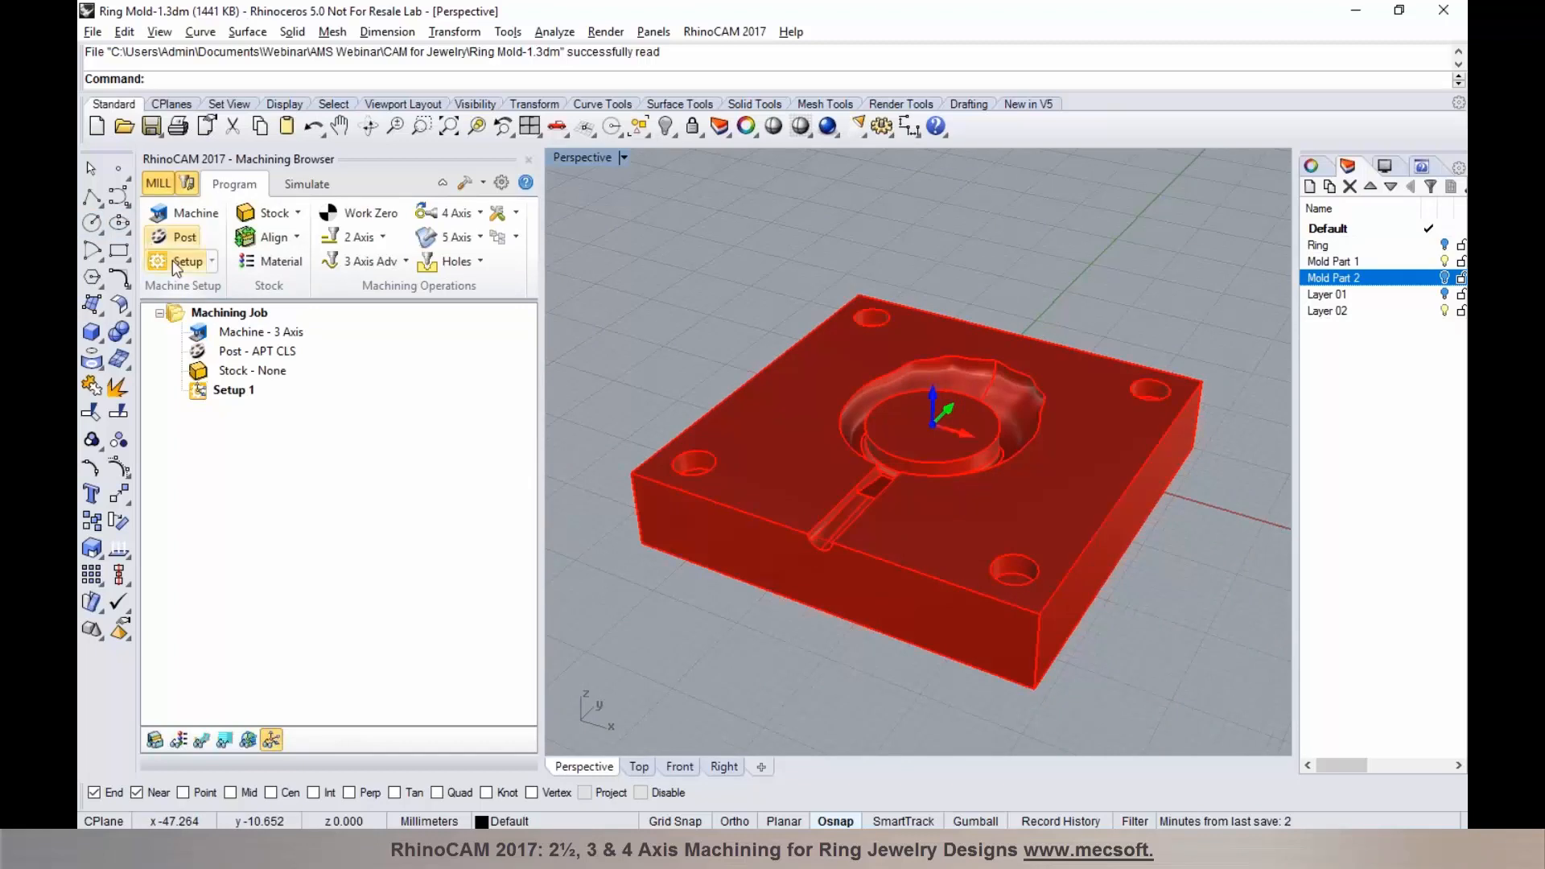
Step: Create a box stock of 50 x 50 x 10.0002 mm with its corner at -25, -25, -10 and display it over the mold
click(298, 213)
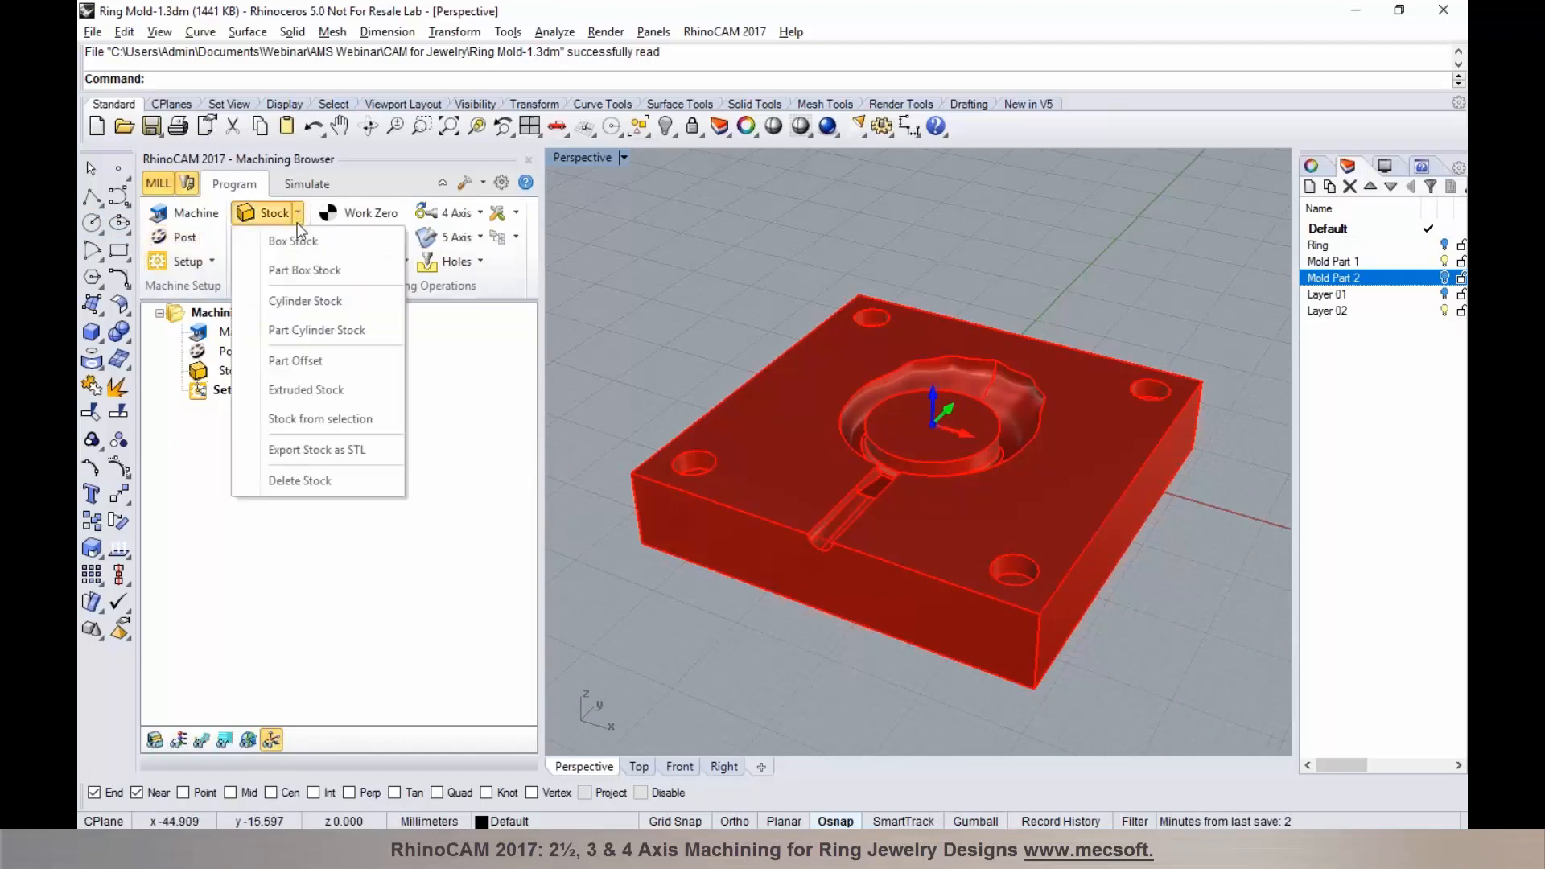
click(299, 240)
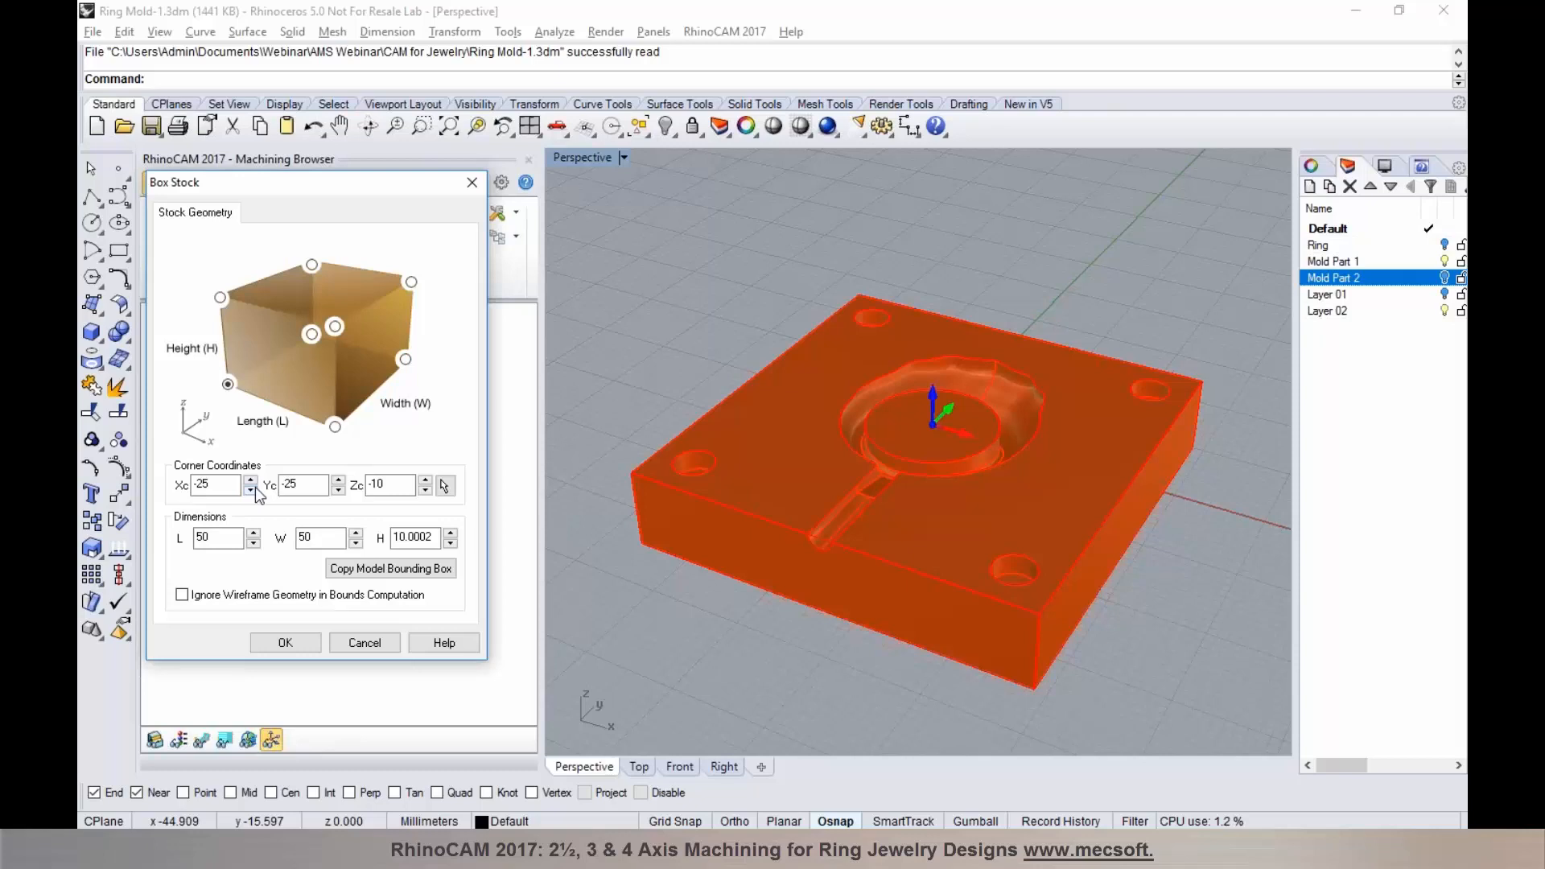
click(286, 642)
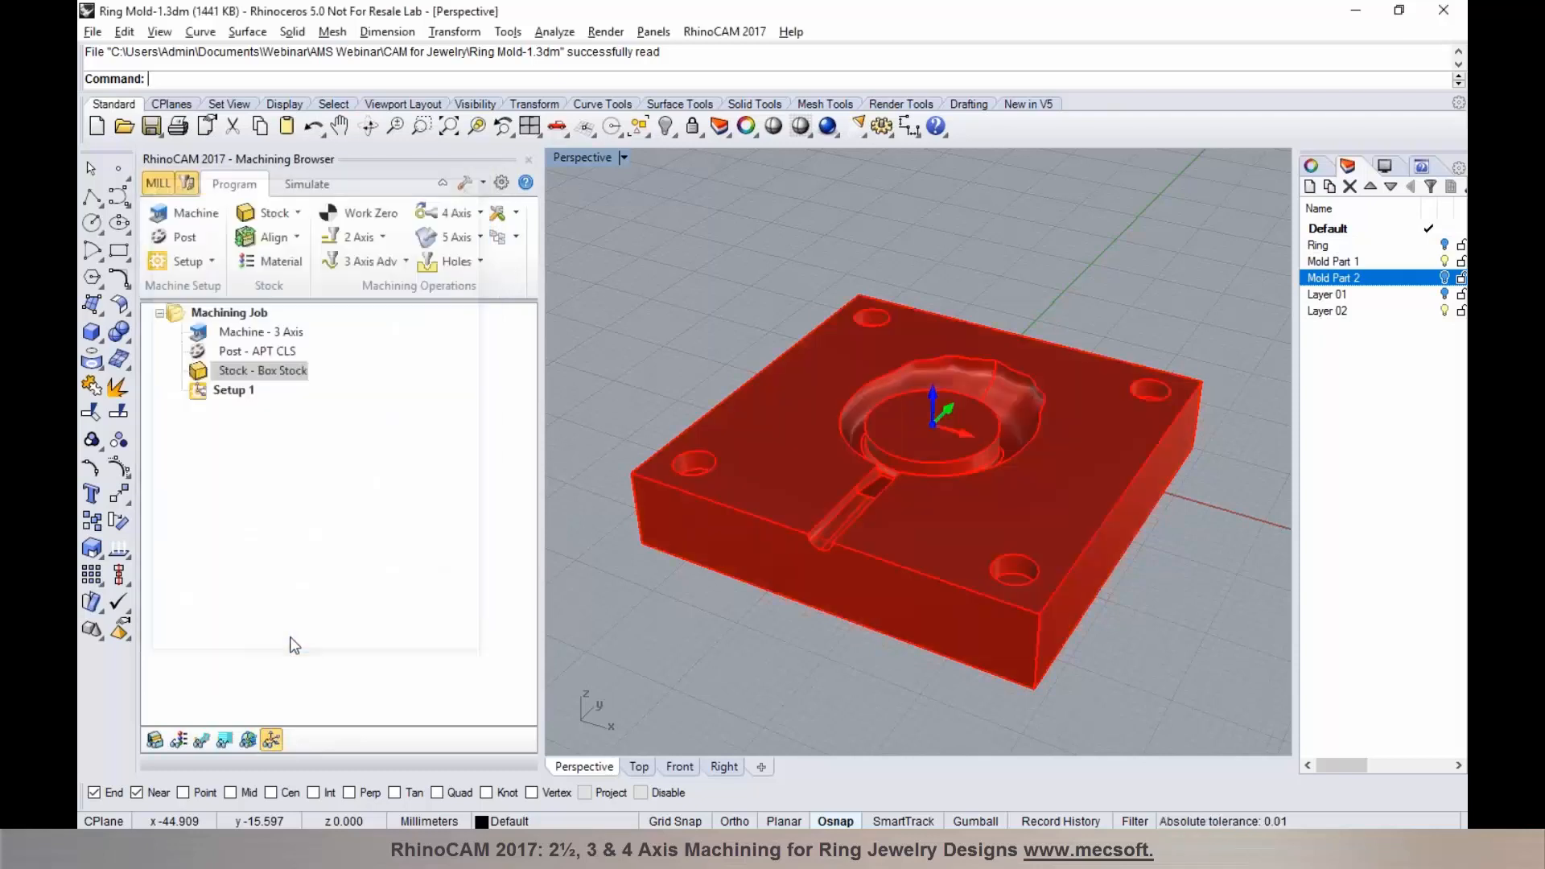
click(153, 743)
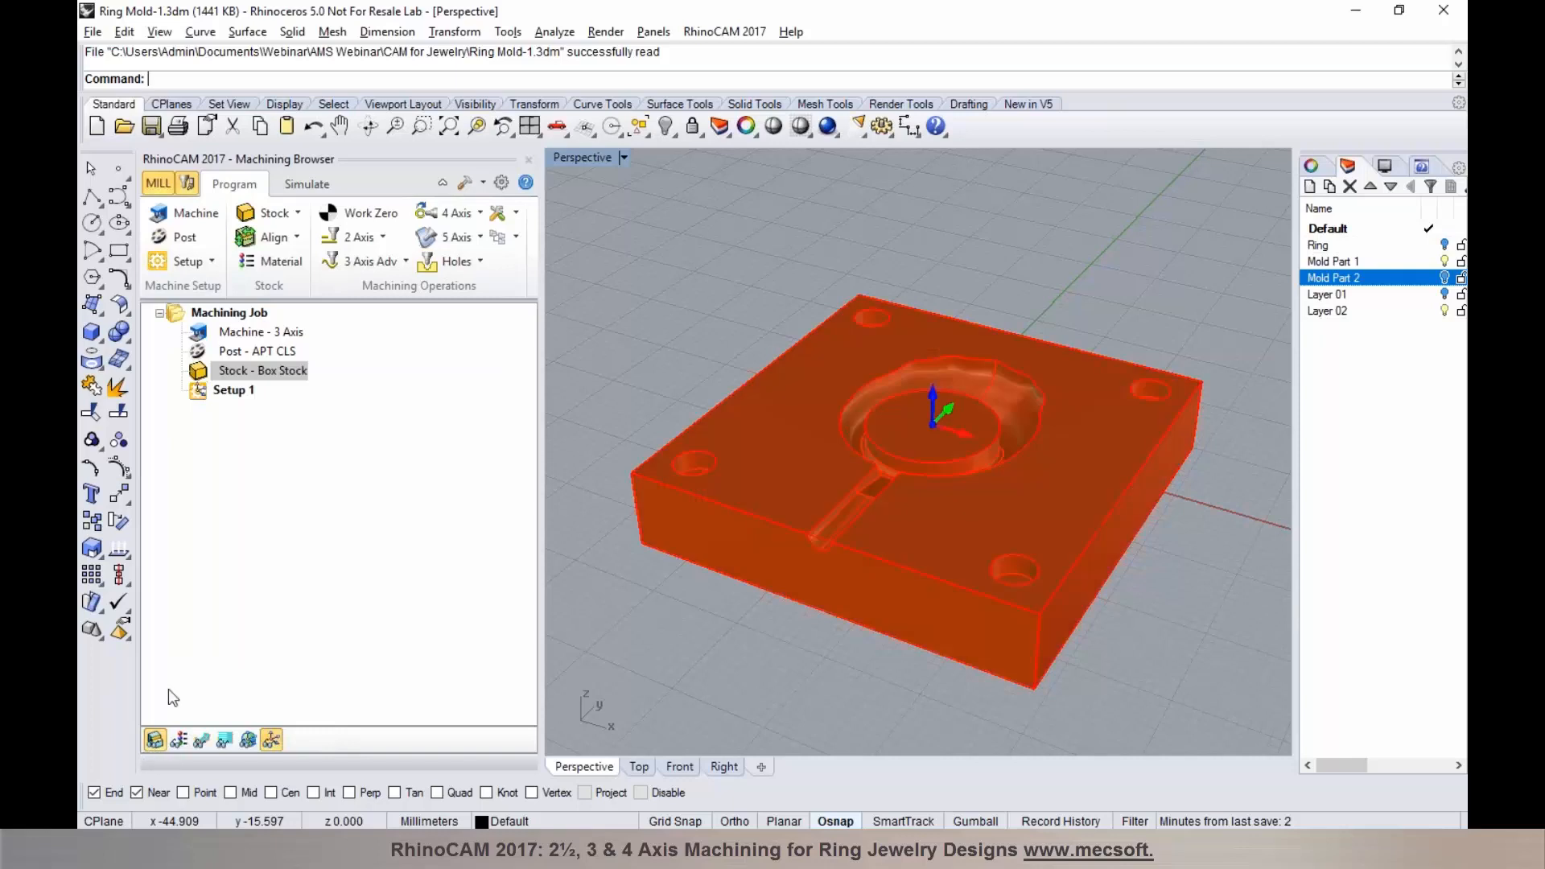
right_drag(757, 671, 756, 652)
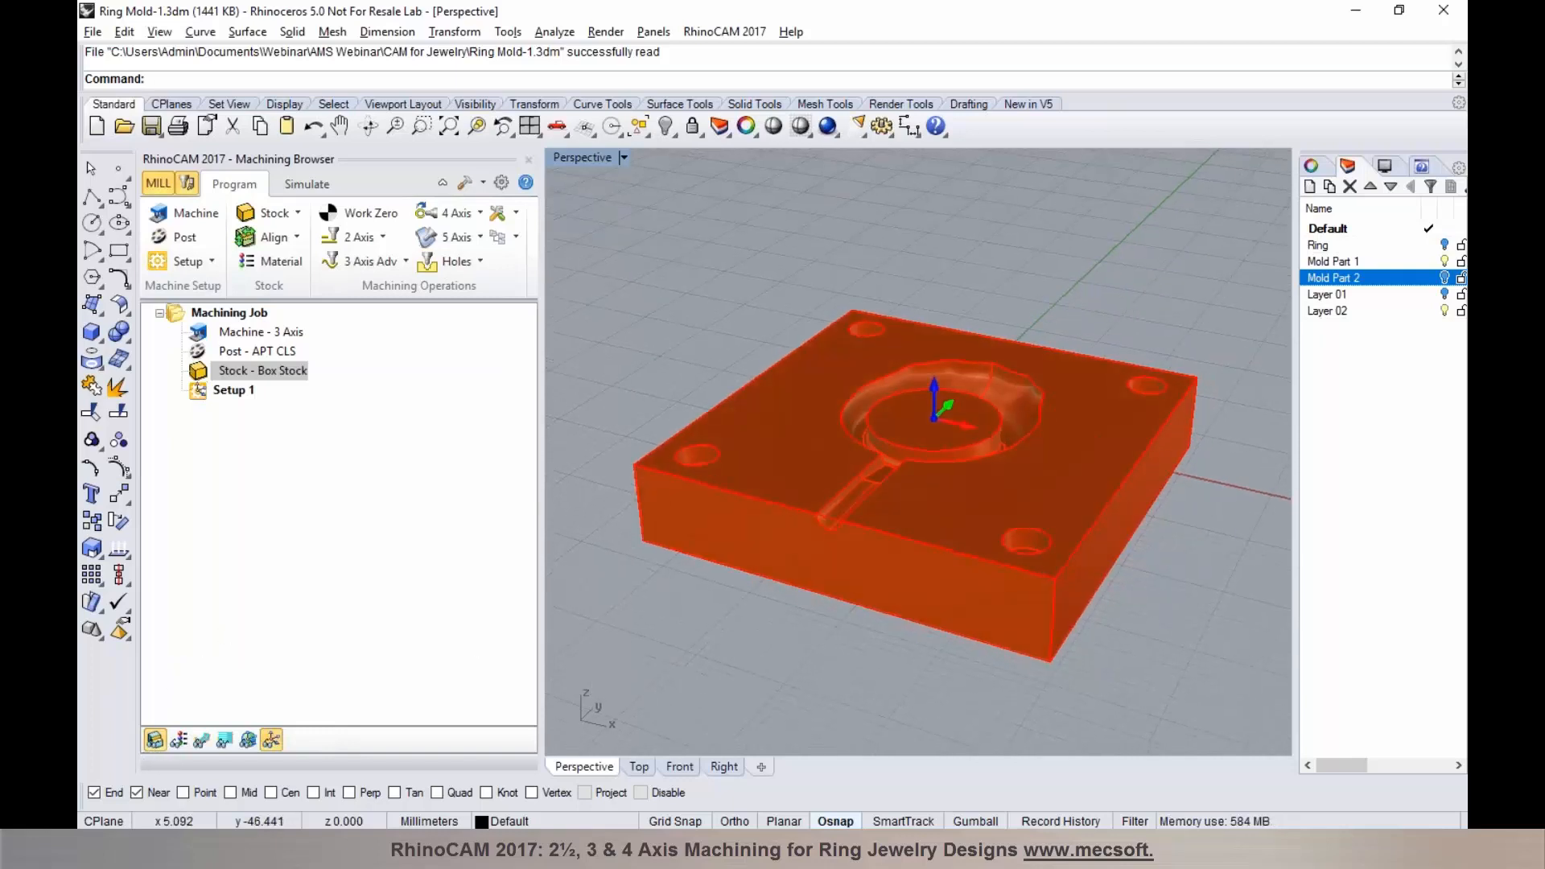
Step: Check the solid box stock in the simulation view and return to the machining program
click(323, 193)
right_drag(809, 419, 808, 419)
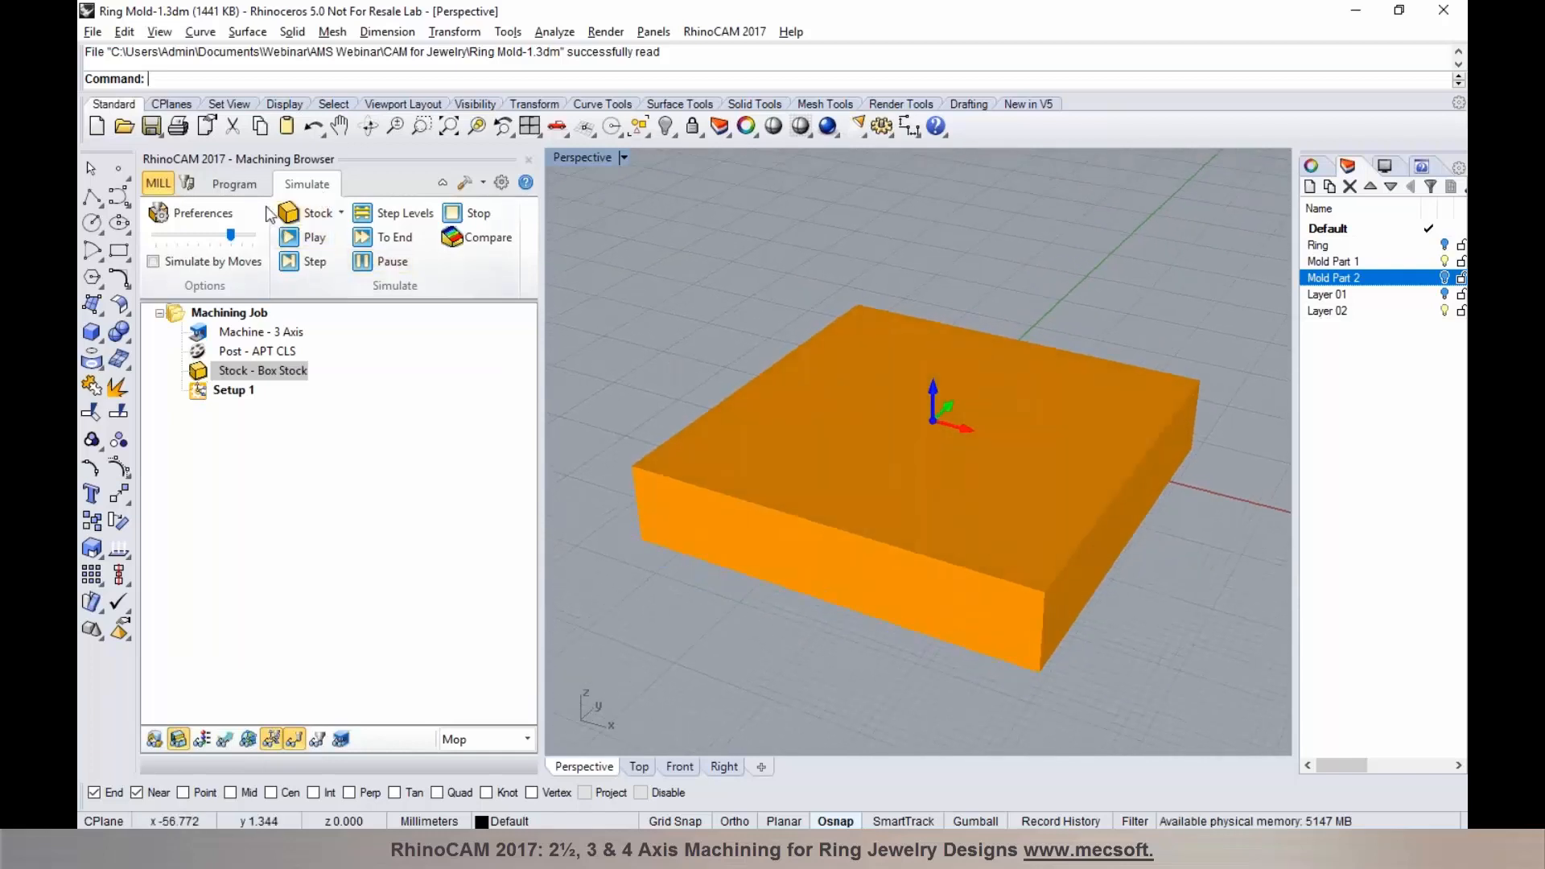
click(235, 183)
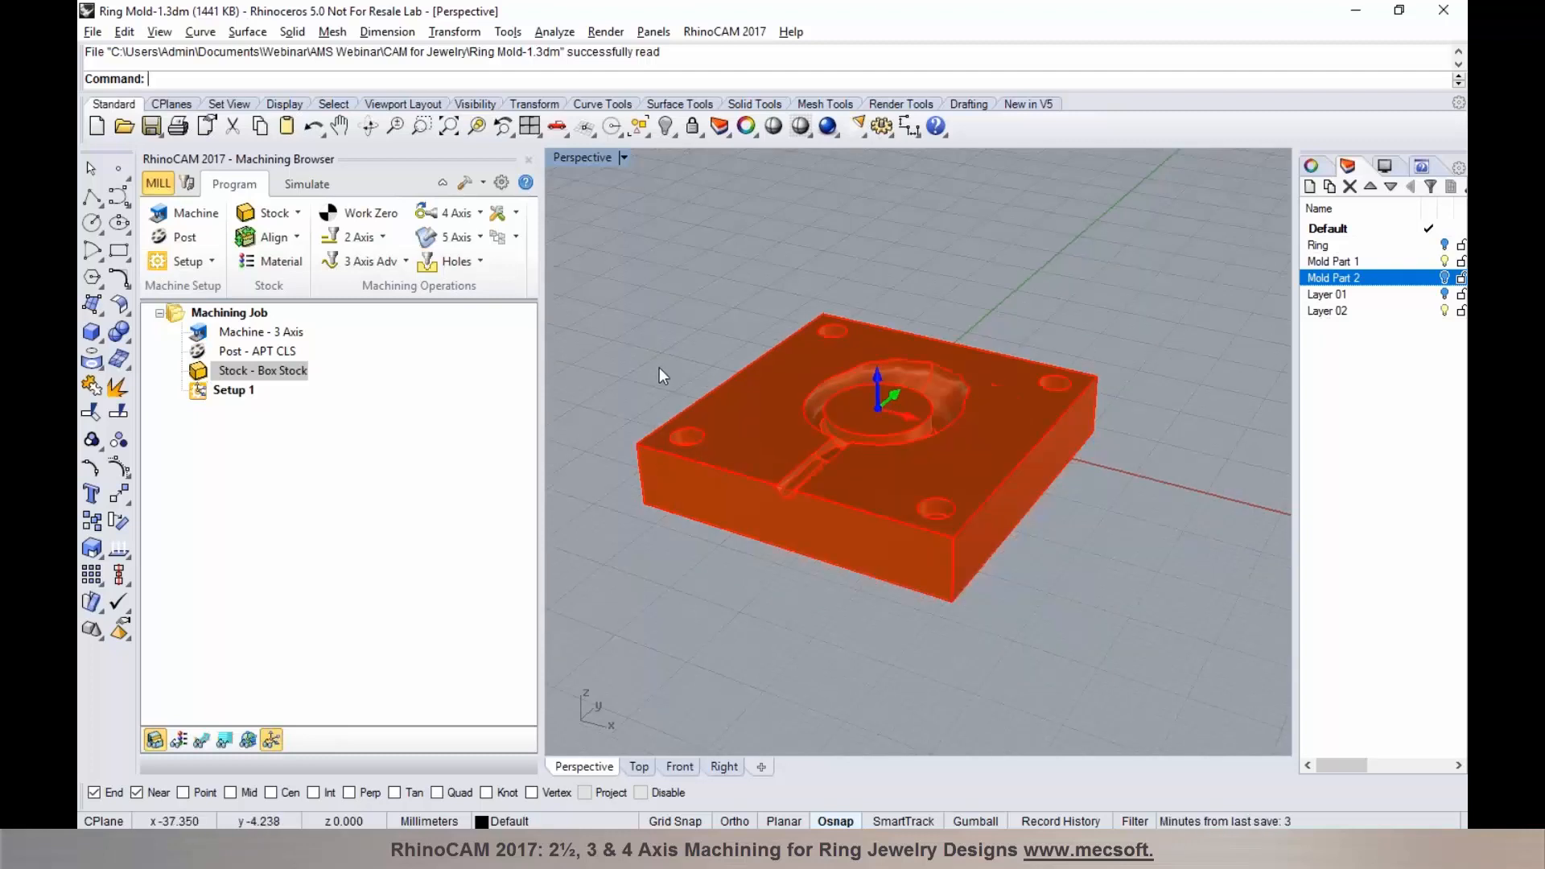
Step: Set the work zero to the stock box's highest Z, South West corner, and output work offset register 54
click(332, 214)
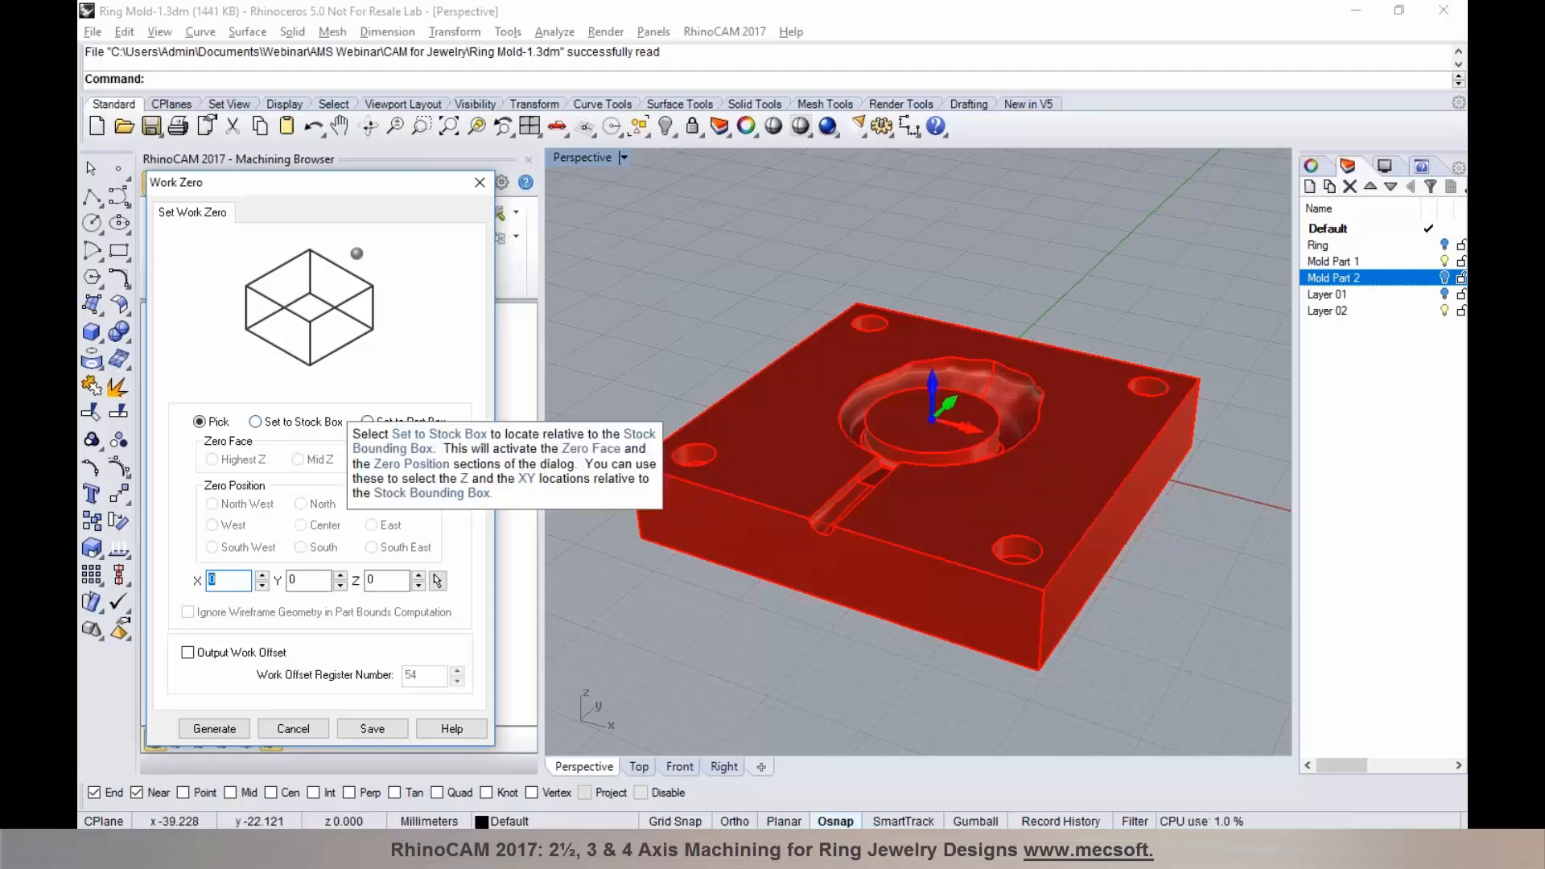
click(317, 425)
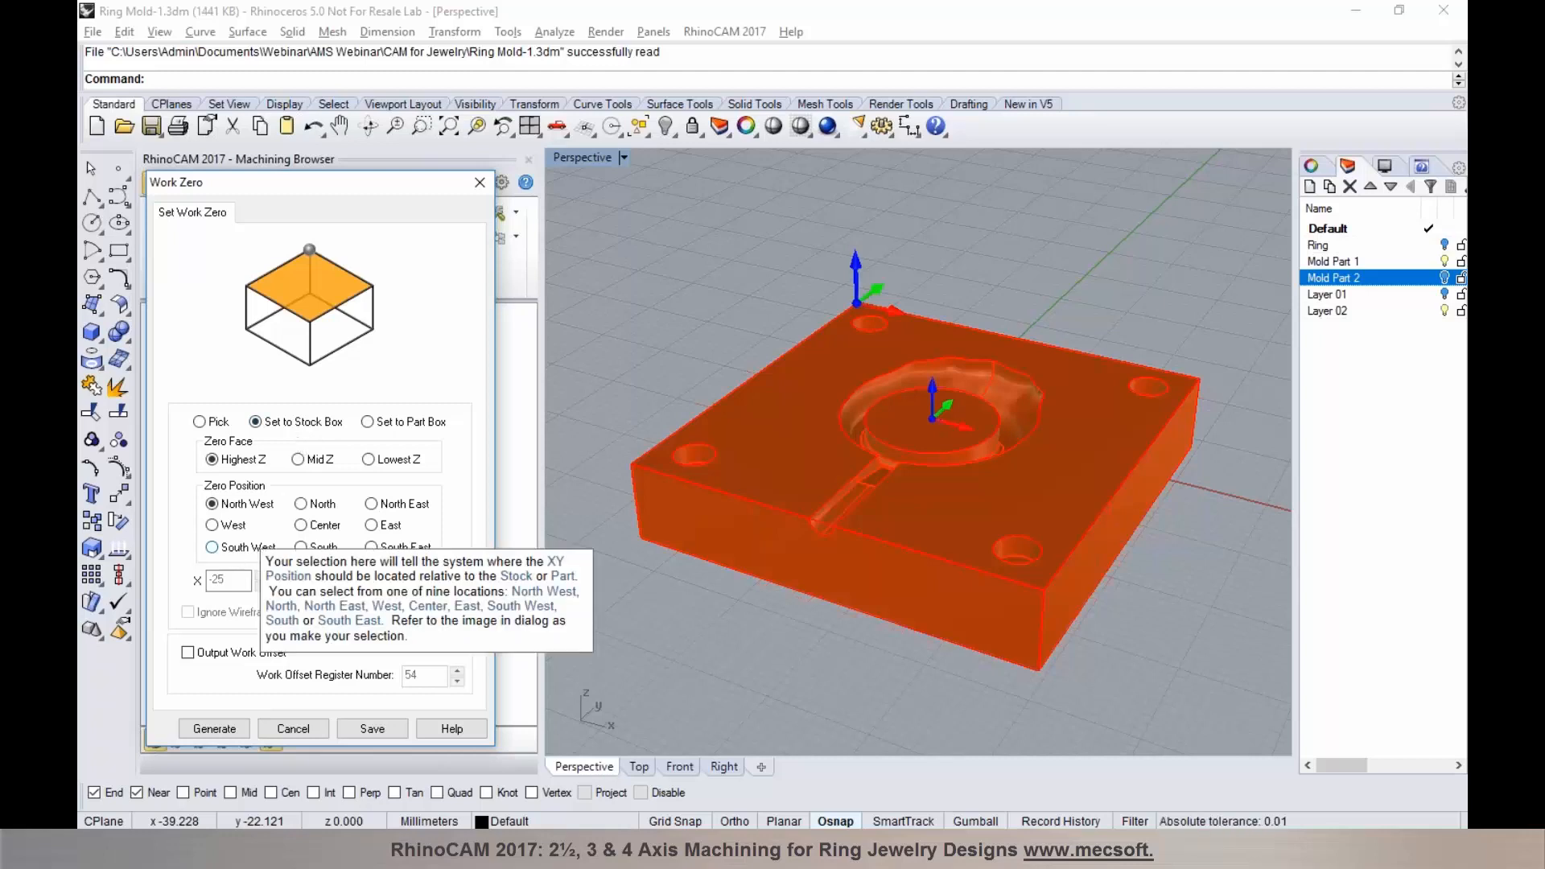
click(211, 547)
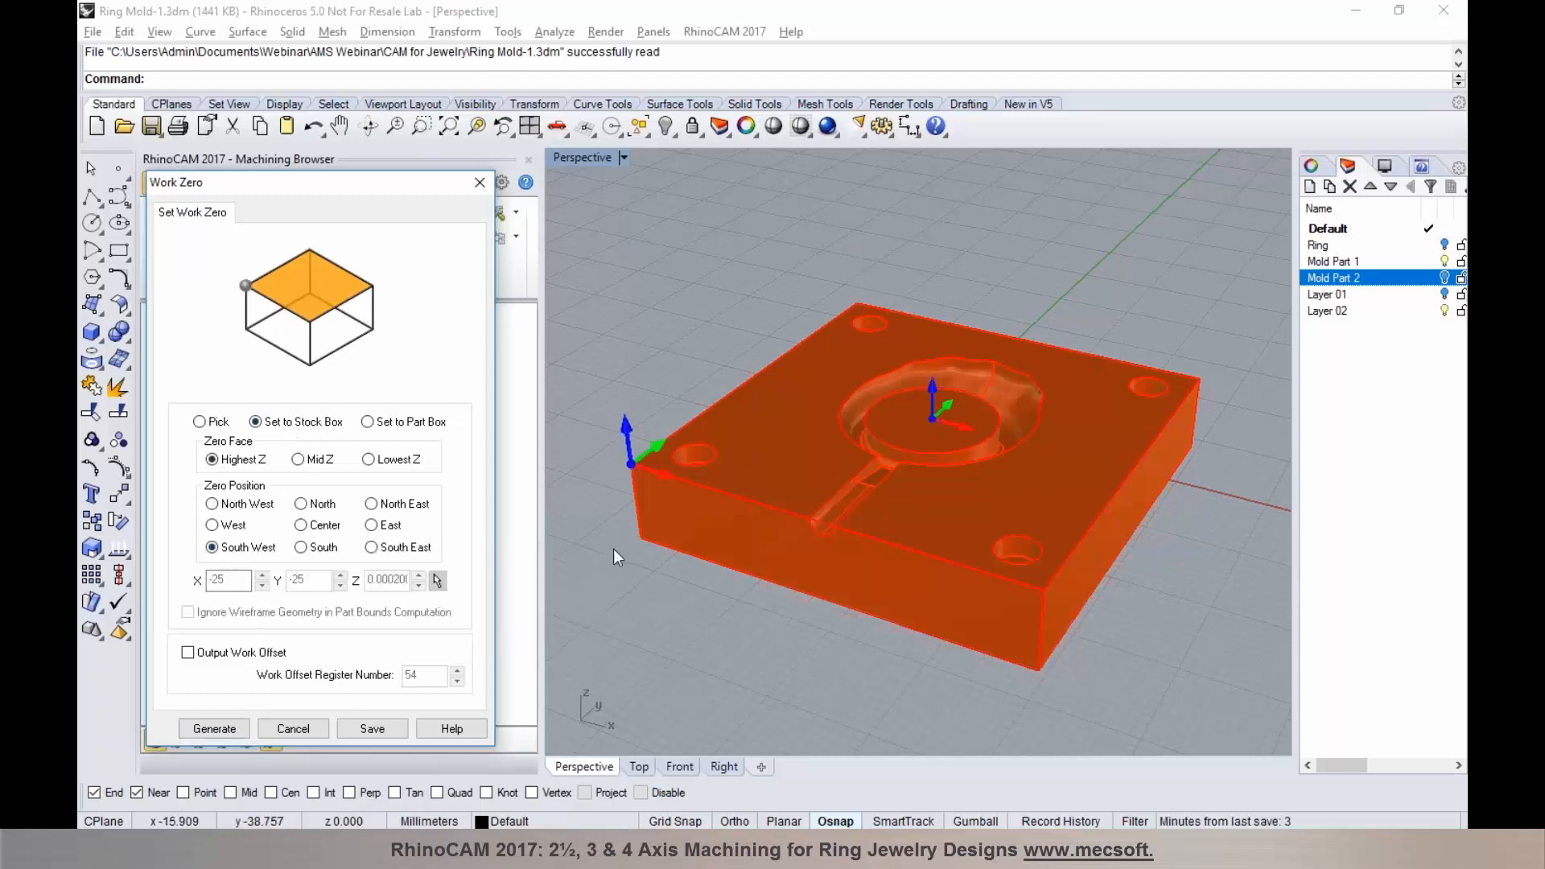
click(246, 653)
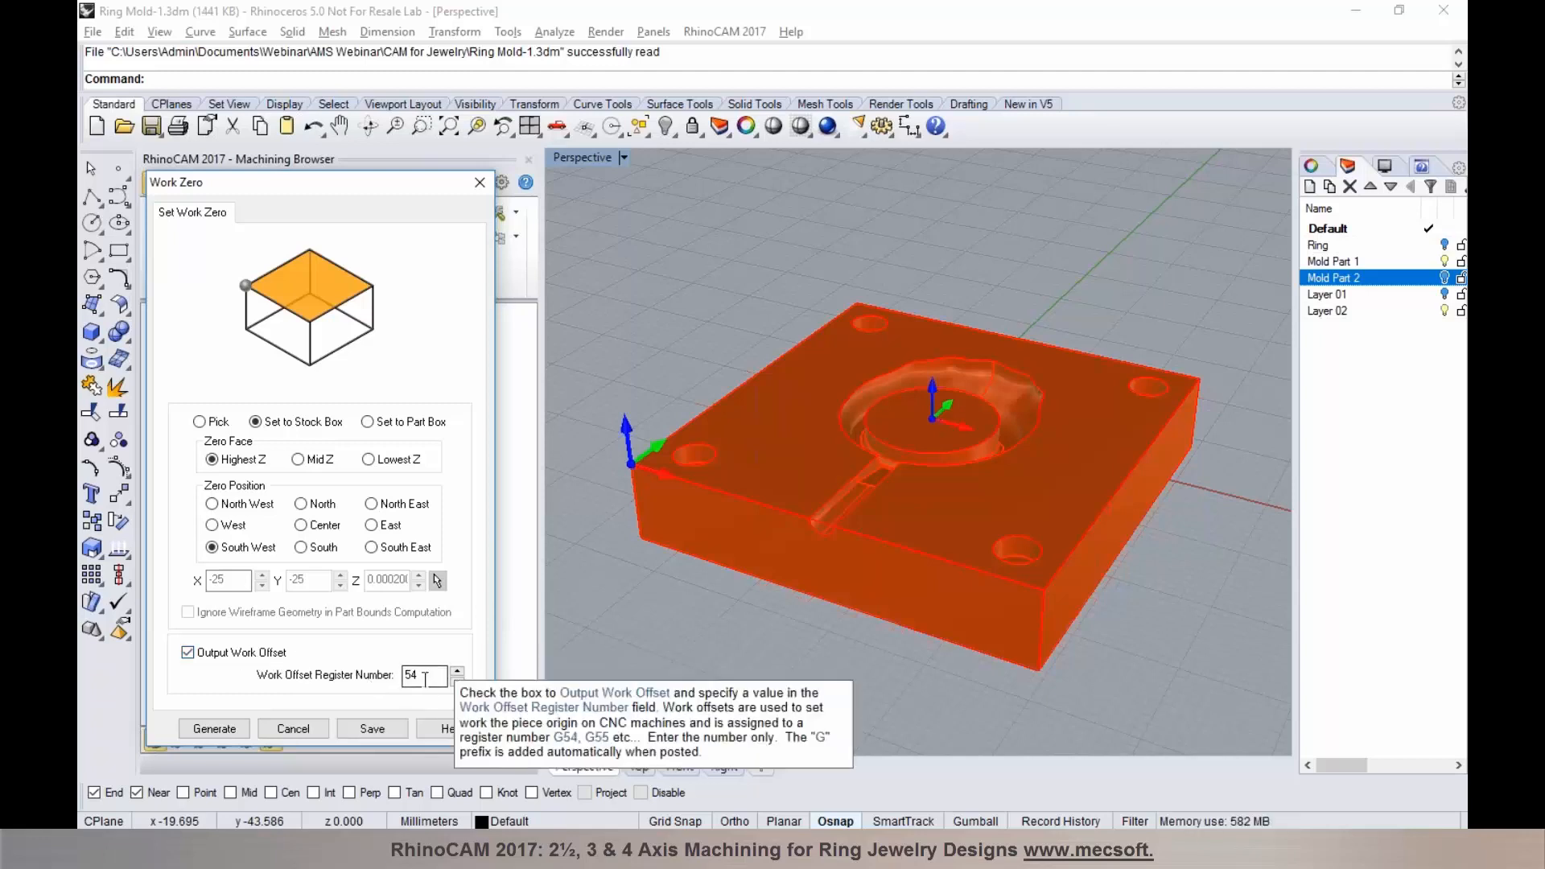
click(214, 729)
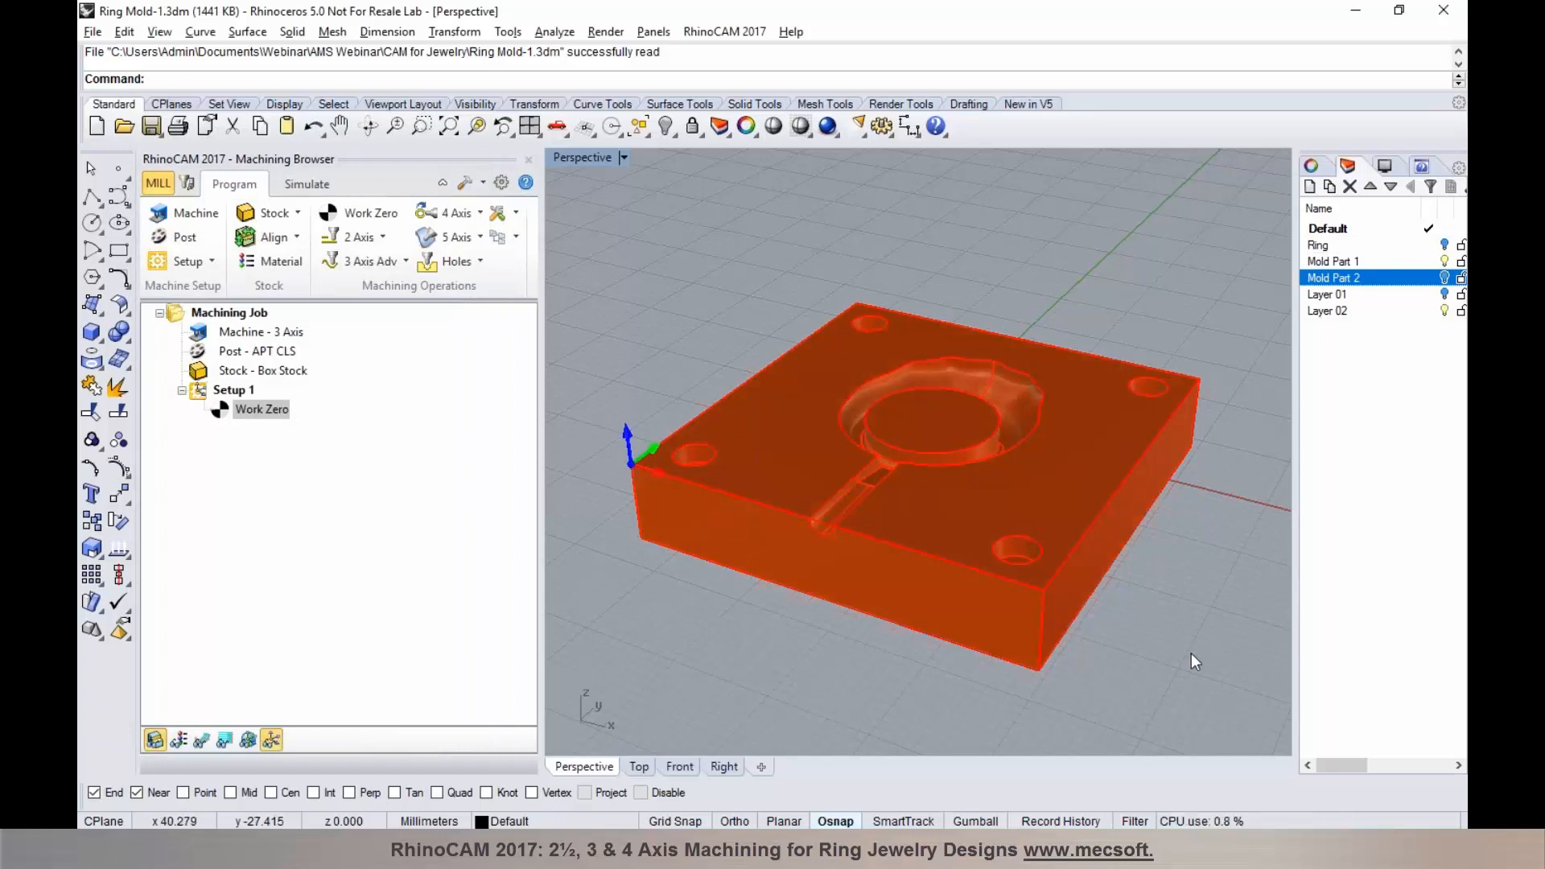
click(225, 408)
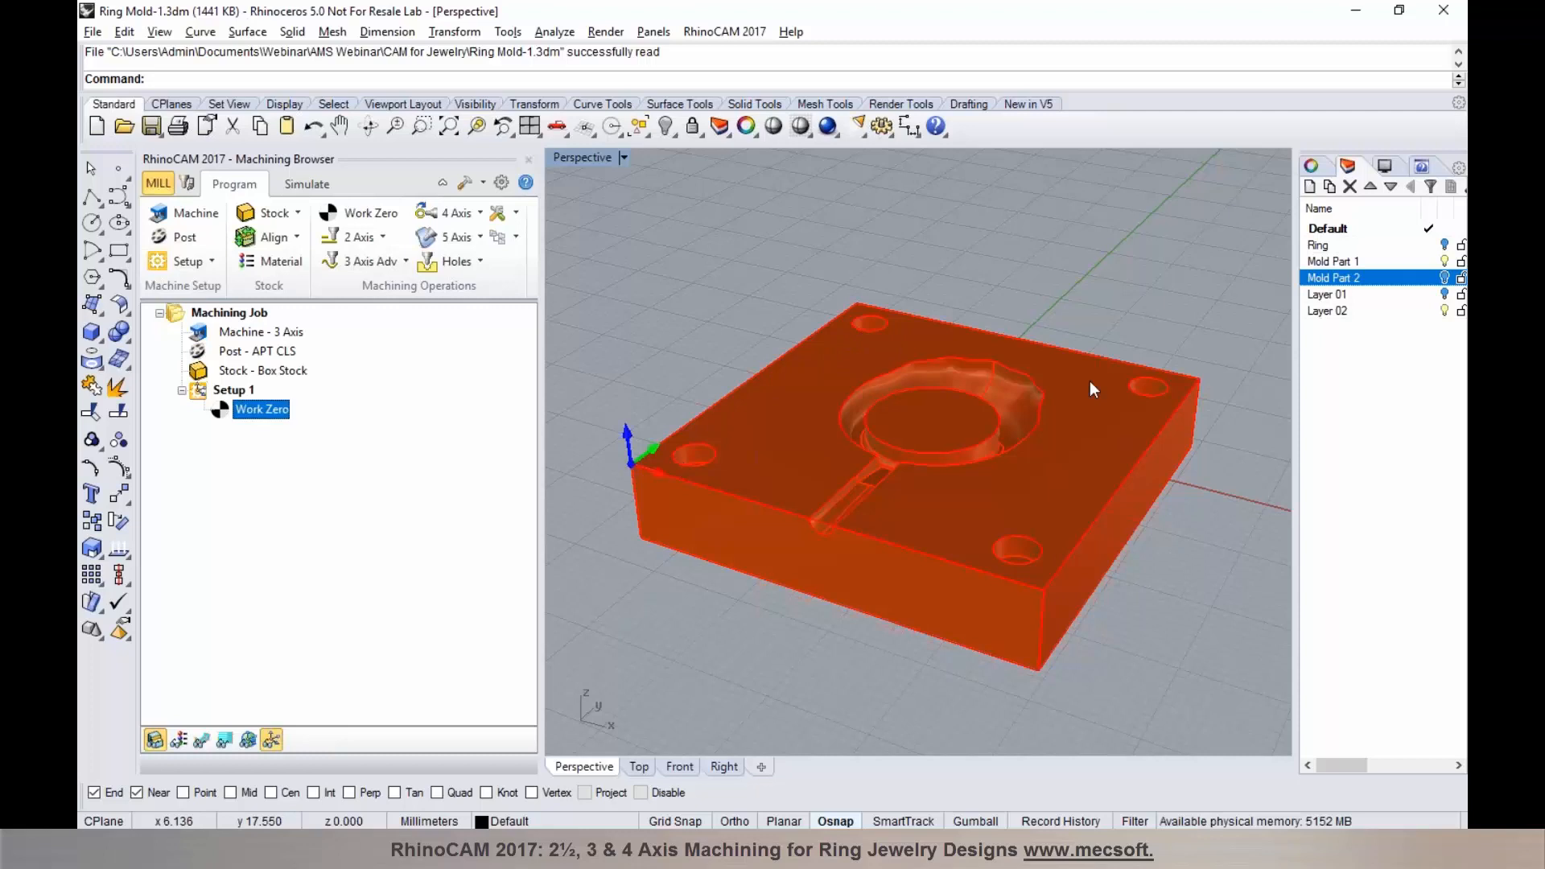
Step: Create a 2½ axis pocketing operation with the top edges of the four corner holes as its machining regions
right_drag(853, 504, 859, 572)
click(380, 244)
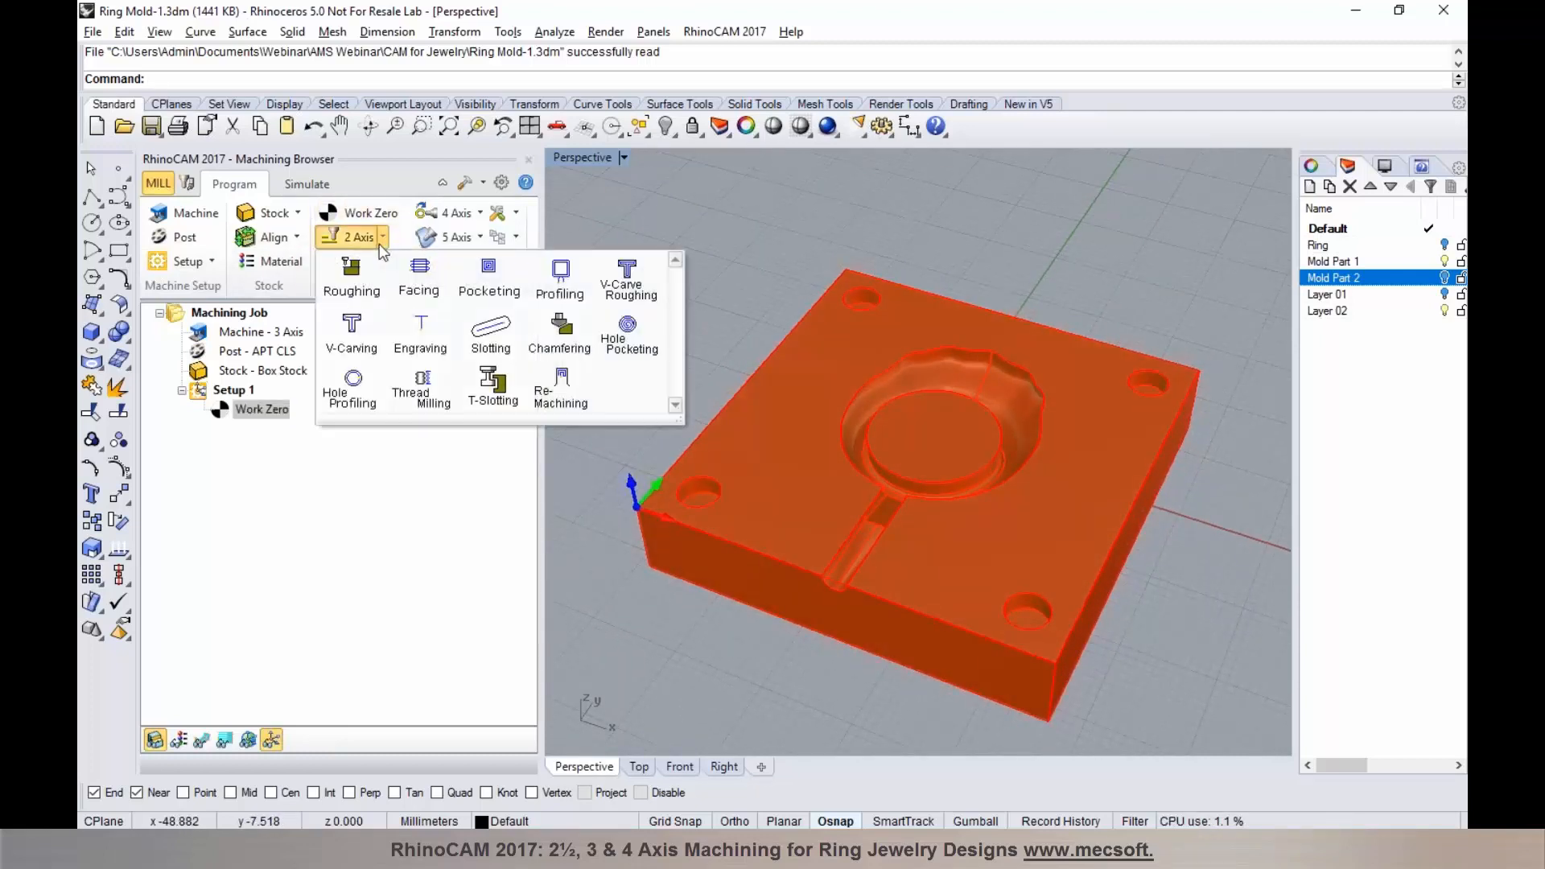
click(492, 278)
click(290, 604)
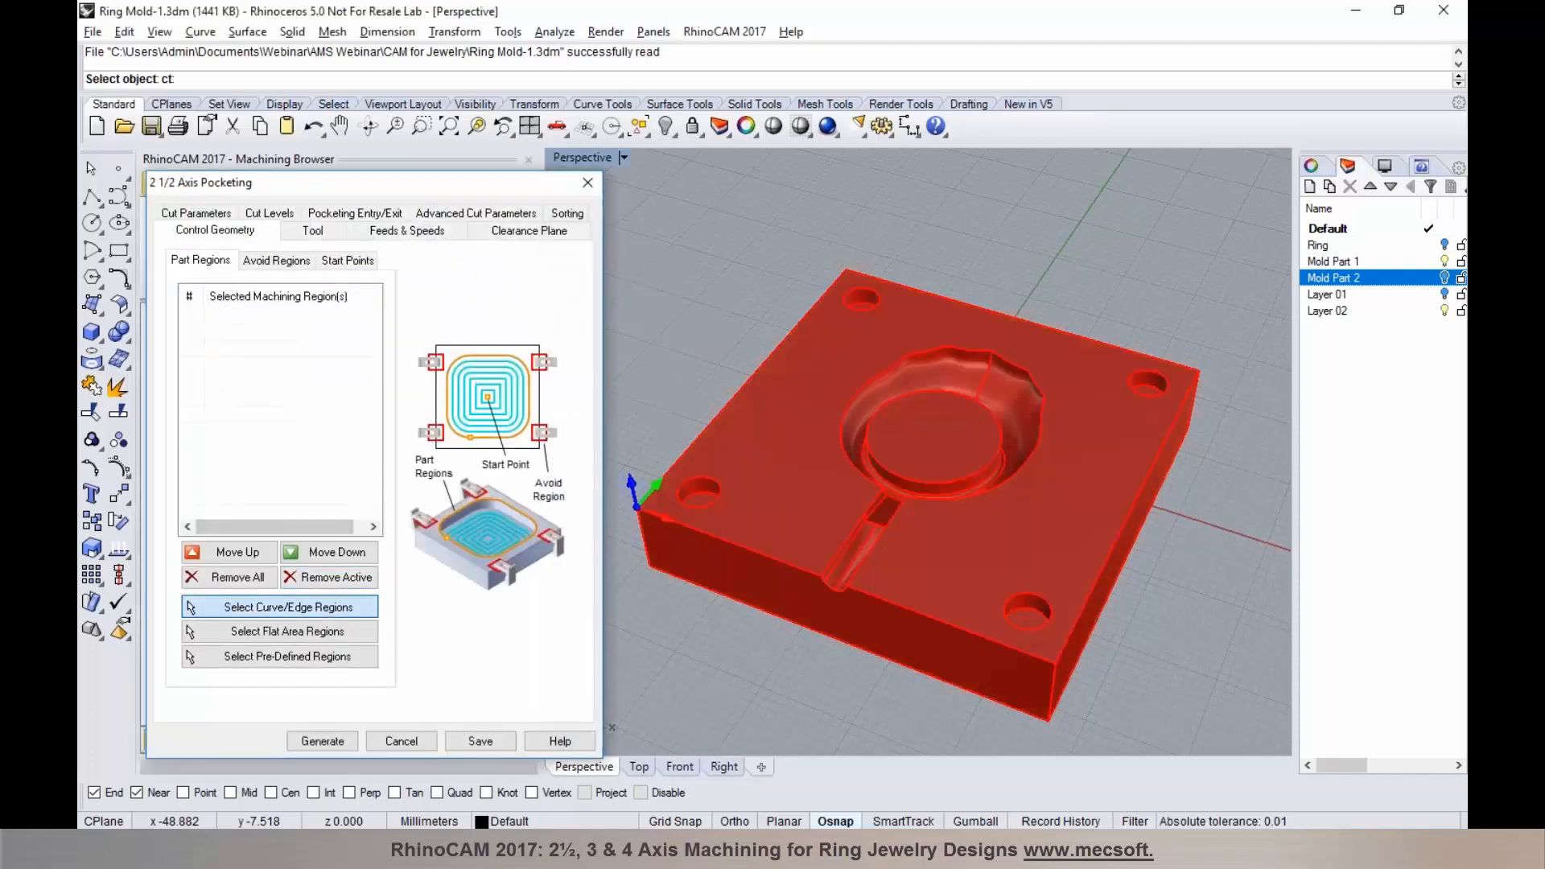
click(686, 479)
click(855, 309)
click(1143, 372)
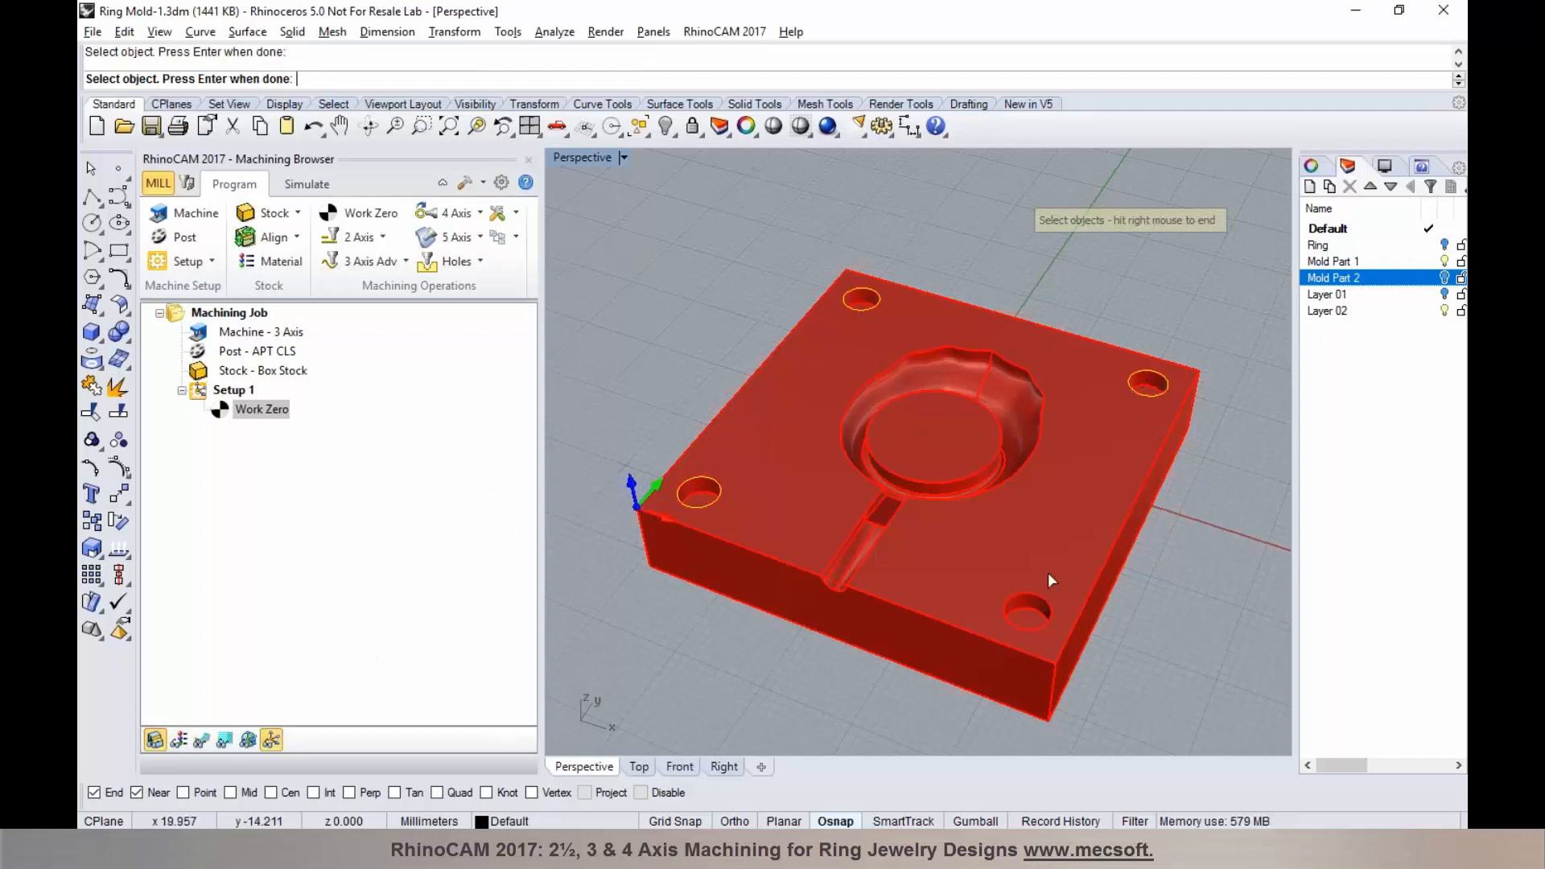
right_click(1030, 591)
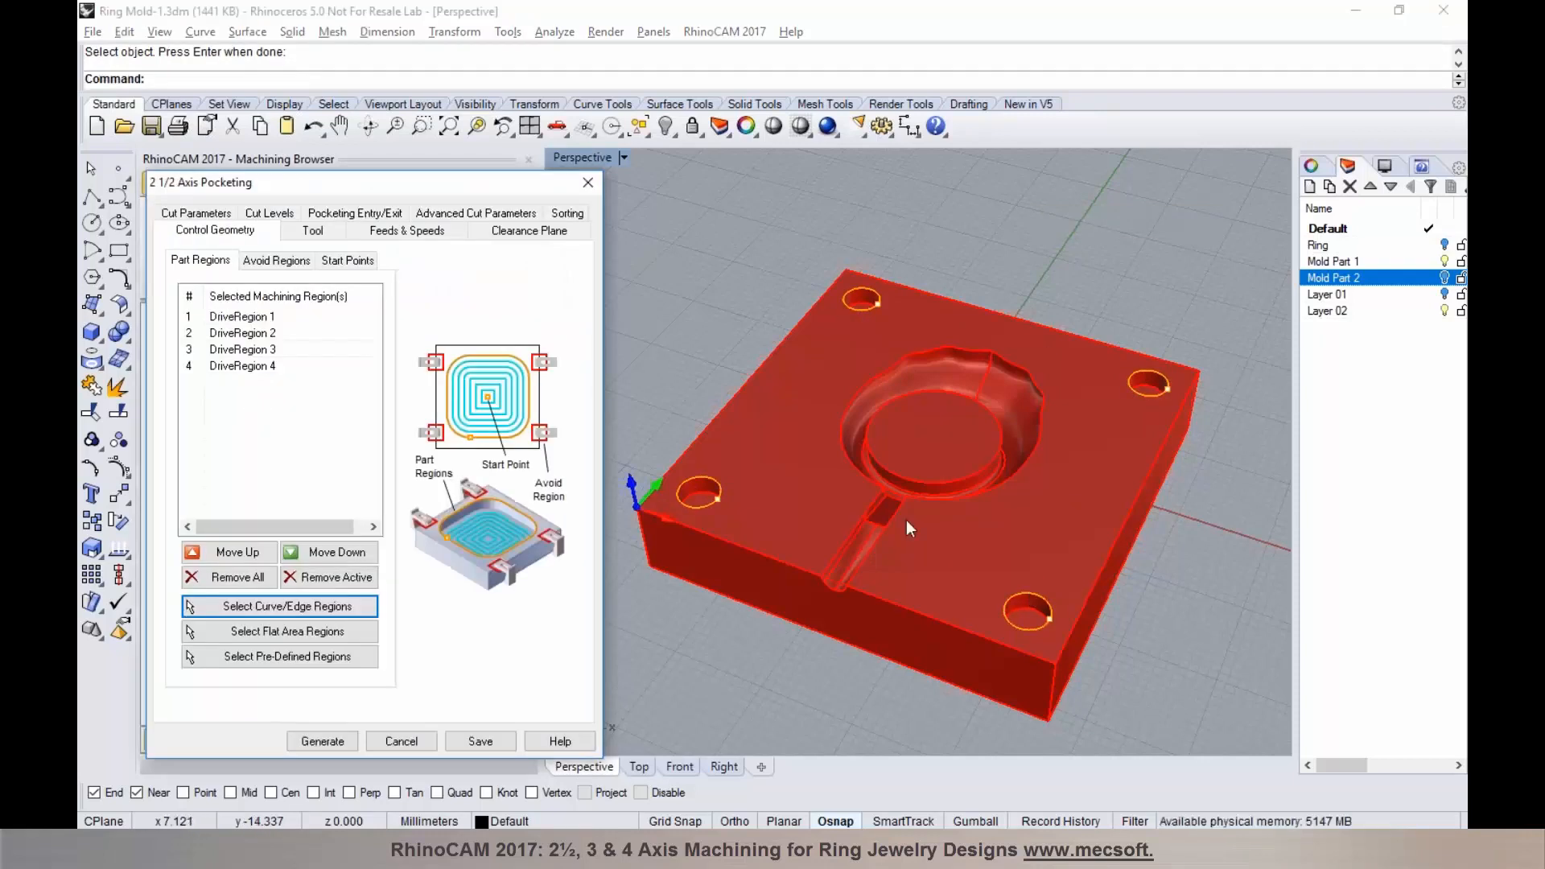
Step: Assign the FLATMILL 3.175 MM (1/8 IN) tool to the pocketing operation and check its cut parameters
click(314, 231)
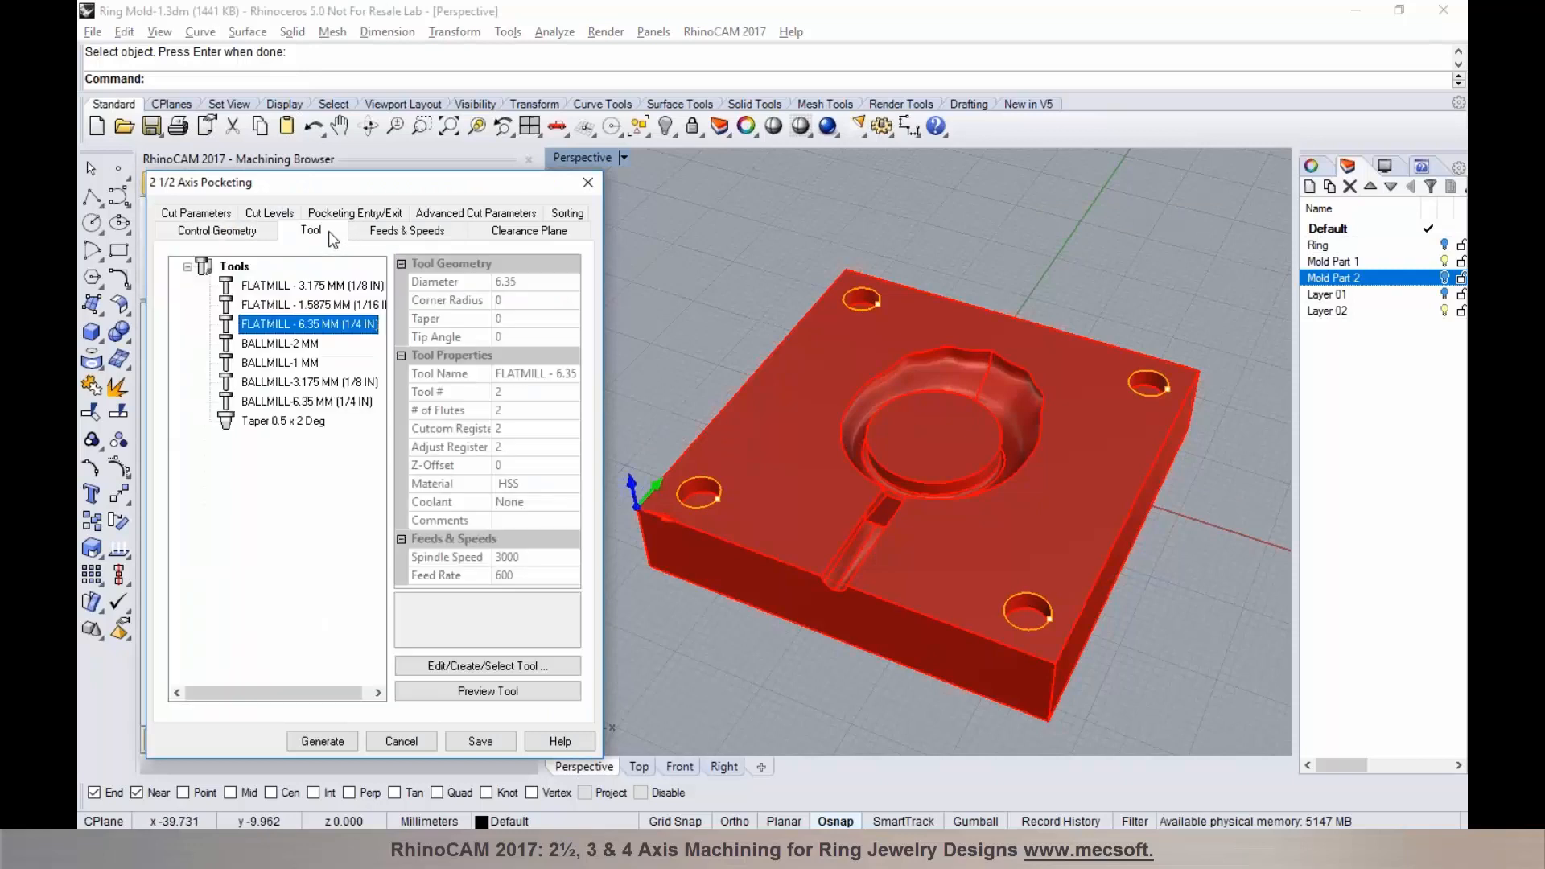
click(292, 286)
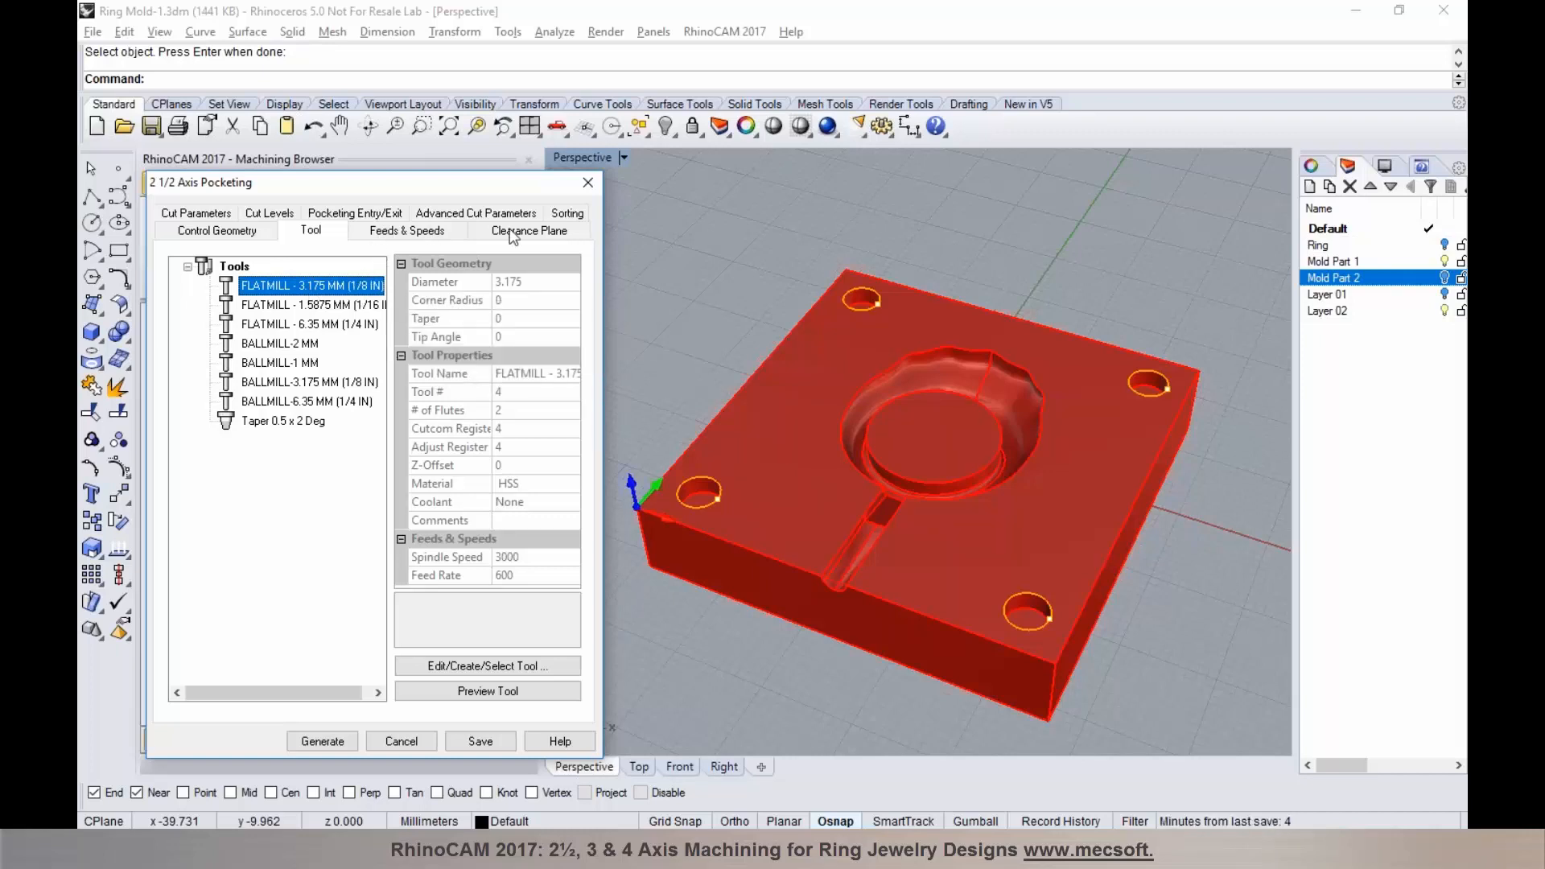
click(196, 214)
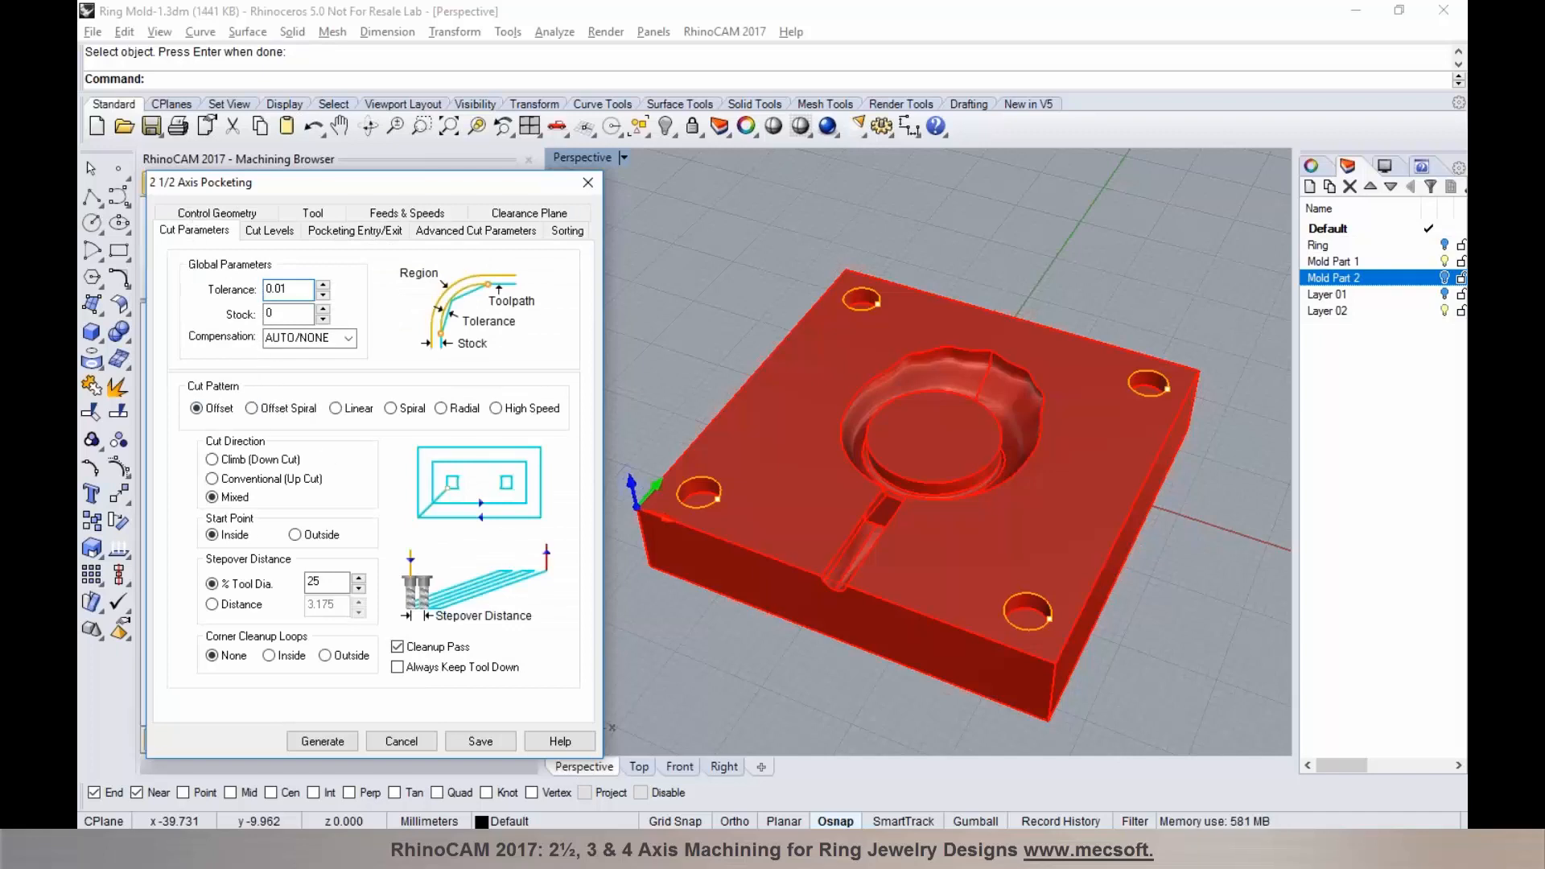
Step: Detect the pocketing depth from the 3D model, set the rough depth per cut to 1 and generate the toolpath
click(269, 231)
click(378, 543)
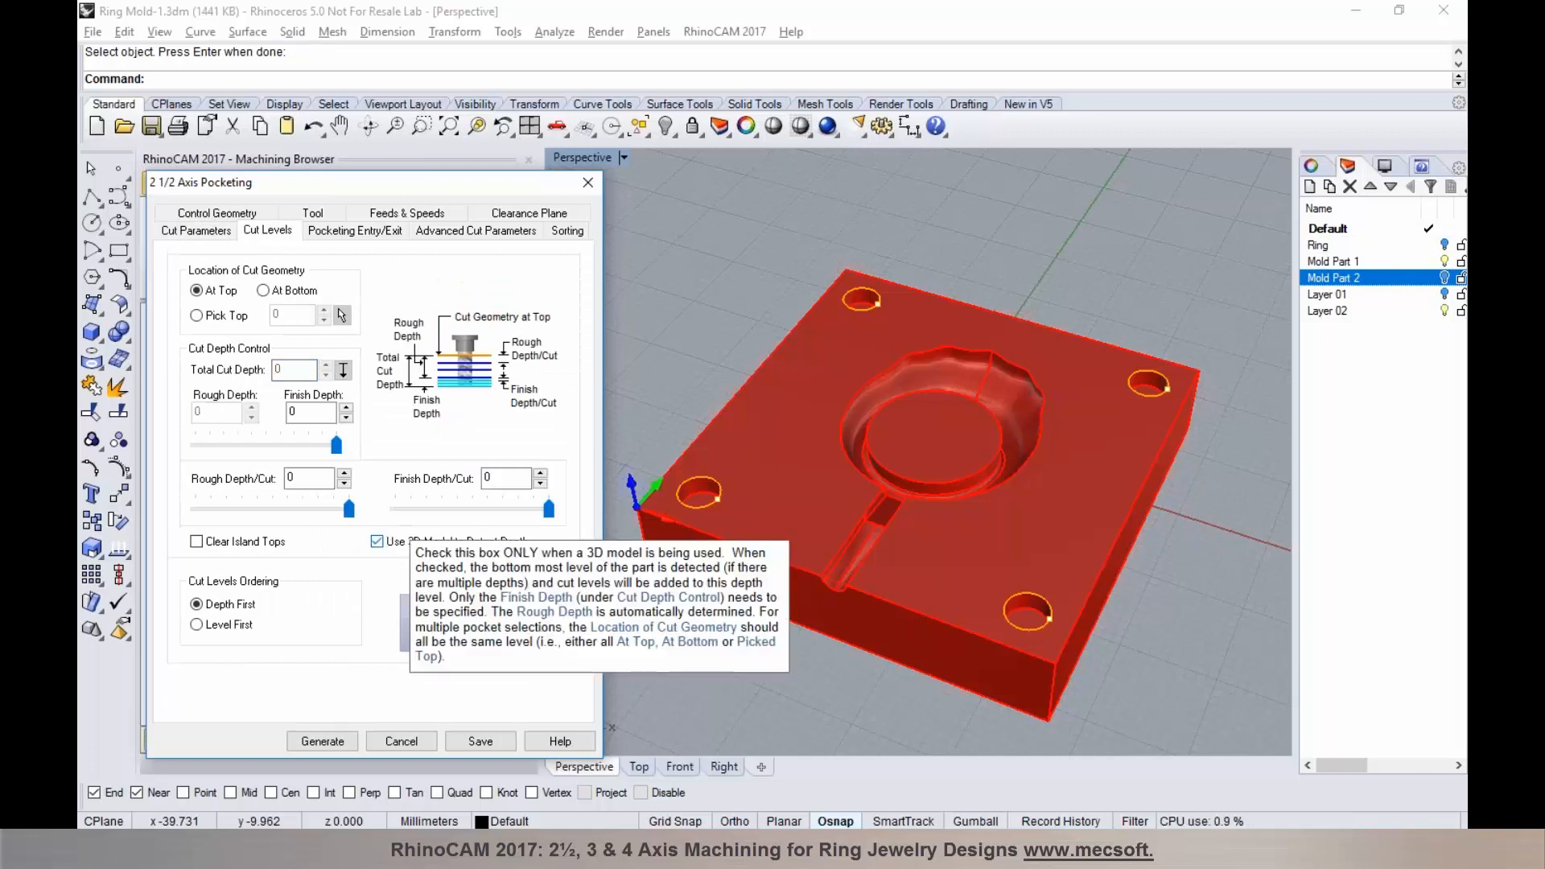
double_click(292, 478)
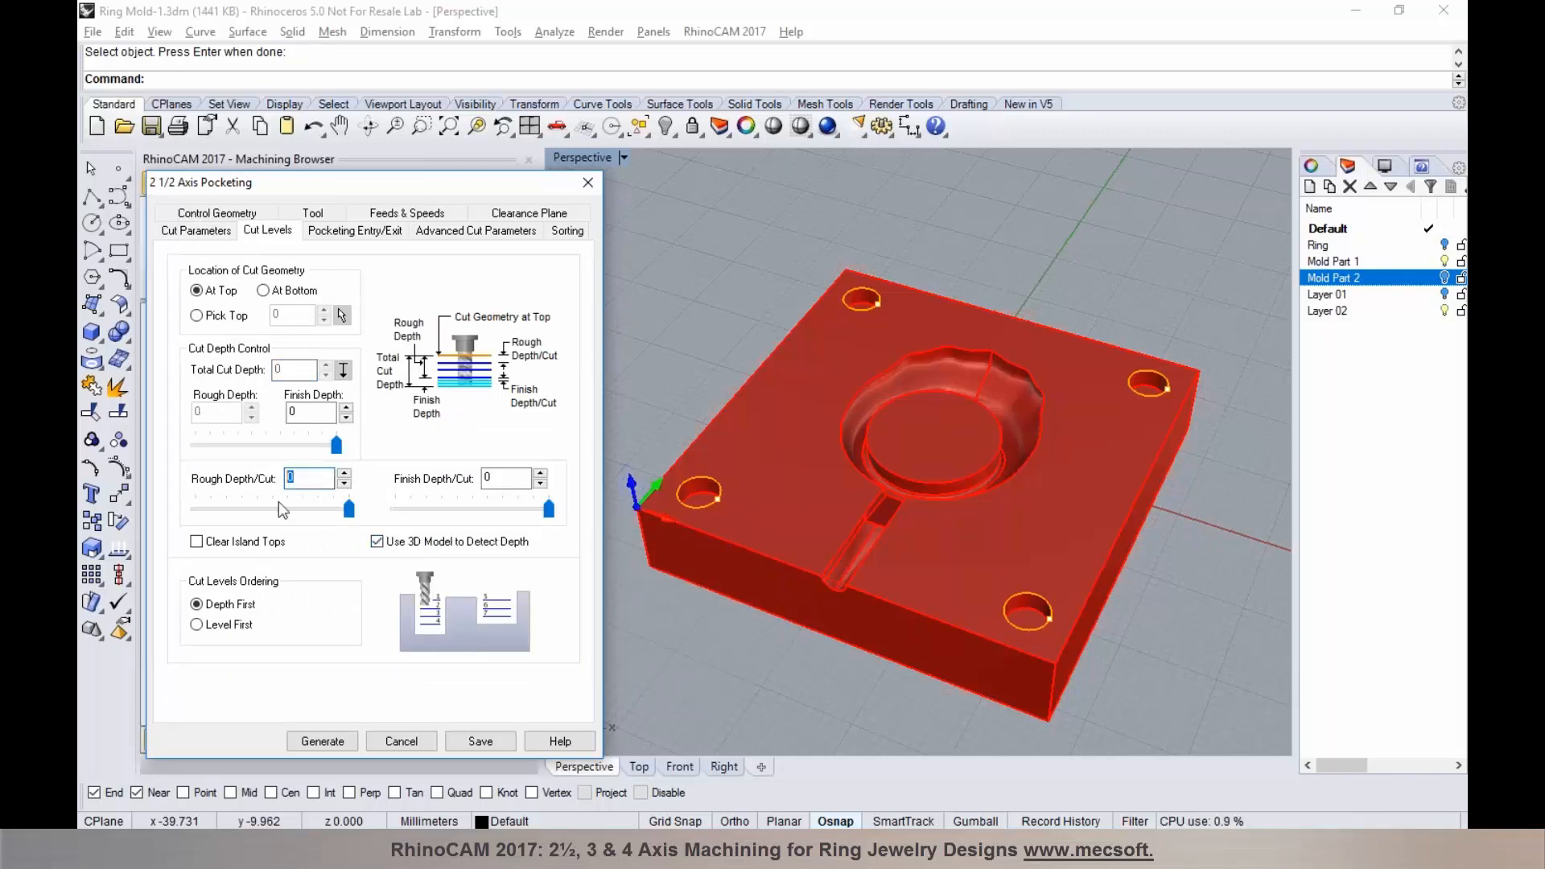
text(1)
key(Tab)
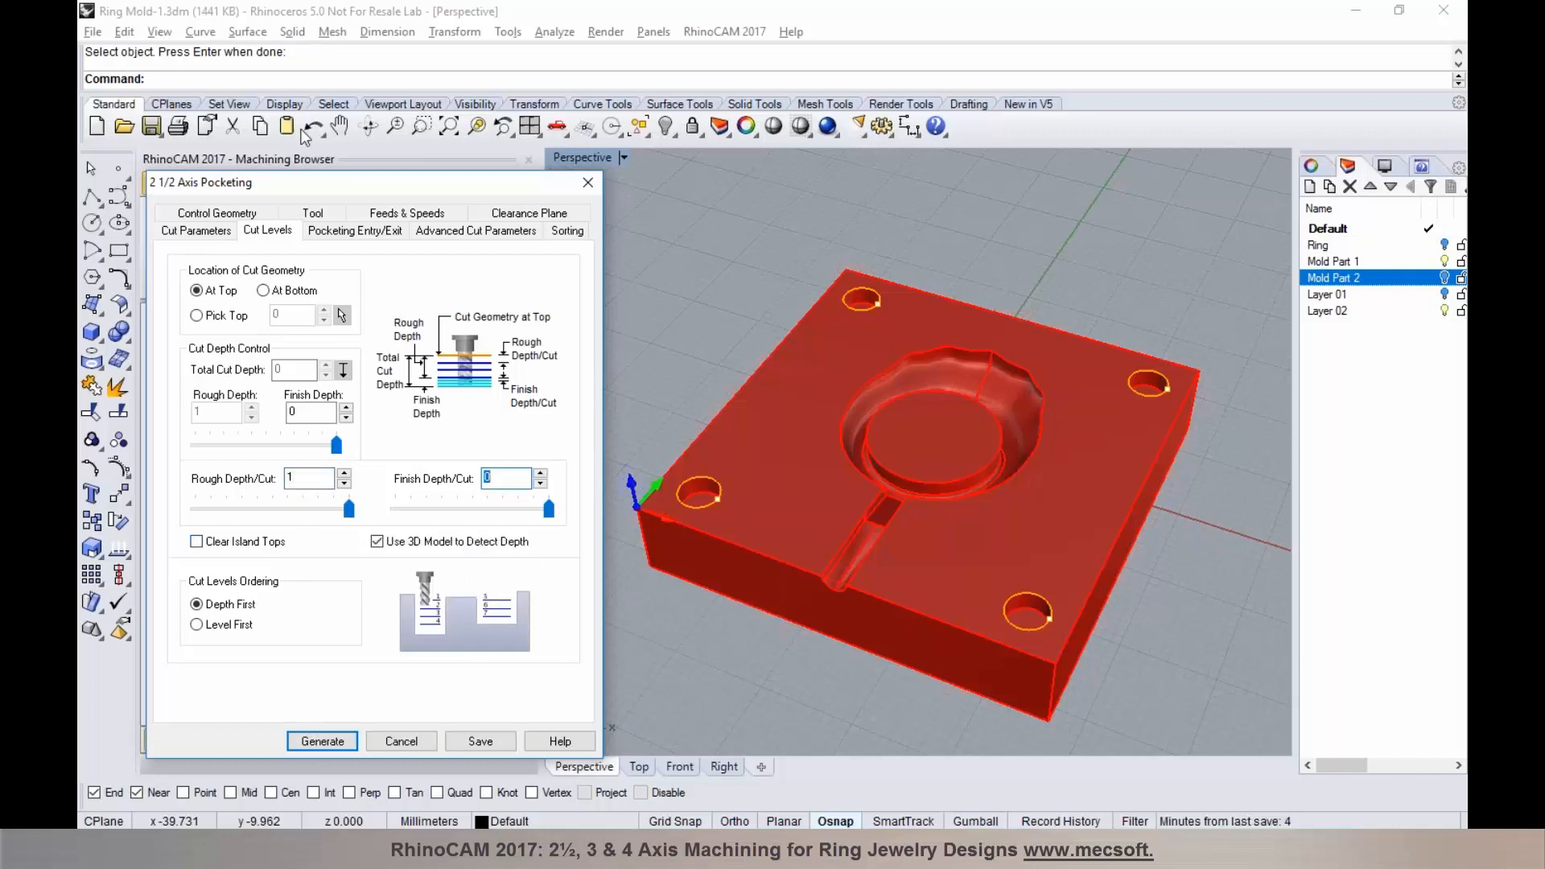
click(322, 740)
Step: Display the pocketing toolpath and examine its passes close up in a corner hole and across the mold
click(201, 739)
scroll(697, 506, up, 6)
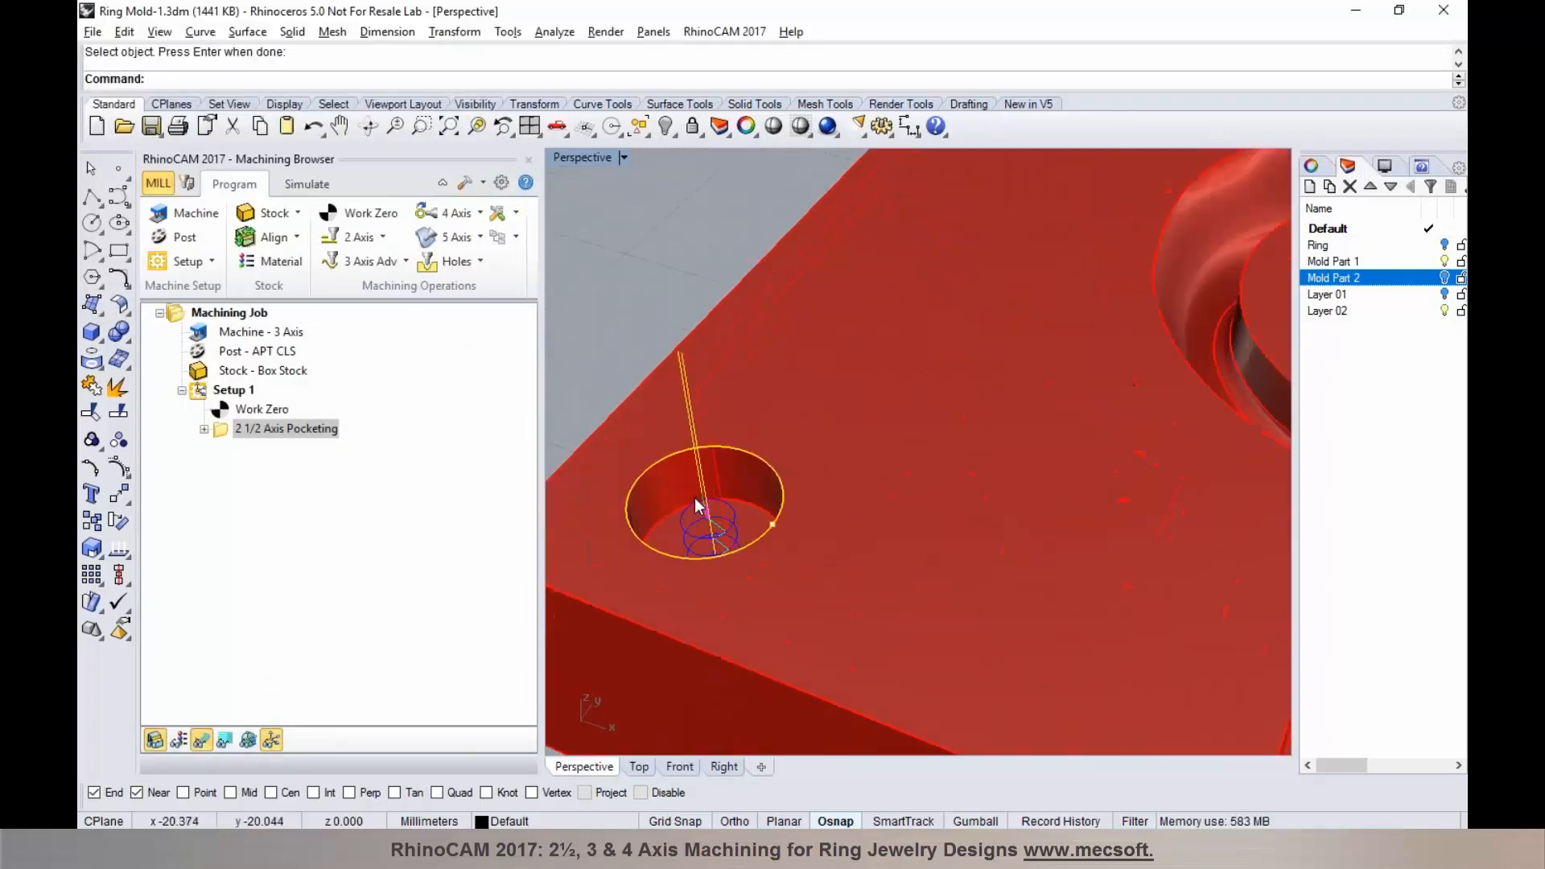
scroll(697, 505, up, 5)
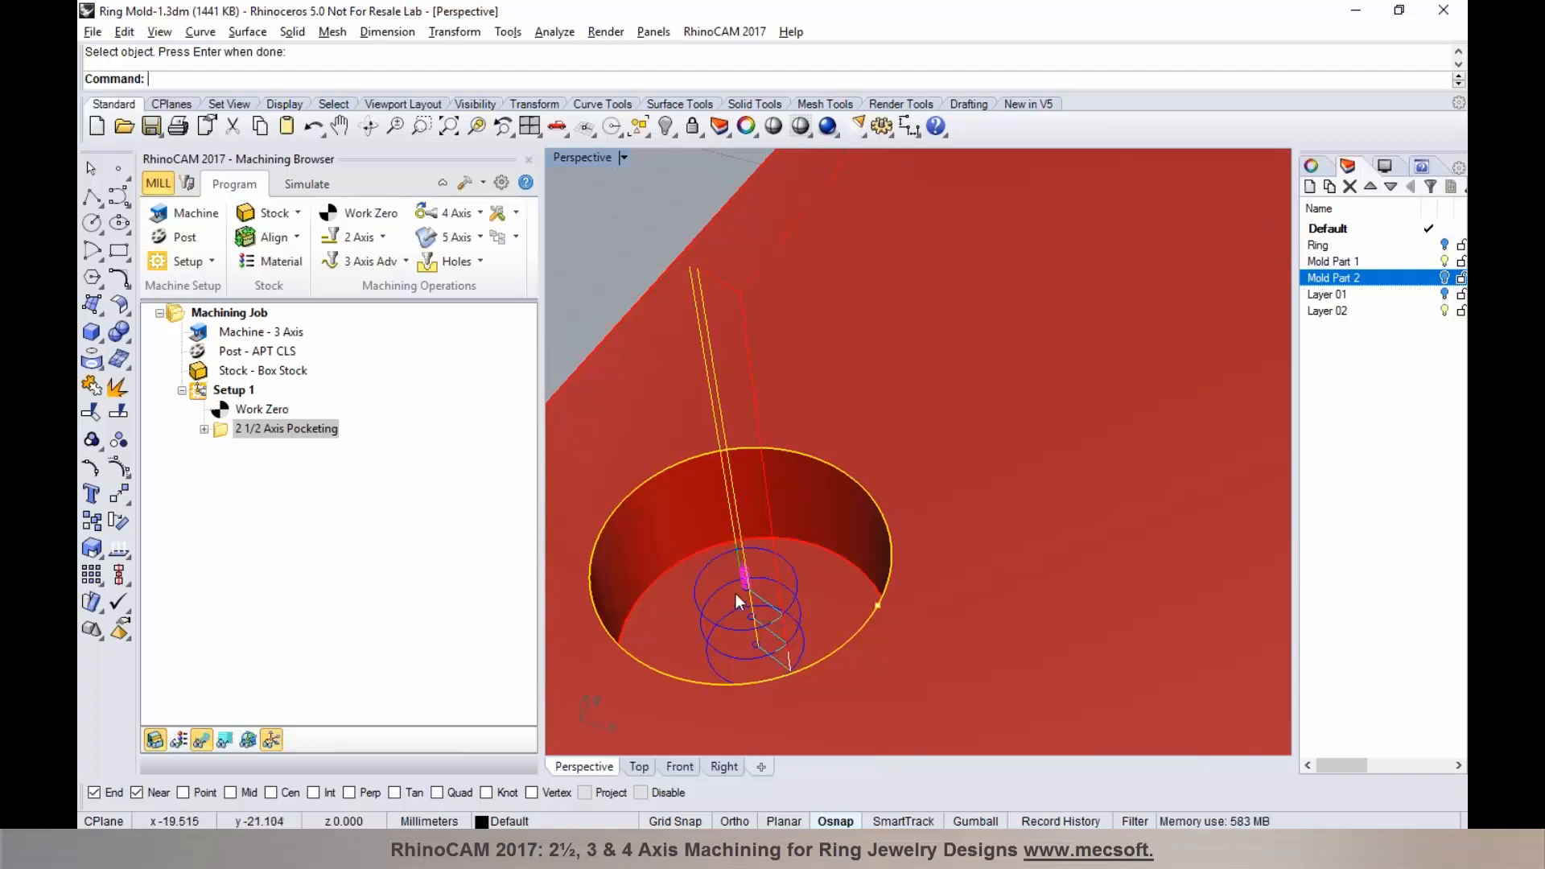
scroll(657, 449, down, 6)
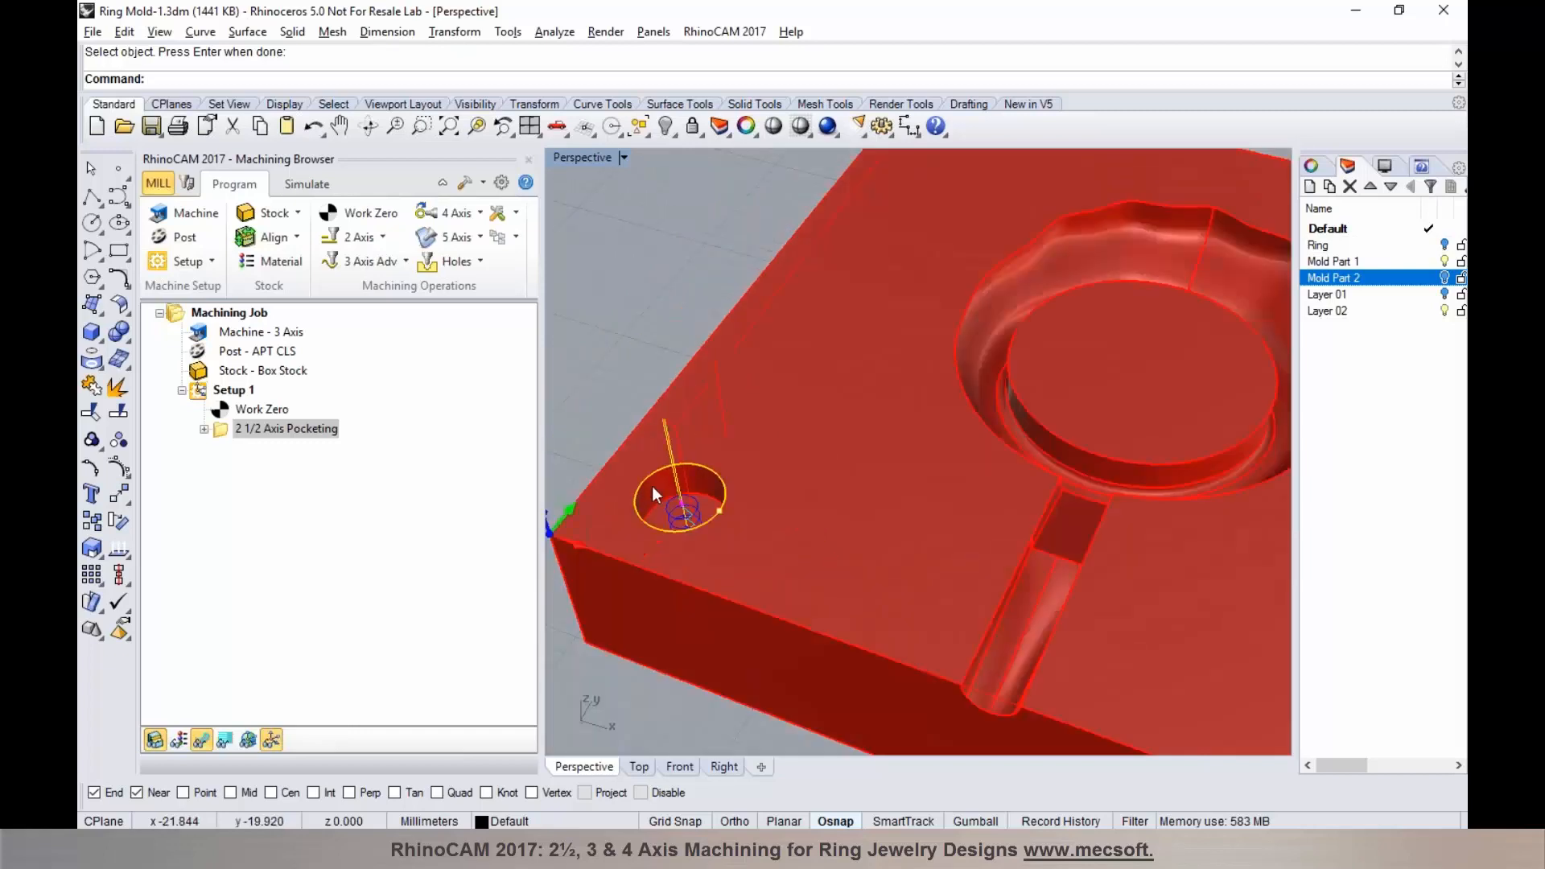
mouse_move(743, 525)
right_down()
mouse_move(741, 480)
mouse_move(742, 508)
right_up()
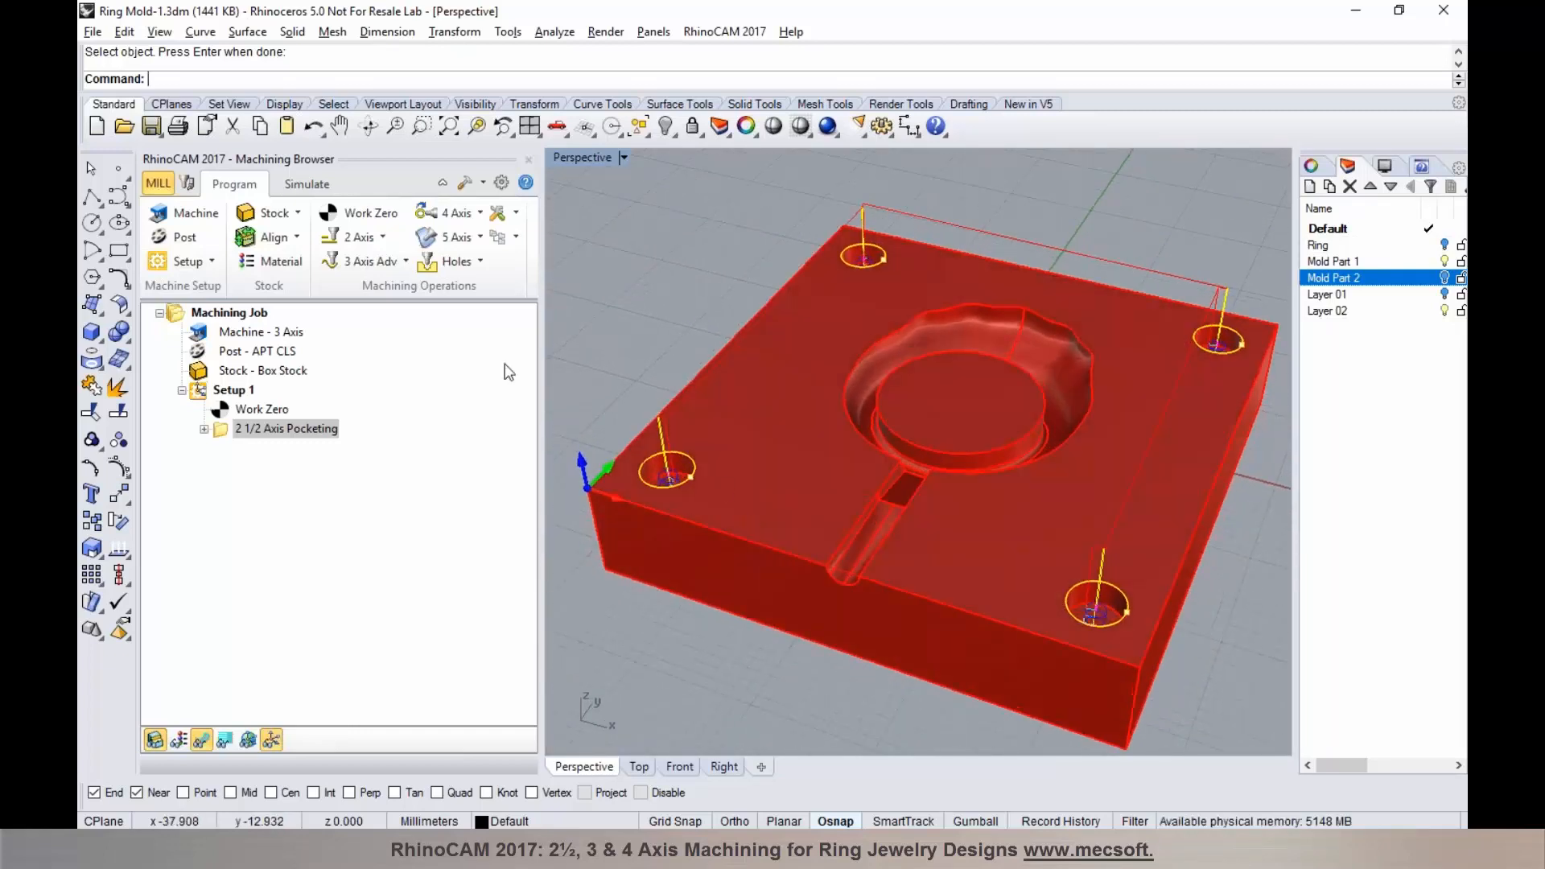
Step: Simulate the corner-hole pocketing on the stock, hide the toolpath to check the holes, and return to the machining program
click(290, 185)
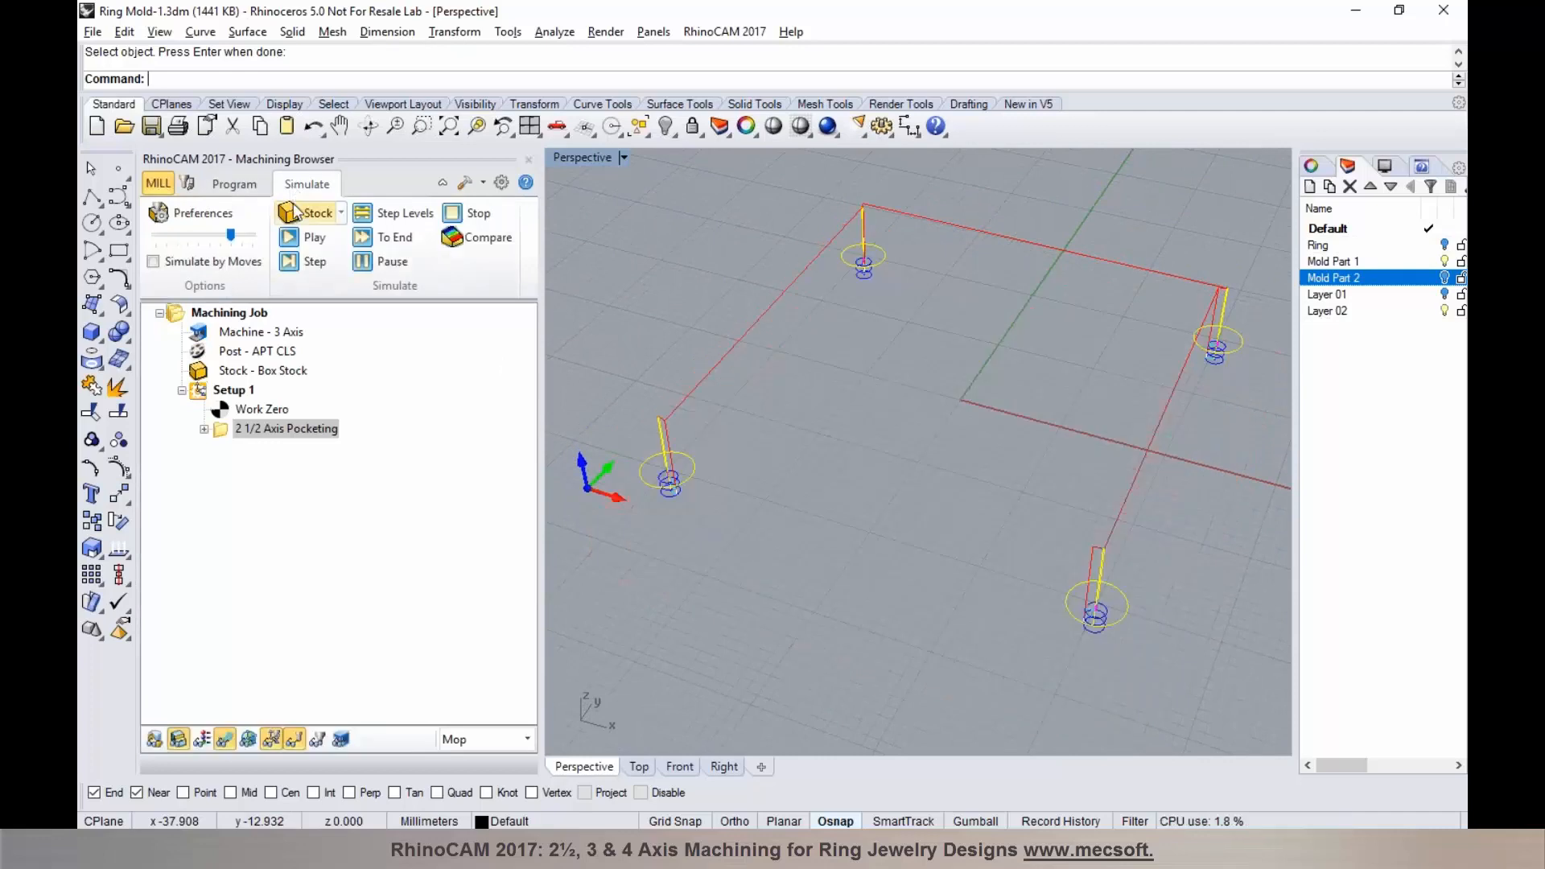
click(296, 240)
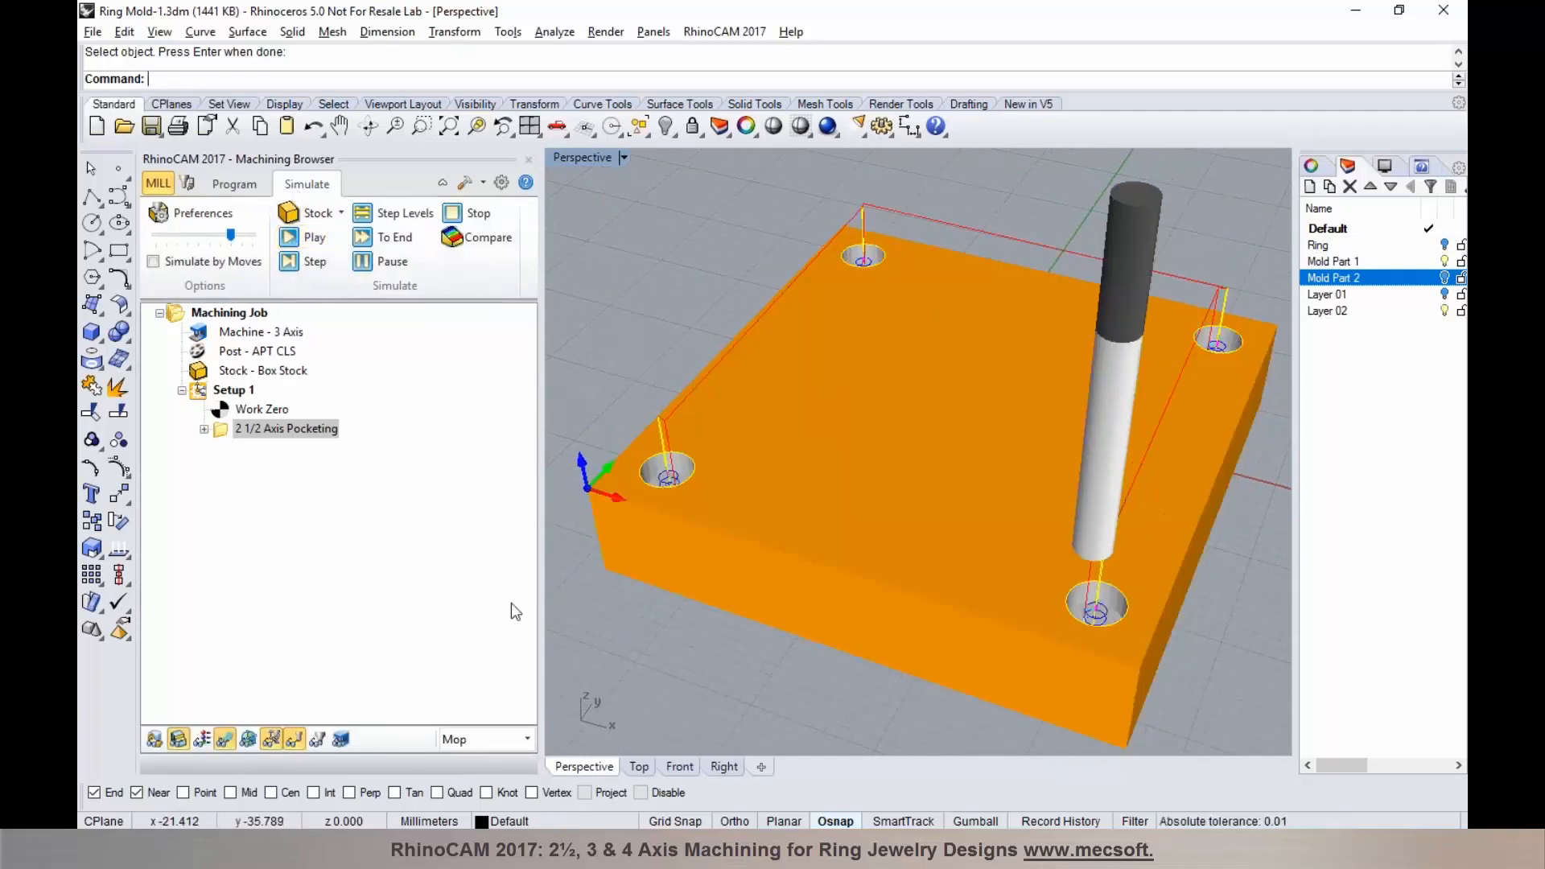
click(226, 740)
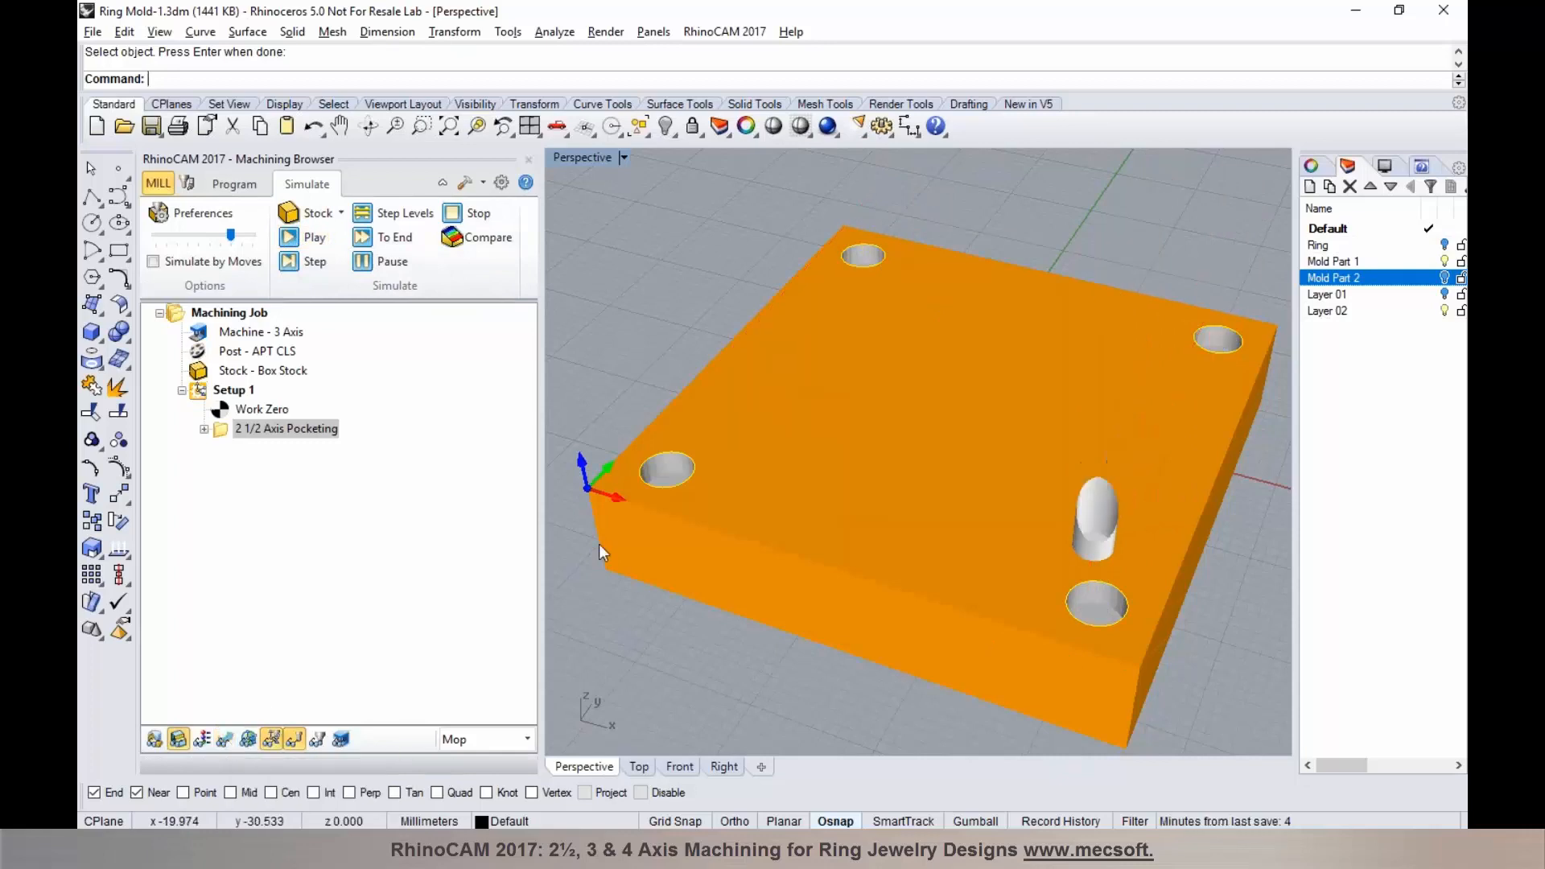
right_drag(930, 656, 939, 612)
click(268, 411)
click(271, 429)
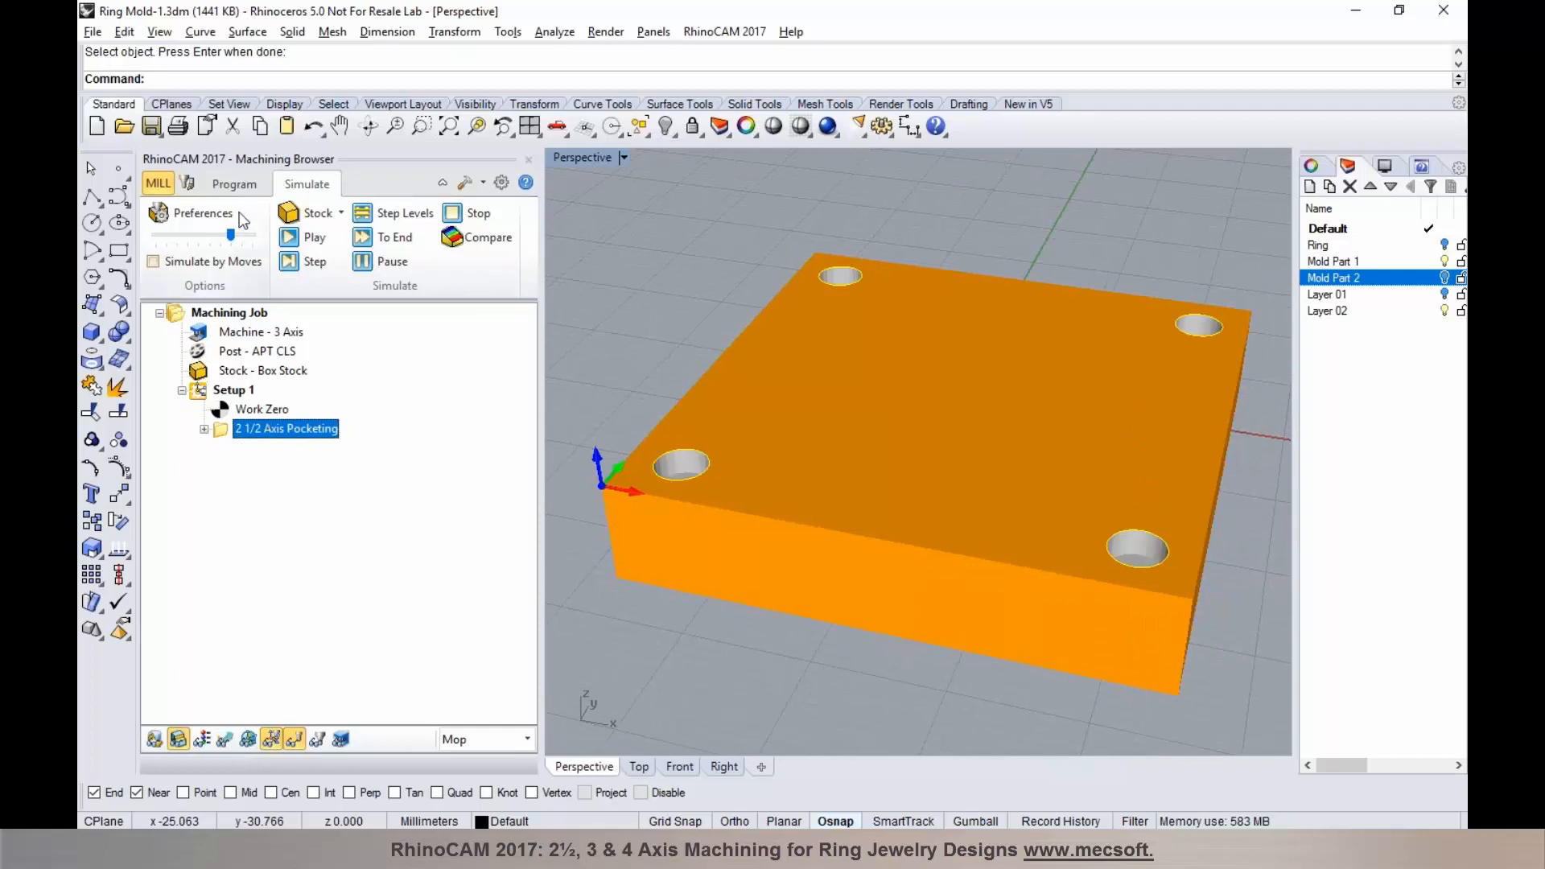
click(238, 186)
right_drag(651, 640, 712, 673)
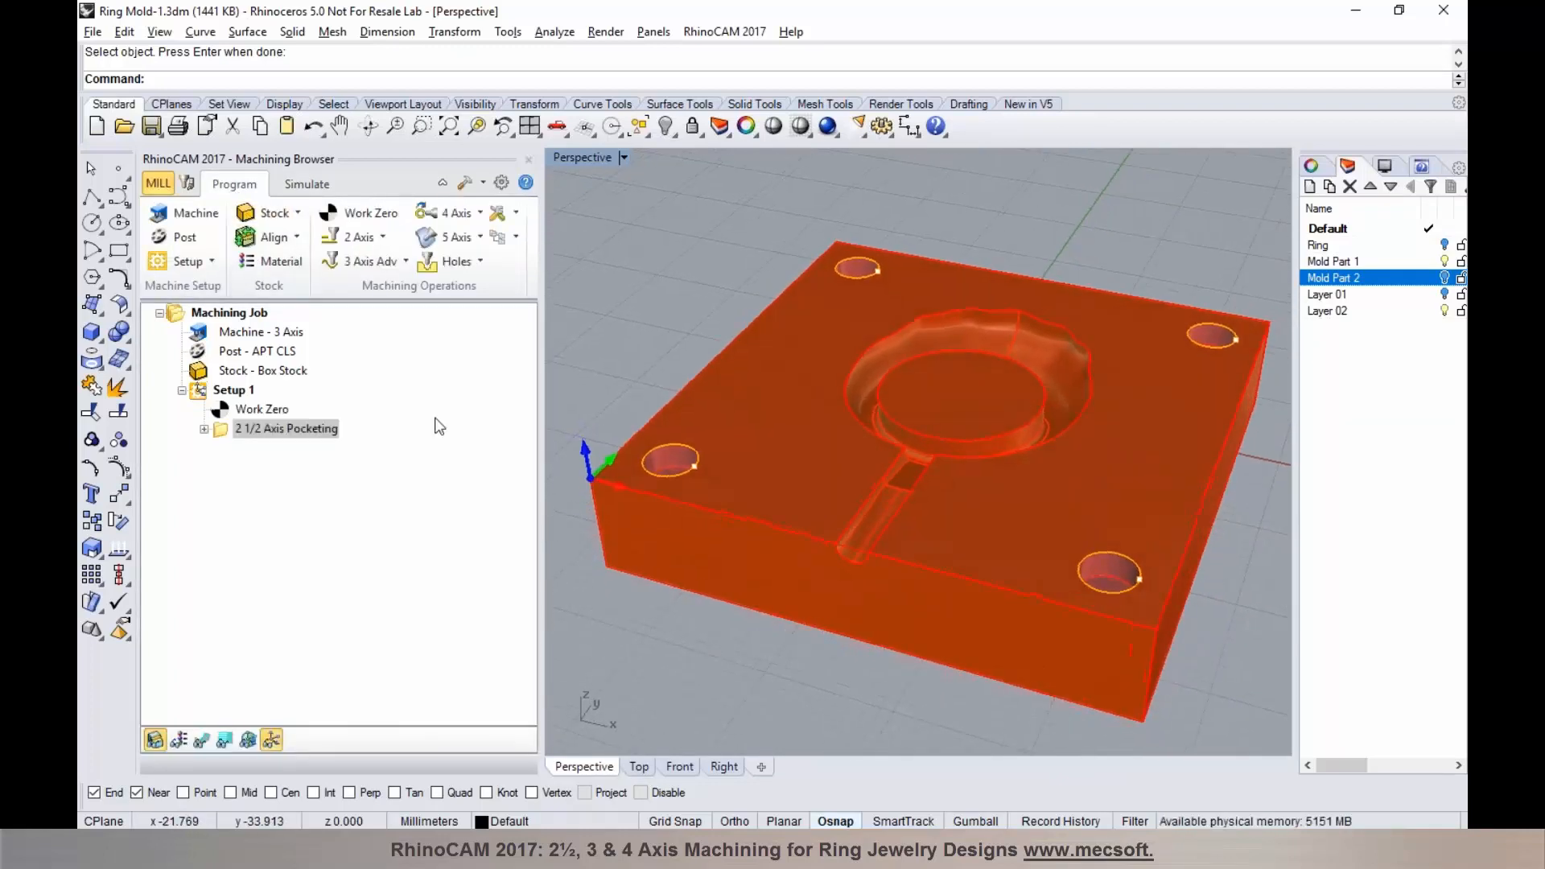
Step: Create a 3 axis Horizontal Roughing operation with the combined outline of the ring cavity and sprue channel as its containment region
click(406, 262)
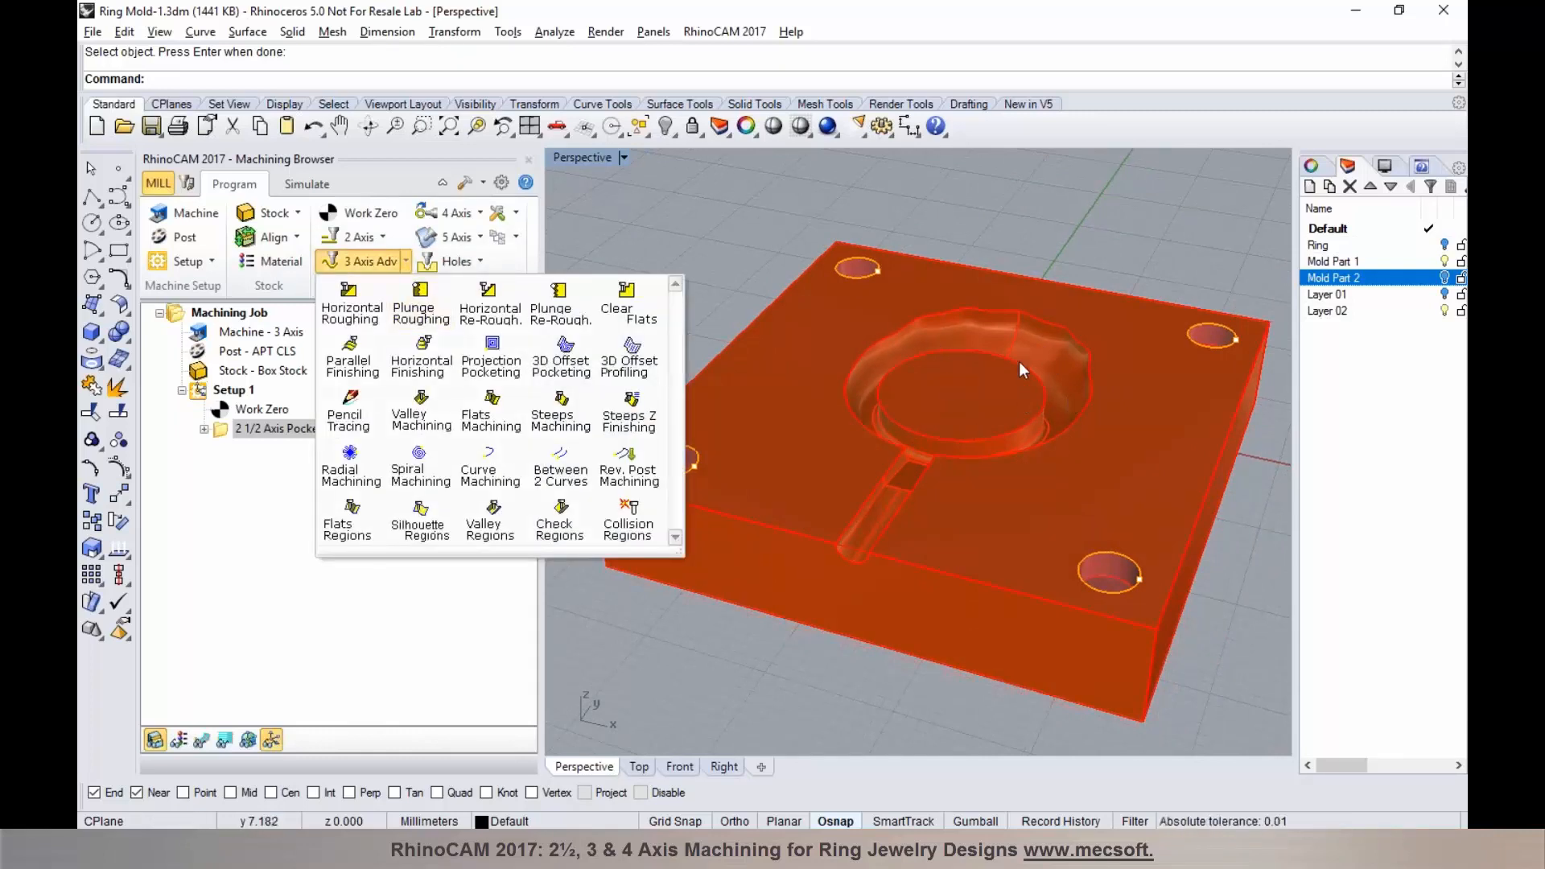
click(370, 320)
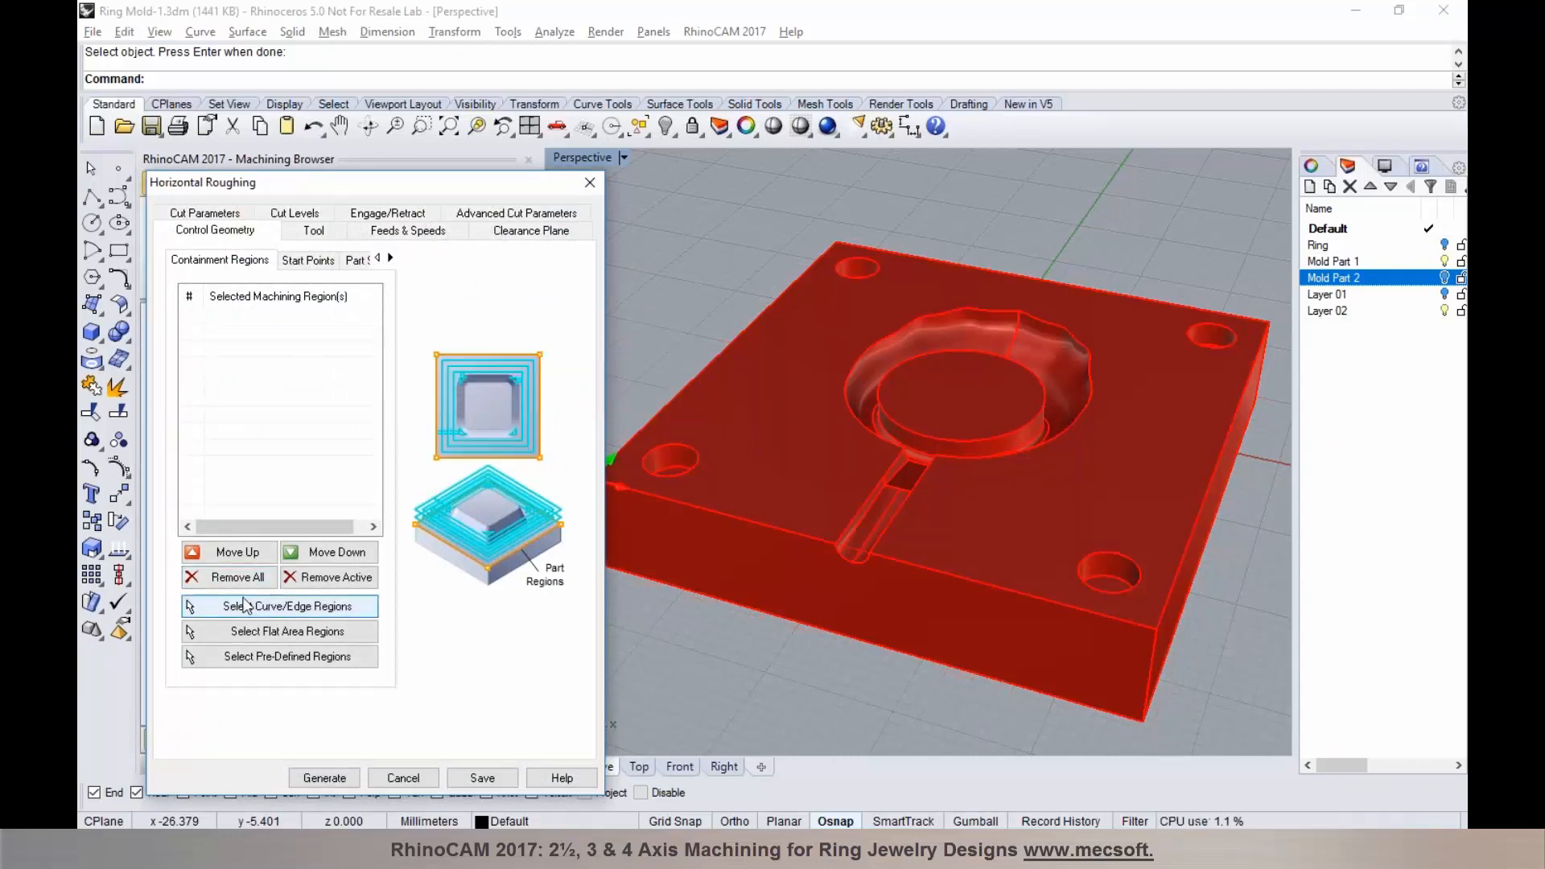
click(245, 609)
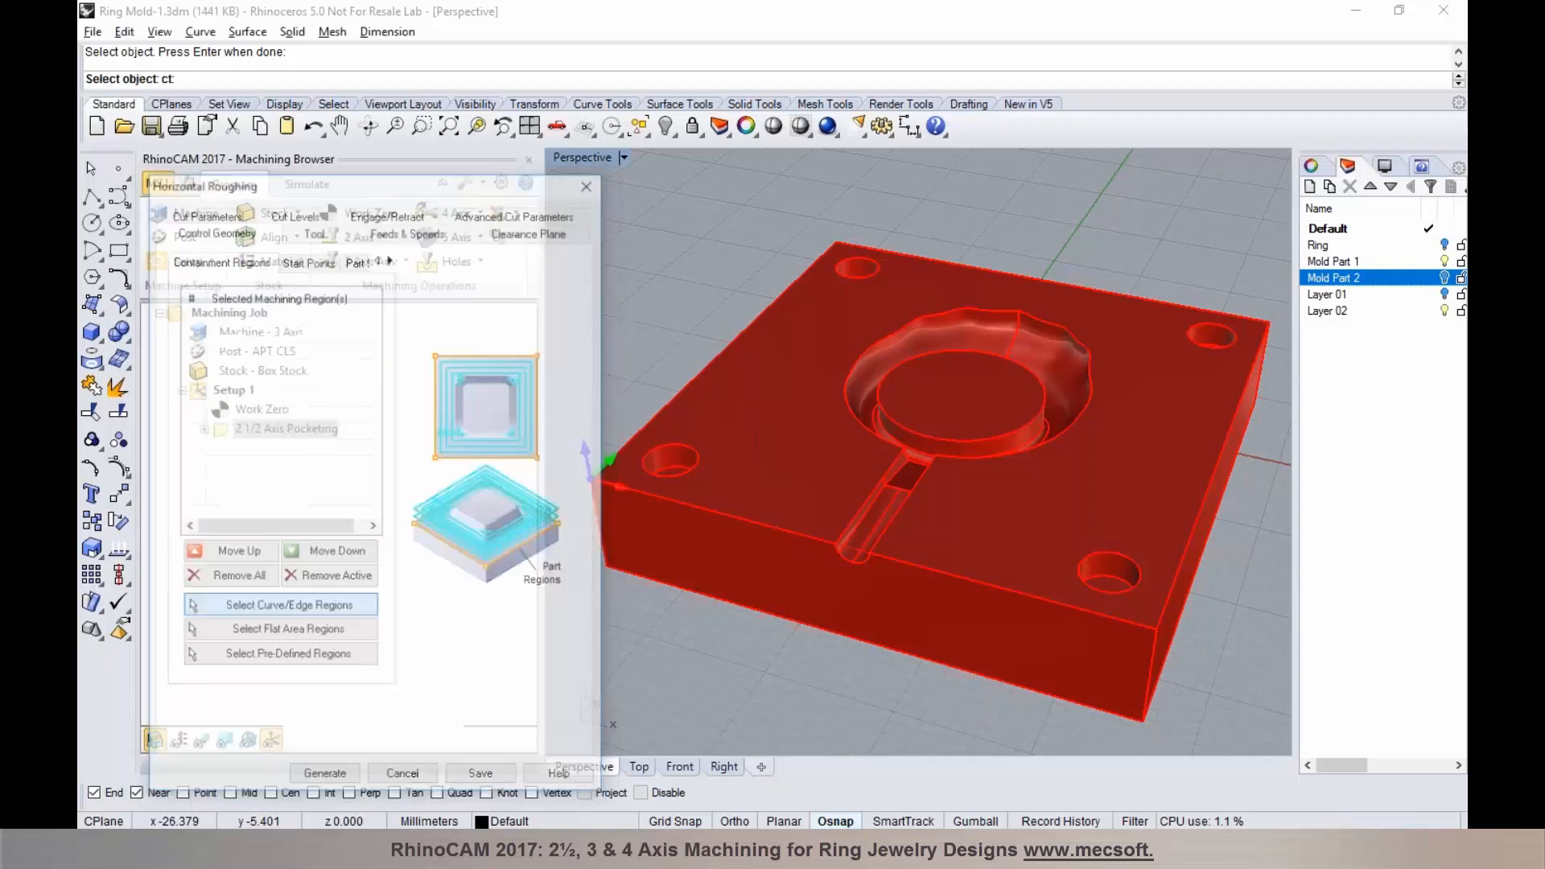
click(852, 548)
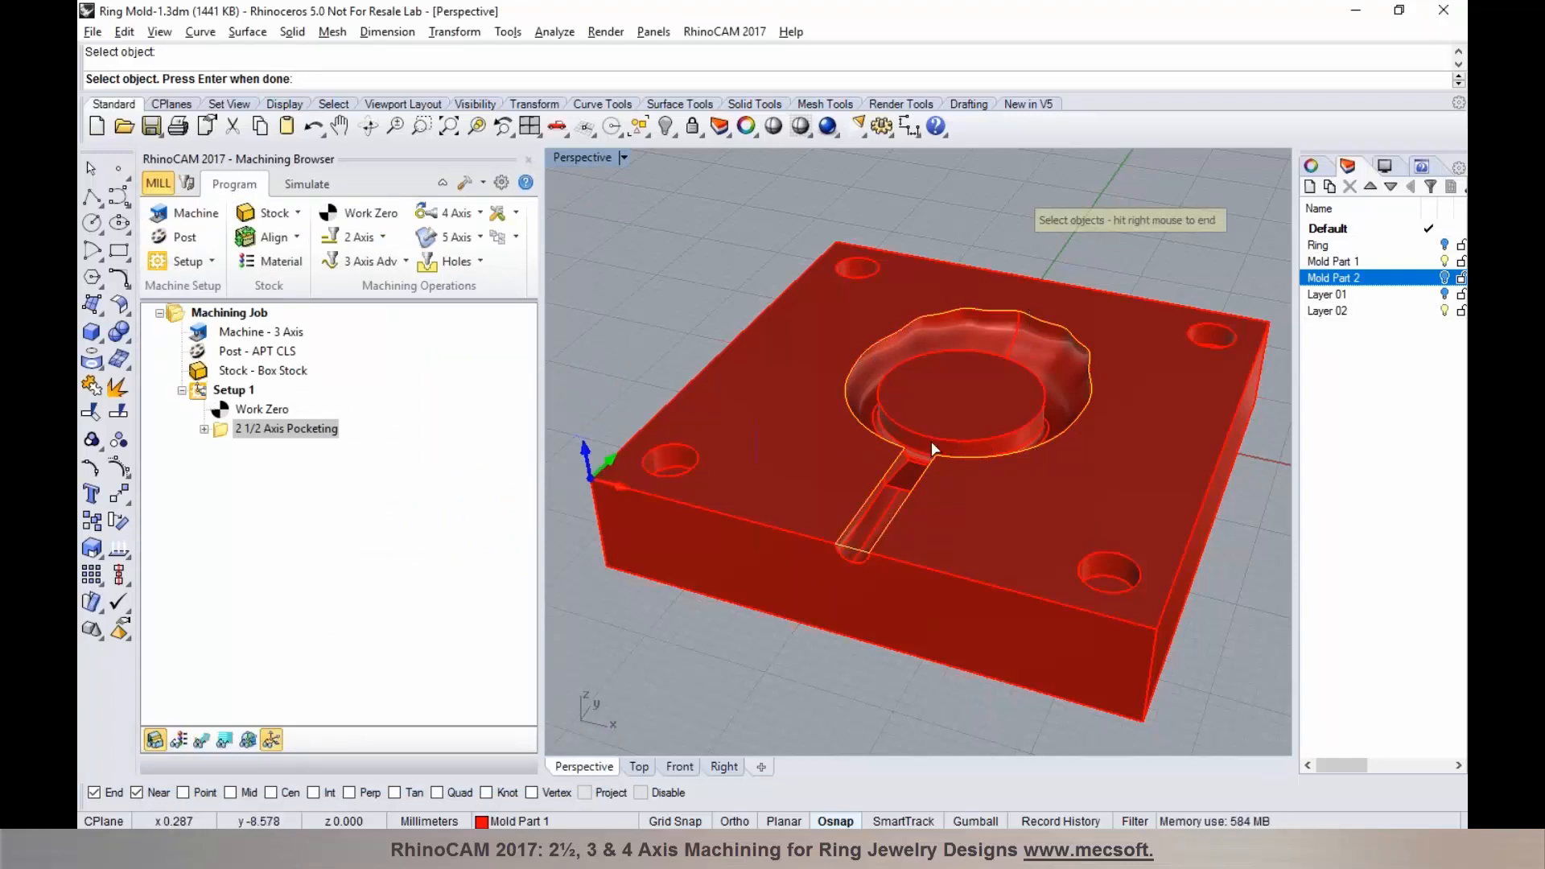
right_click(915, 389)
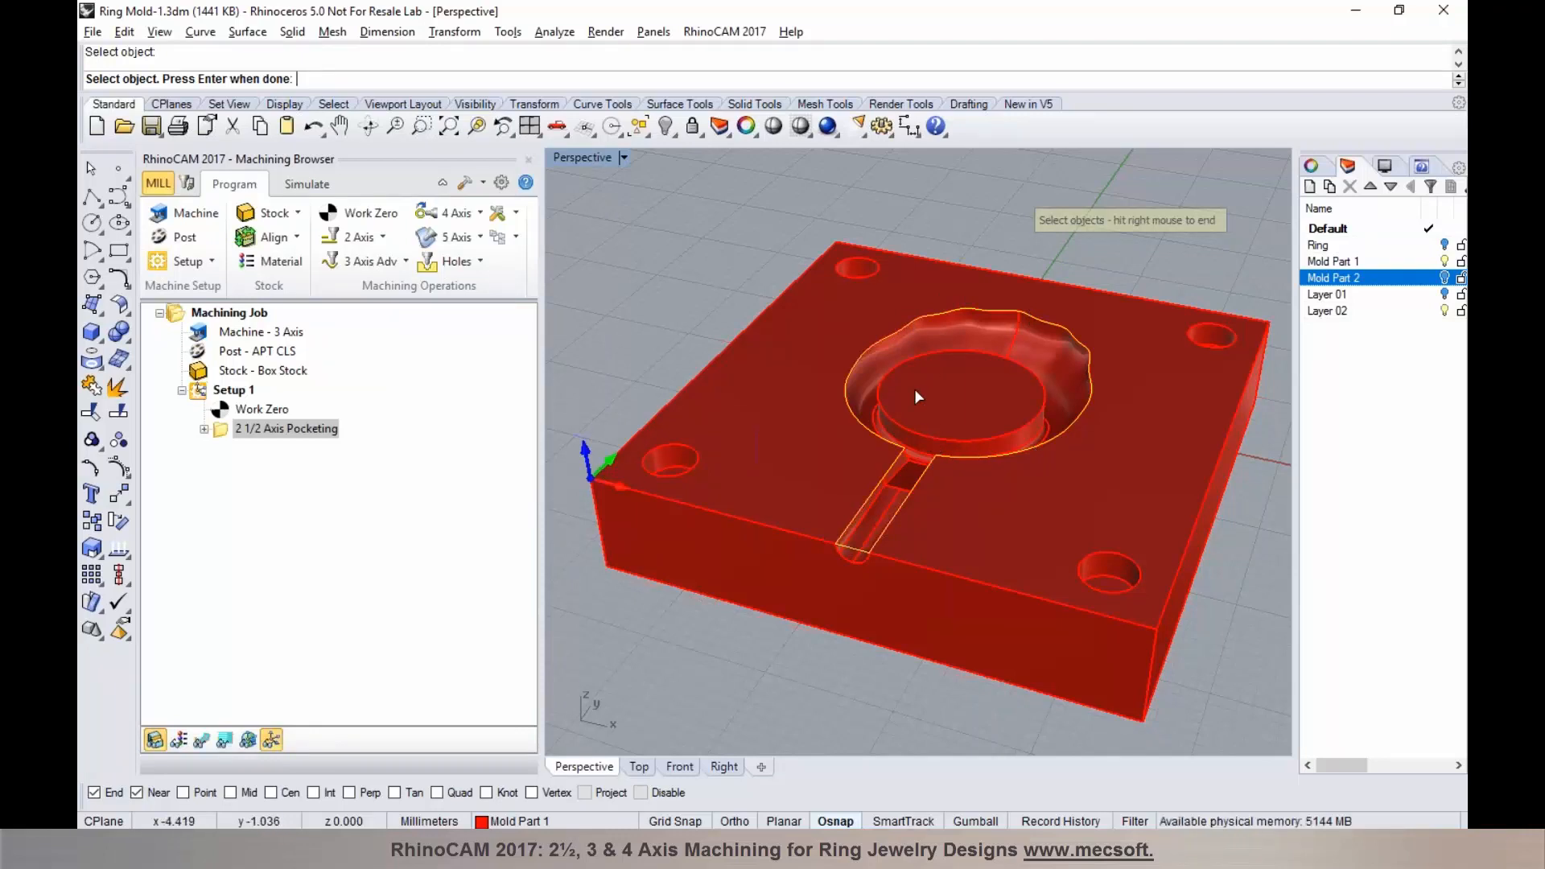
right_drag(915, 385, 877, 419)
Step: Review the horizontal roughing's tool, clearance plane, cut parameters, cut levels, engage/retract and advanced settings, and generate its toolpath
click(306, 231)
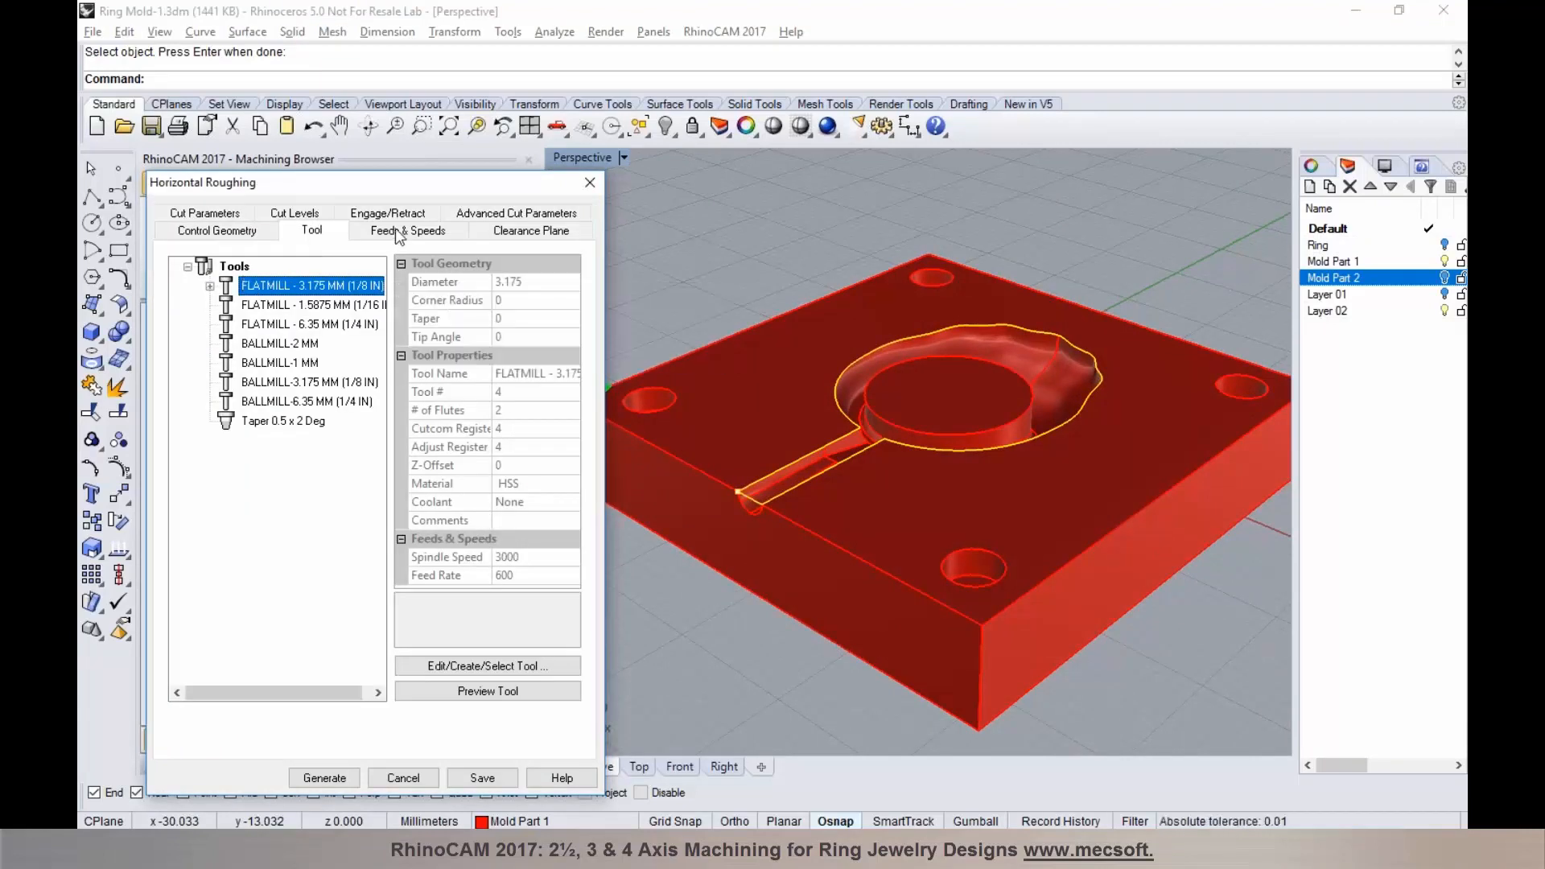
click(516, 238)
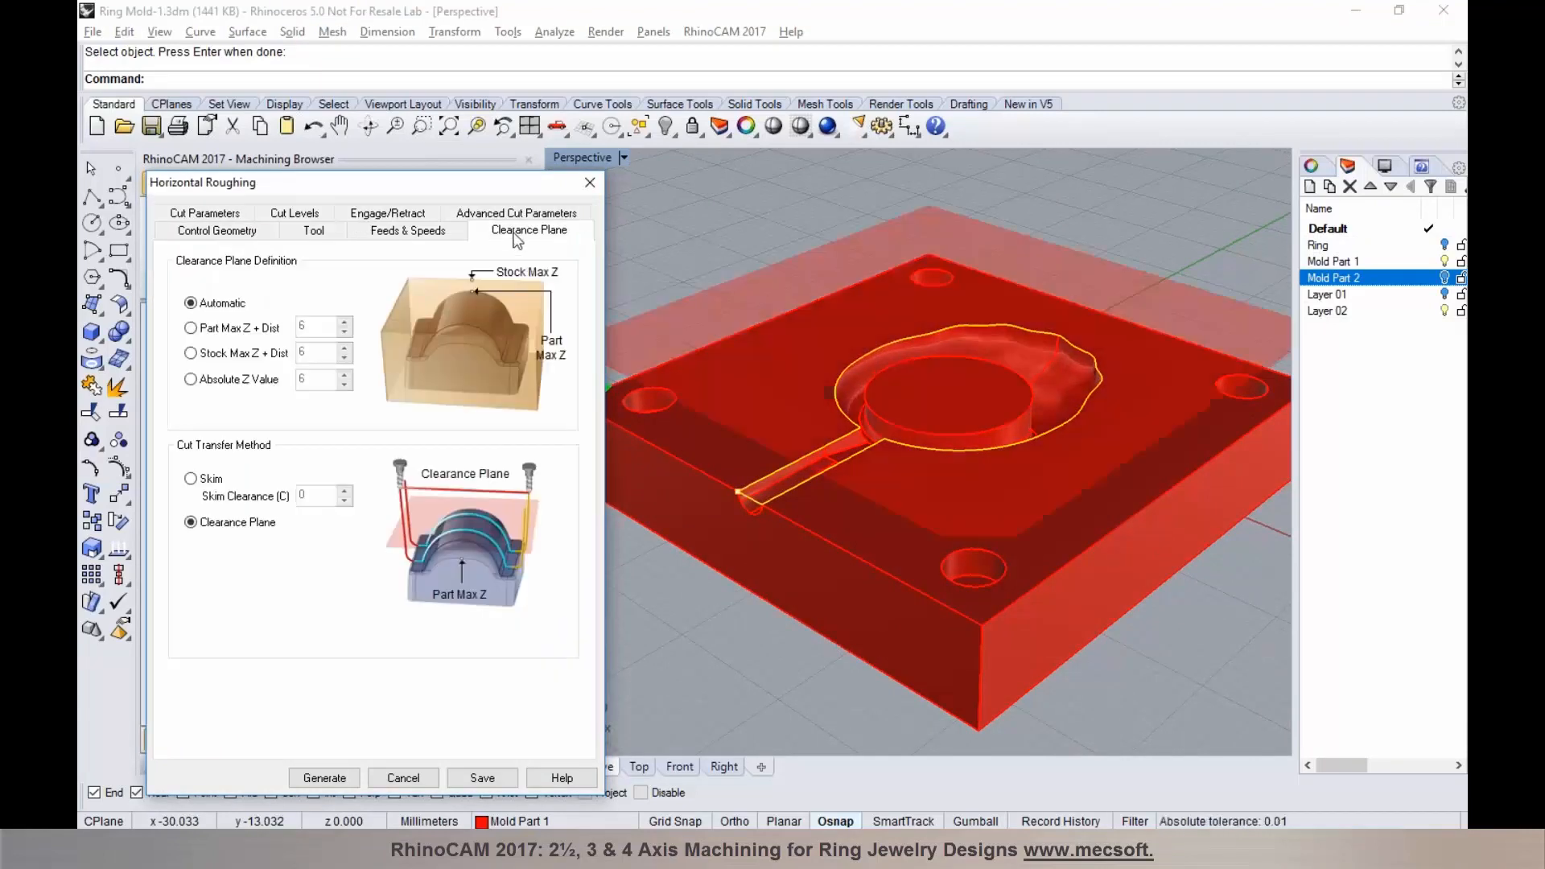
click(235, 212)
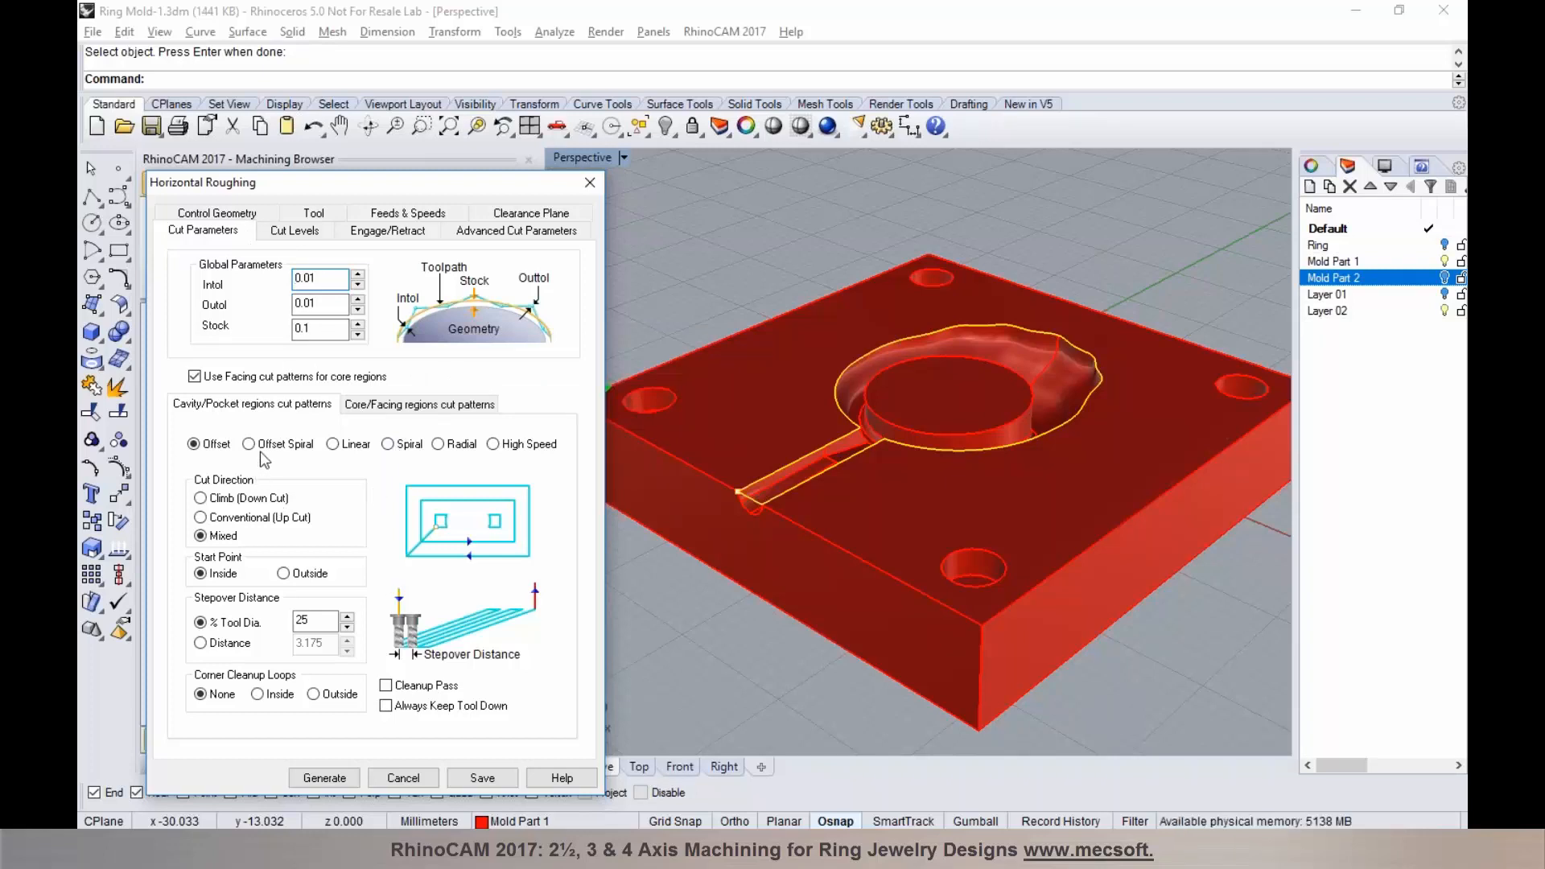
click(296, 230)
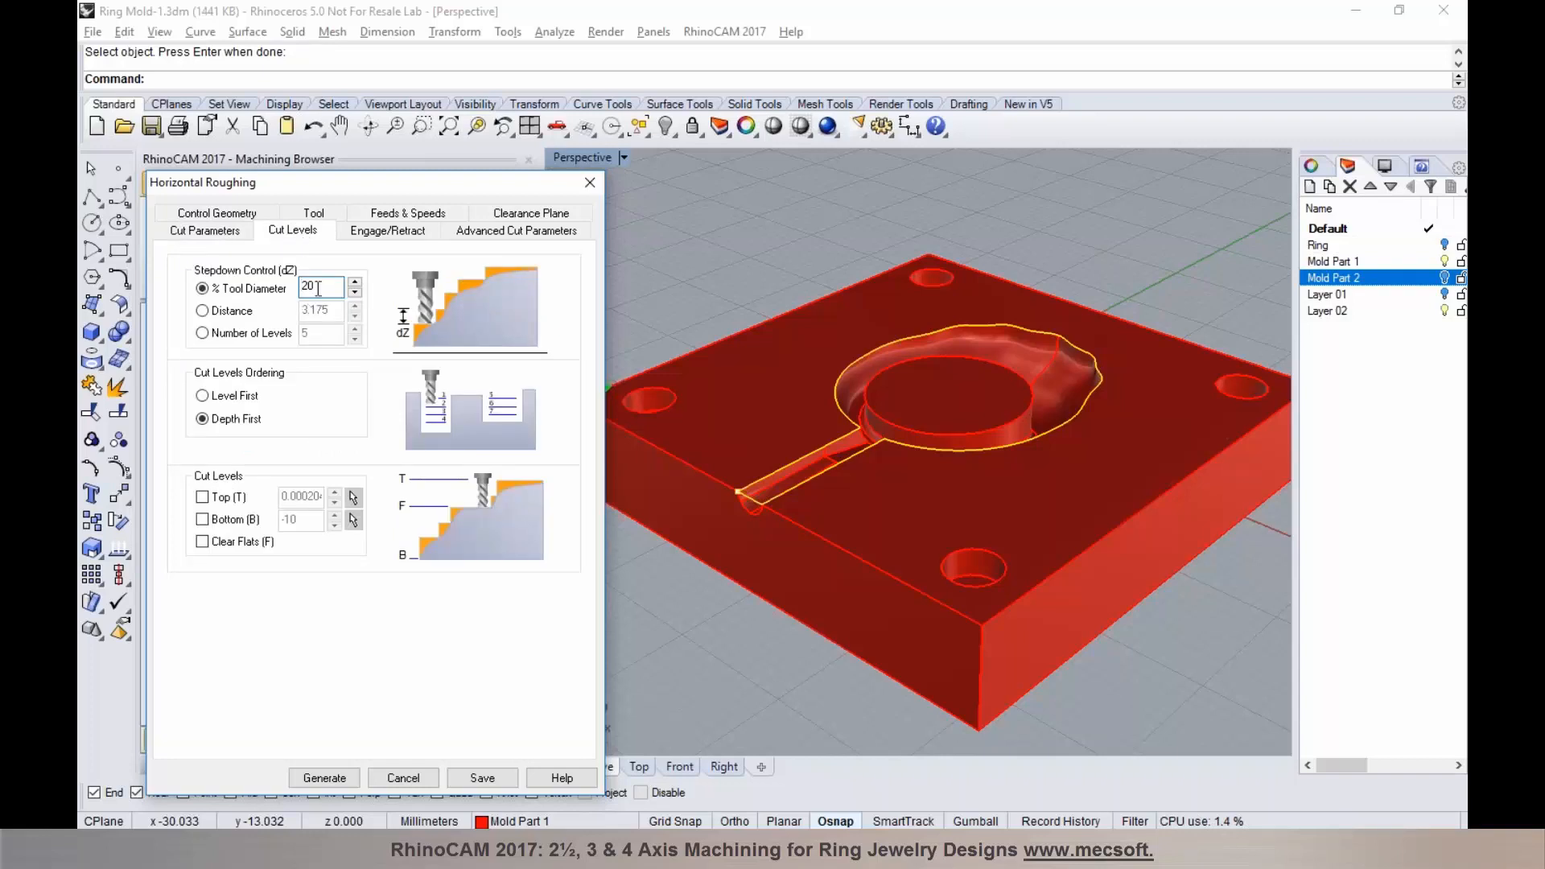
click(390, 234)
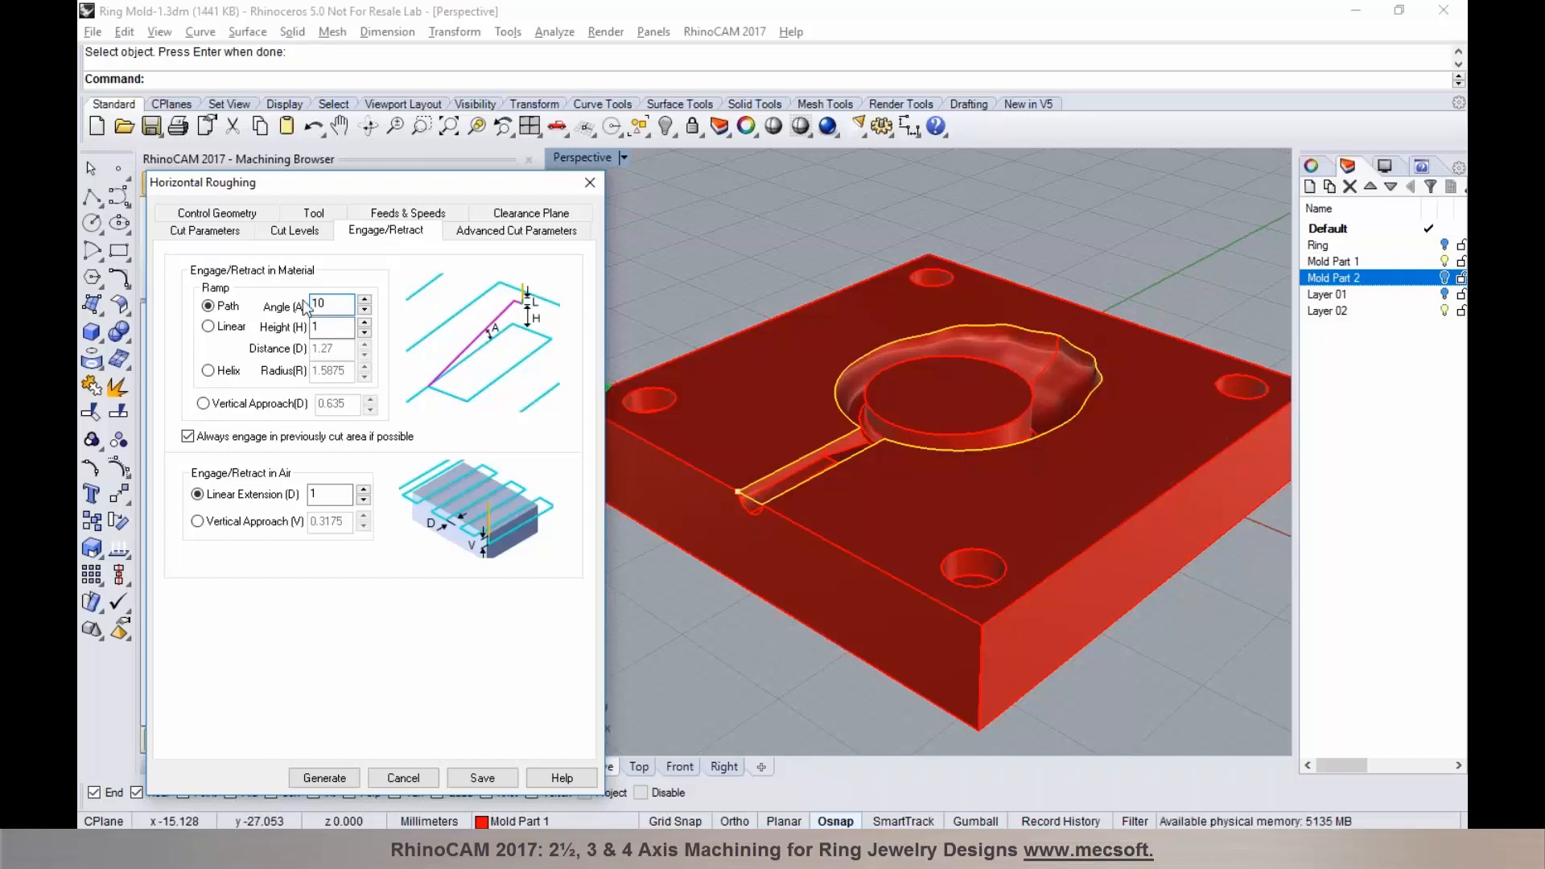
click(504, 233)
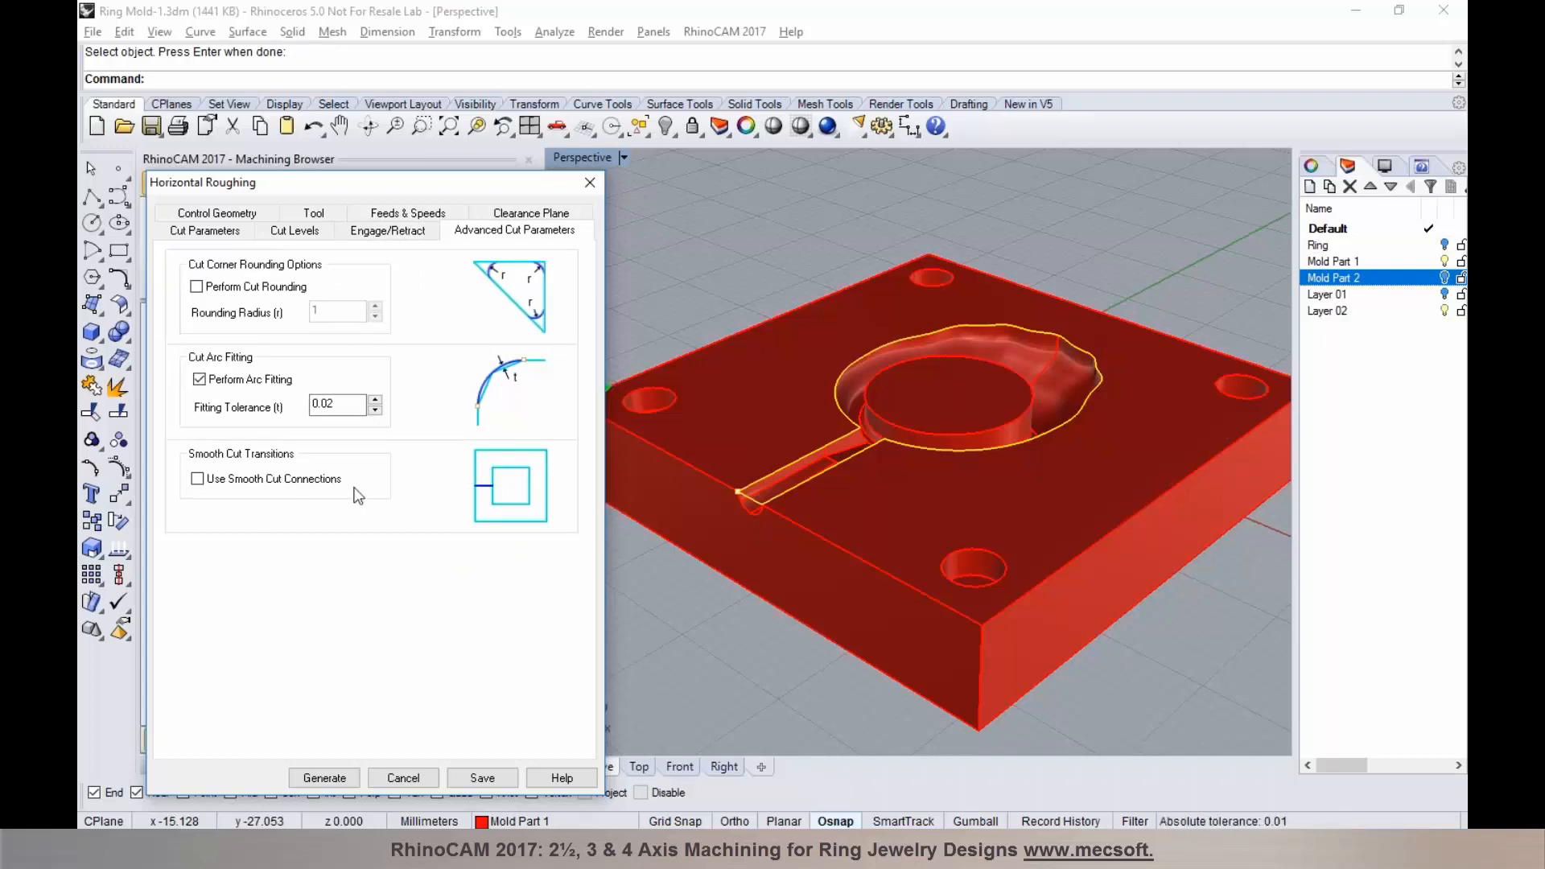
click(326, 779)
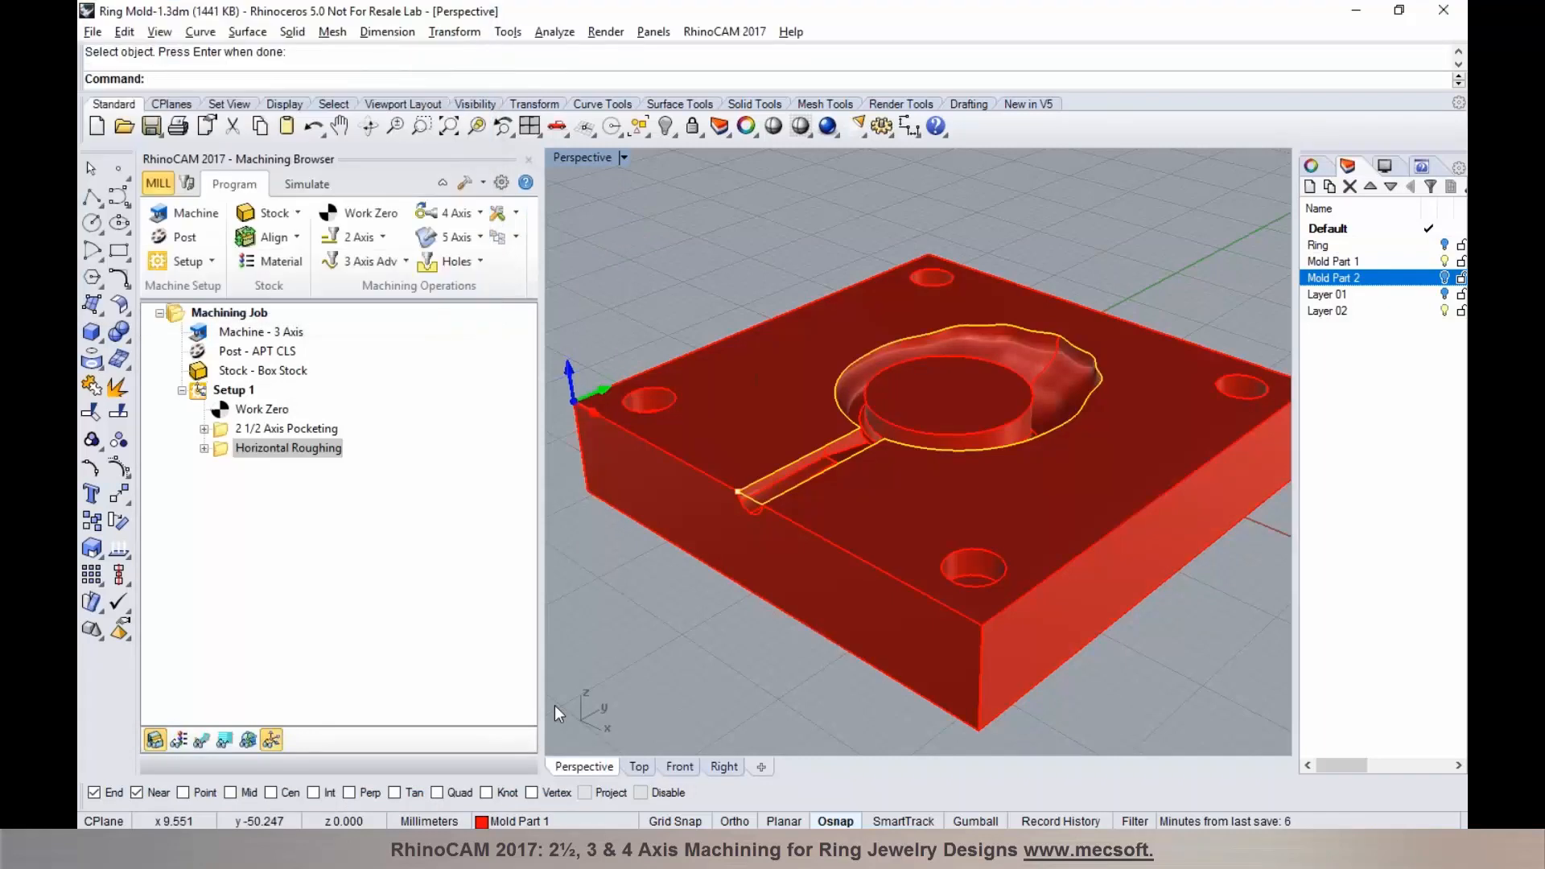
Step: Display the horizontal roughing toolpath and examine which areas of the ring cavity it covers
scroll(1071, 341, up, 3)
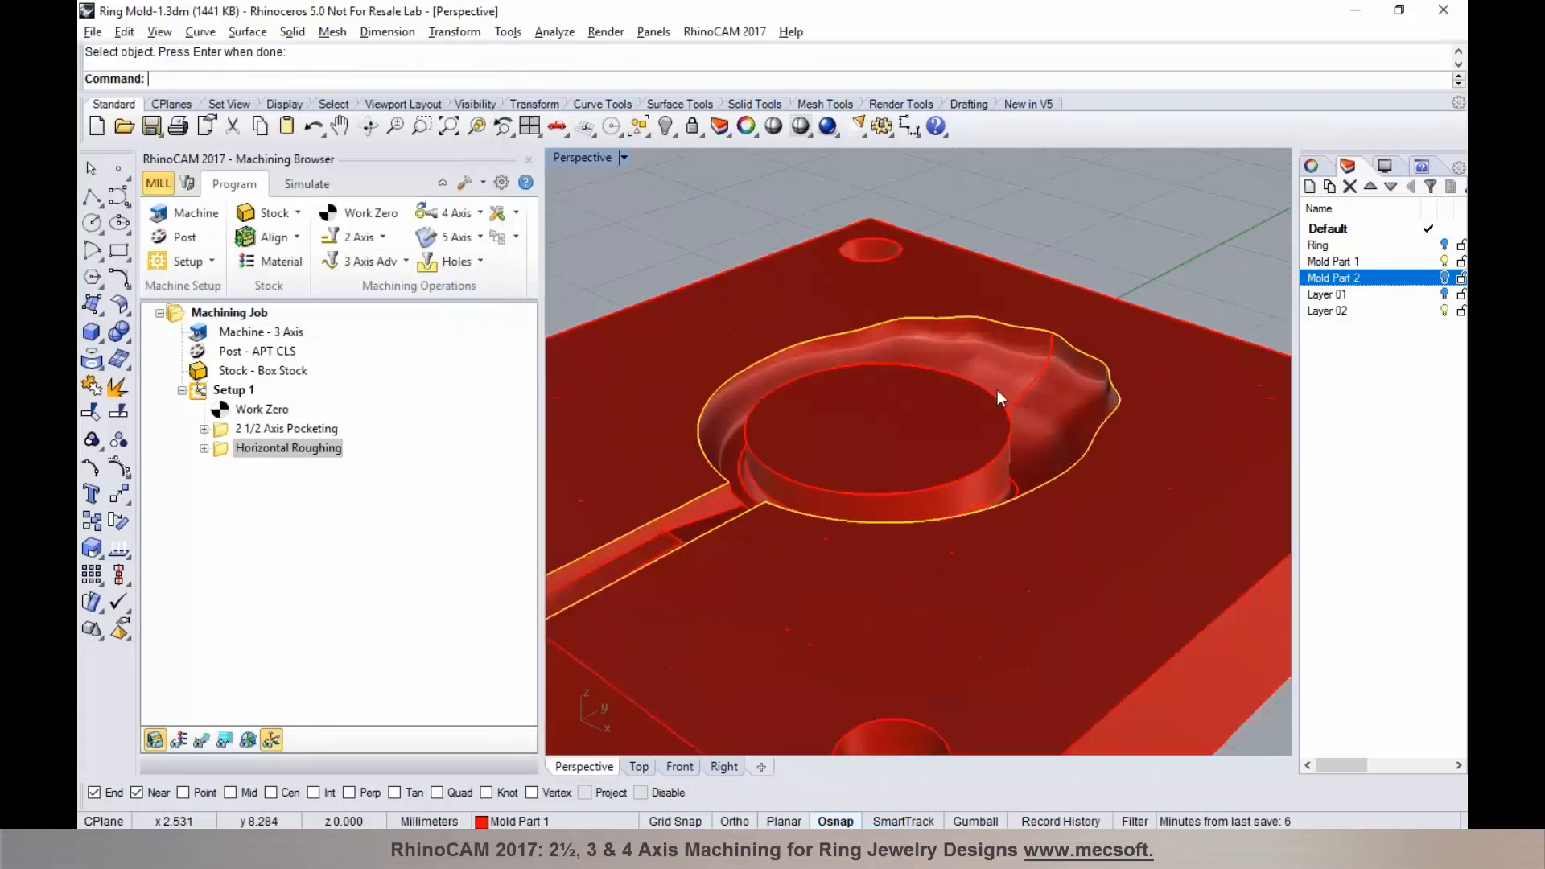
click(201, 742)
right_drag(997, 485, 876, 494)
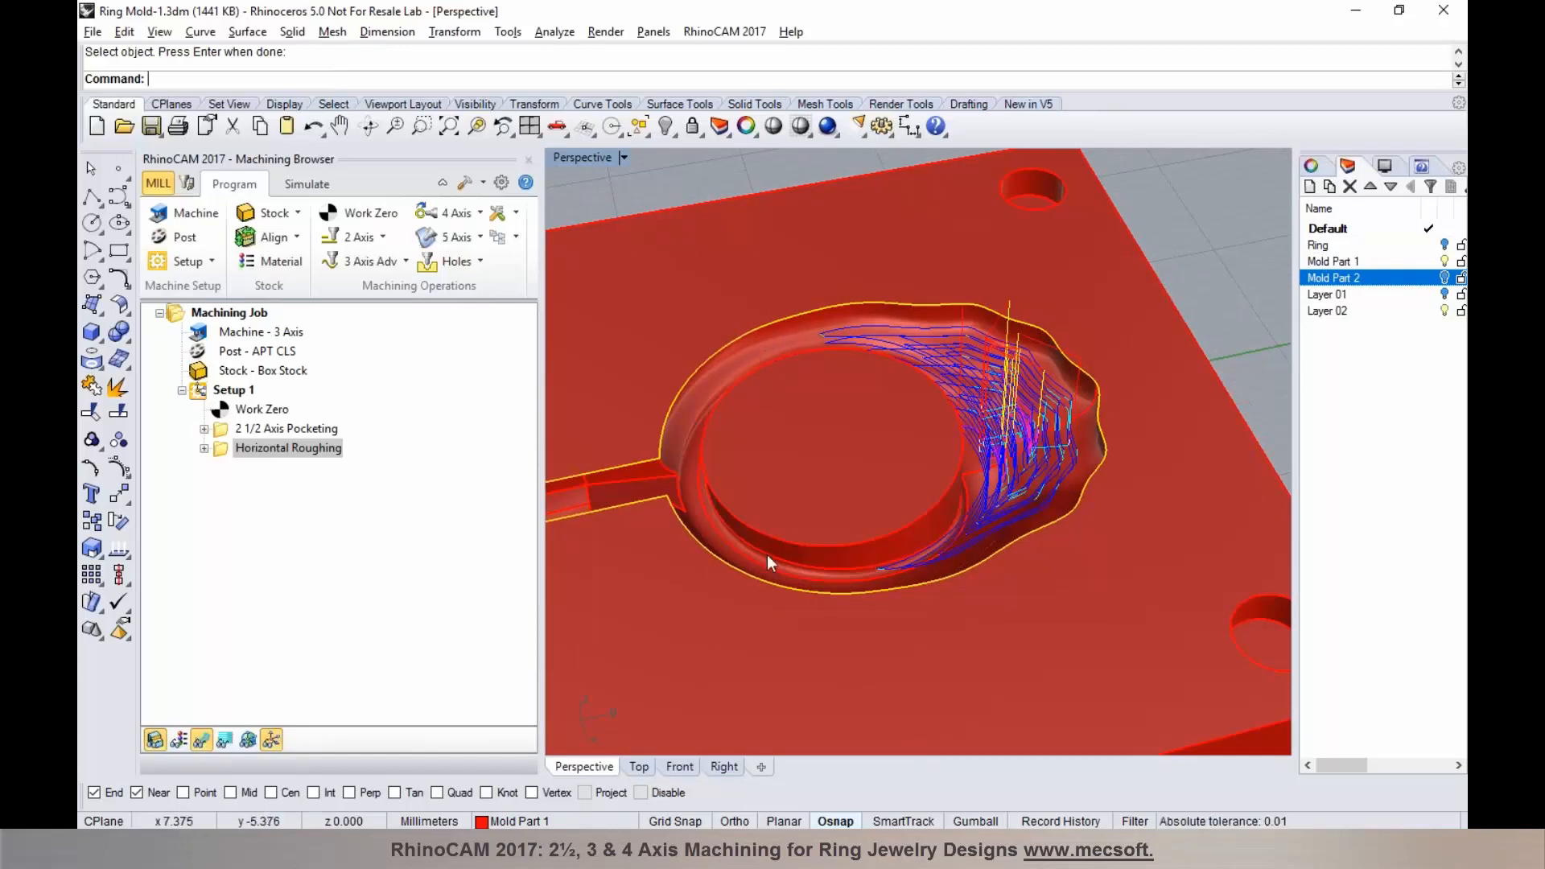
scroll(1069, 415, down, 5)
right_drag(1069, 417, 1012, 420)
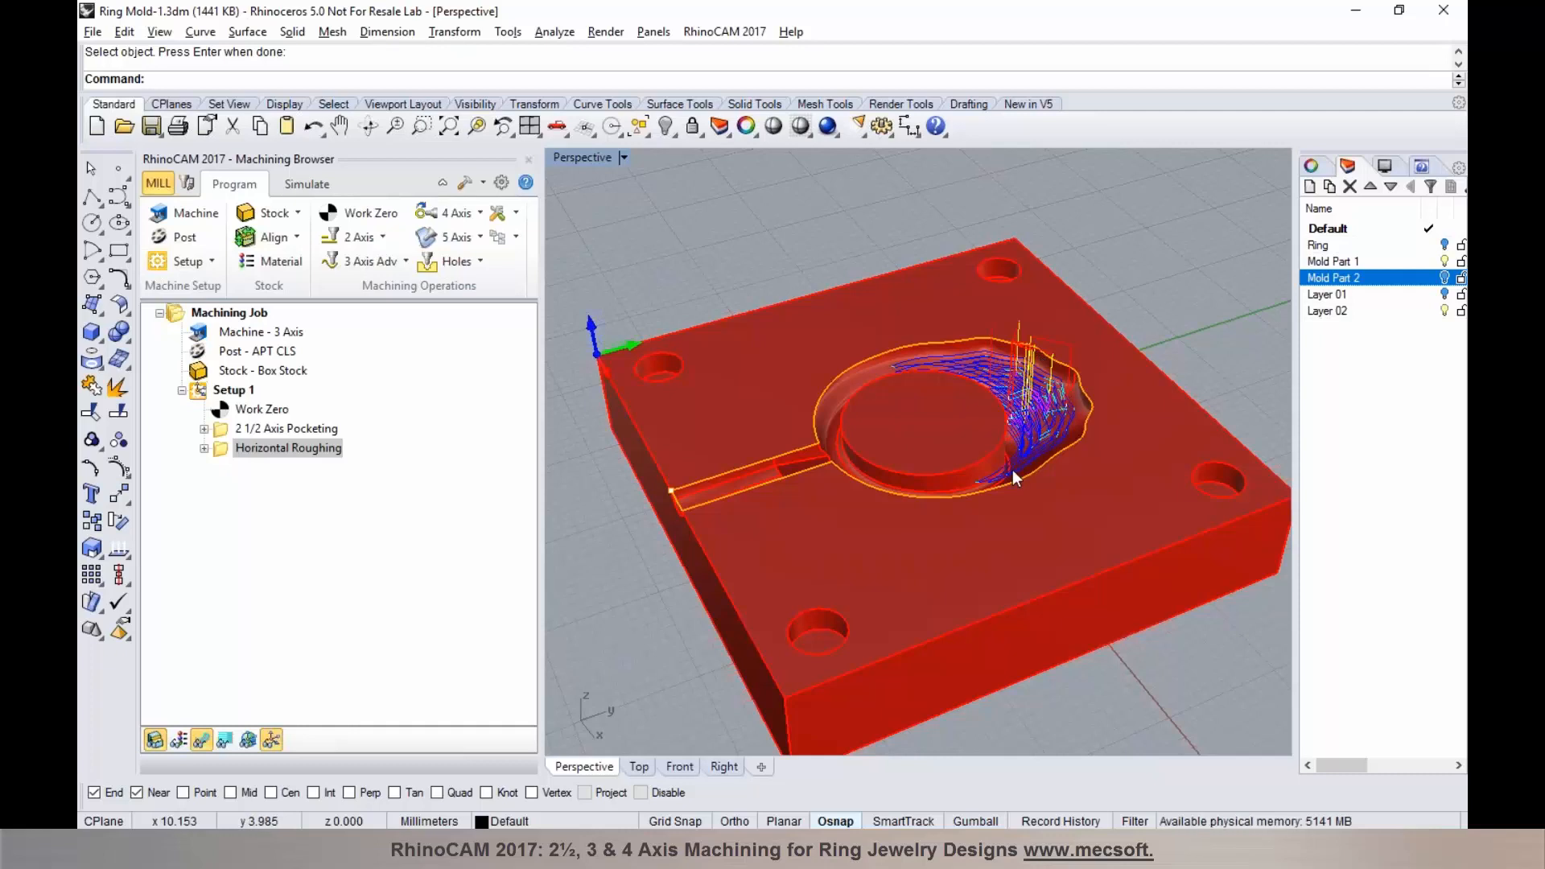
Step: Assign a yellow-green simulation color to the Horizontal Roughing operation in its machining operation properties
click(313, 185)
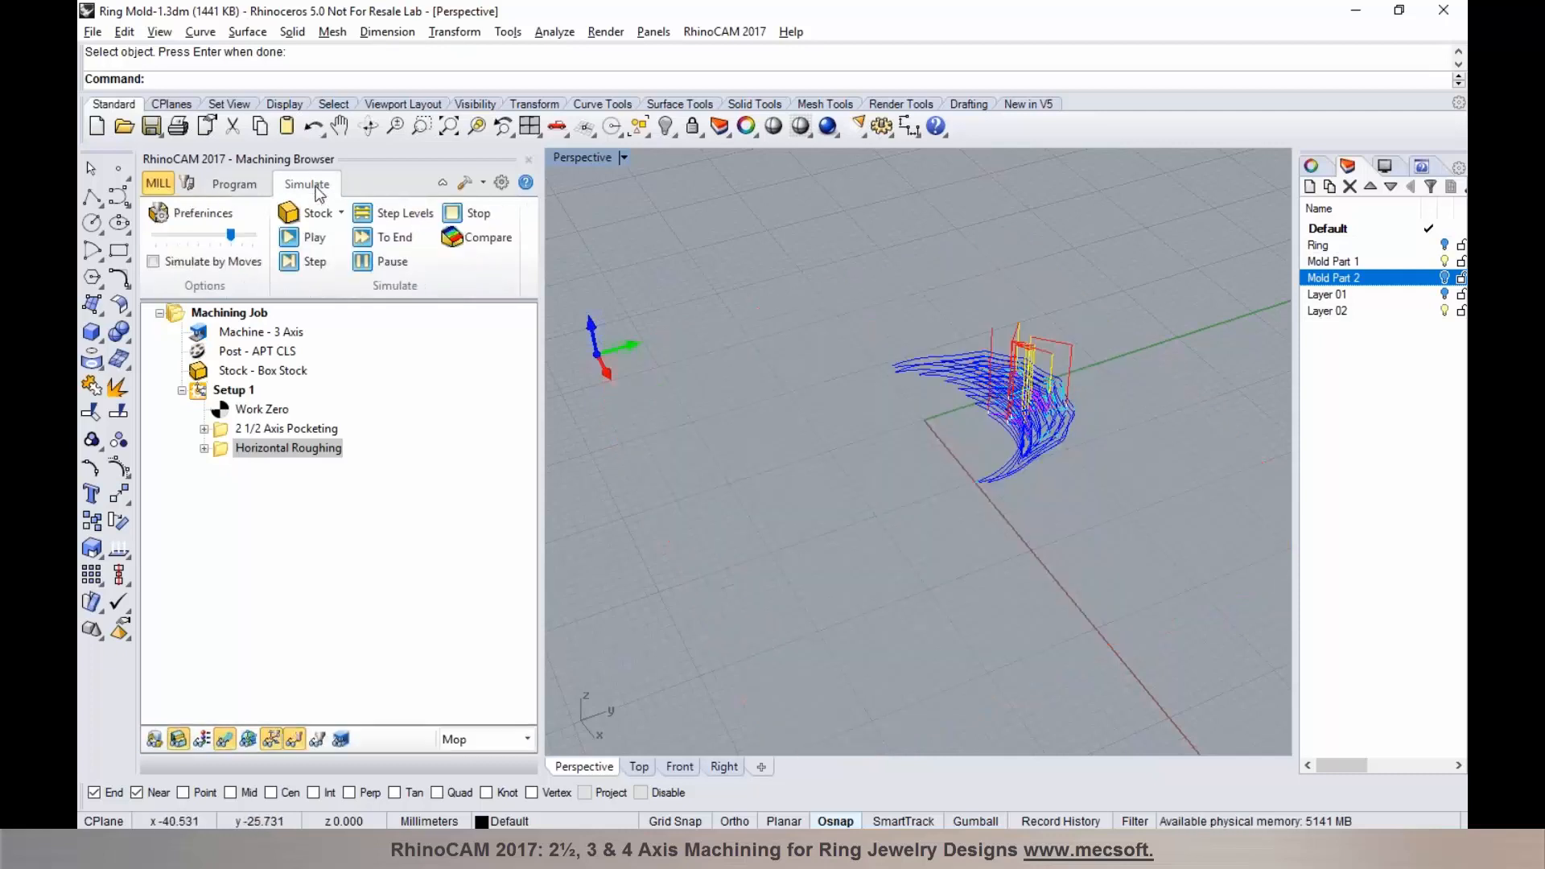
right_click(313, 449)
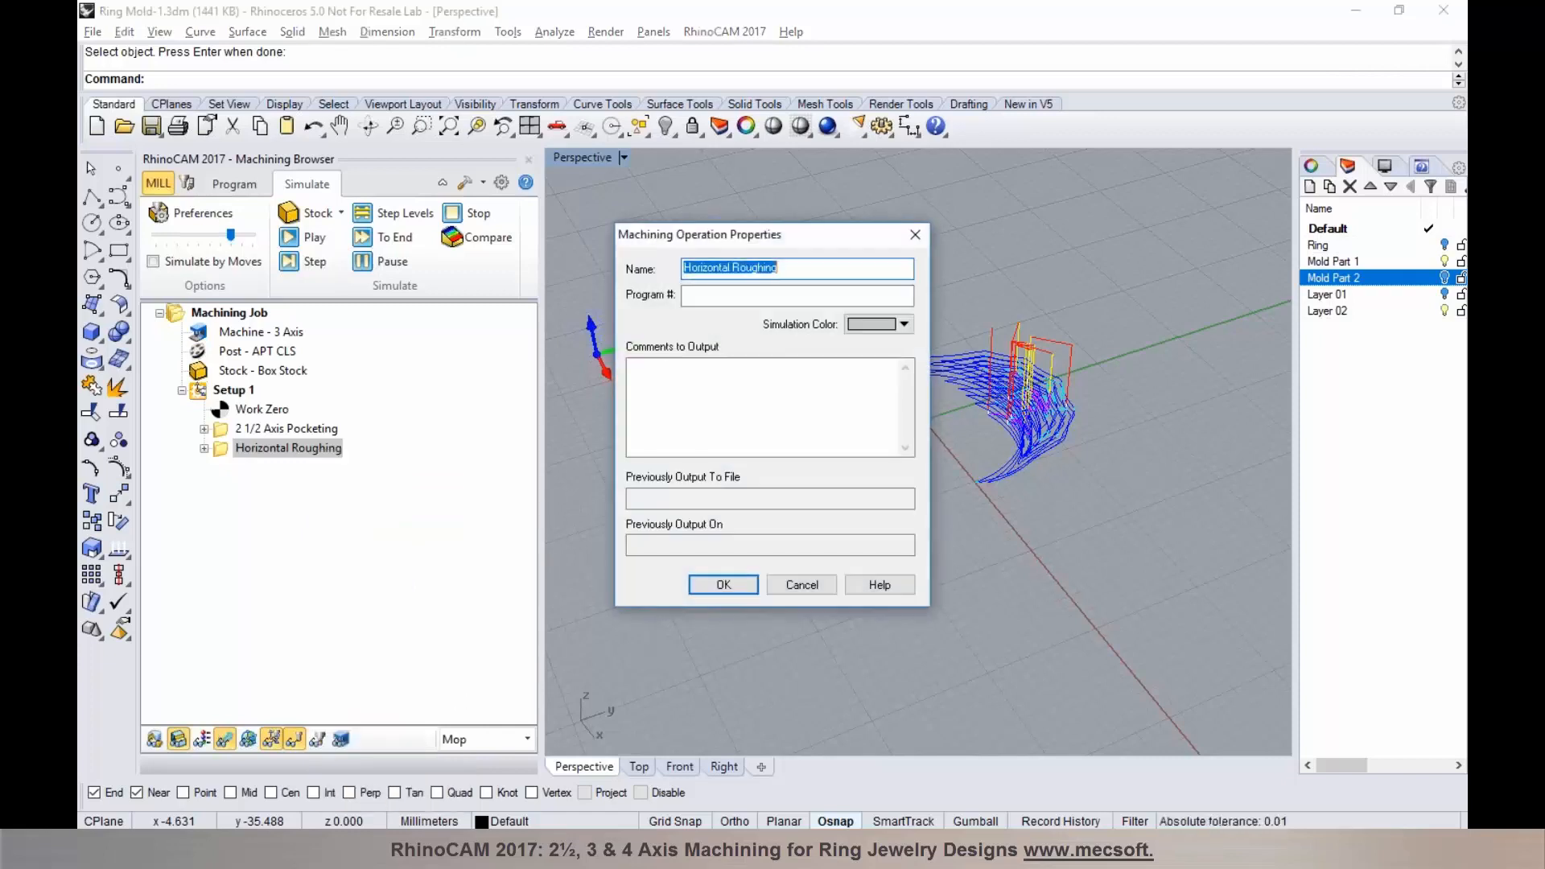
click(905, 325)
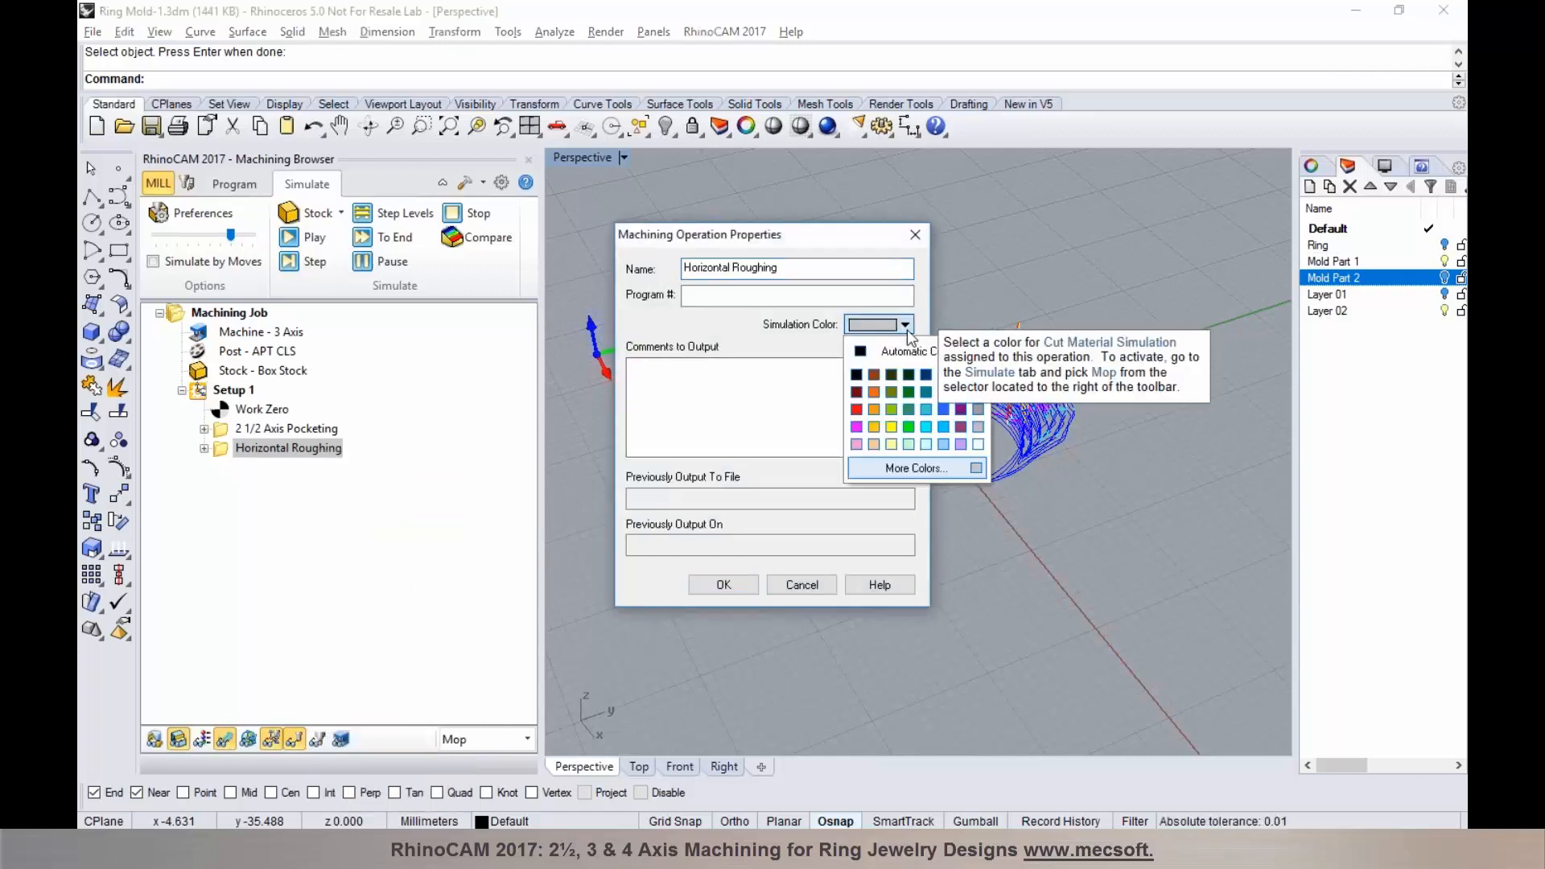
click(891, 409)
click(723, 585)
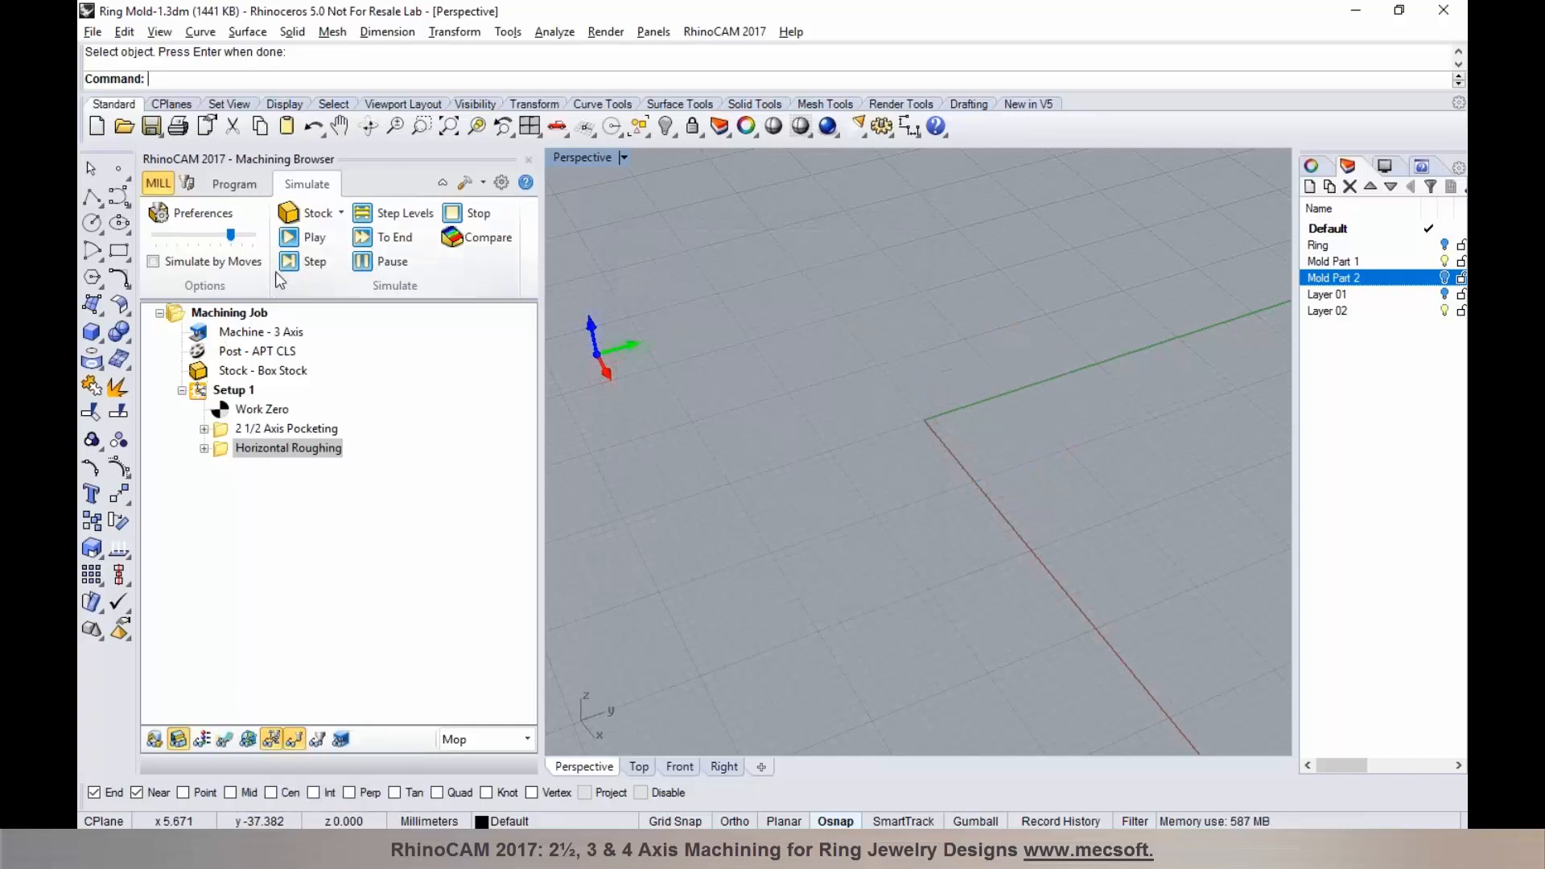
Step: Simulate the horizontal roughing on the stock, inspect the stepped material left in the ring cavity, and return to the machining program
click(307, 237)
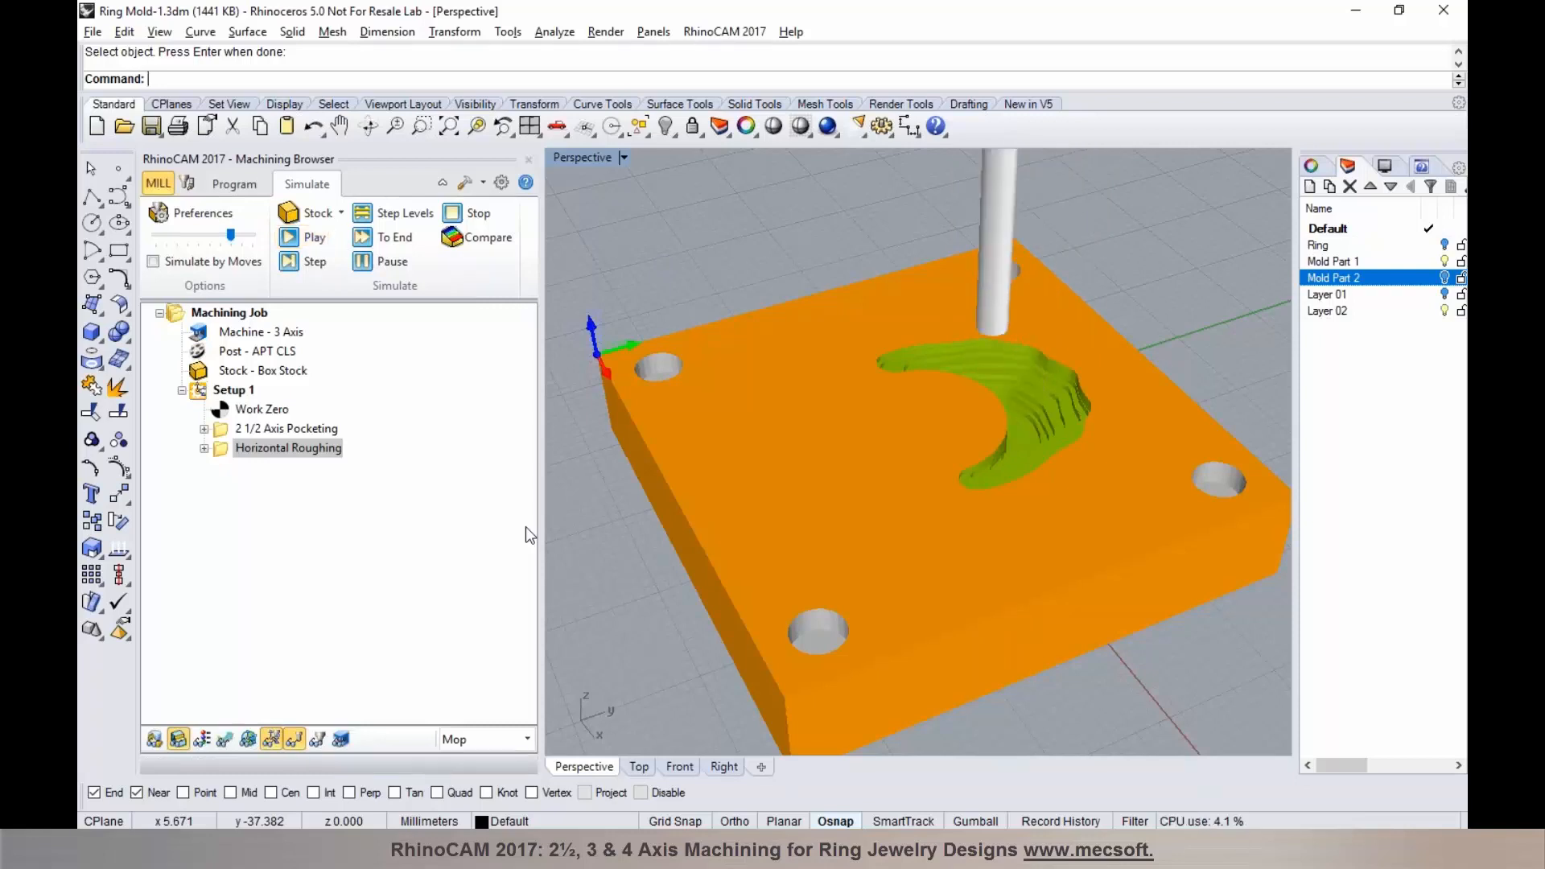
right_drag(910, 417, 982, 401)
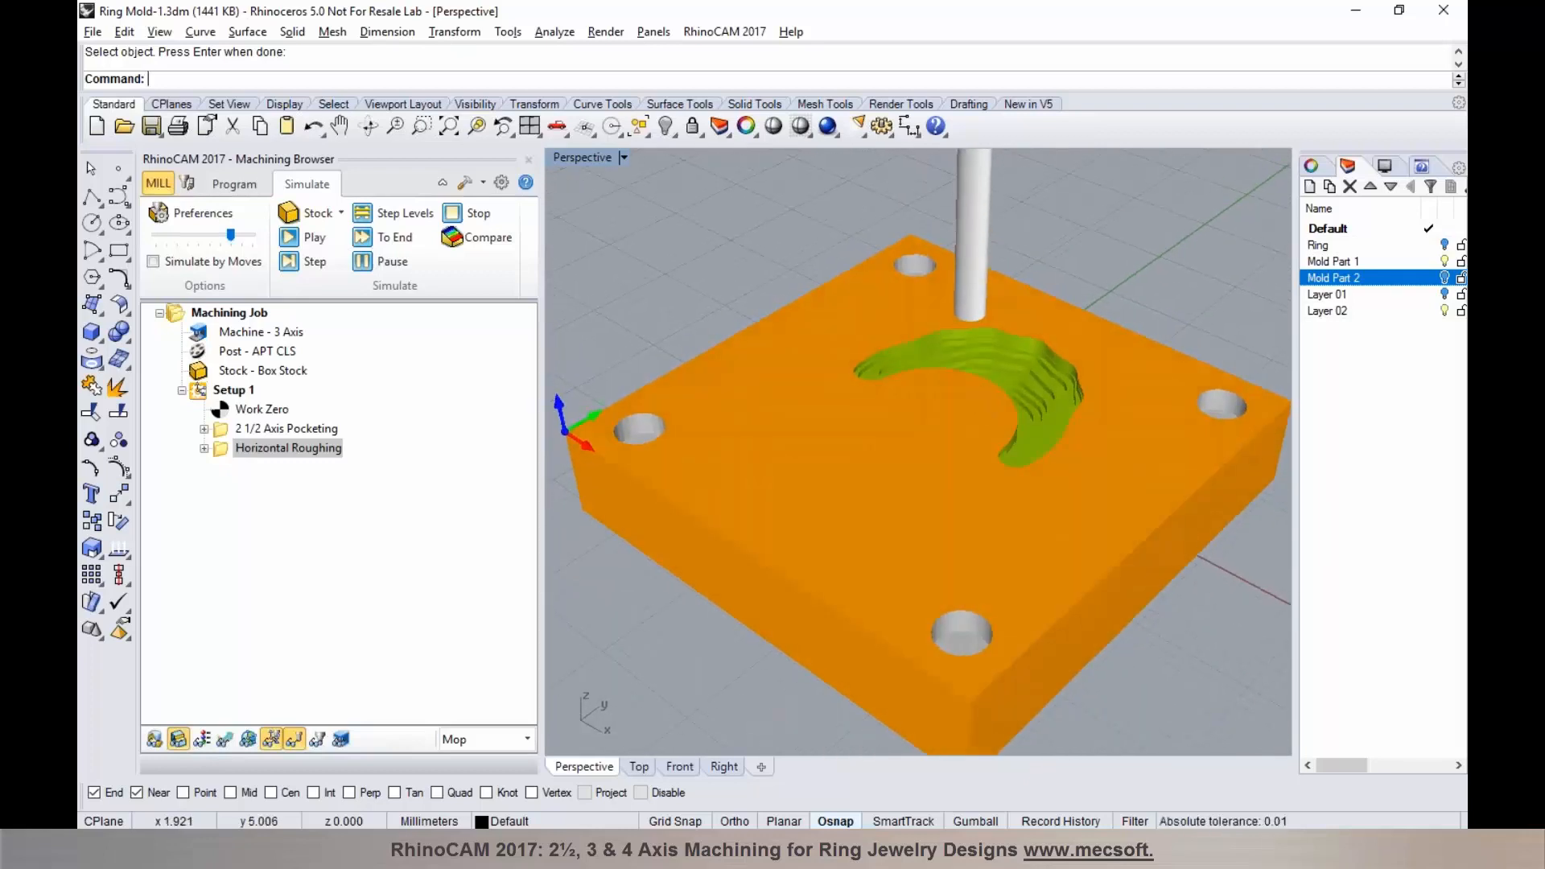
click(222, 188)
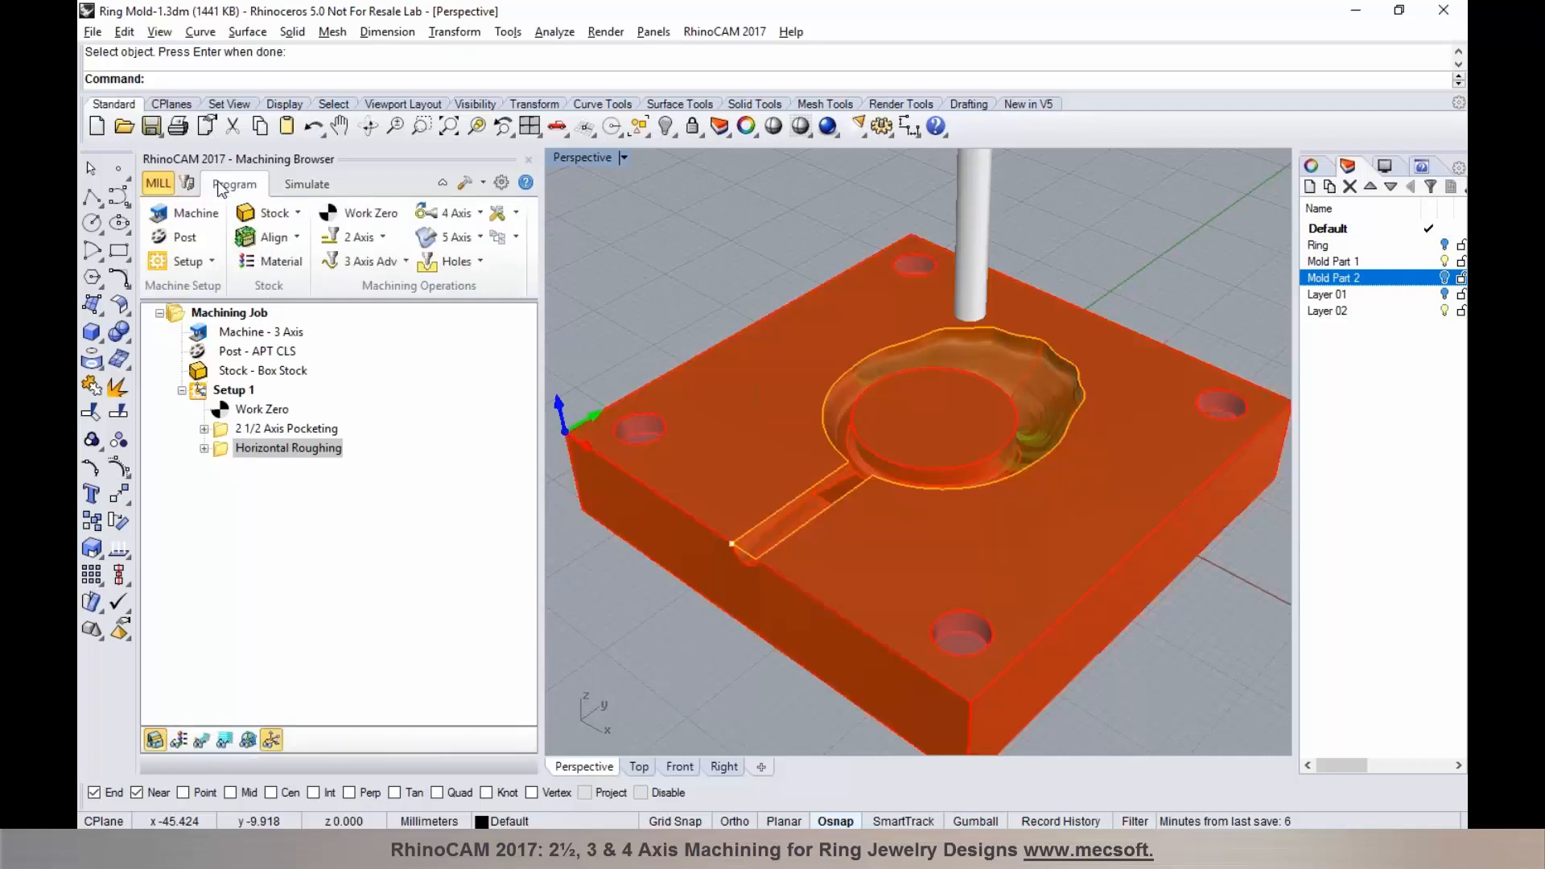
Step: Create a 3 axis Horizontal Re-Roughing operation that uses the FLATMILL - 1.5875 MM (1/16 IN) tool
click(400, 265)
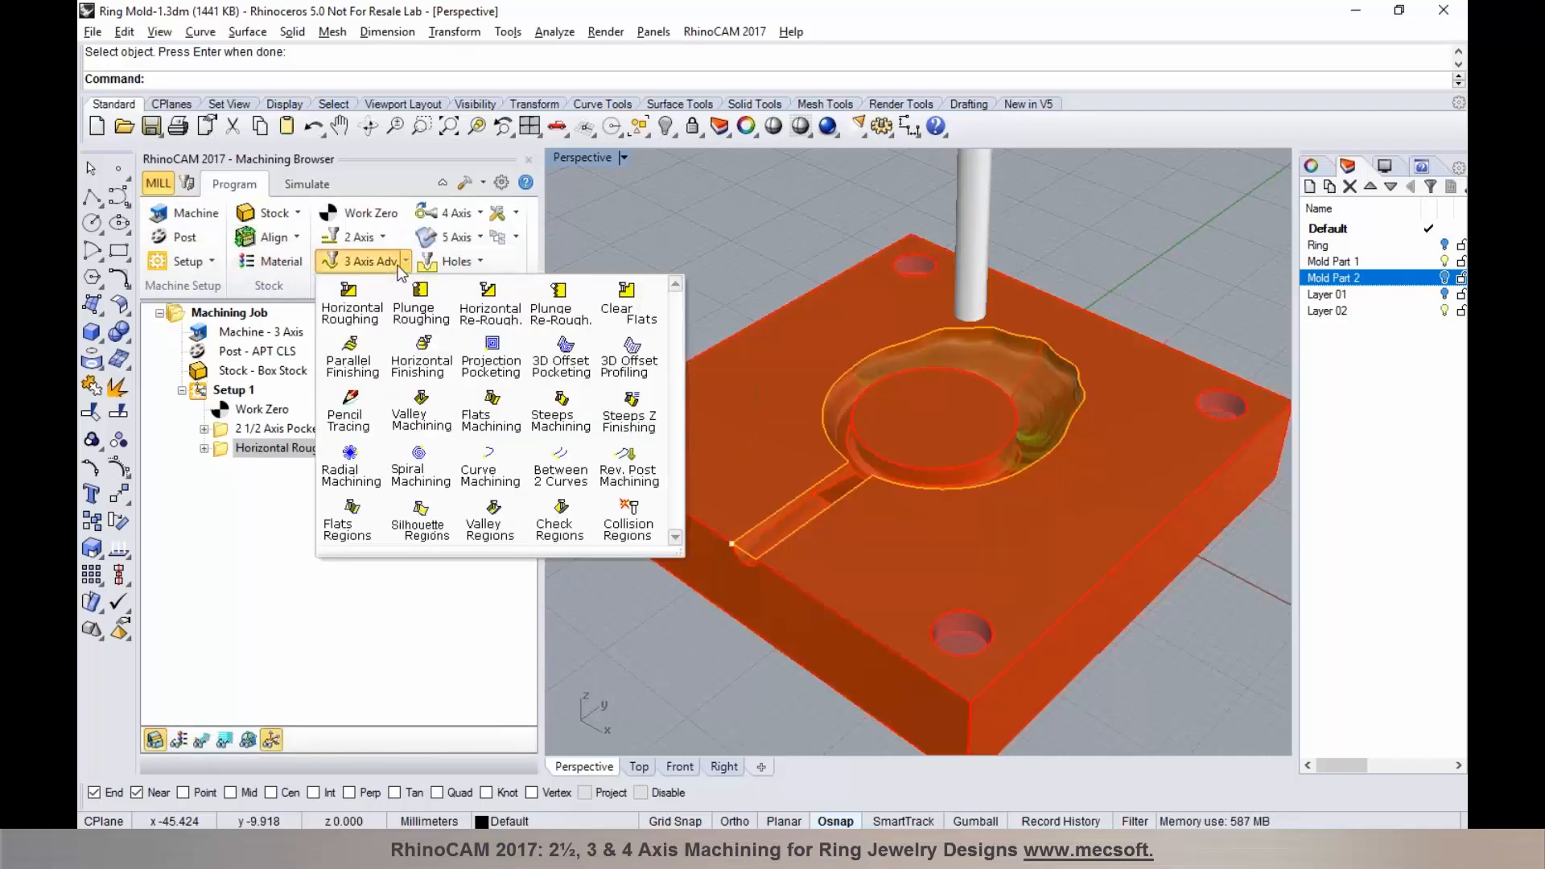
click(493, 322)
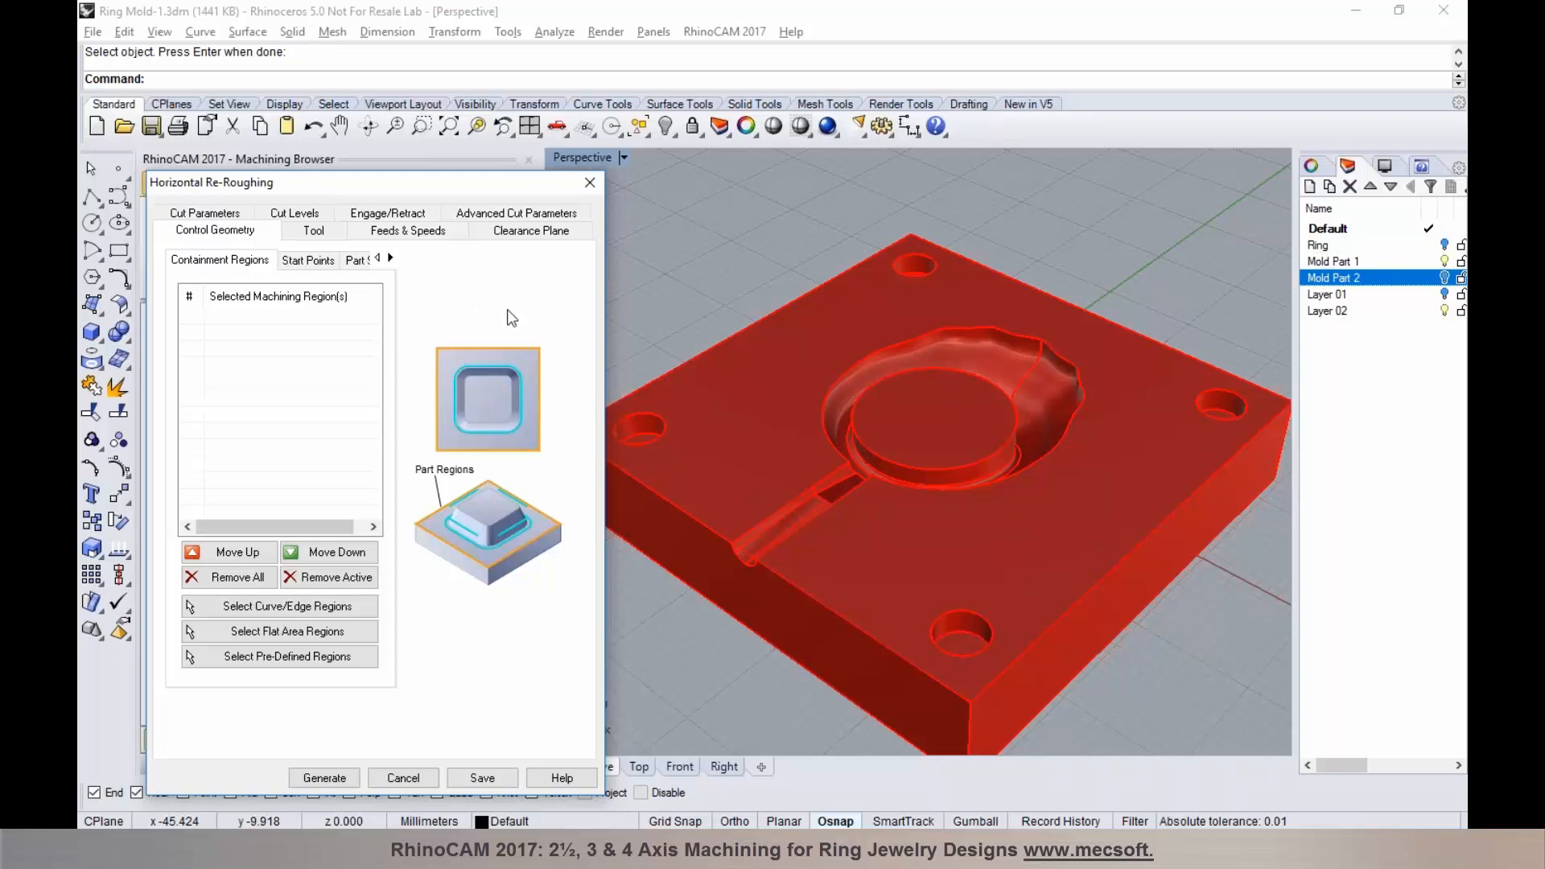
click(314, 231)
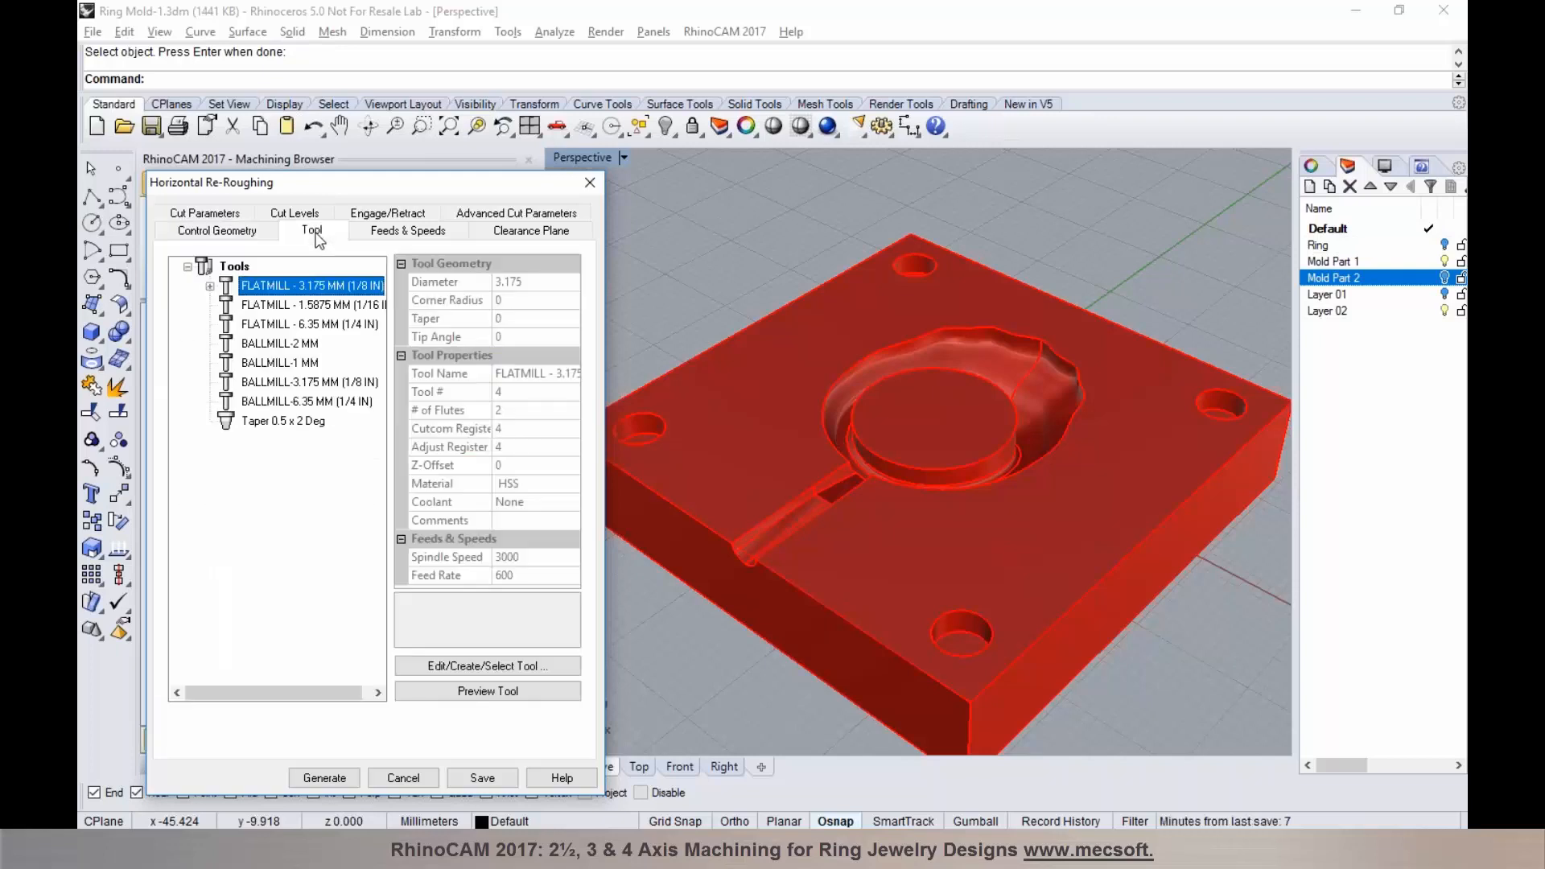
click(318, 305)
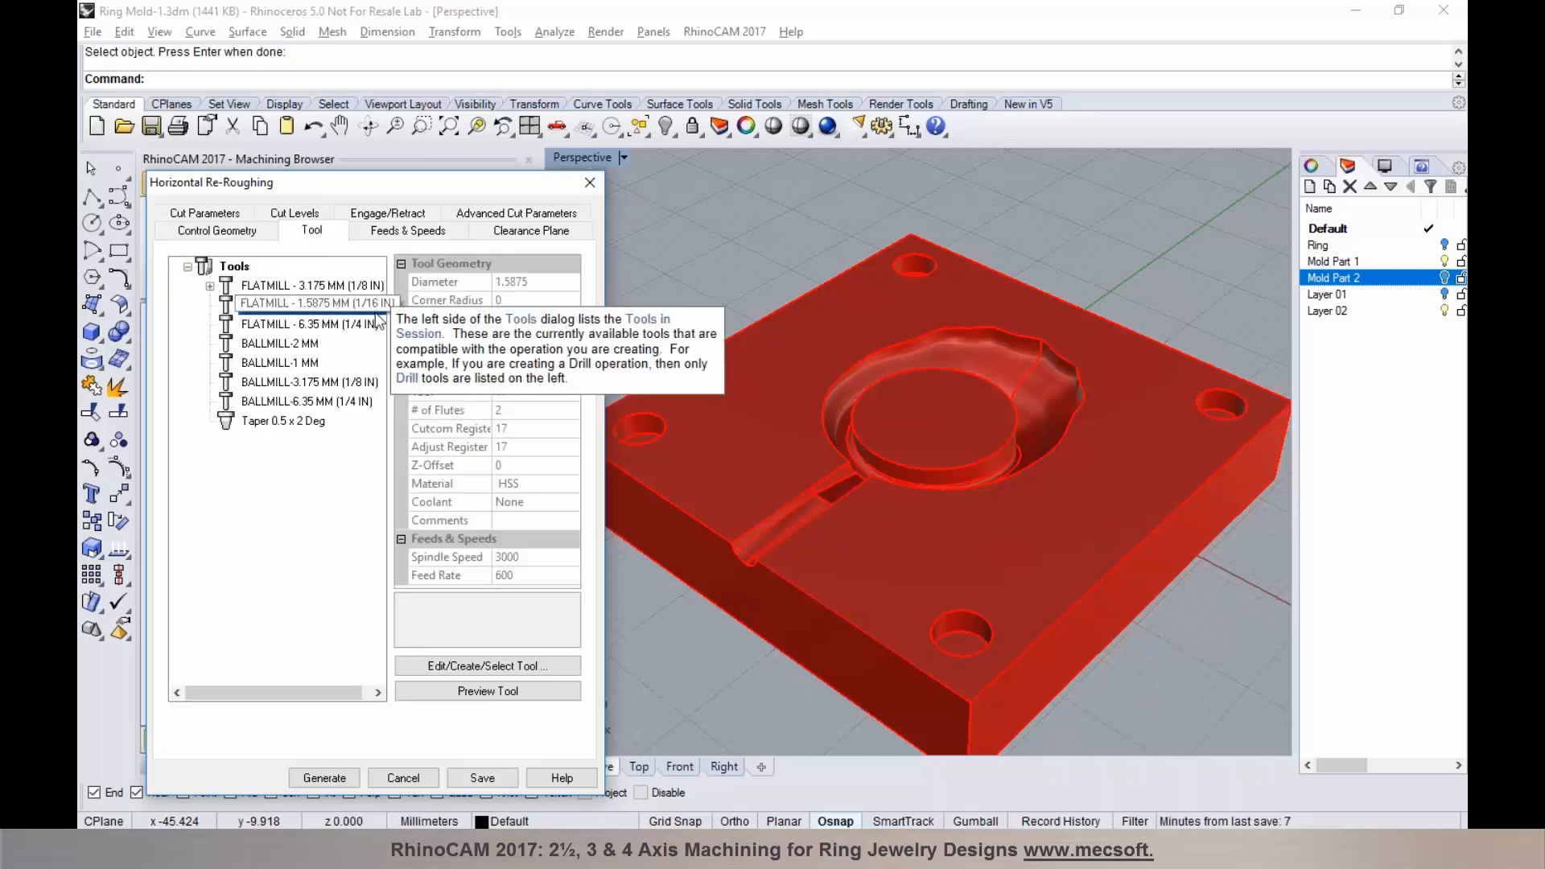
Step: Review the re-roughing's feeds and speeds, clearance plane, cut parameters, cut levels and engage/retract settings, and save the operation
click(417, 231)
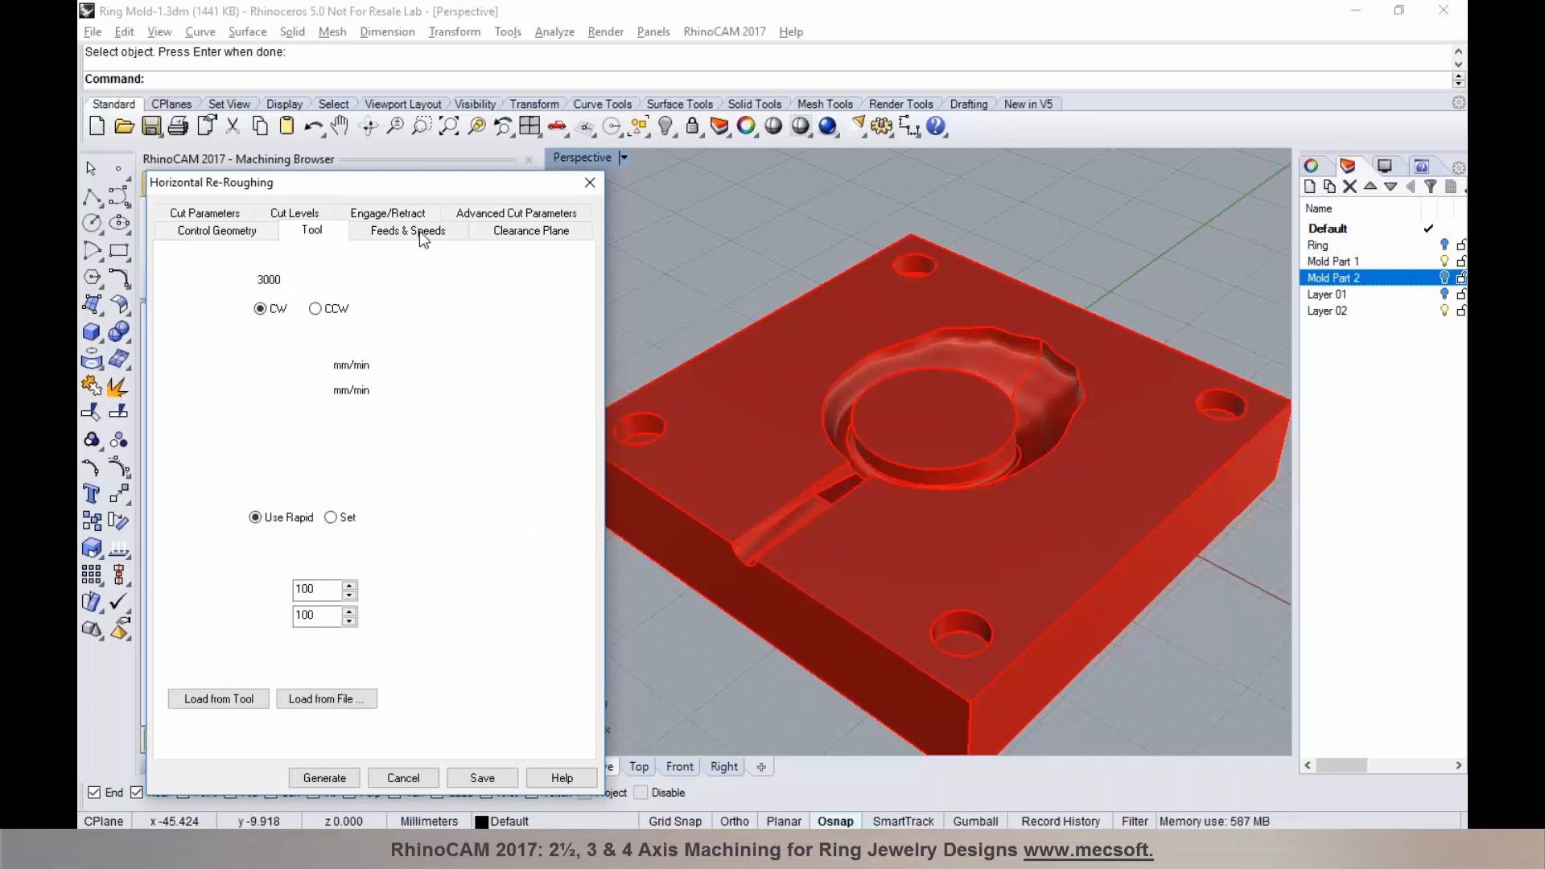
click(503, 235)
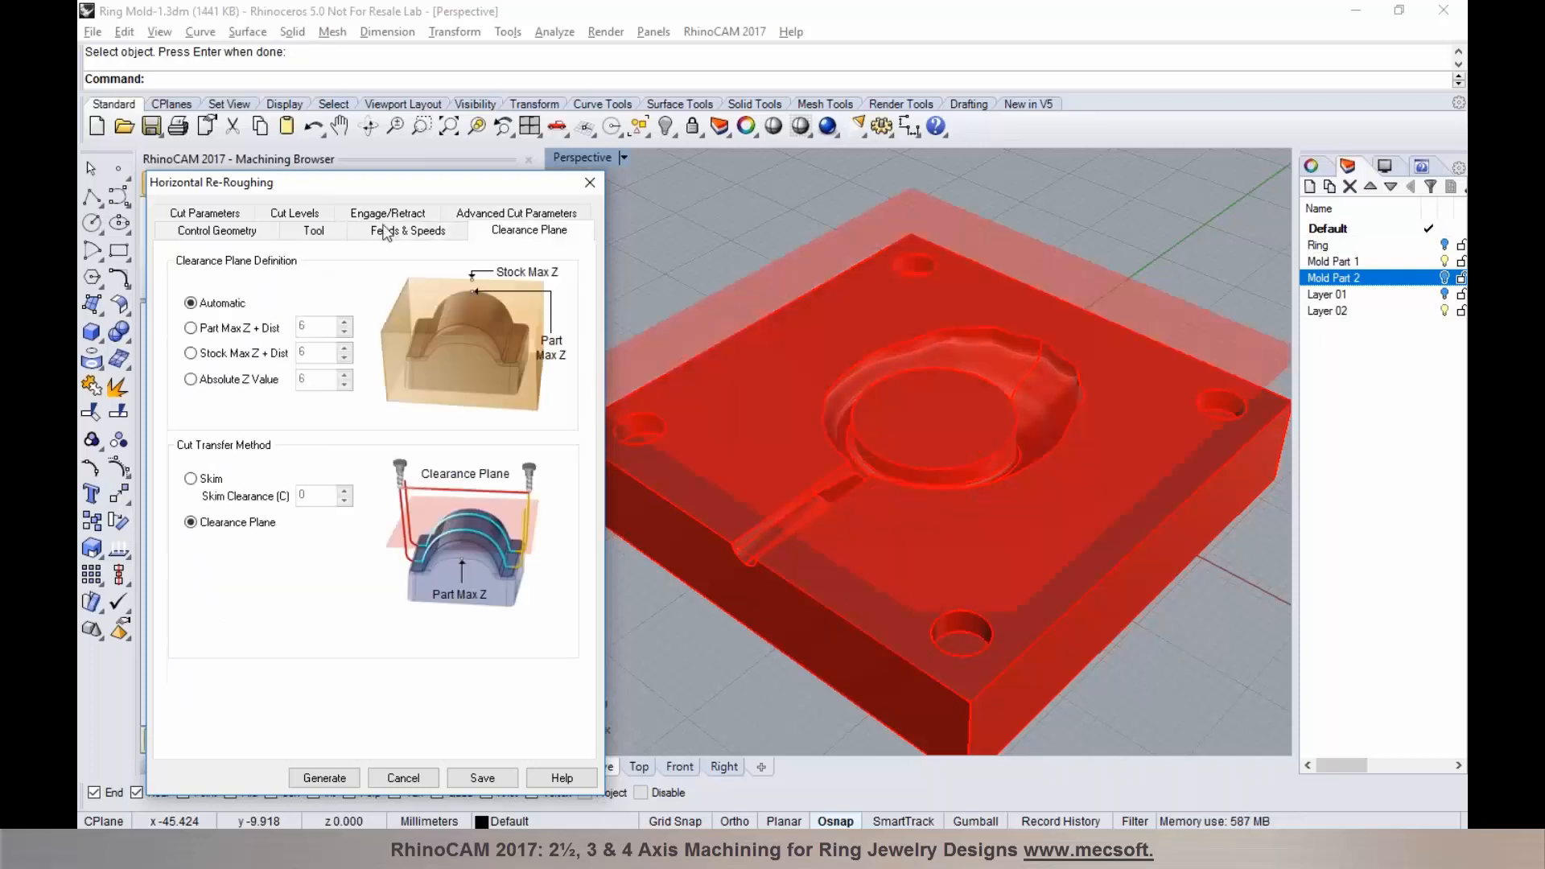
click(234, 214)
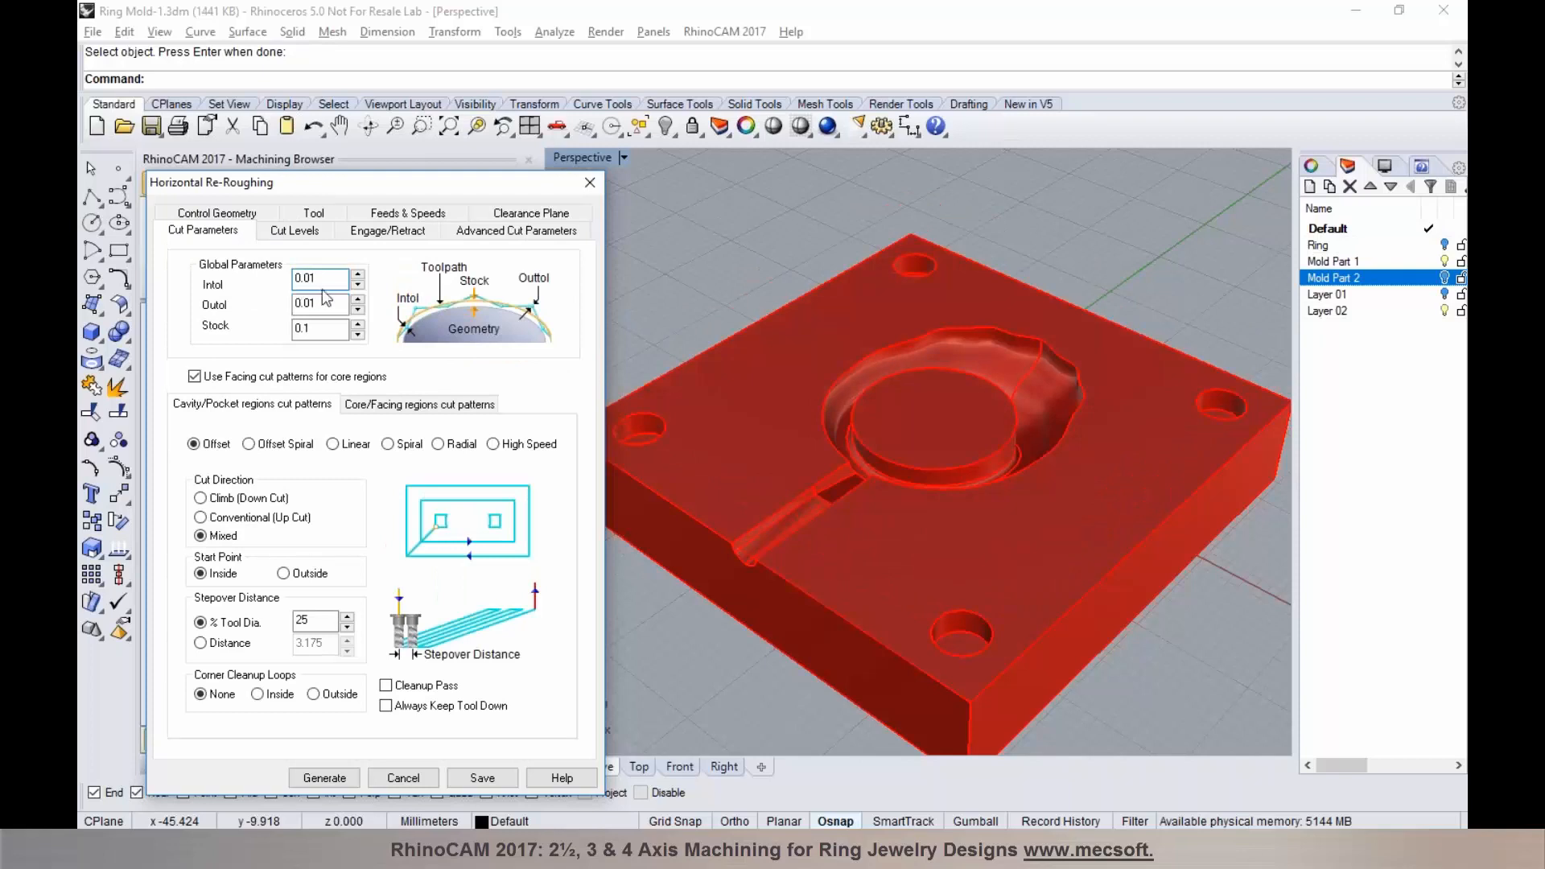
mouse_move(322, 332)
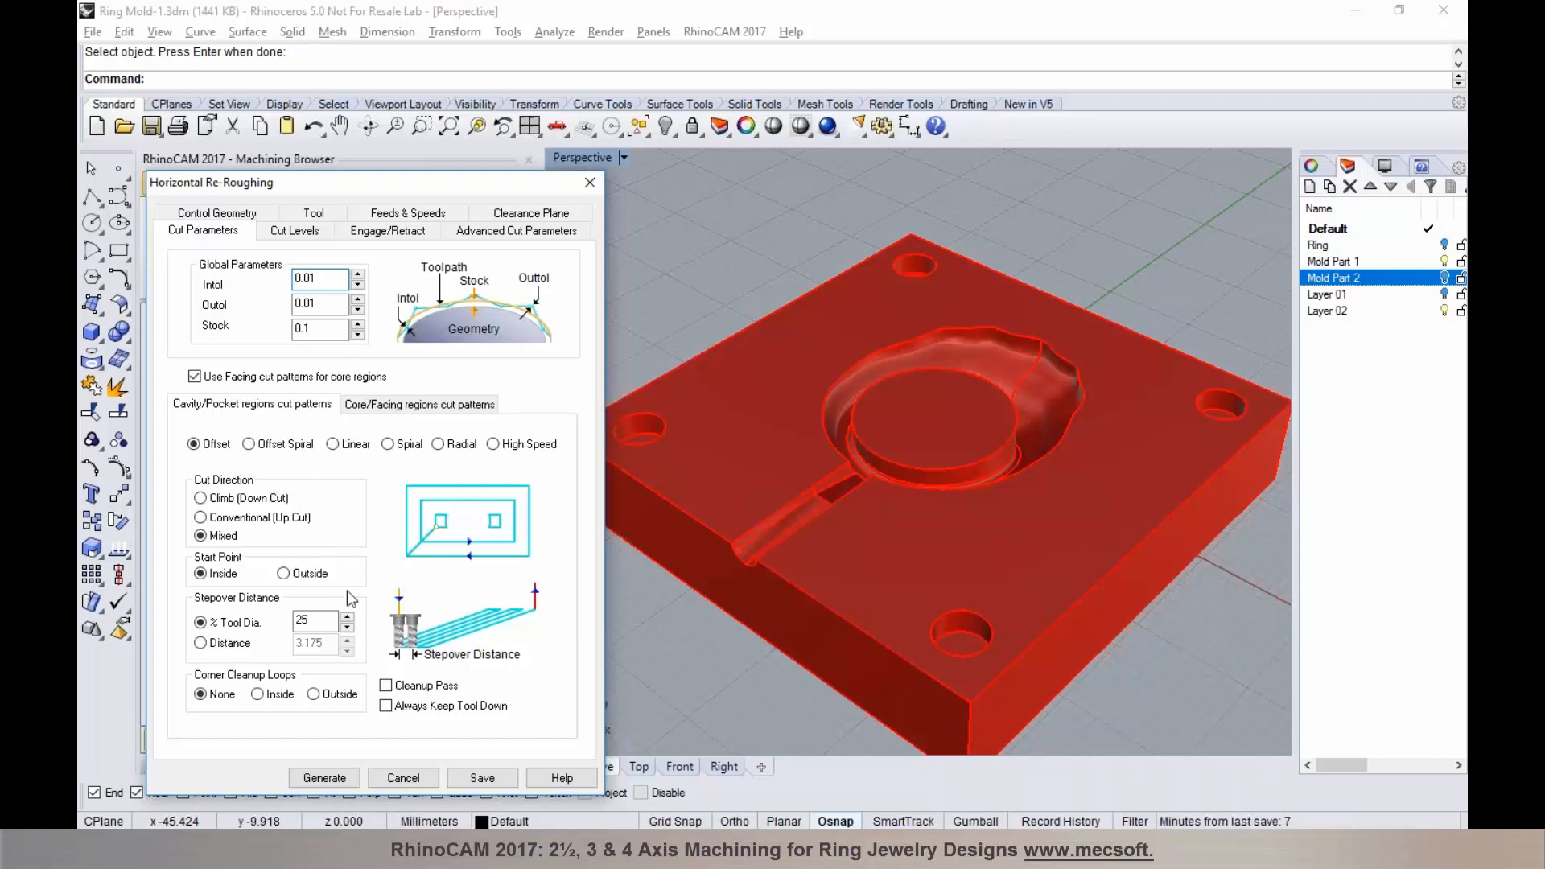
click(293, 230)
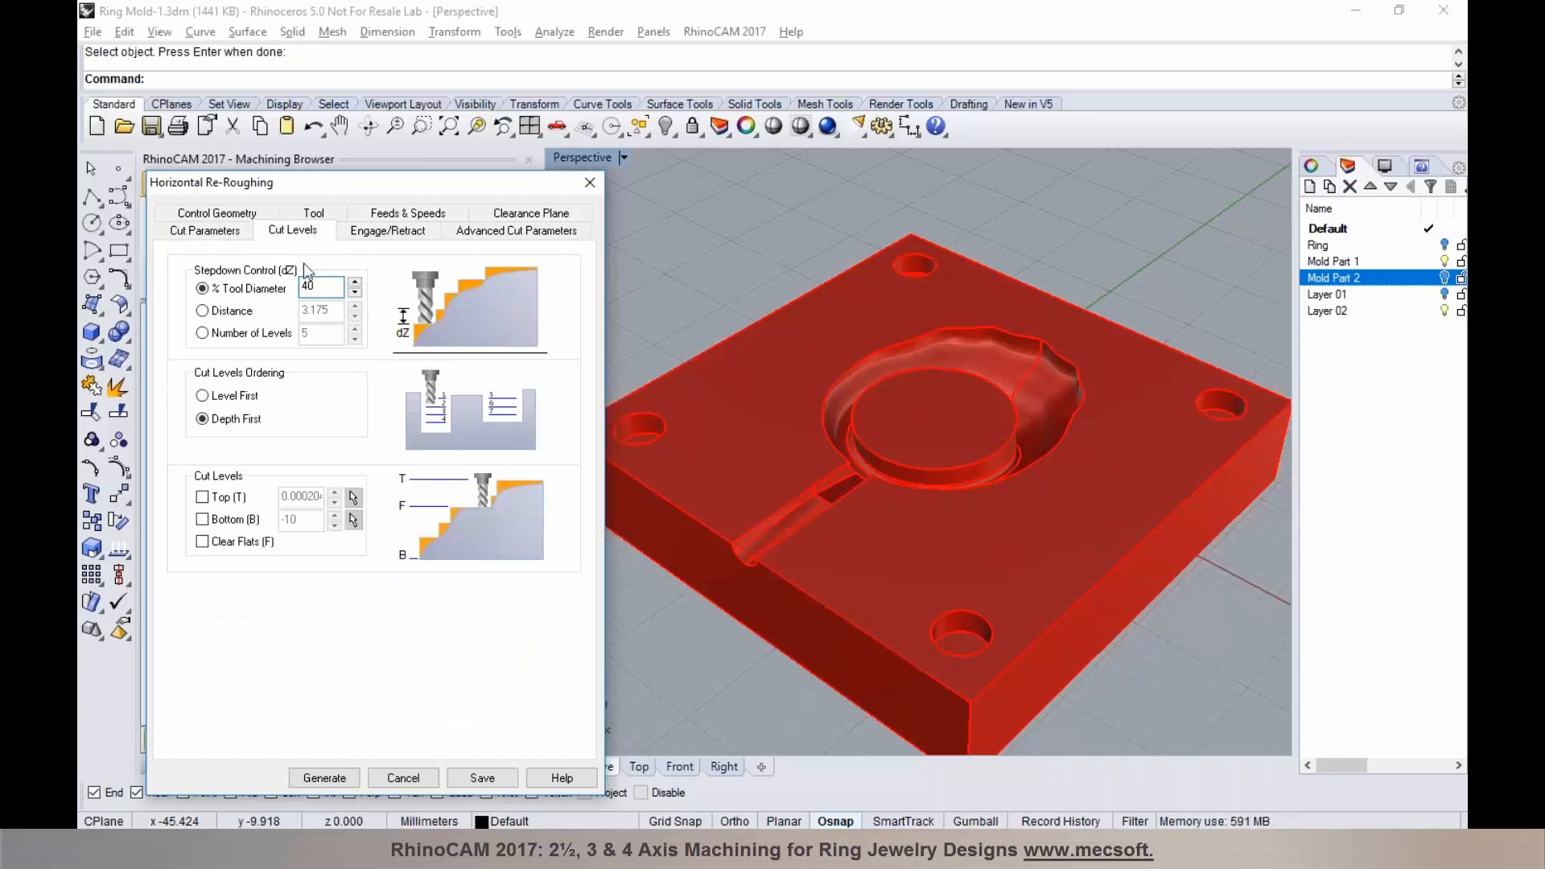
click(370, 235)
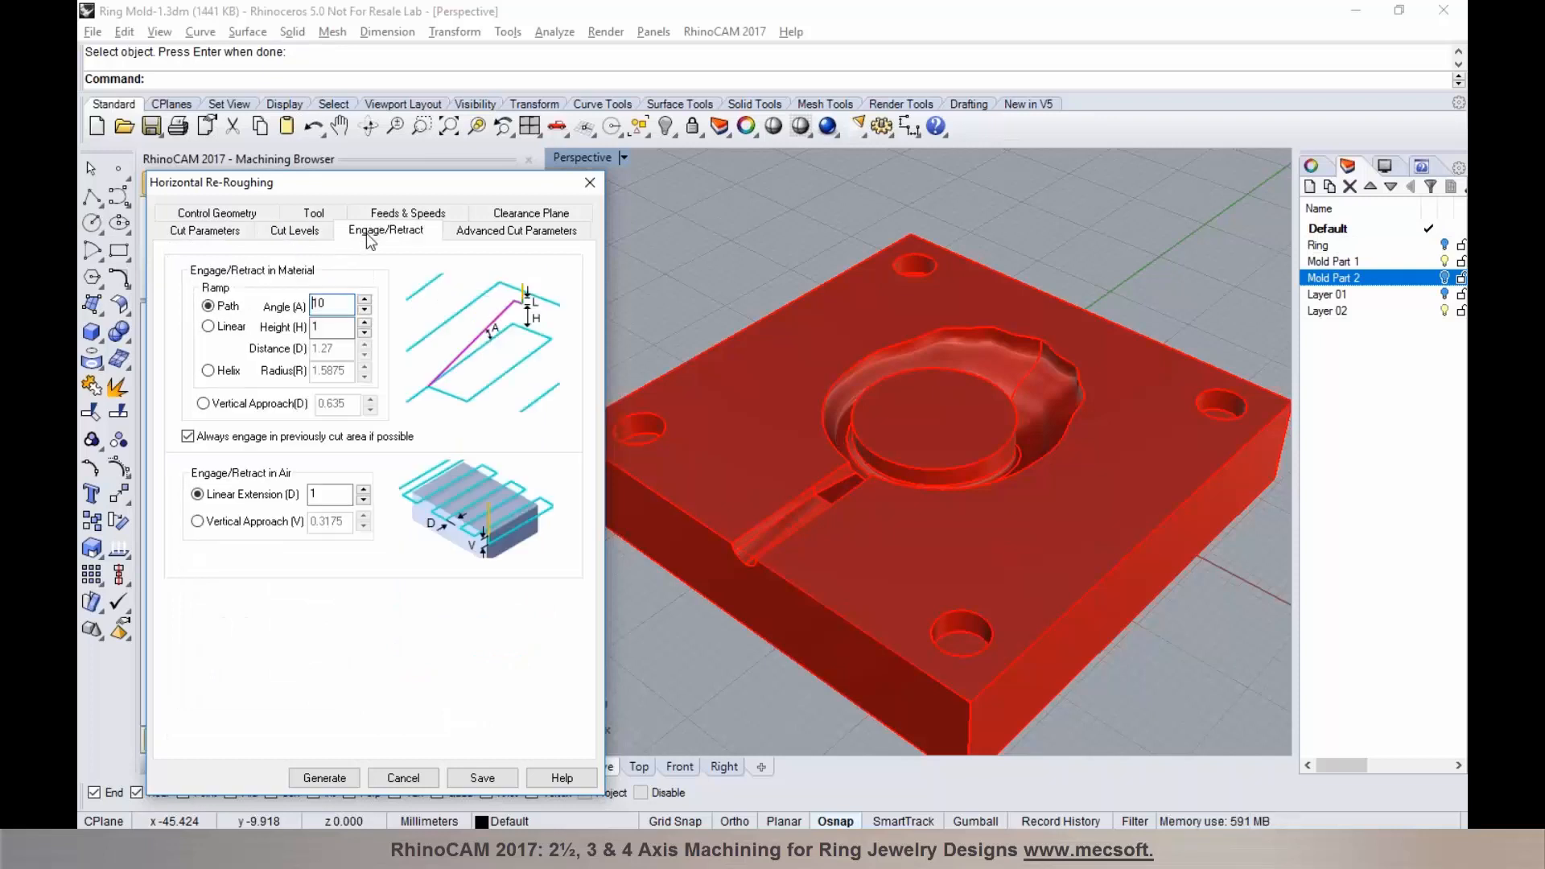
click(312, 230)
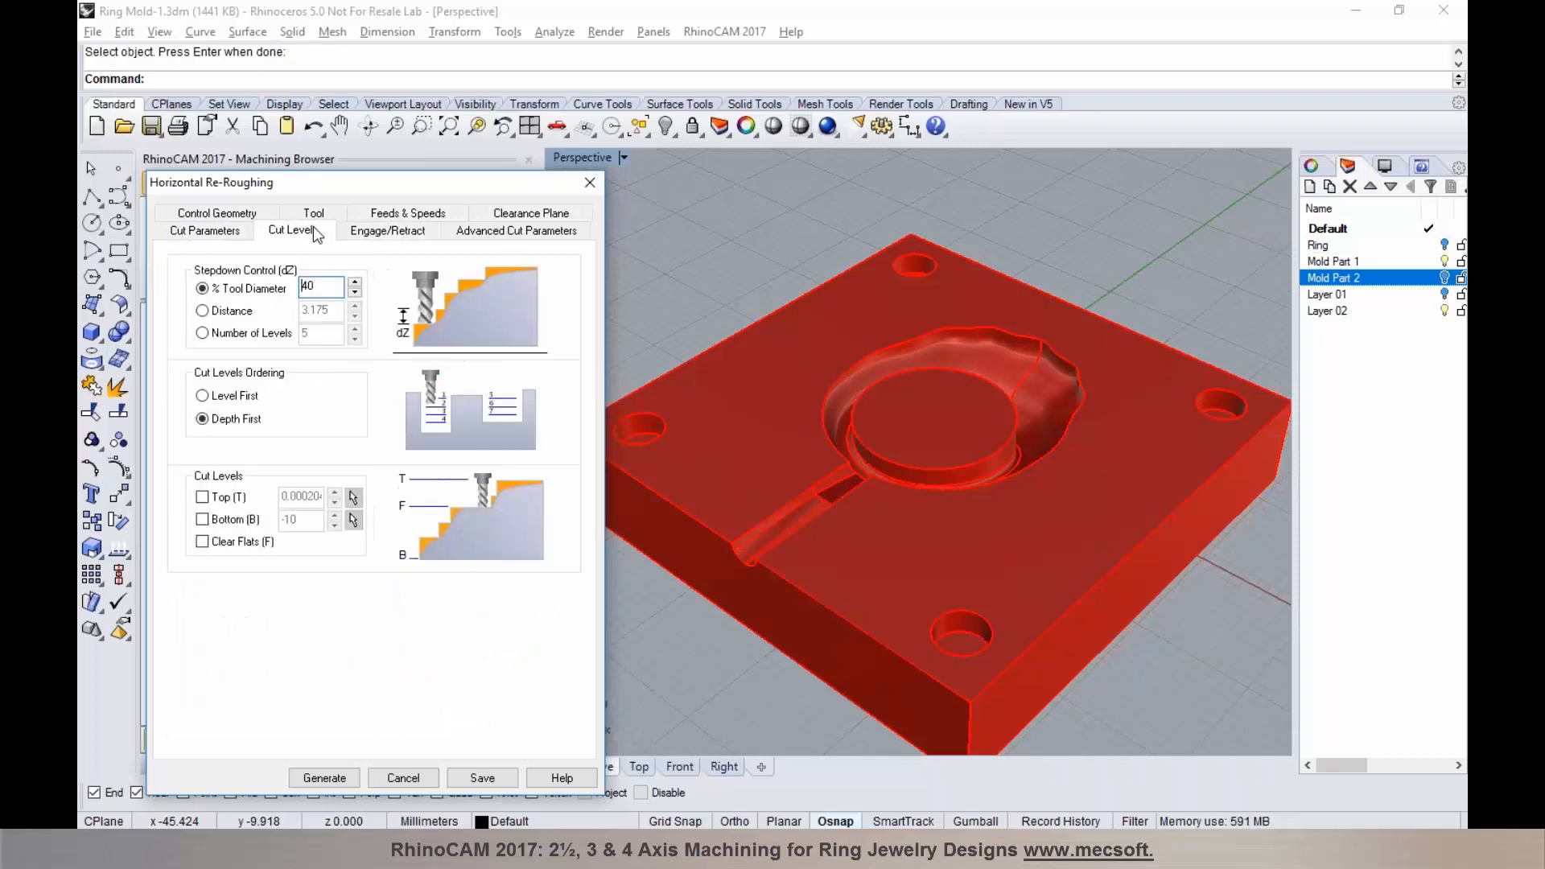
click(482, 777)
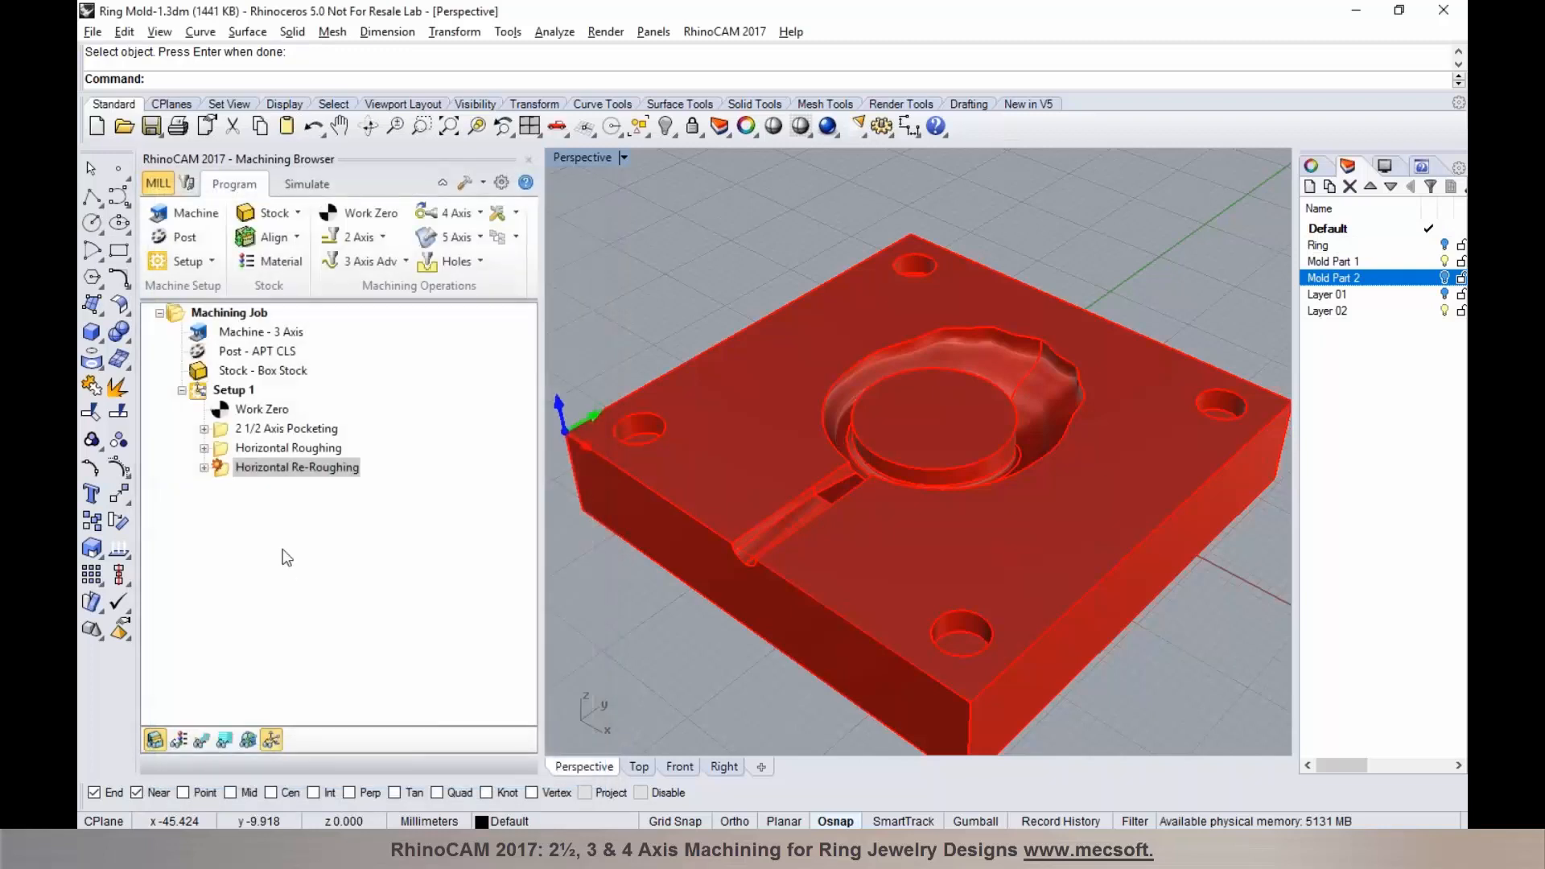
Step: Regenerate the Horizontal Re-Roughing operation and display its toolpath to examine its coverage of the ring cavity and sprue channel
right_click(299, 466)
click(363, 479)
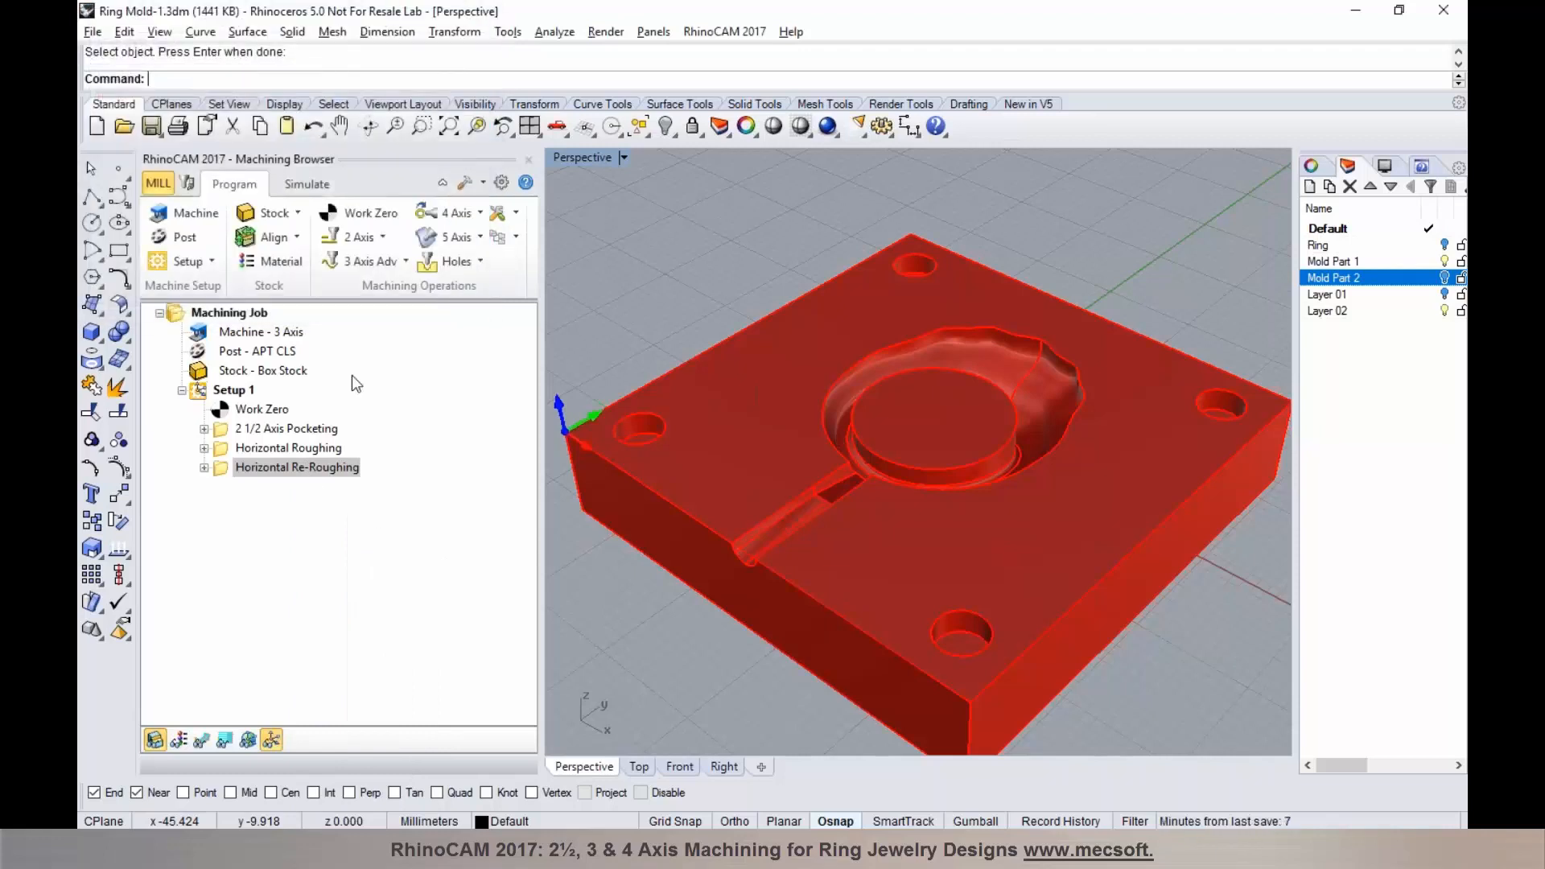
click(208, 738)
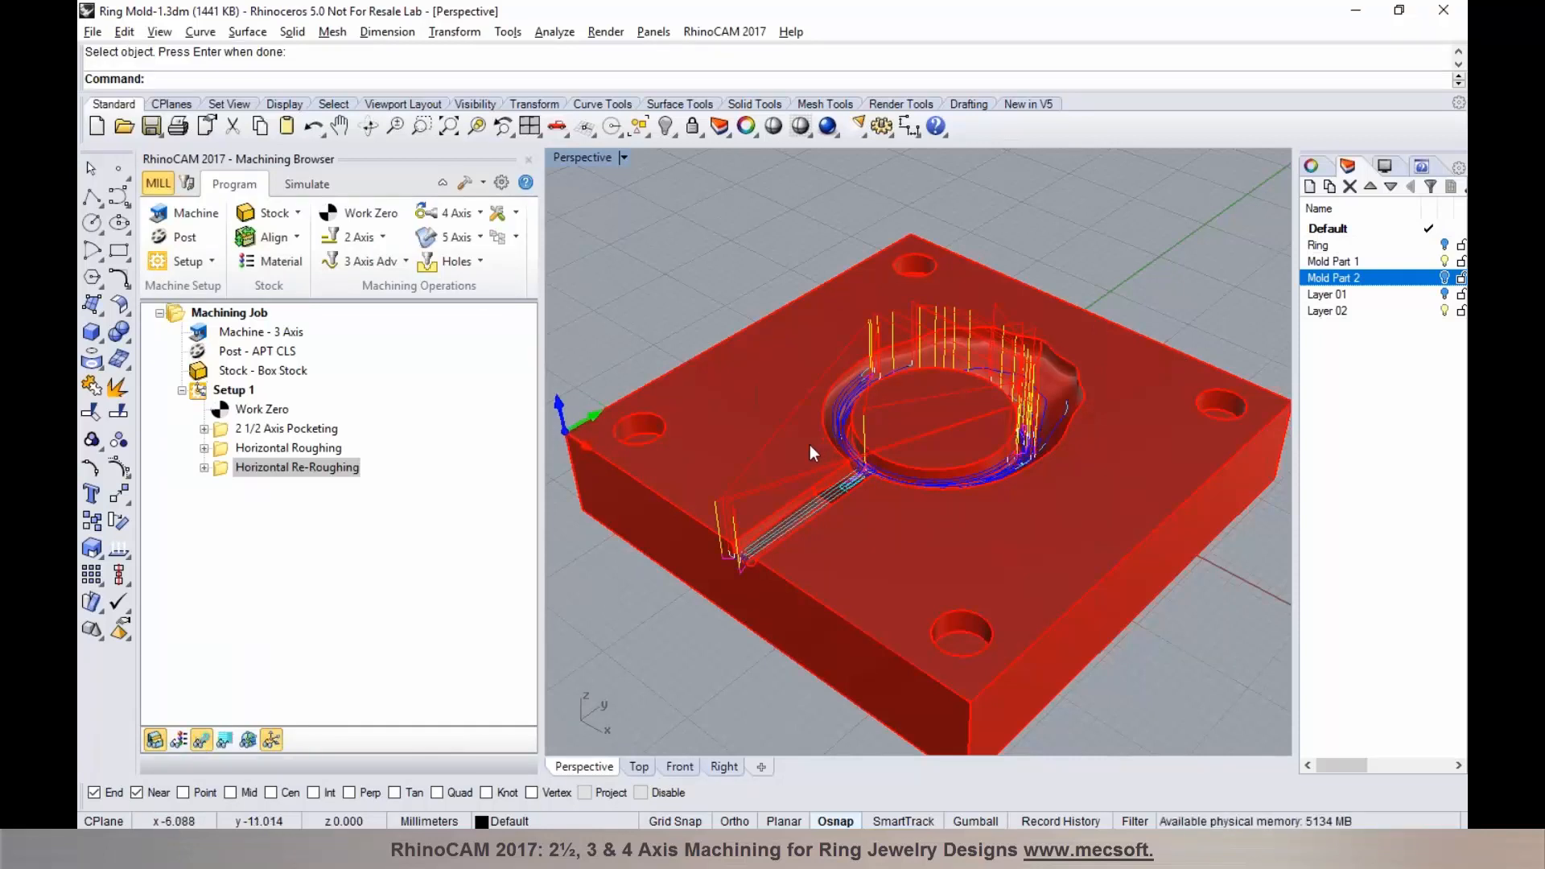
mouse_move(811, 445)
right_down()
mouse_move(869, 459)
mouse_move(817, 439)
right_up()
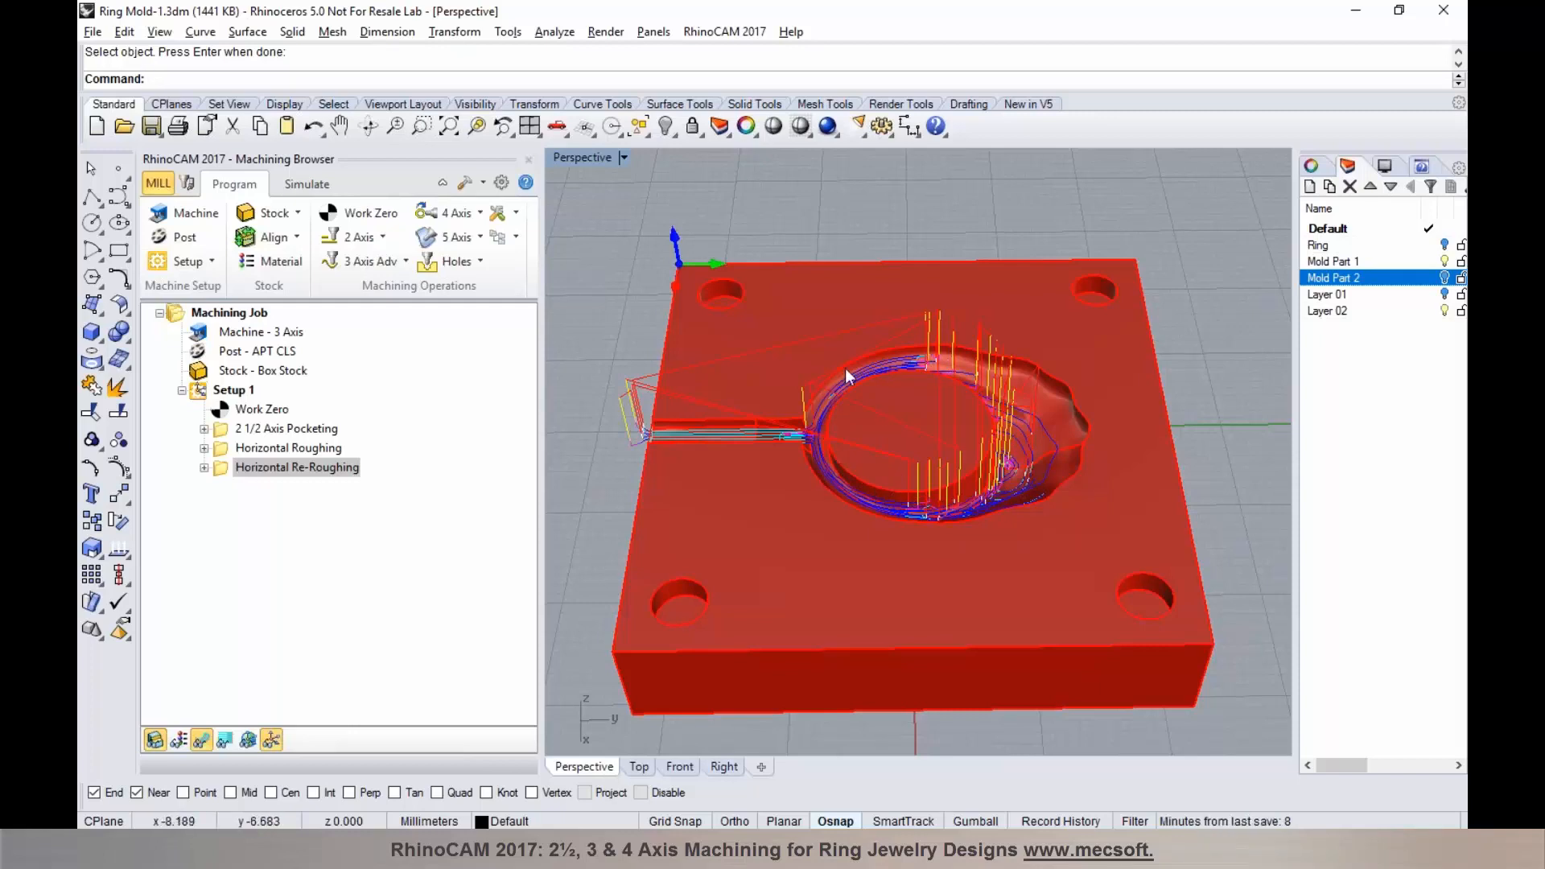
Step: Assign a light blue simulation color to the Horizontal Re-Roughing operation in its machining operation properties
click(308, 184)
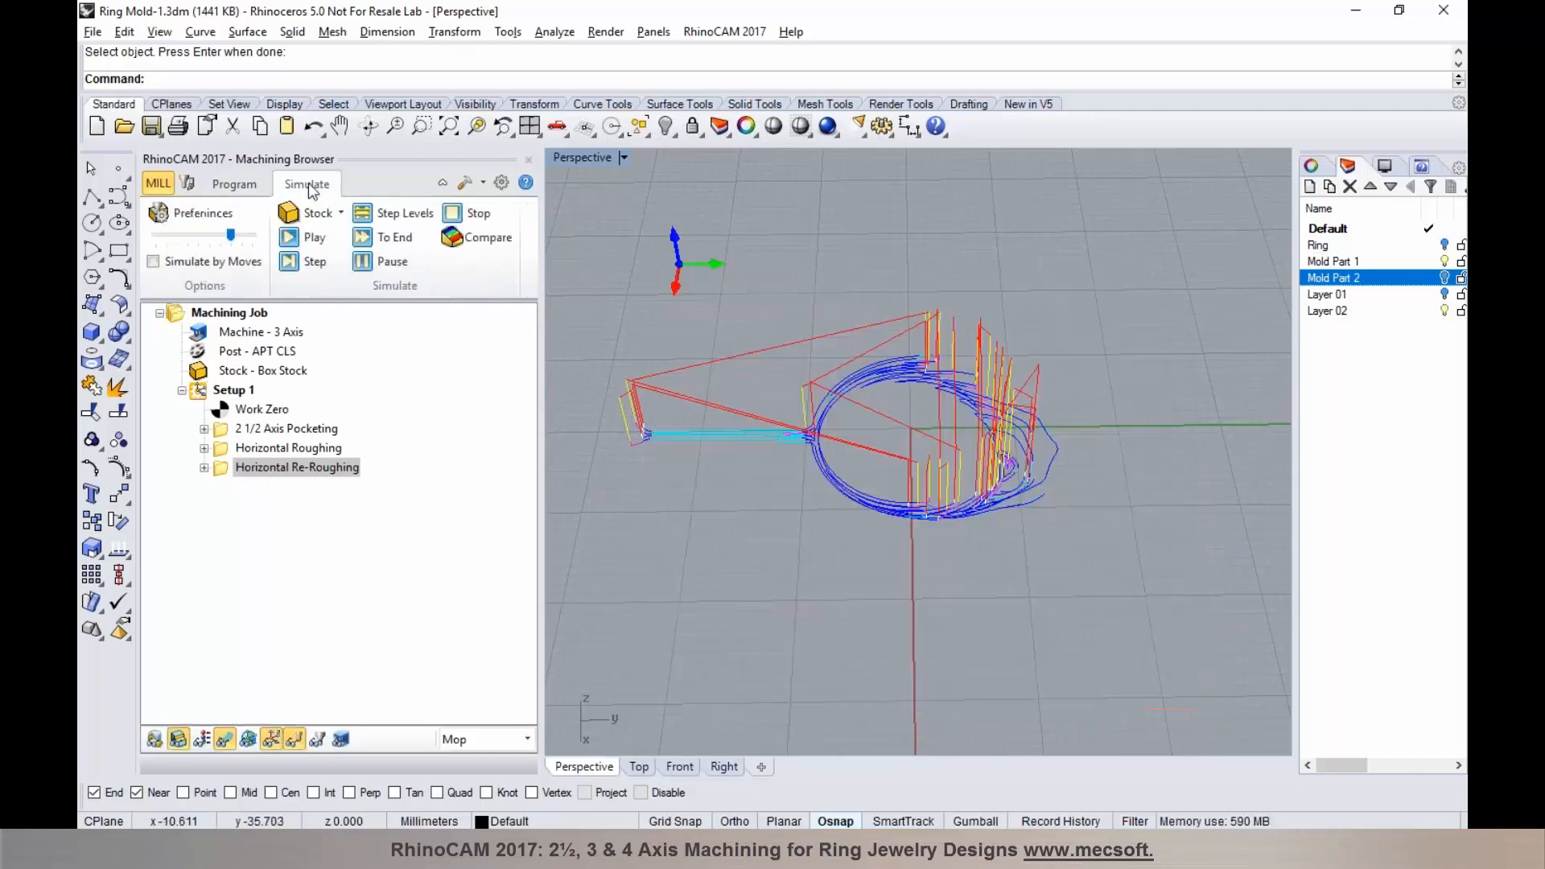
right_drag(773, 359, 855, 312)
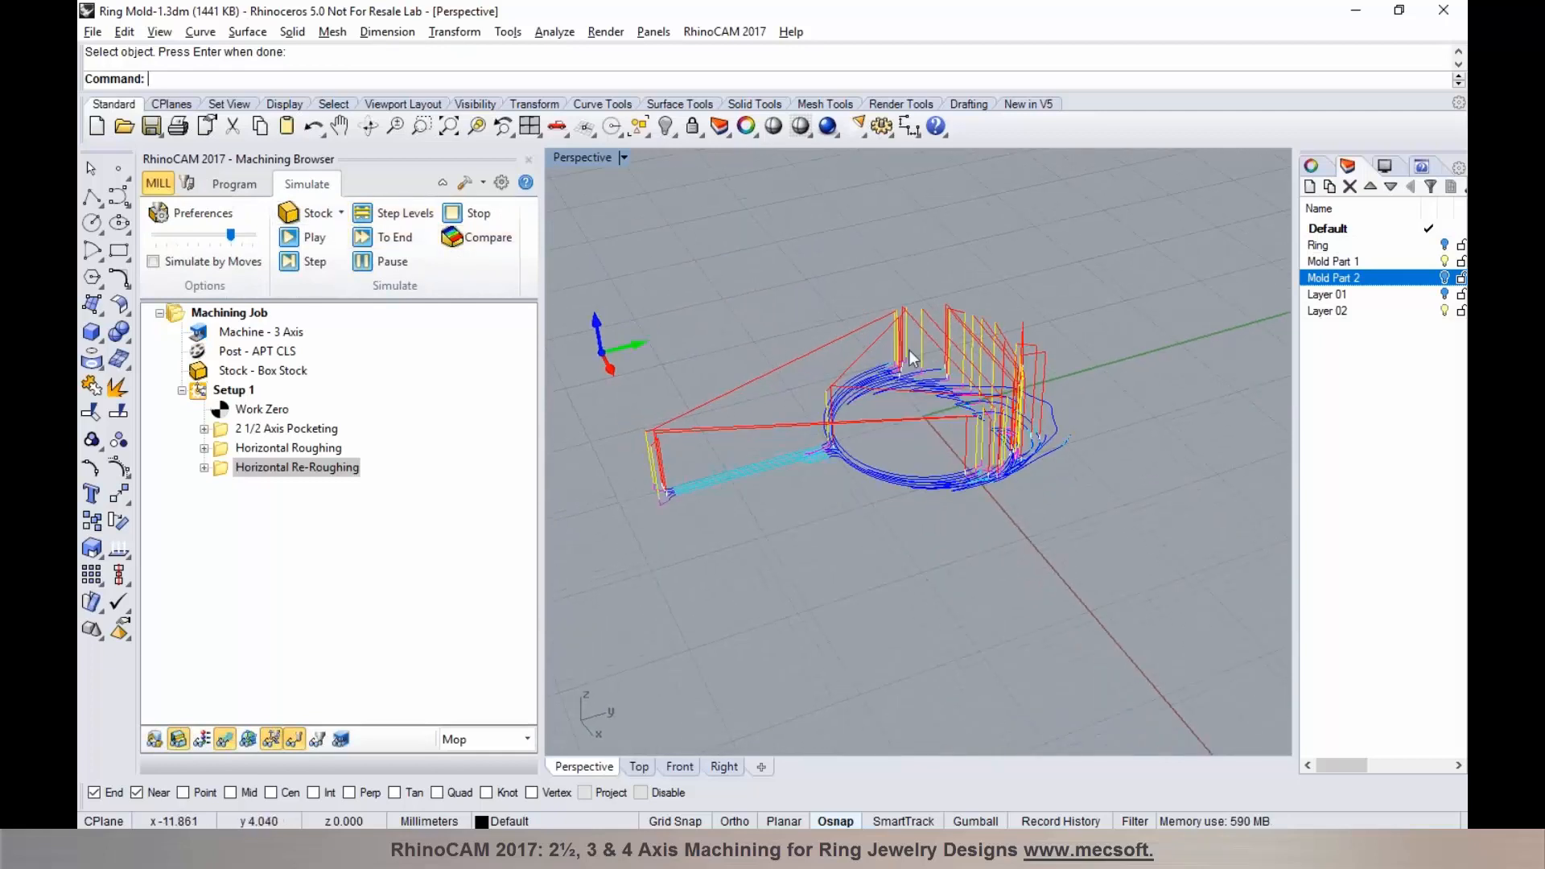
right_click(345, 474)
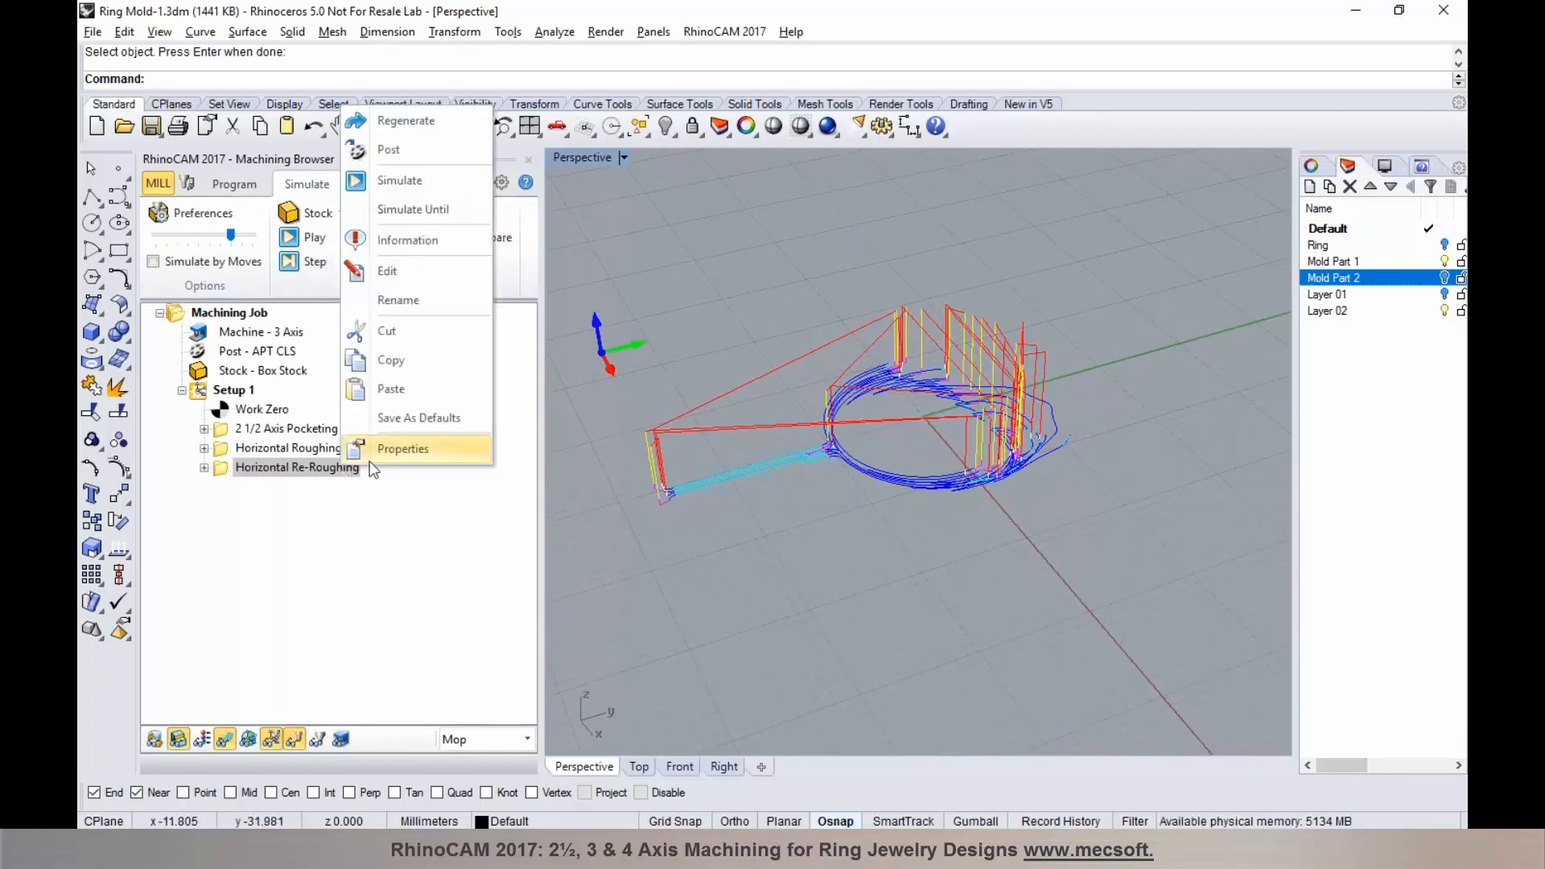
click(379, 451)
click(905, 325)
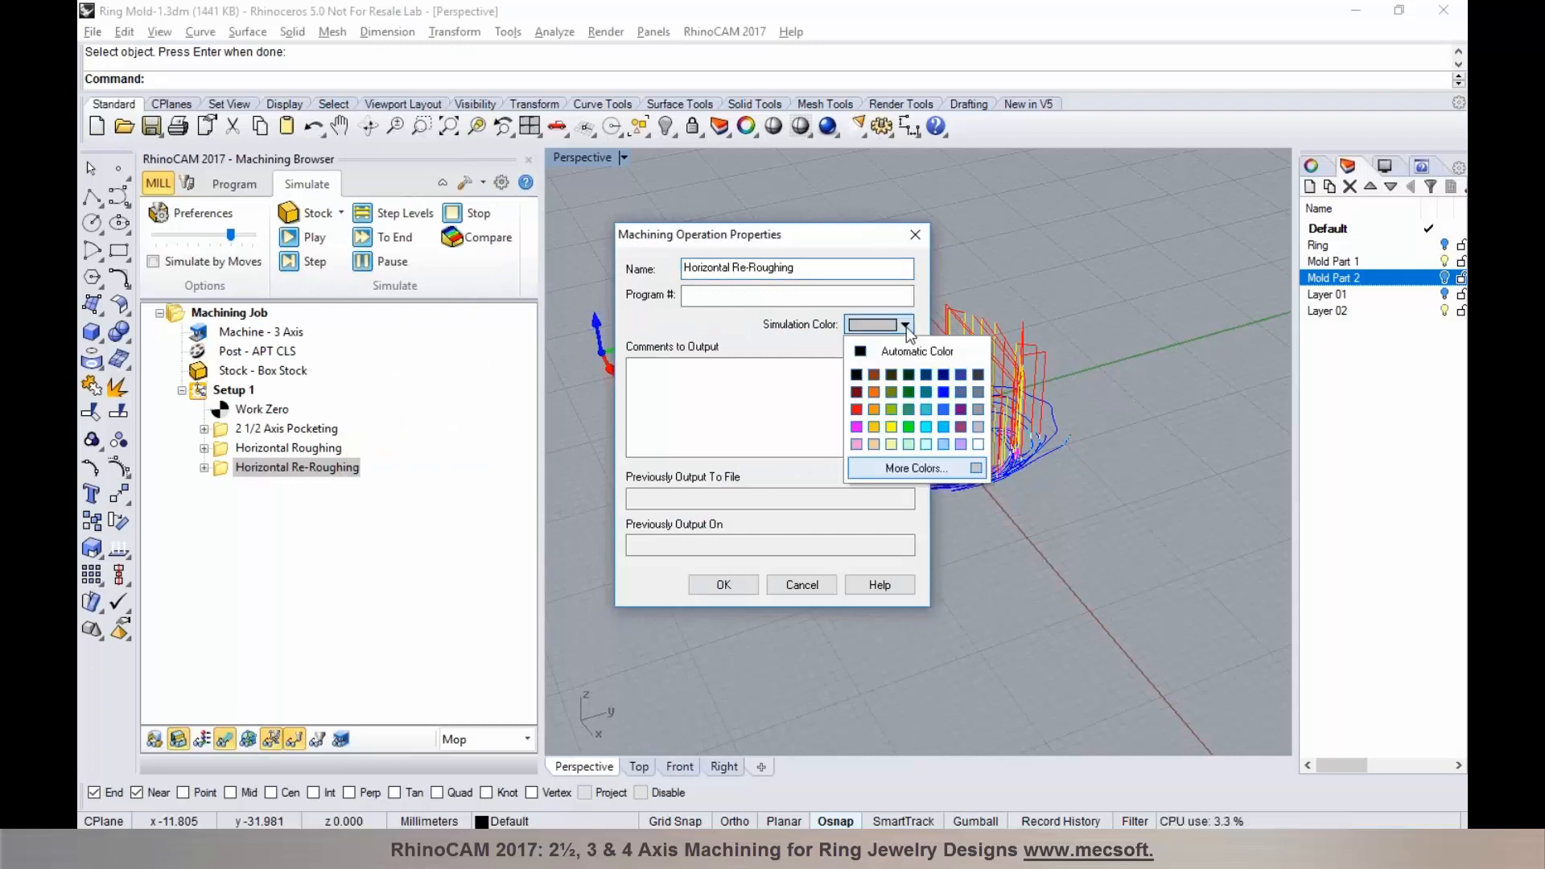
click(928, 412)
click(724, 585)
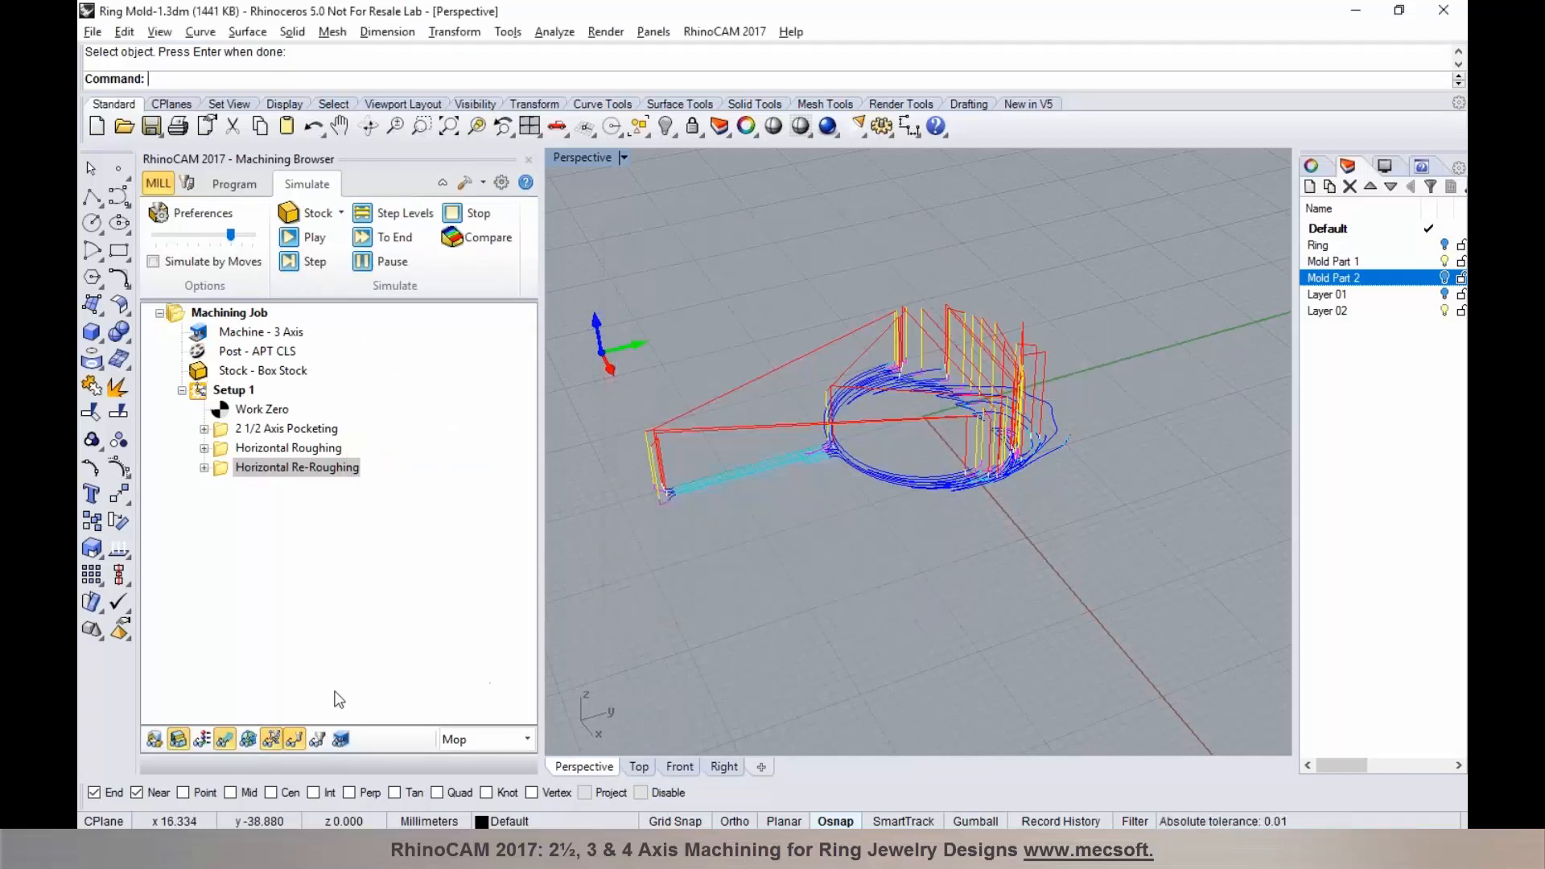
Step: Hide the toolpath, simulate the re-roughing on the stock, inspect the ring cavity and sprue channel, and return to the machining program
click(237, 742)
click(300, 239)
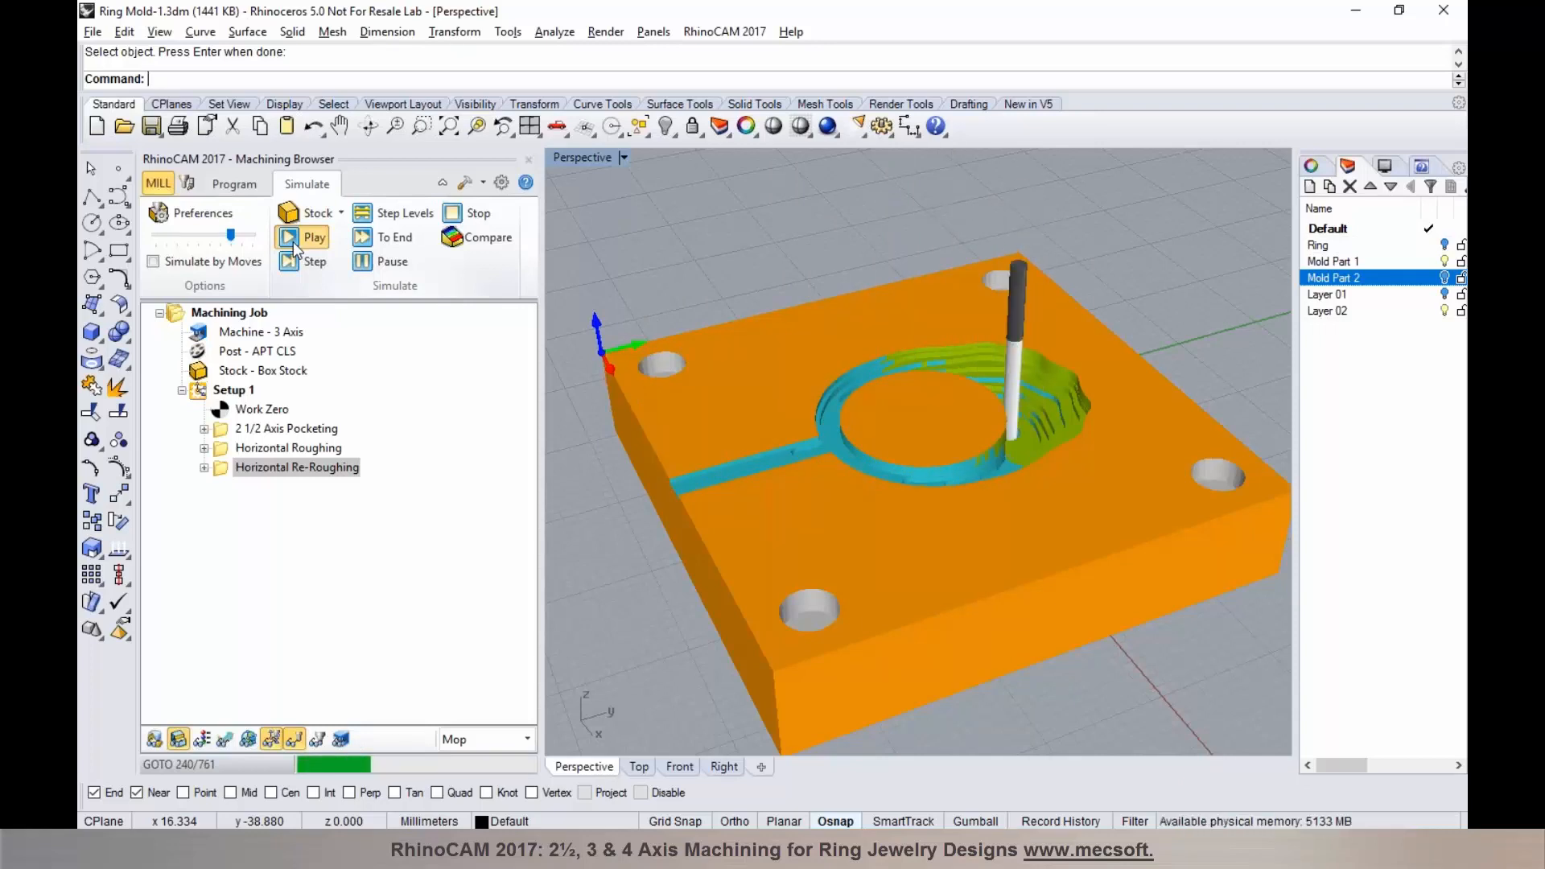
right_drag(820, 439, 946, 447)
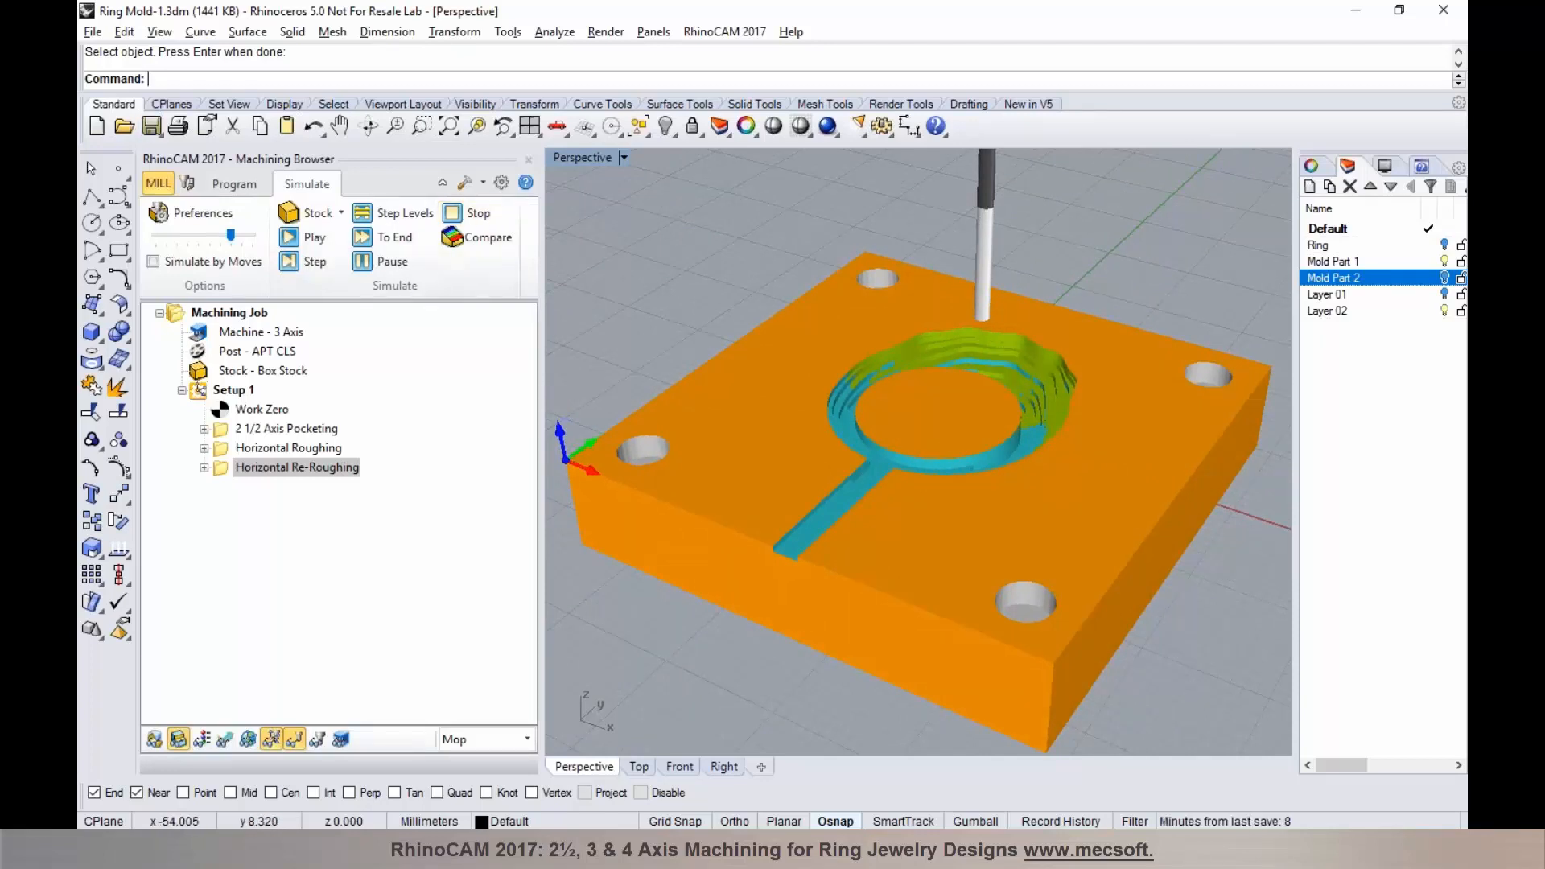
click(227, 187)
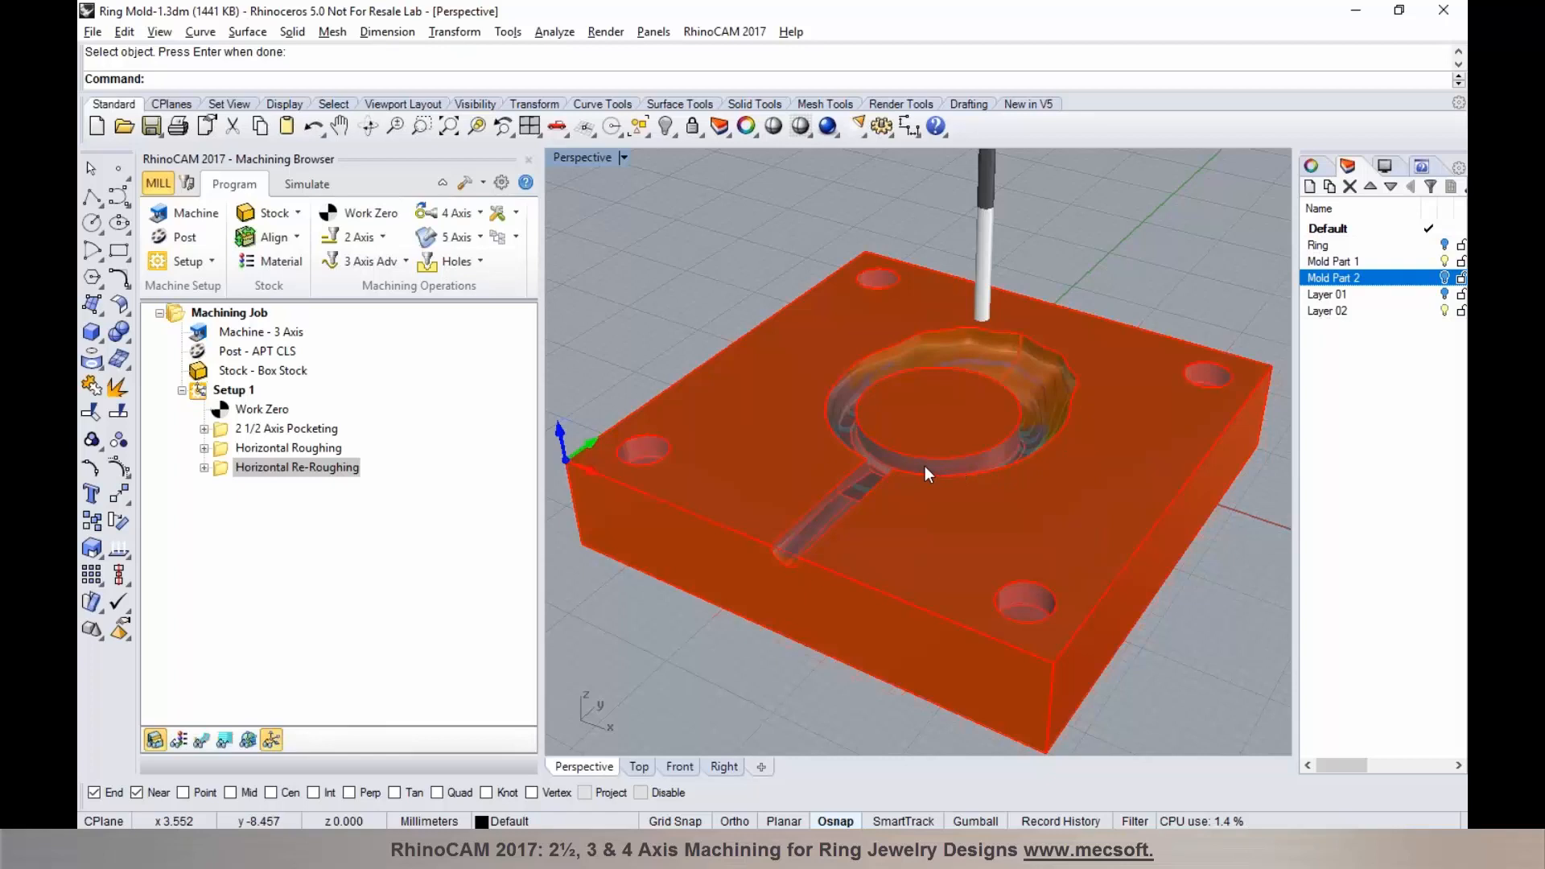
Step: Create a 3 axis Horizontal Finishing operation with the combined outline of the ring cavity and sprue channel as its containment region
click(404, 266)
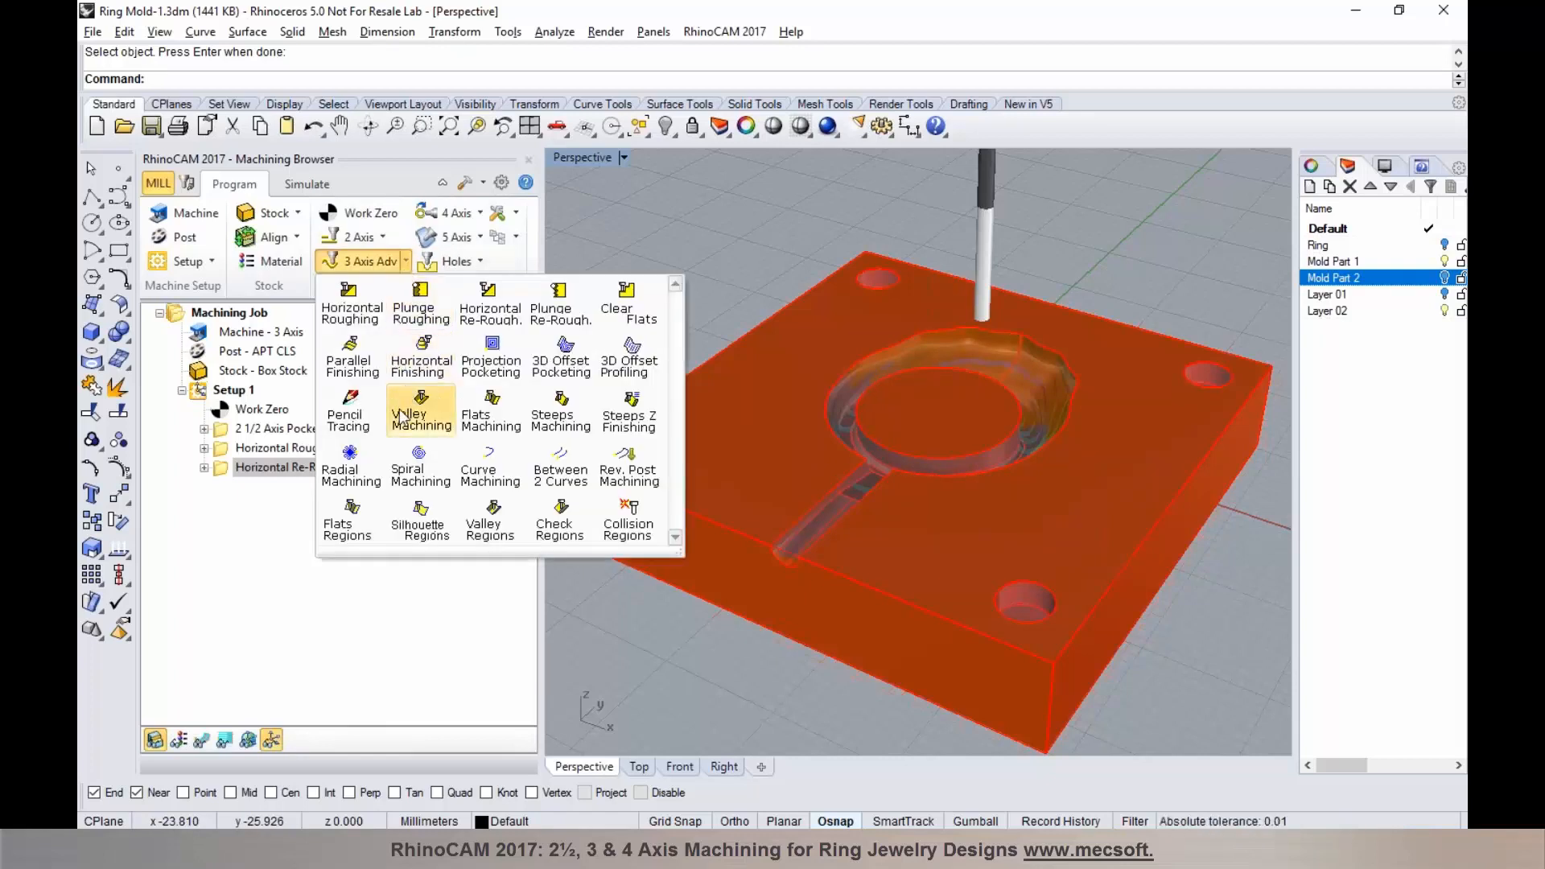
click(415, 368)
click(344, 435)
click(792, 551)
right_click(792, 549)
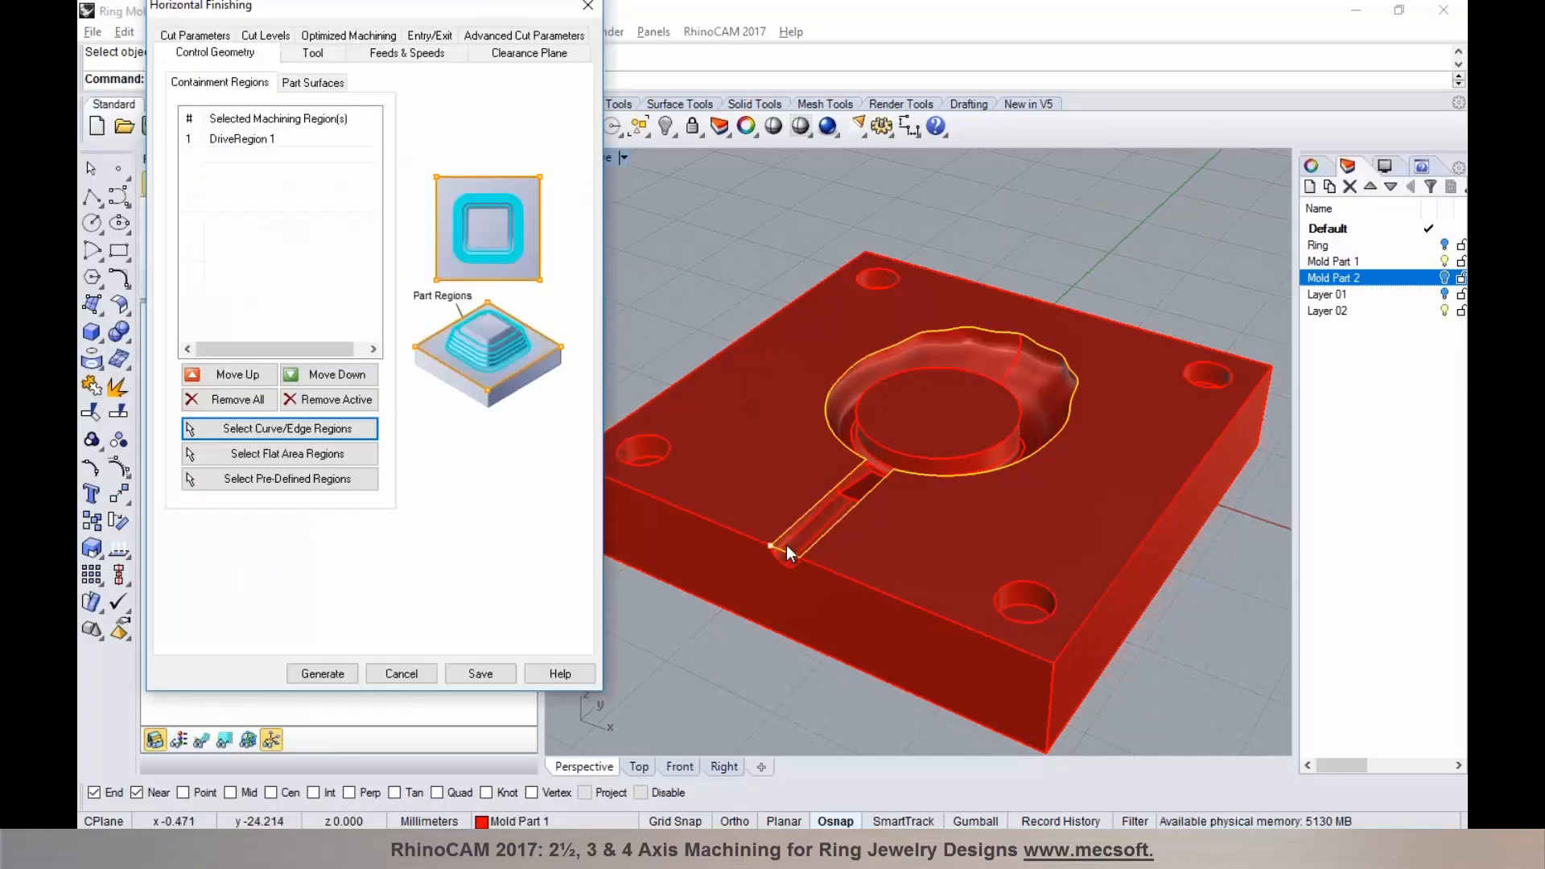
Step: Choose the Taper 0.5 x 2 Deg tool for the Horizontal Finishing operation and review its feeds, clearance plane and global cut parameters
click(313, 53)
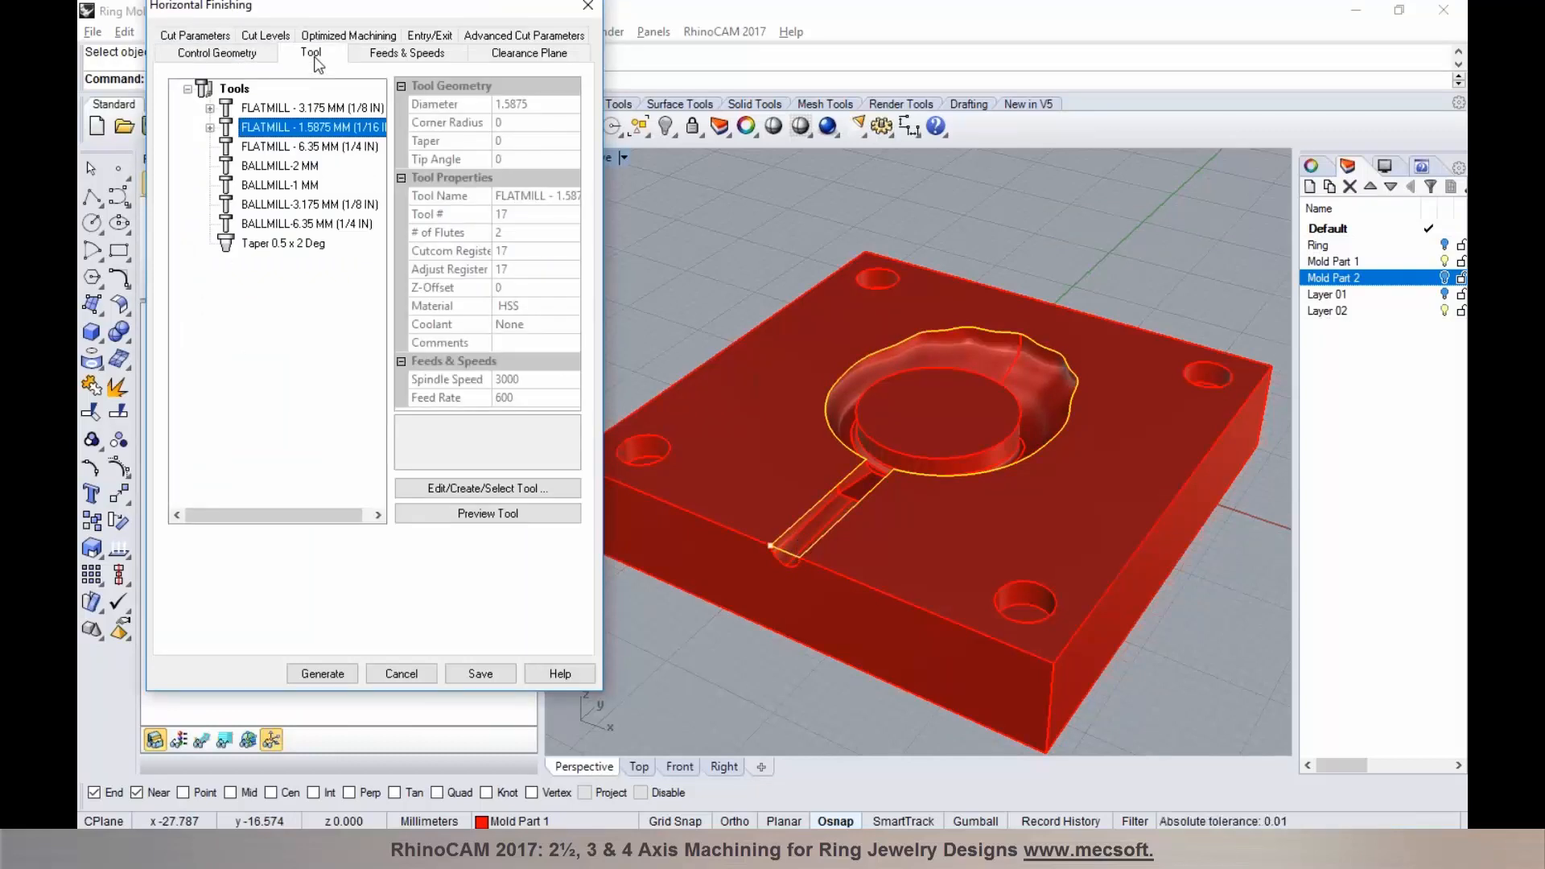
click(298, 244)
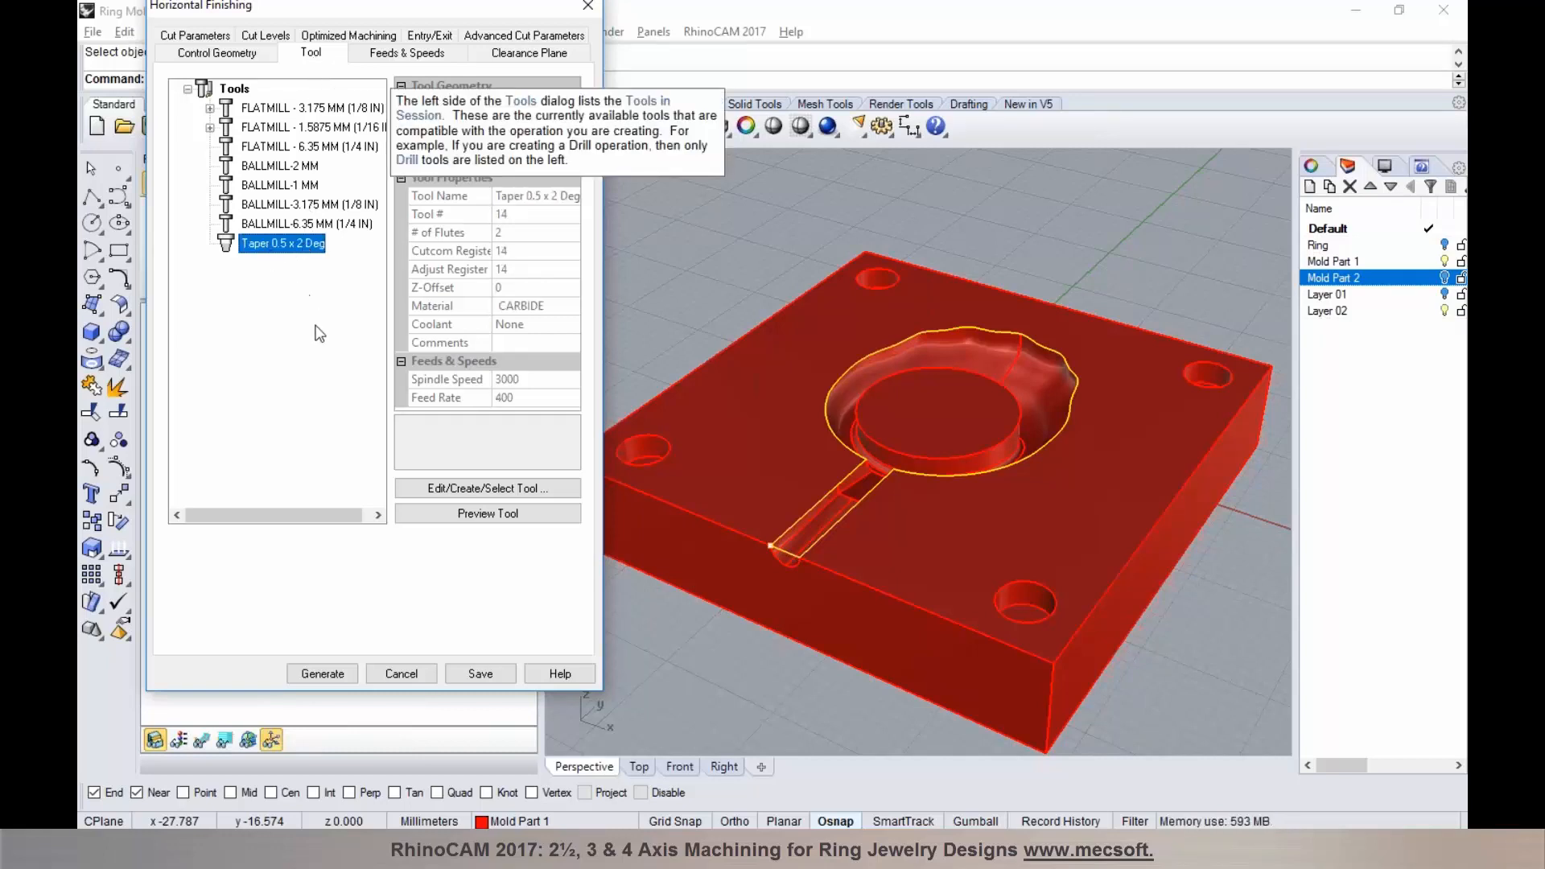
click(372, 52)
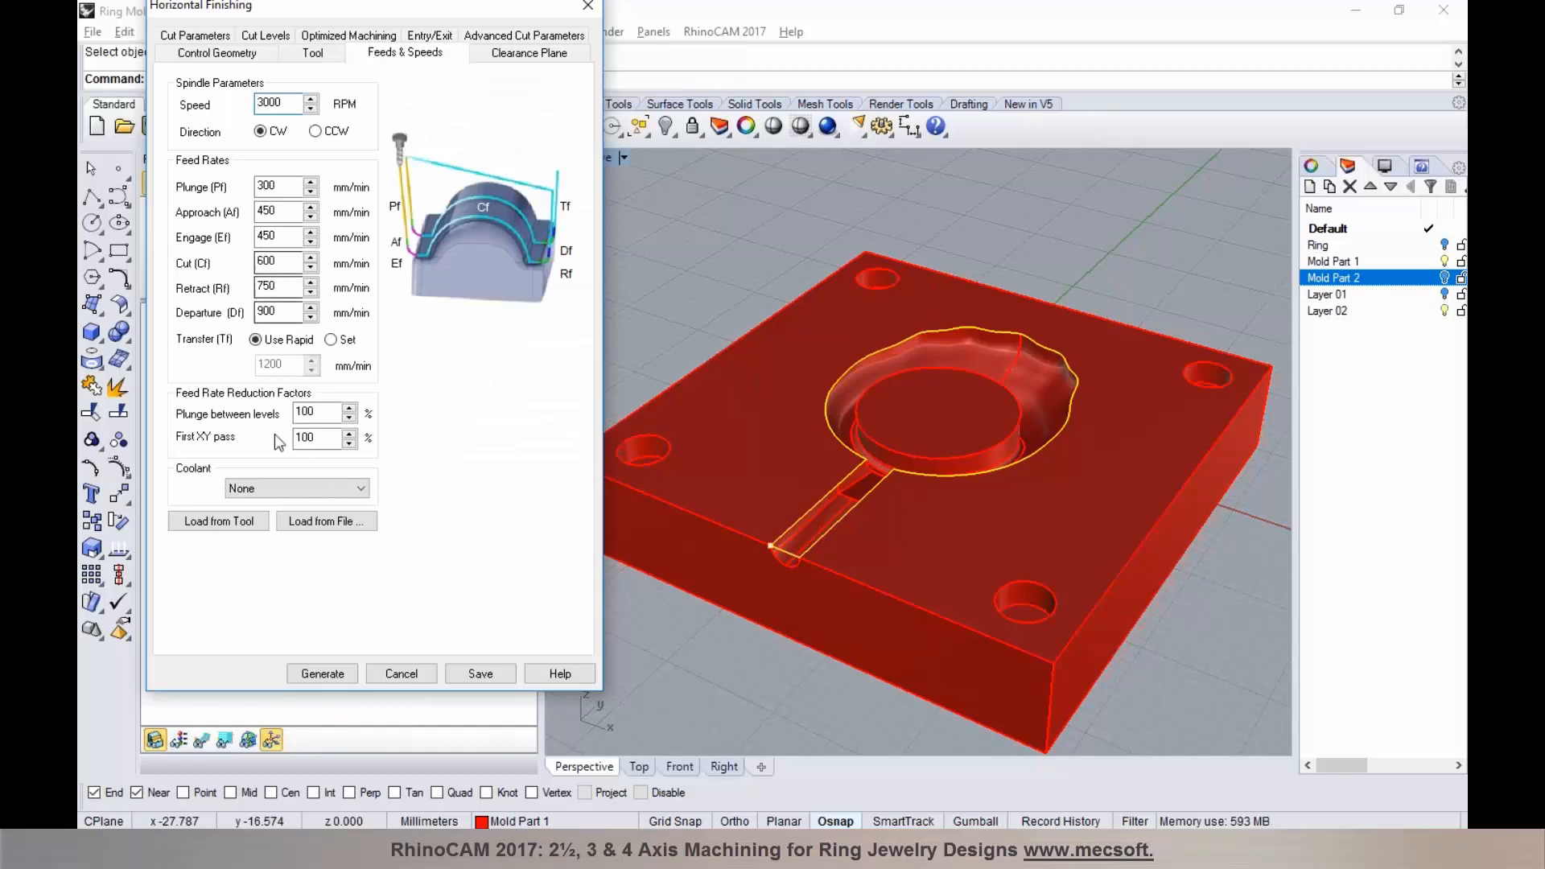
click(498, 56)
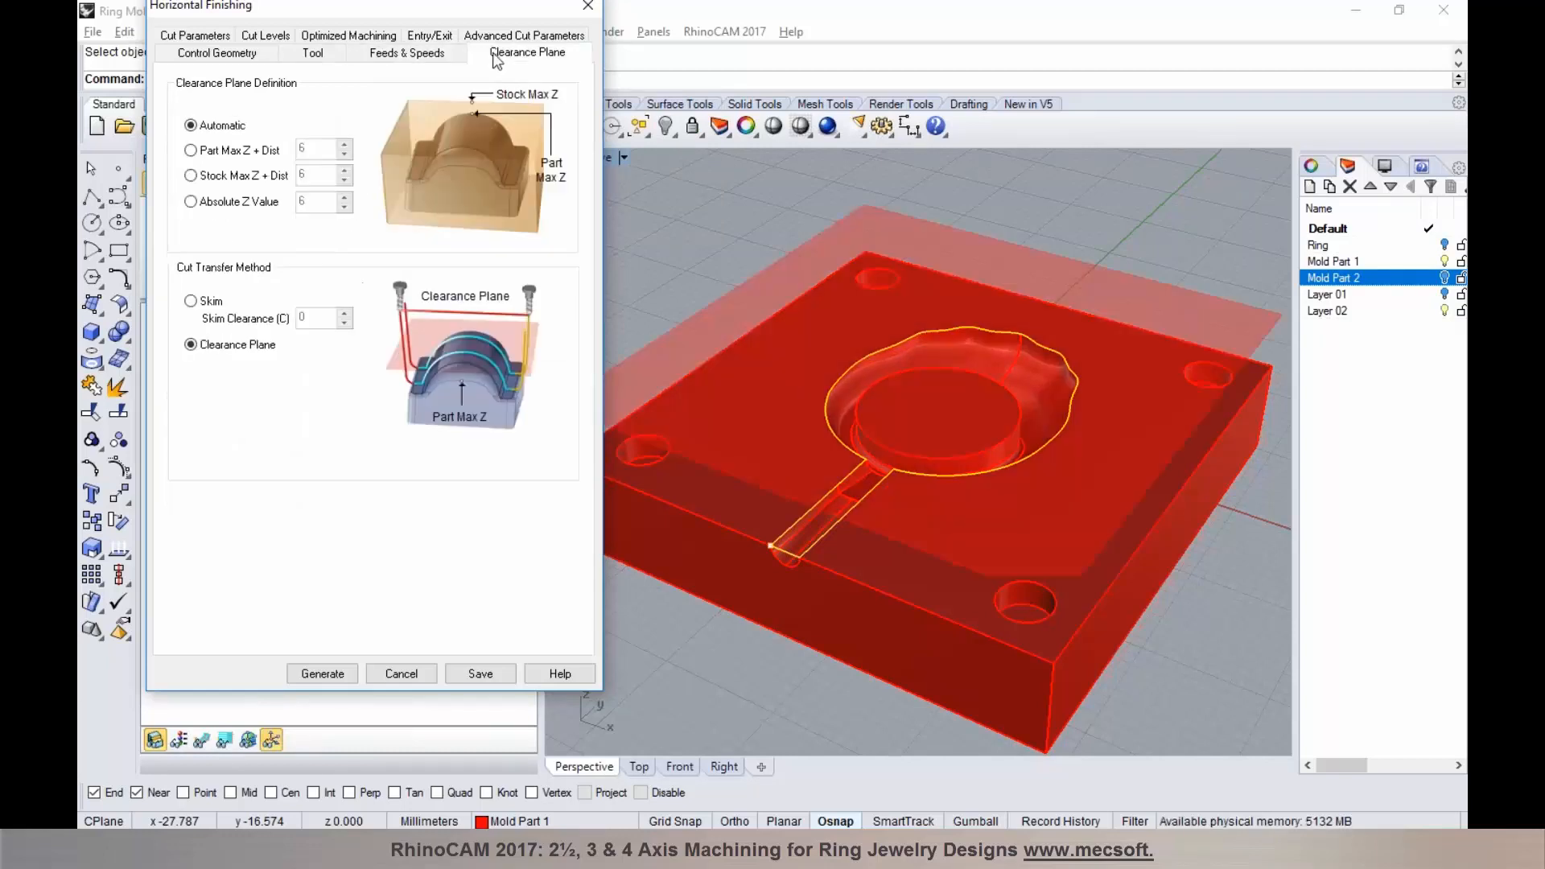
click(199, 37)
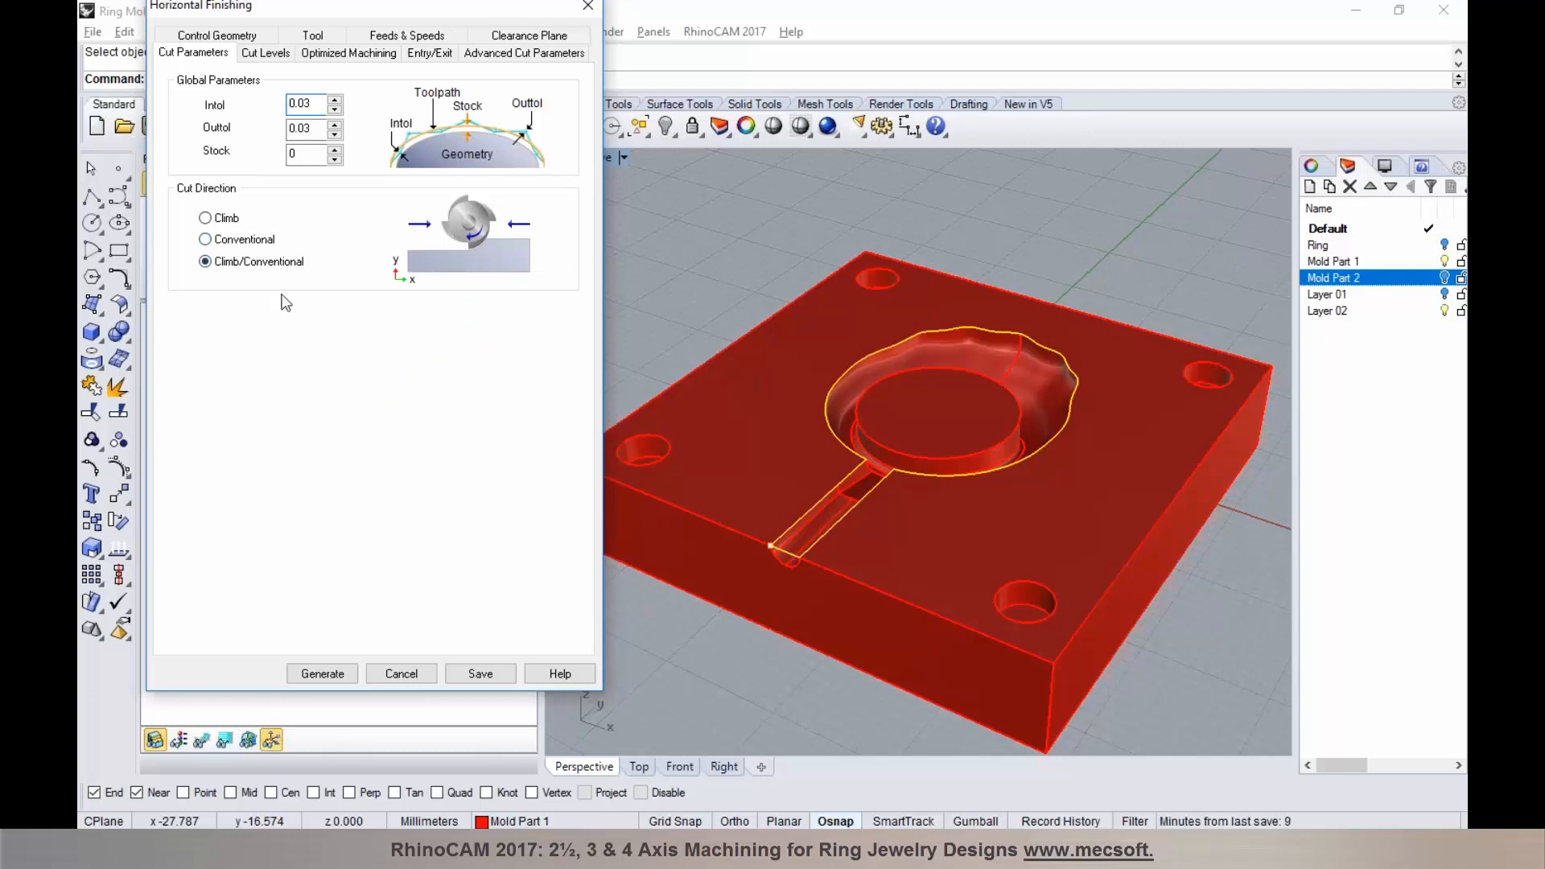
Step: Set the Horizontal Finishing stepdown to a distance of 0.1 mm with Level First ordering, and generate the operation
click(264, 54)
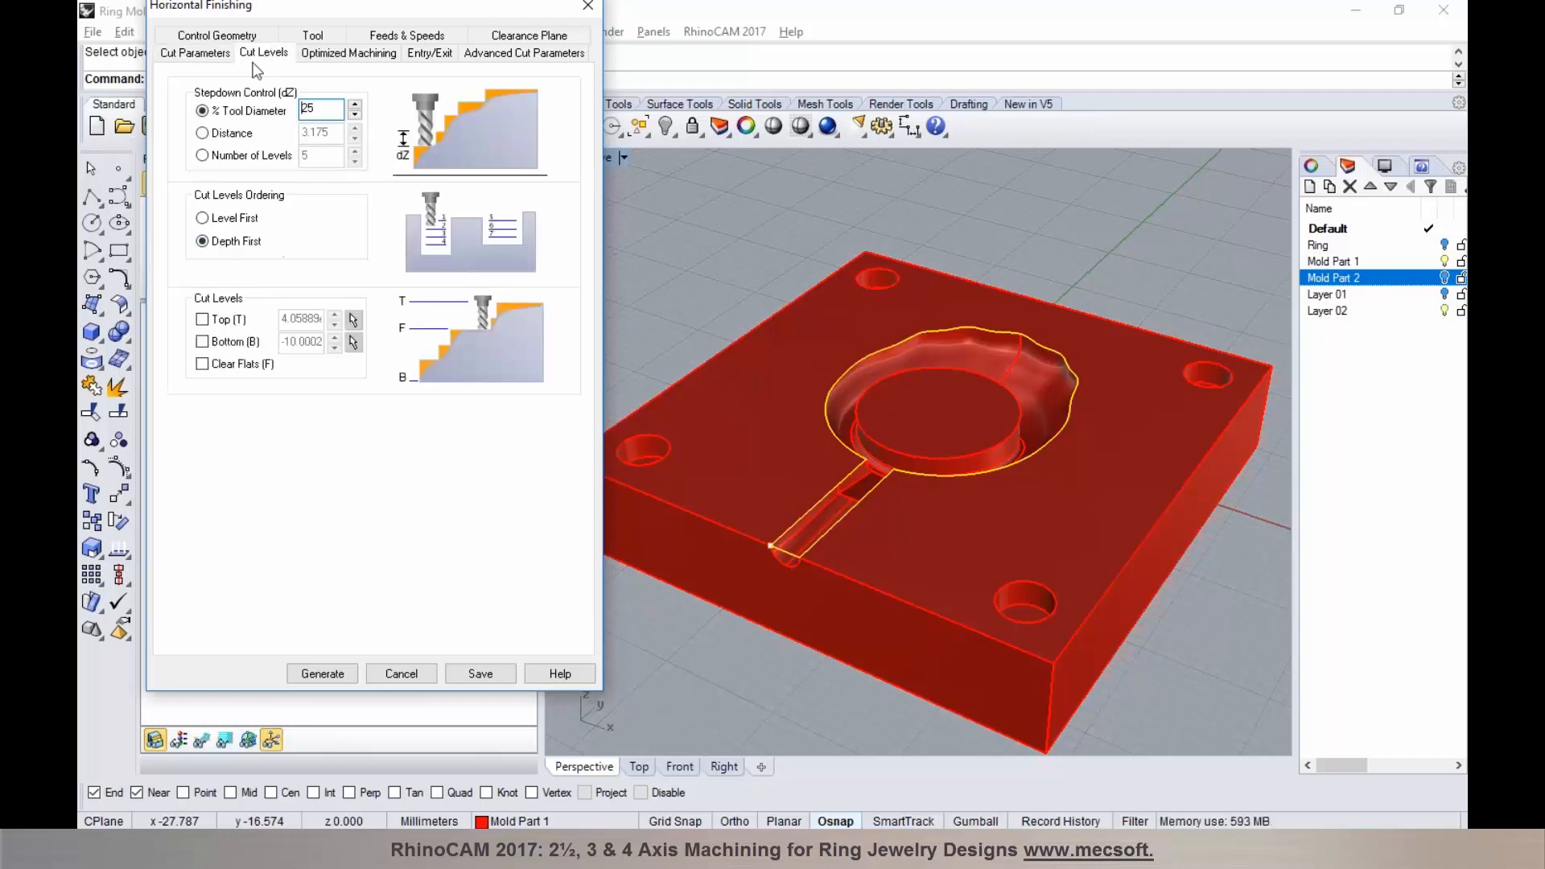
click(242, 134)
drag(326, 131, 280, 134)
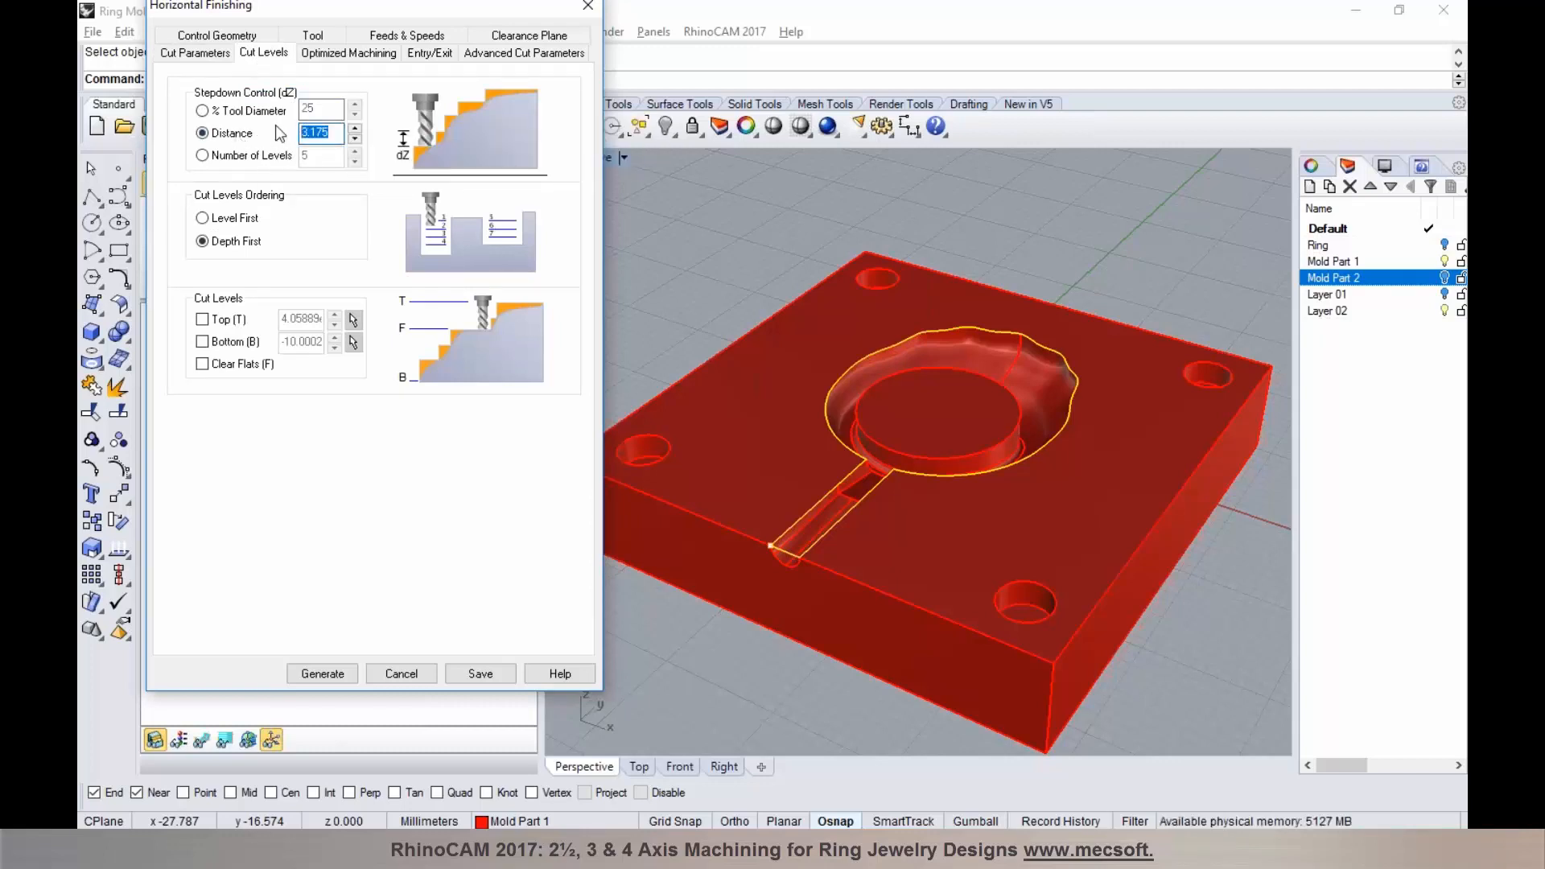
text(0.1)
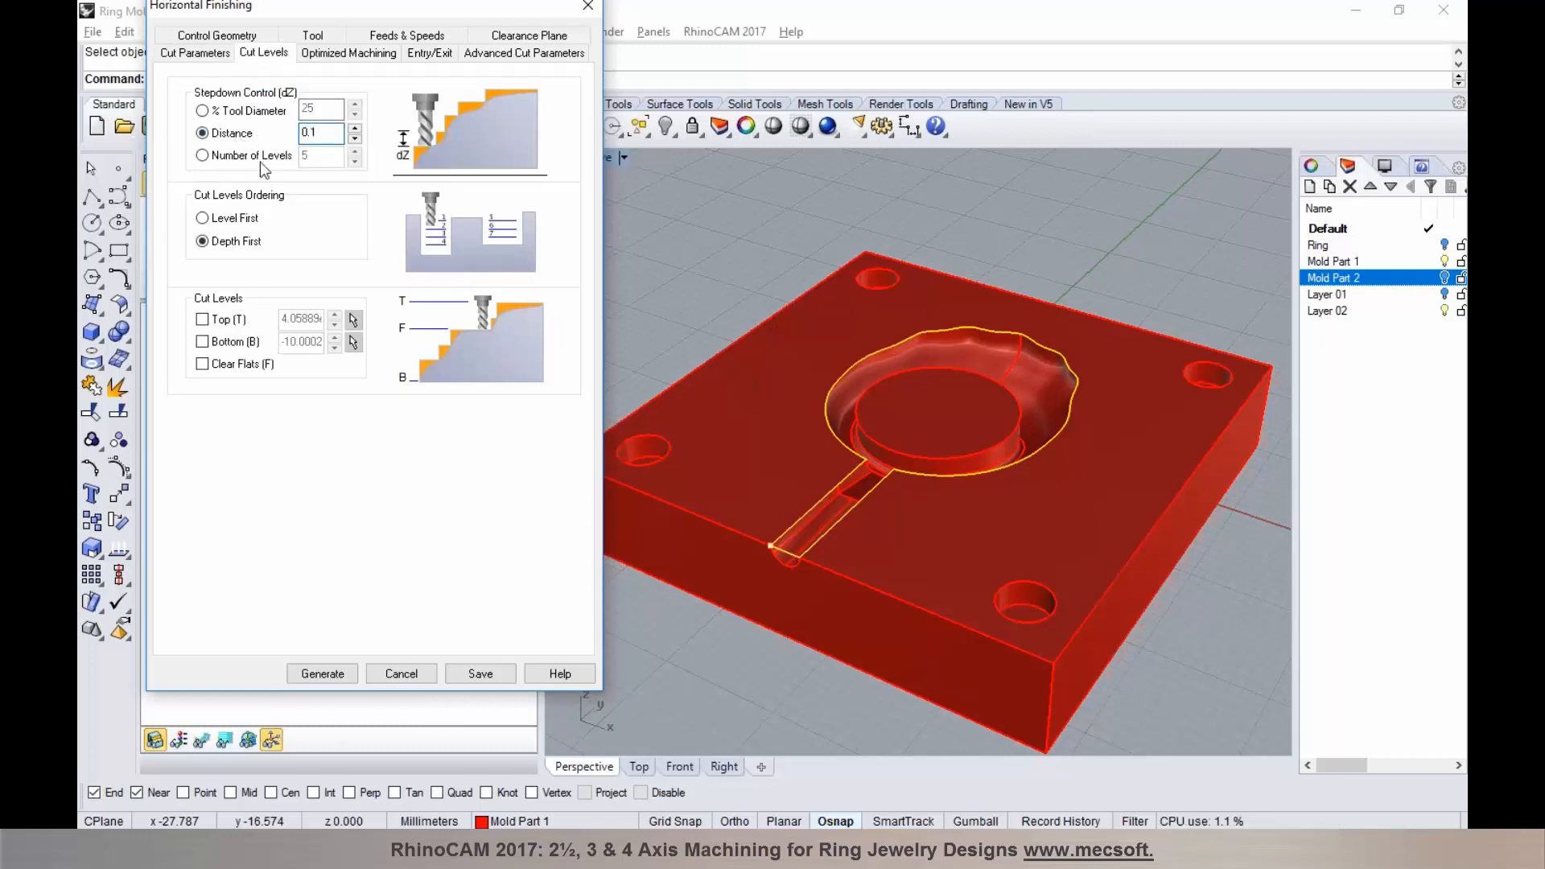
click(234, 218)
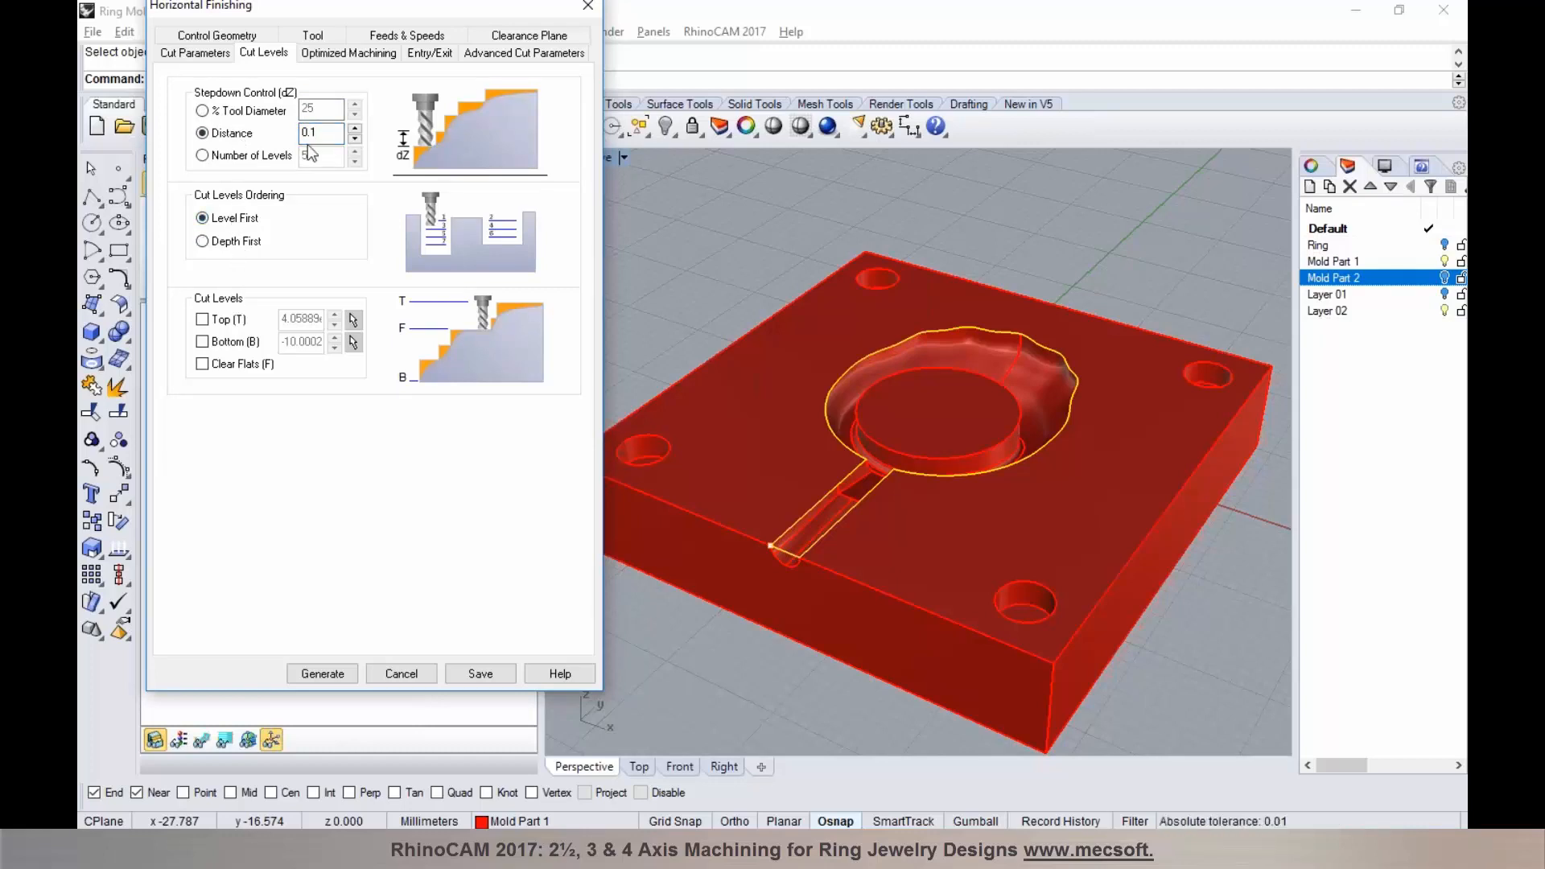
click(348, 54)
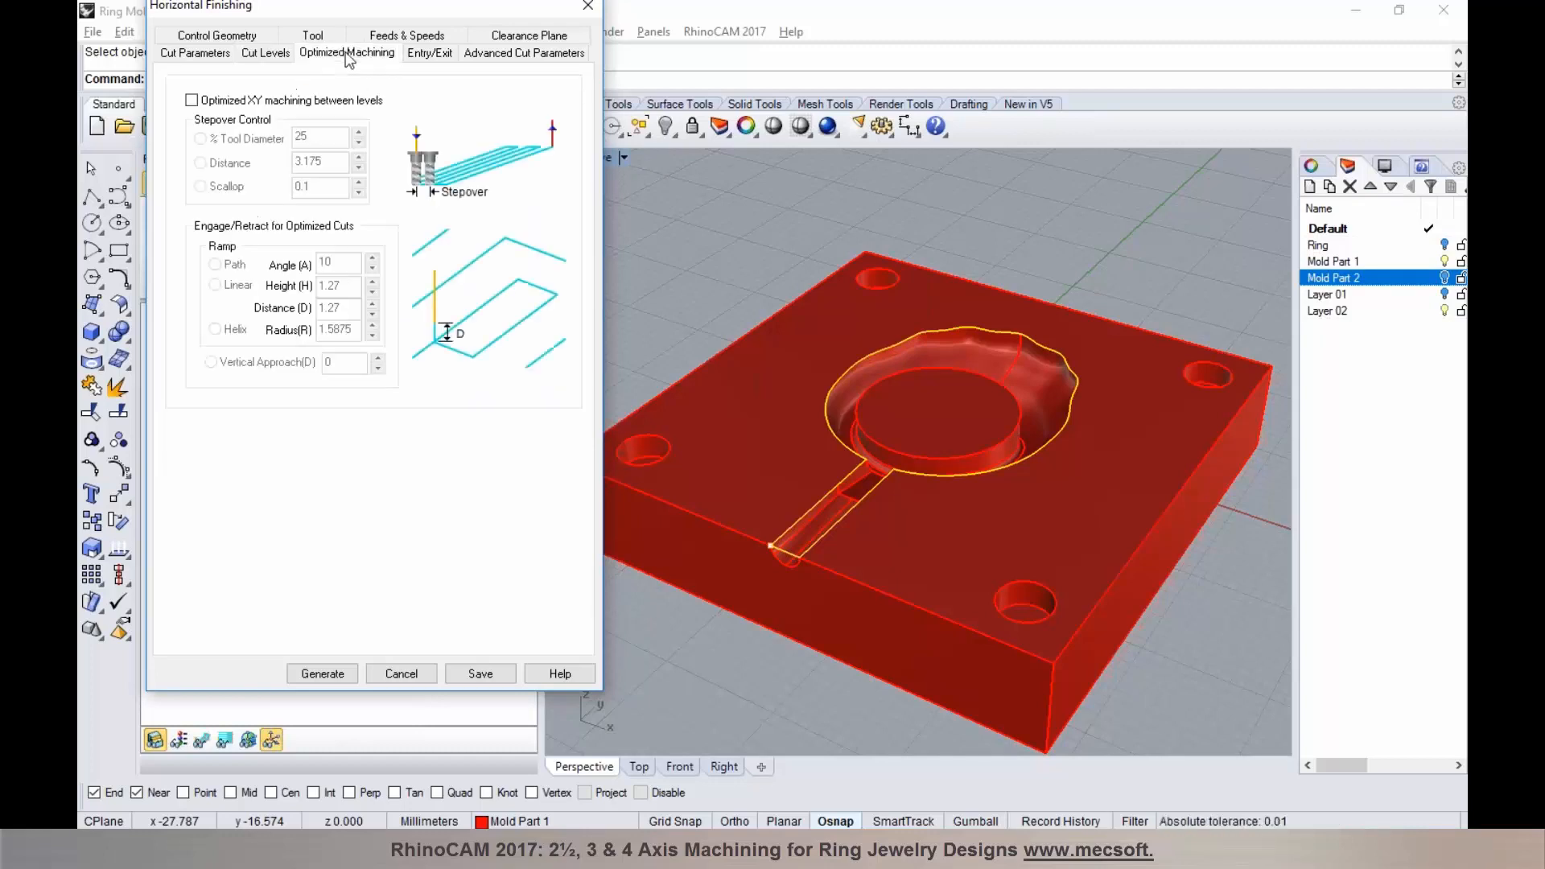
click(405, 55)
click(483, 55)
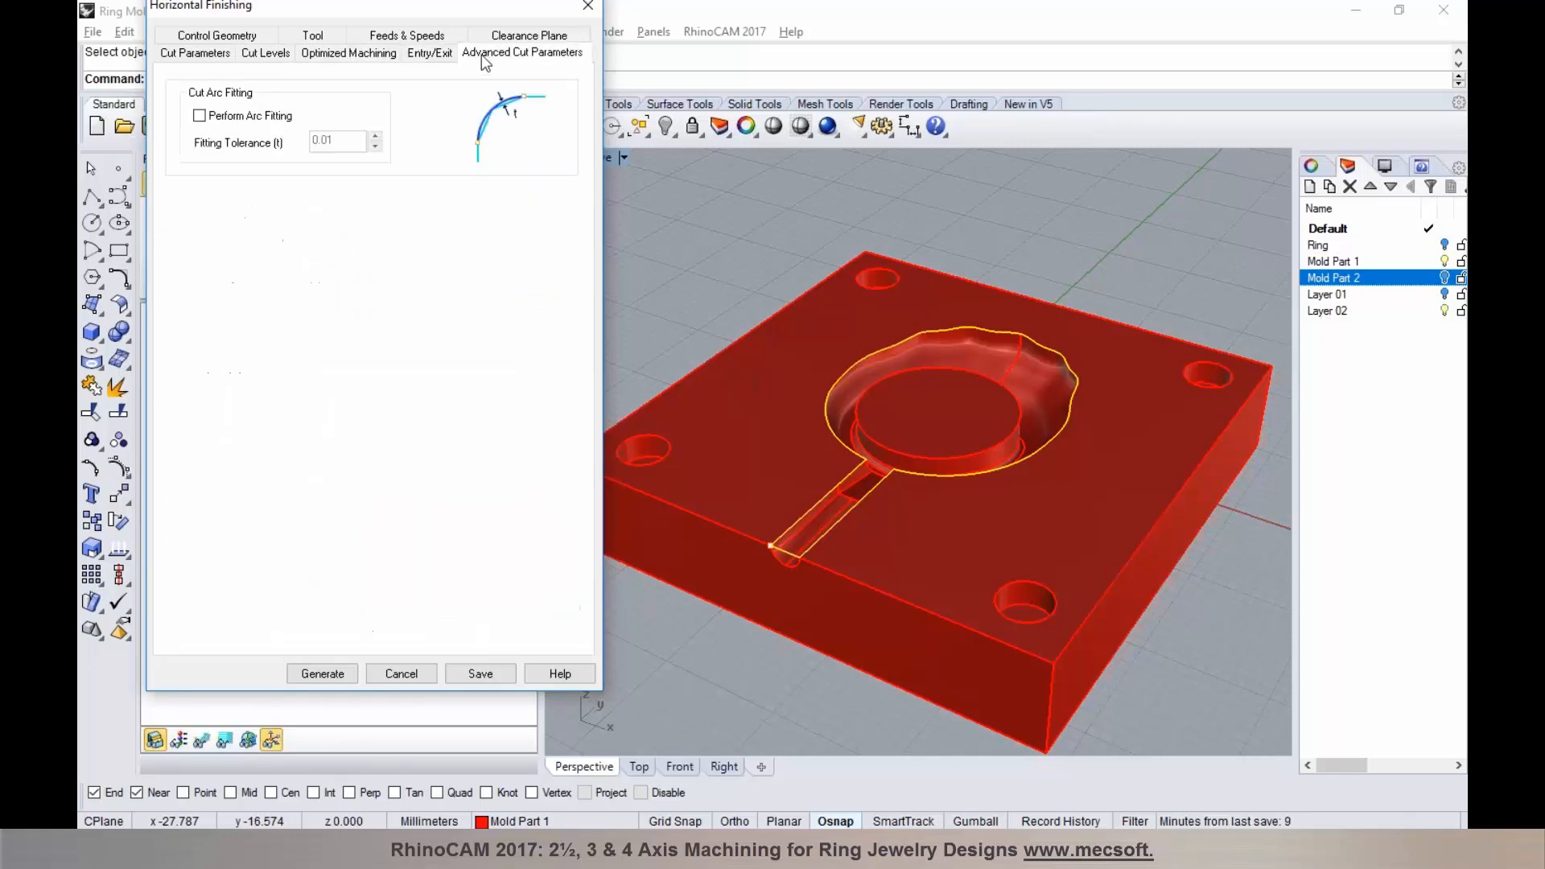
click(335, 676)
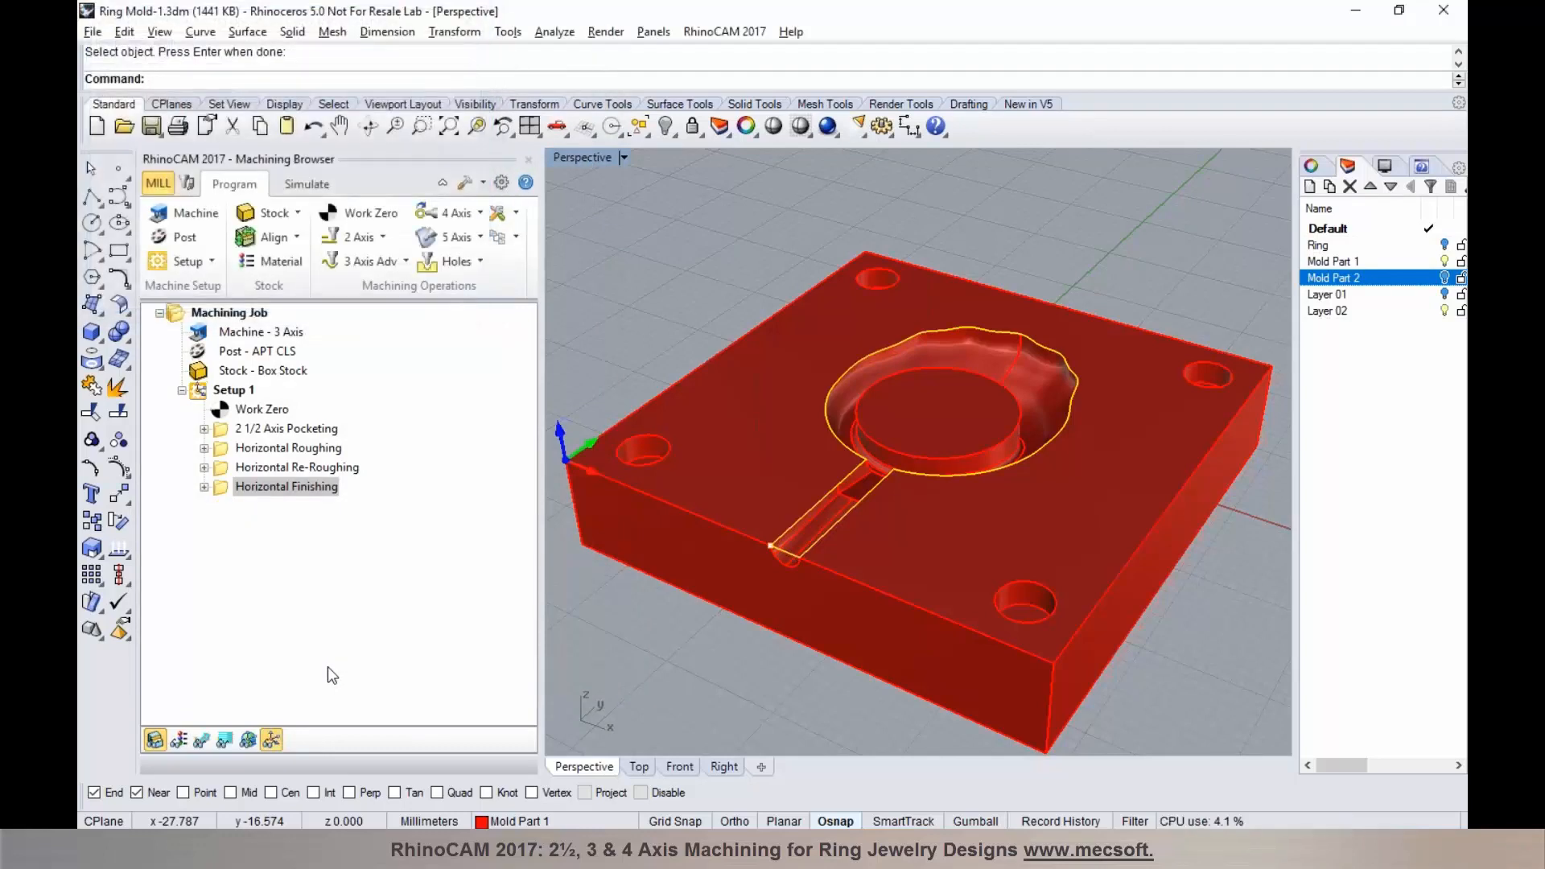
Step: Display the Horizontal Finishing toolpath and examine its coverage of the ring cavity walls and sprue channel
click(201, 740)
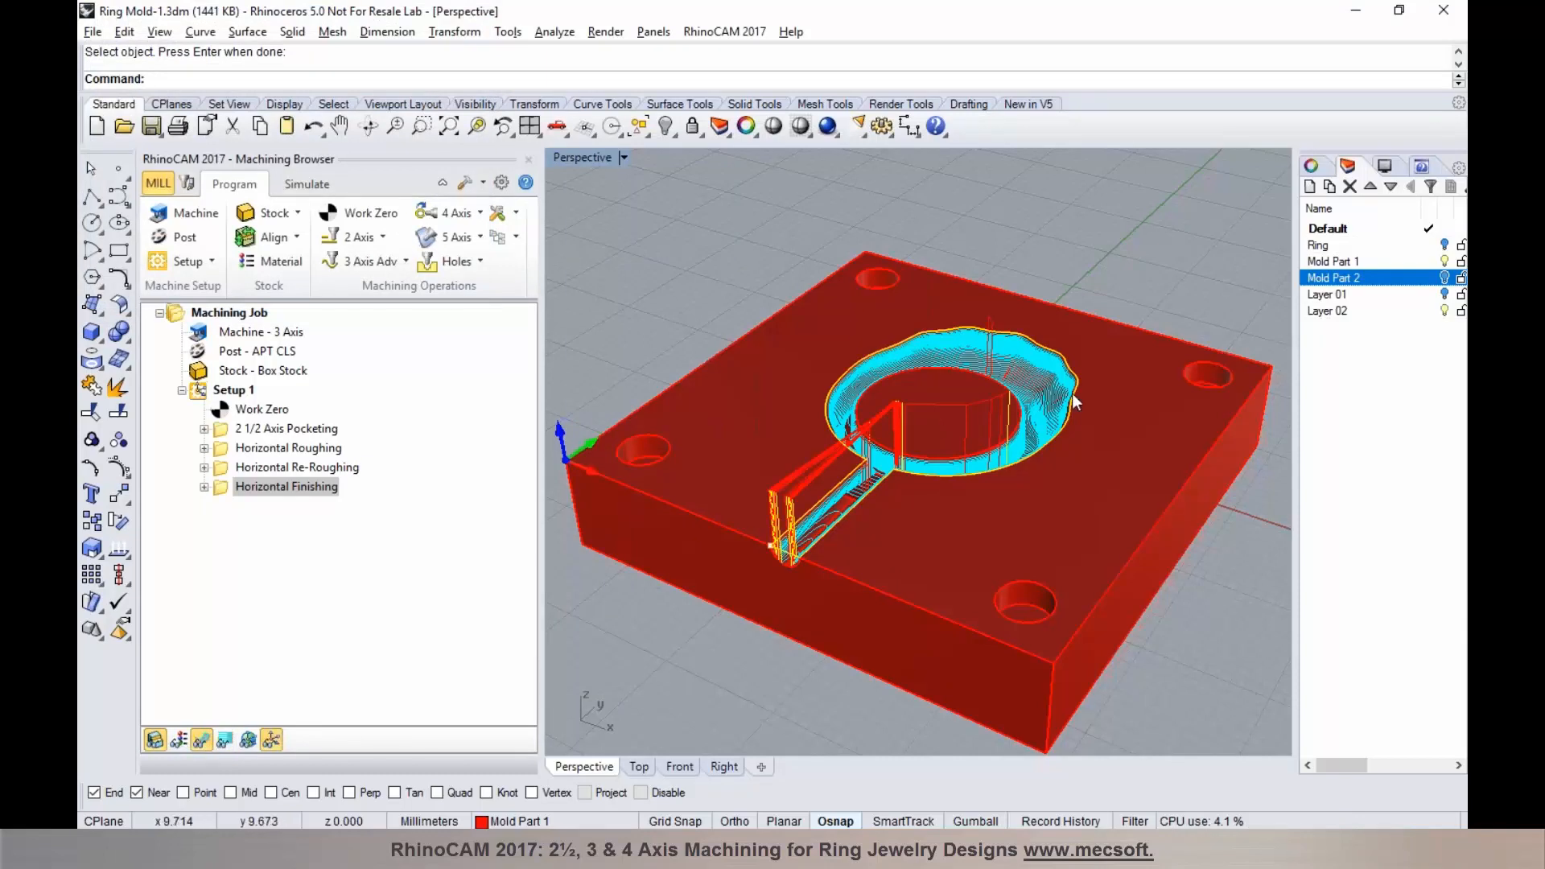
scroll(1073, 394, up, 6)
right_drag(1015, 456, 984, 419)
scroll(1005, 360, up, 3)
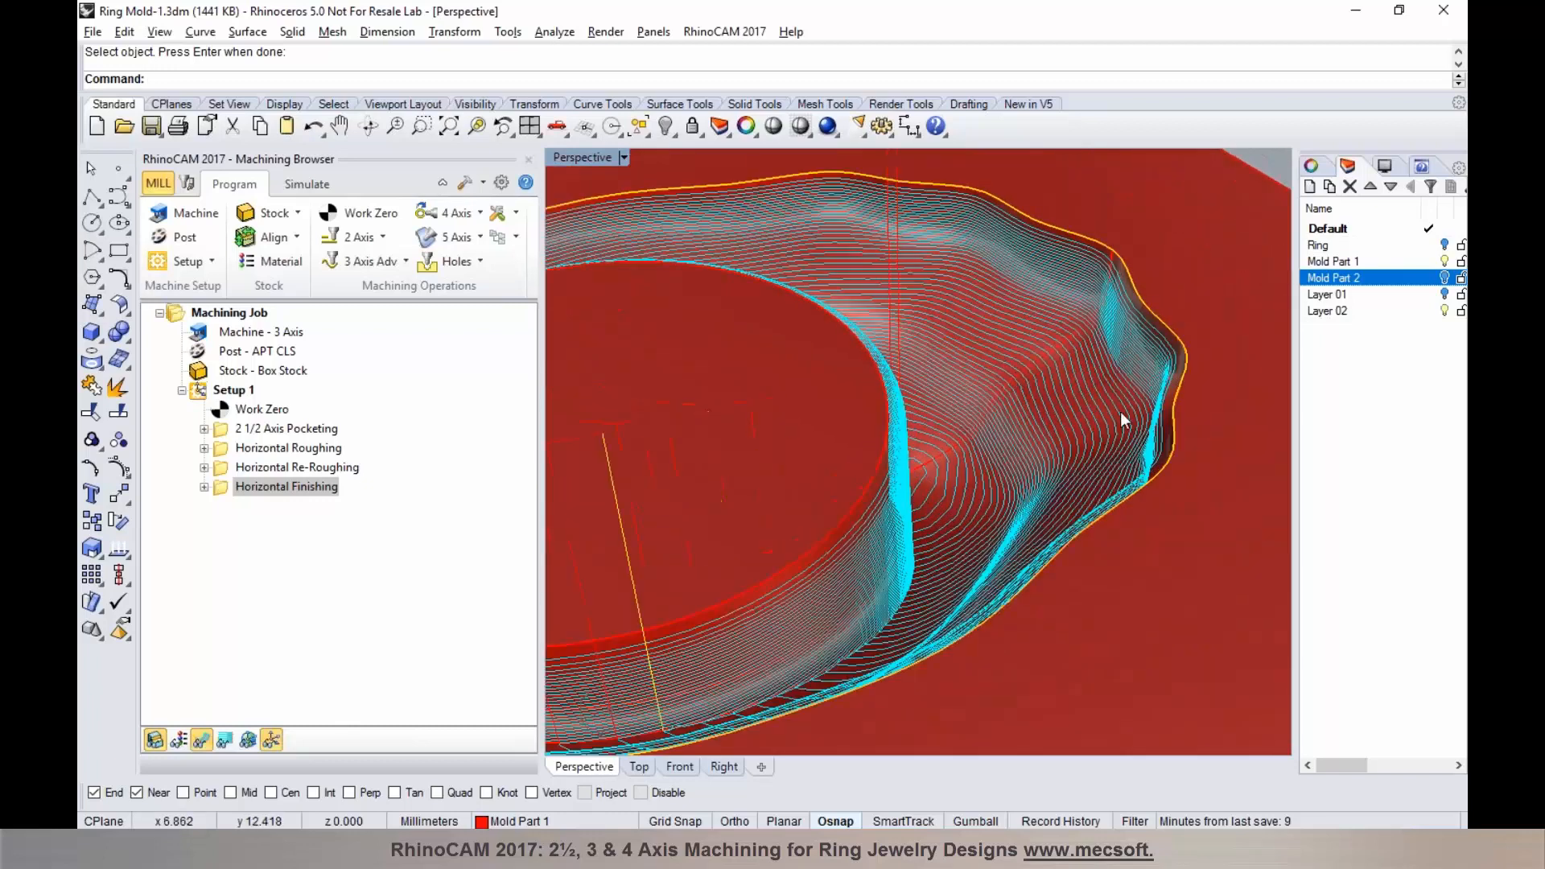
scroll(1162, 391, down, 6)
right_drag(965, 400, 1033, 401)
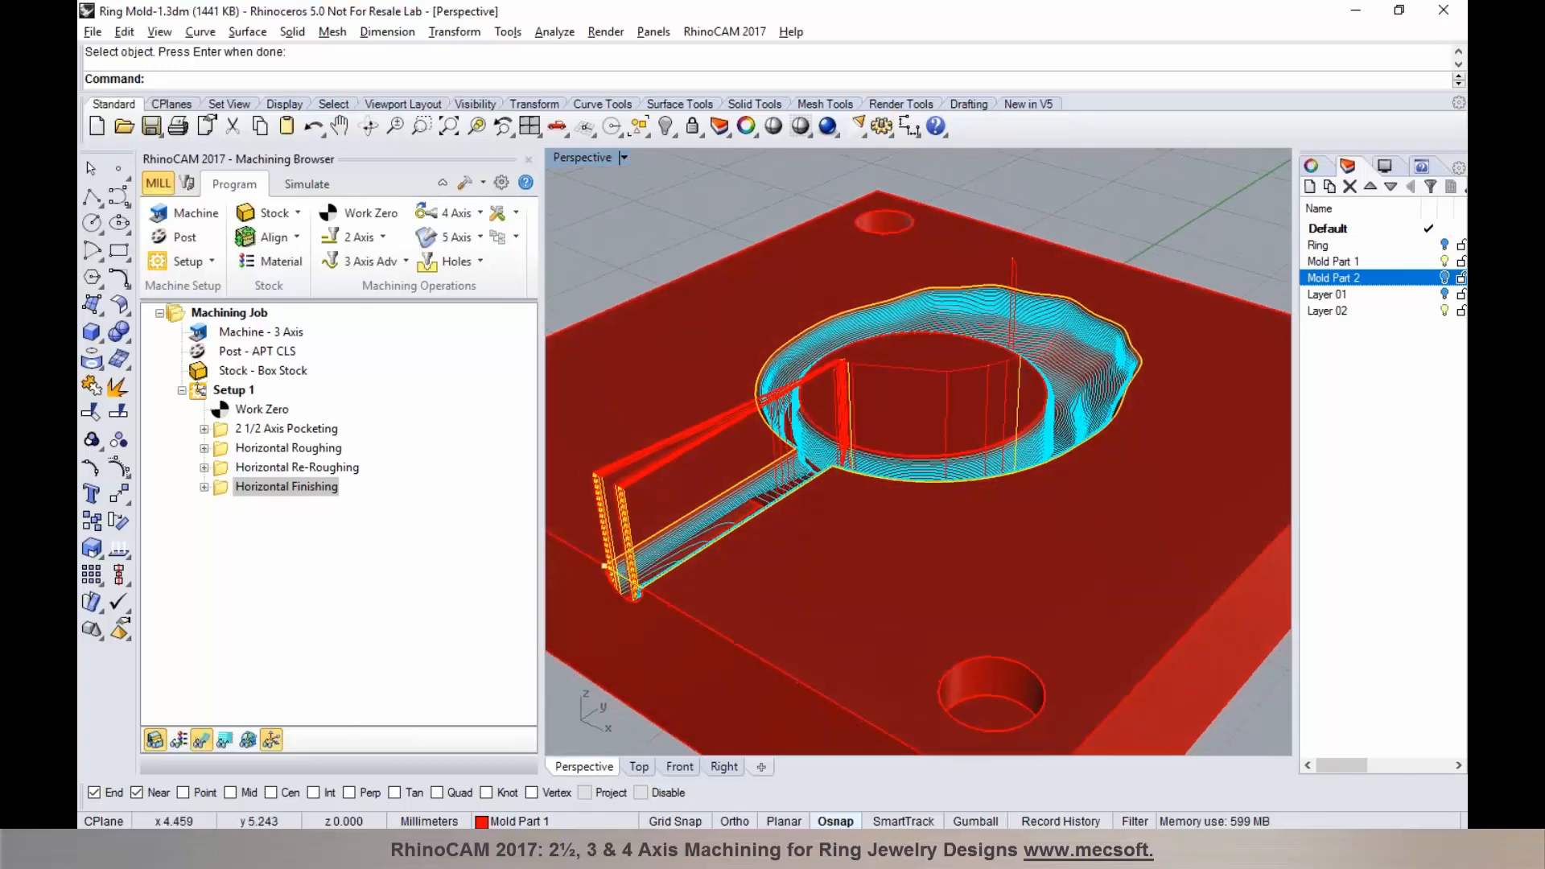
scroll(1033, 401, down, 2)
Step: Assign a dark green simulation color to the Horizontal Finishing operation in its machining operation properties
click(304, 185)
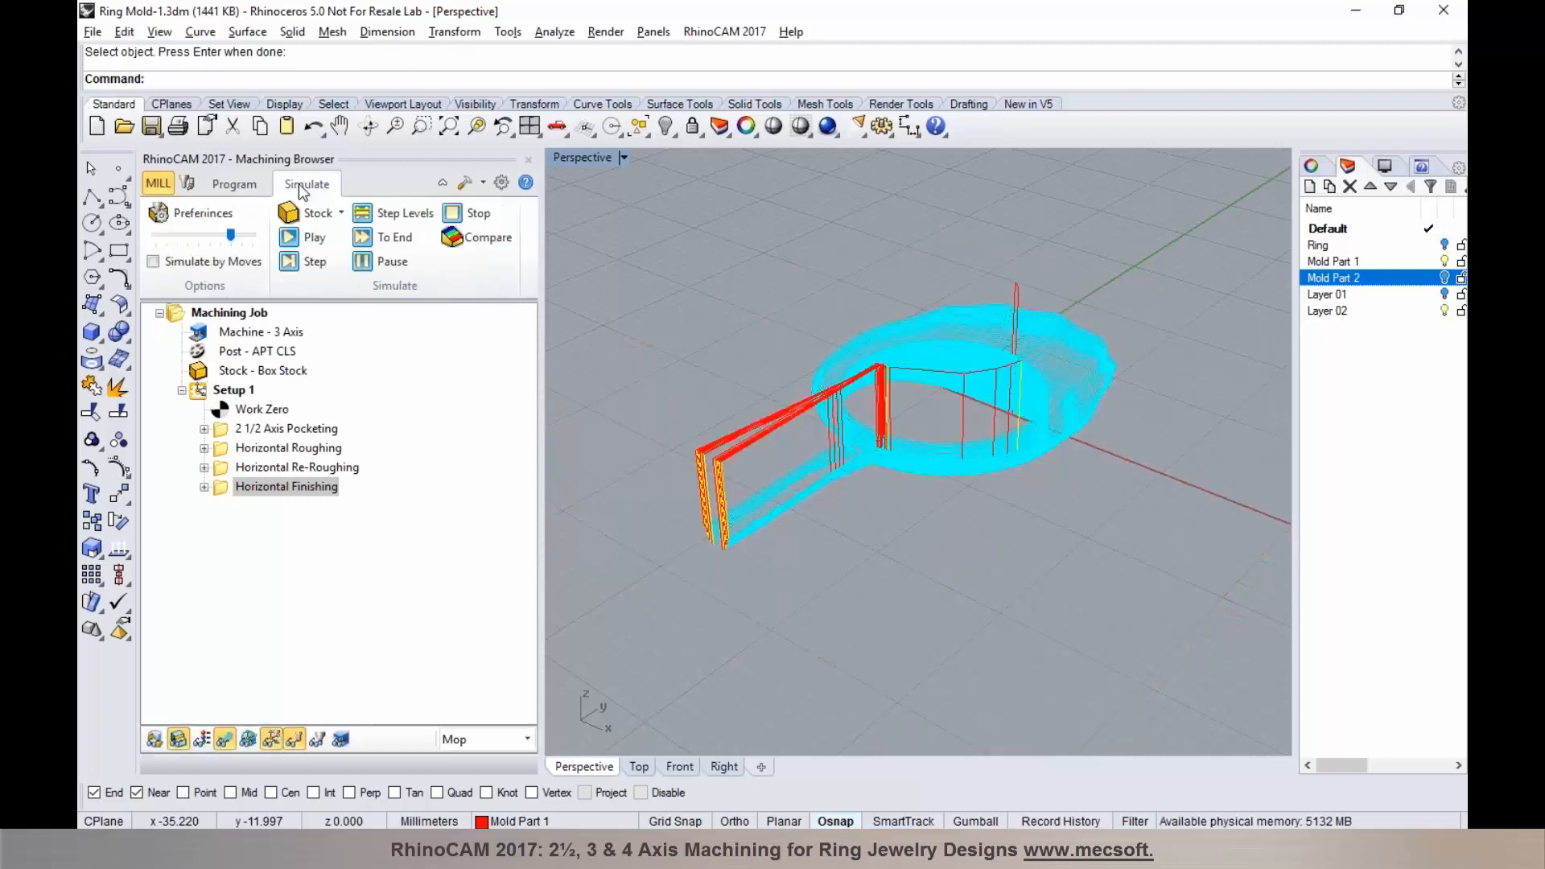
right_click(288, 493)
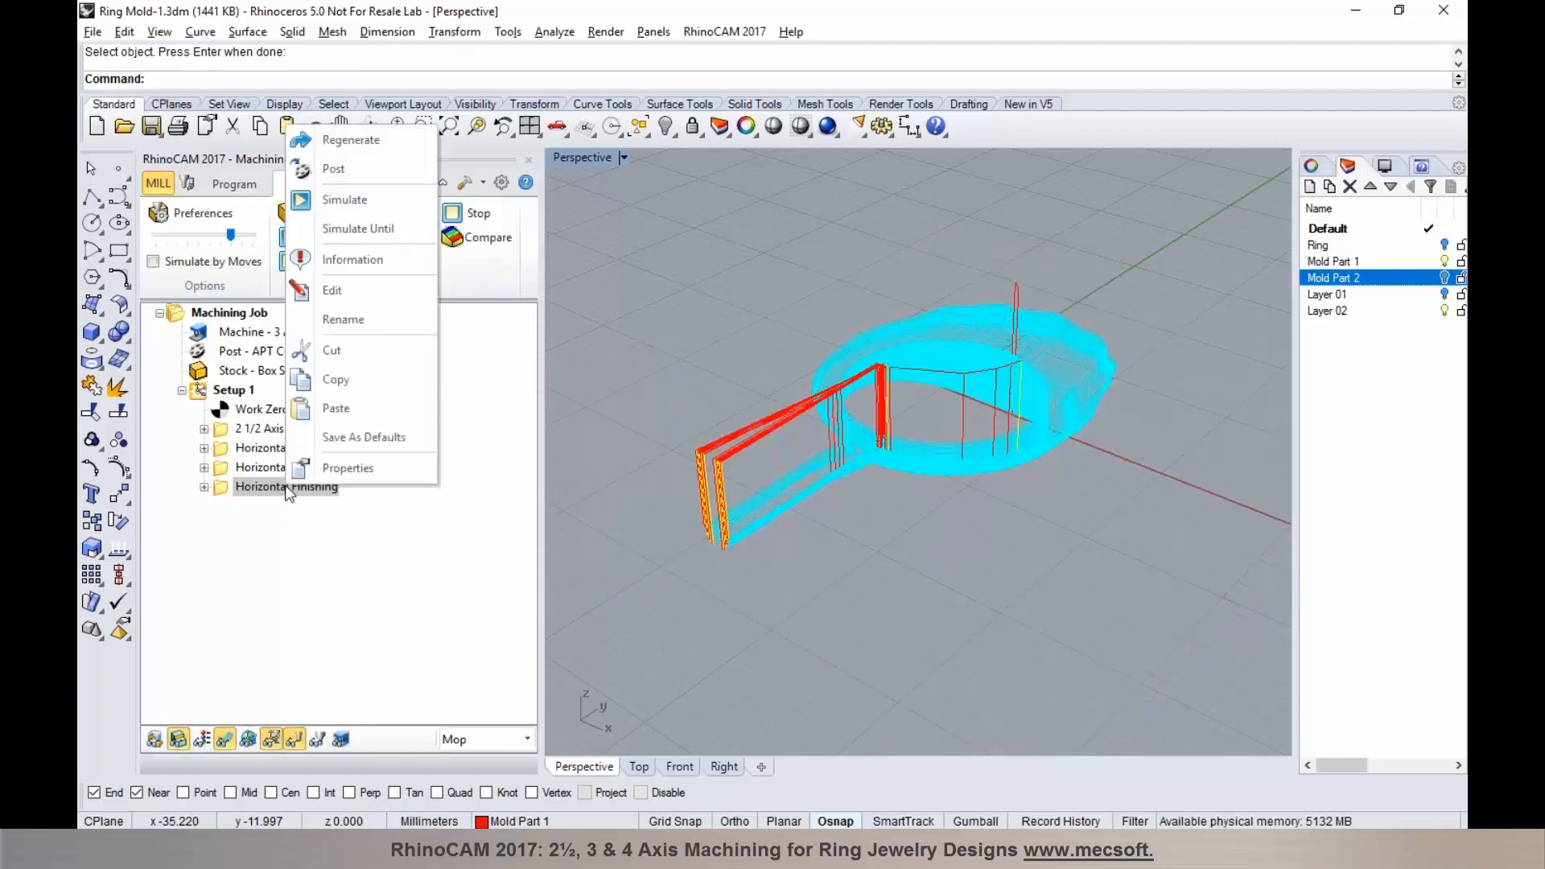
click(322, 470)
click(905, 326)
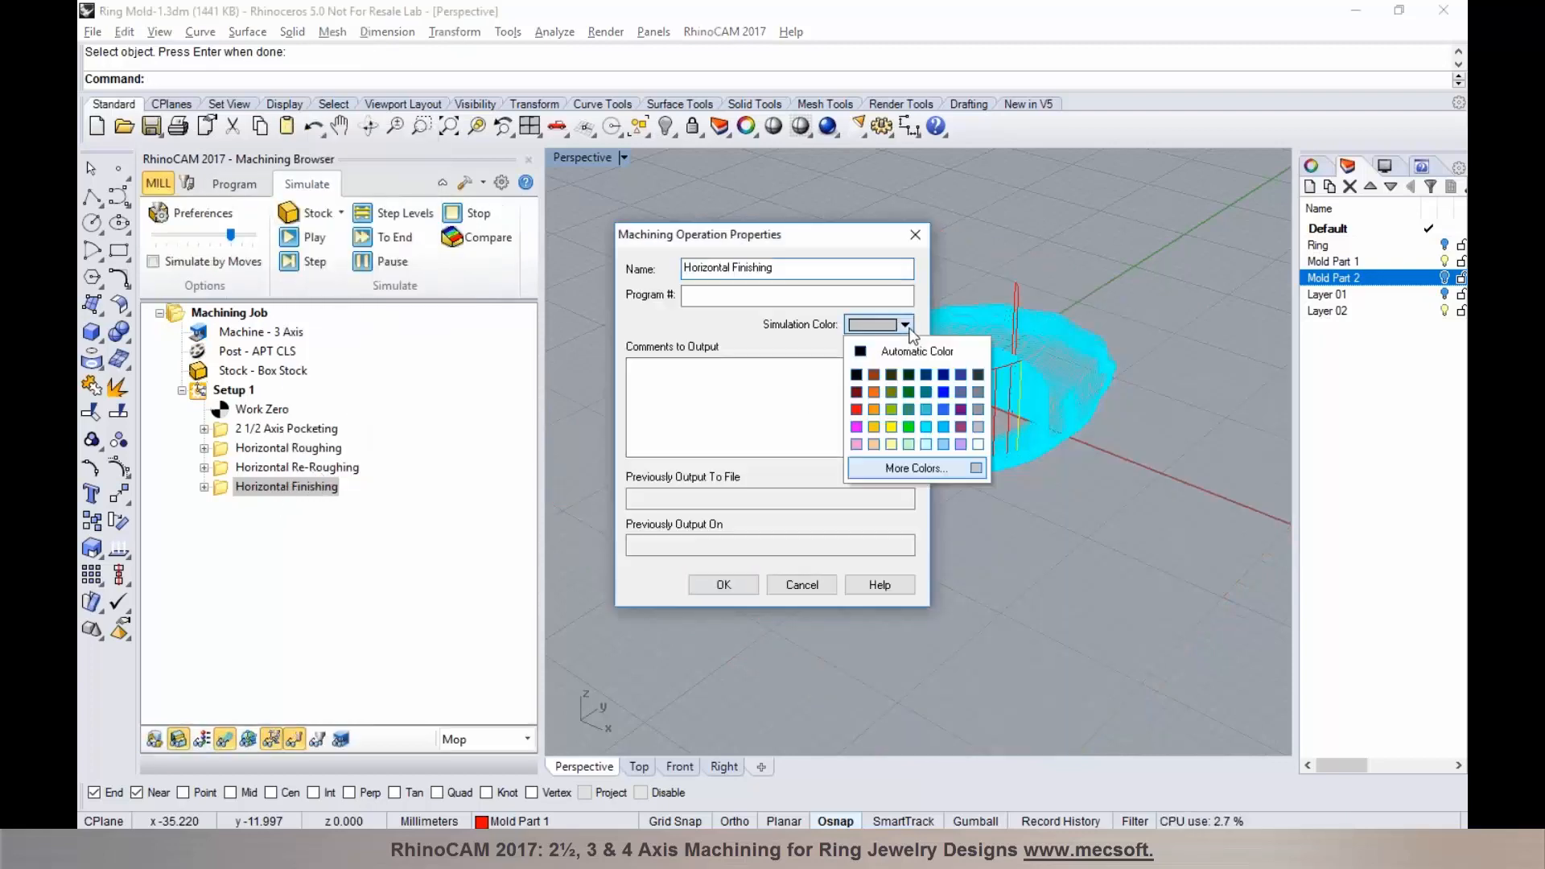
click(874, 427)
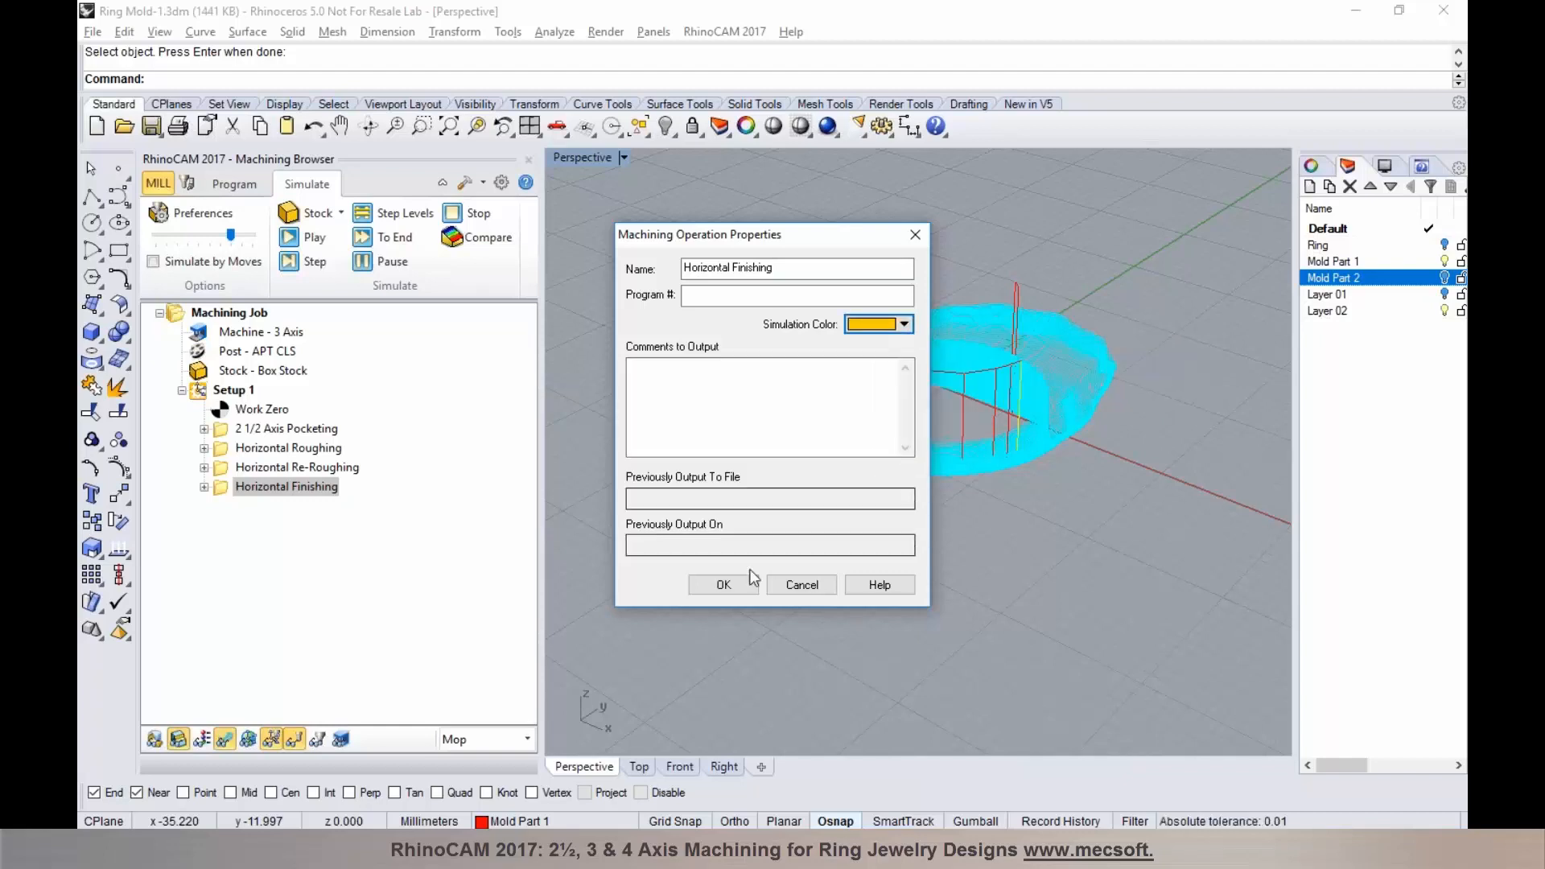
click(906, 326)
click(907, 393)
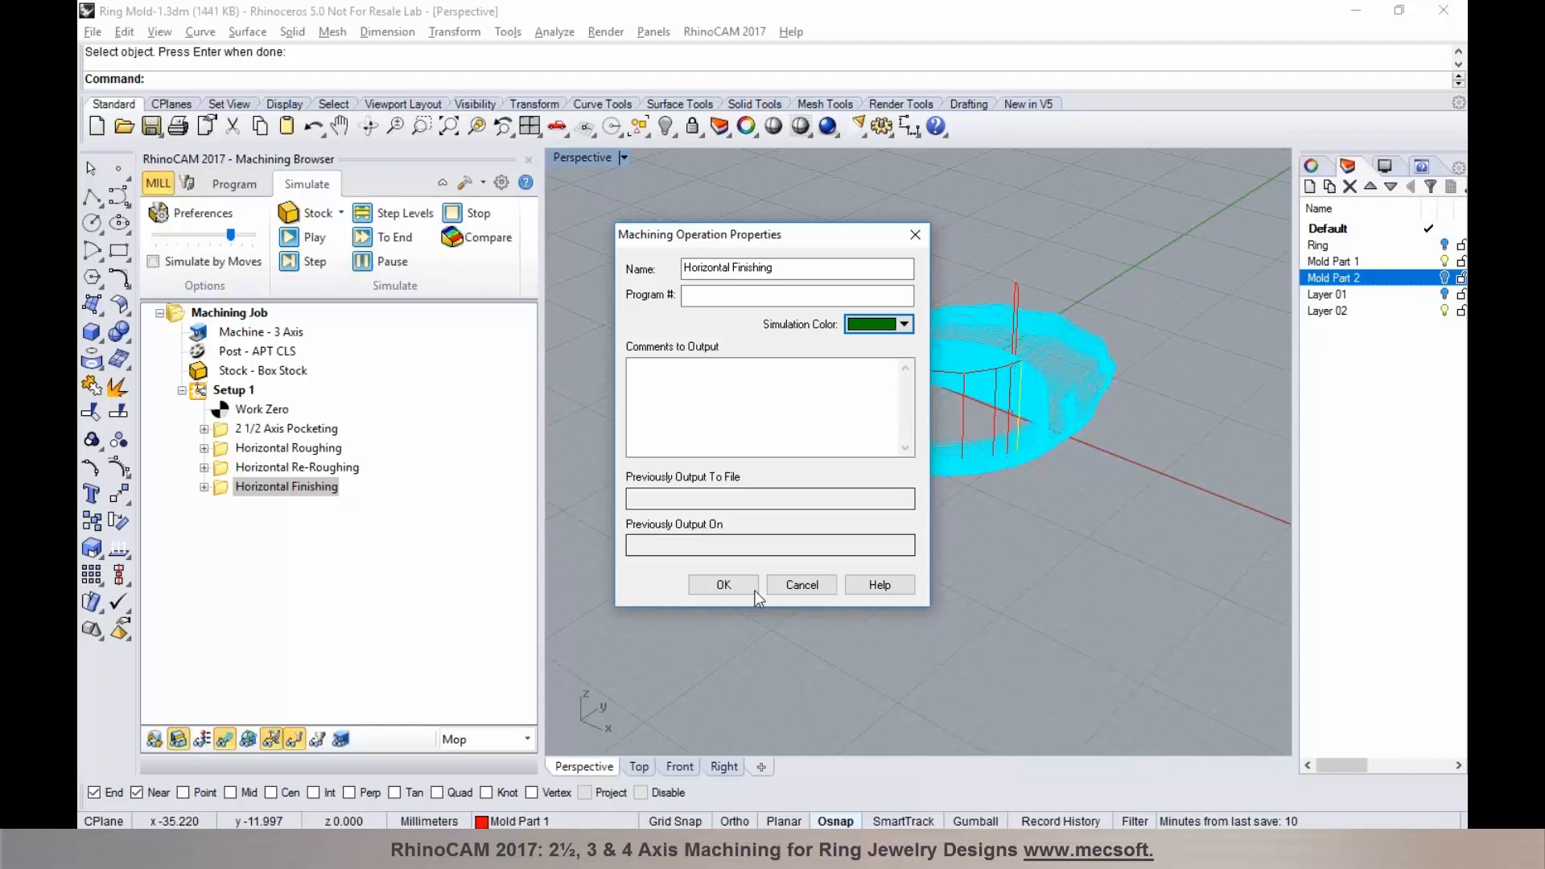
click(737, 586)
Step: Simulate the Horizontal Finishing operation on the stock and inspect the ring cavity and sprue channel for leftover material
click(310, 236)
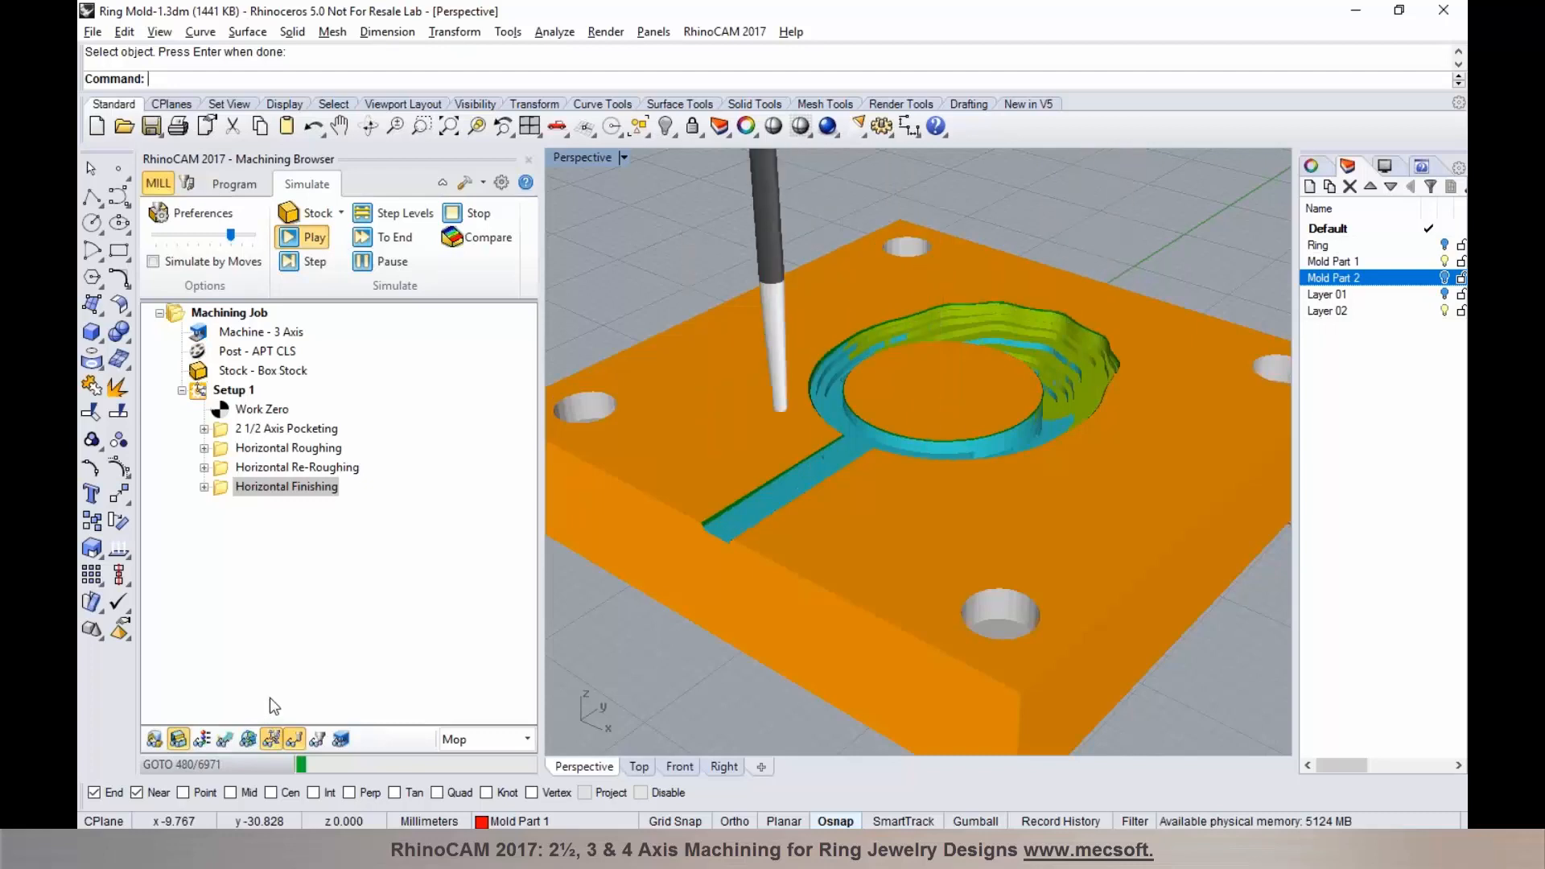
scroll(1061, 301, up, 3)
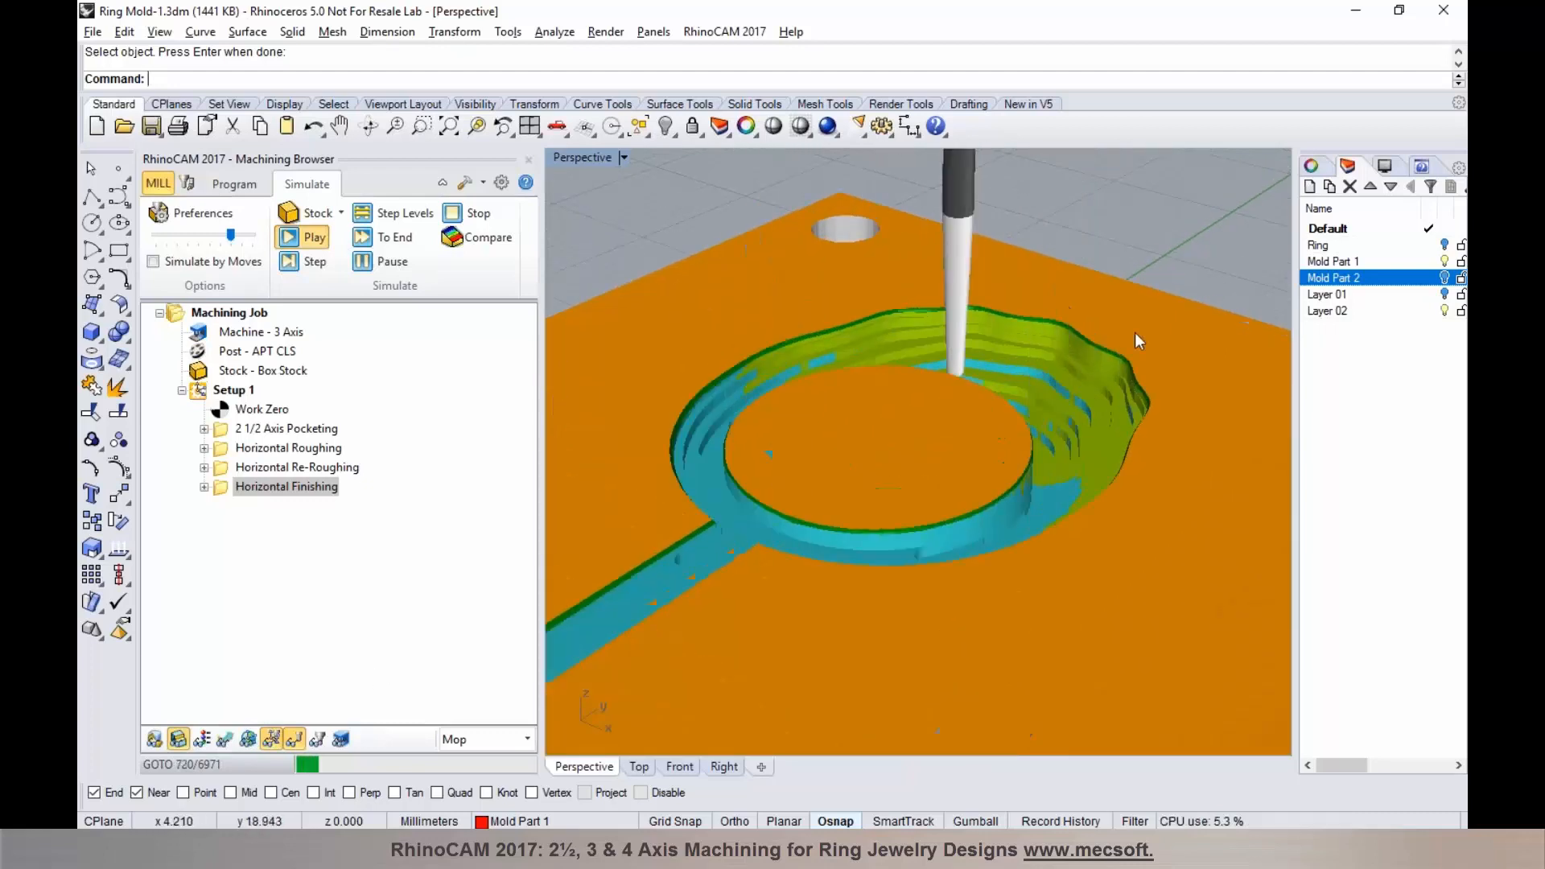
scroll(1134, 331, down, 3)
right_drag(935, 442, 898, 422)
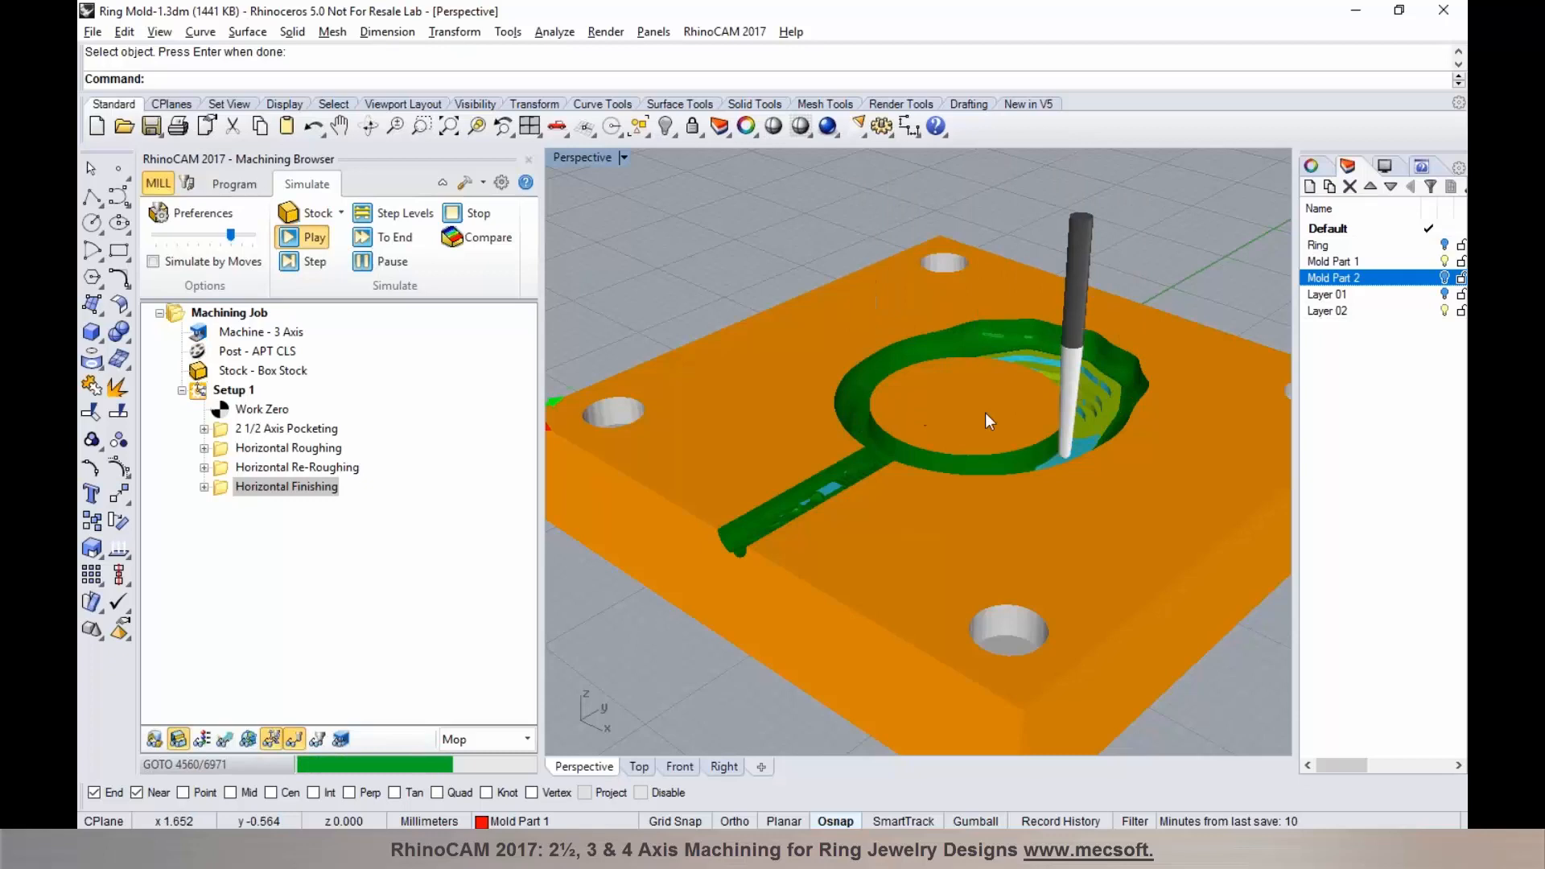
mouse_move(927, 393)
right_down()
mouse_move(959, 418)
mouse_move(916, 386)
right_up()
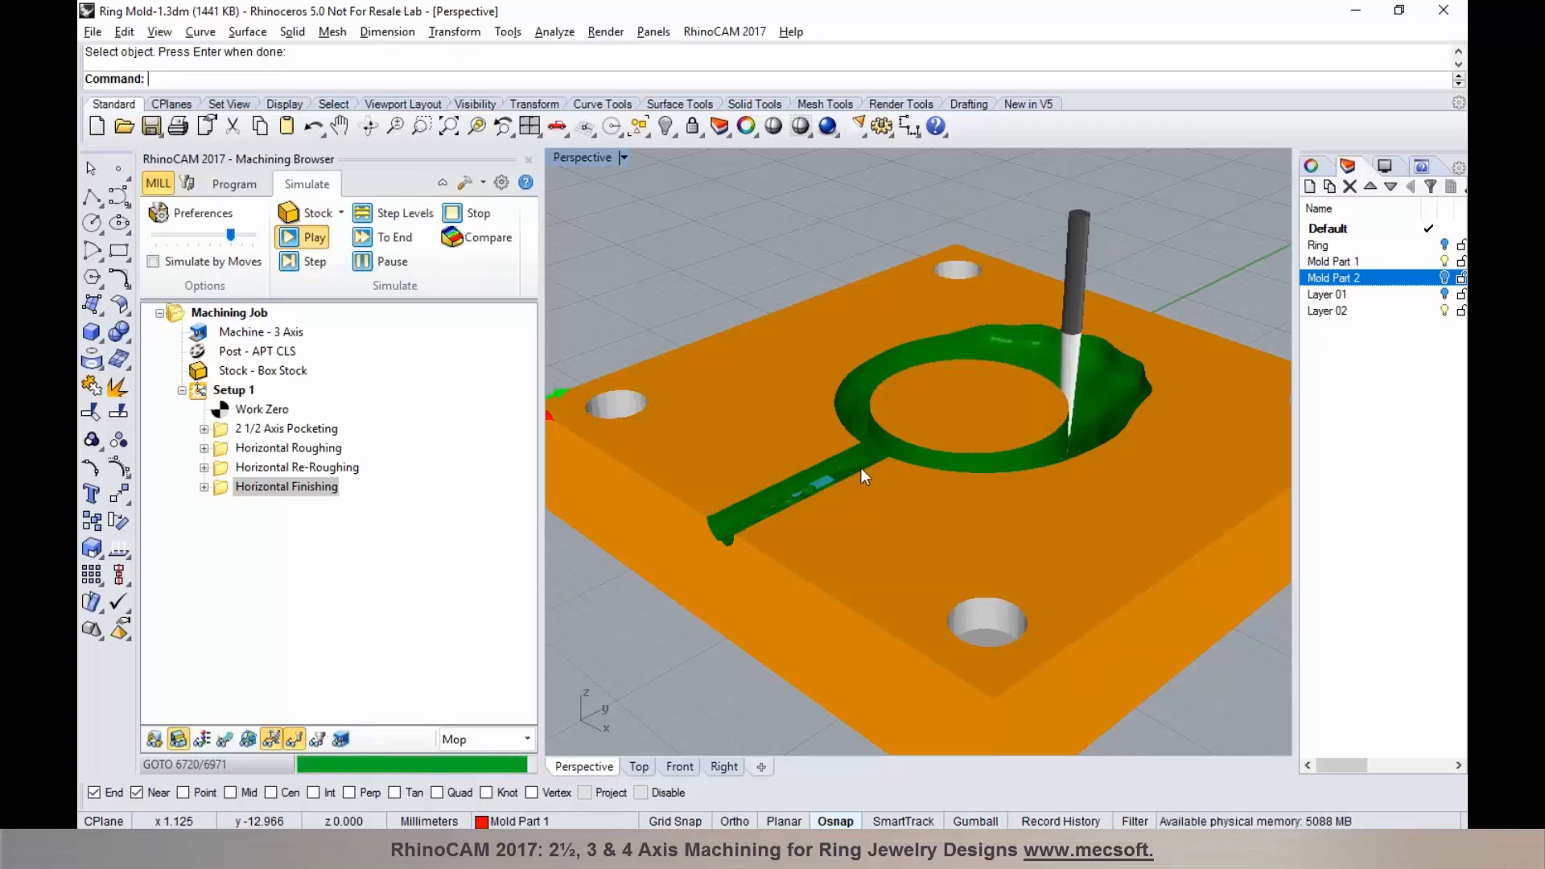
mouse_move(873, 438)
right_down()
mouse_move(887, 447)
mouse_move(898, 428)
right_up()
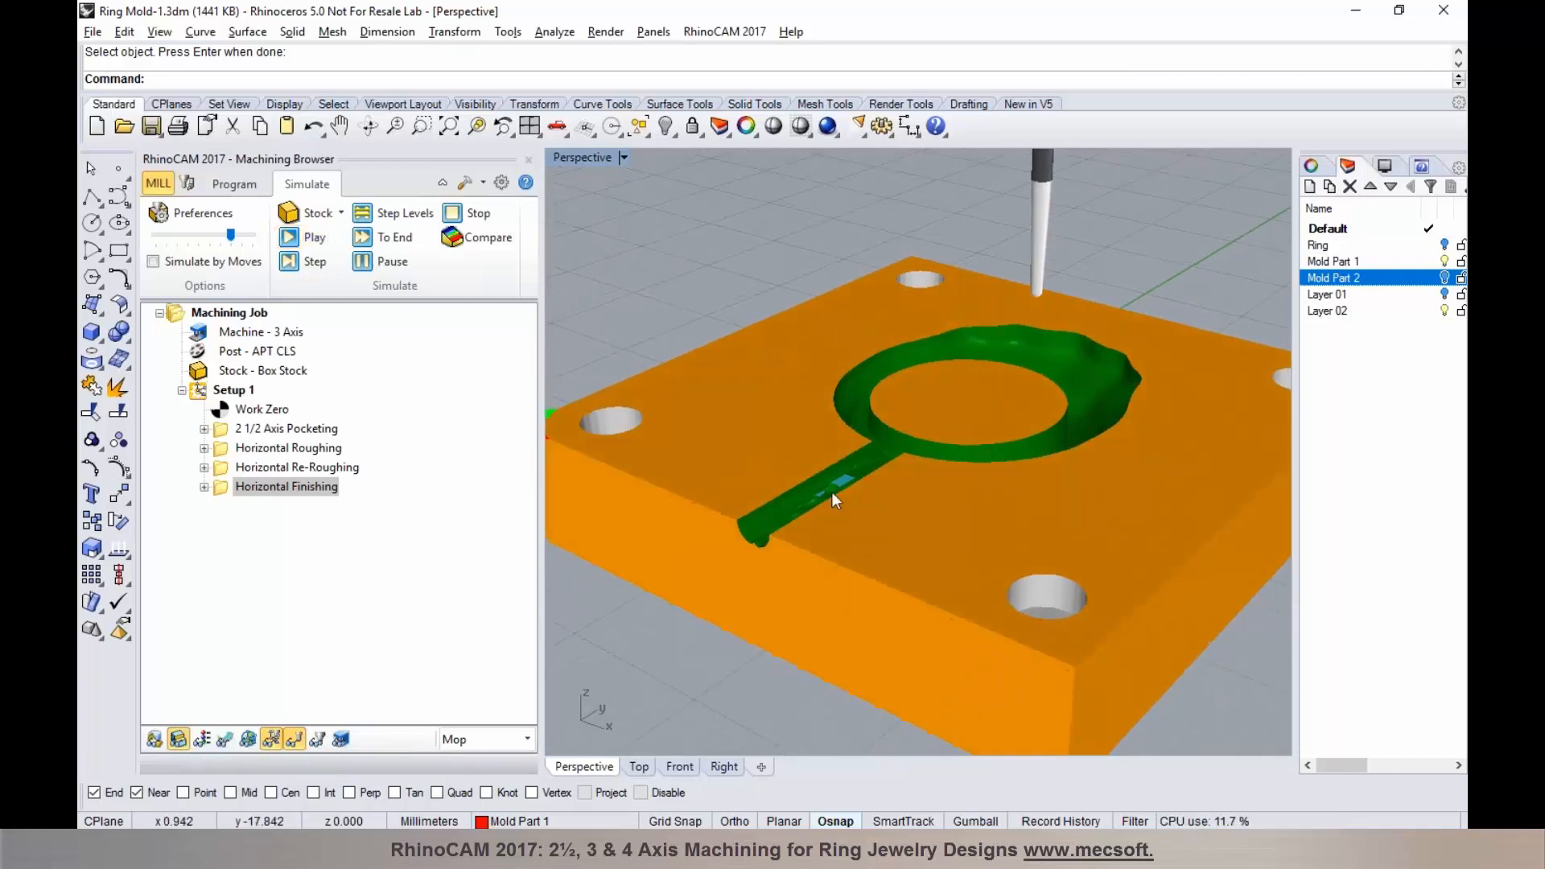
Step: Create a 3 axis Parallel Finishing operation using the Taper 0.5 x 2 Deg tool, with its stepover defined as a percentage of tool diameter
click(217, 186)
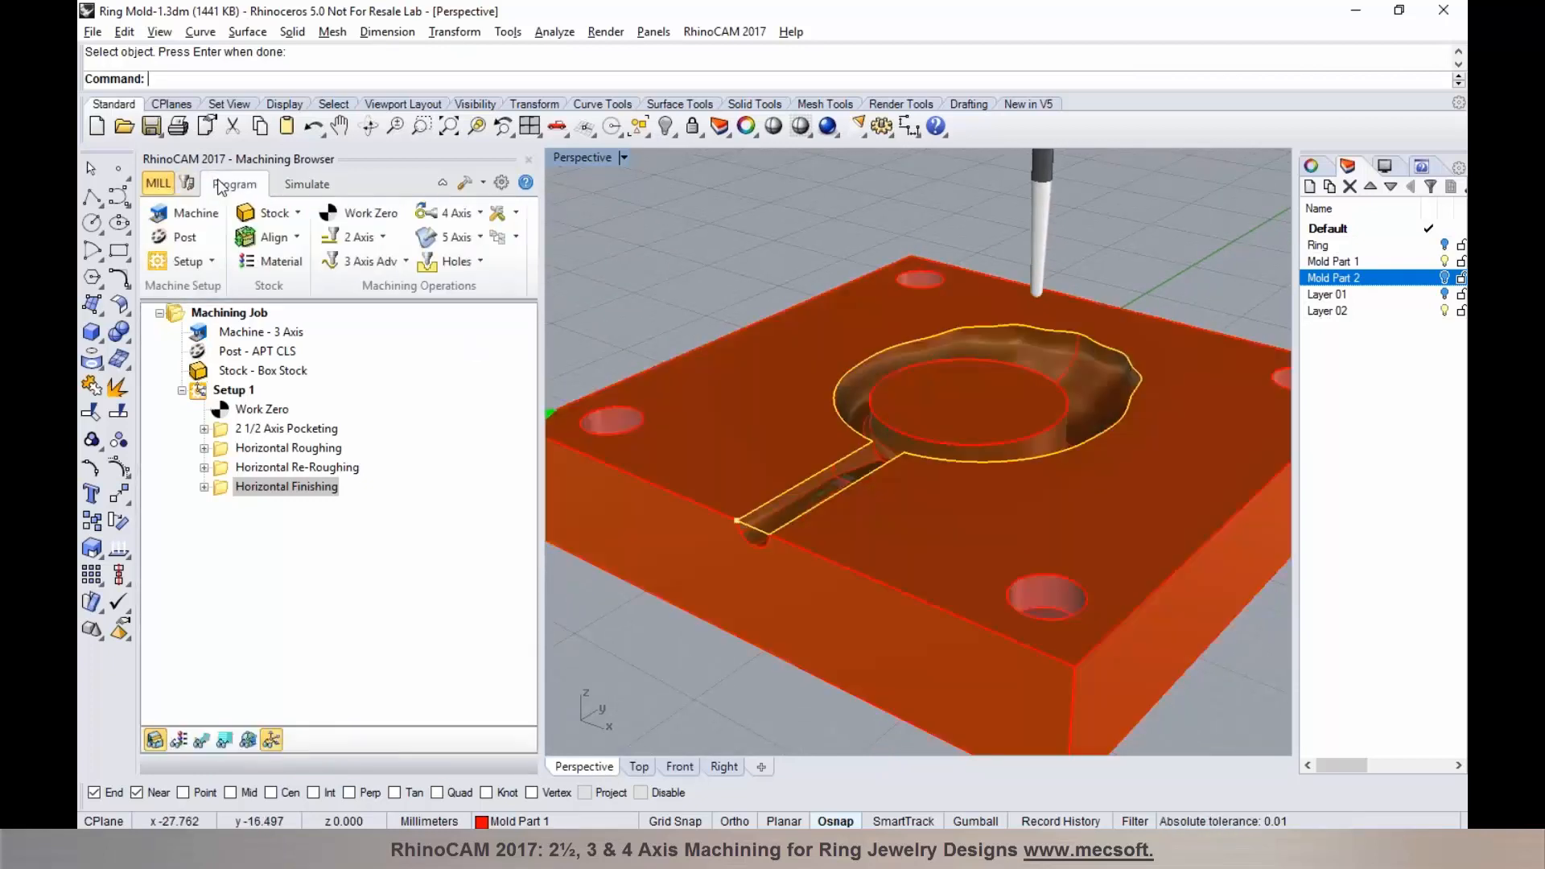
click(394, 259)
click(358, 380)
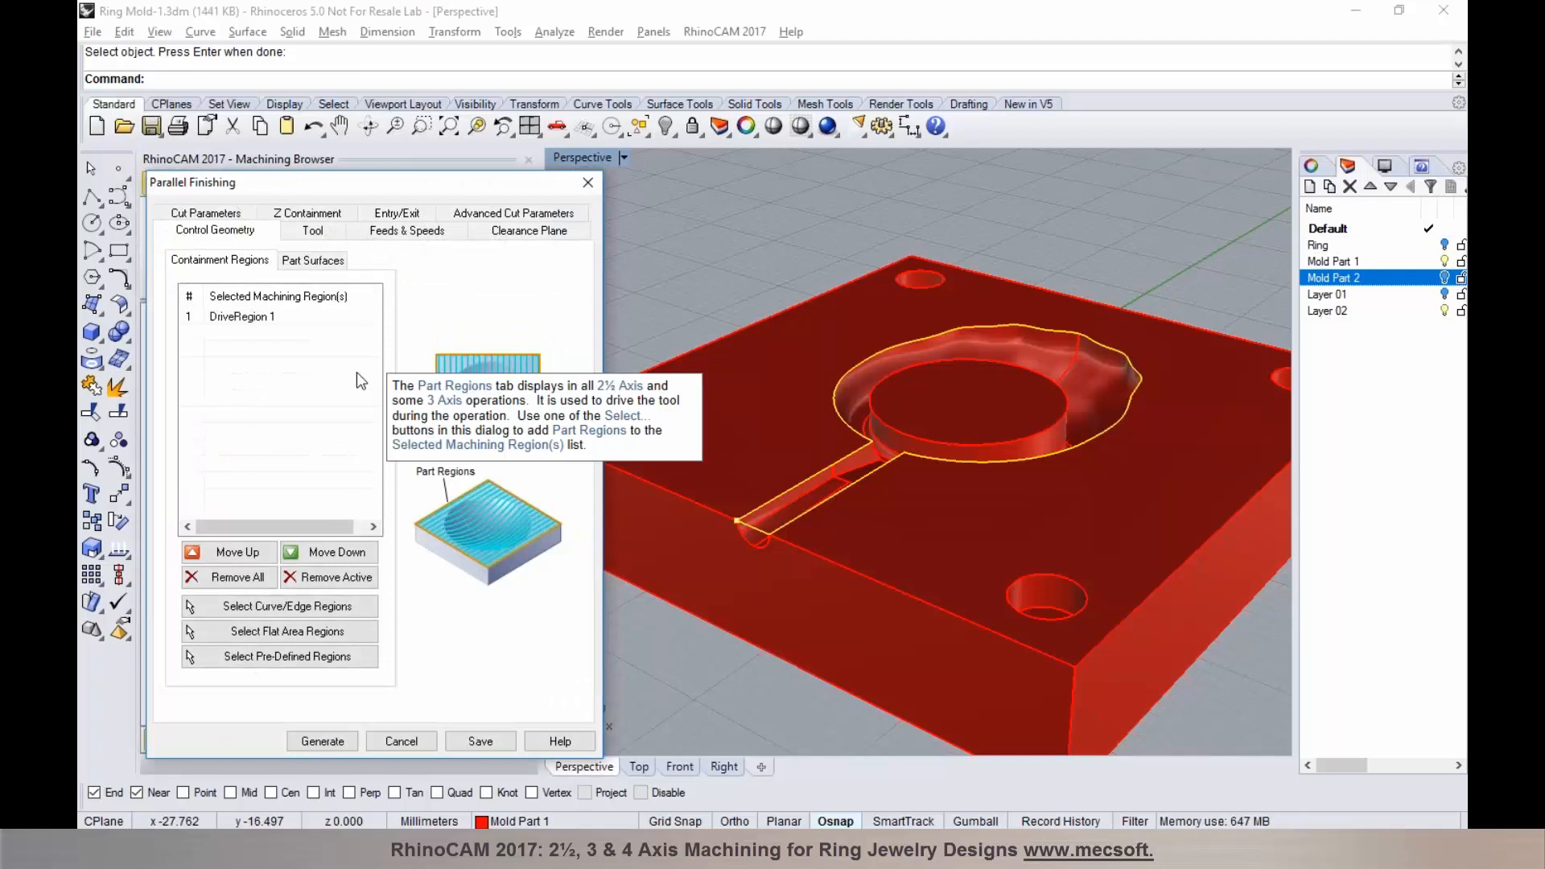
click(330, 235)
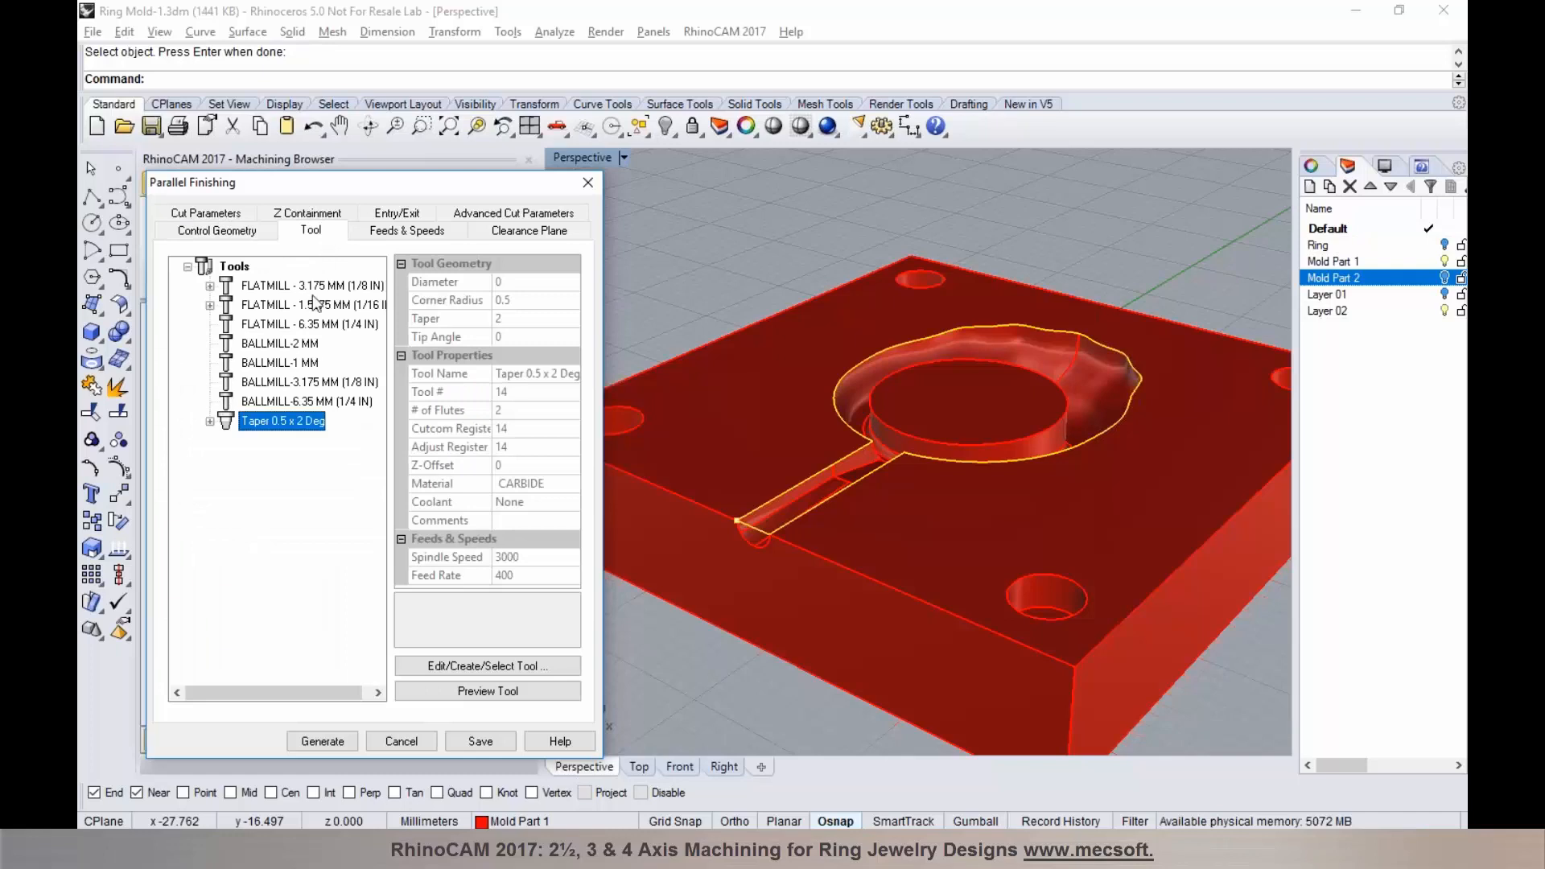
click(229, 219)
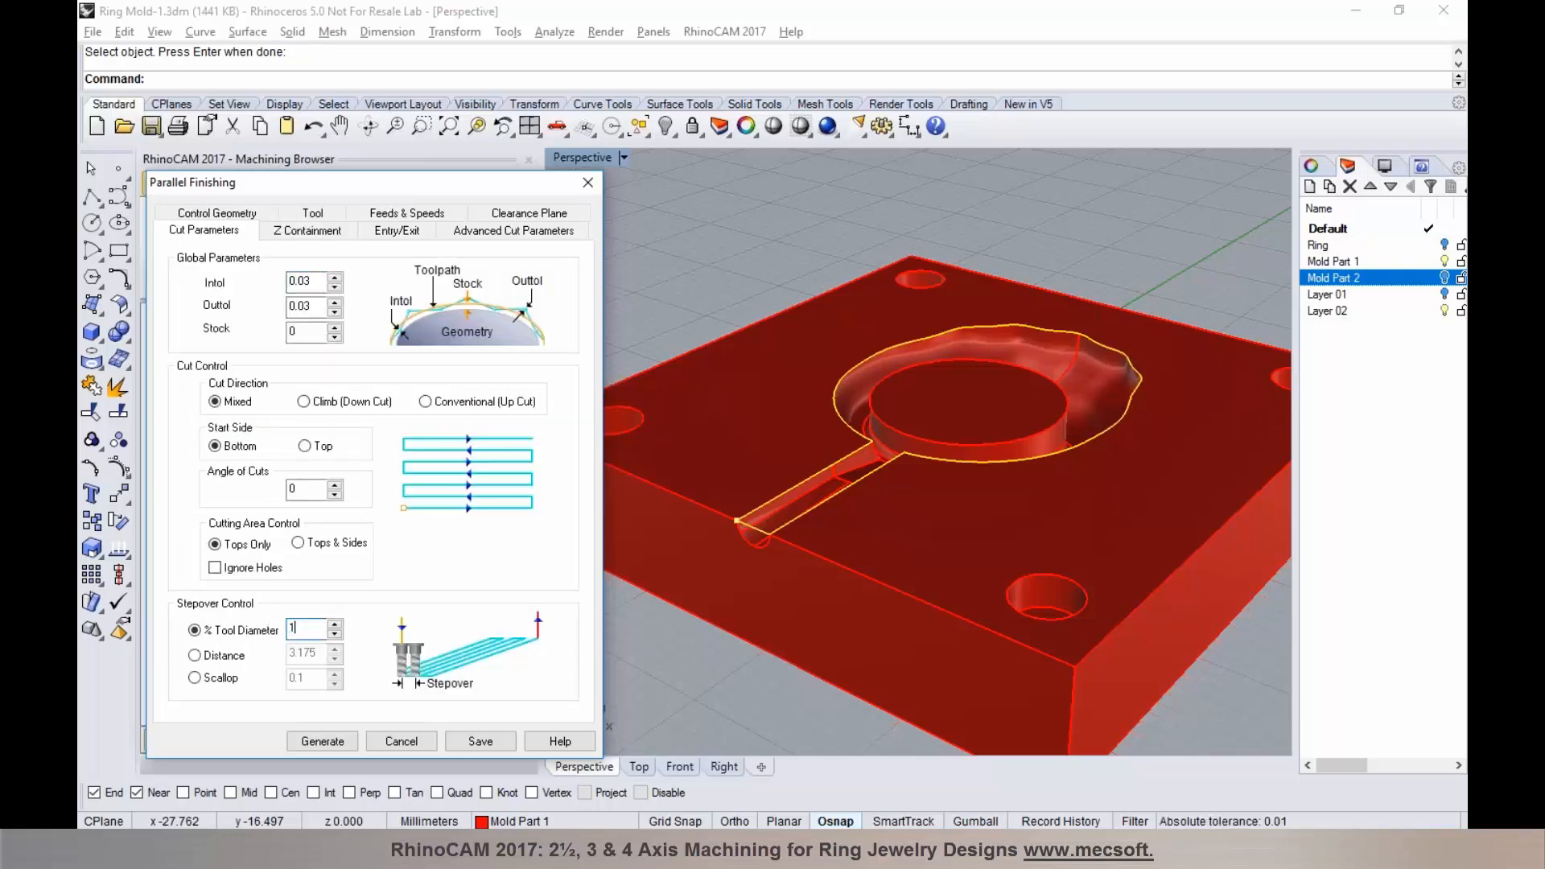
Step: Generate the Parallel Finishing operation and display its toolpath over the ring cavity and sprue channel
click(322, 741)
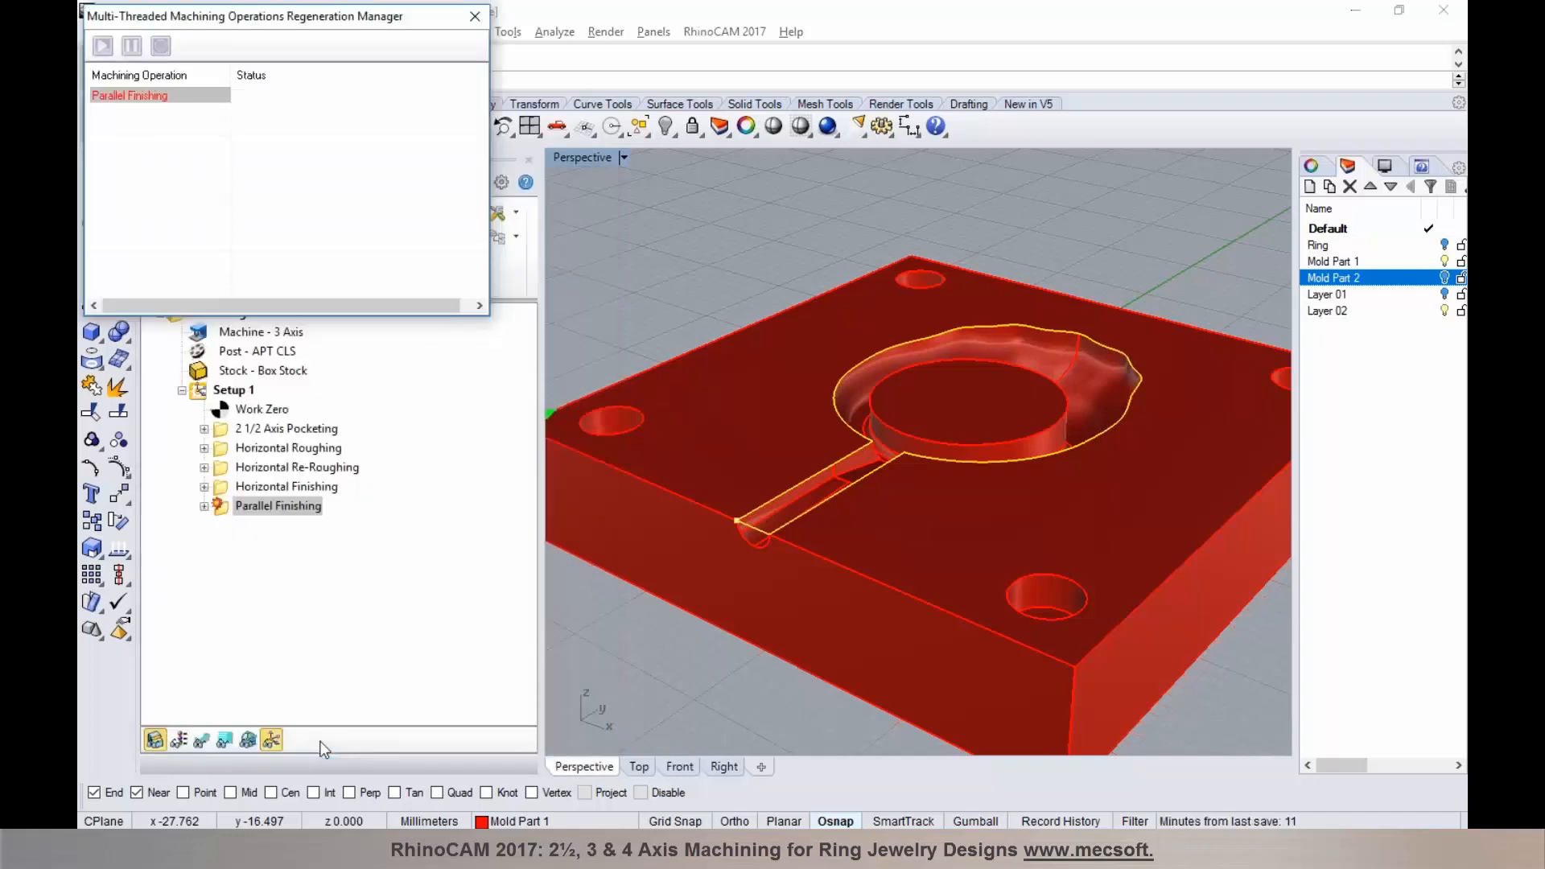
click(201, 741)
mouse_move(838, 488)
right_down()
mouse_move(847, 538)
mouse_move(834, 496)
right_up()
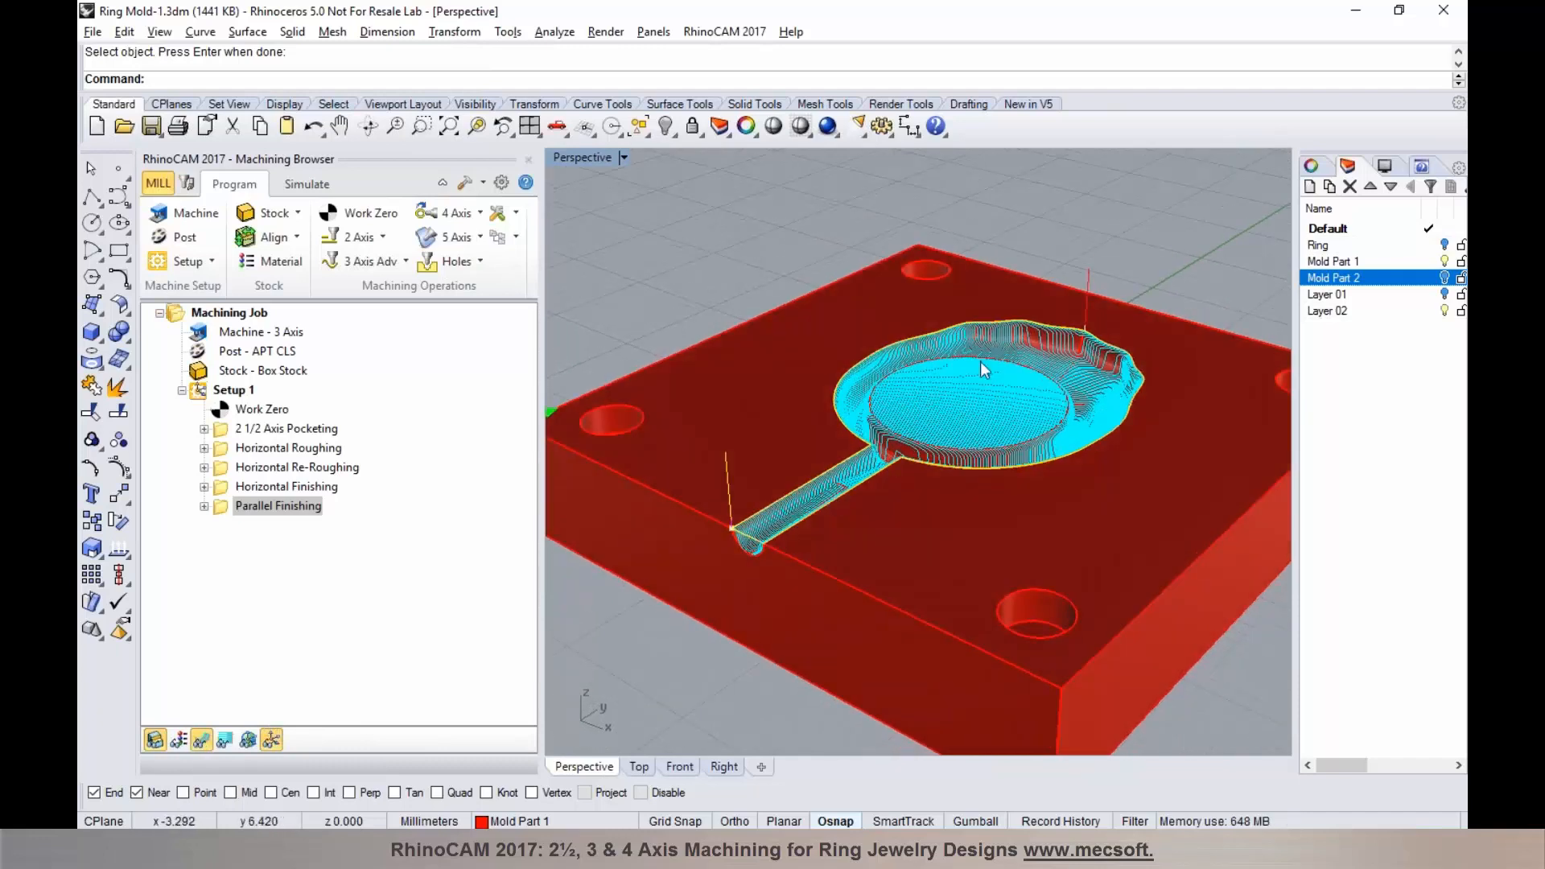
Step: Edit the Parallel Finishing operation and add the circular curve around the central core as a second containment region
double_click(218, 506)
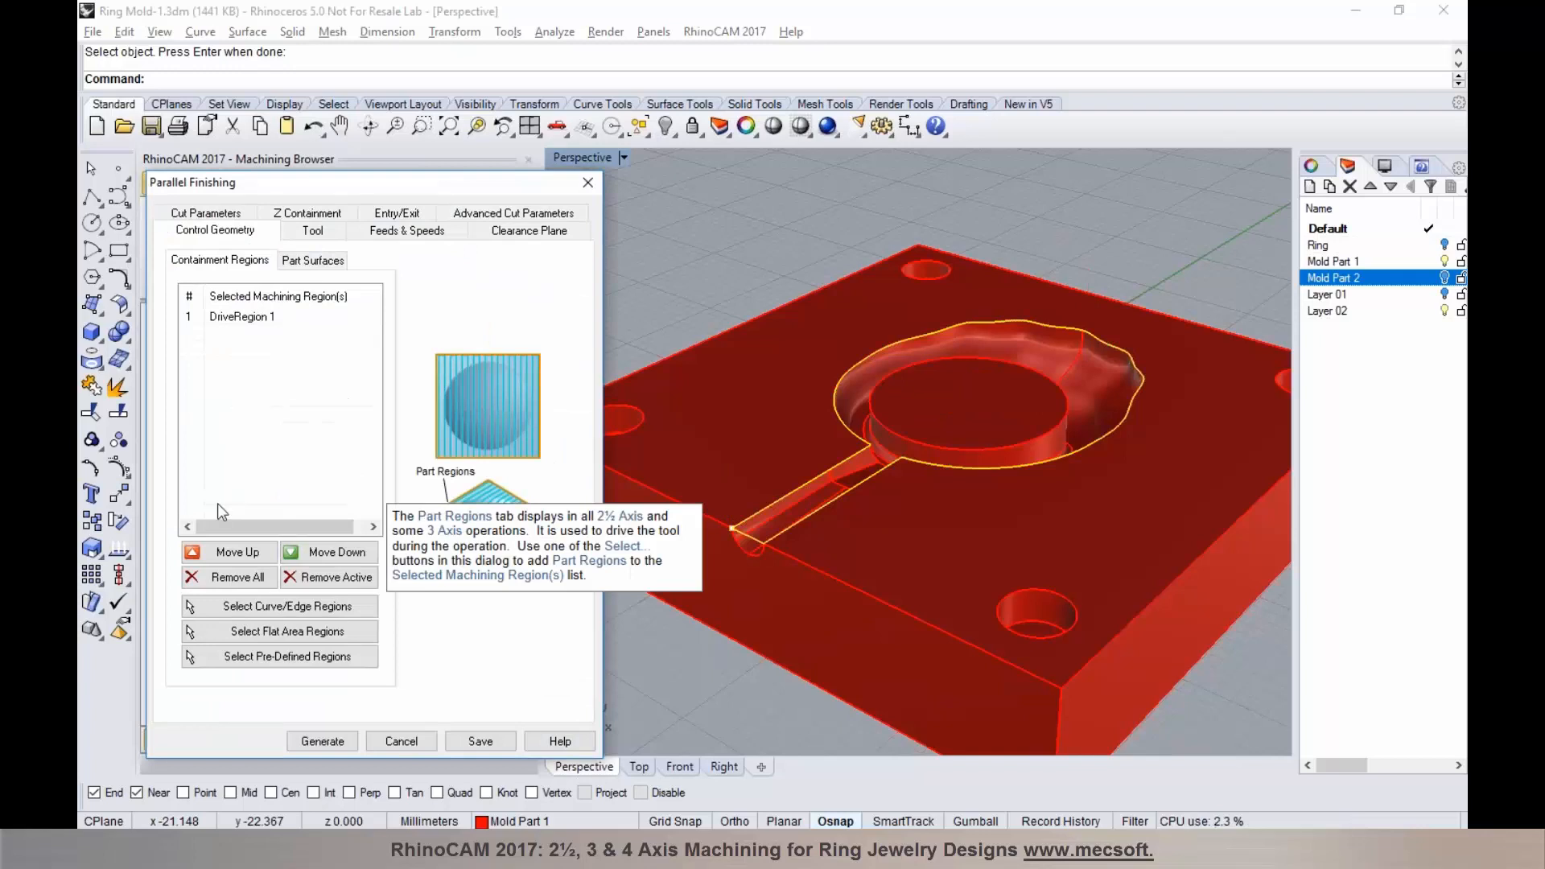
click(251, 609)
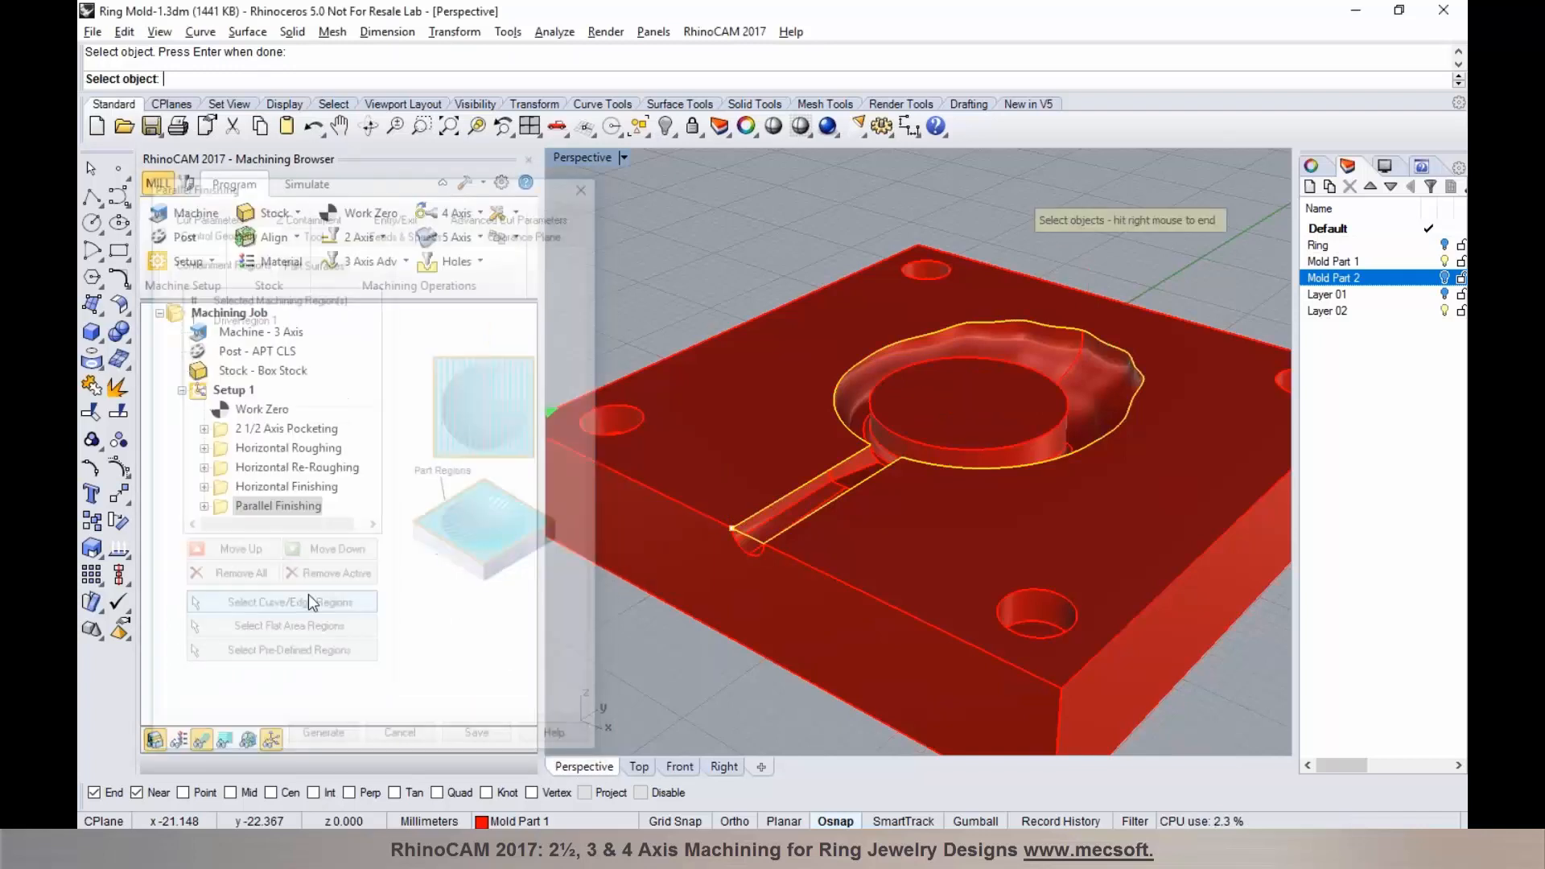
click(916, 442)
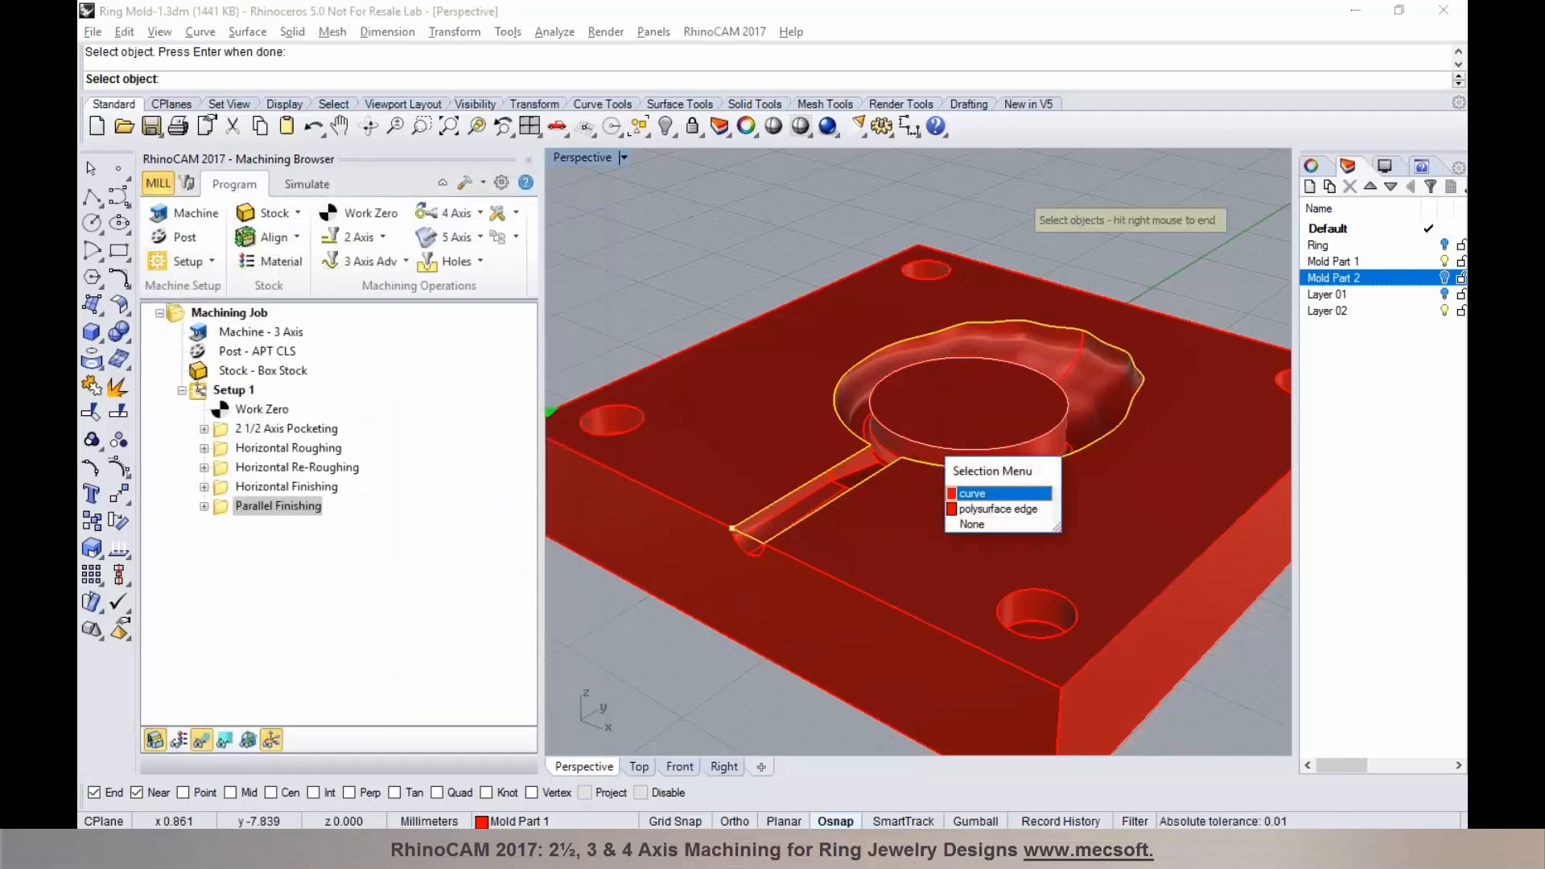
click(961, 492)
right_click(856, 465)
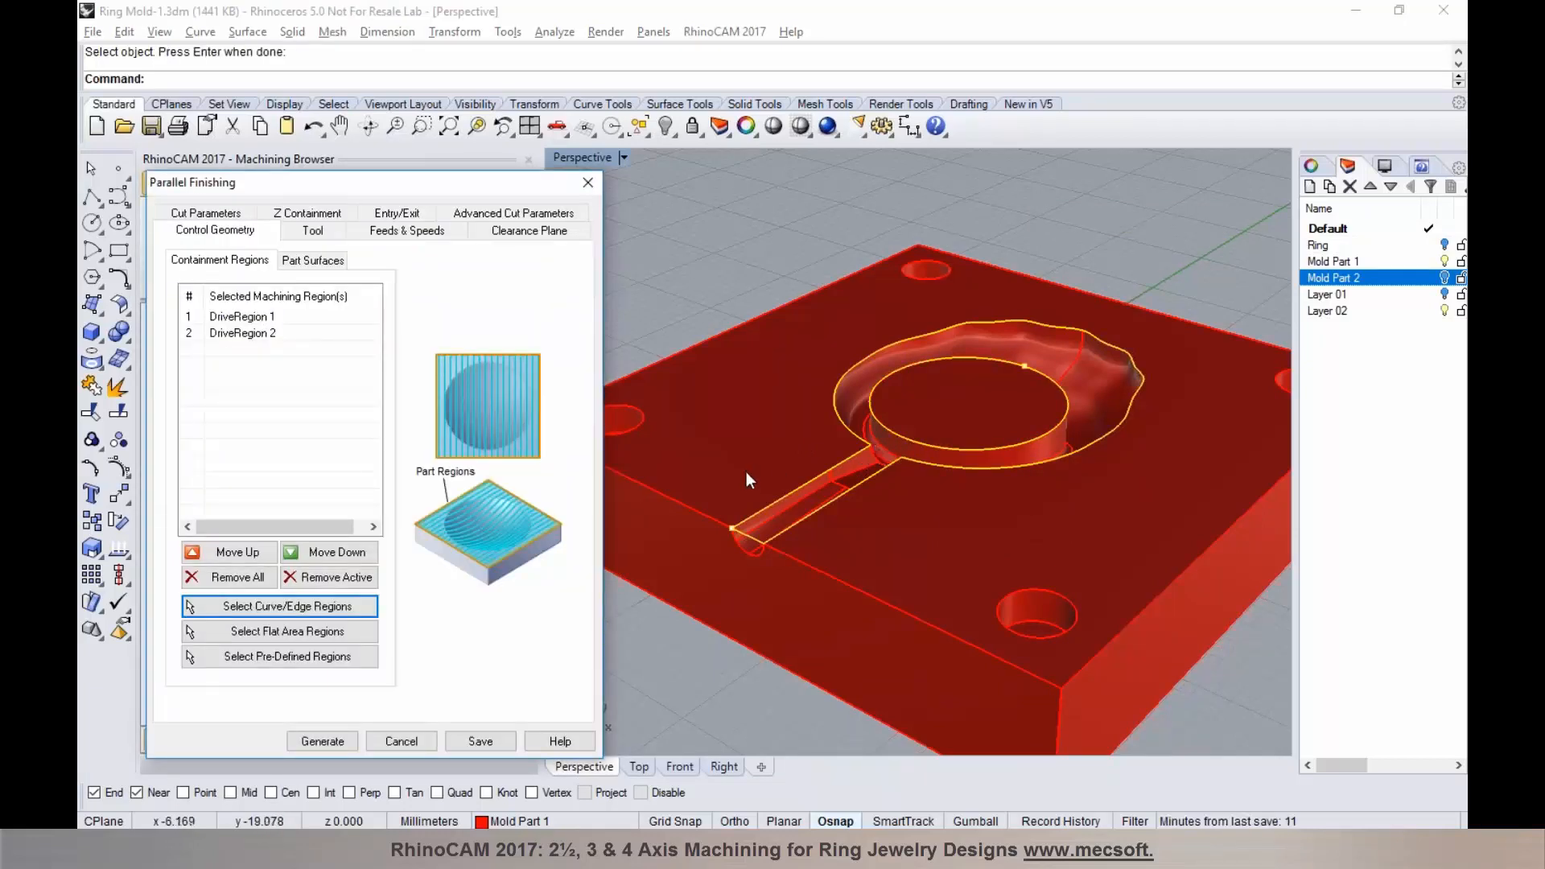
Step: Regenerate the Parallel Finishing operation with both containment regions and simulate its material removal in the ring cavity and sprue channel
click(354, 739)
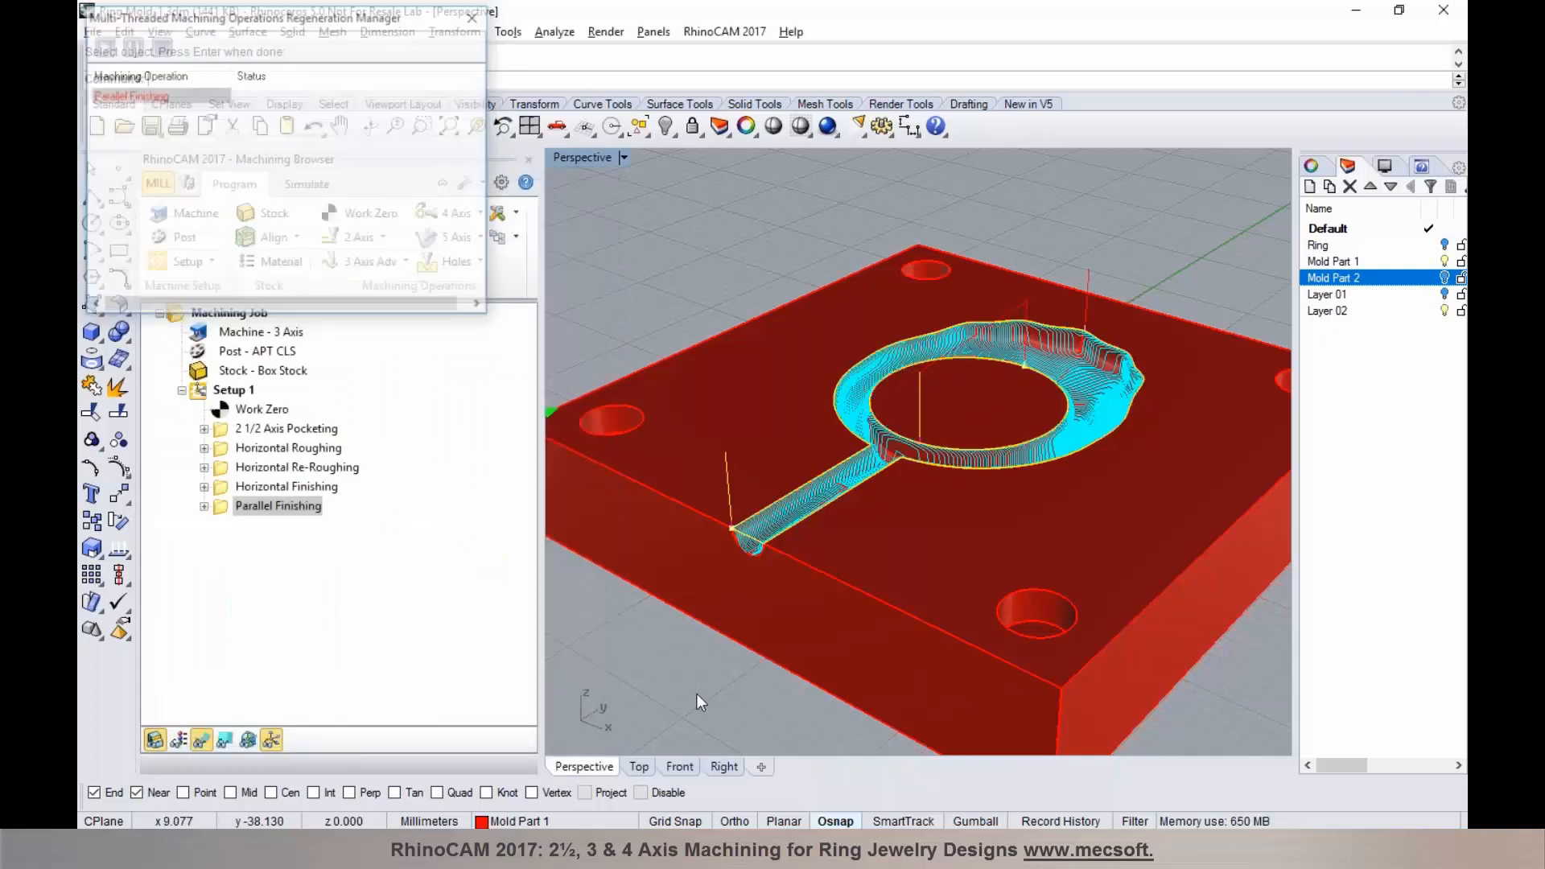
right_drag(911, 452, 876, 430)
click(306, 187)
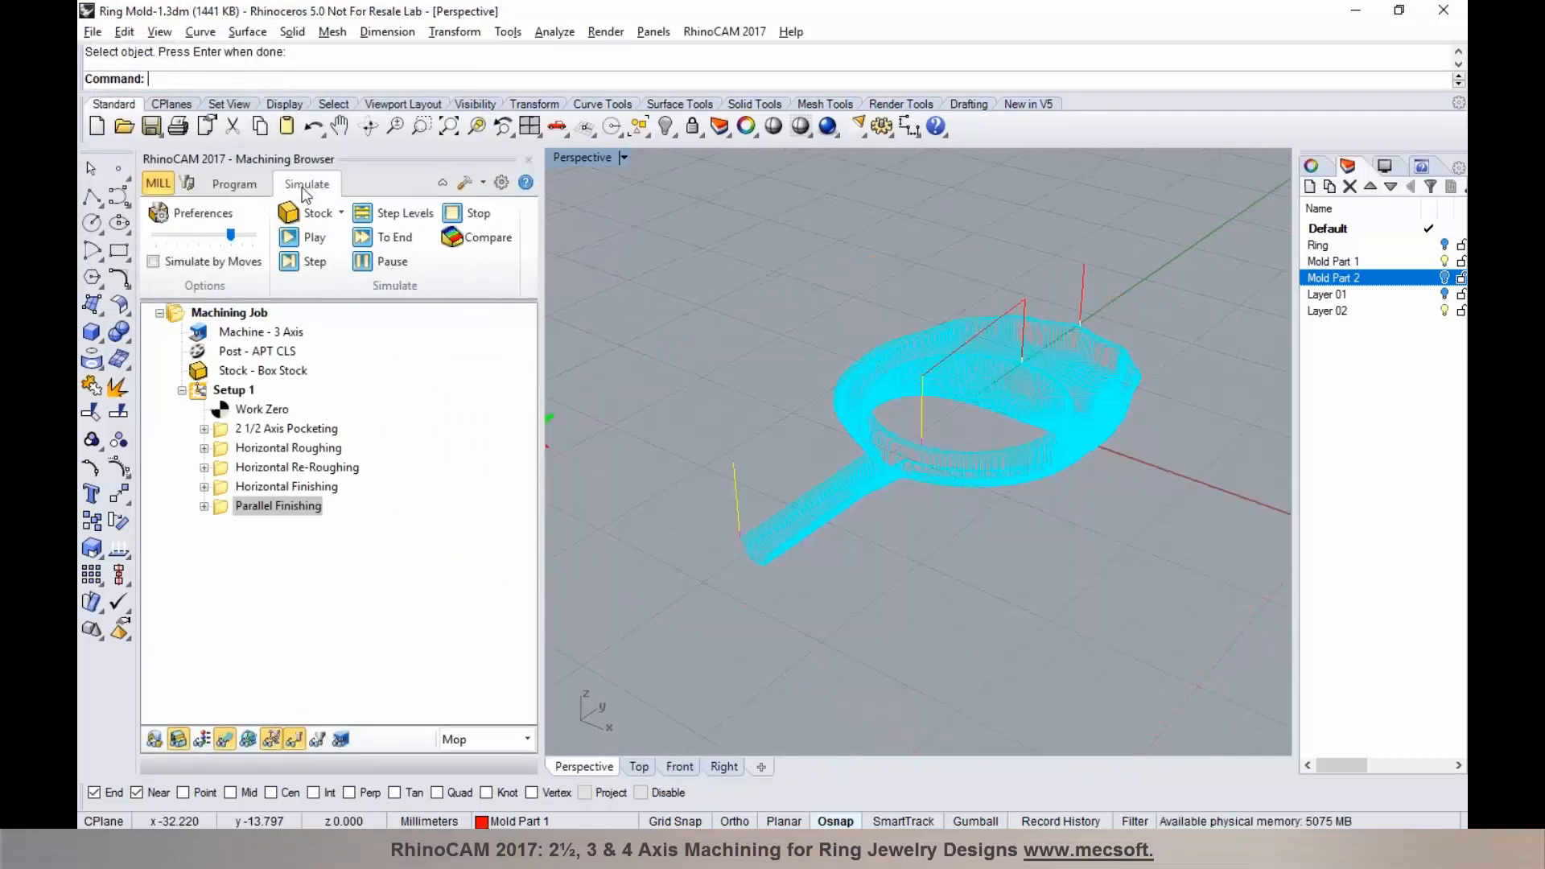
click(289, 238)
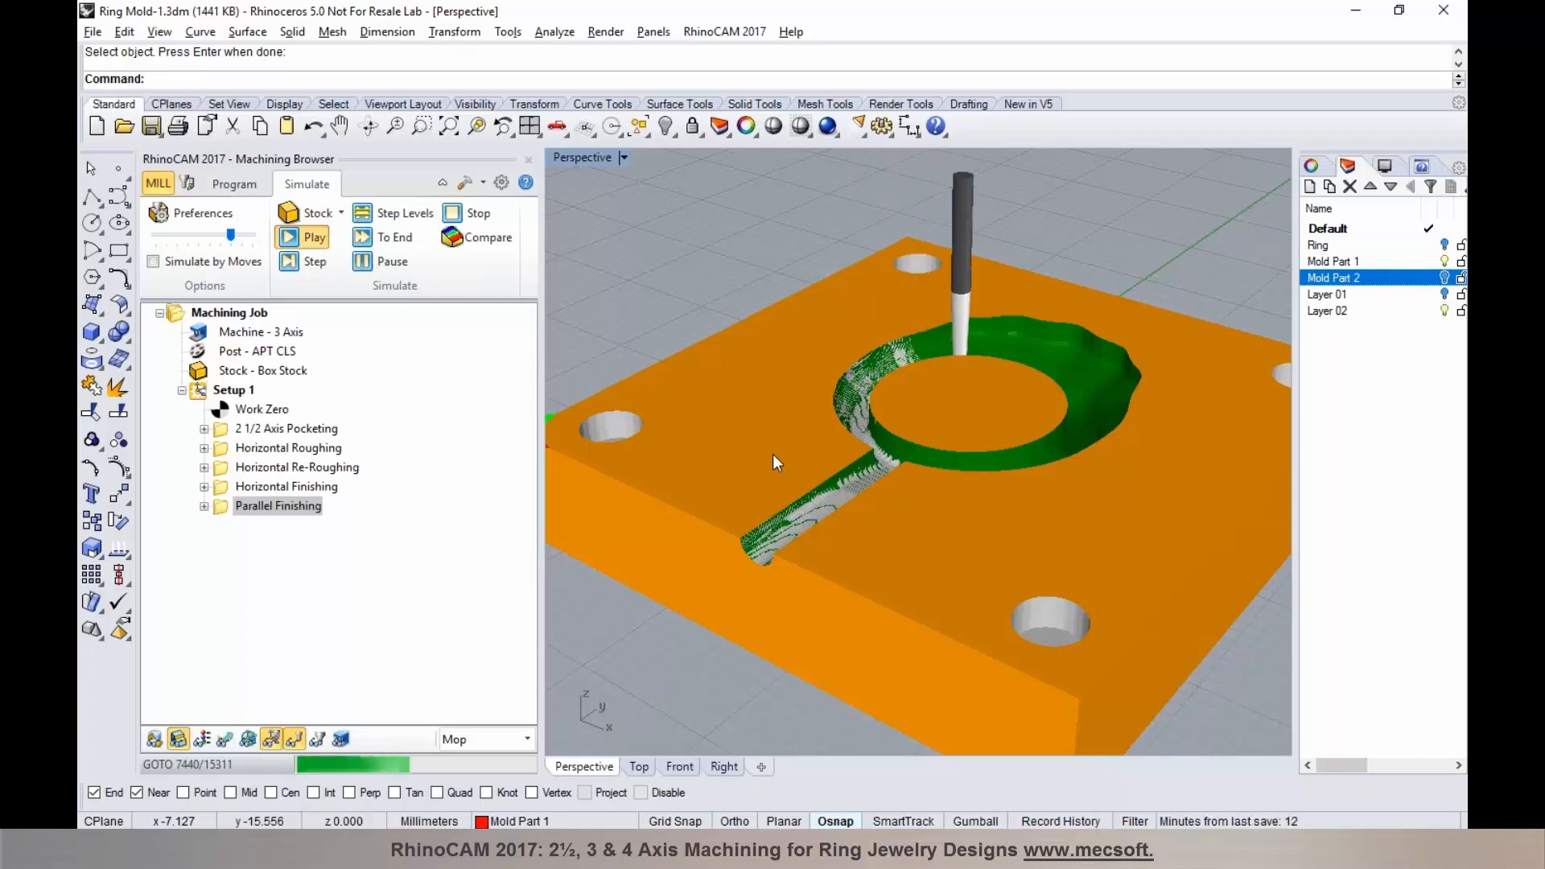
right_drag(976, 426, 904, 493)
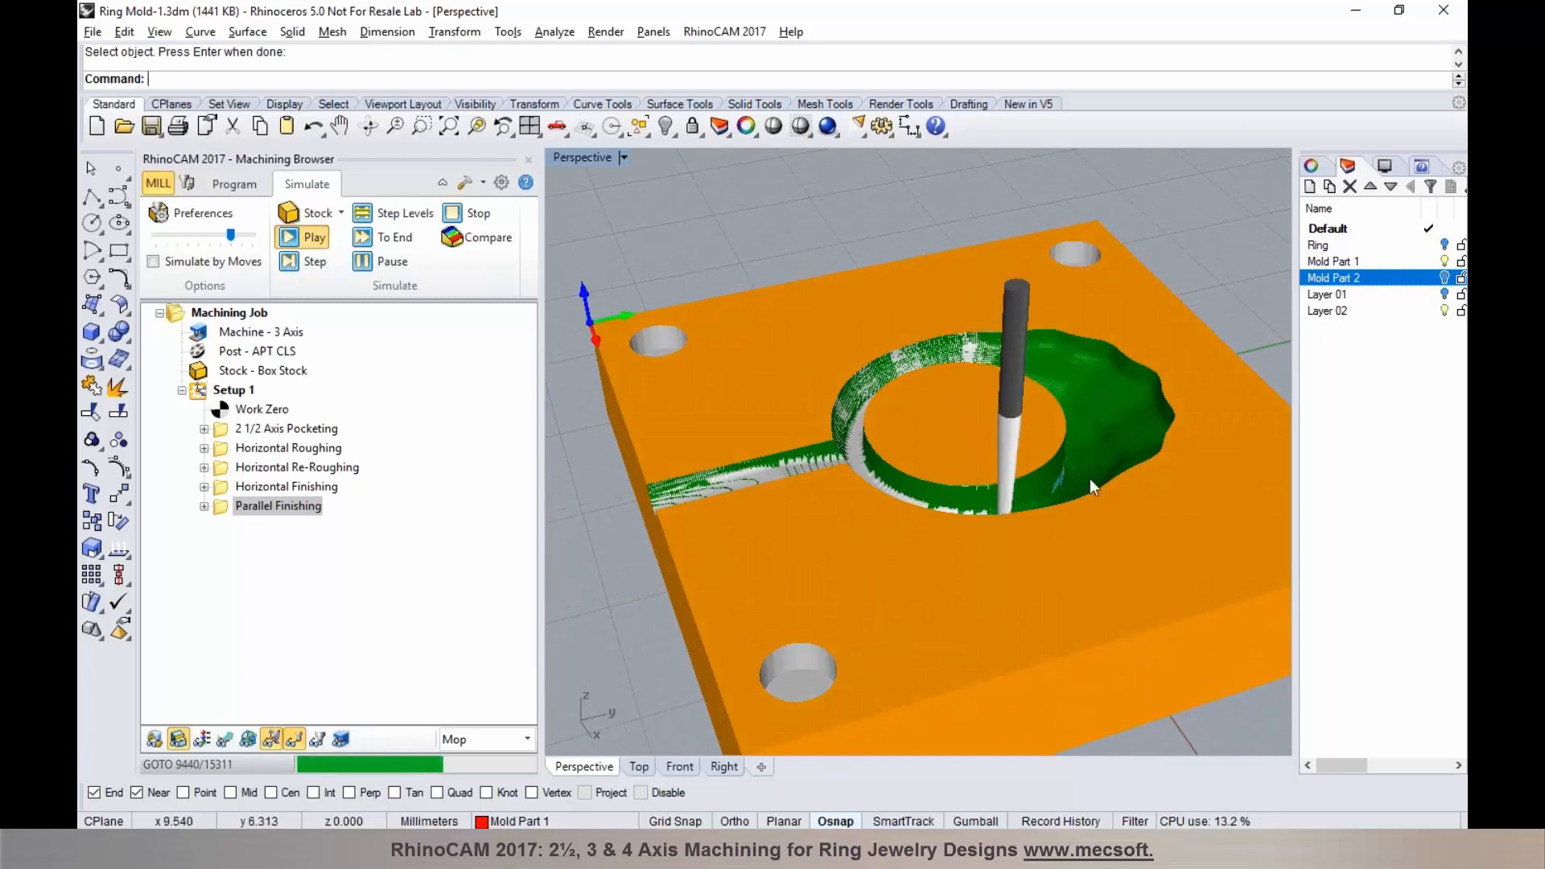
right_drag(989, 418, 1051, 405)
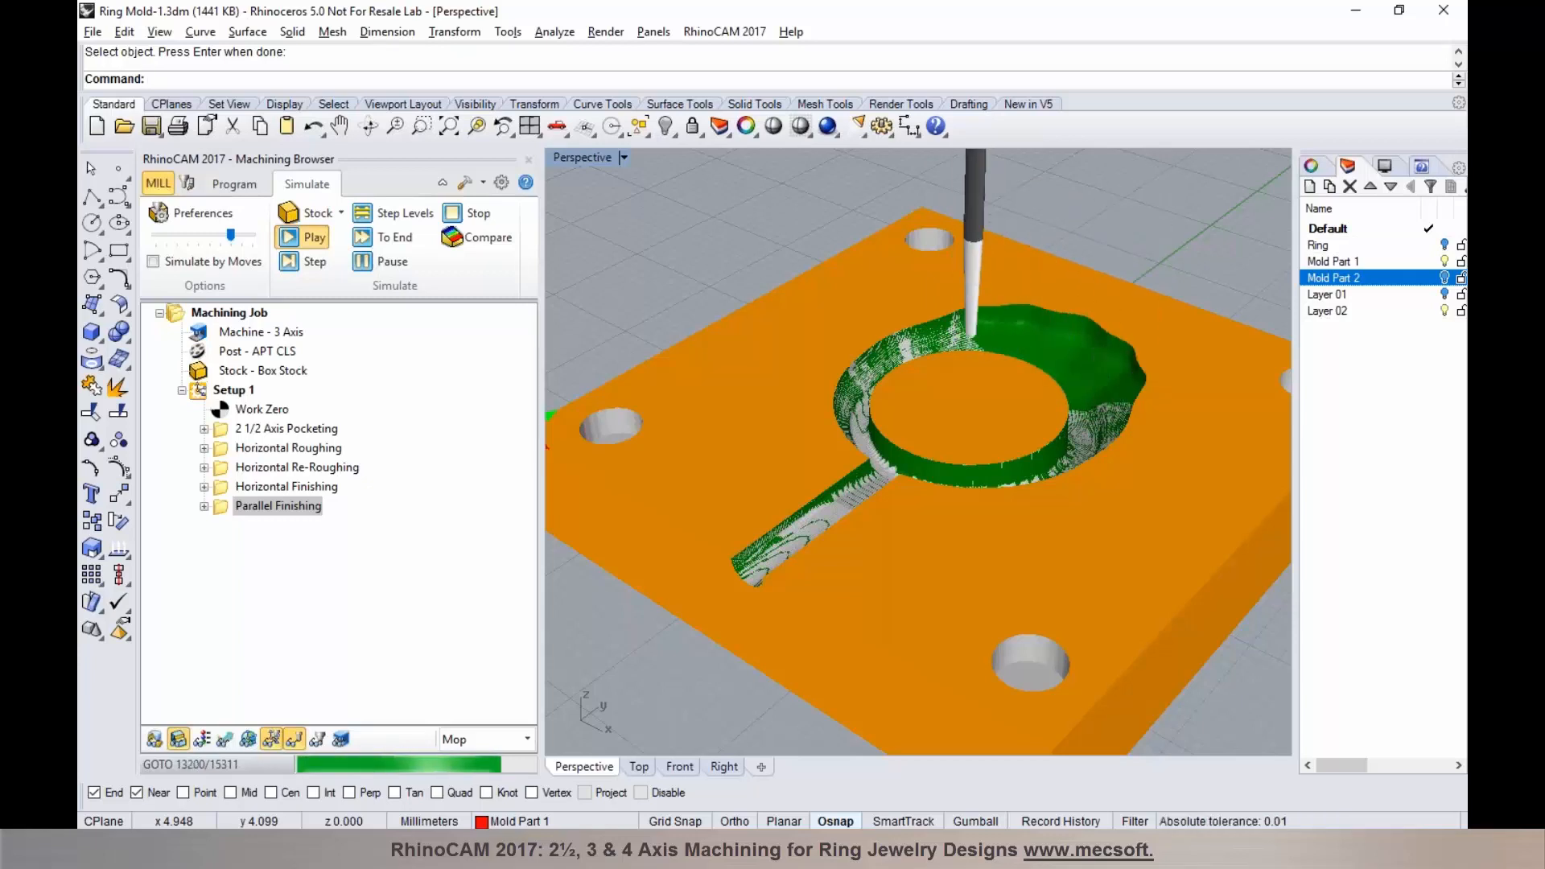
right_drag(1018, 385, 904, 353)
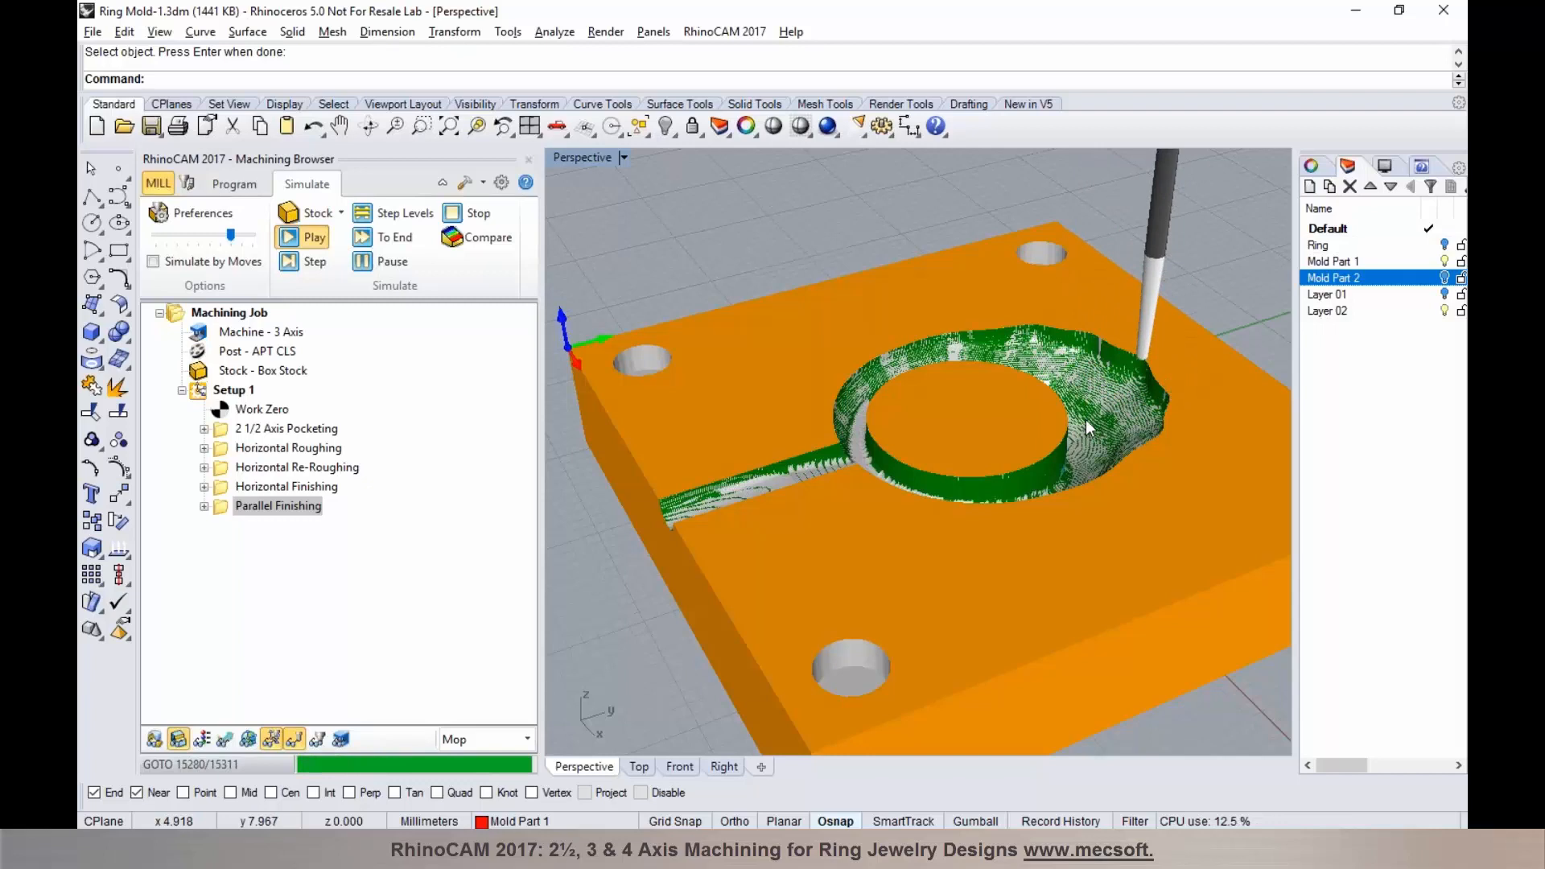
right_drag(1036, 398, 1118, 375)
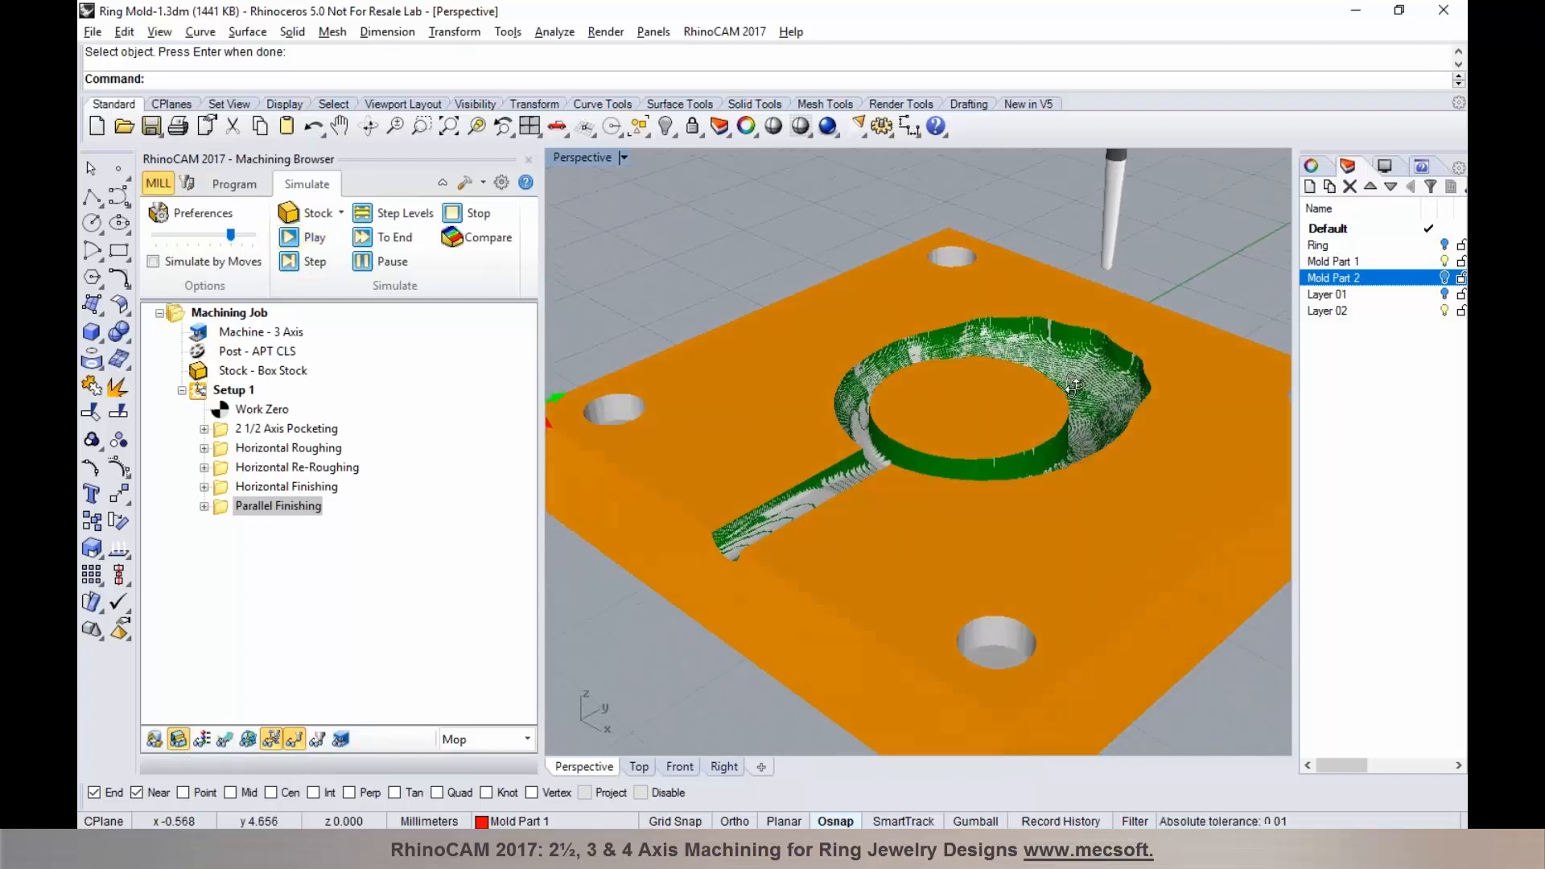
Step: Create and generate a 3 axis Pencil Tracing operation within the two existing containment regions, using the Taper 0.5 x 2 Deg tool
click(232, 184)
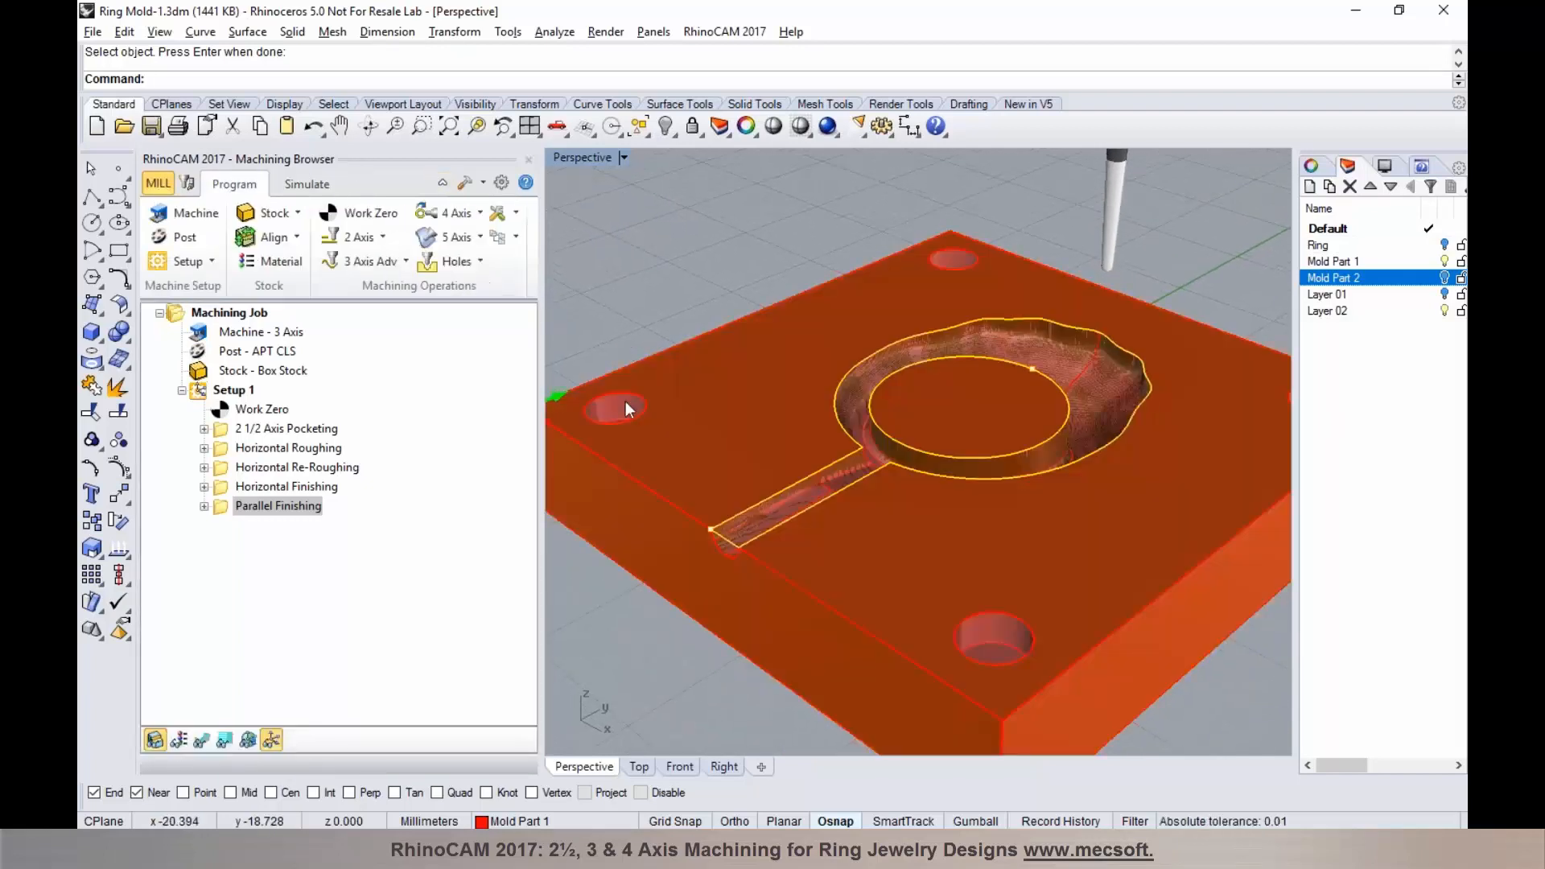
click(403, 264)
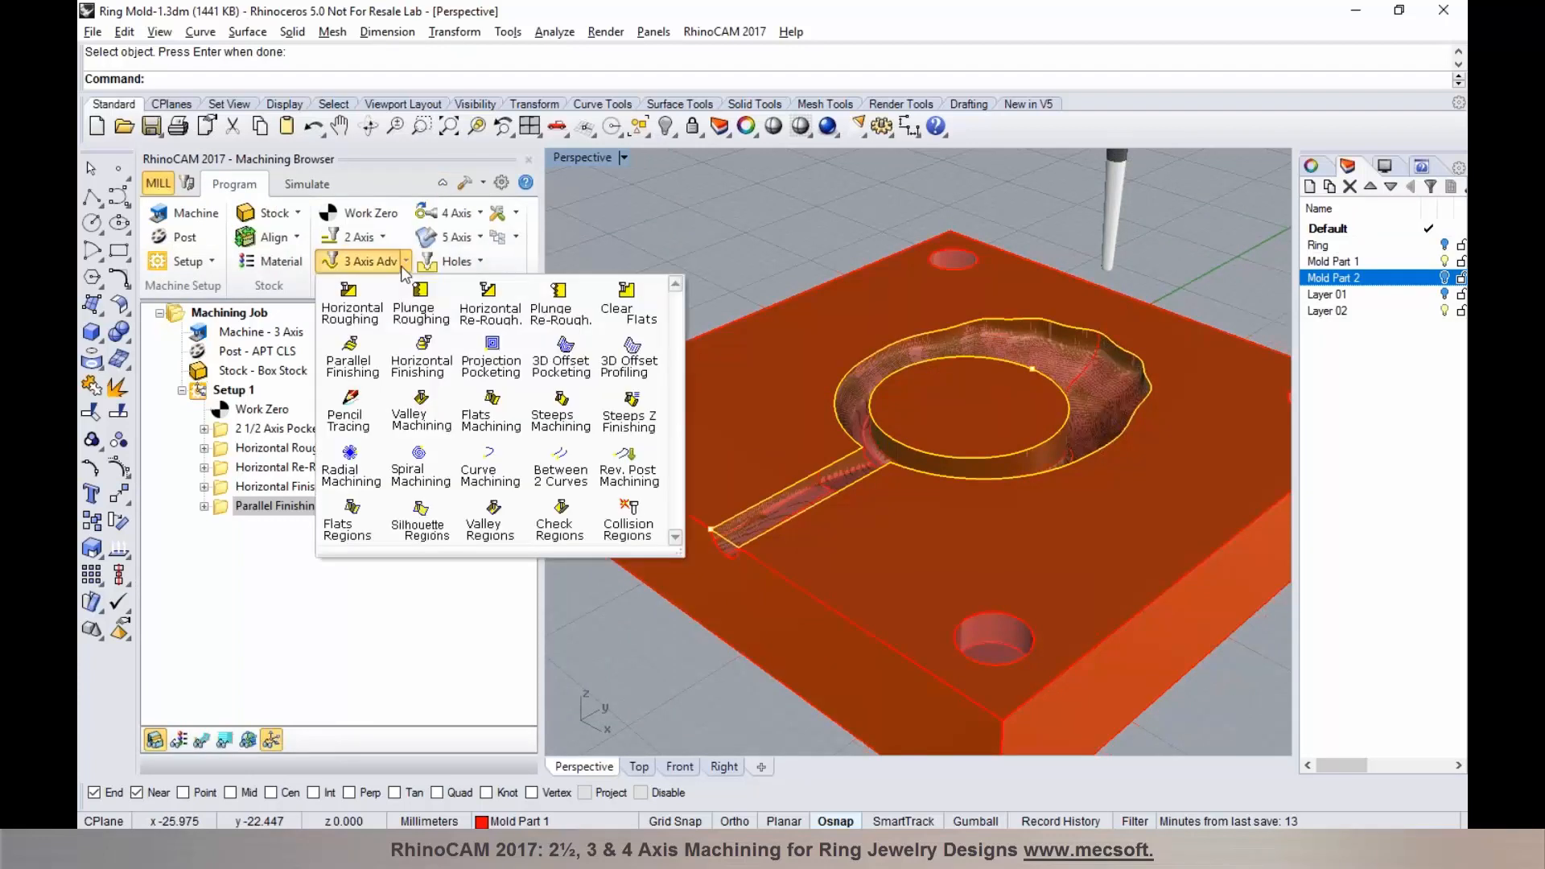
click(346, 412)
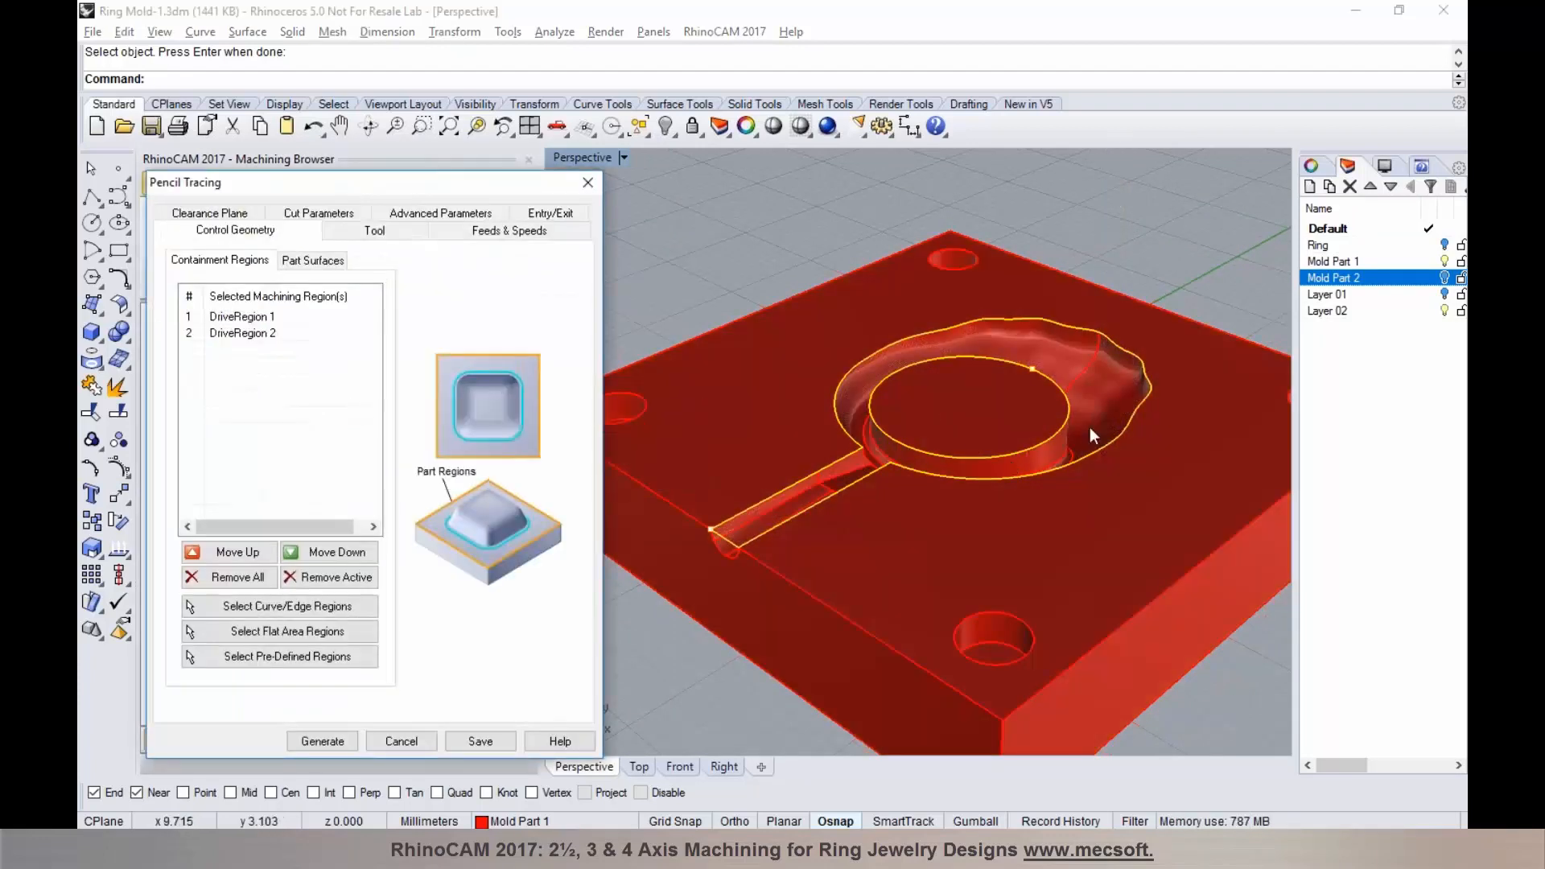
click(374, 231)
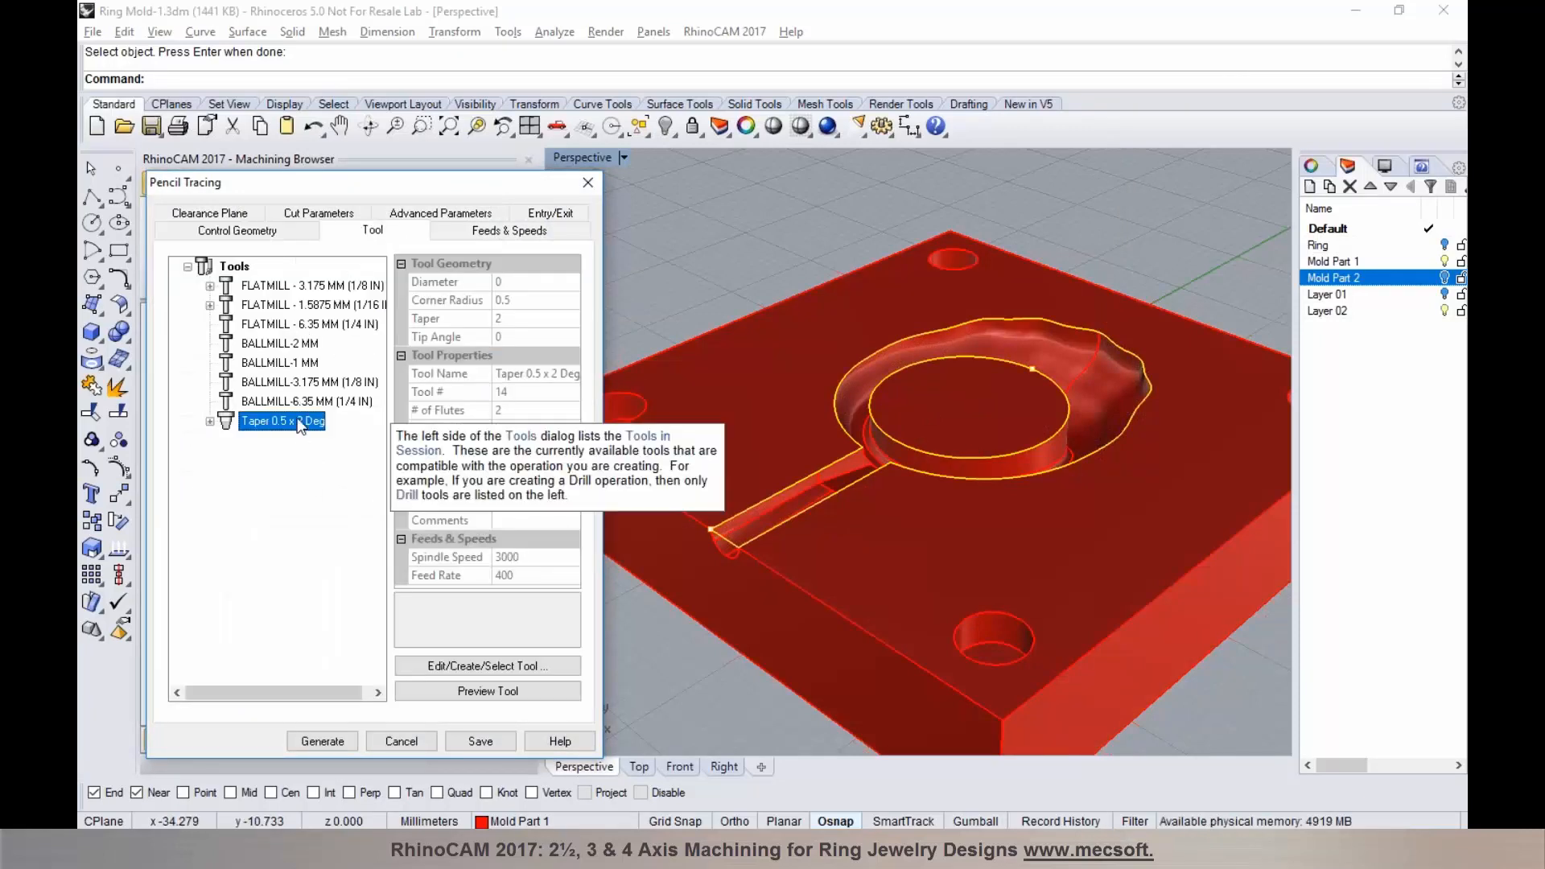
click(306, 217)
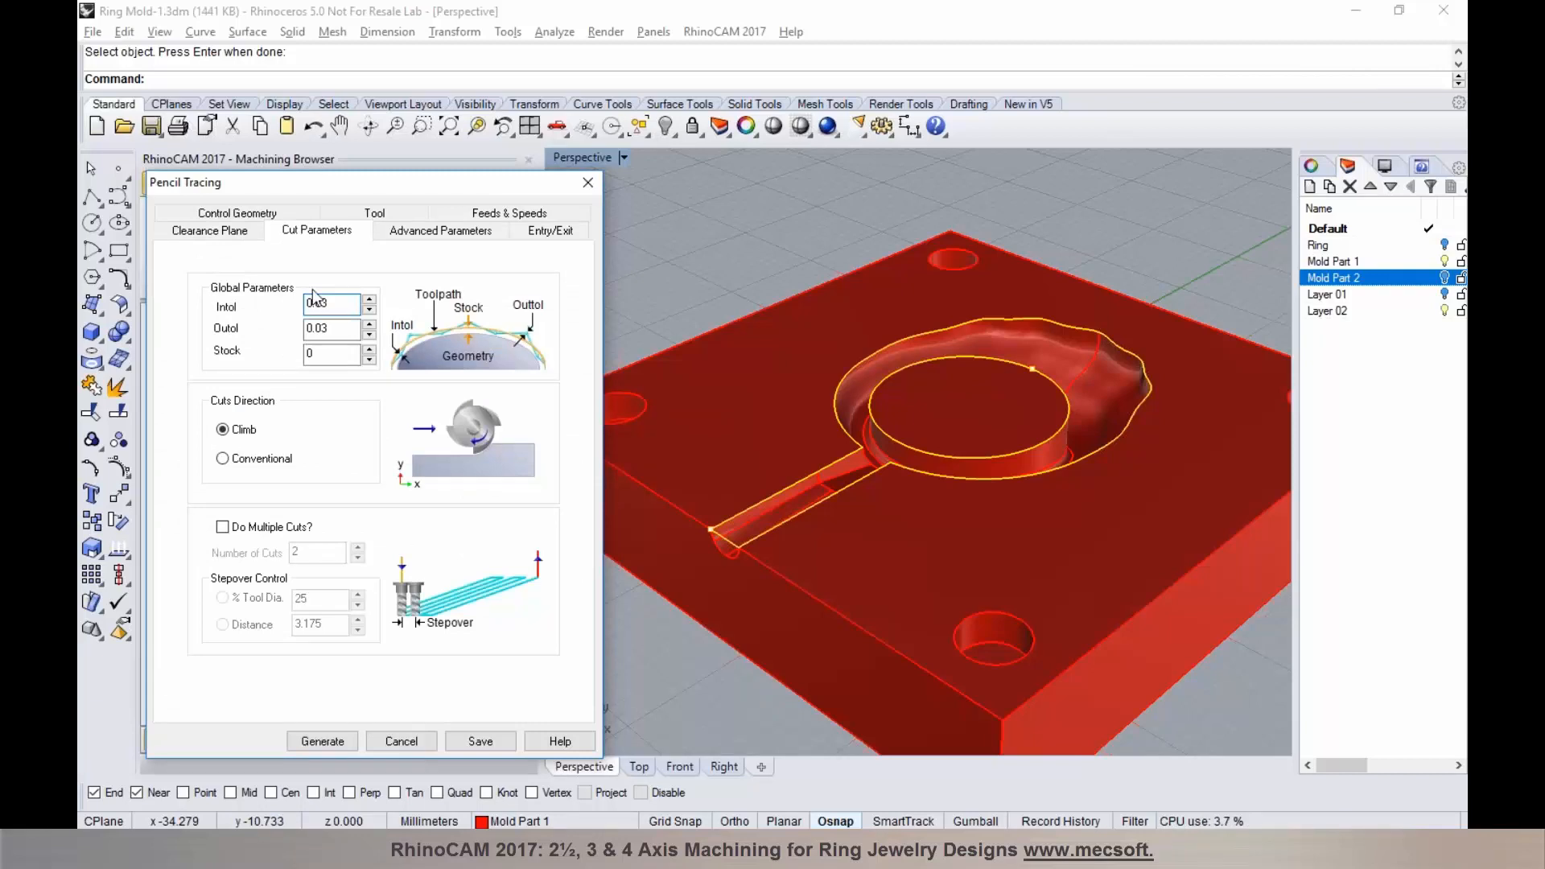
click(346, 742)
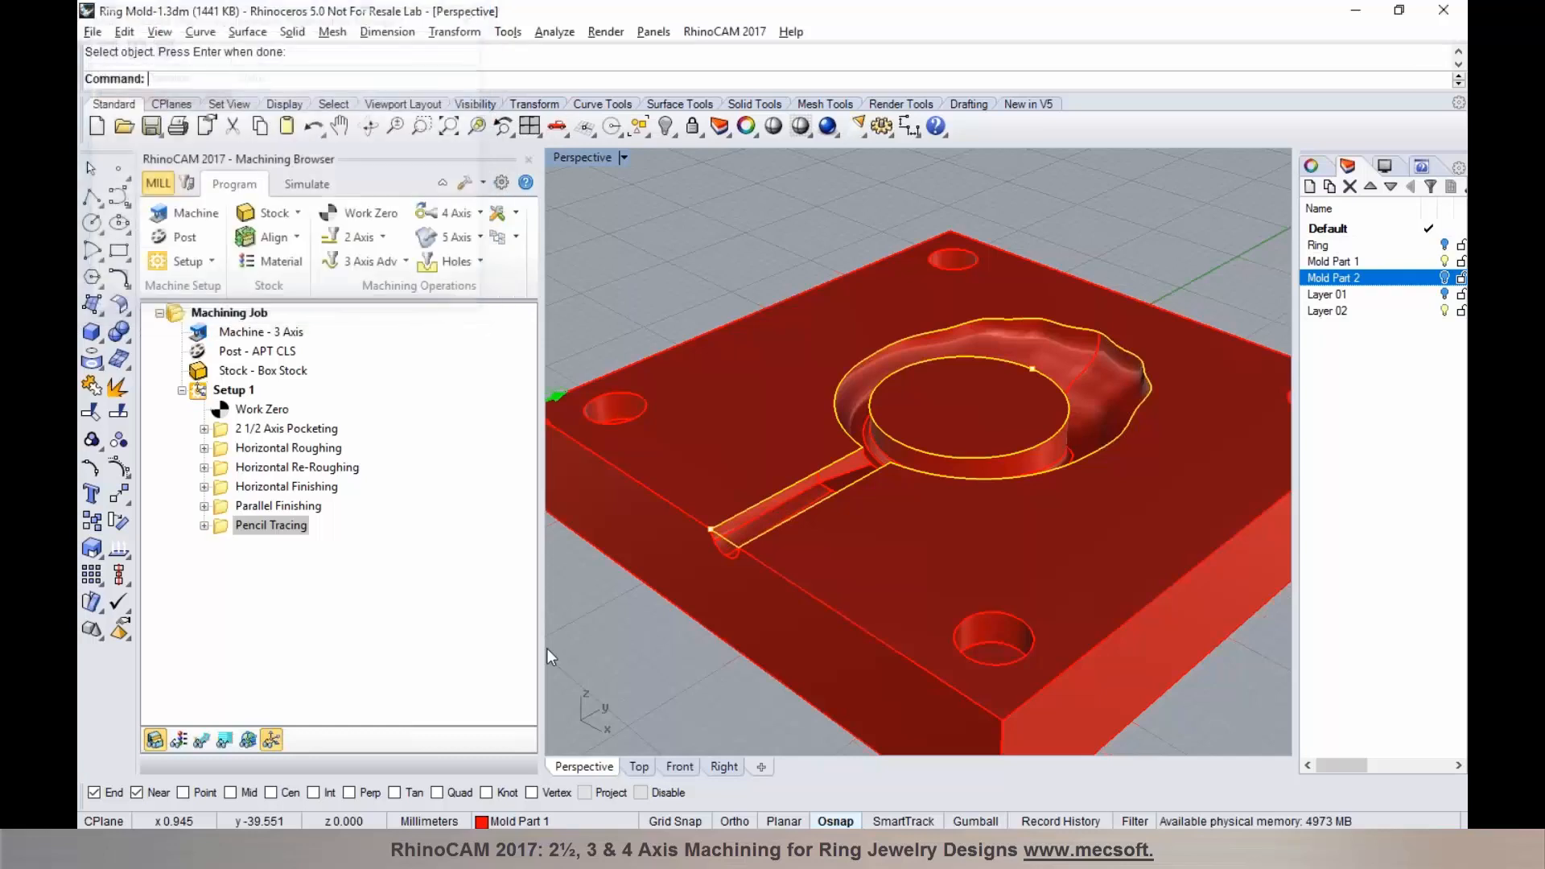
Step: Display the Pencil Tracing toolpath on the mold and examine it along the cavity corners and sprue channel
click(201, 740)
scroll(1032, 411, up, 5)
right_drag(1043, 426, 1086, 513)
scroll(1112, 504, down, 4)
right_drag(867, 448, 836, 464)
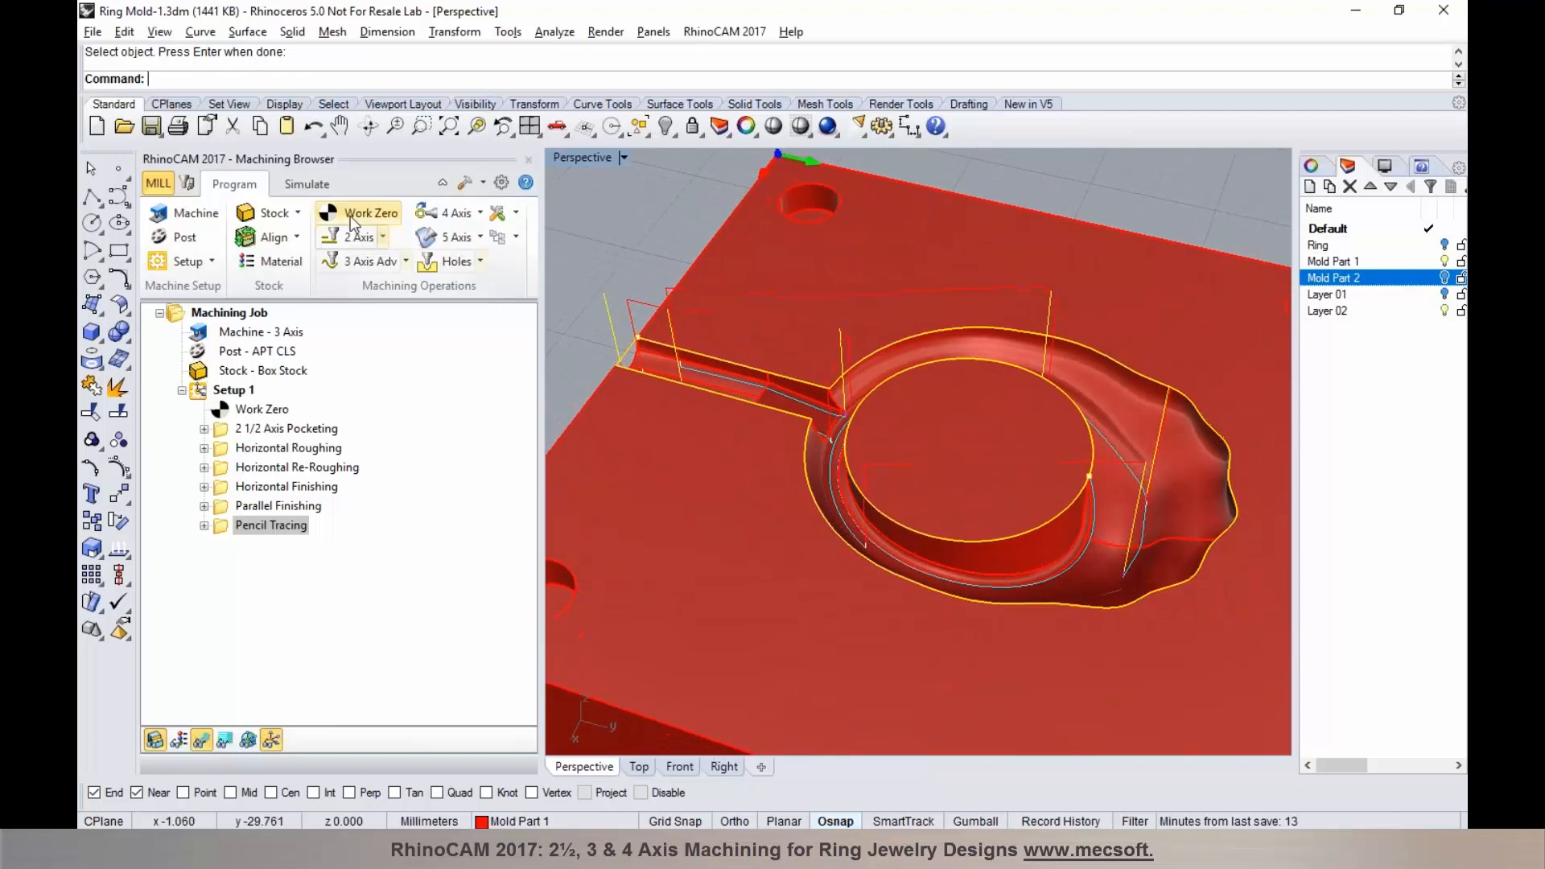
Step: Set the simulation color of the Pencil Tracing operation to brown in its properties
click(306, 185)
right_click(259, 525)
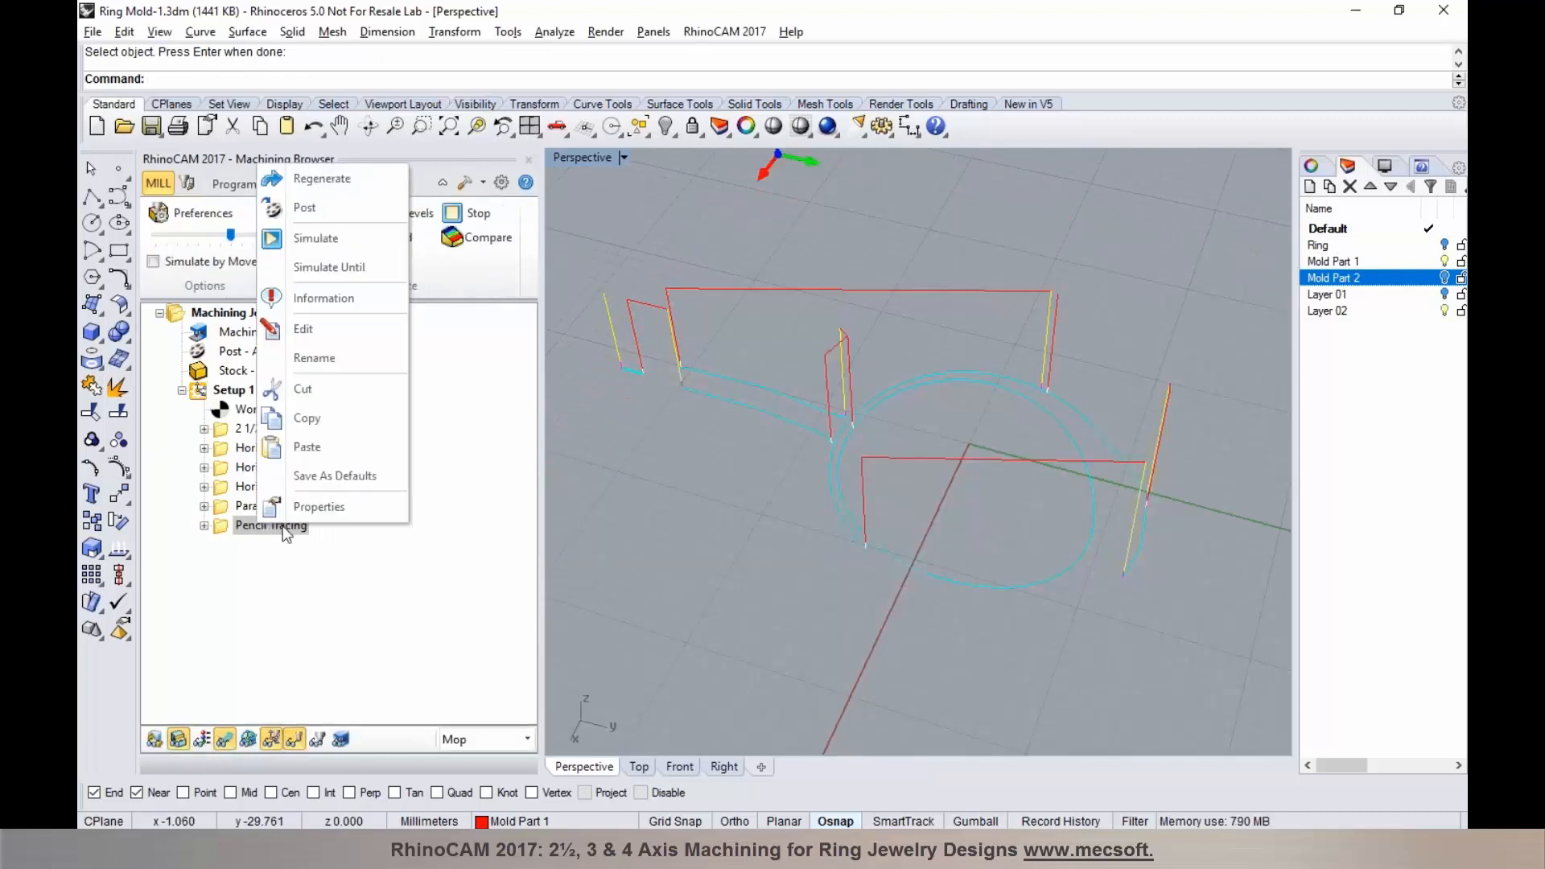
click(302, 507)
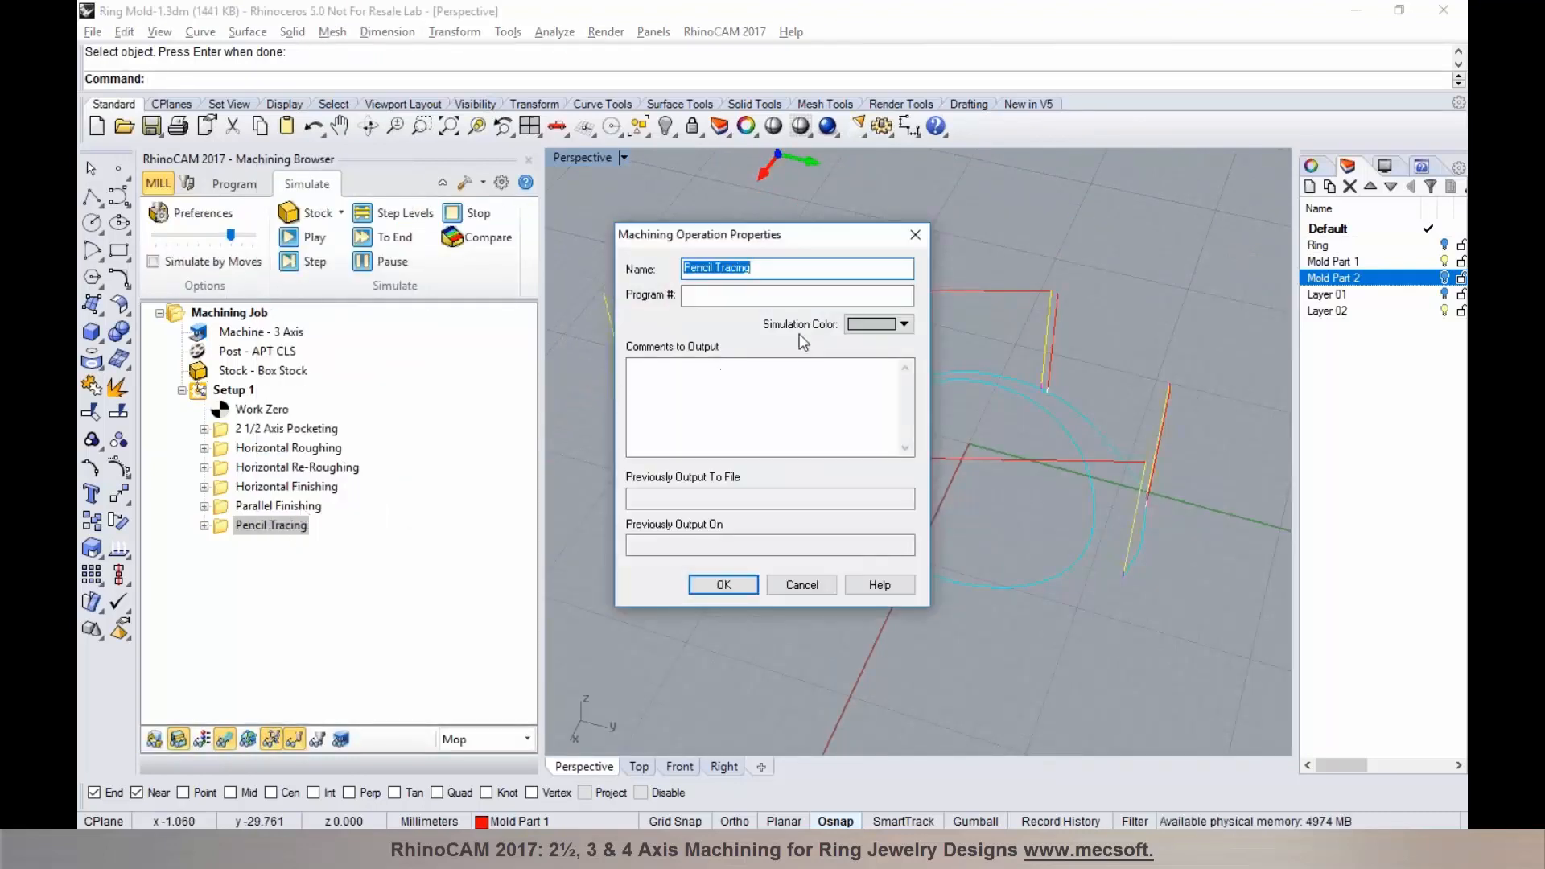
click(872, 326)
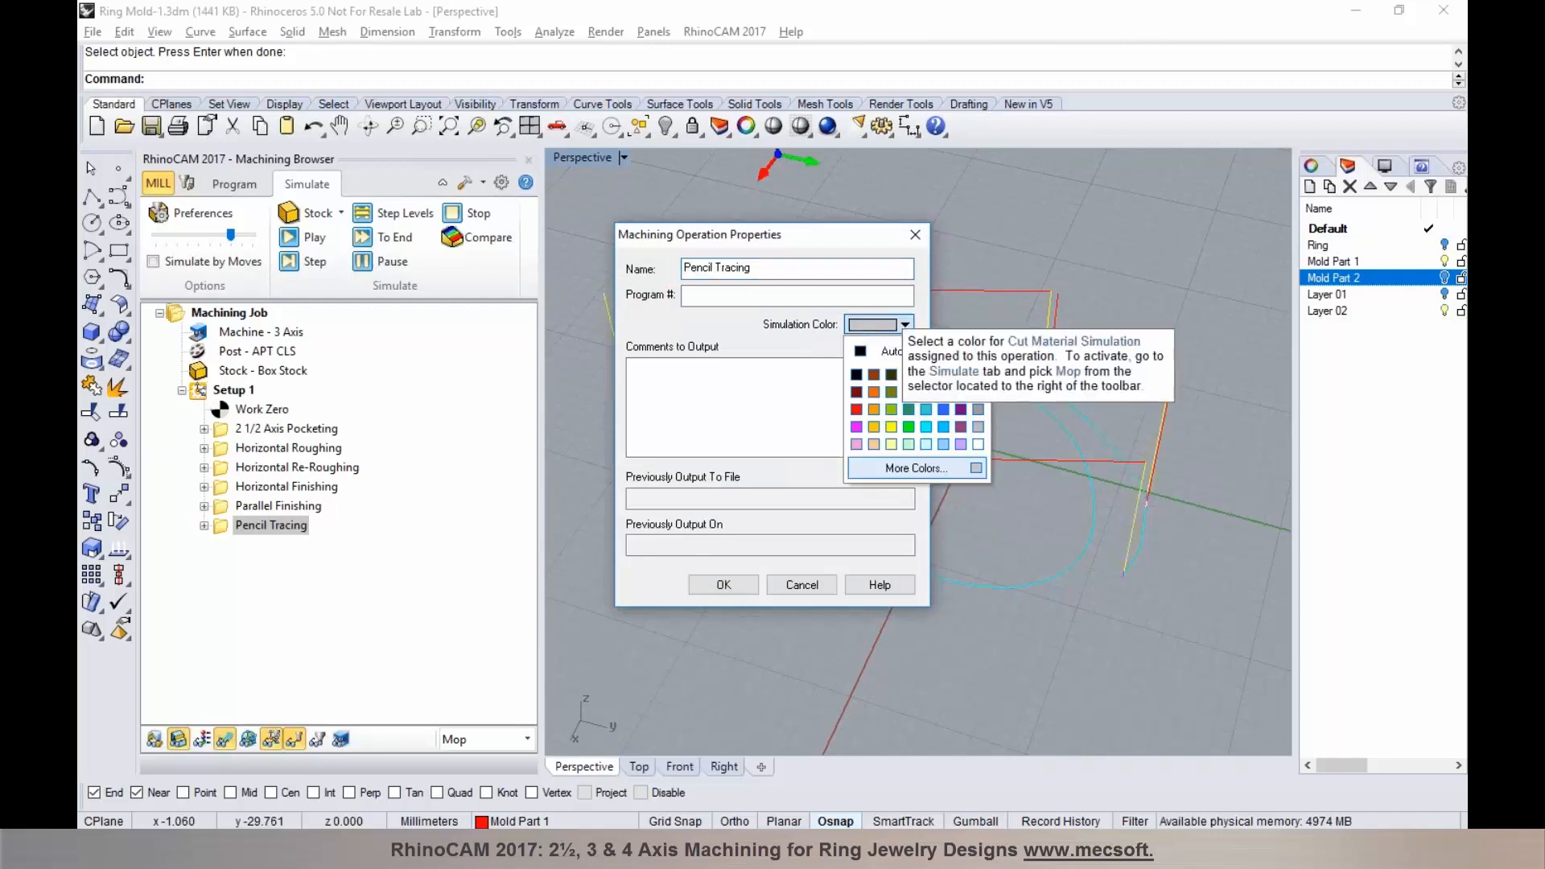
click(874, 374)
click(723, 585)
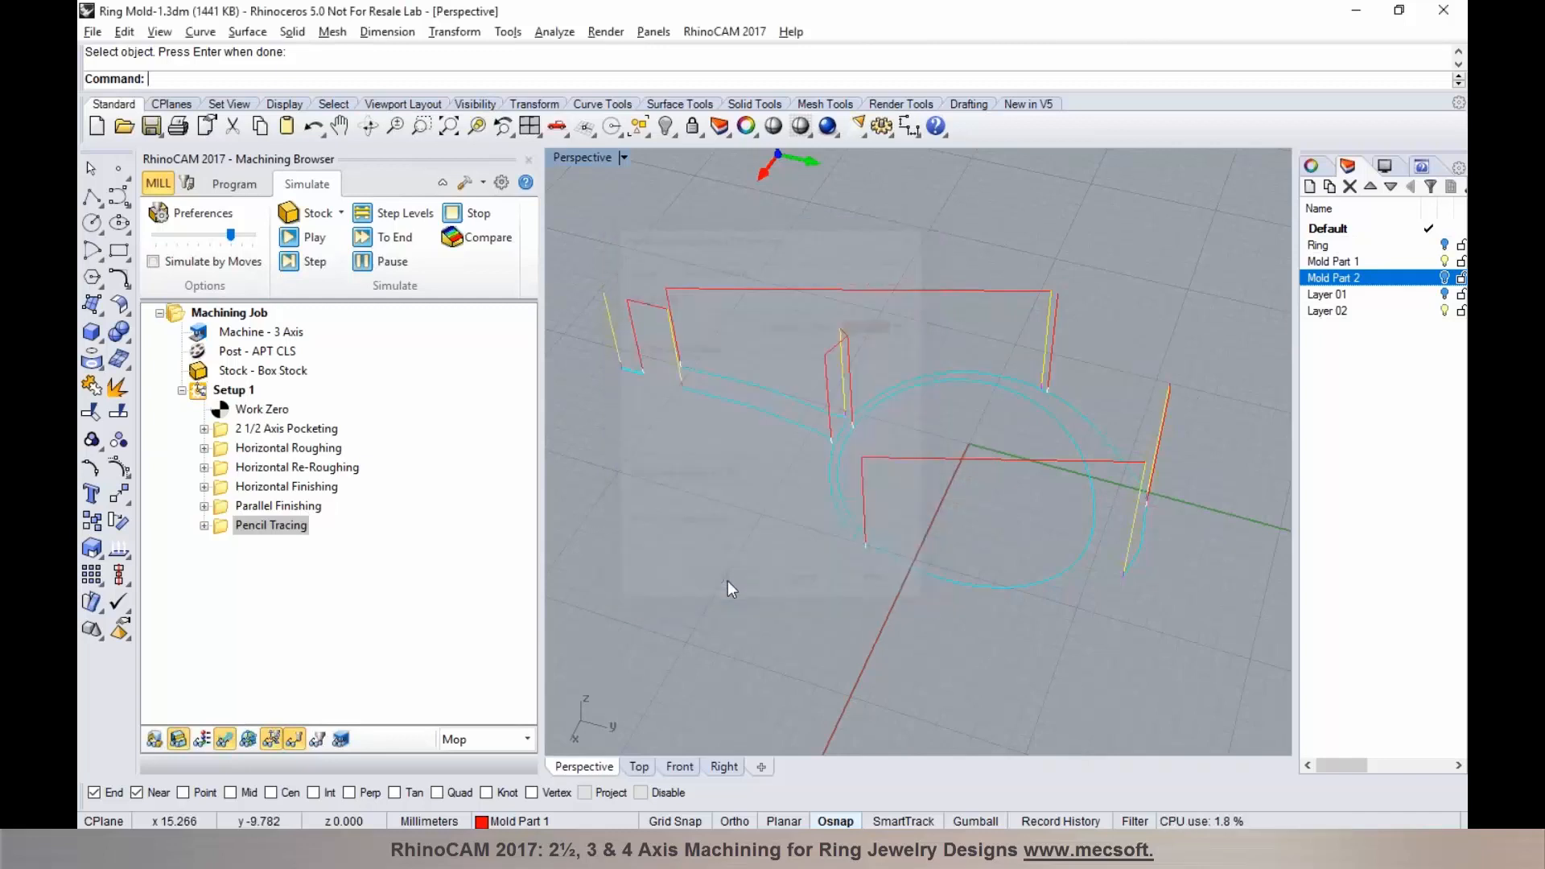
Step: Simulate the Pencil Tracing operation and inspect the cut corners of the ring cavity and sprue channel
click(300, 240)
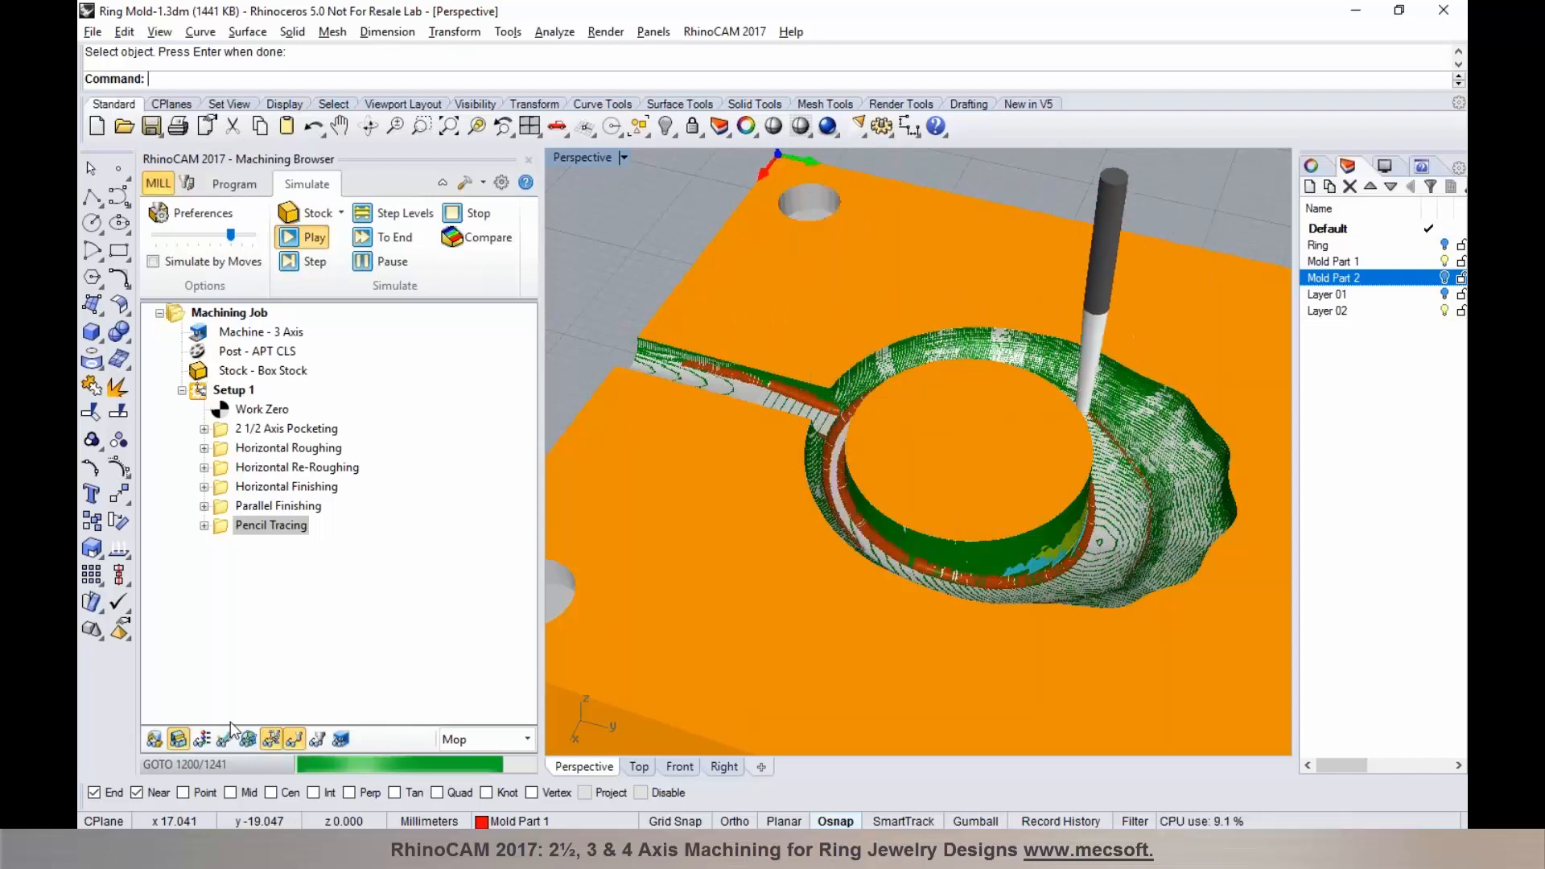
mouse_move(998, 491)
right_down()
mouse_move(1049, 475)
mouse_move(875, 504)
mouse_move(1008, 472)
right_up()
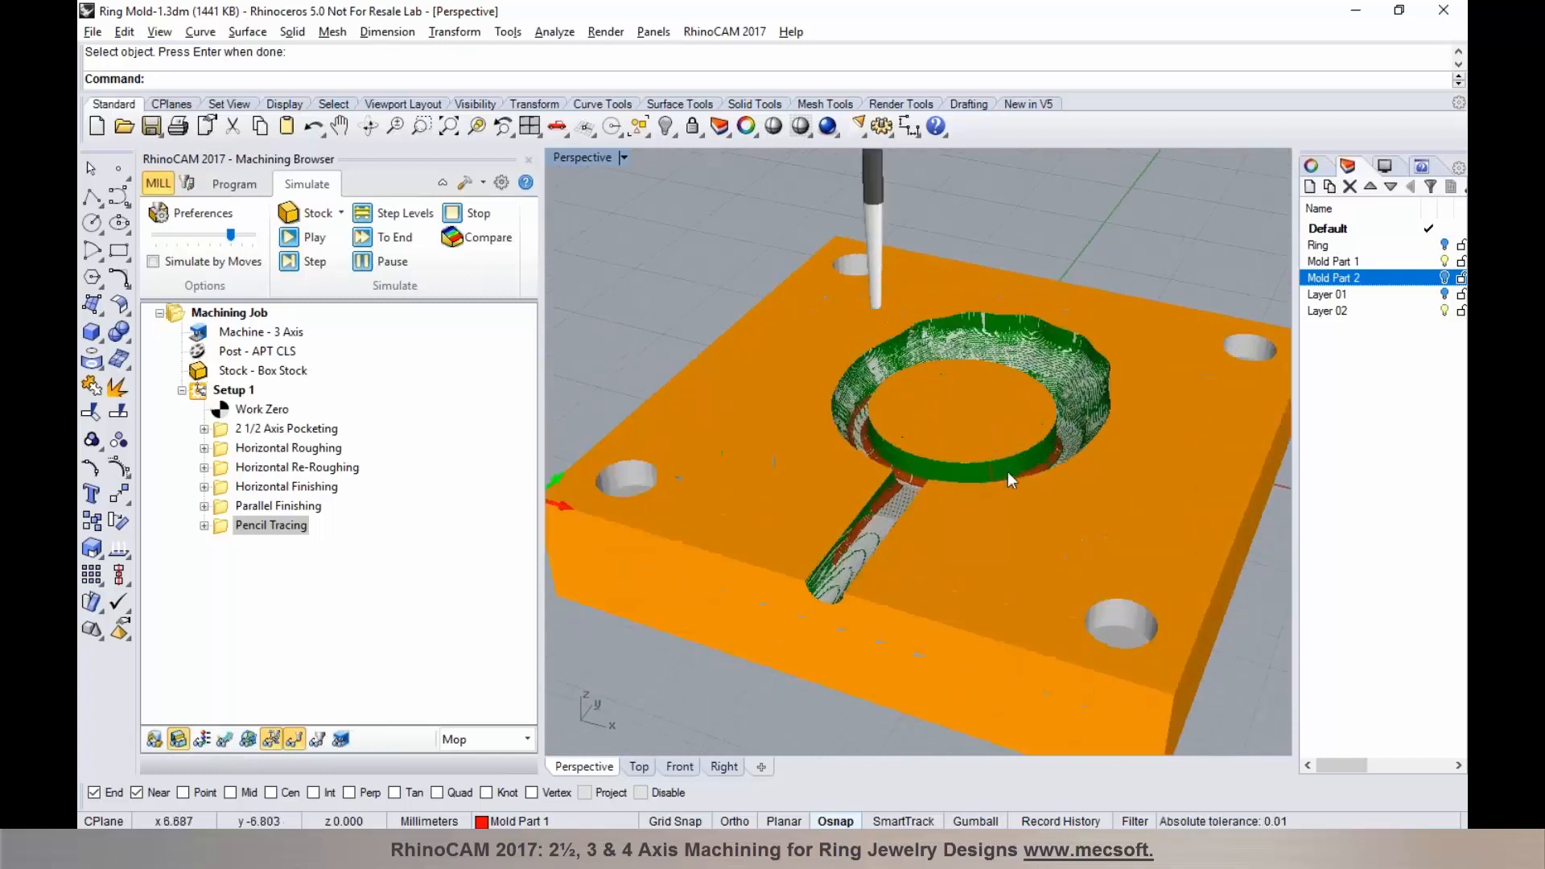
click(233, 184)
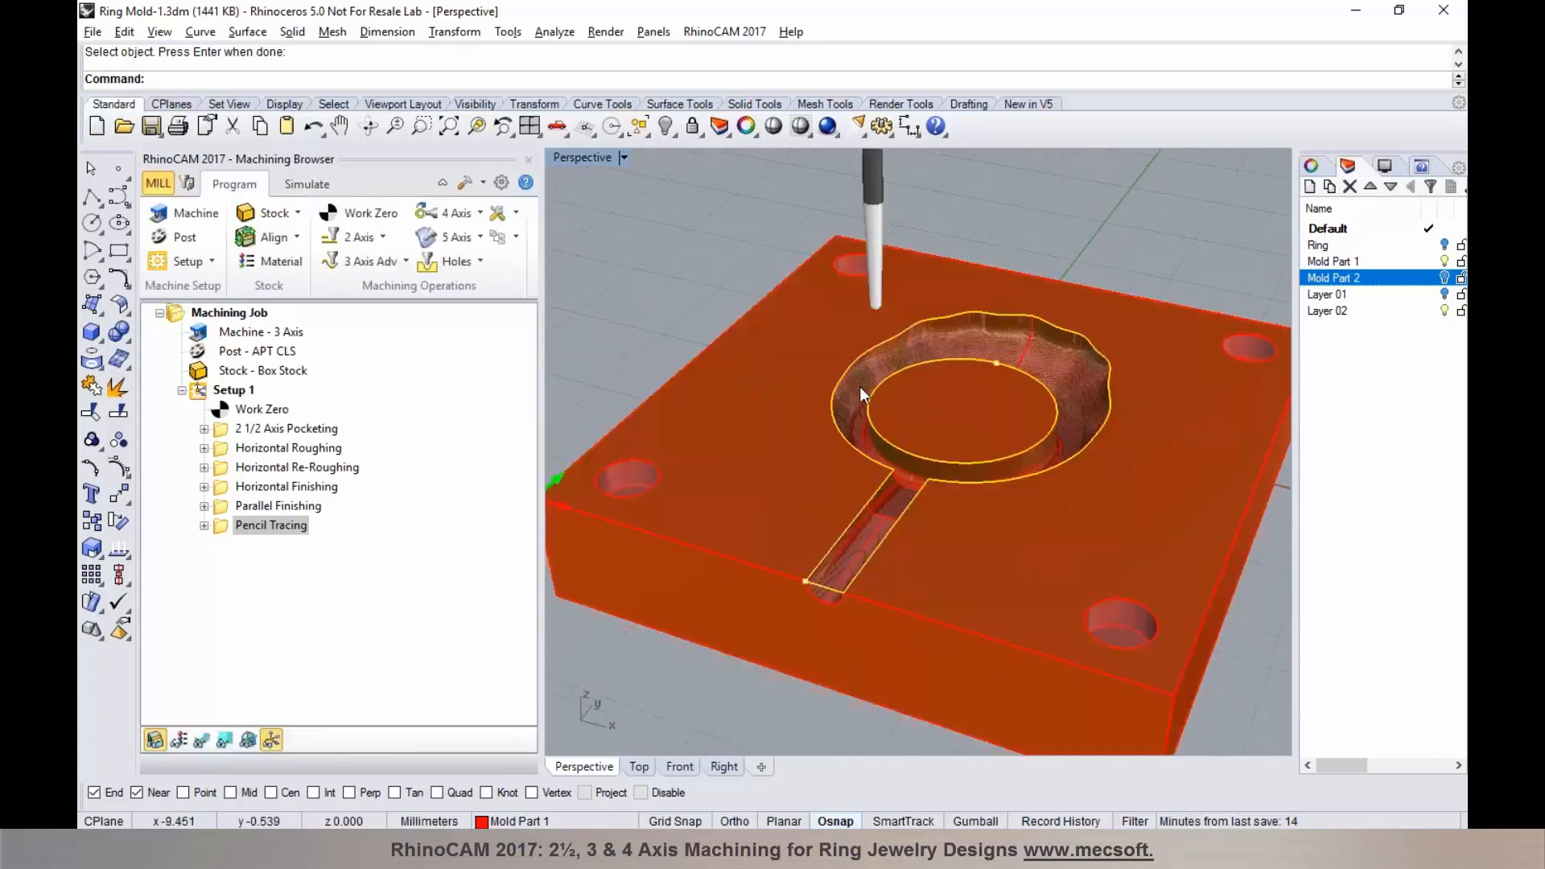
right_drag(859, 387, 840, 384)
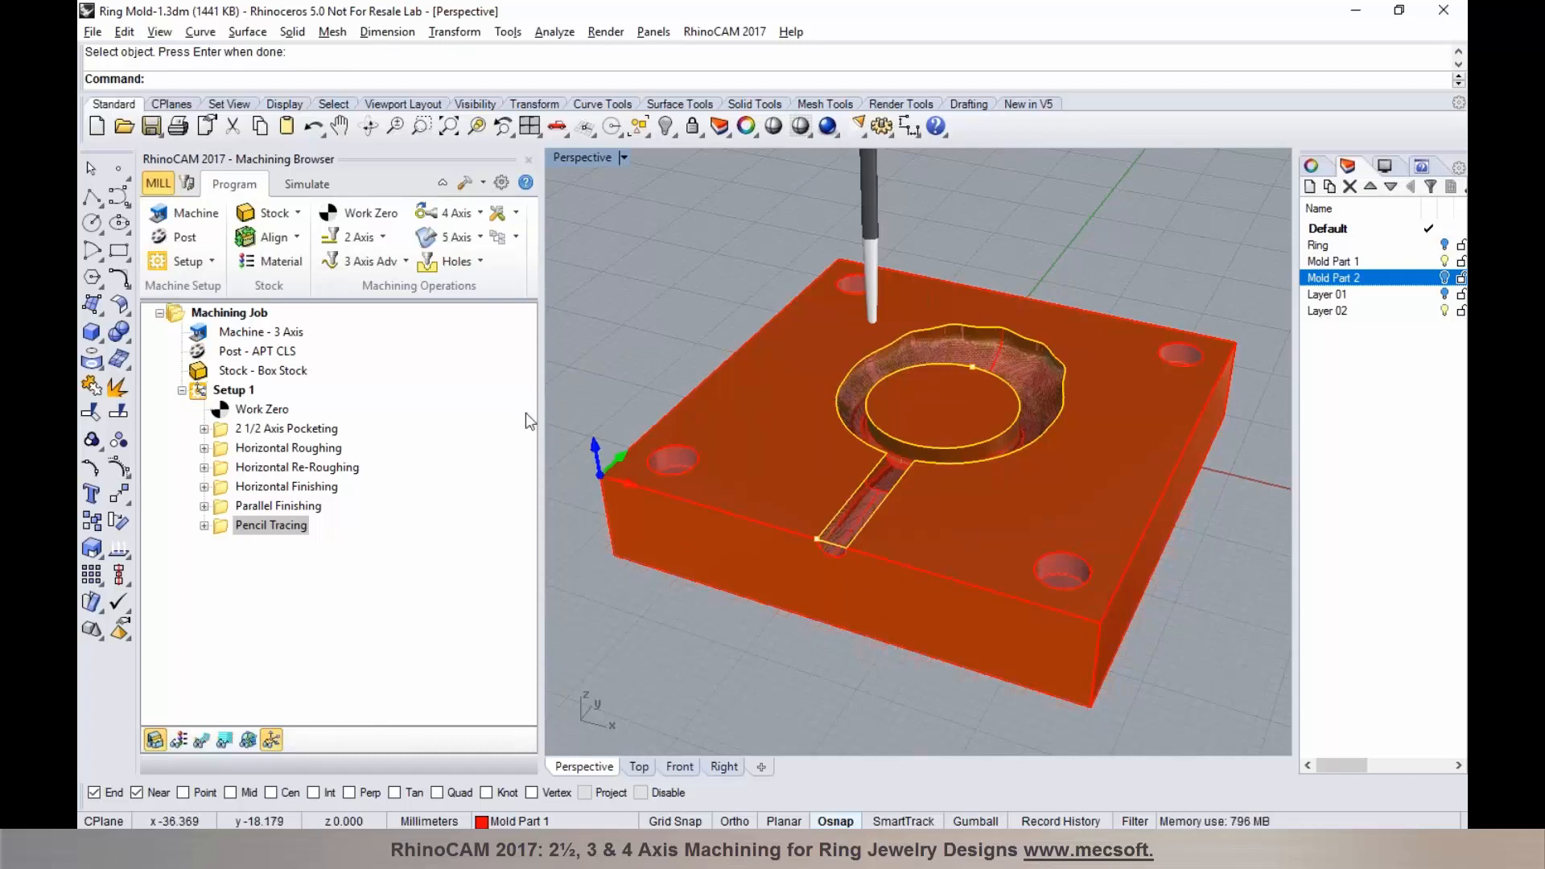
Step: Post Setup 1 to the Desktop as Ring Mold-1_Setup 1.nc using the Fanuc0m post, and check the G54 line in the output
click(228, 391)
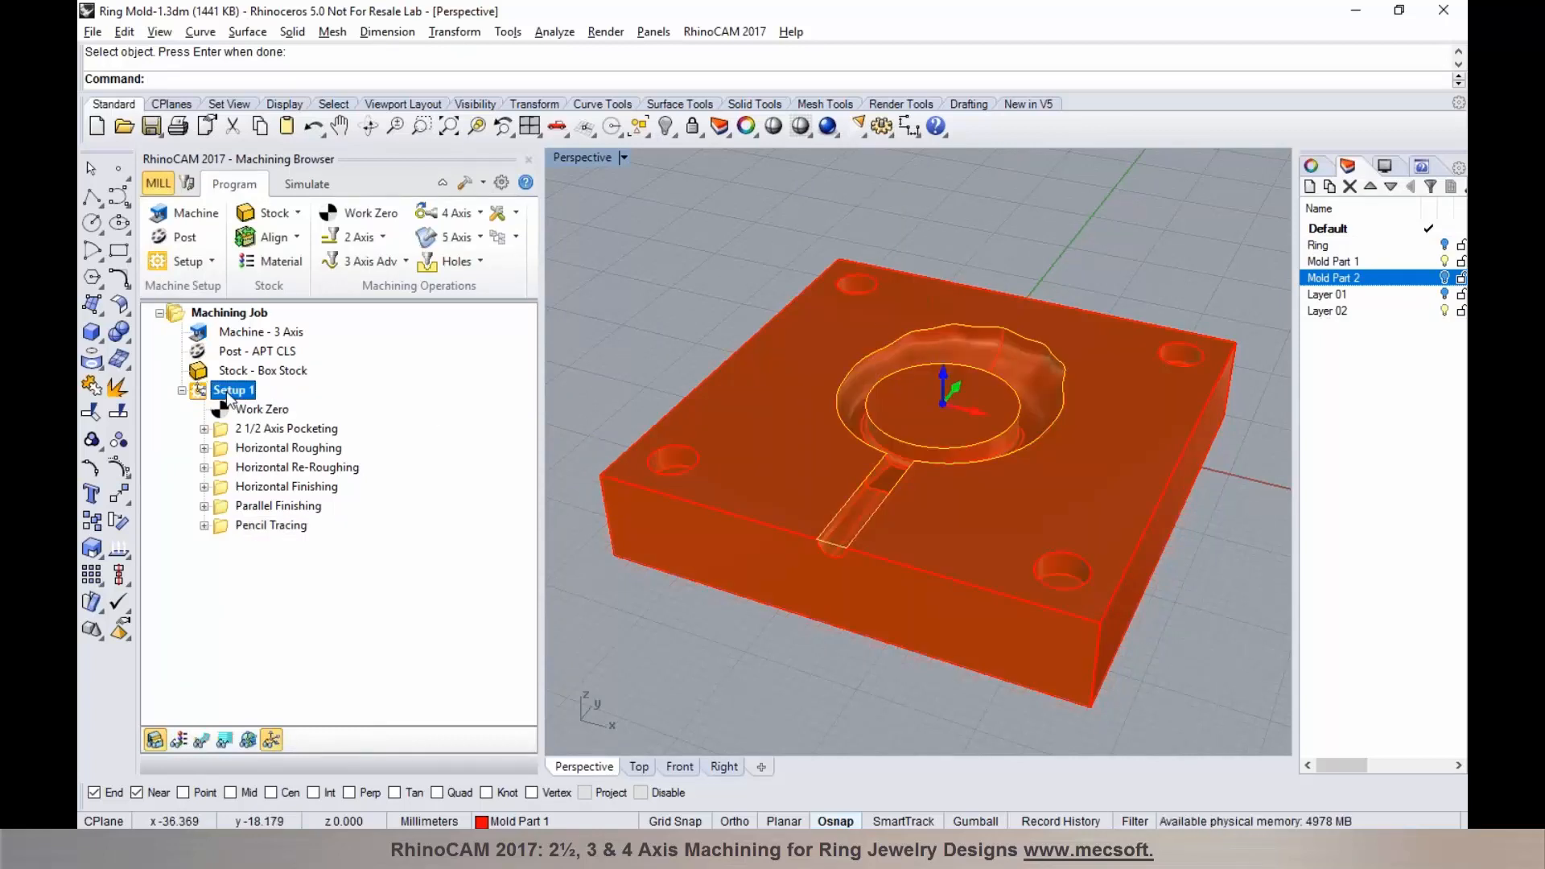
right_click(198, 389)
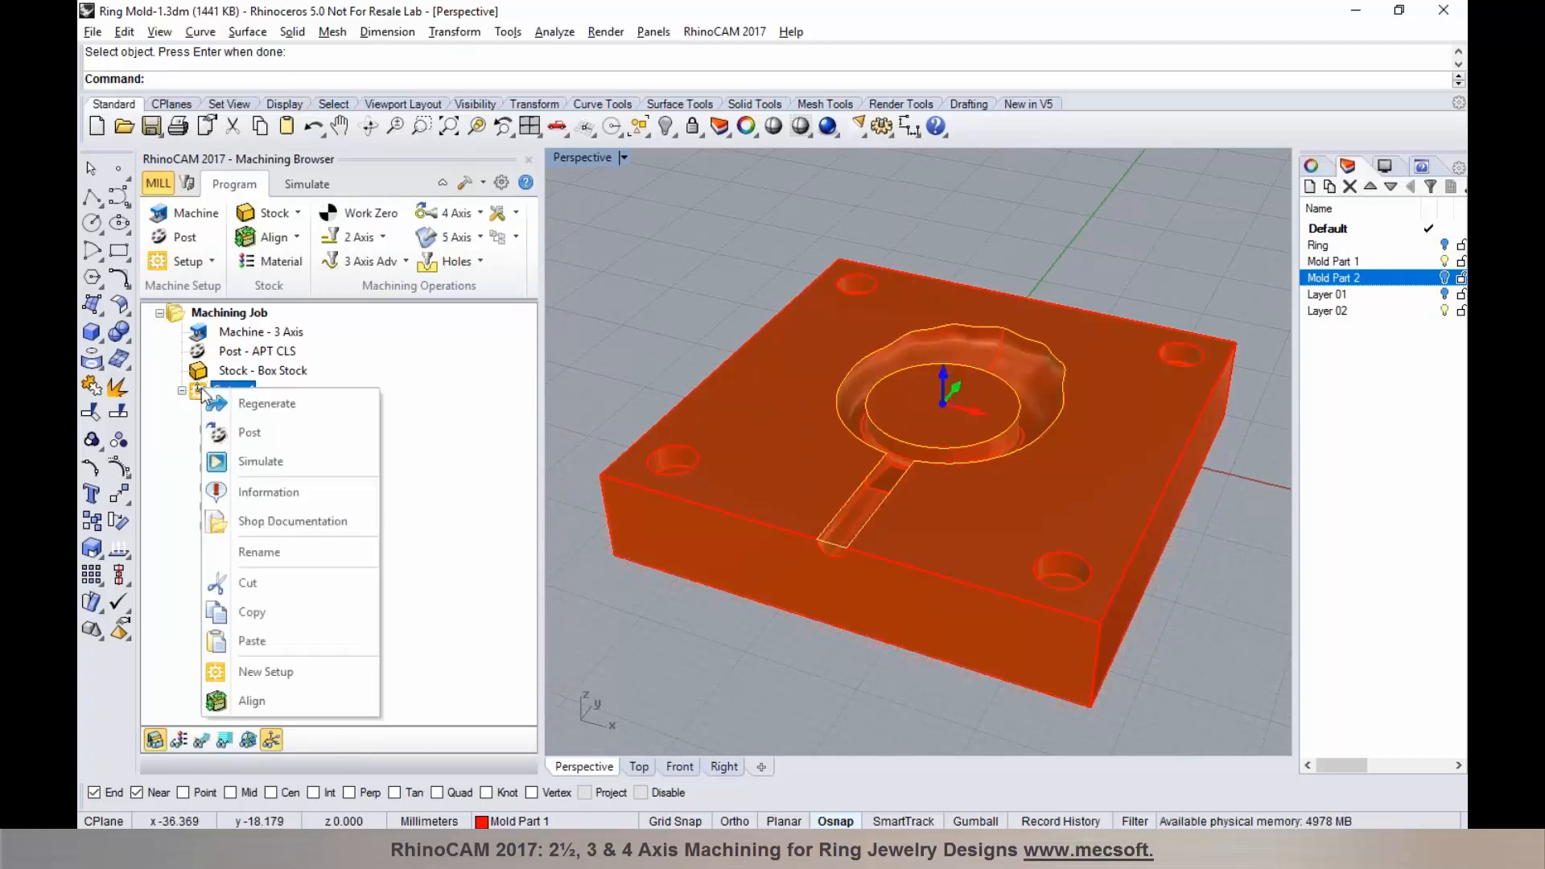
click(241, 433)
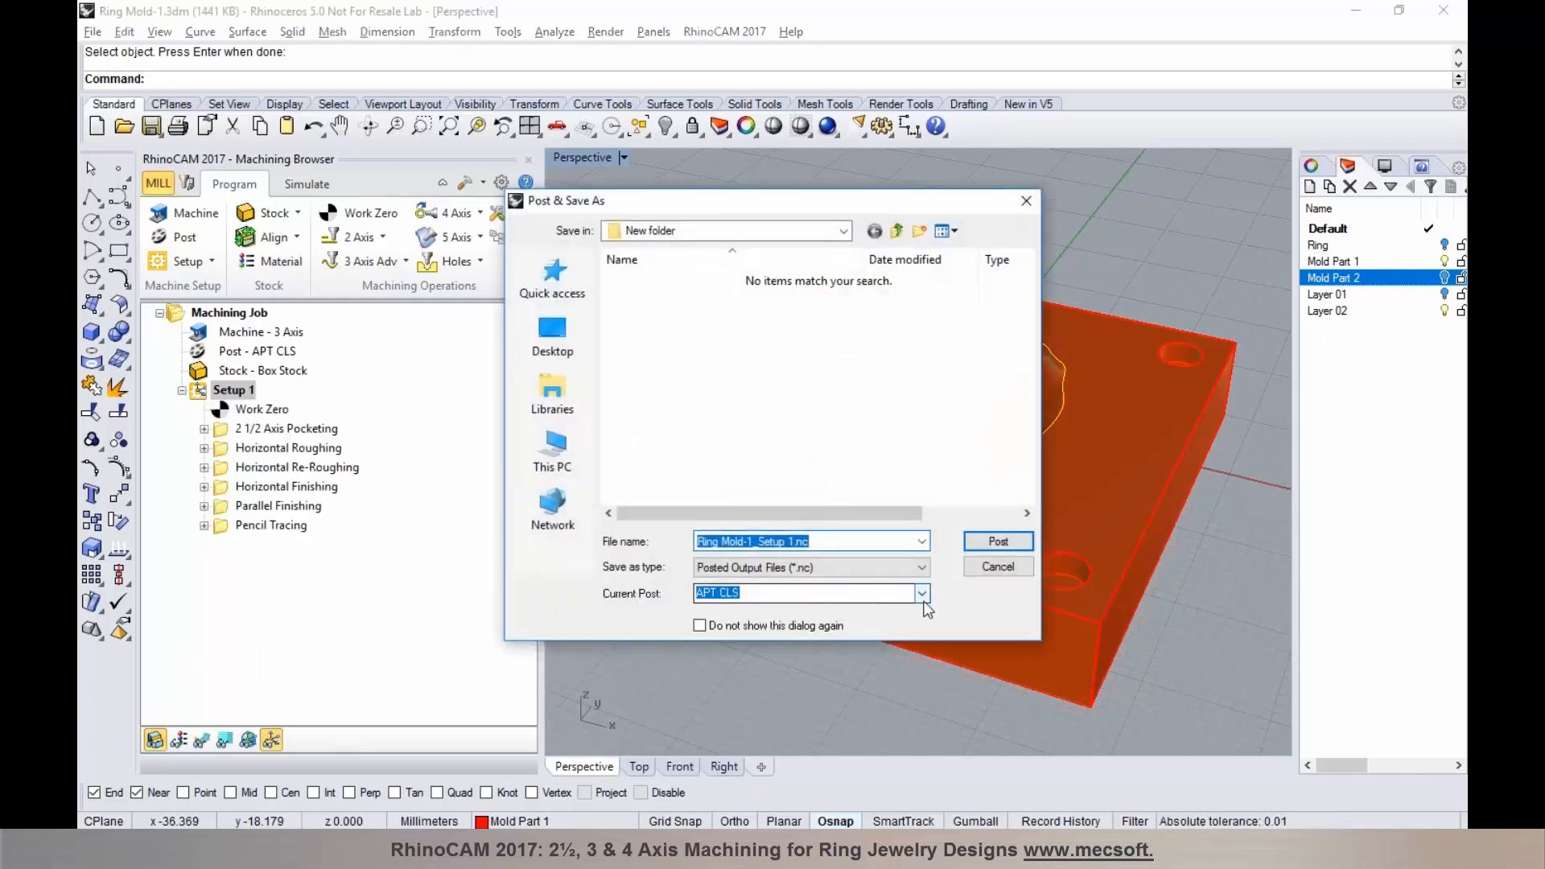
click(922, 593)
drag(921, 244, 920, 319)
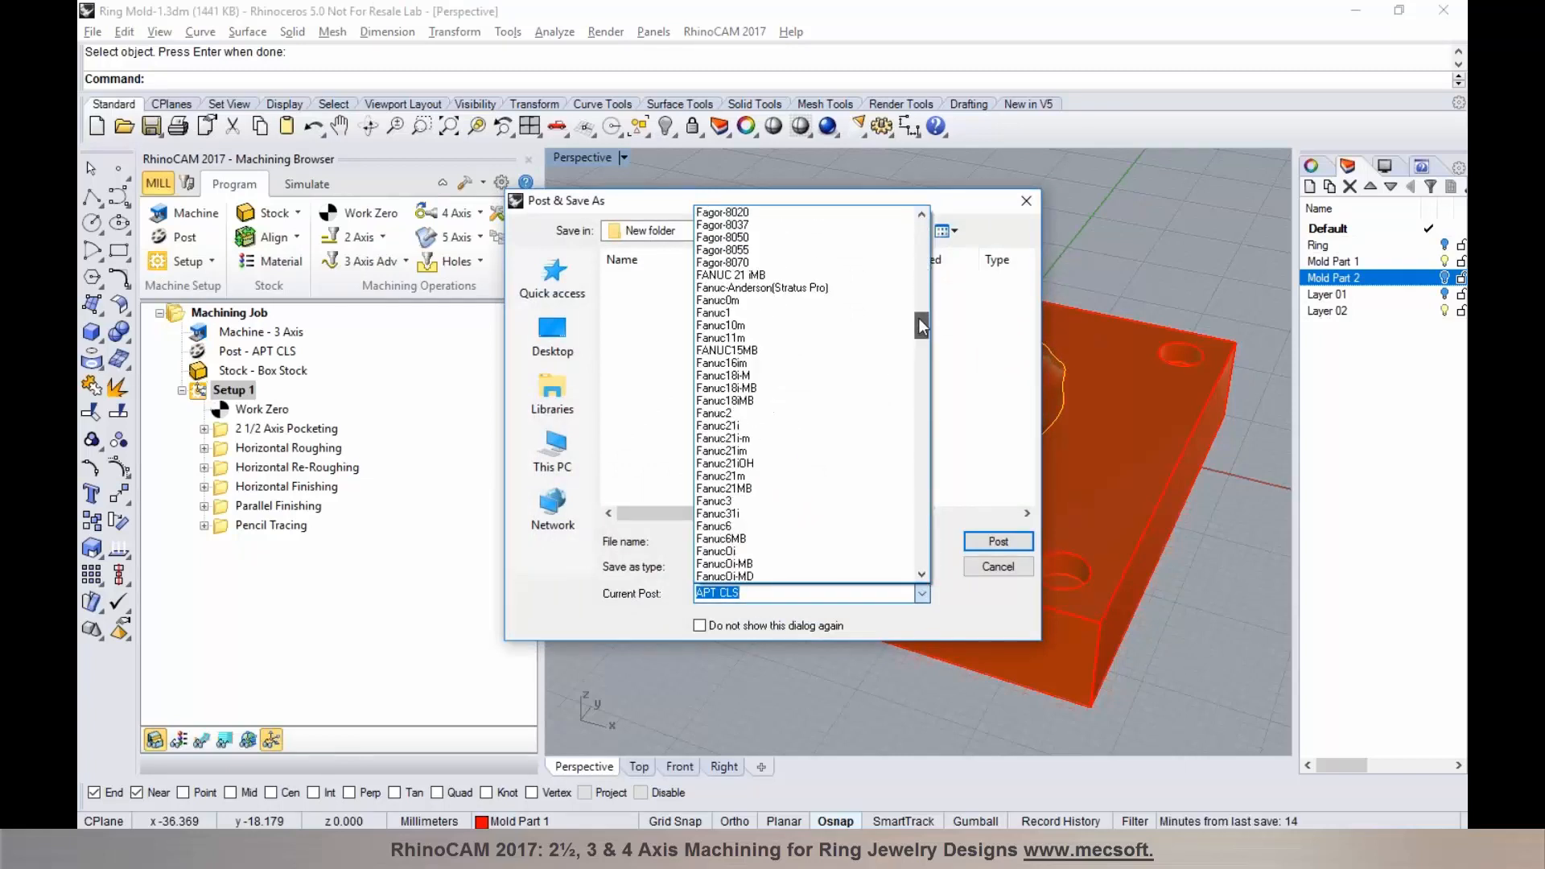
click(778, 301)
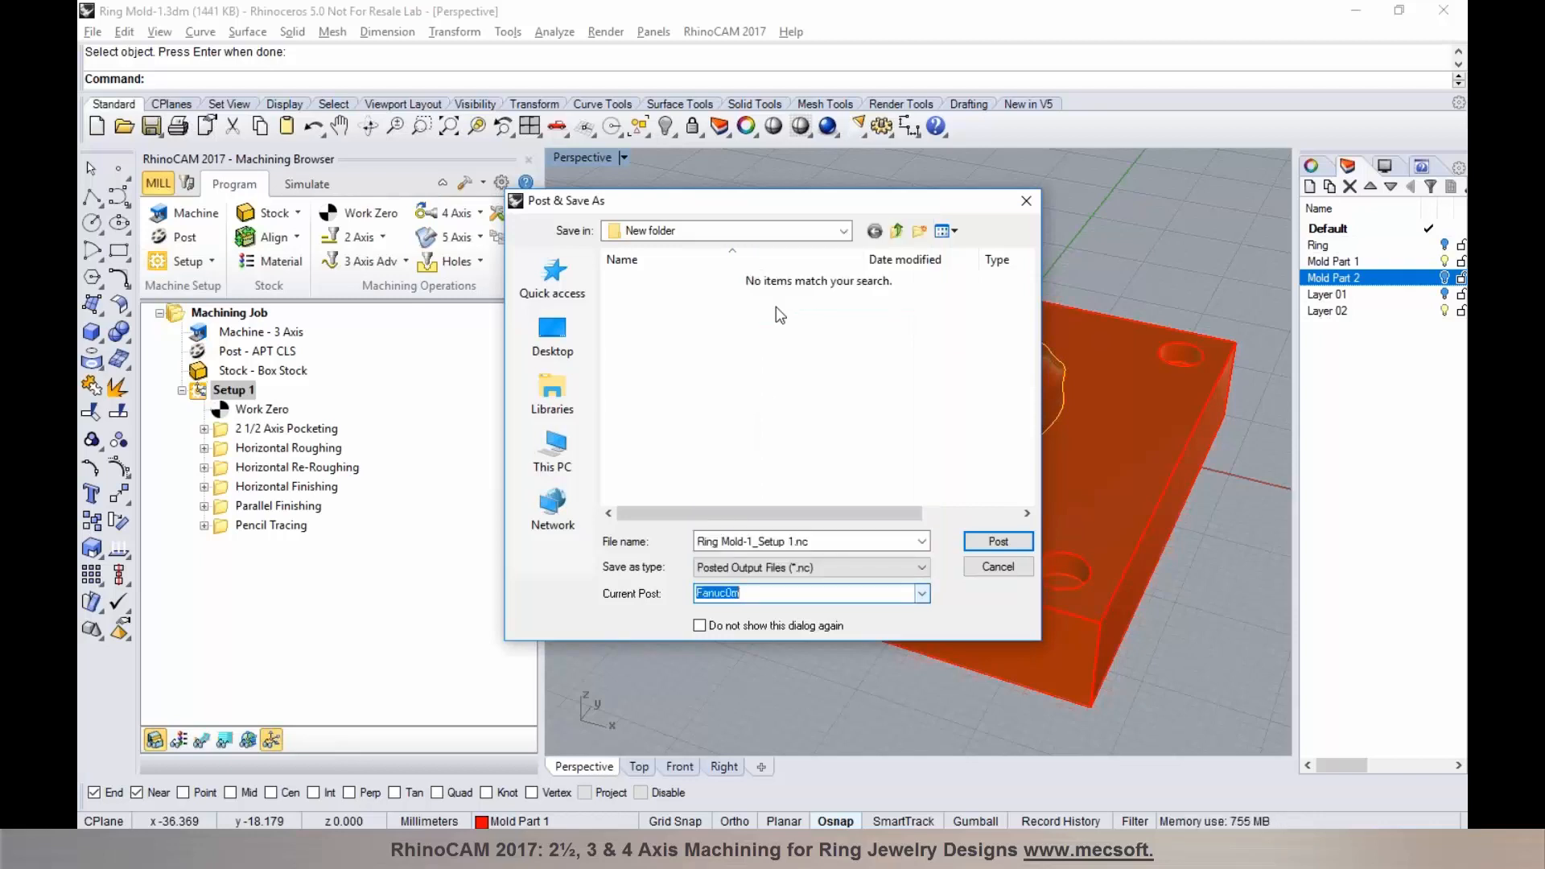
click(575, 338)
click(990, 537)
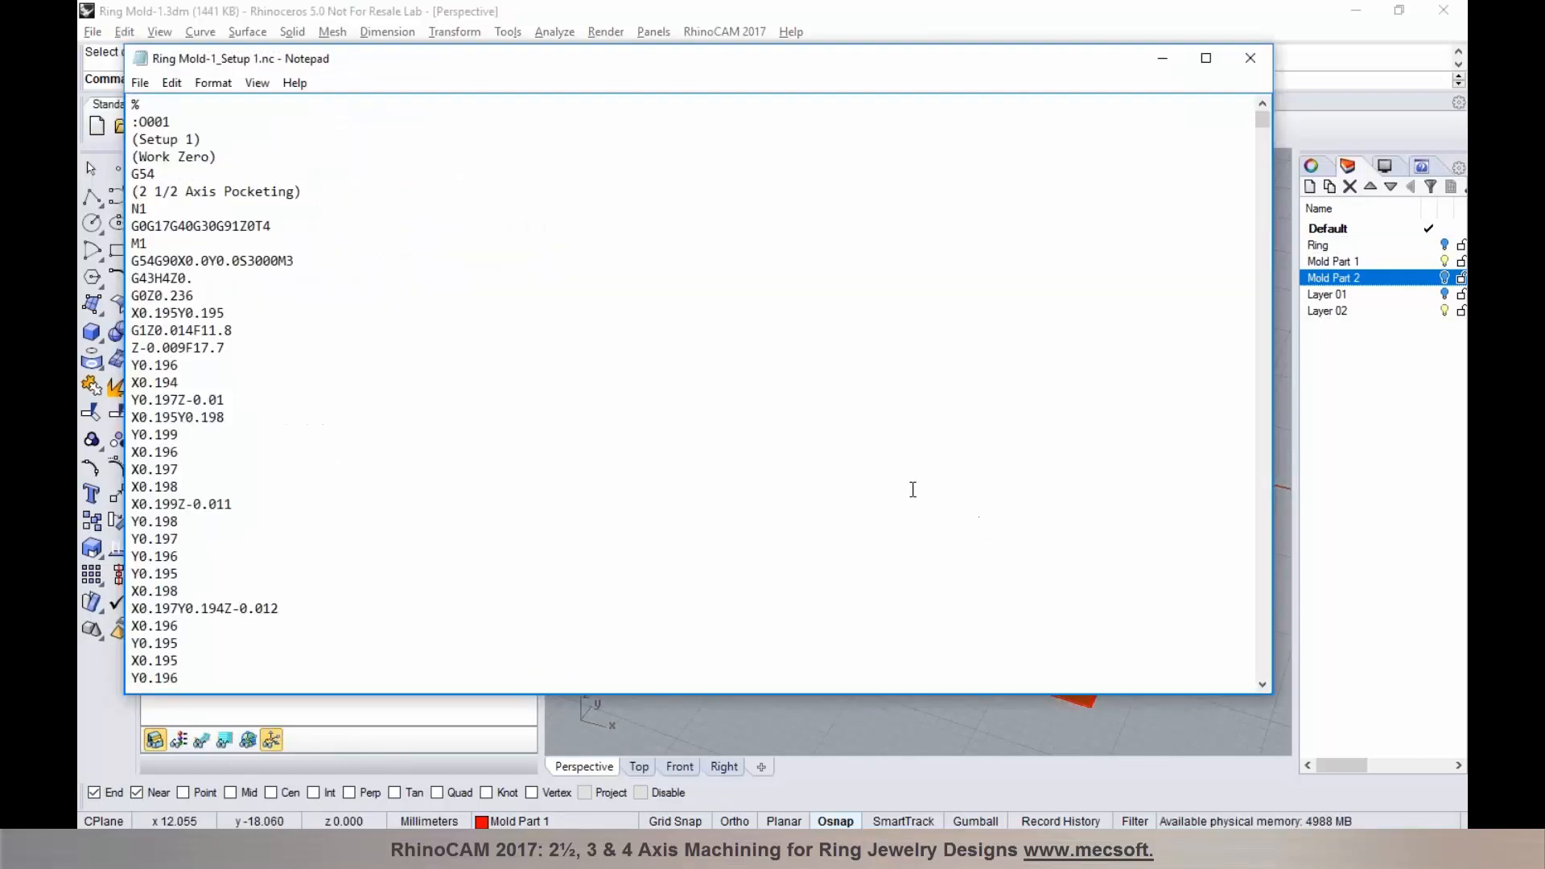
drag(163, 178, 118, 172)
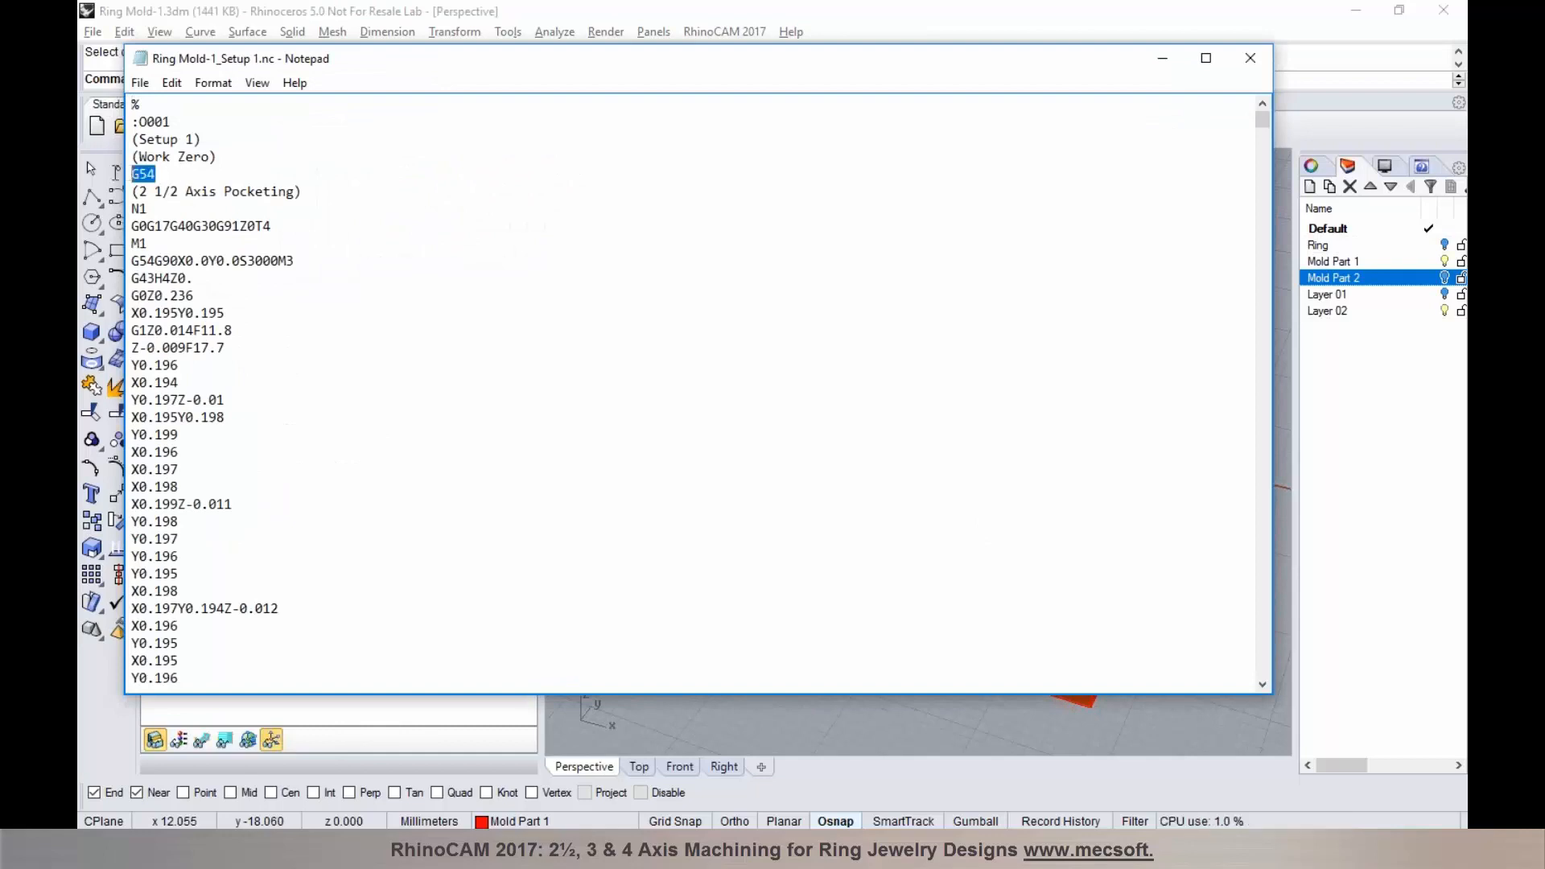
click(1250, 63)
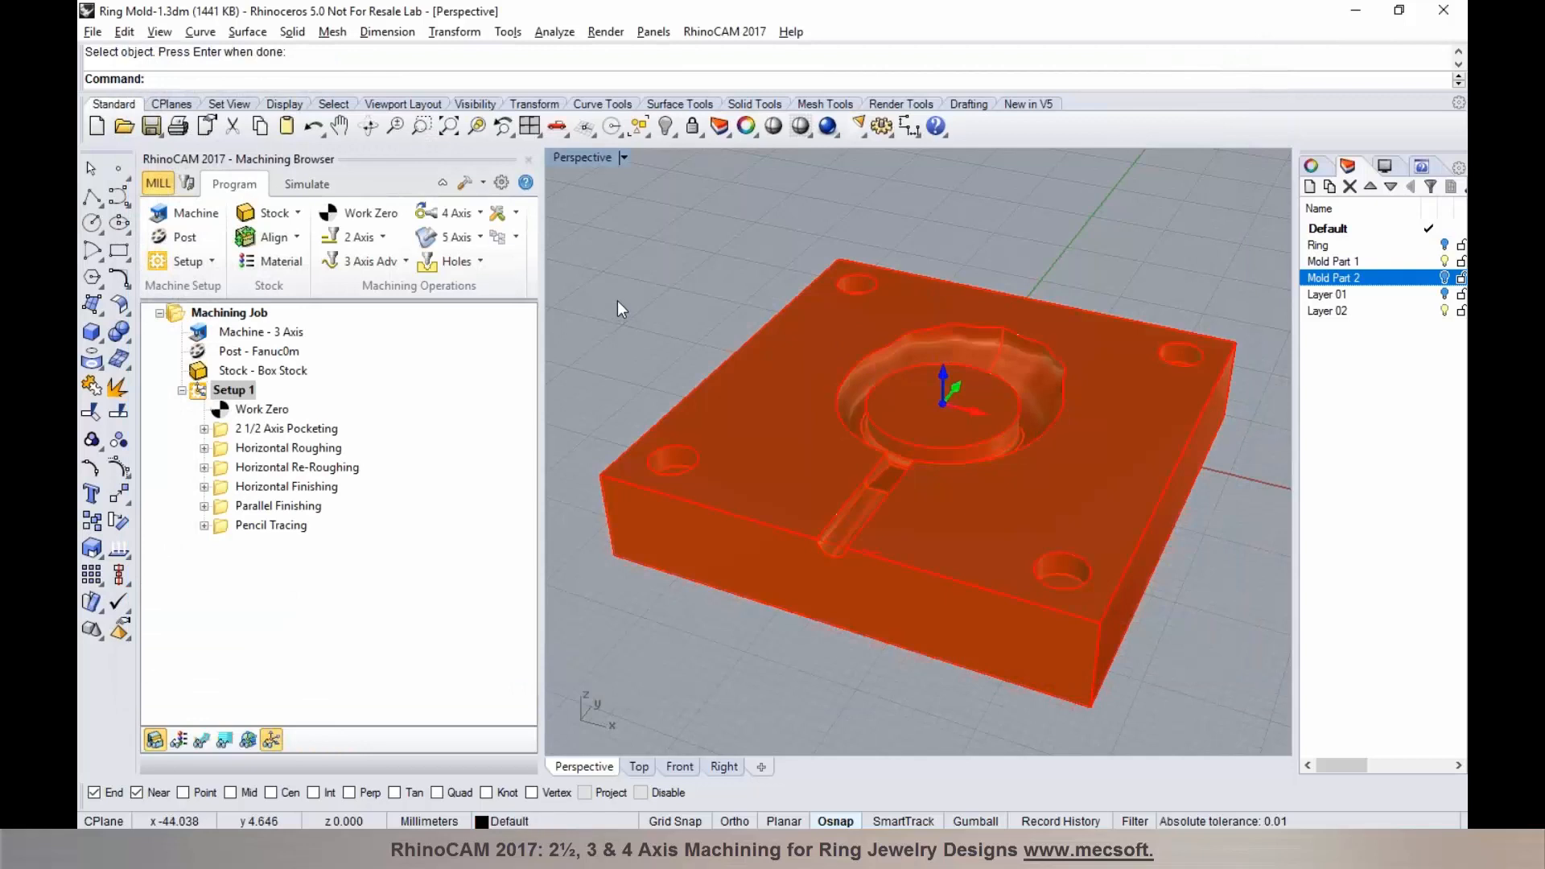
Step: Show the Mold Part 2 layer, hide the Mold Part 1 layer and turn off the stock display
scroll(606, 349, down, 3)
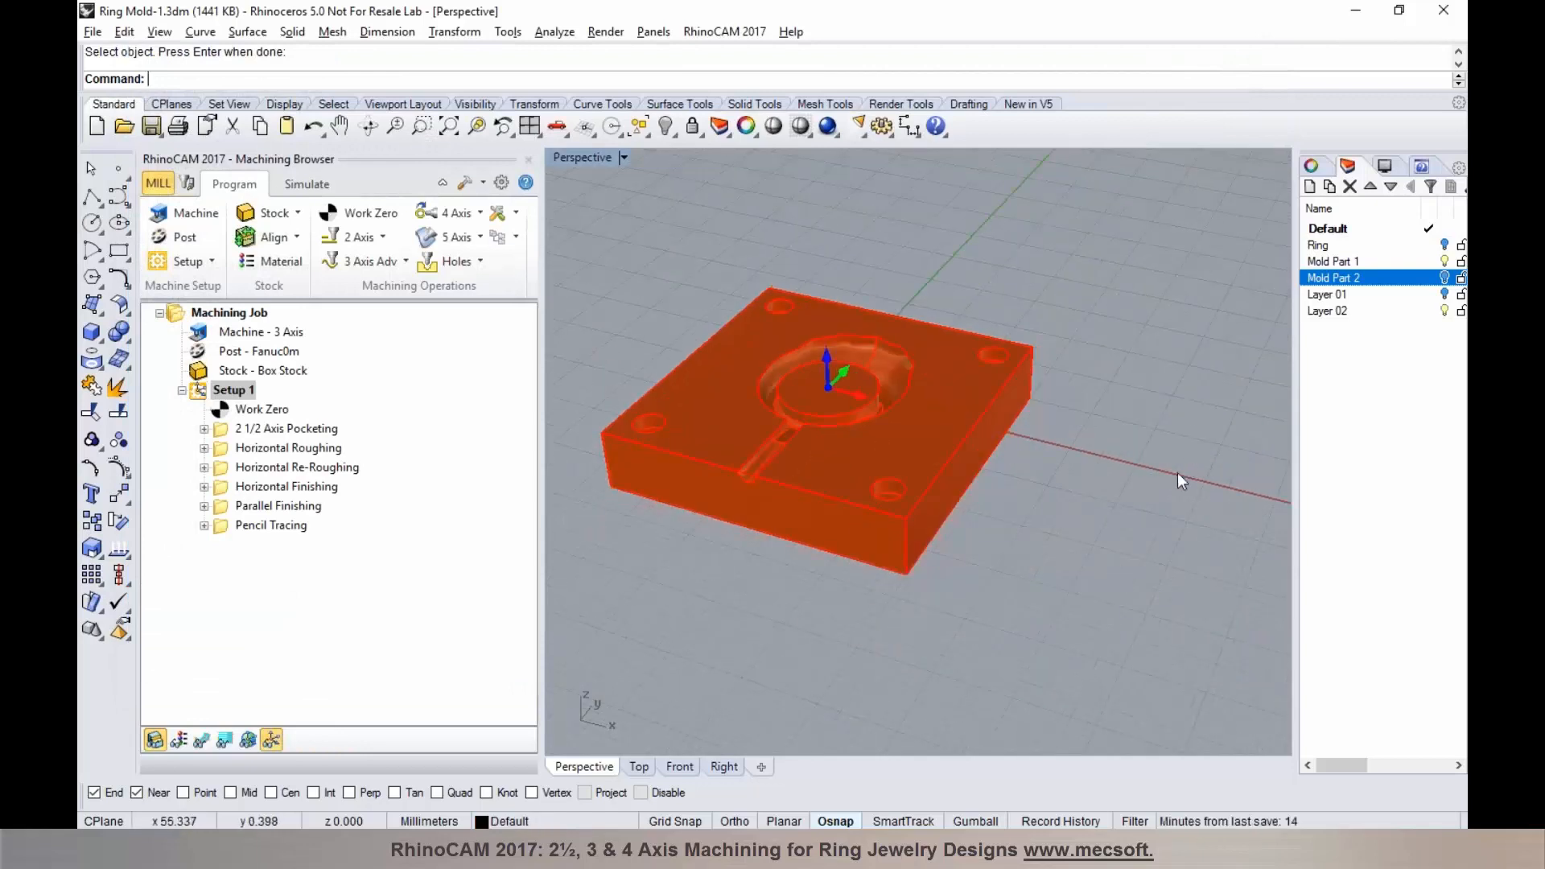
click(1446, 277)
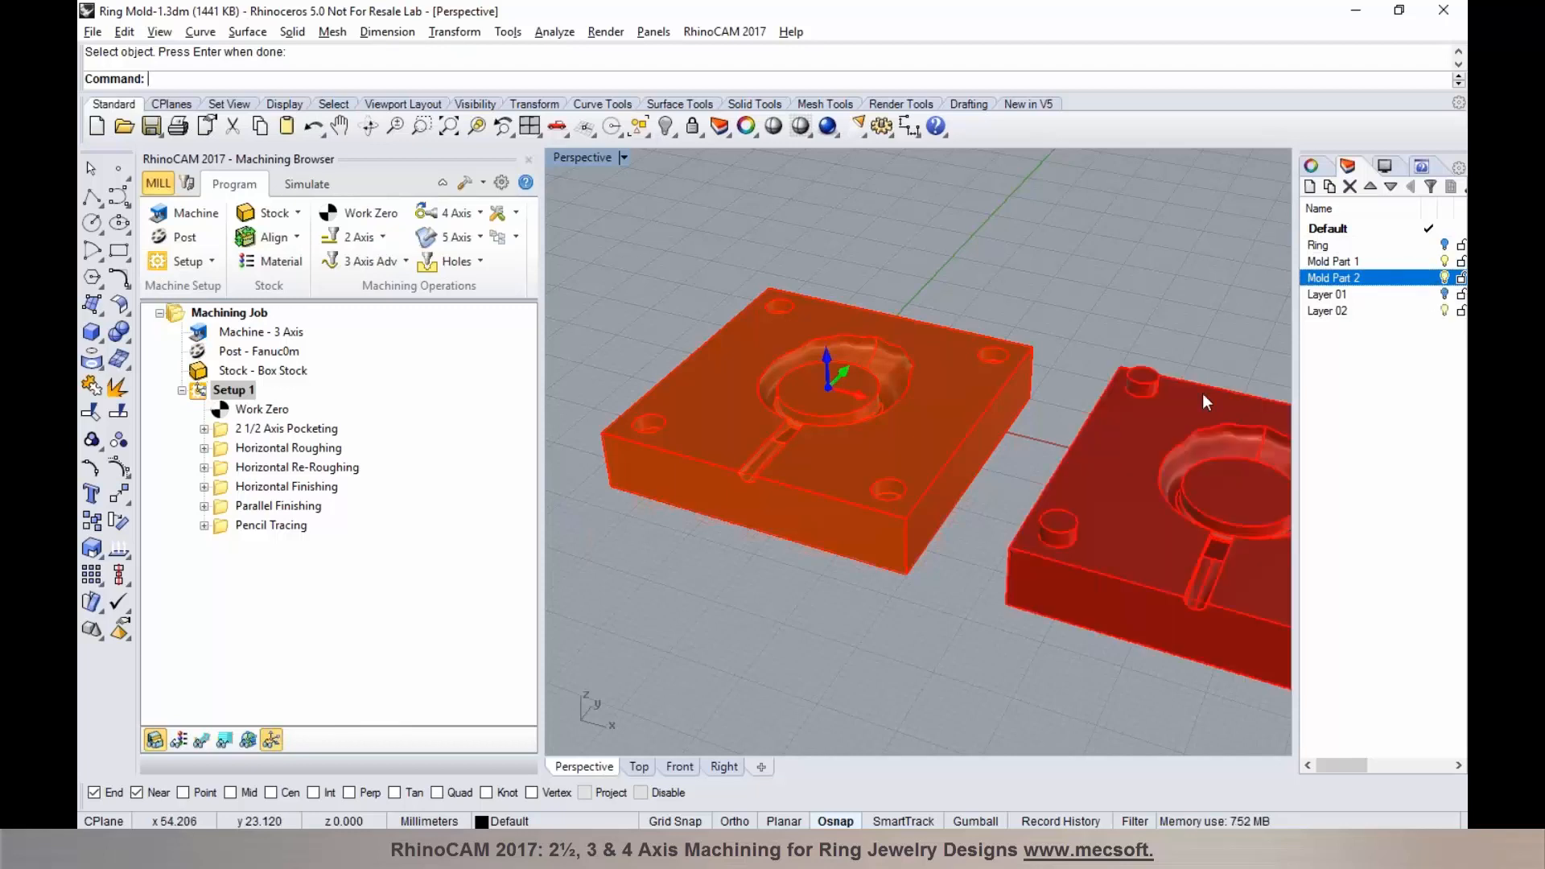
scroll(858, 387, down, 1)
scroll(858, 386, down, 4)
scroll(1071, 398, up, 4)
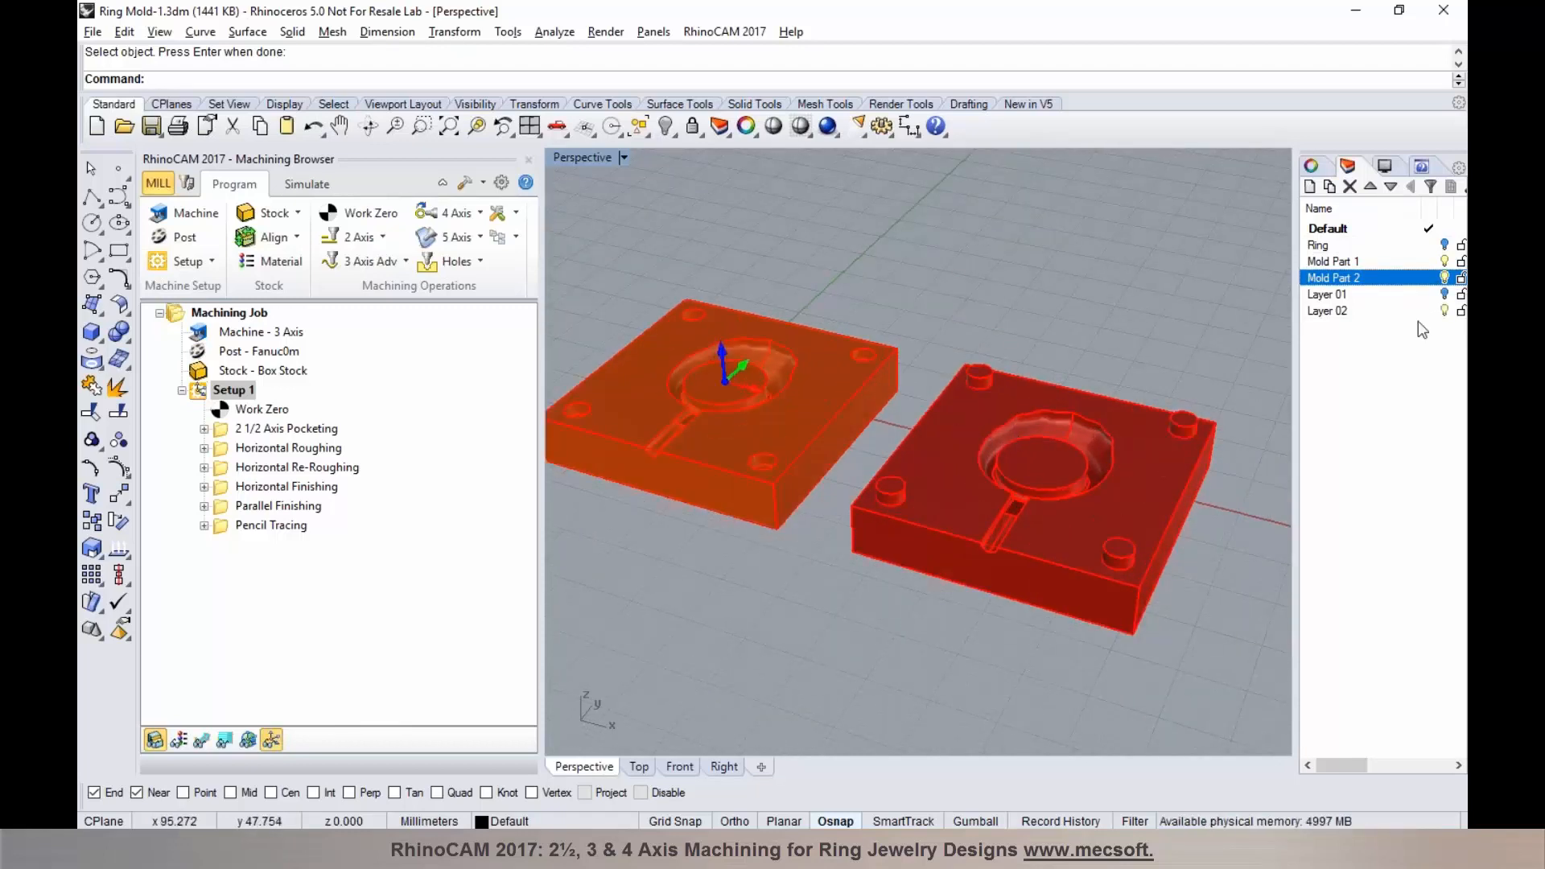
click(1446, 261)
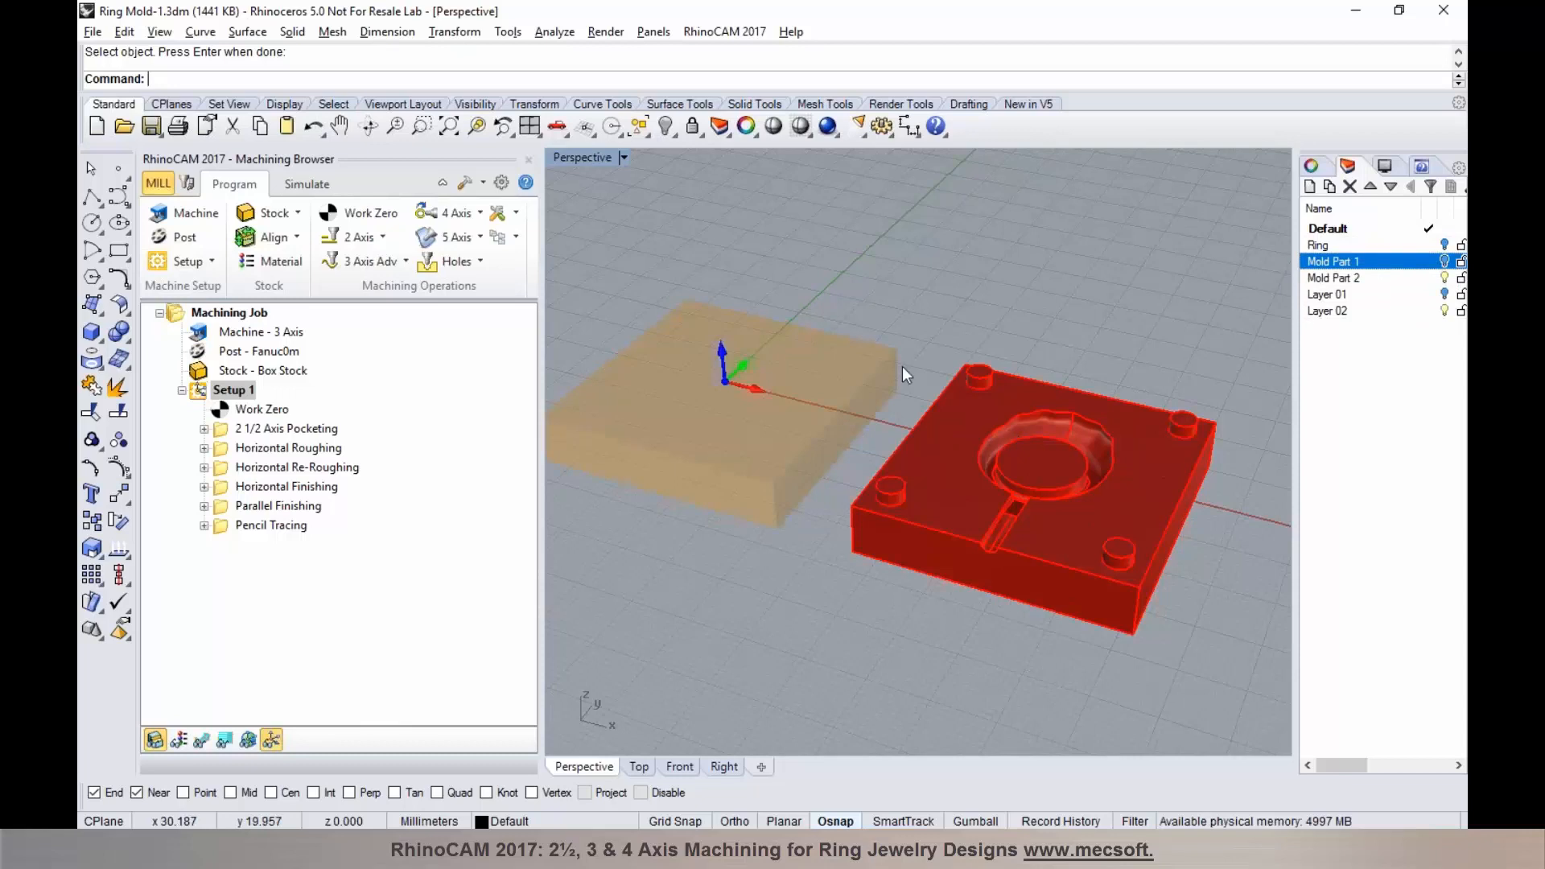
click(154, 740)
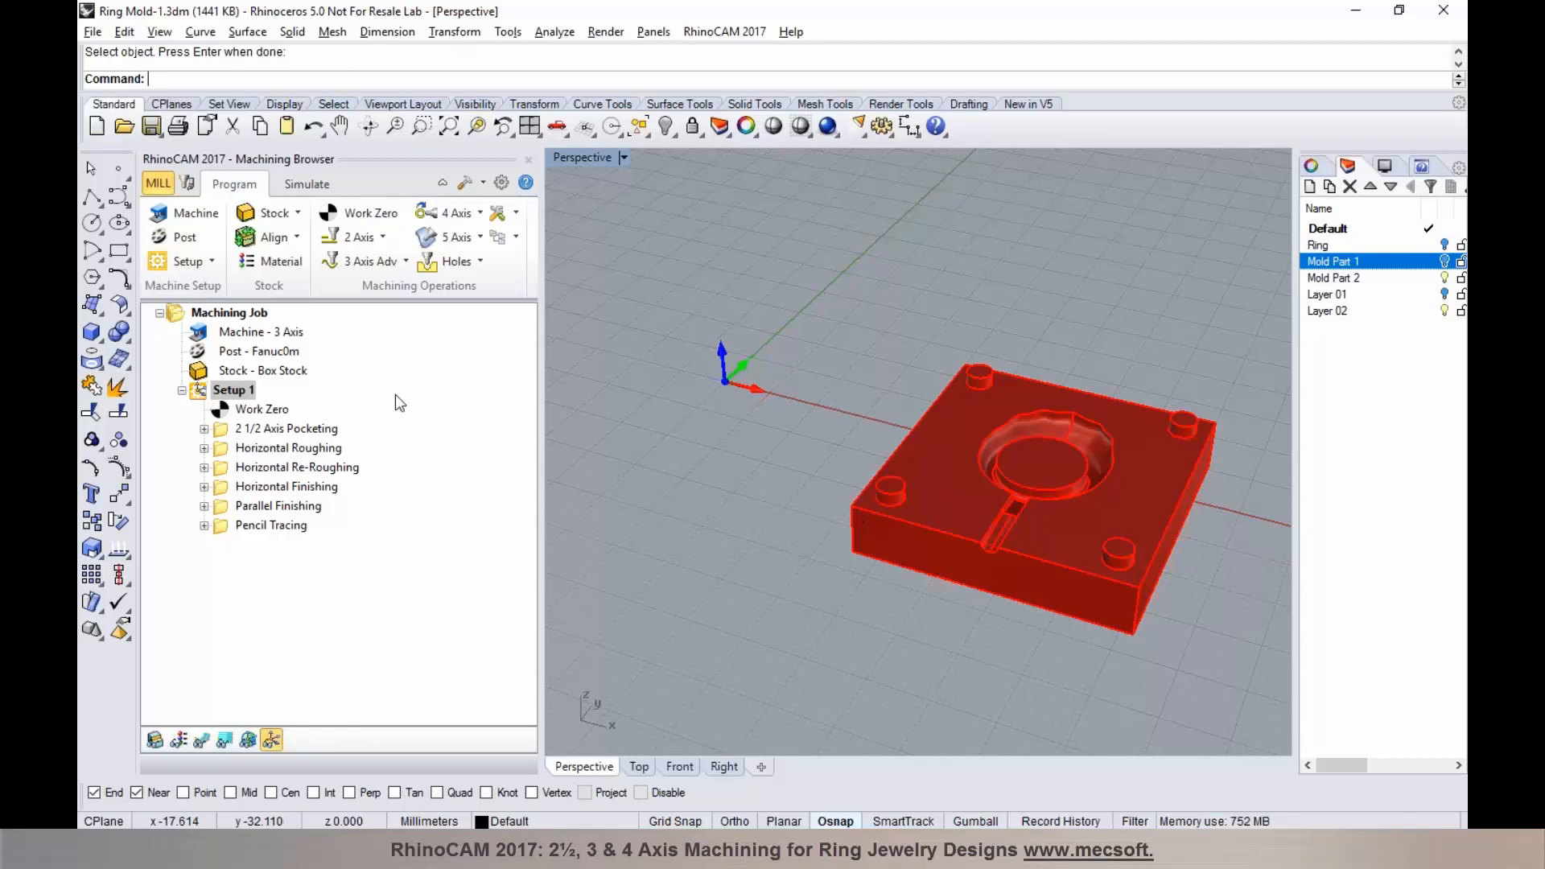
Step: Create an MOp Set under Setup 1's Work Zero and move all six operations, 2 1/2 Axis Pocketing through Pencil Tracing, into it
click(253, 411)
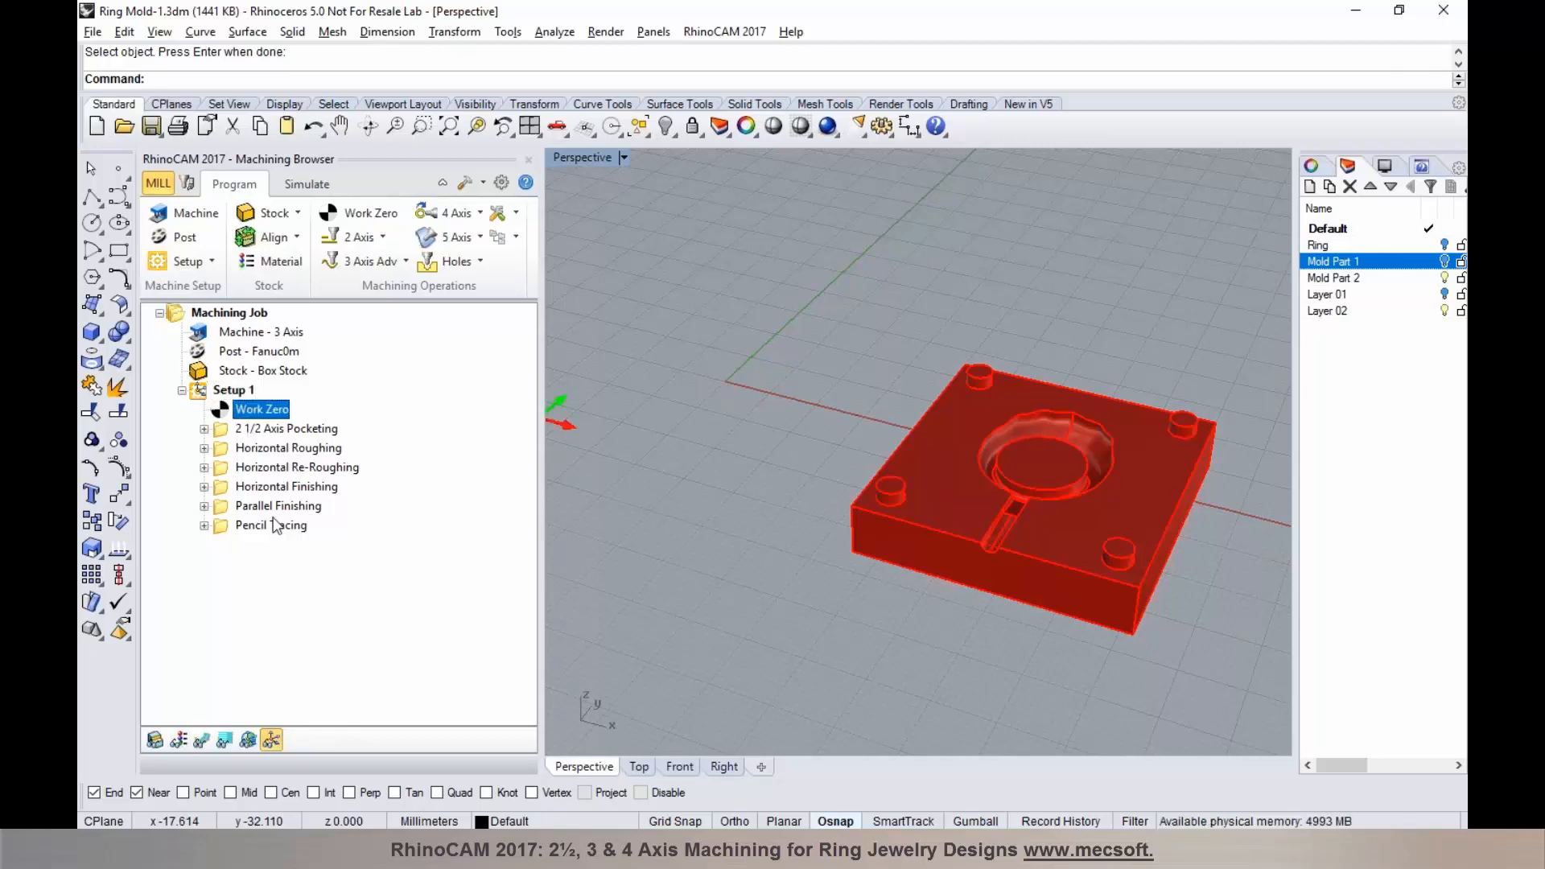
click(514, 213)
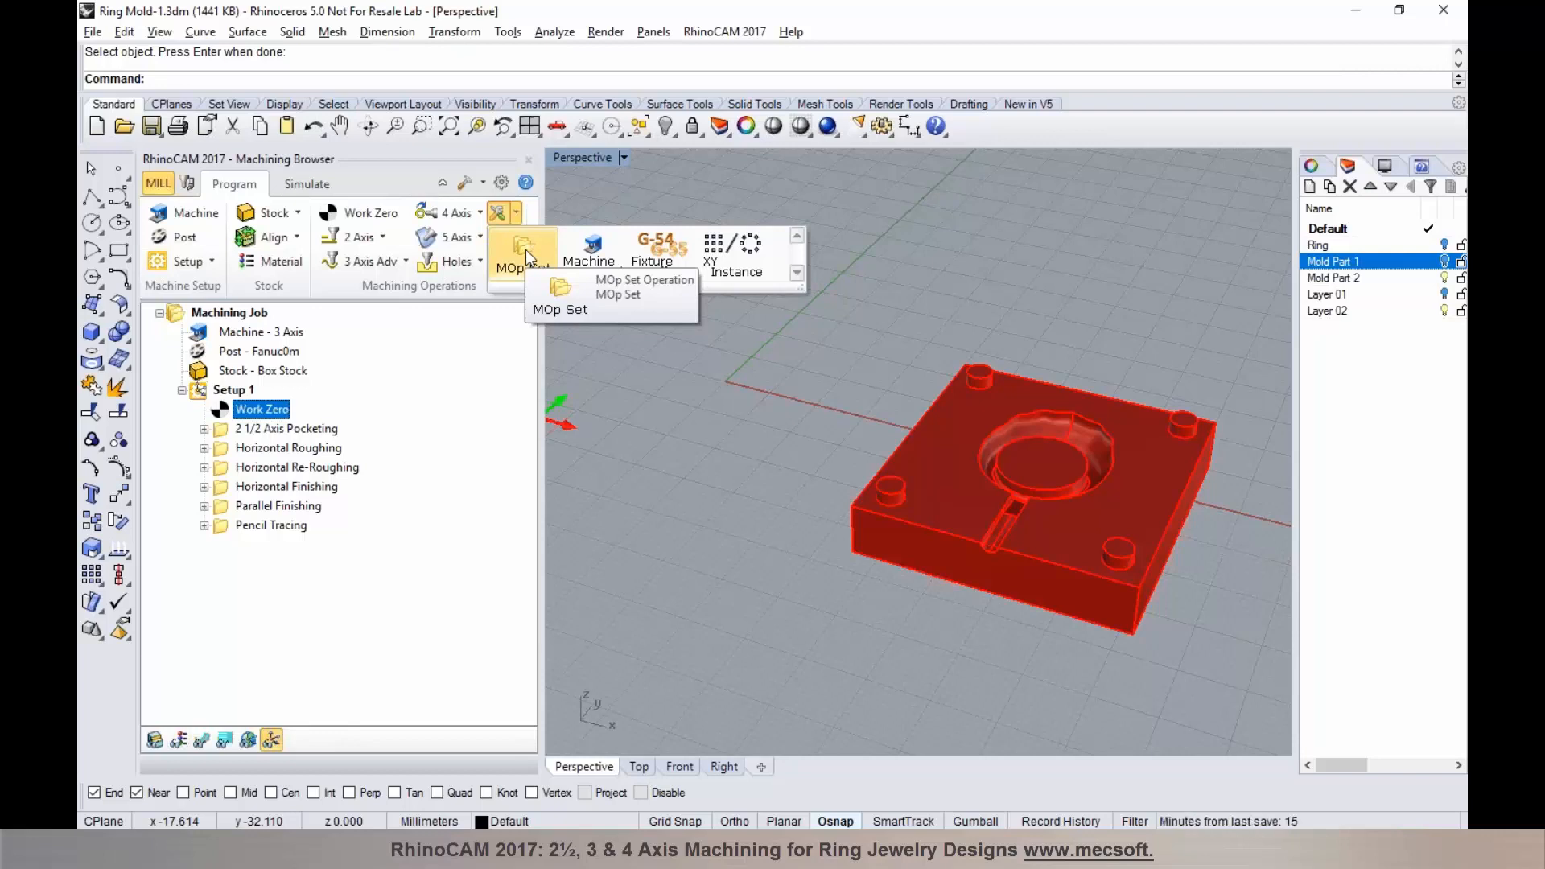
click(525, 250)
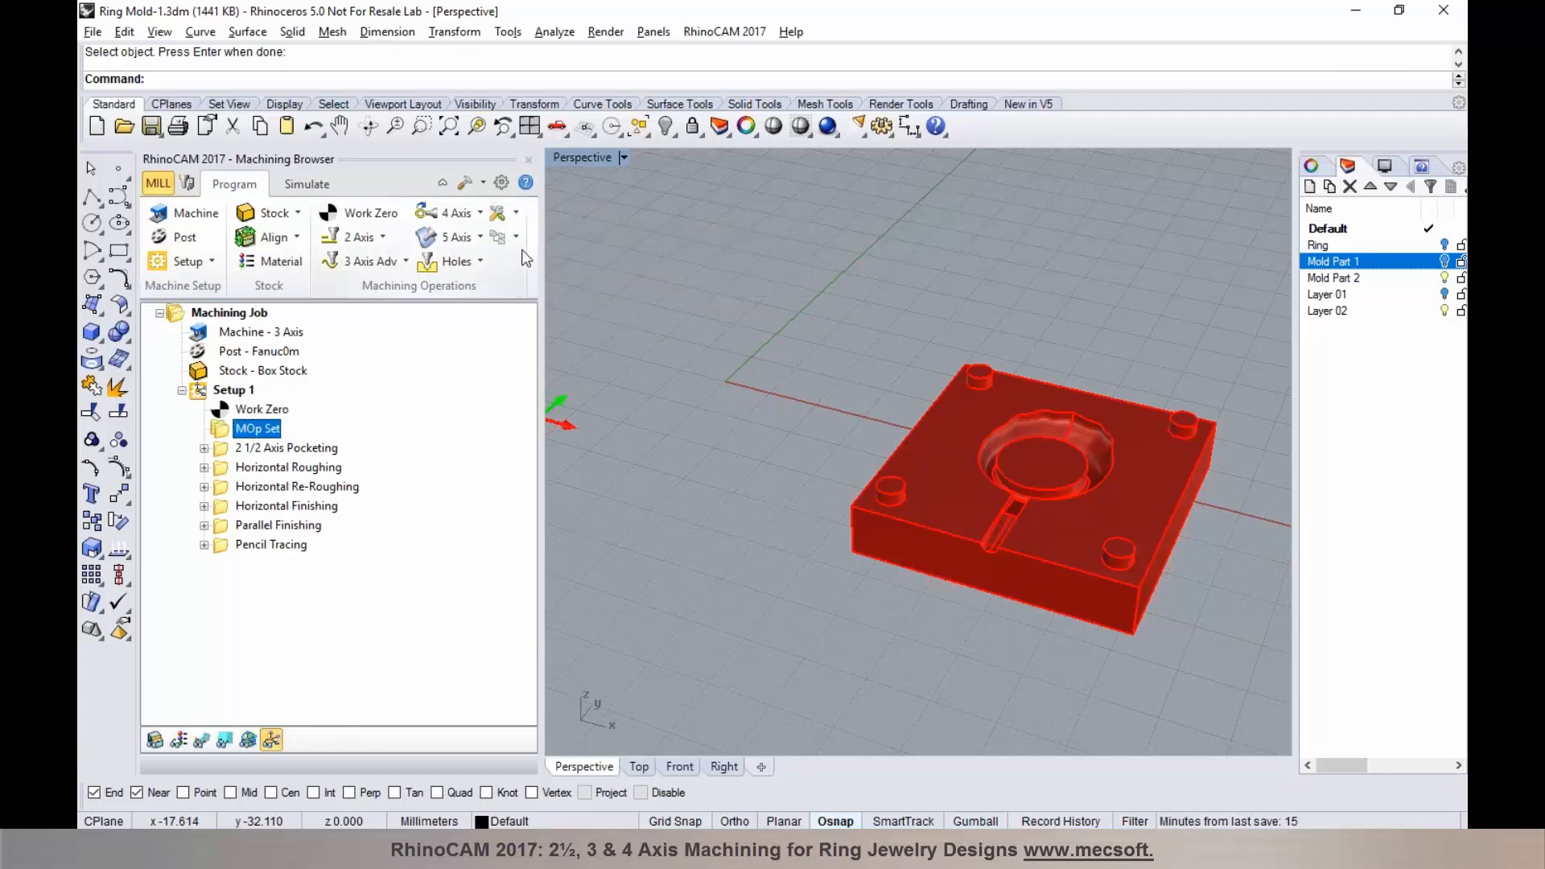
click(299, 448)
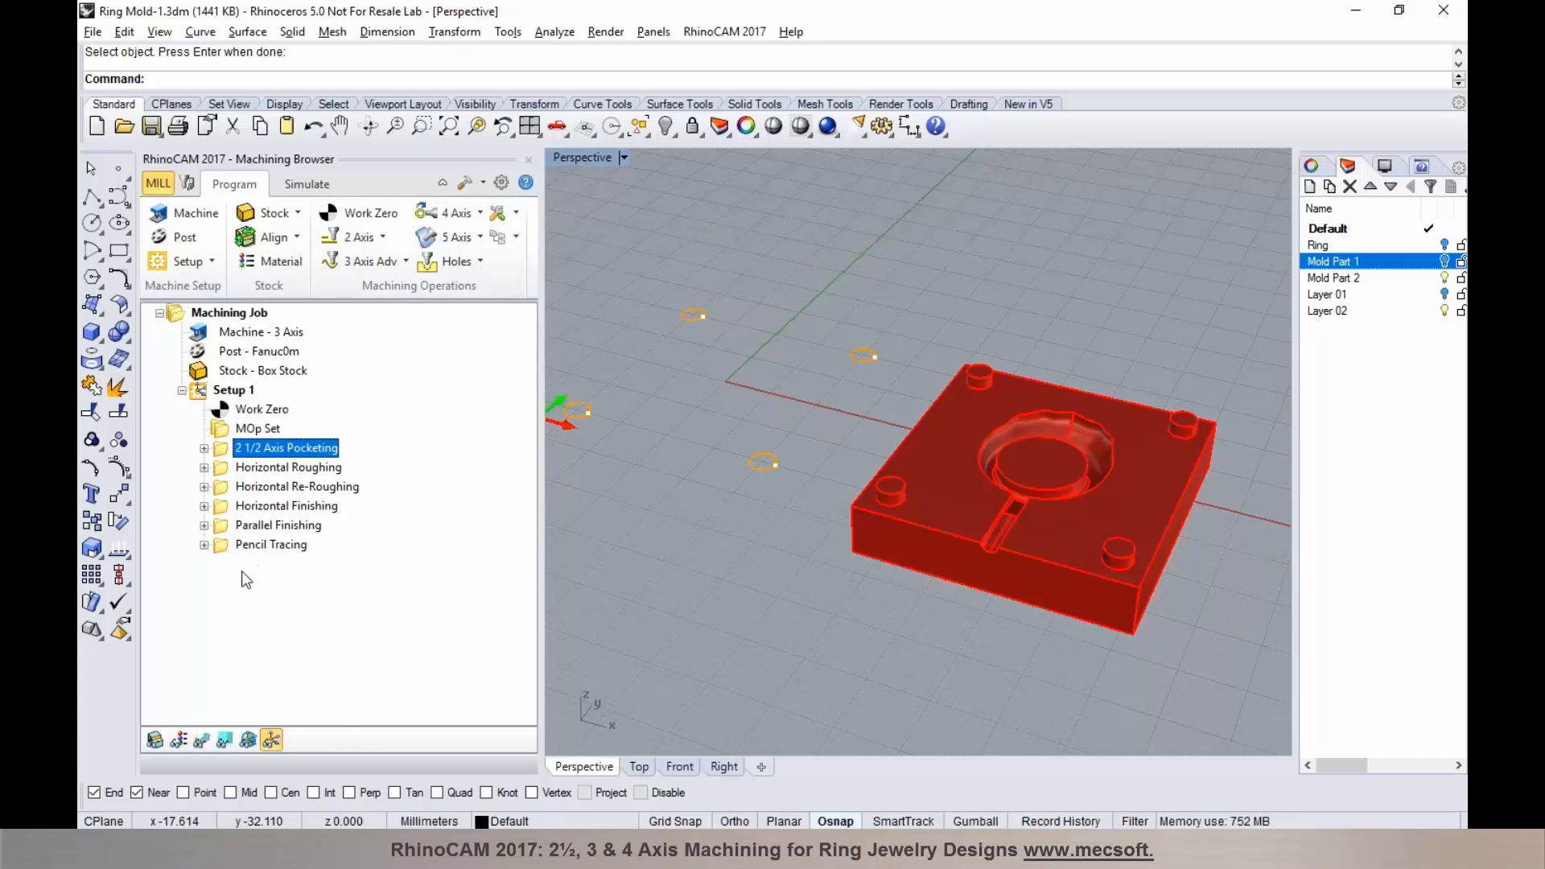
shift+click(243, 547)
drag(238, 450, 229, 432)
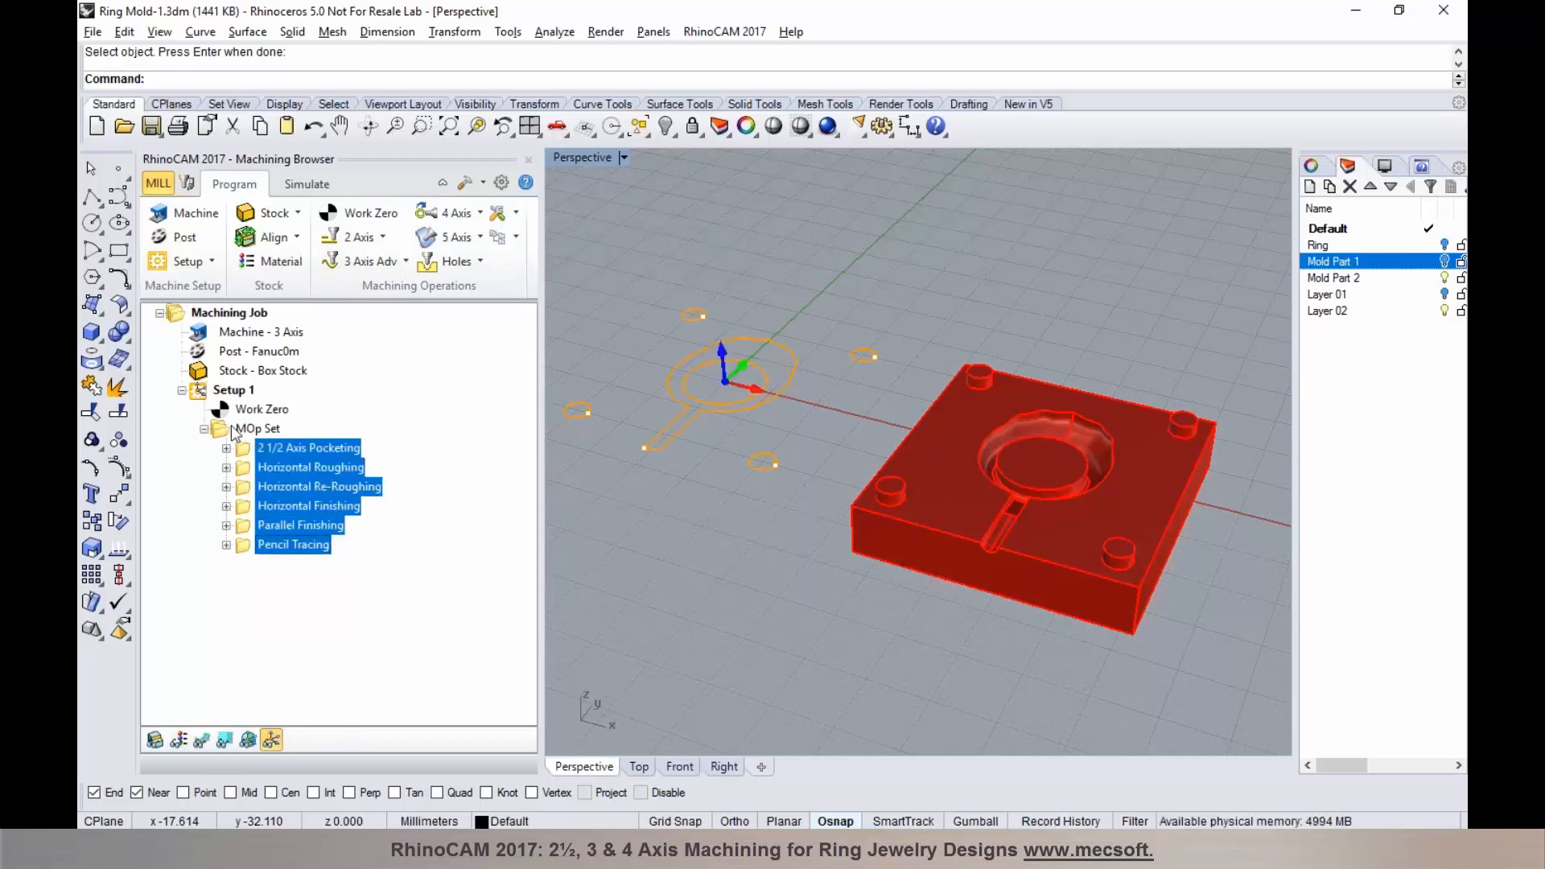
Step: Collapse the MOp Set and duplicate it within Setup 1
click(229, 415)
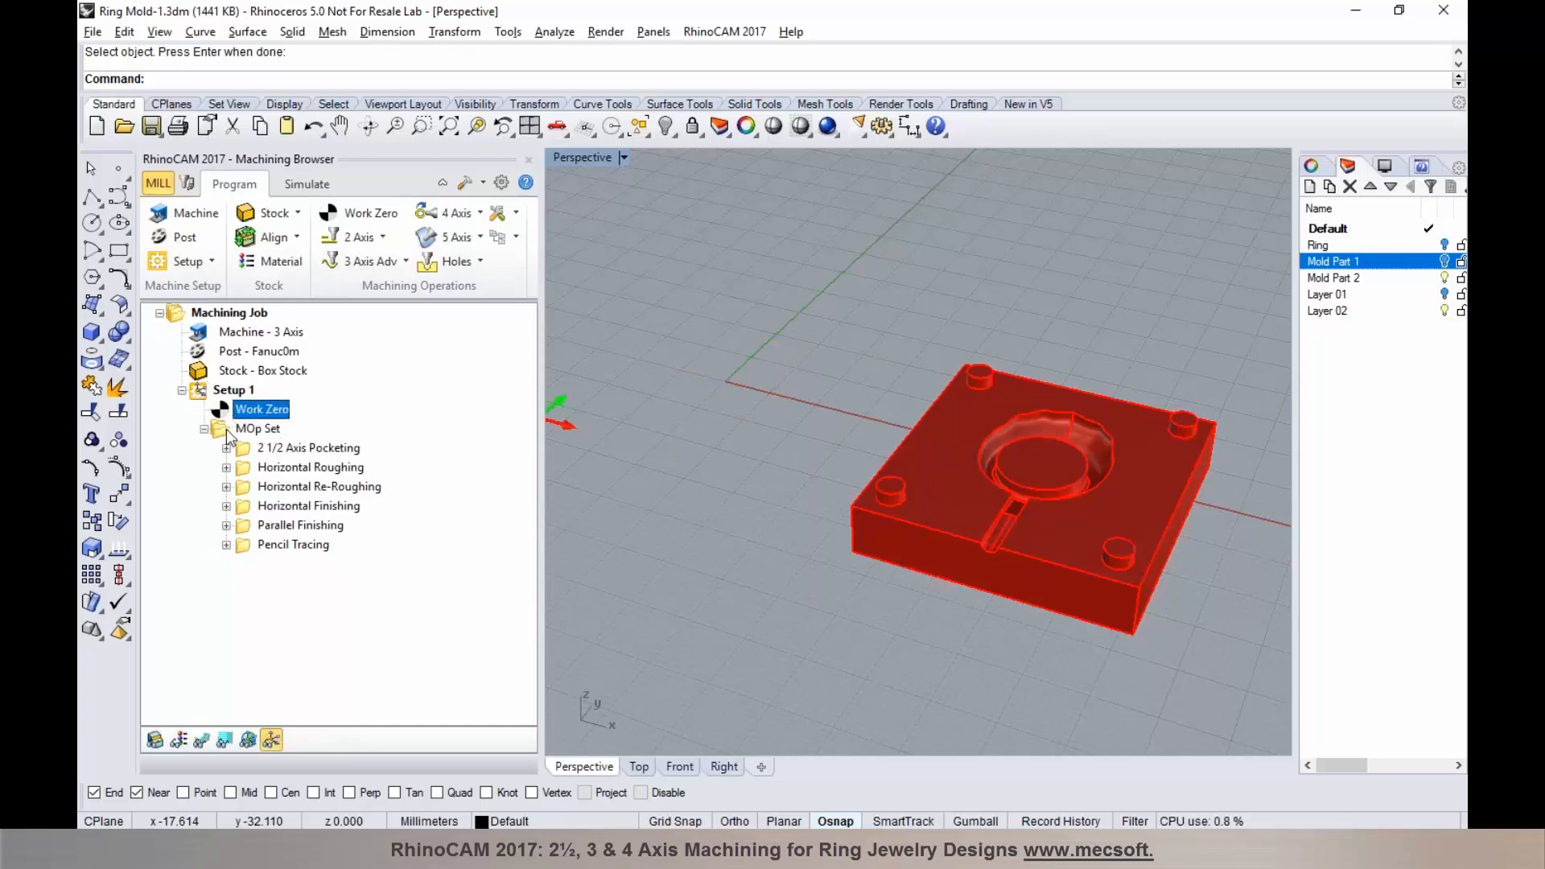
ctrl+click(230, 433)
right_click(230, 431)
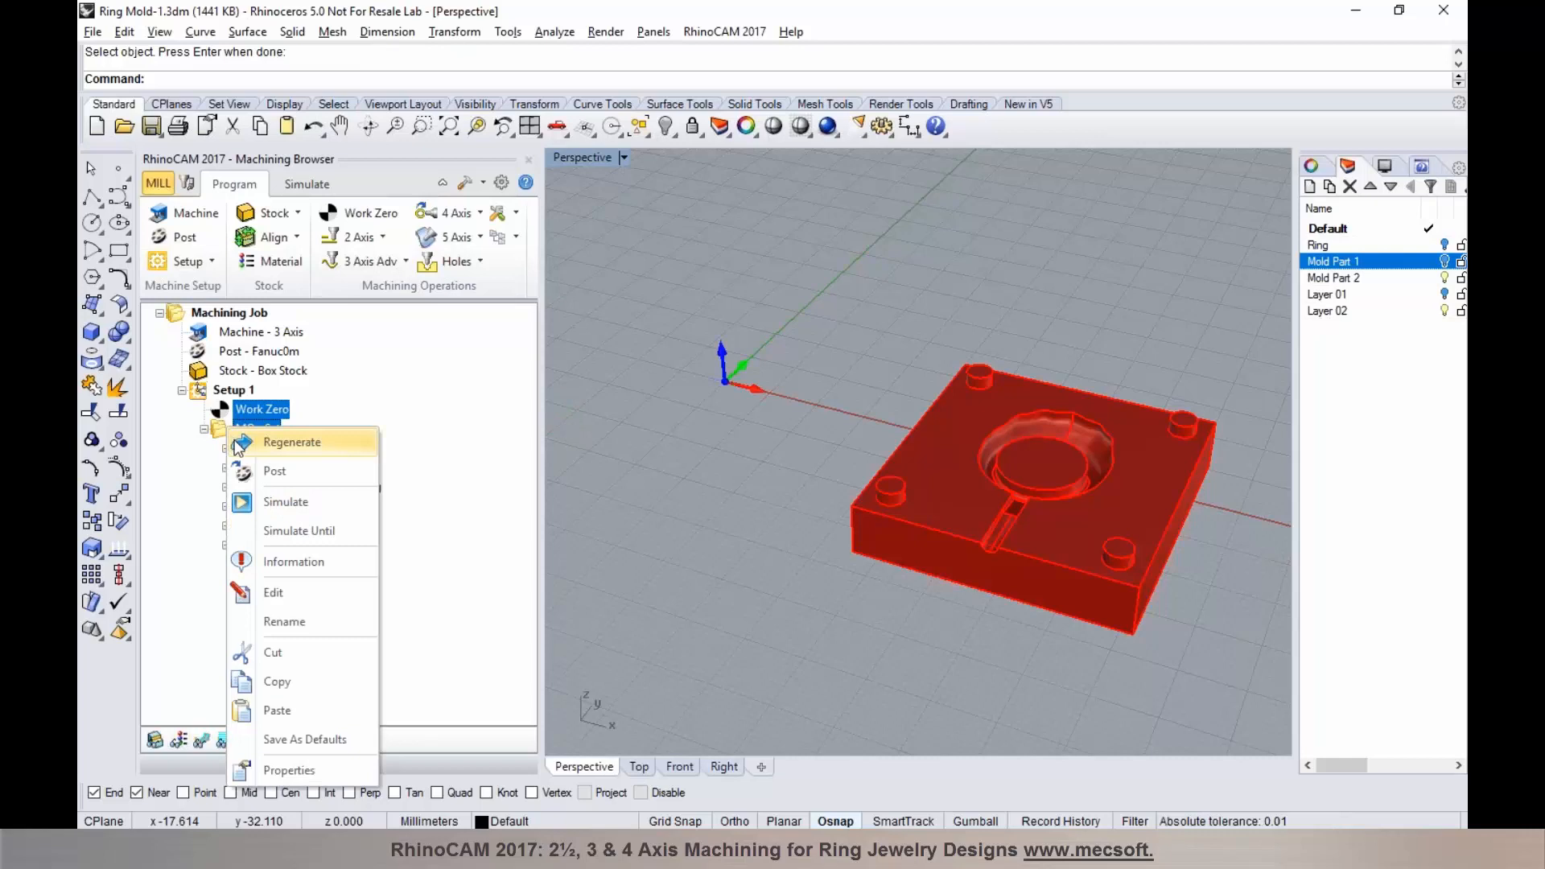
click(219, 434)
click(204, 430)
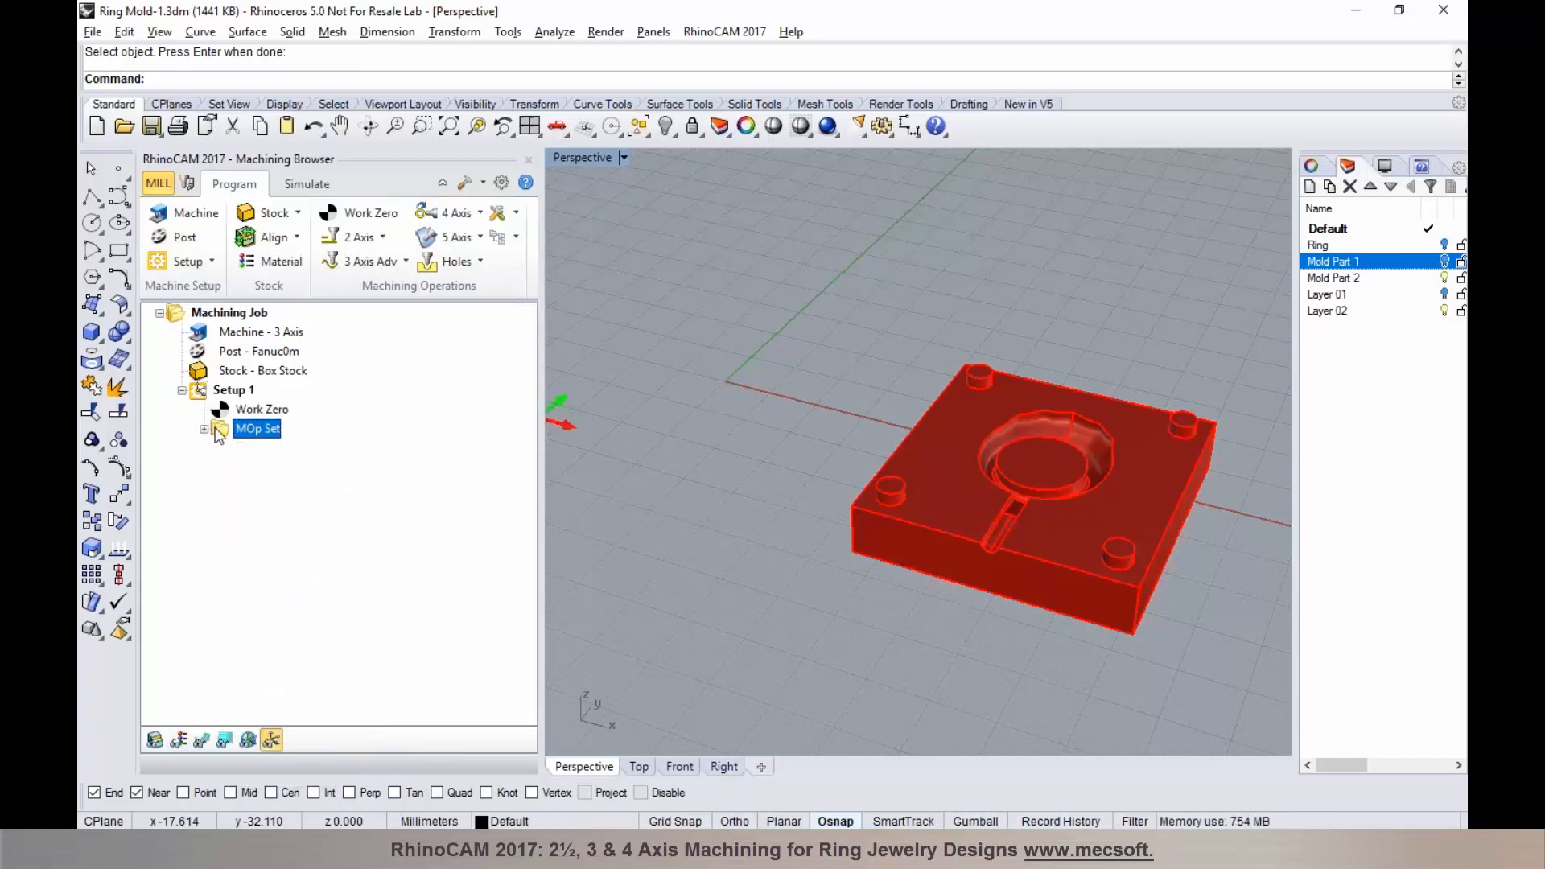
key(ctrl+v)
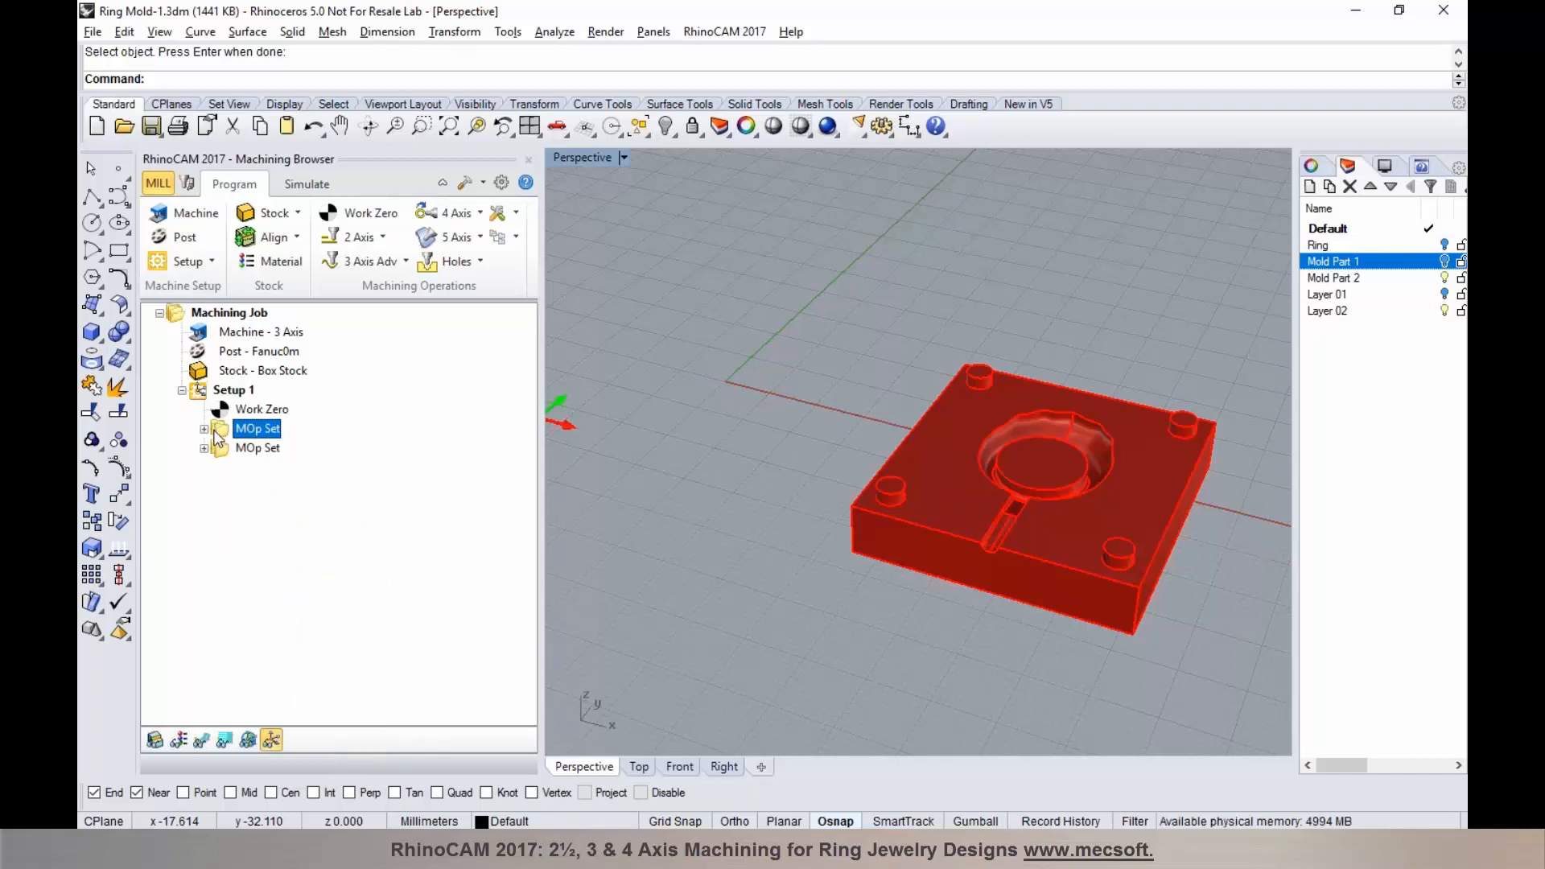
right_click(224, 435)
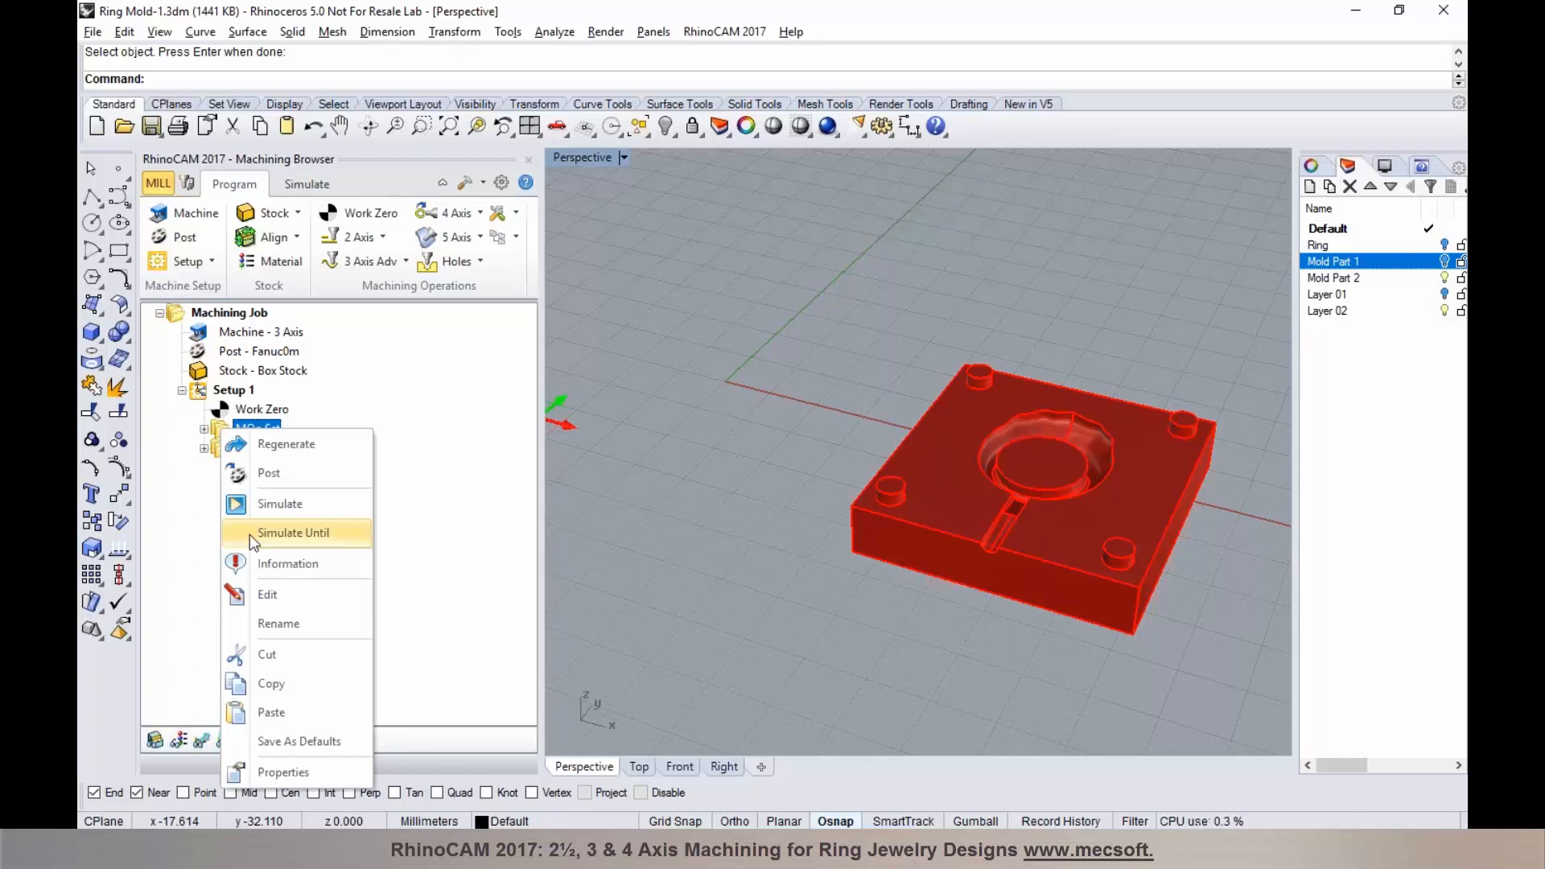
click(217, 432)
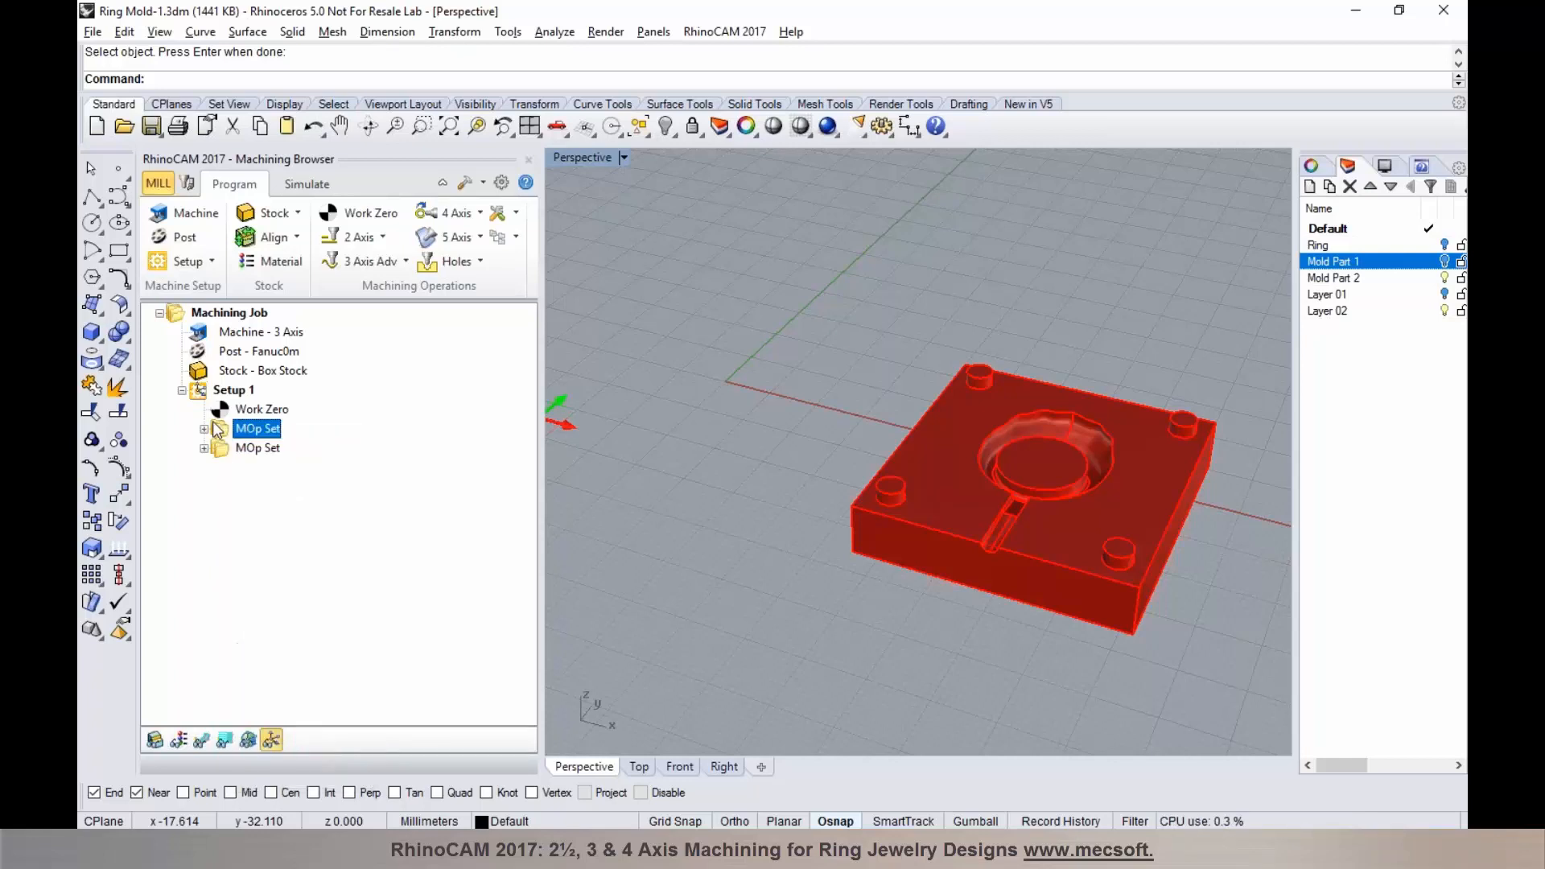
Step: Define a Part Box Stock with zero X, Y and Z offsets around the second mold half and display it
click(336, 214)
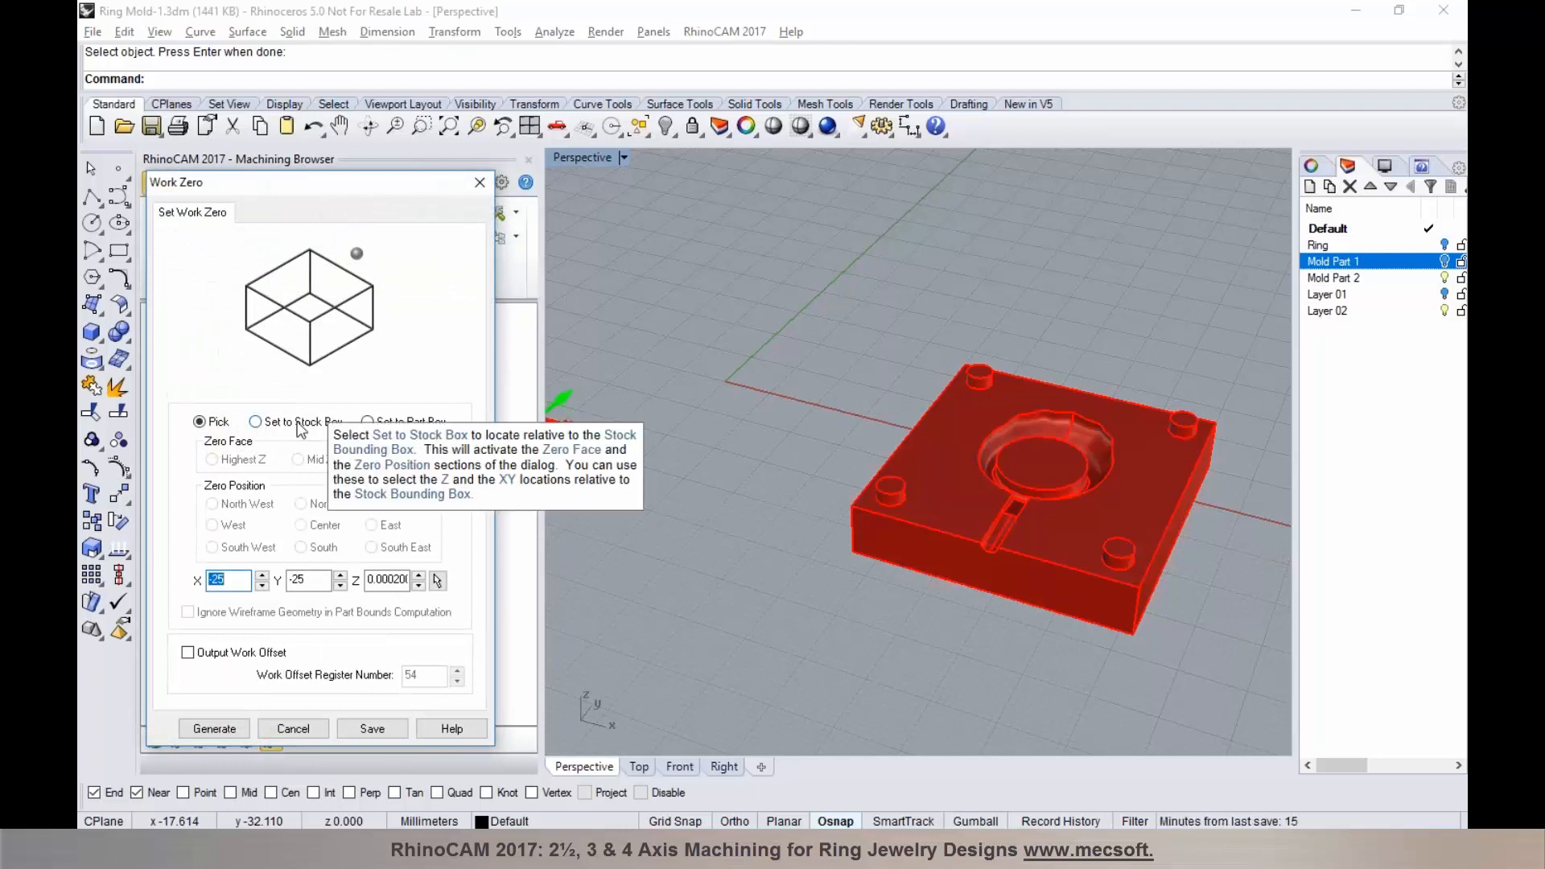
click(293, 729)
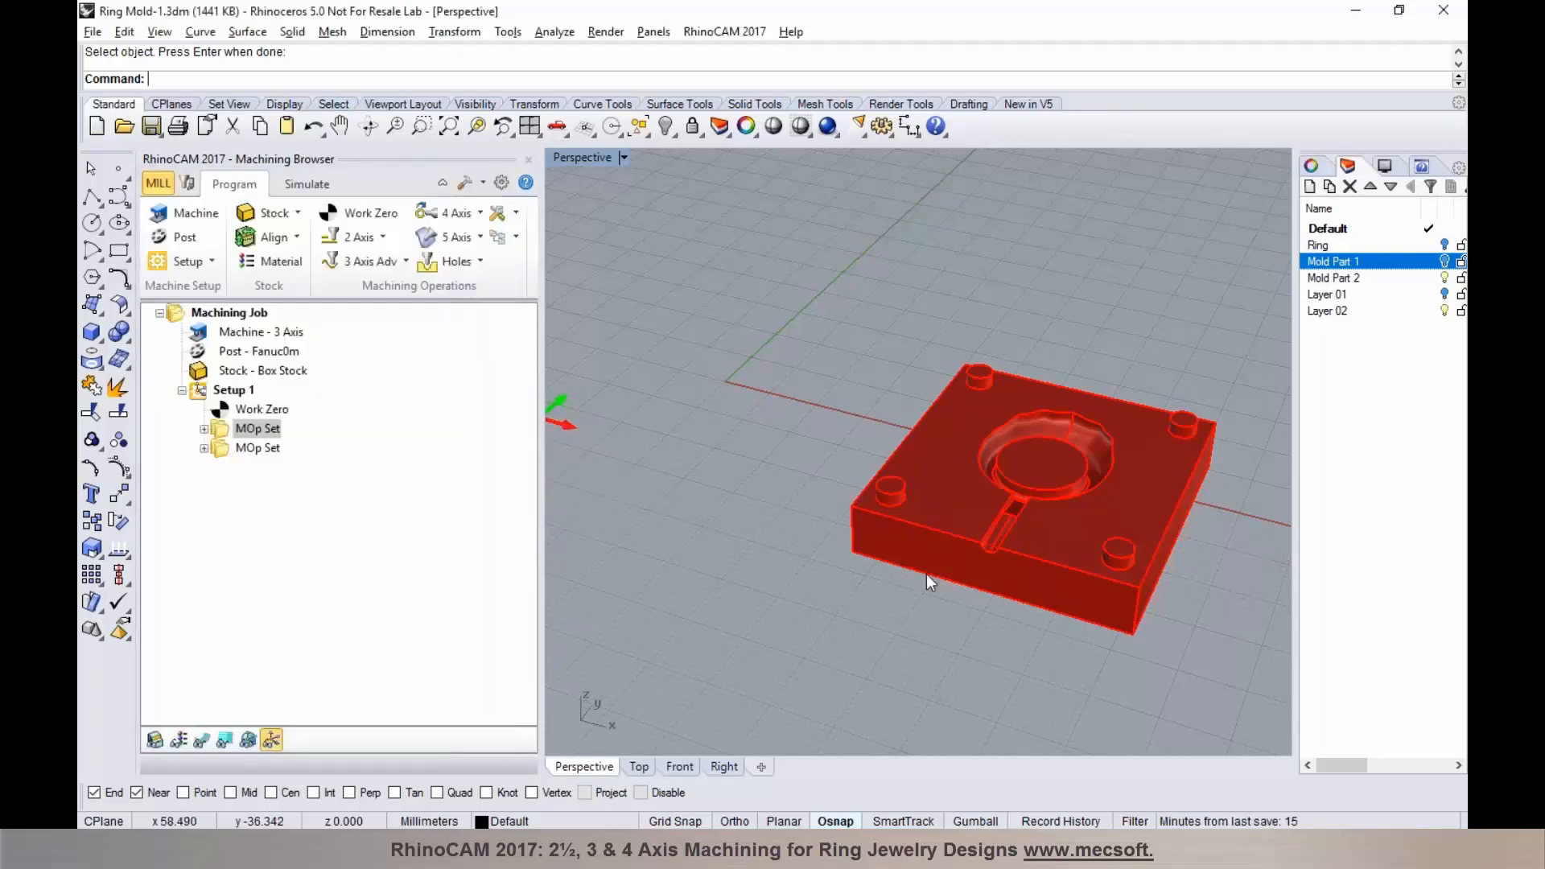
click(299, 213)
click(303, 269)
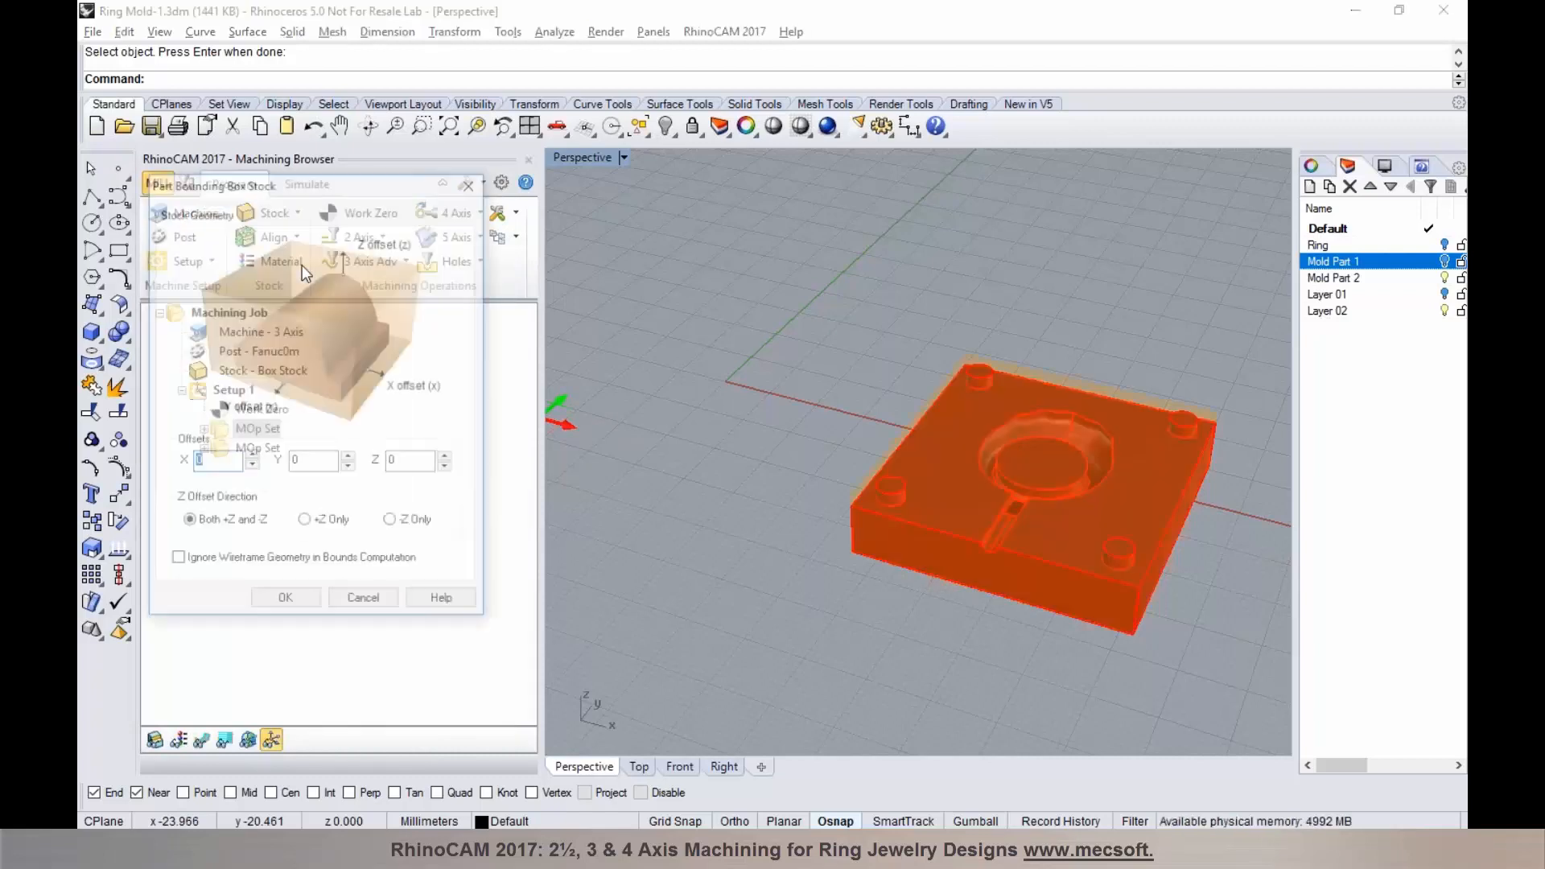
click(285, 603)
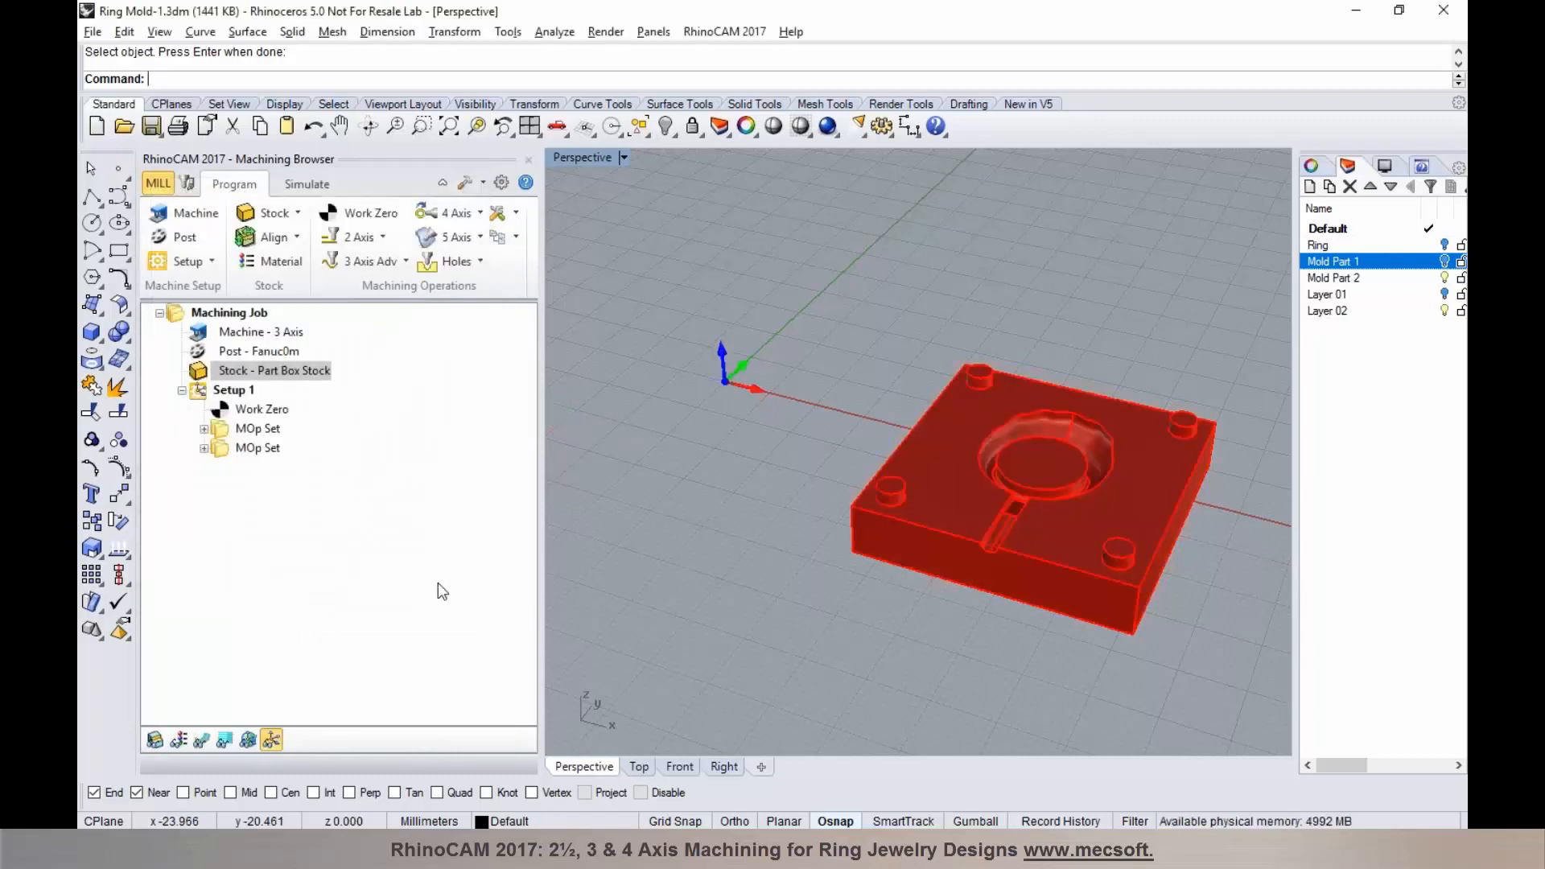
click(155, 739)
right_drag(791, 644, 727, 620)
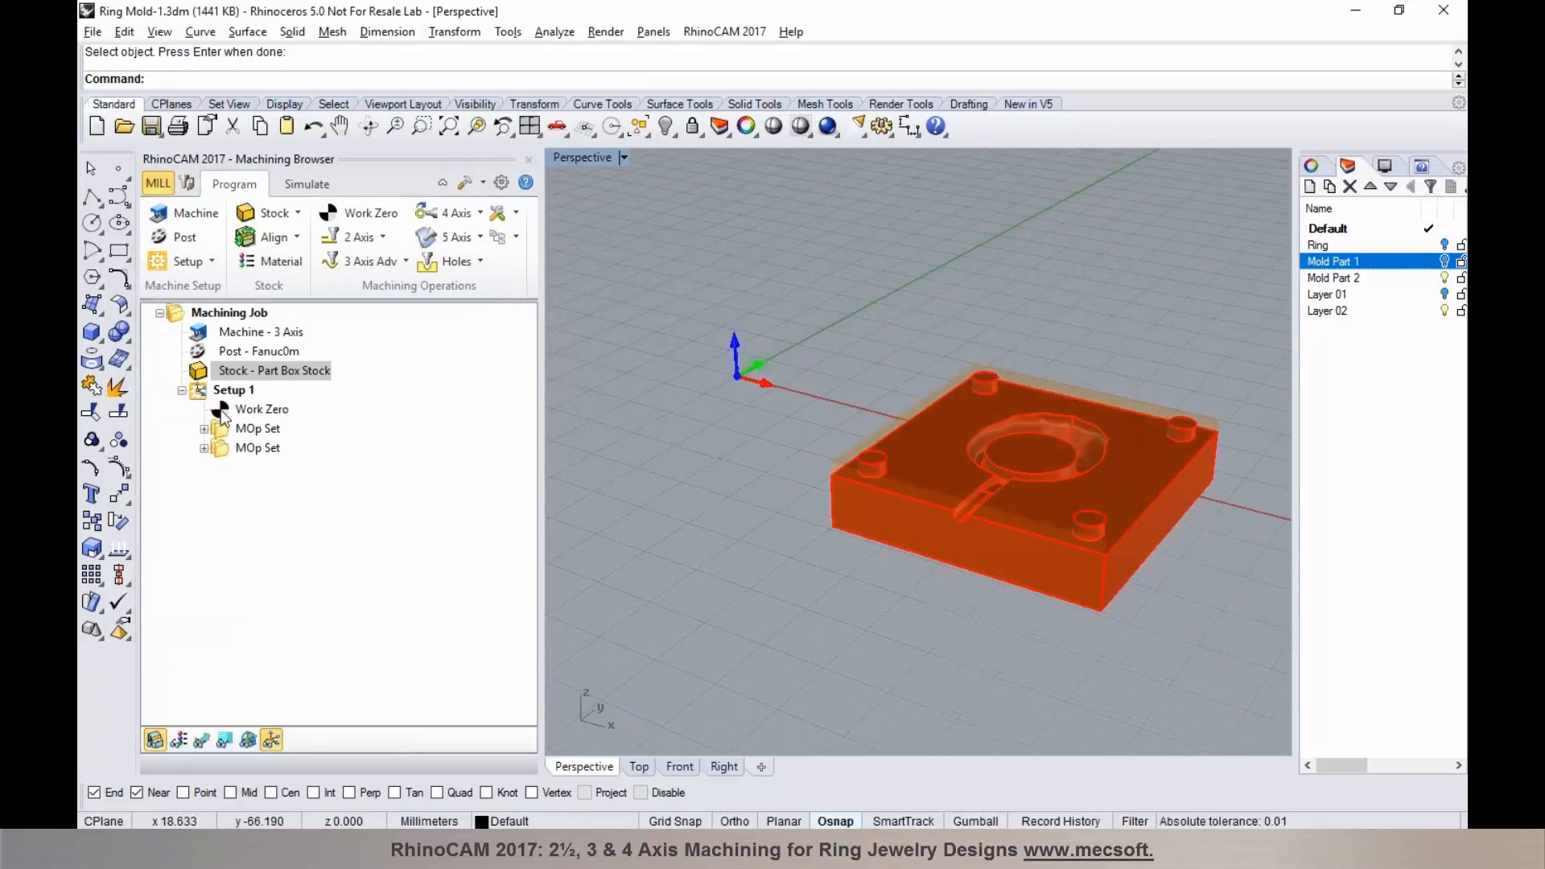
Step: Add a Work Zero to Setup 1 at the stock box's Highest Z, South West corner, outputting work offset register 55
click(222, 393)
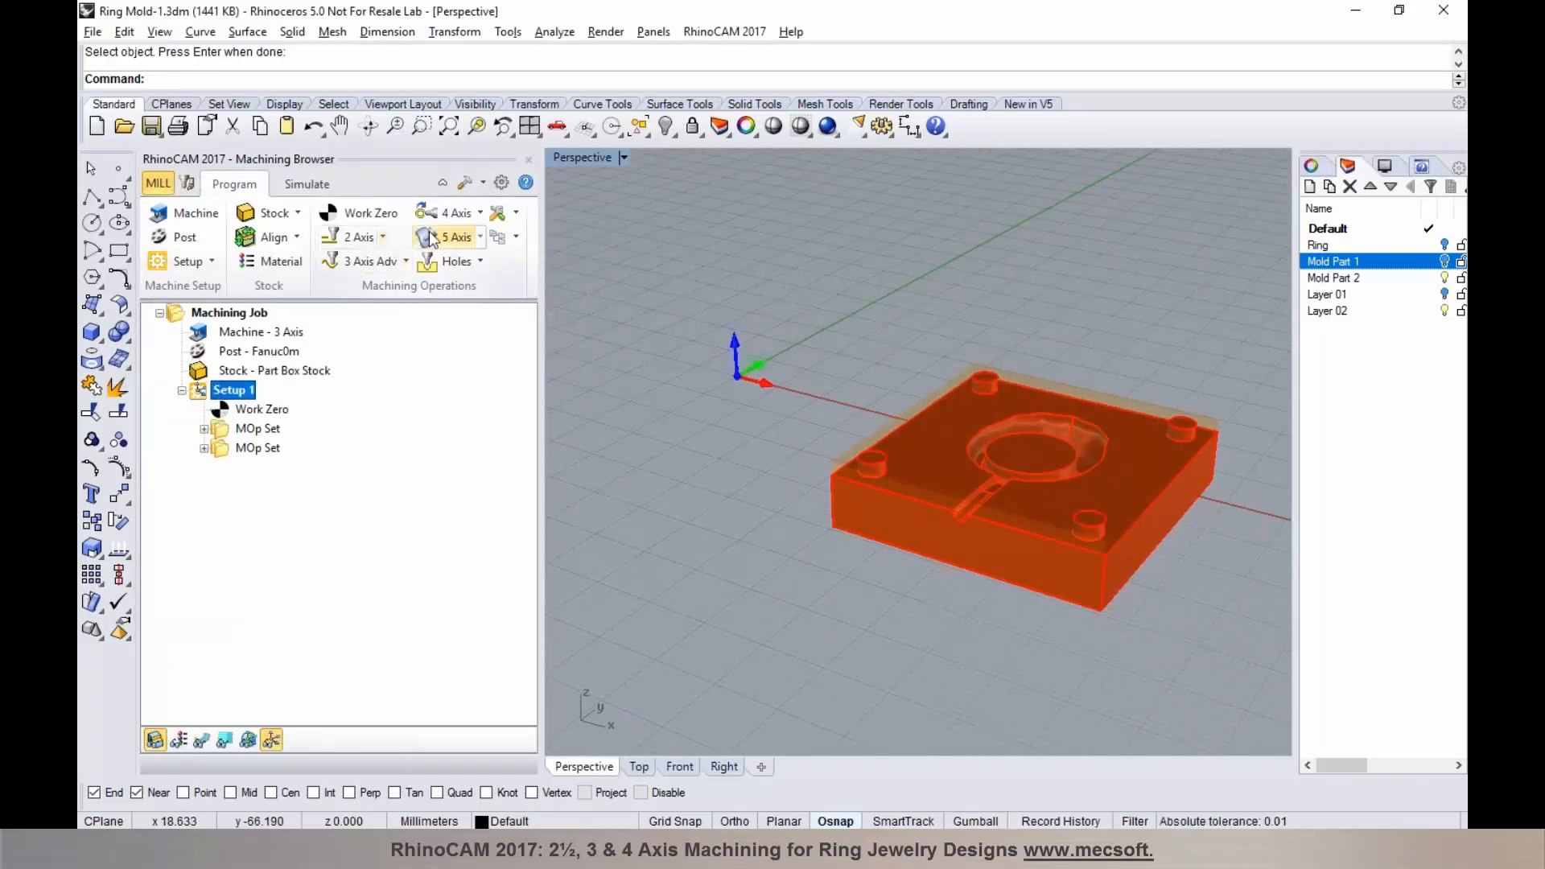
click(363, 214)
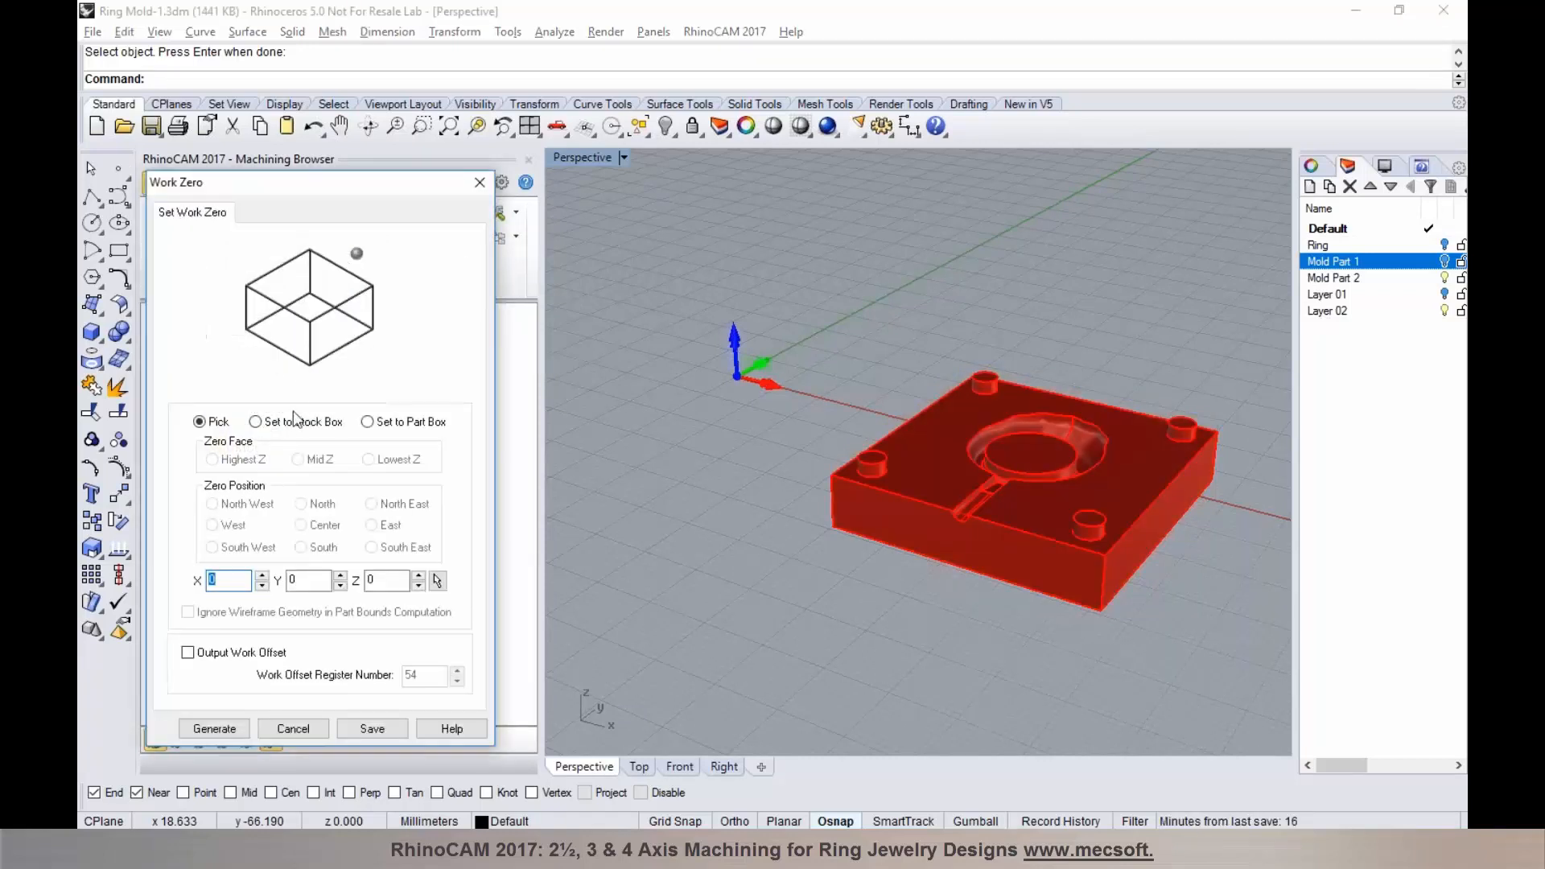
click(241, 547)
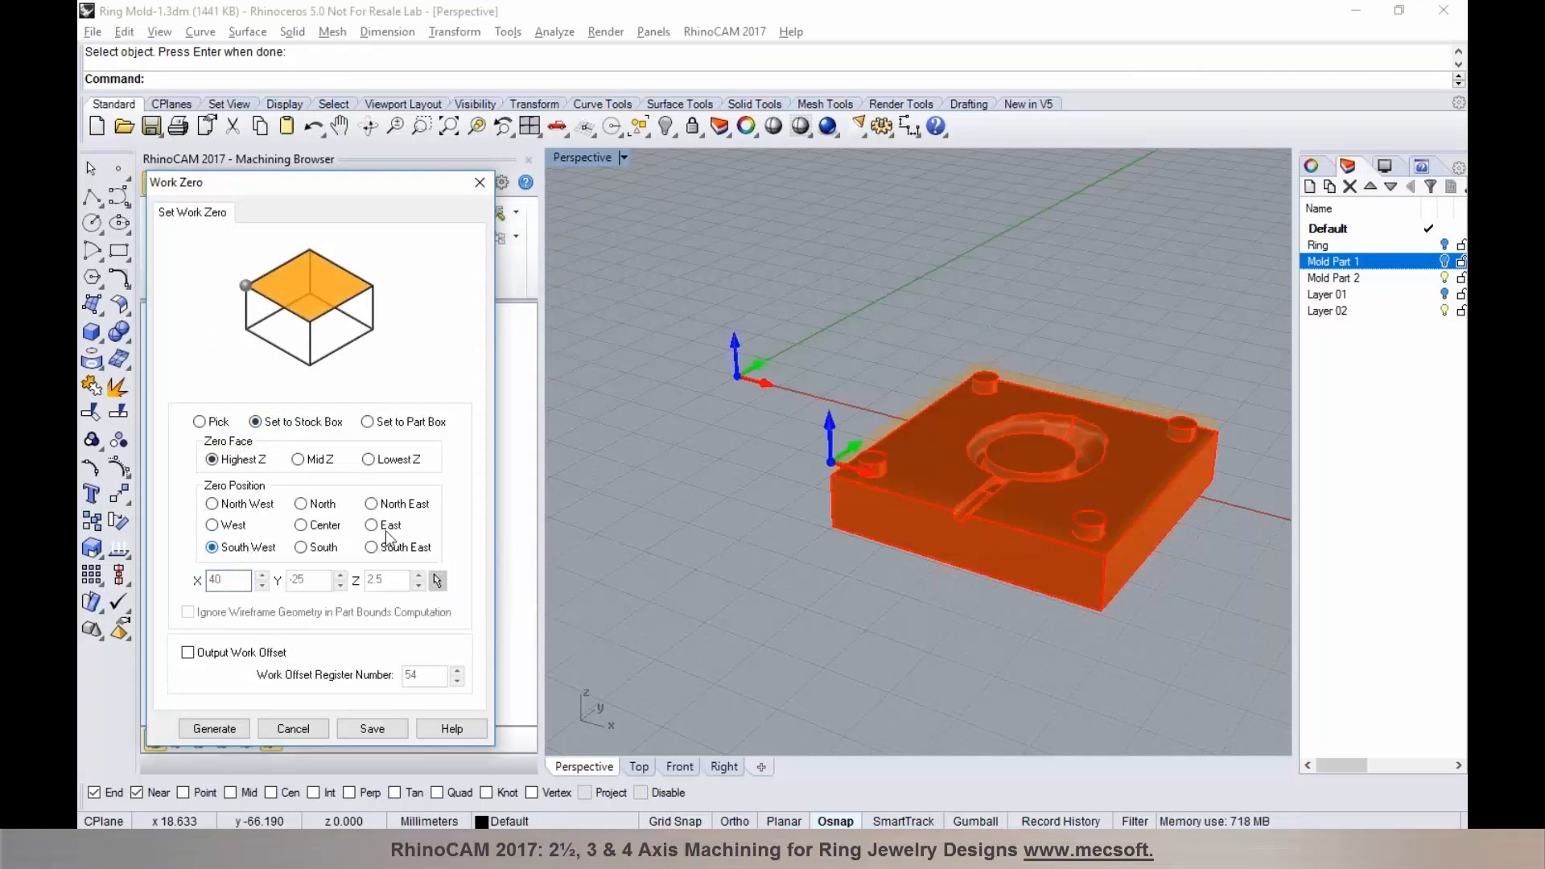
click(283, 654)
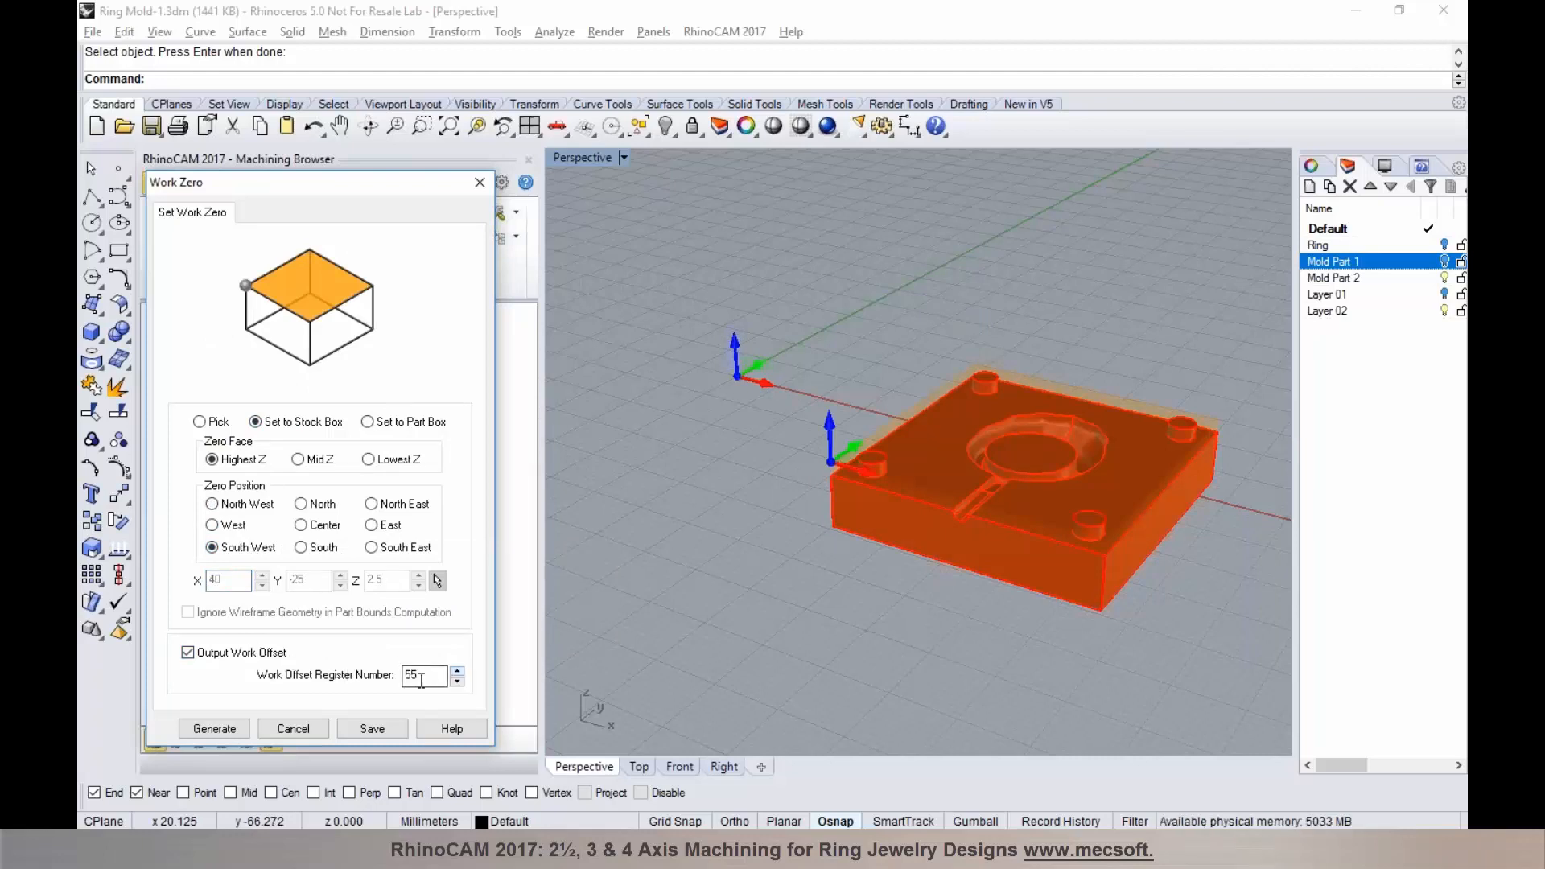
click(230, 725)
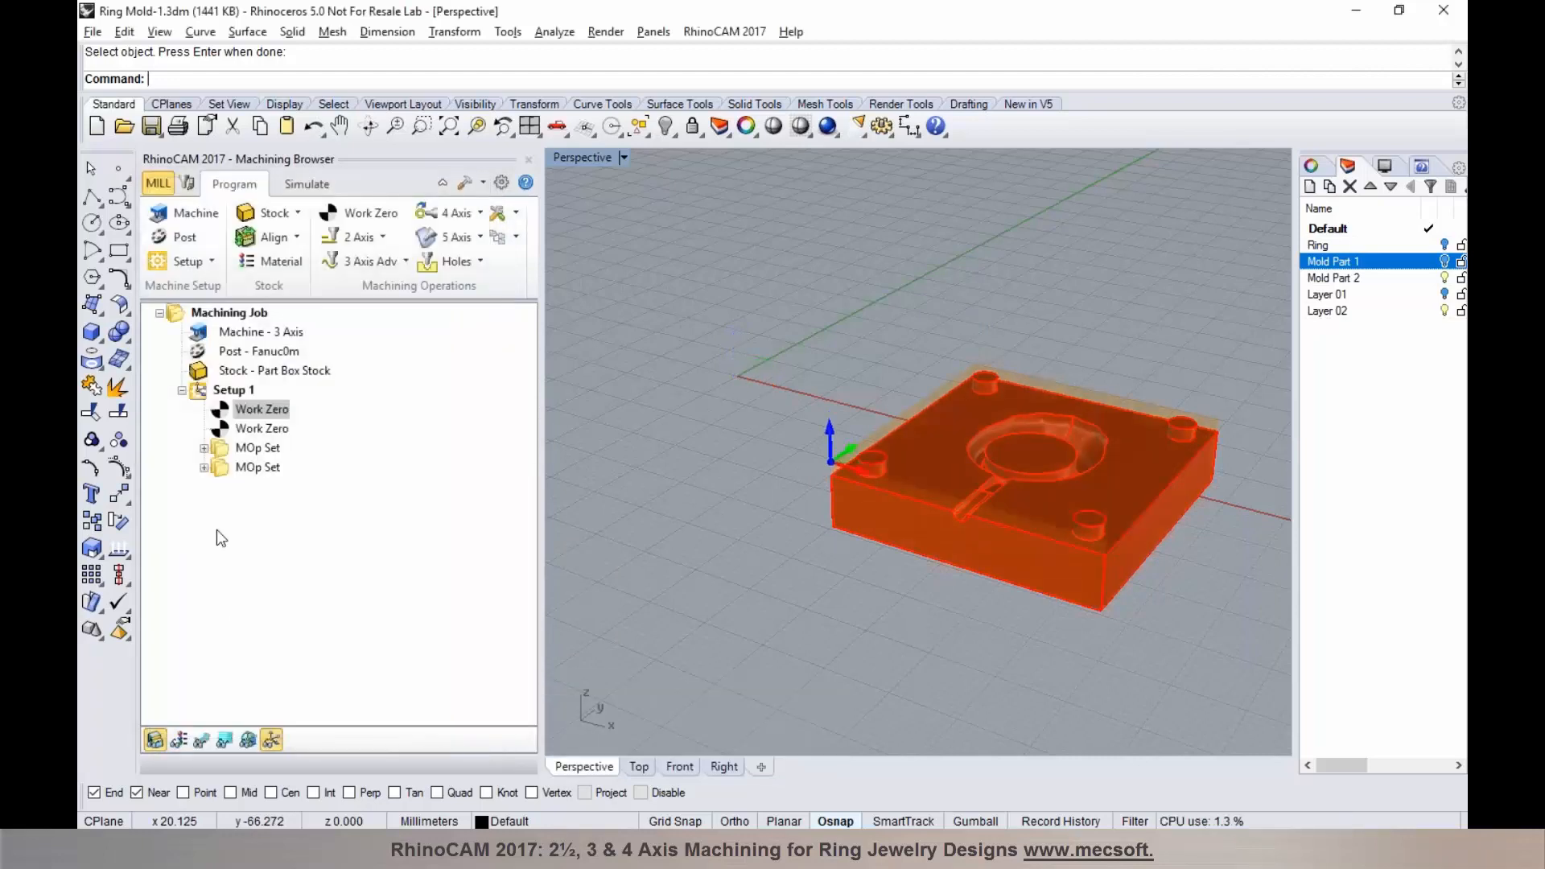
Step: Move an MOp Set directly below the new Work Zero and expand it to show its operations
click(217, 468)
drag(218, 468, 231, 427)
click(231, 412)
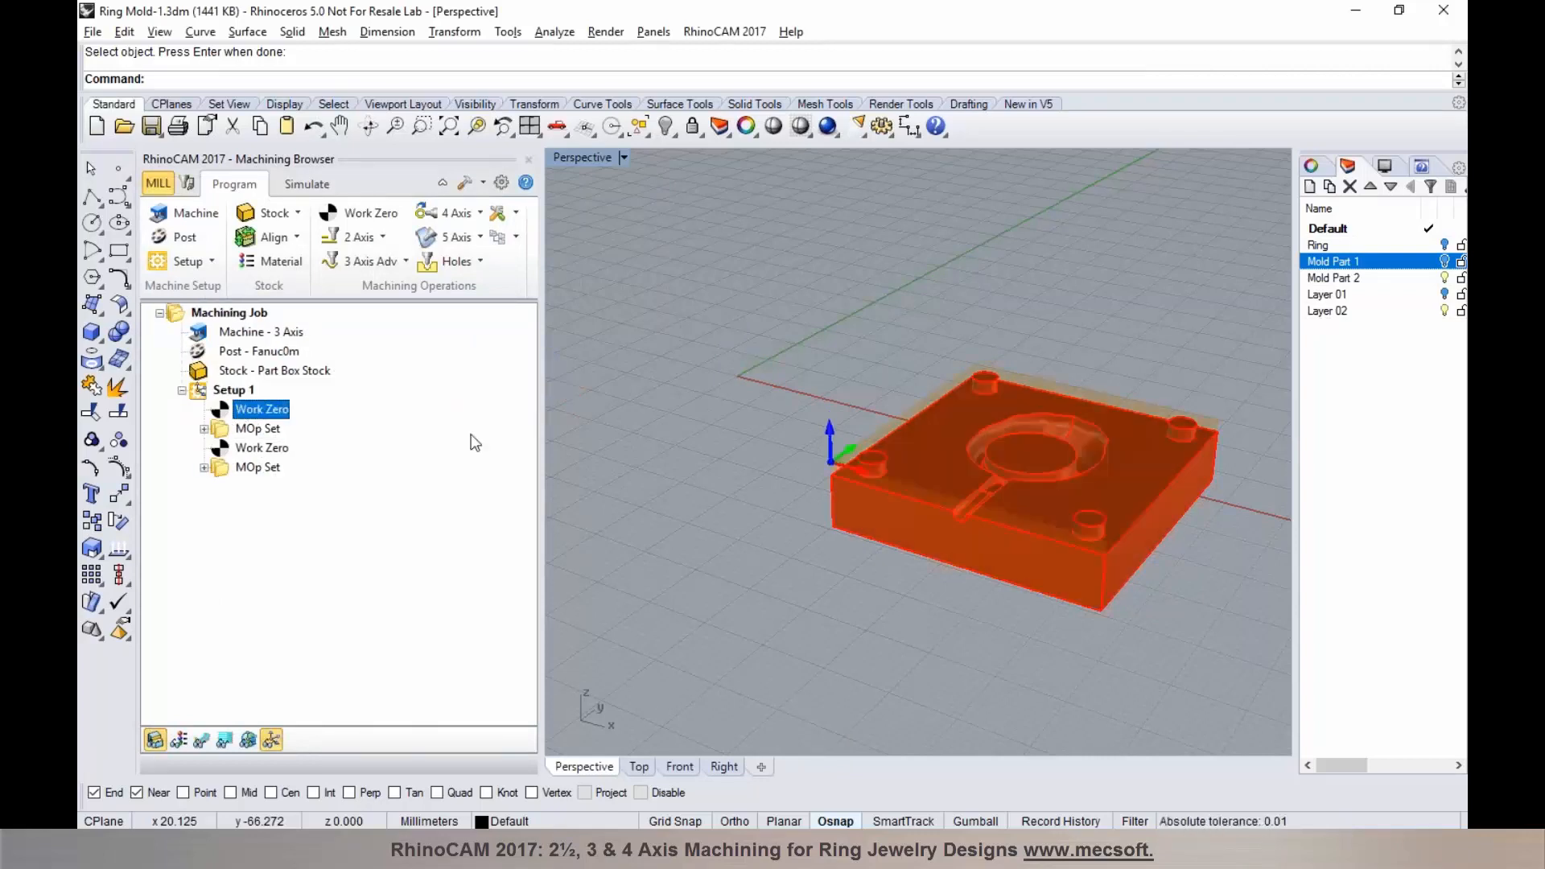
scroll(1109, 462, up, 2)
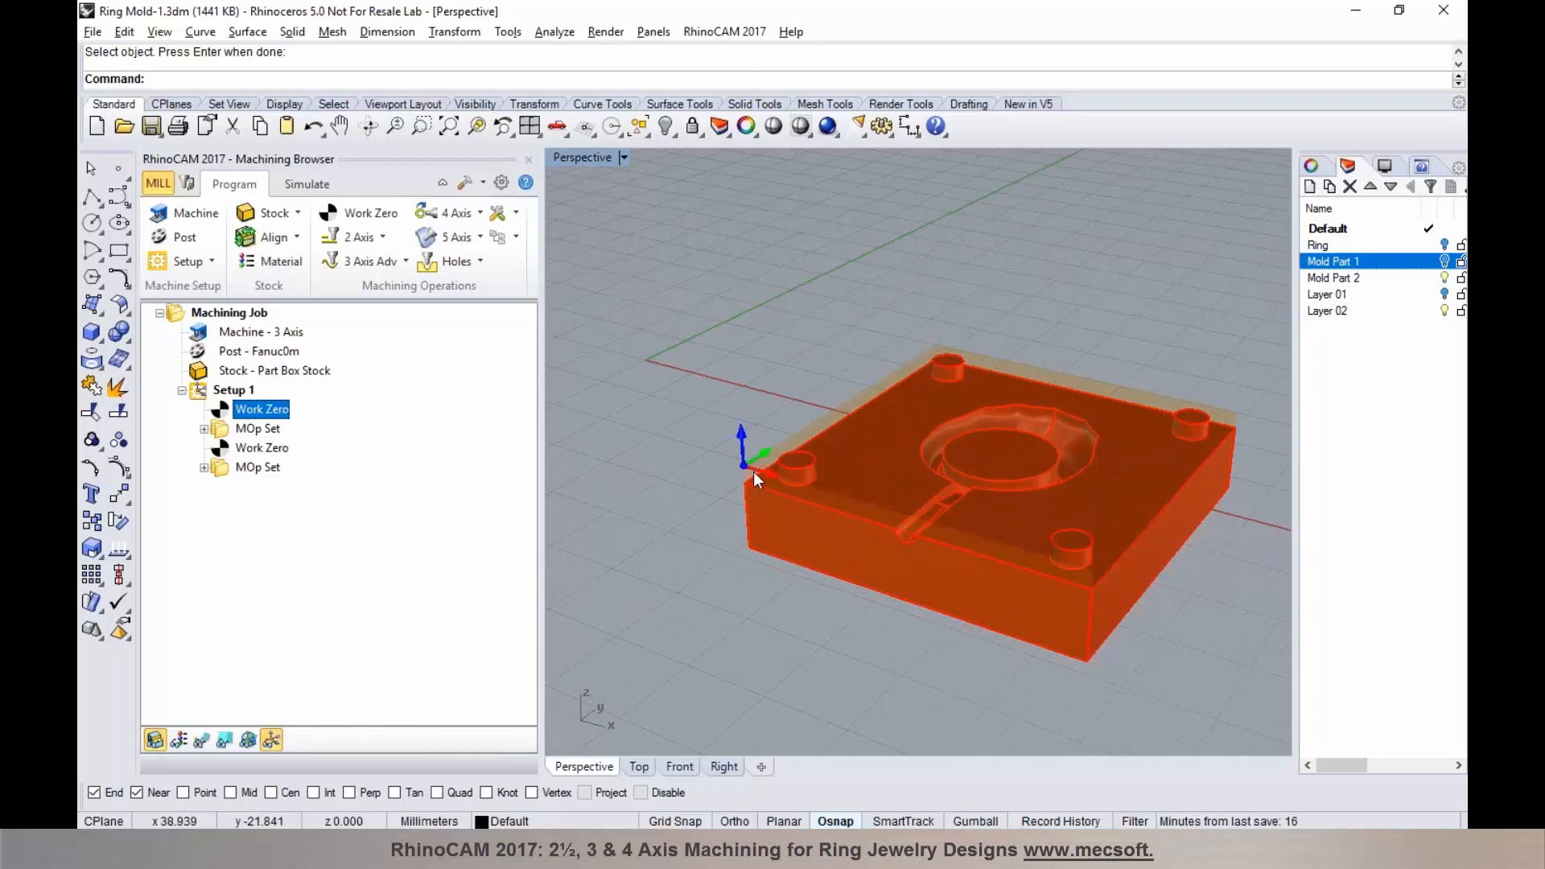
click(203, 429)
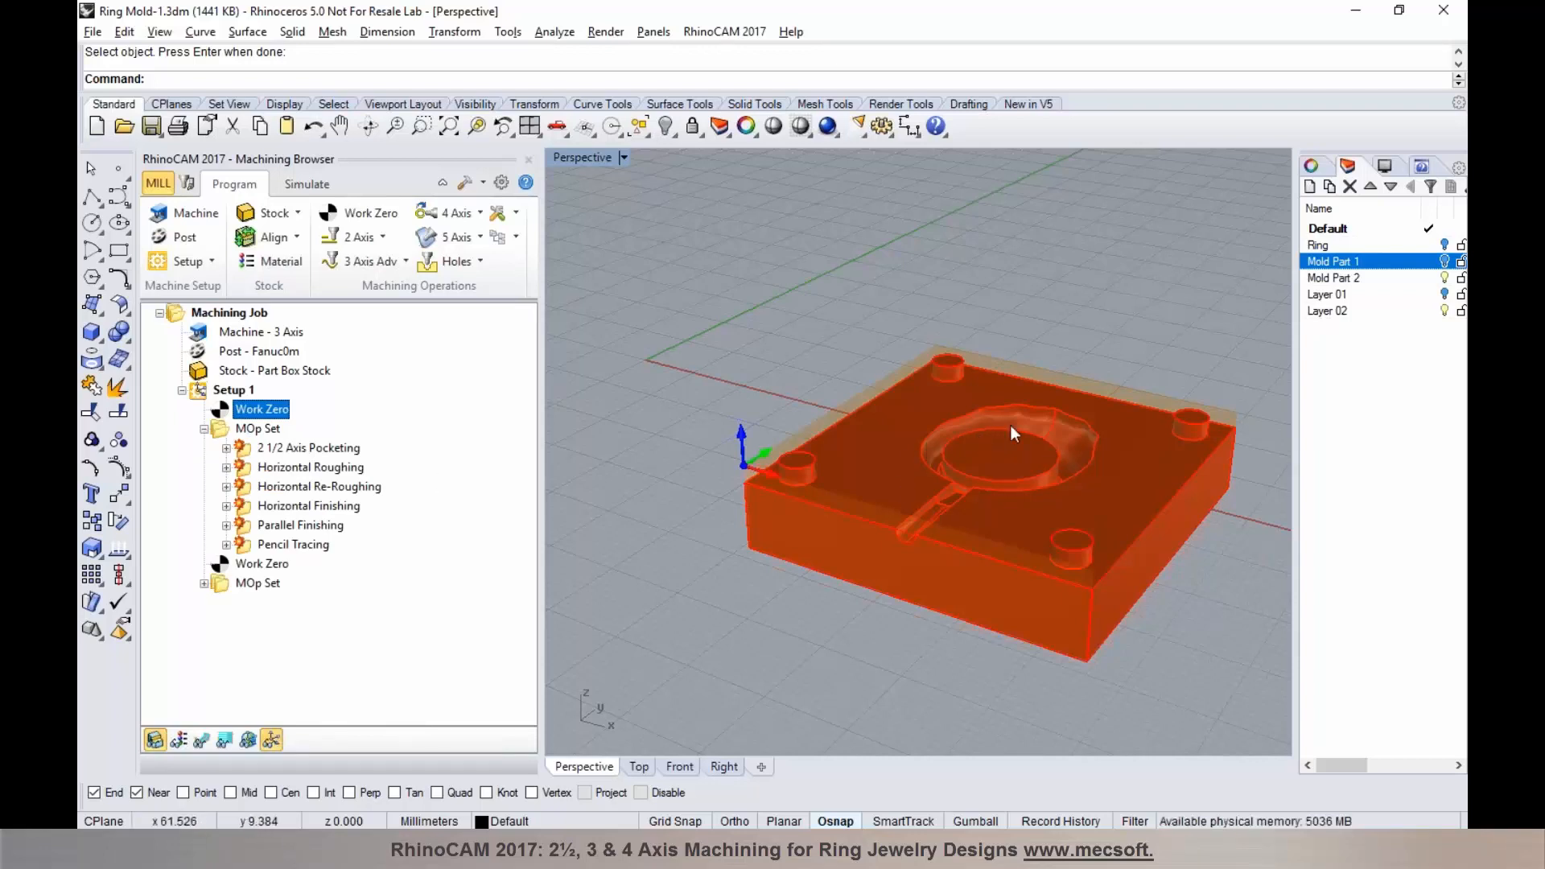
Step: Start a 2 1/2 Axis Roughing operation in the first MOp Set, using the top edges of the four pins as part regions
scroll(1065, 430, up, 1)
right_drag(879, 455, 880, 481)
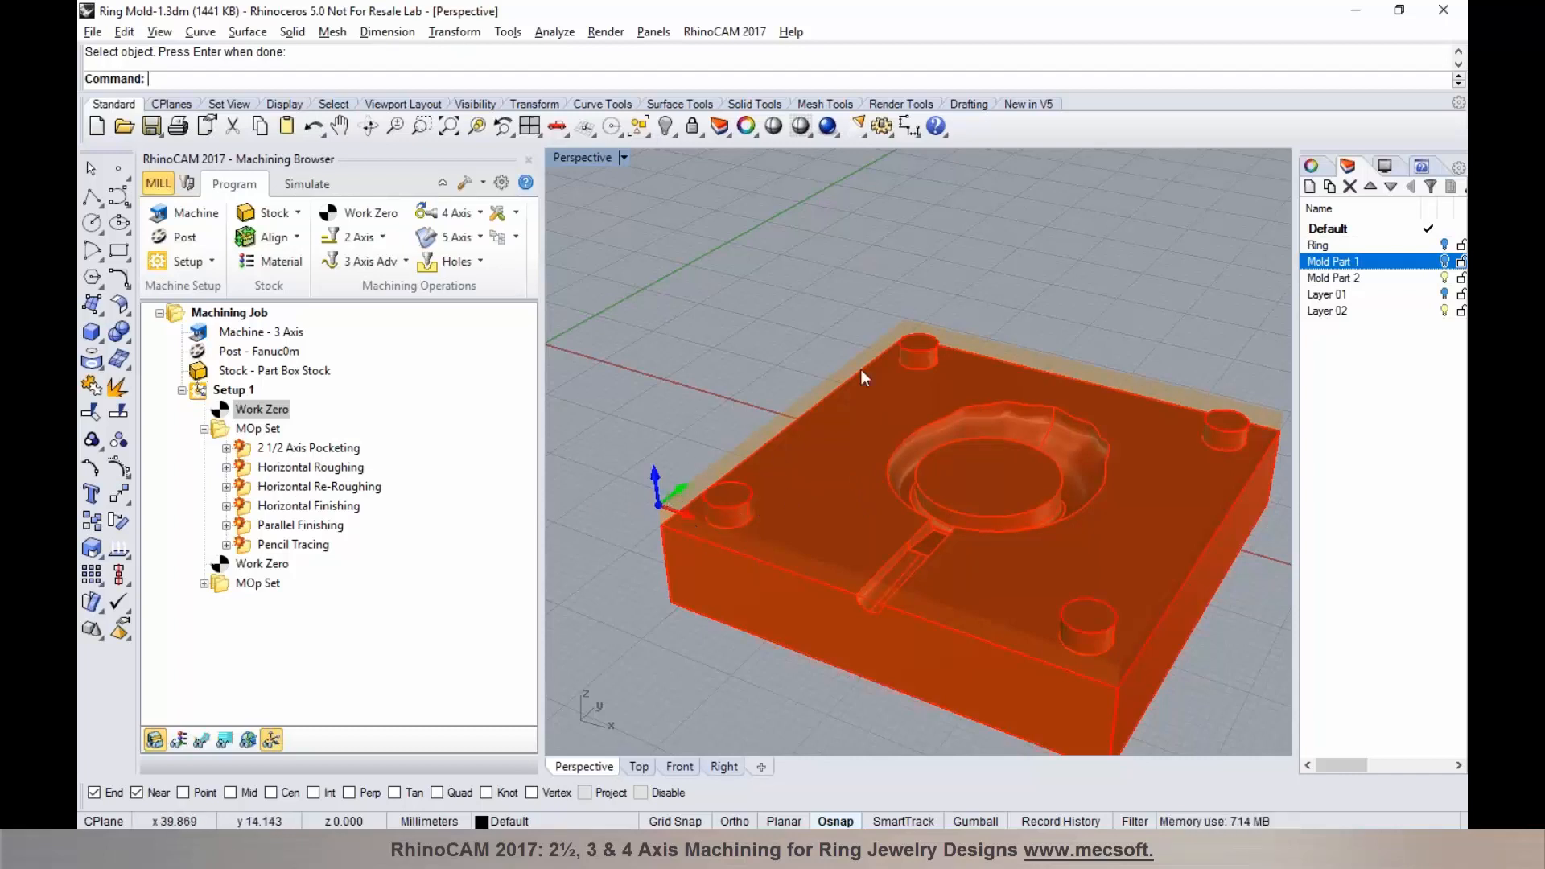
click(266, 429)
click(359, 239)
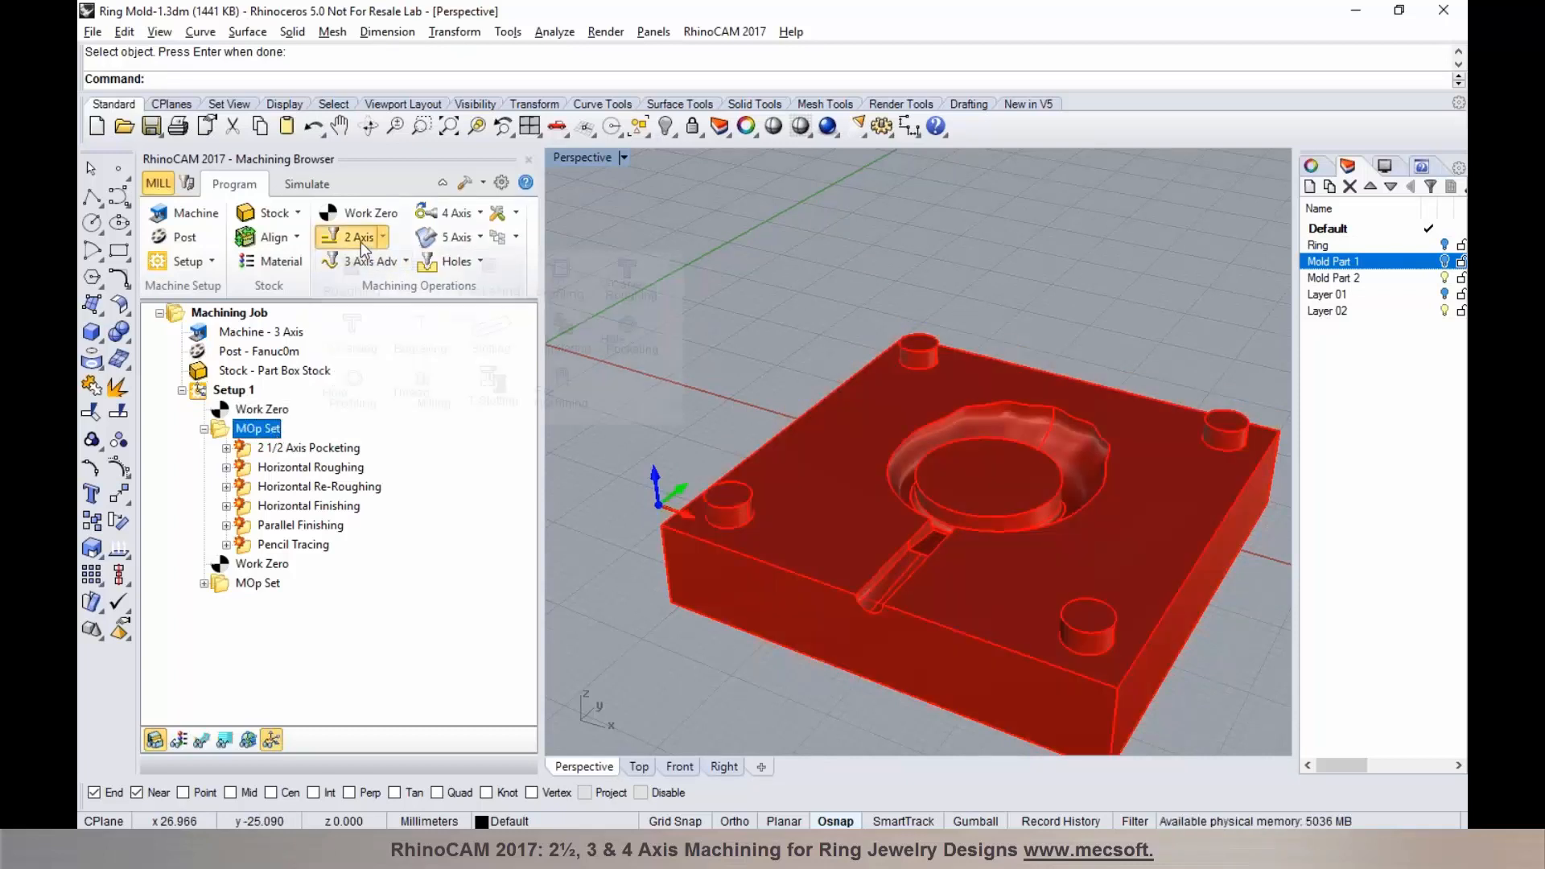
click(354, 277)
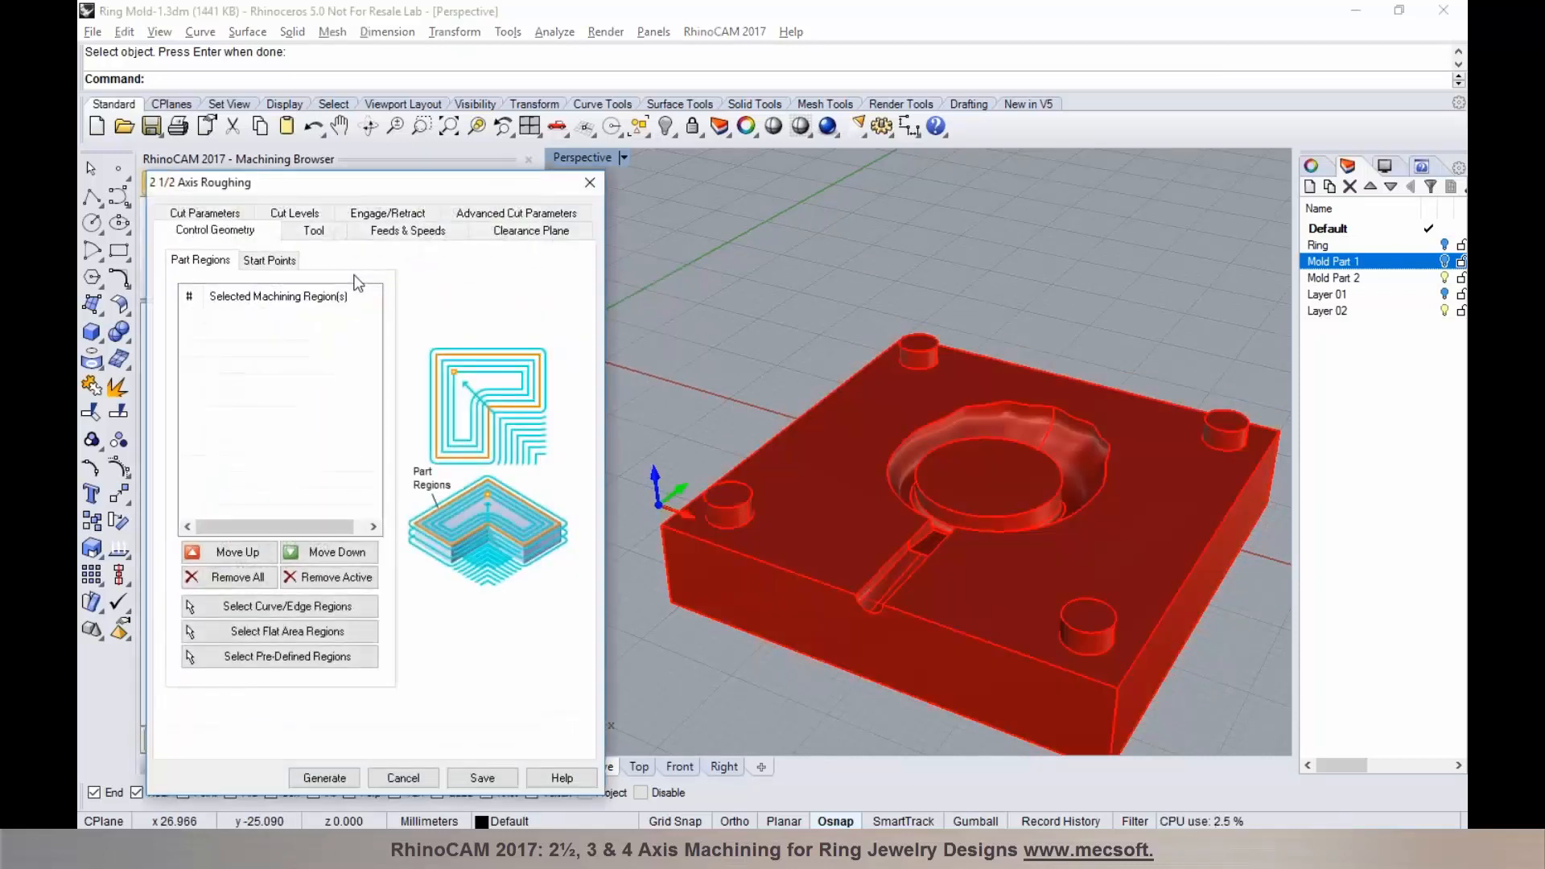
click(290, 607)
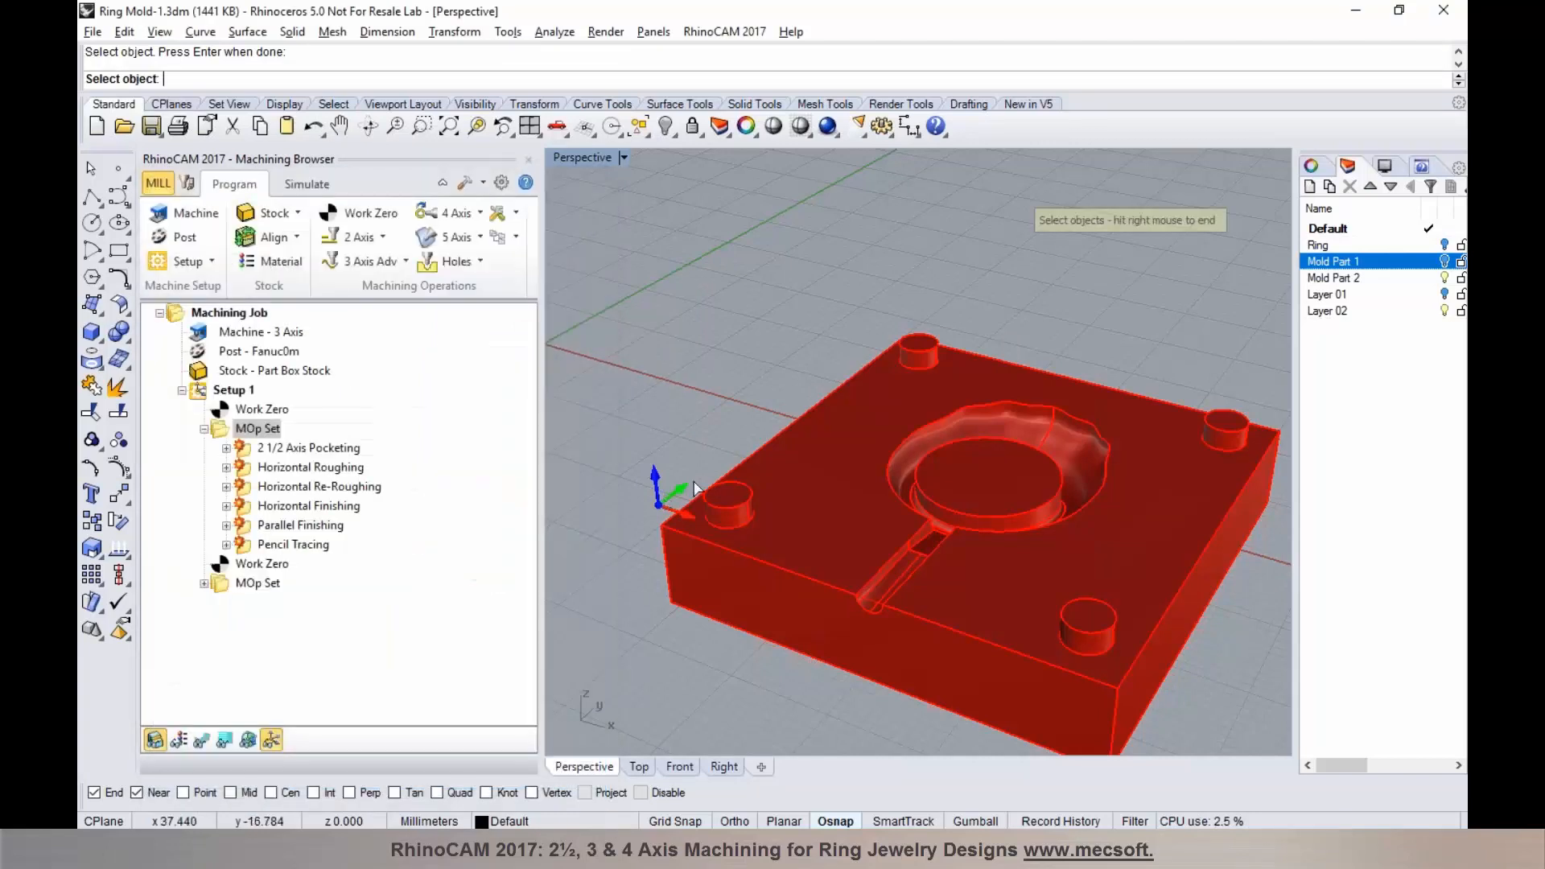
click(736, 483)
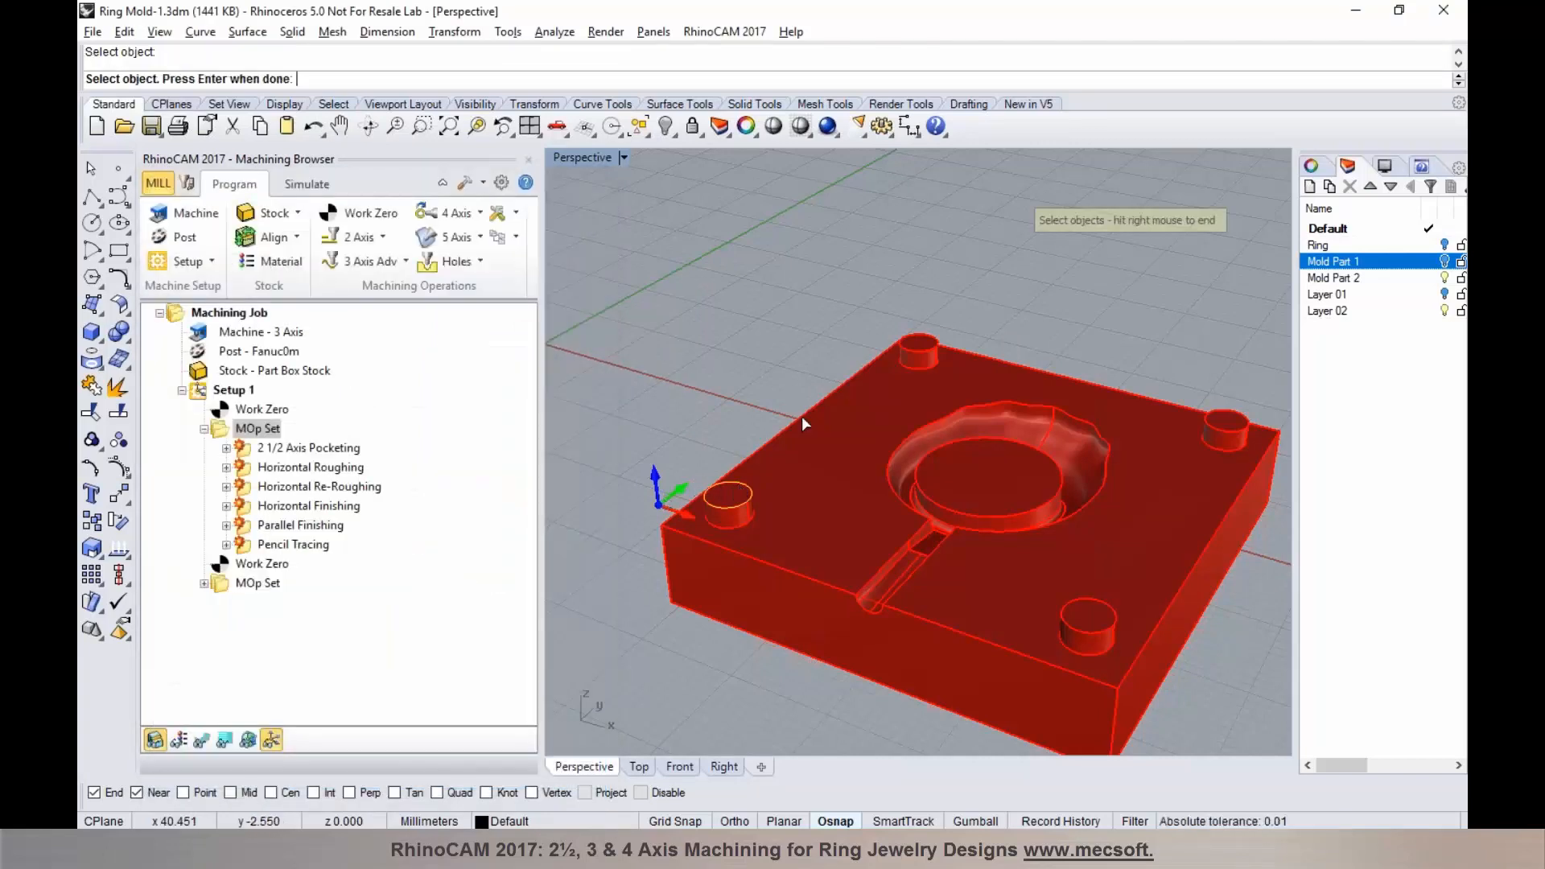
click(922, 358)
click(1207, 420)
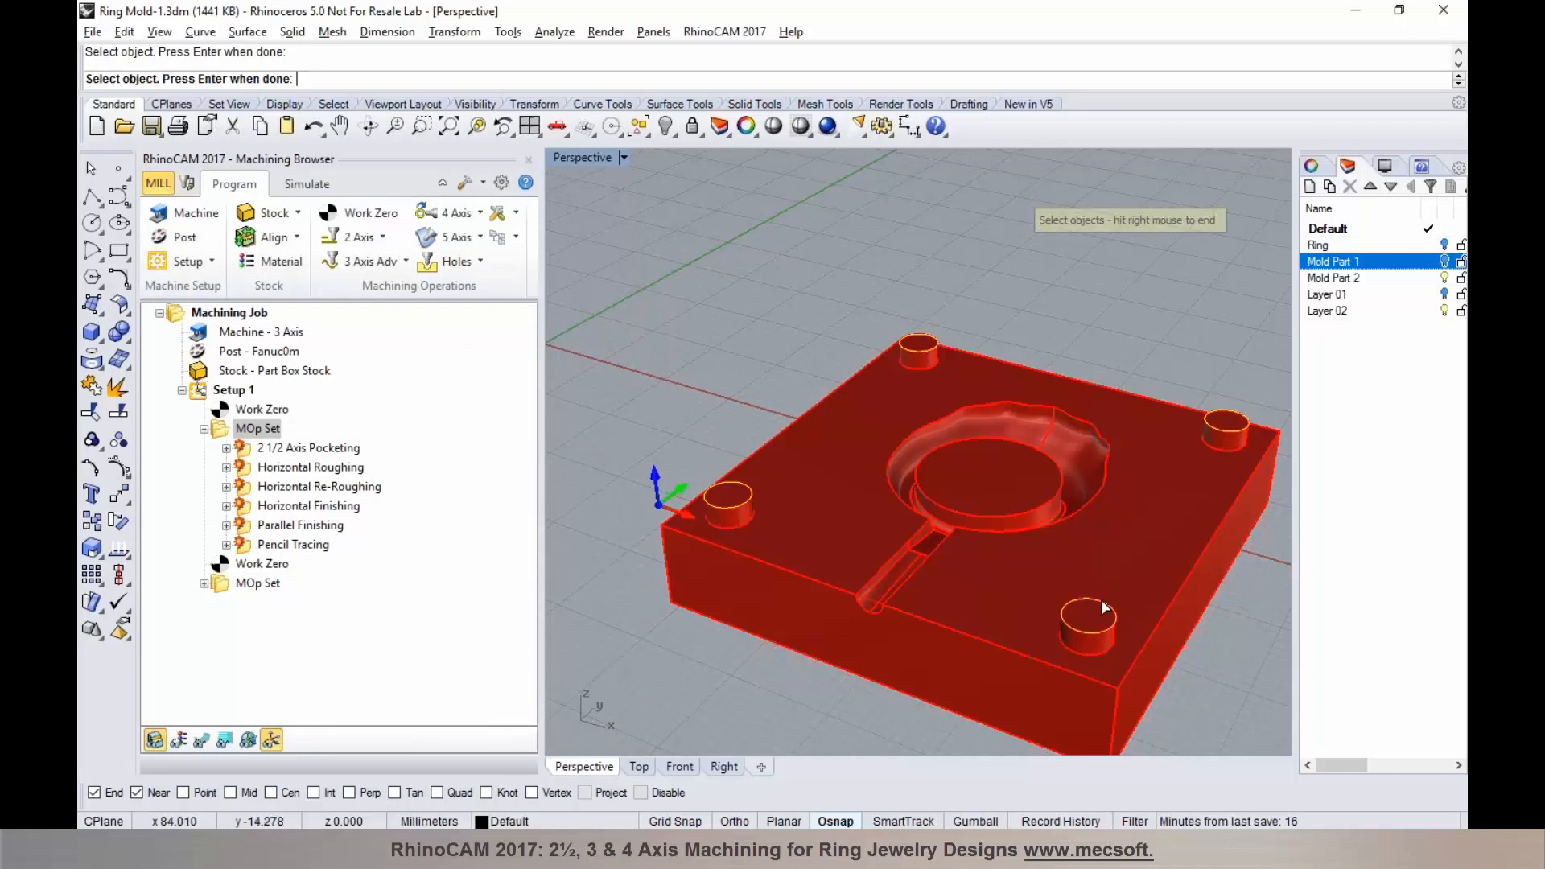
right_click(1101, 600)
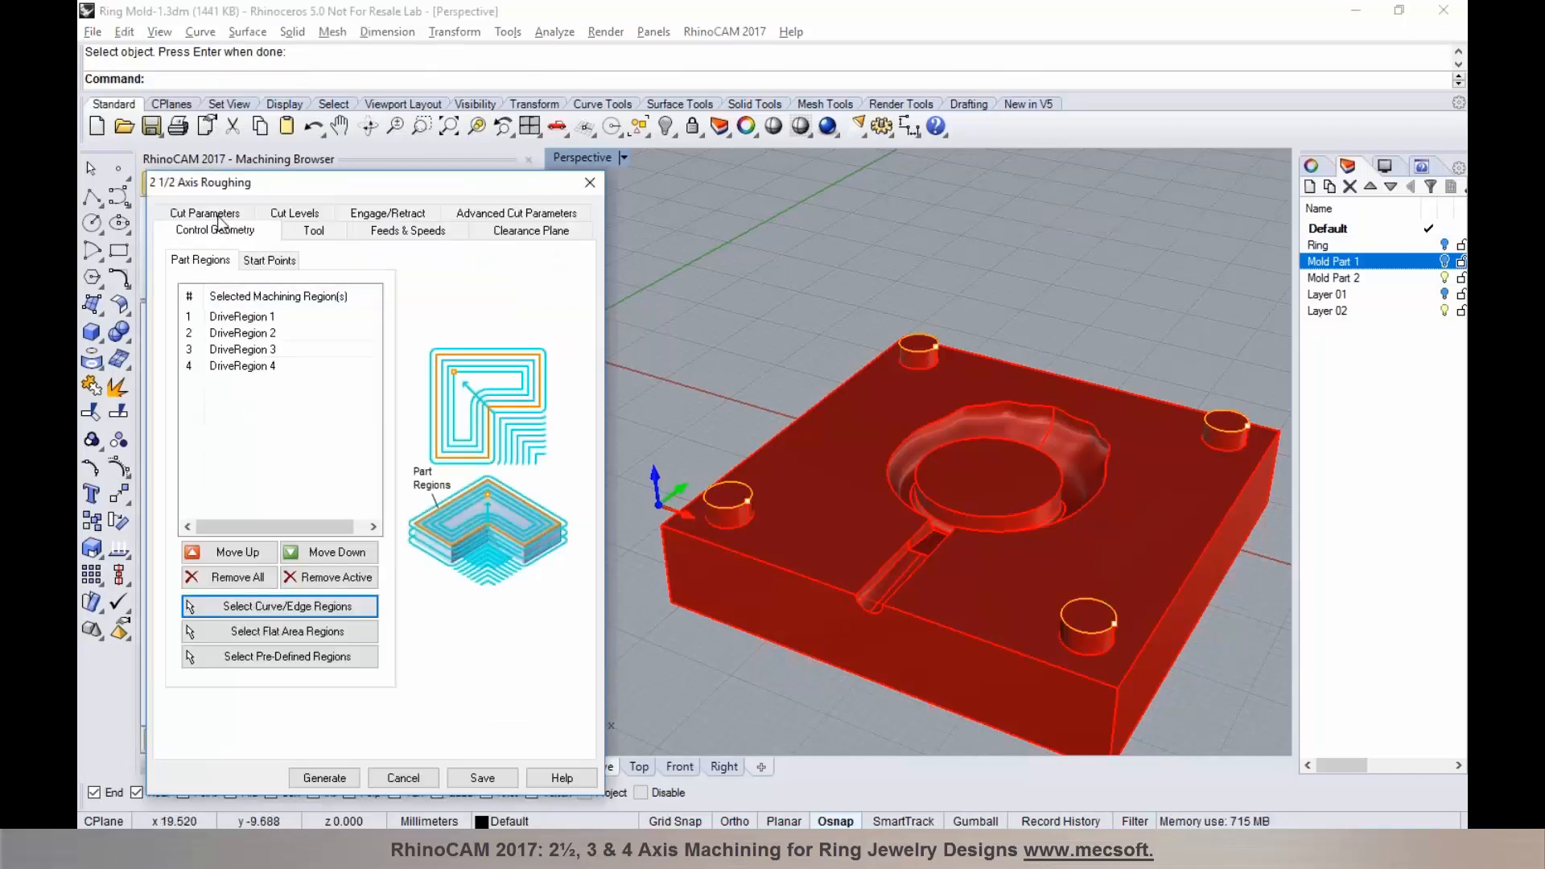
Step: Enable the Bottom cut level for the 2 1/2 Axis Roughing and pick a point on the mold block to set it to -2.5
click(218, 216)
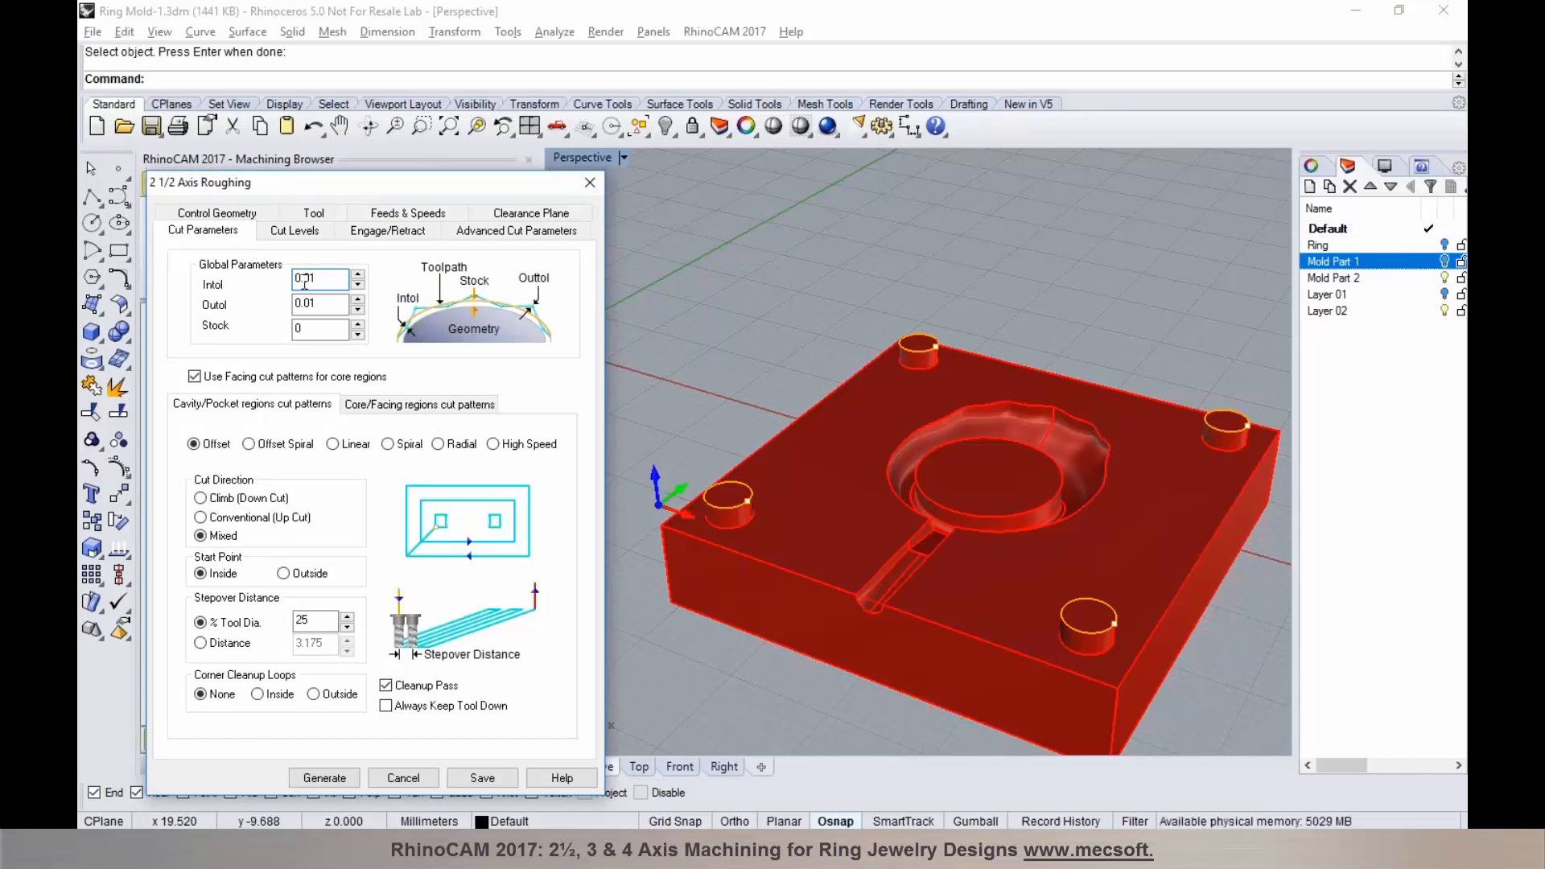
mouse_move(309, 328)
click(294, 231)
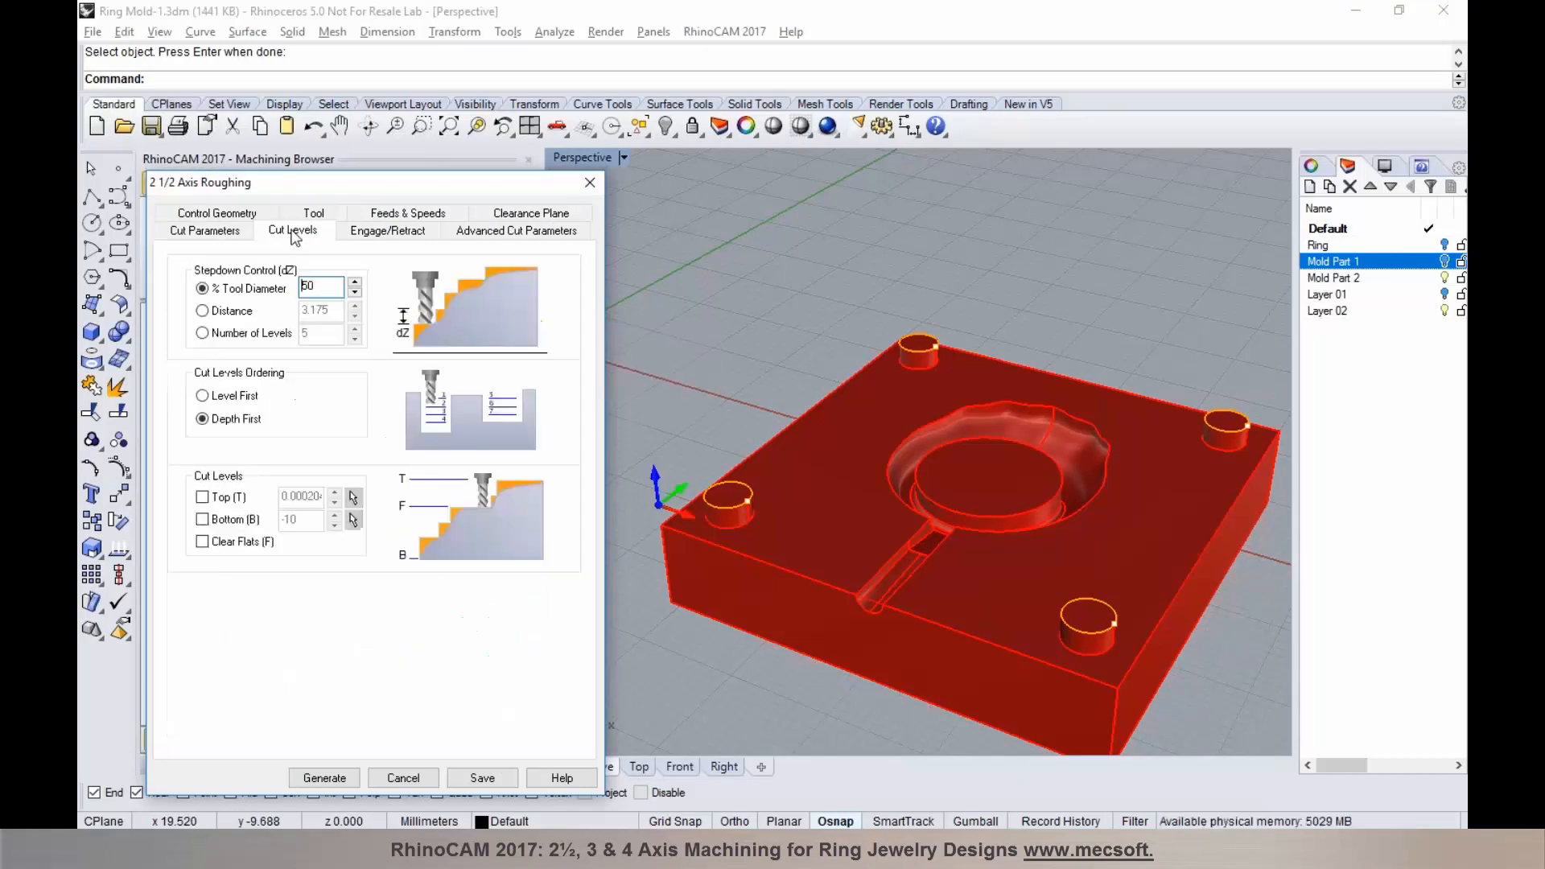
click(232, 519)
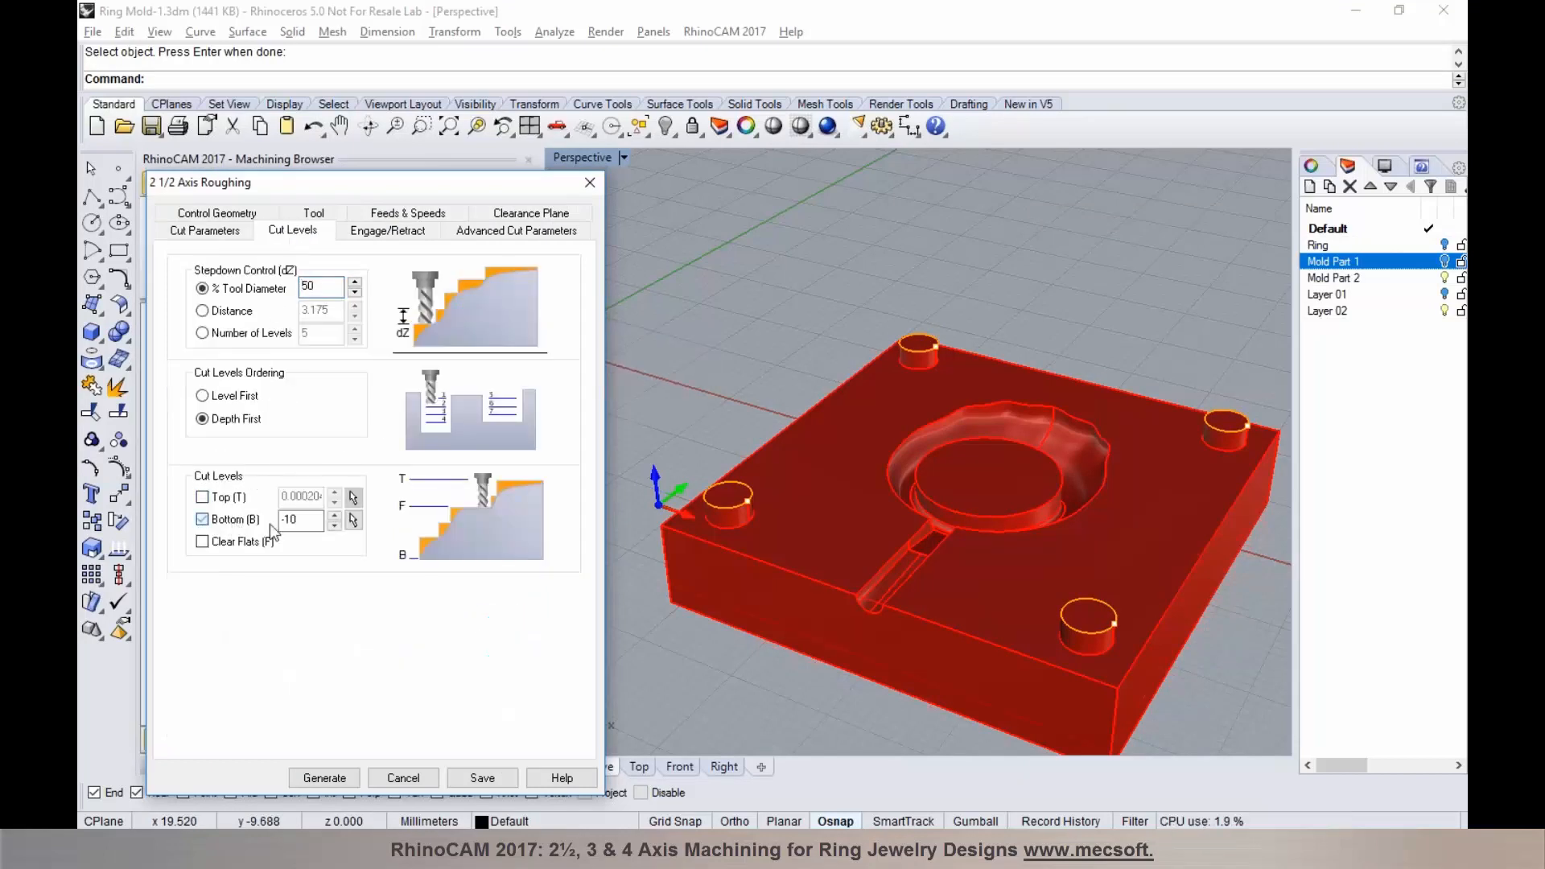
click(353, 521)
click(690, 554)
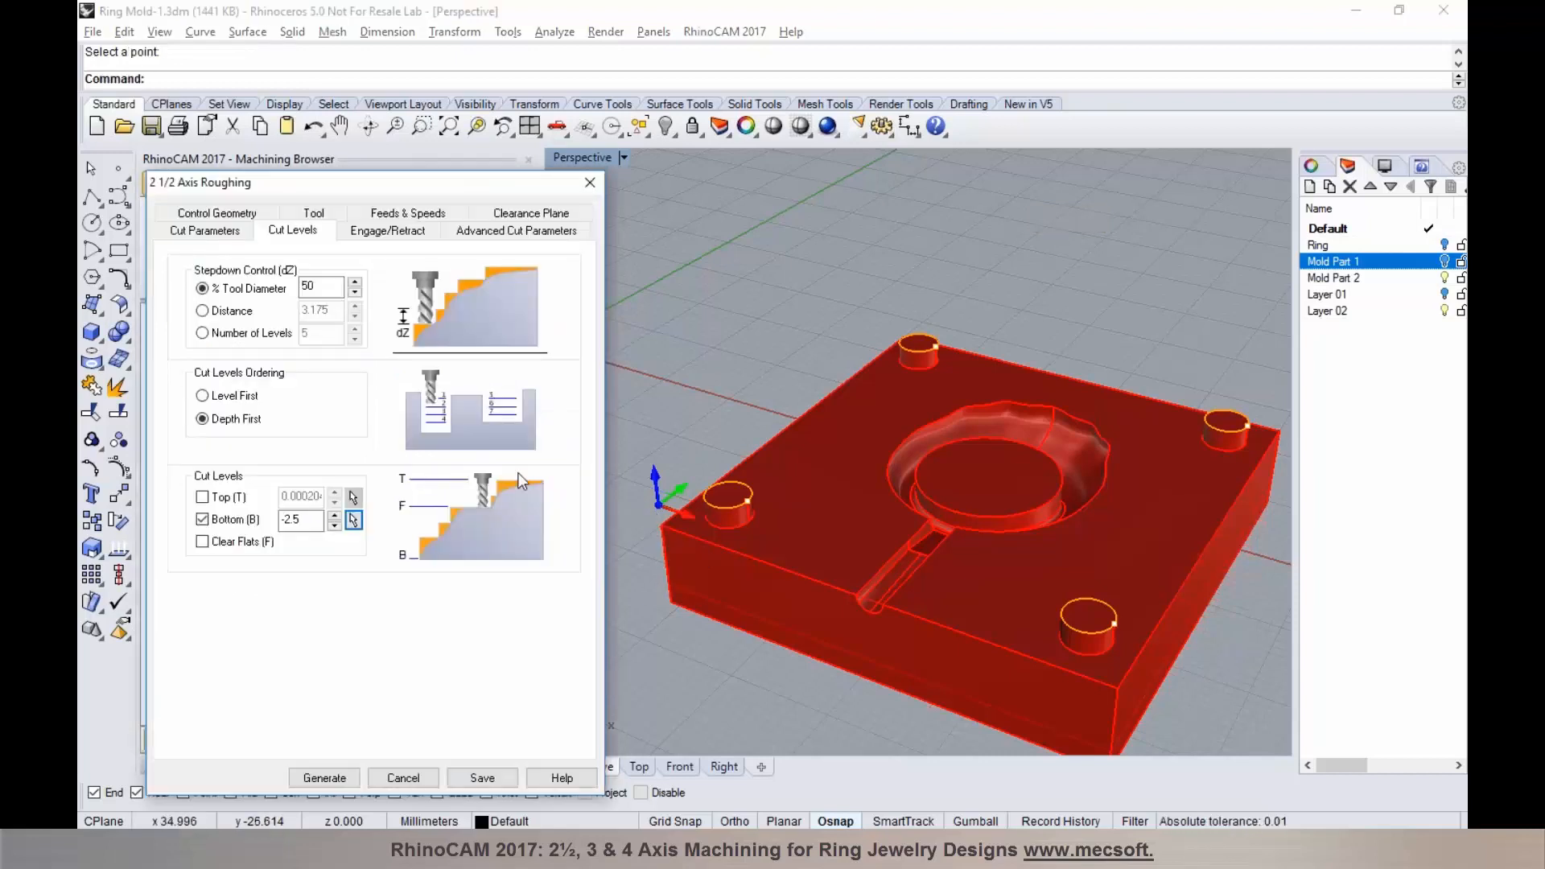
Step: Generate the 2 1/2 Axis Roughing and put it first in its MOp Set in place of the 2 1/2 Axis Pocketing operation
click(325, 778)
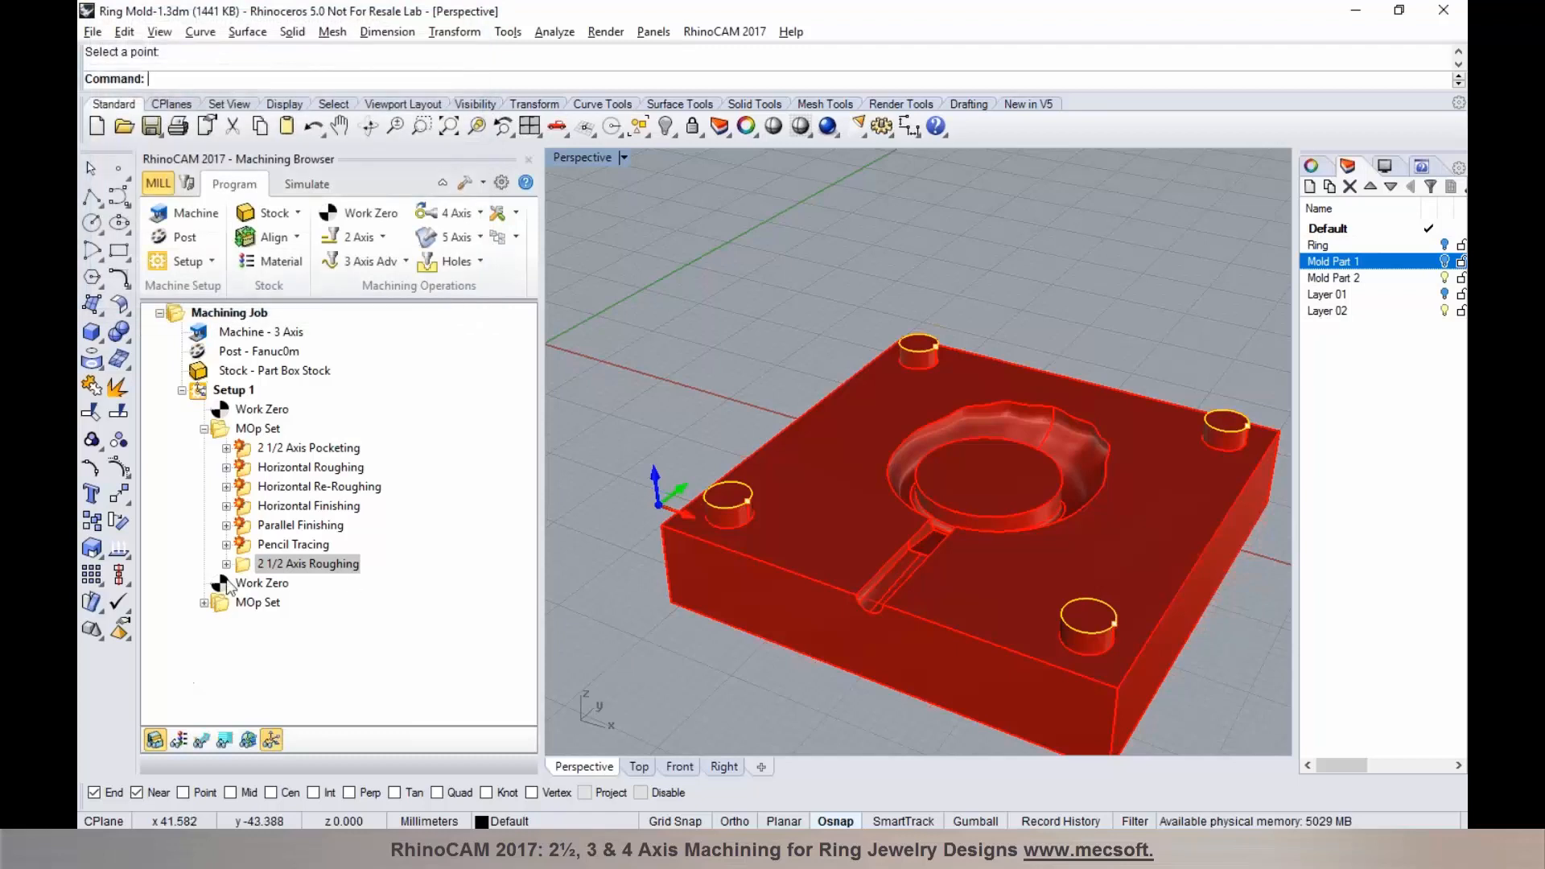
drag(240, 562, 264, 447)
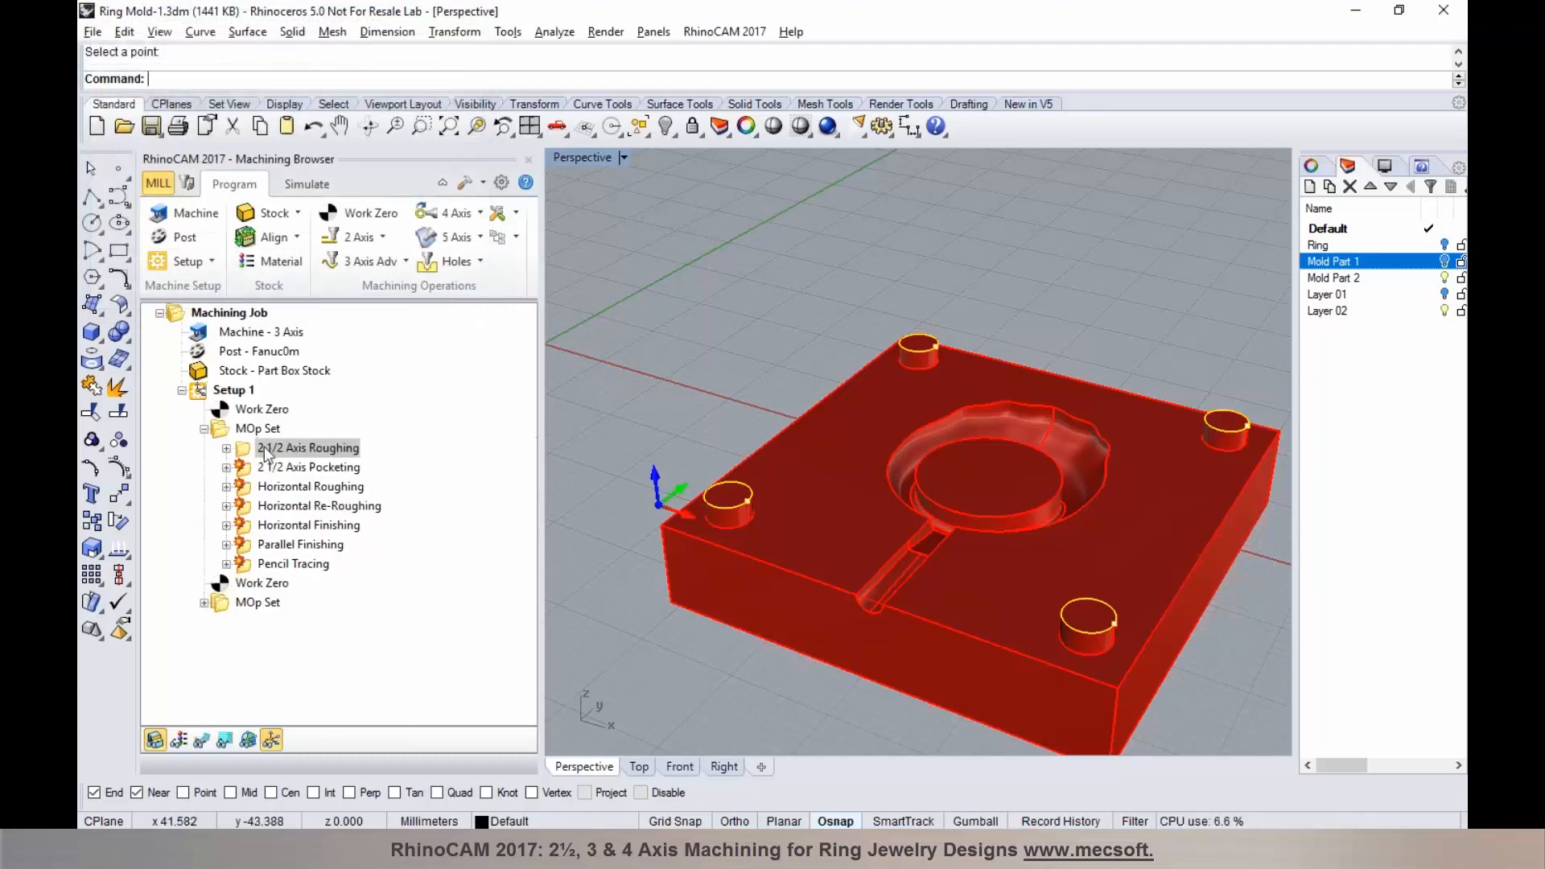
click(268, 469)
key(Delete)
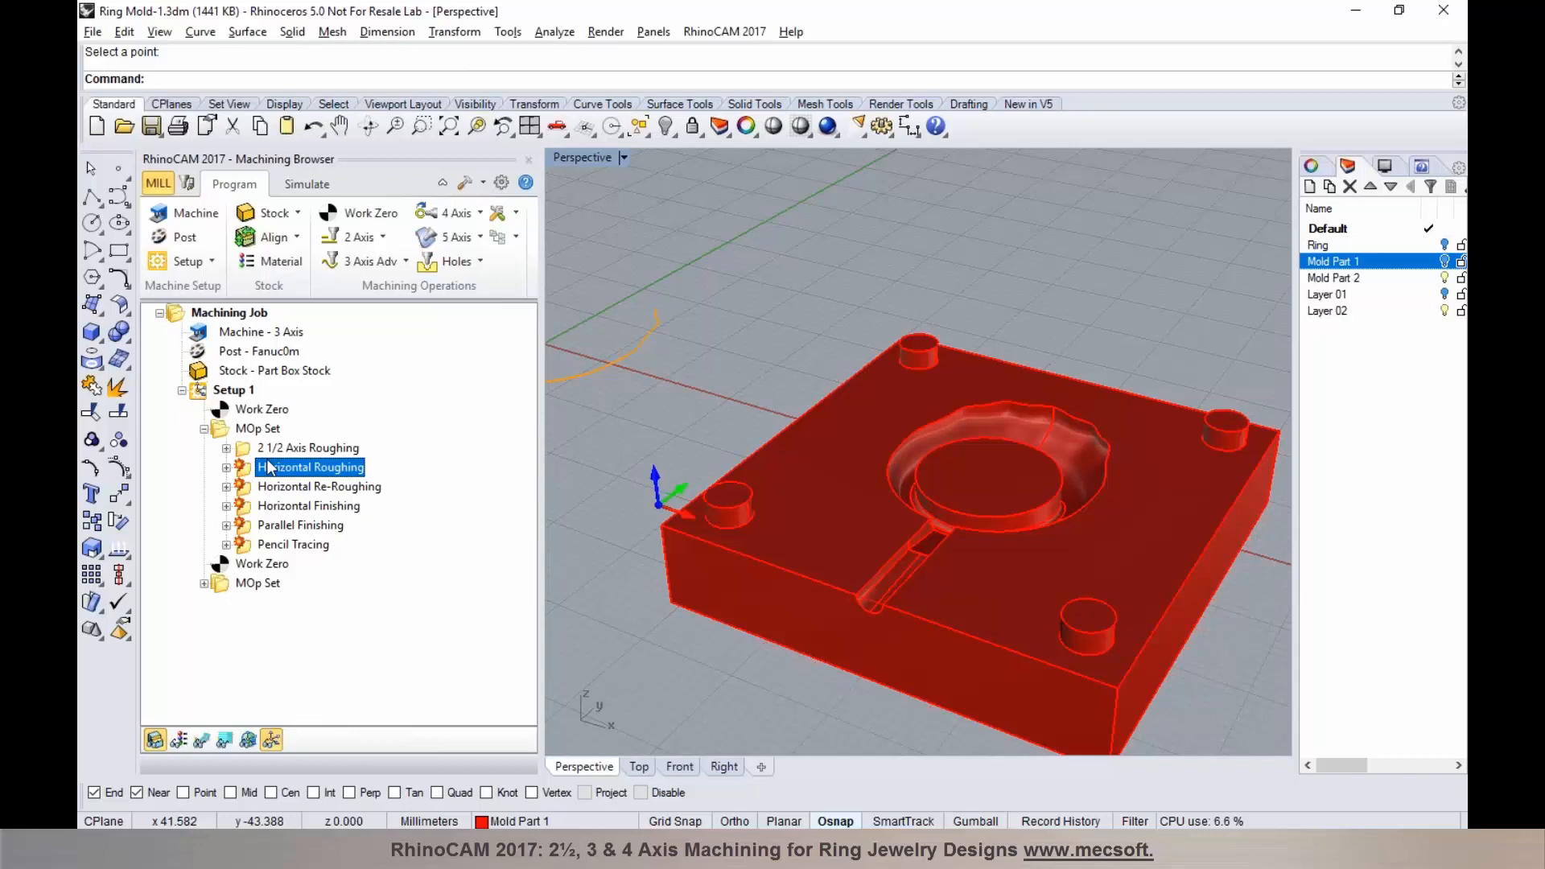
Step: Display the 2 1/2 Axis Roughing toolpath and inspect it around the four pins
click(249, 445)
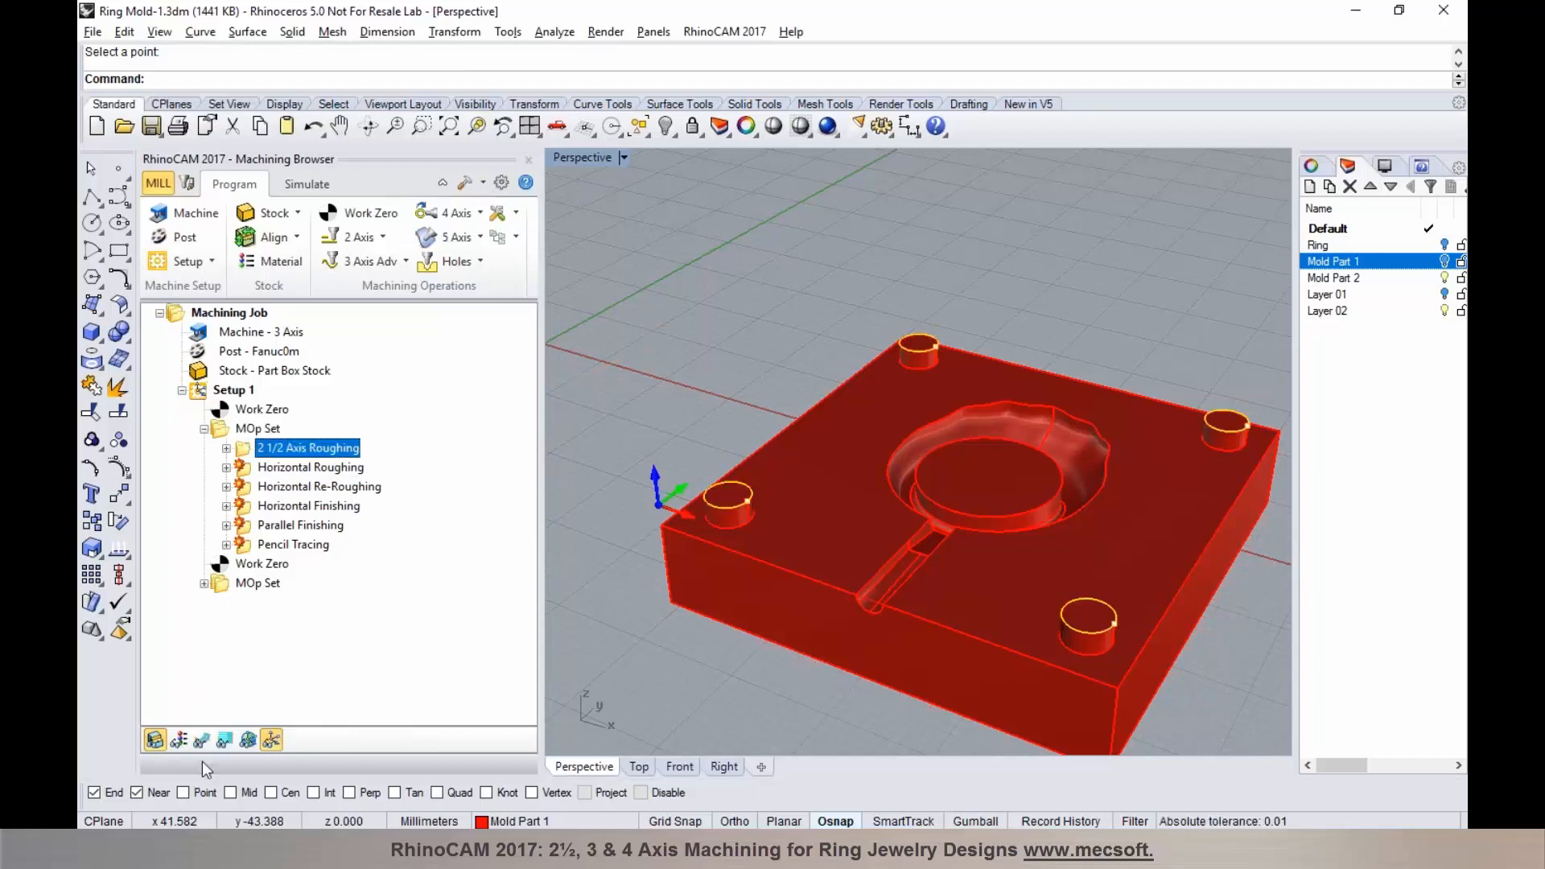
click(205, 741)
right_drag(747, 582, 771, 541)
scroll(727, 513, down, 5)
scroll(765, 539, up, 3)
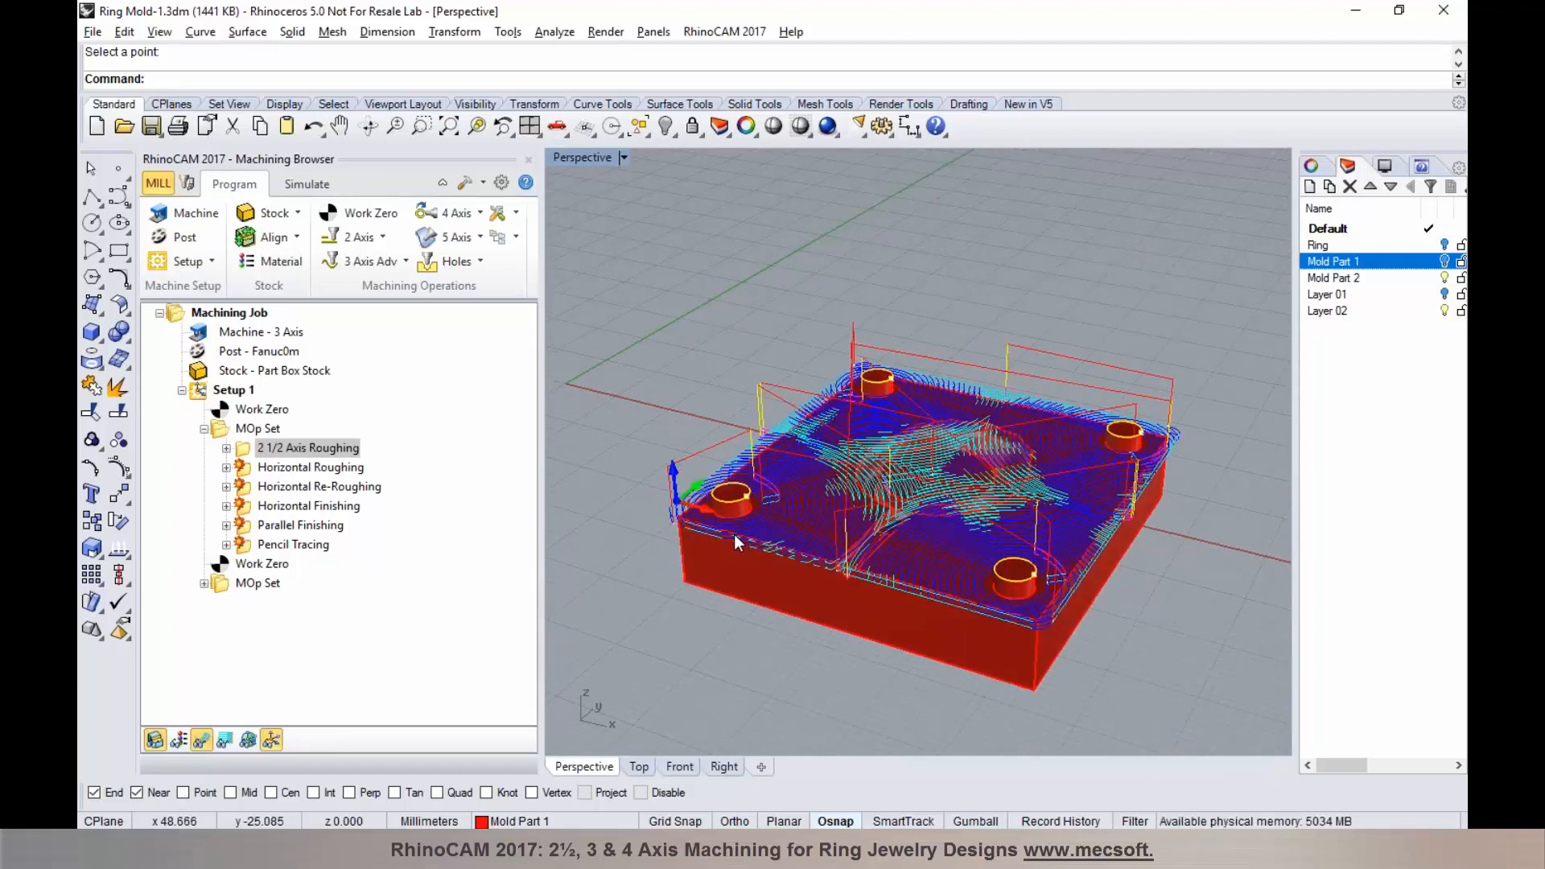
Step: Simulate the 2 1/2 Axis Roughing through to its end at a higher simulation speed, with the toolpath display turned off
click(308, 185)
click(304, 240)
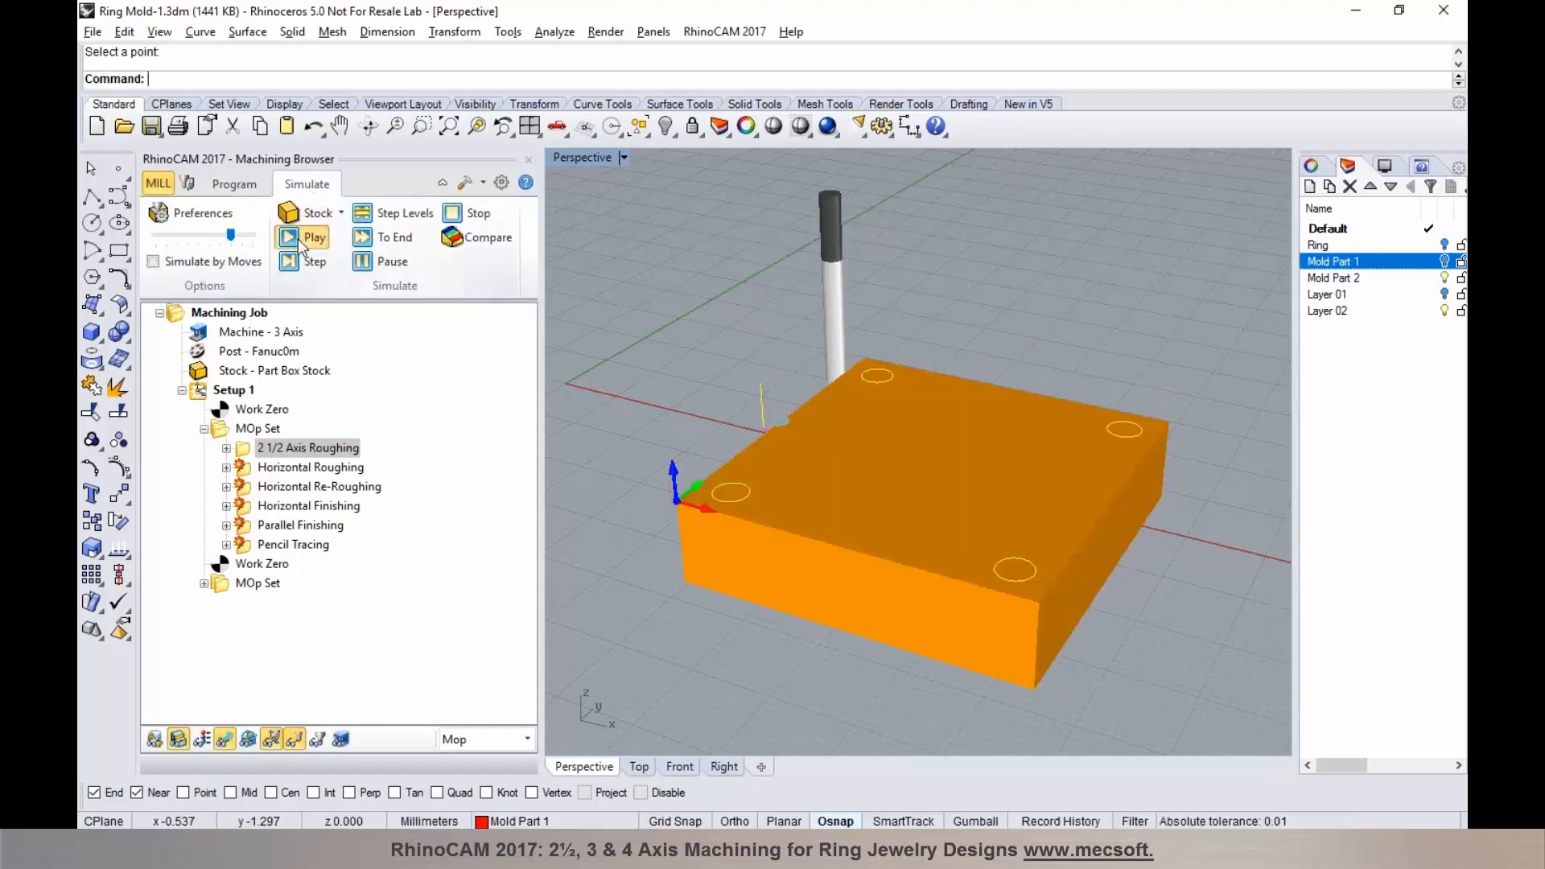
click(235, 235)
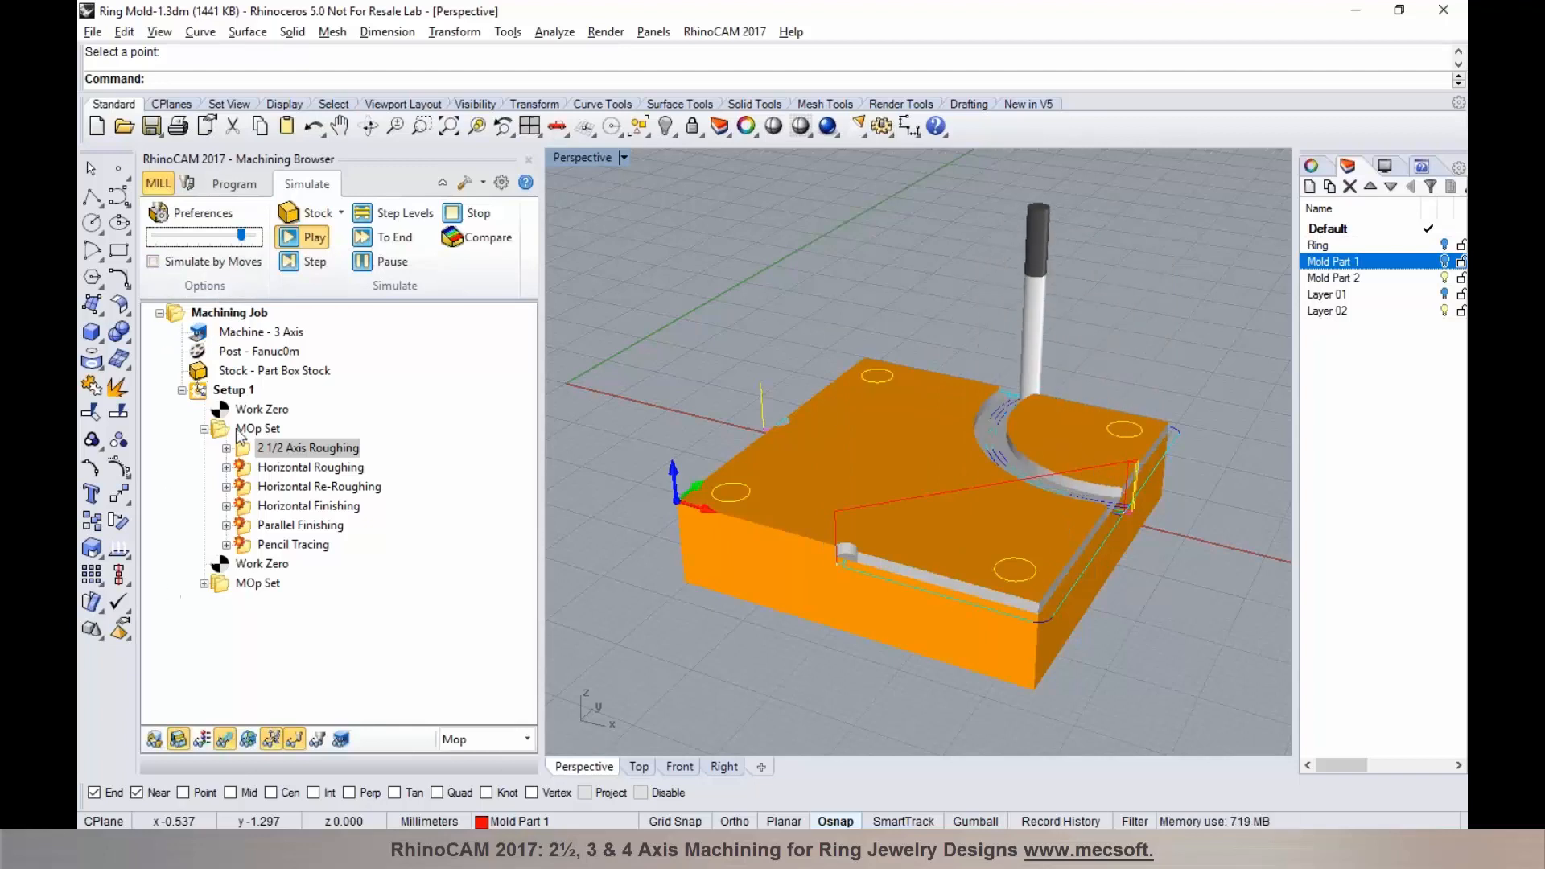
click(359, 264)
click(364, 236)
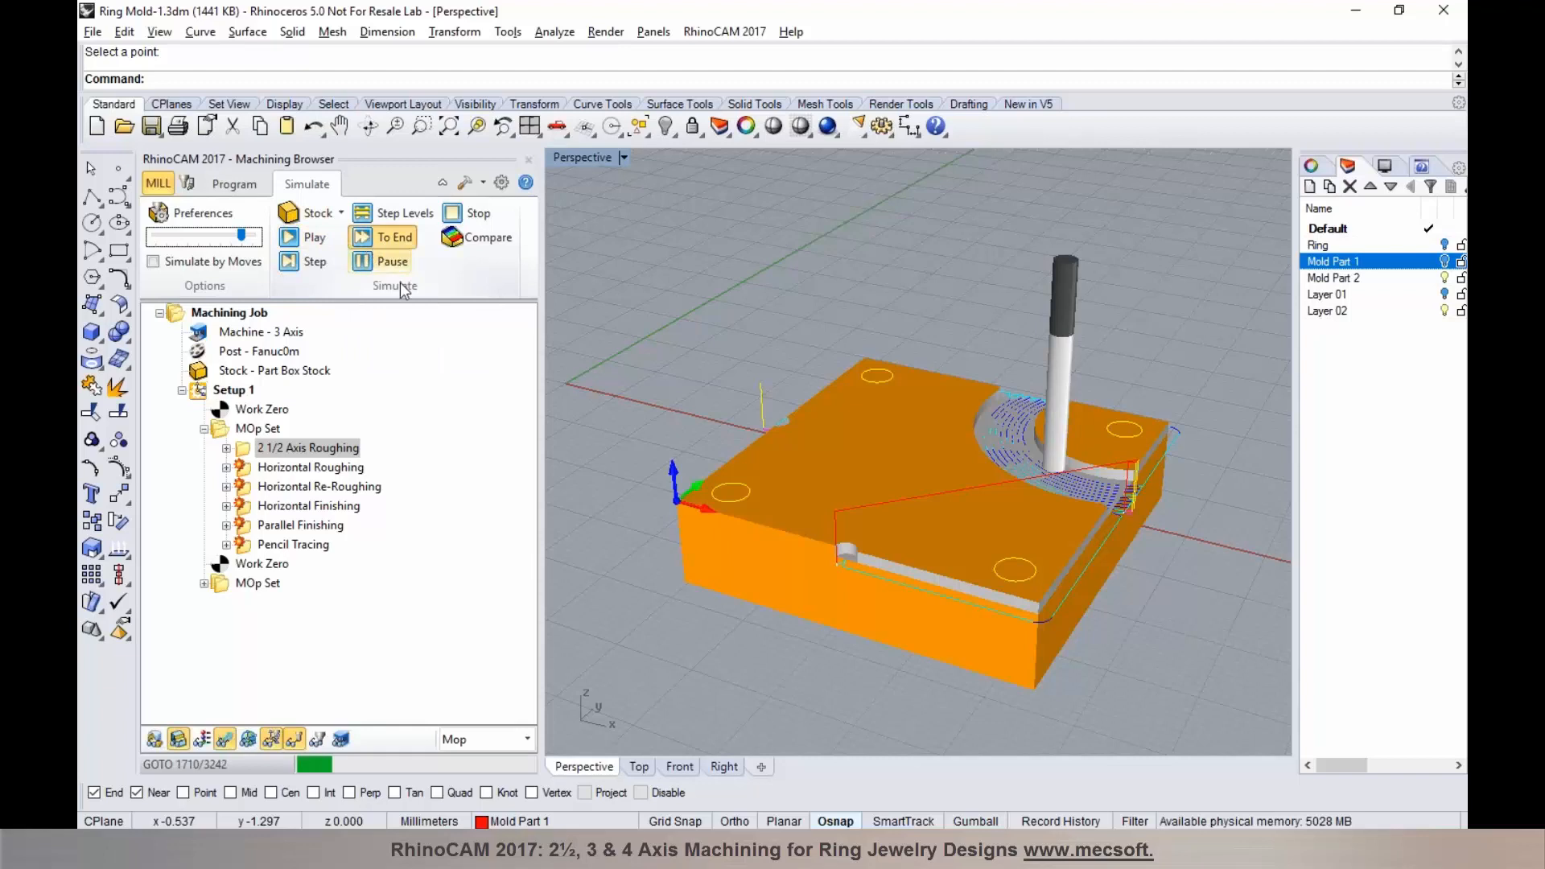
click(225, 739)
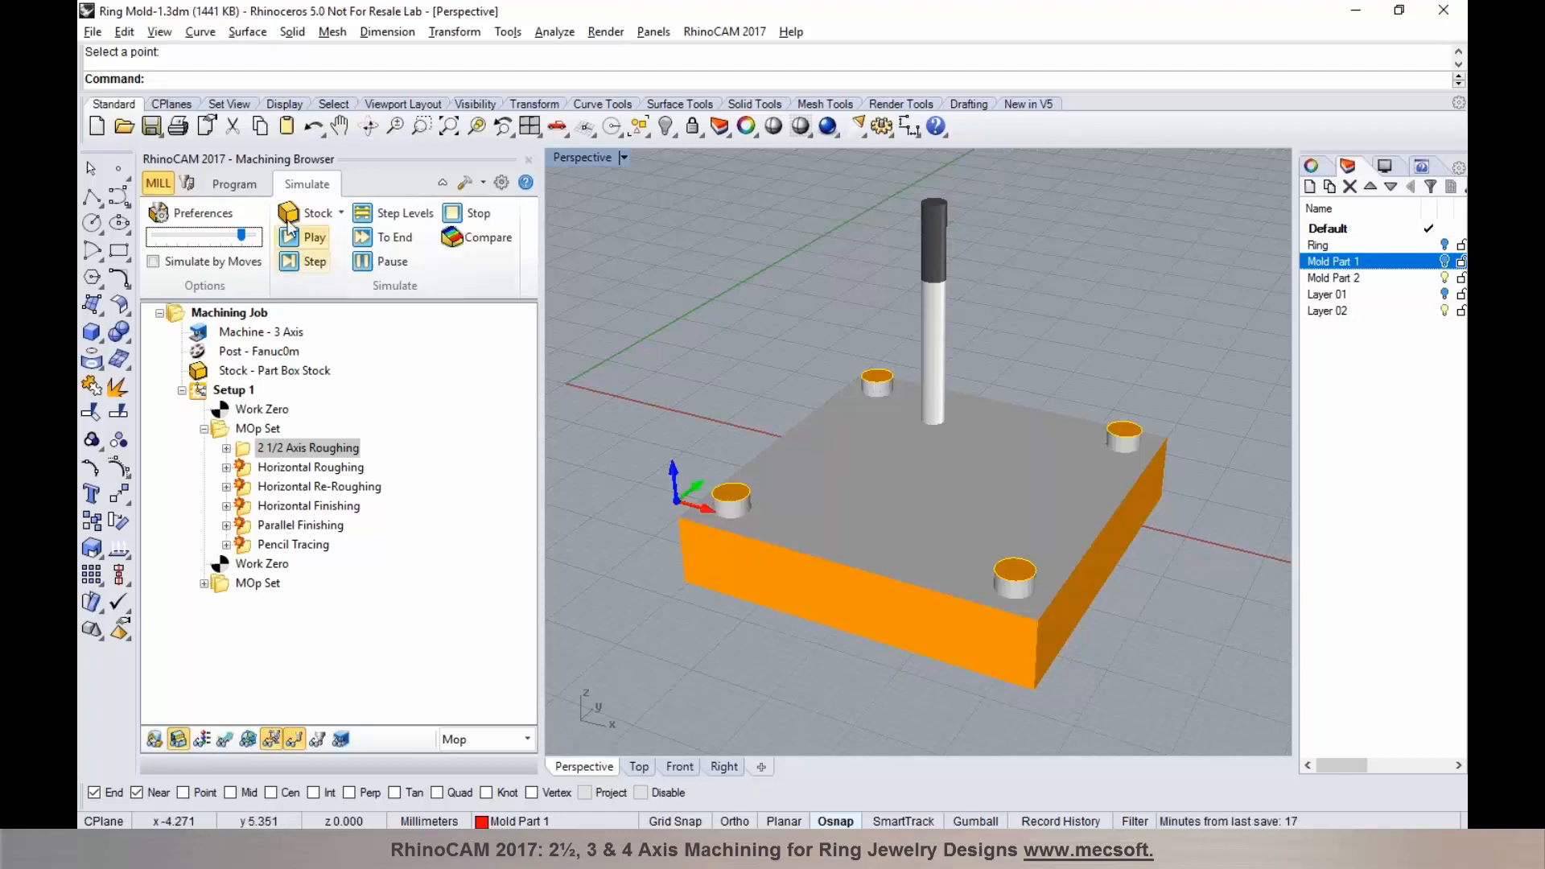
click(235, 184)
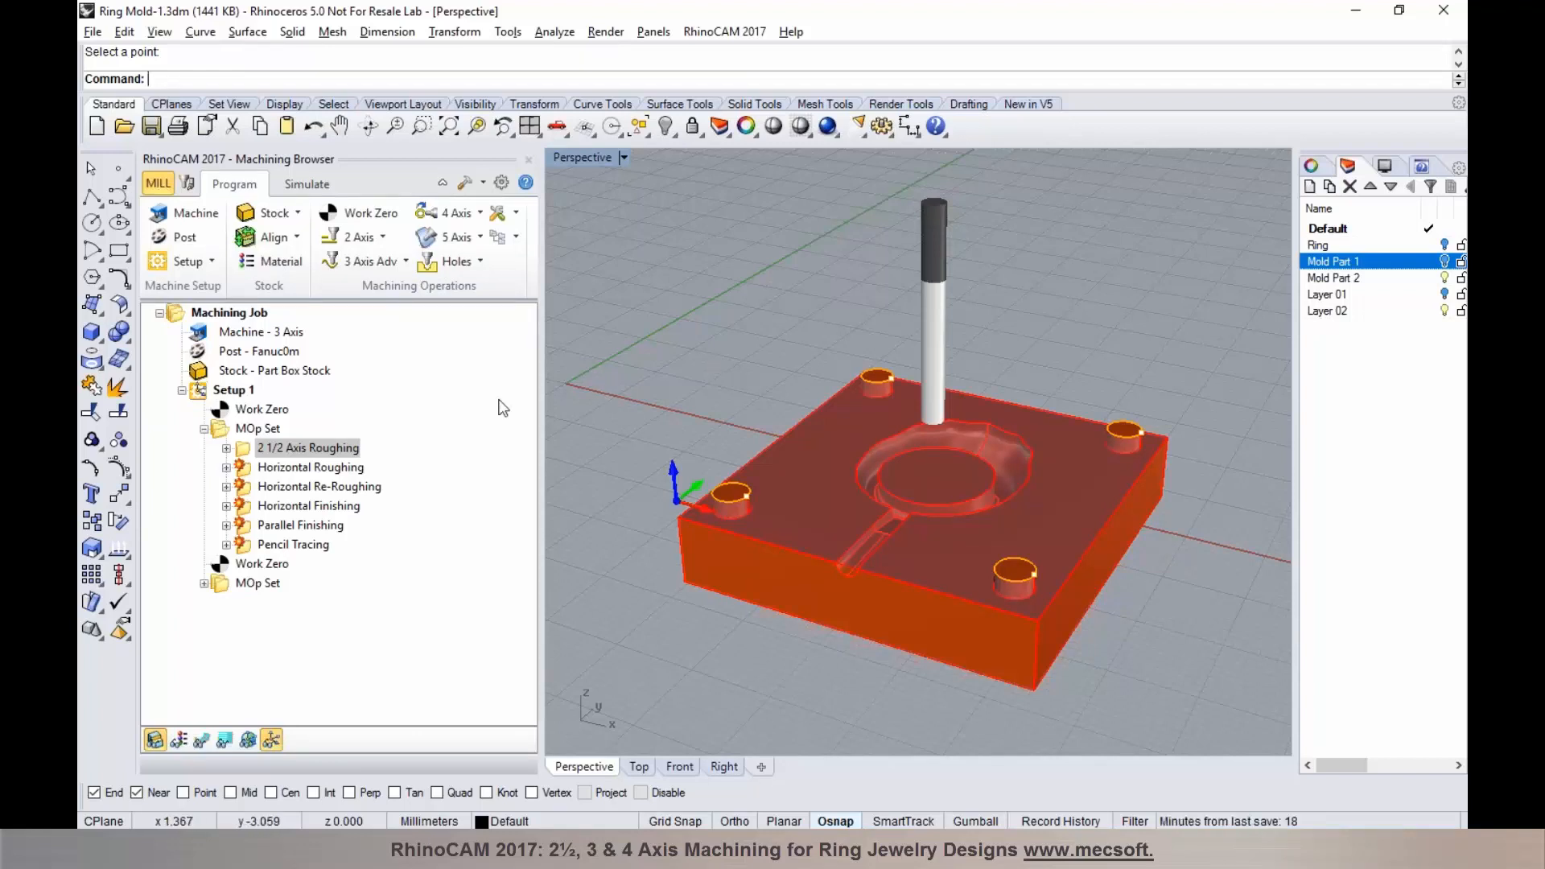
Step: Replace the Horizontal Roughing's containment region with the outline of the ring cavity and its channel, and generate the toolpath
double_click(319, 473)
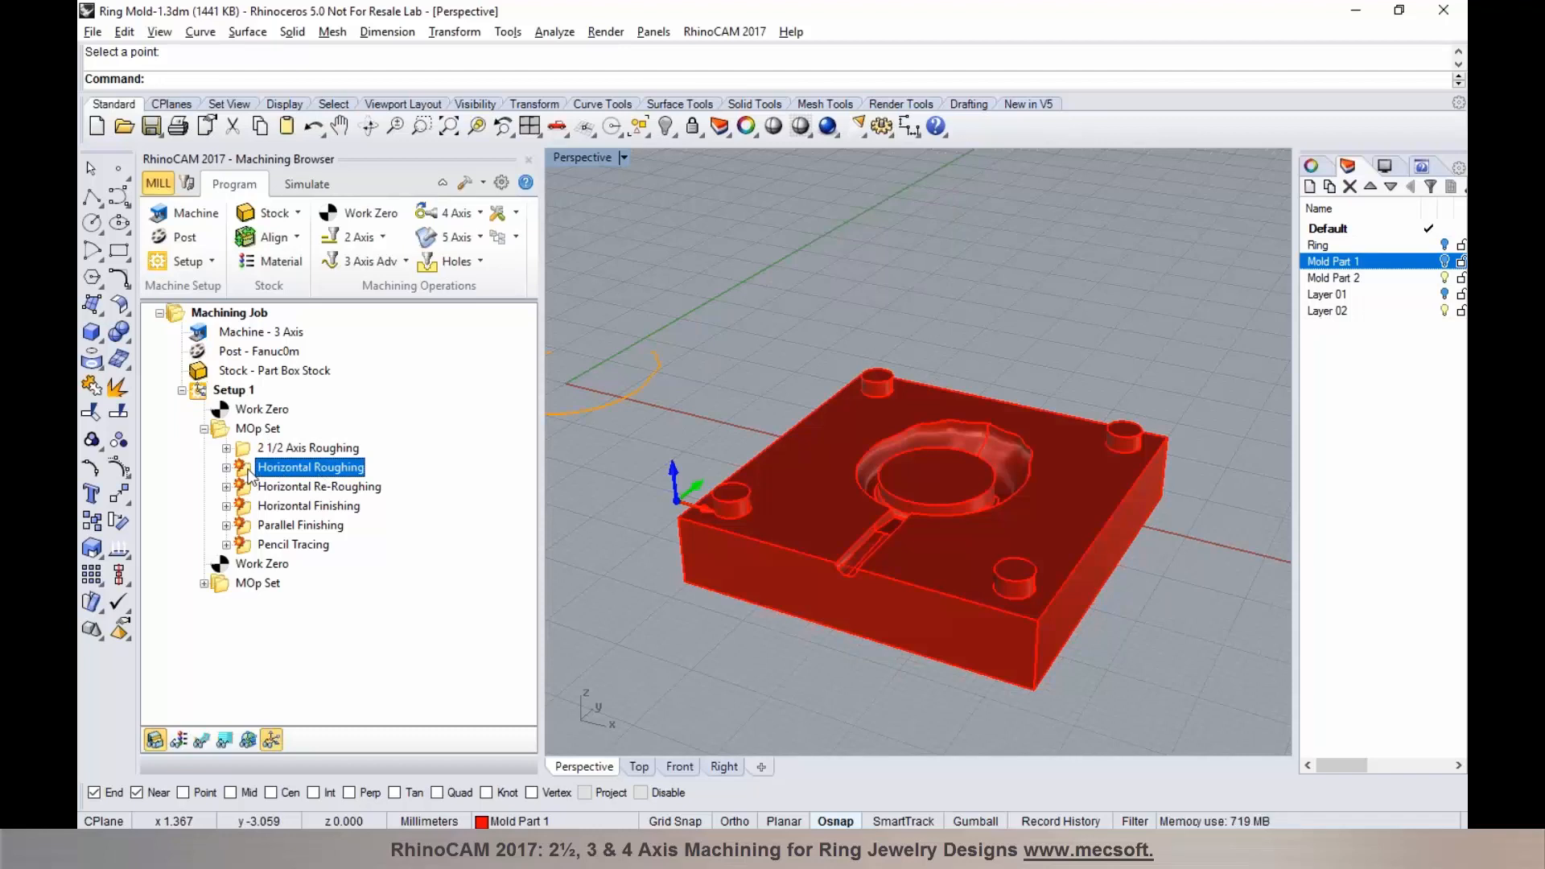
click(233, 576)
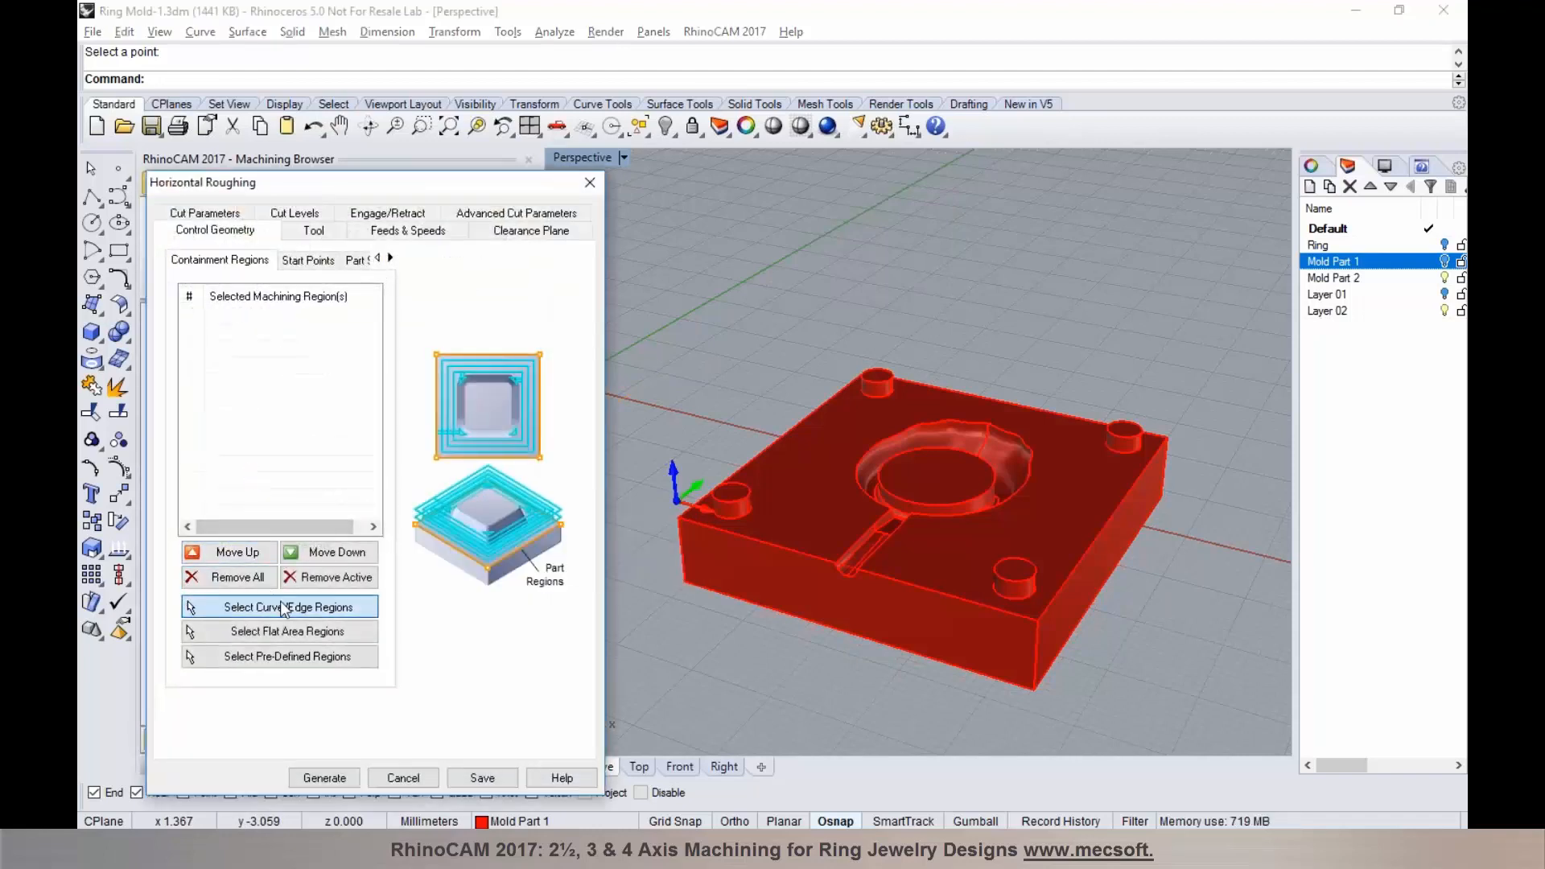
click(282, 605)
click(844, 562)
right_click(844, 562)
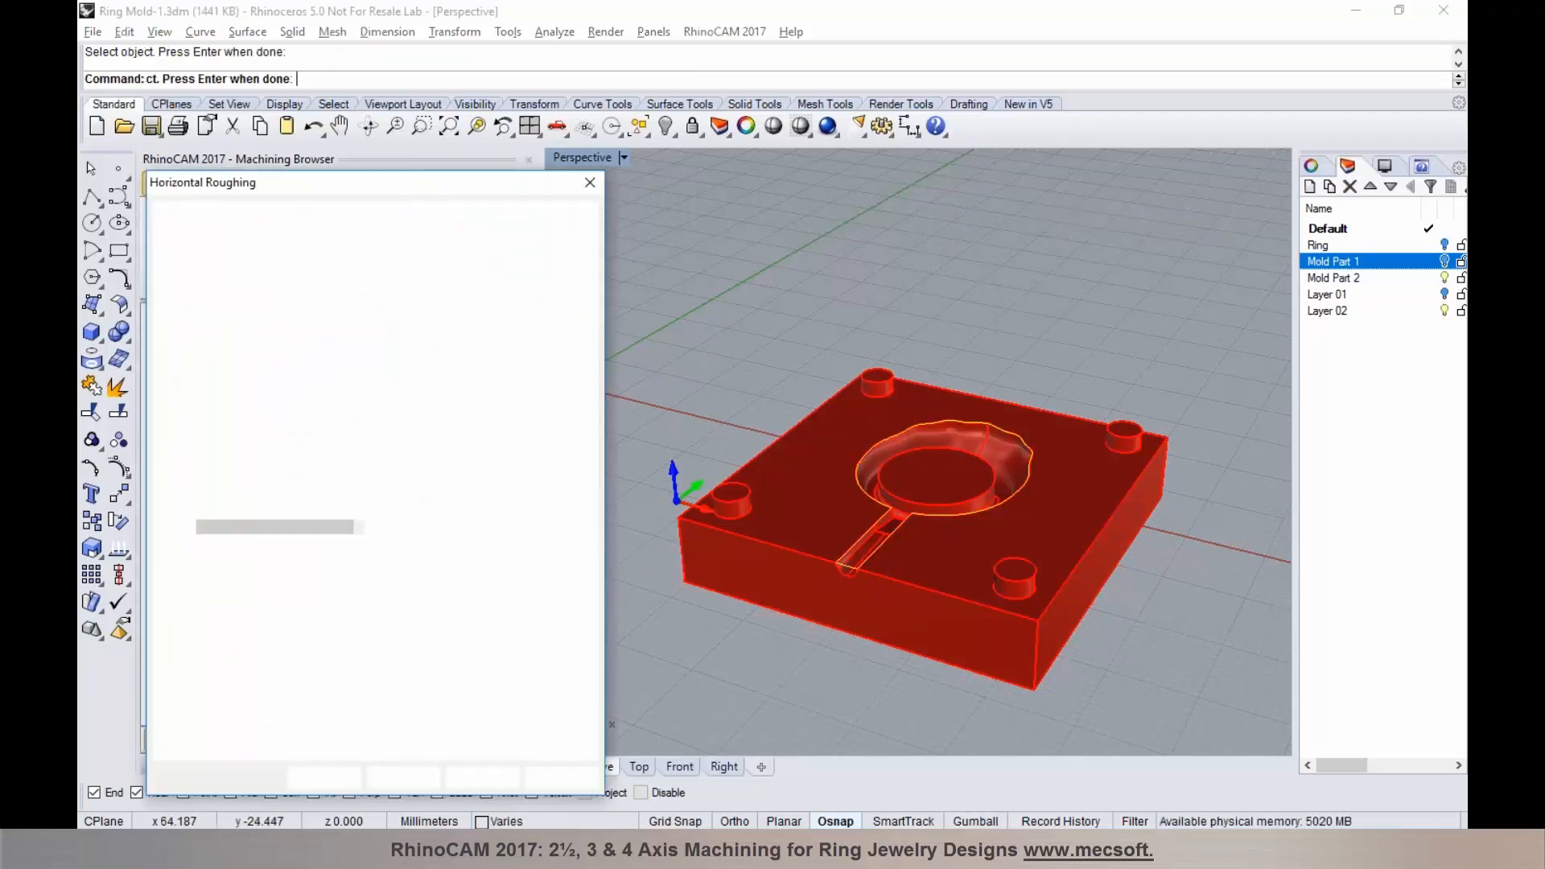
click(311, 777)
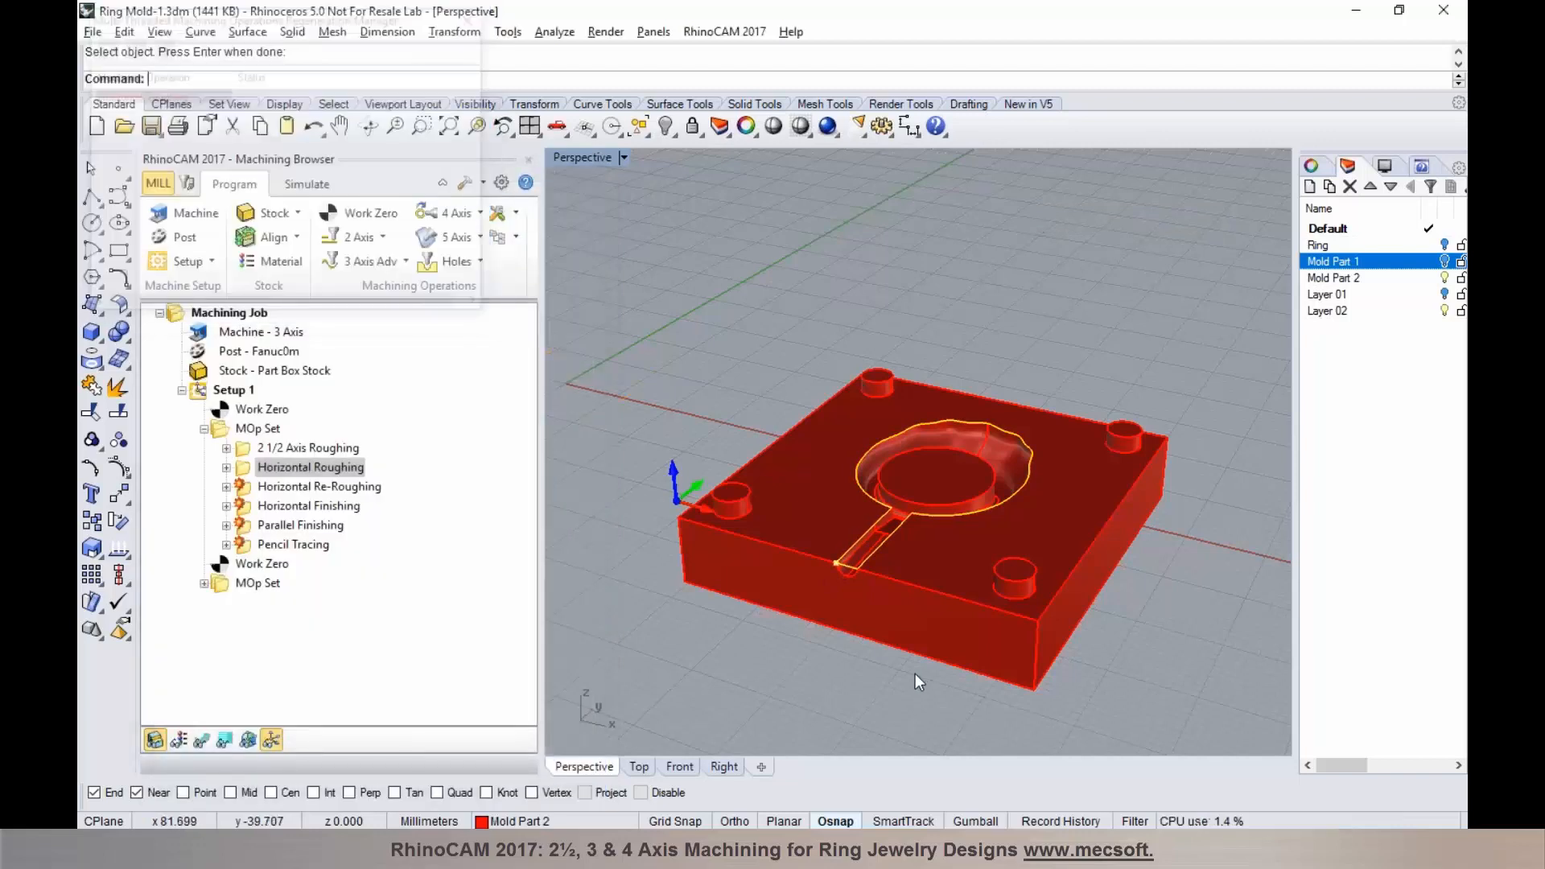
Step: Simulate the Horizontal Roughing on the already roughed stock and inspect the cut cavity
click(259, 487)
click(274, 467)
click(296, 185)
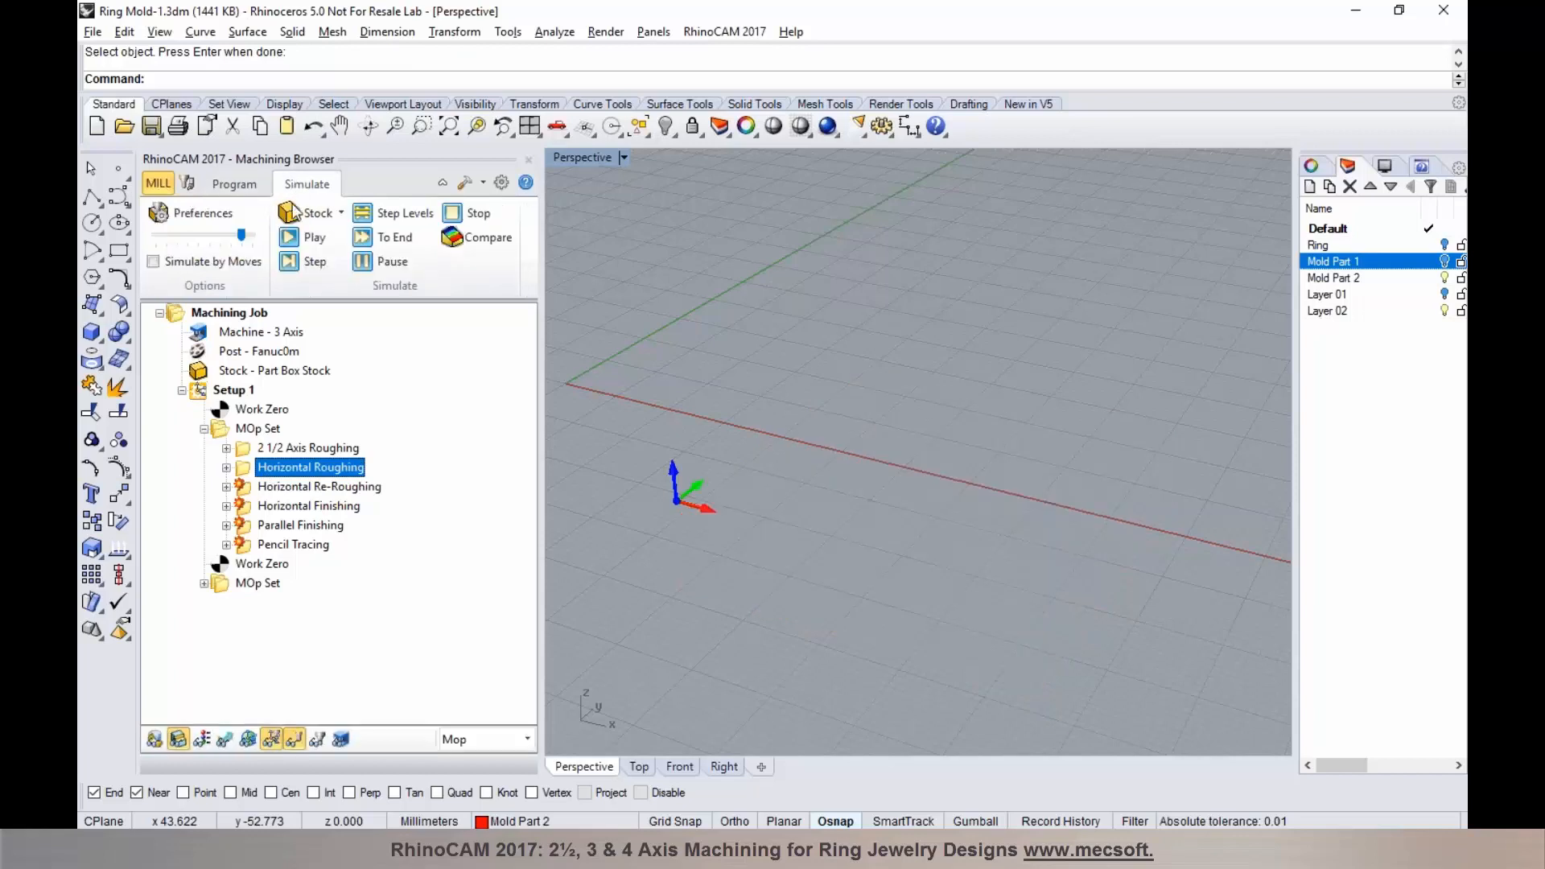
click(299, 237)
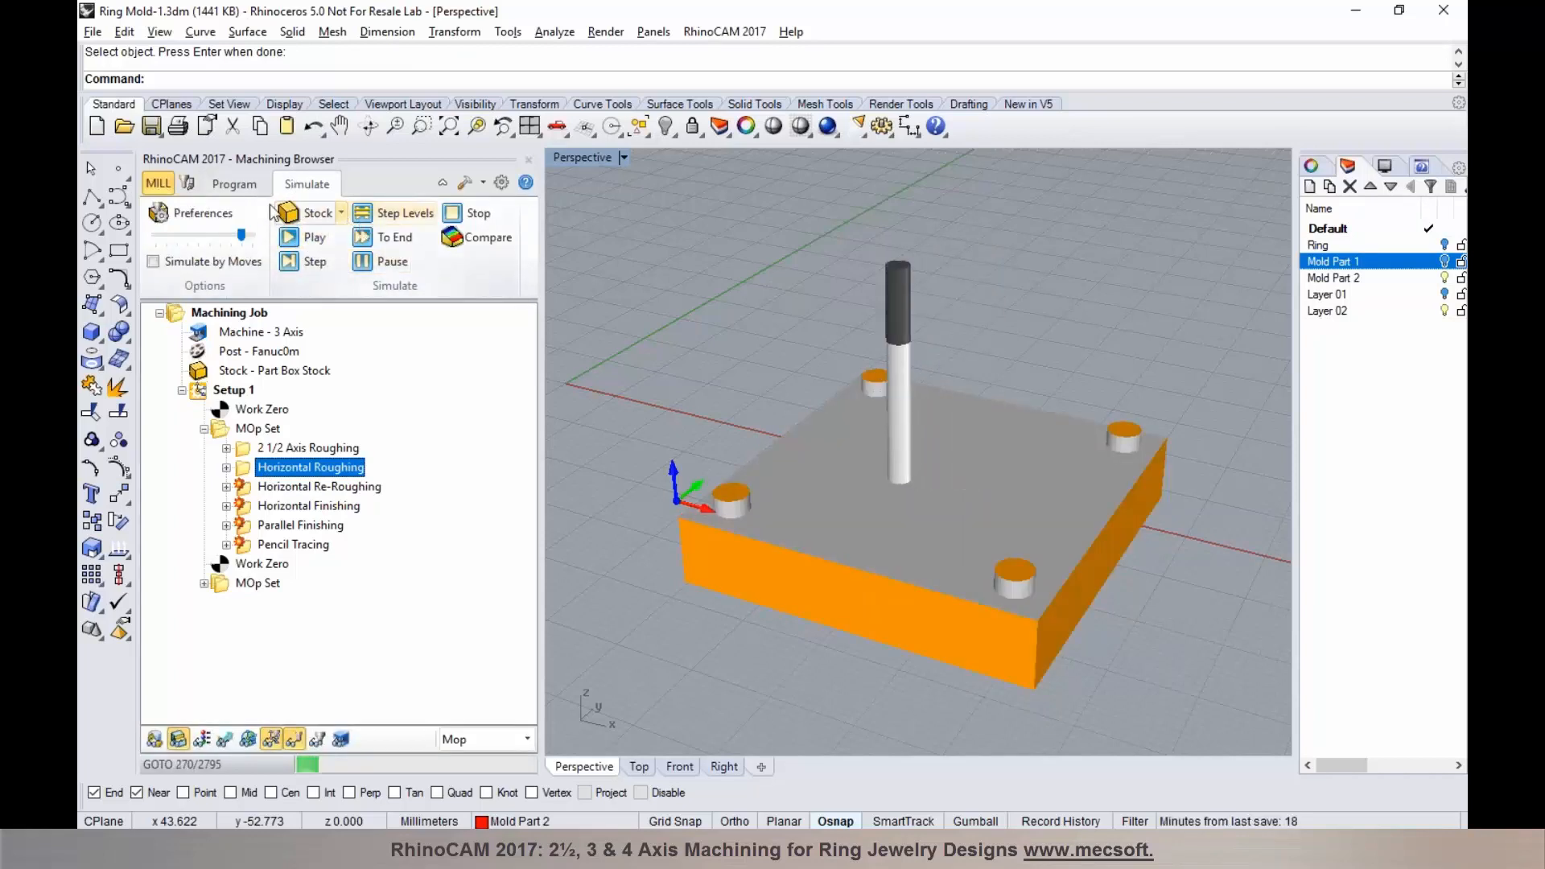
click(234, 184)
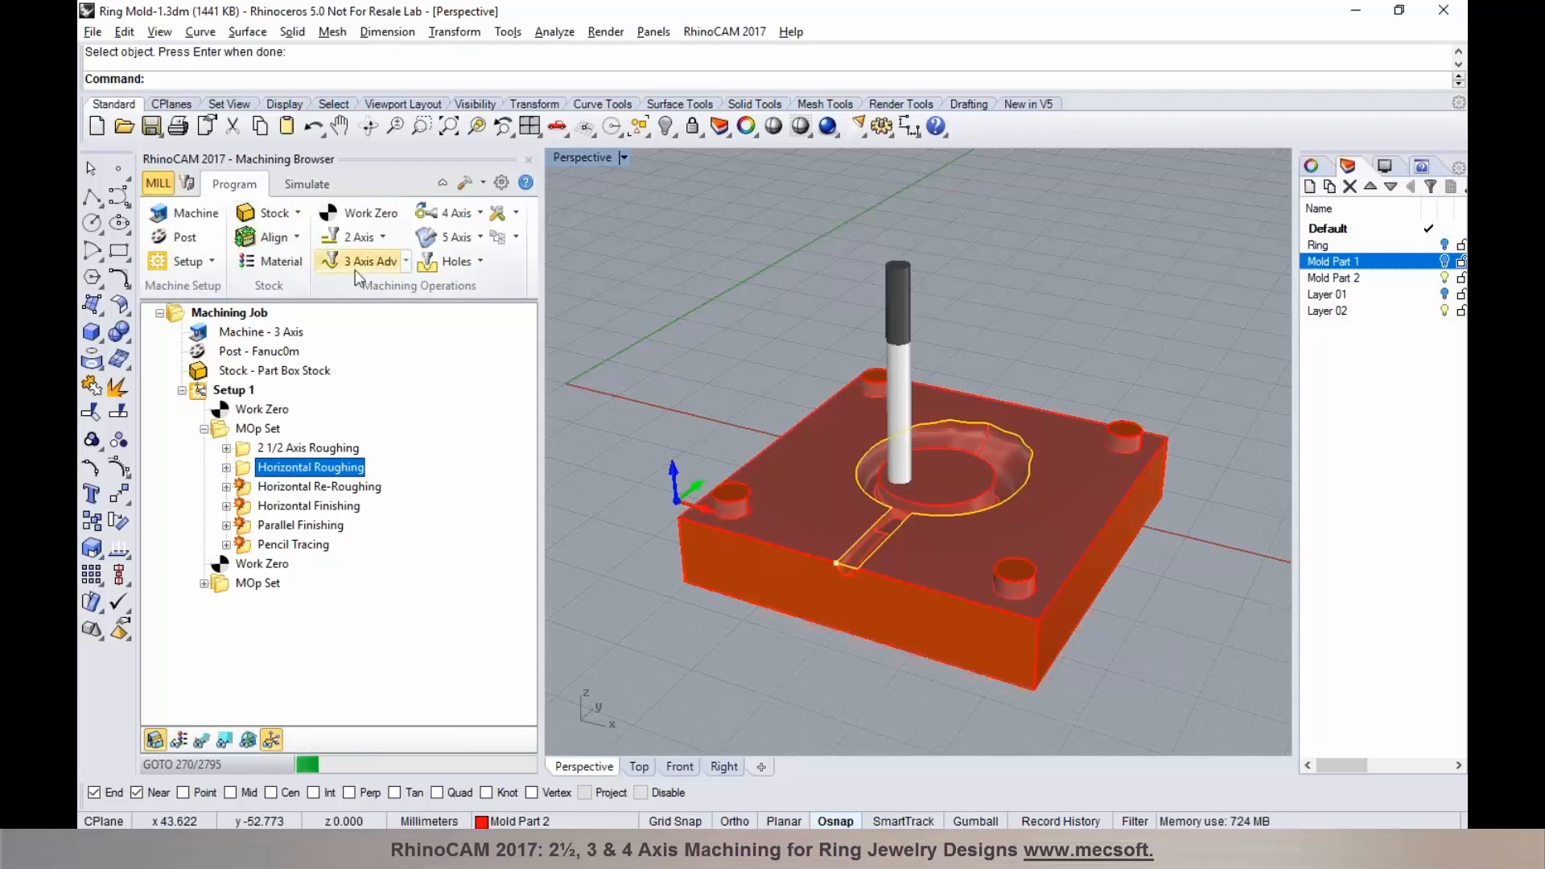
click(307, 183)
right_drag(812, 412, 757, 422)
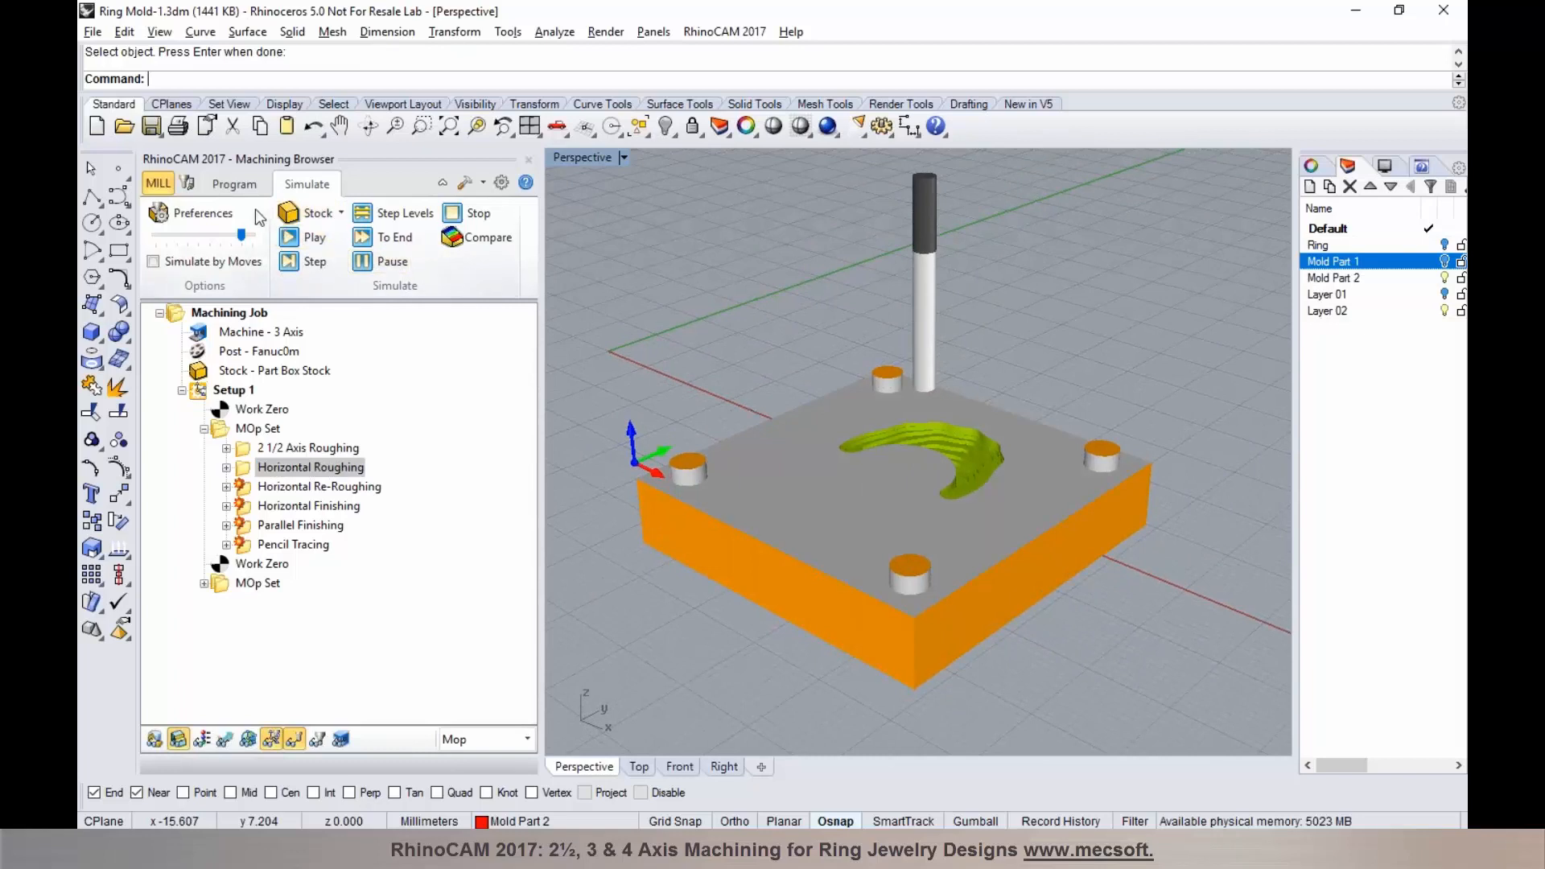
click(240, 188)
Step: Assign the ring cavity and channel outline as the Horizontal Re-Roughing's containment region, save the operation and regenerate it
double_click(284, 488)
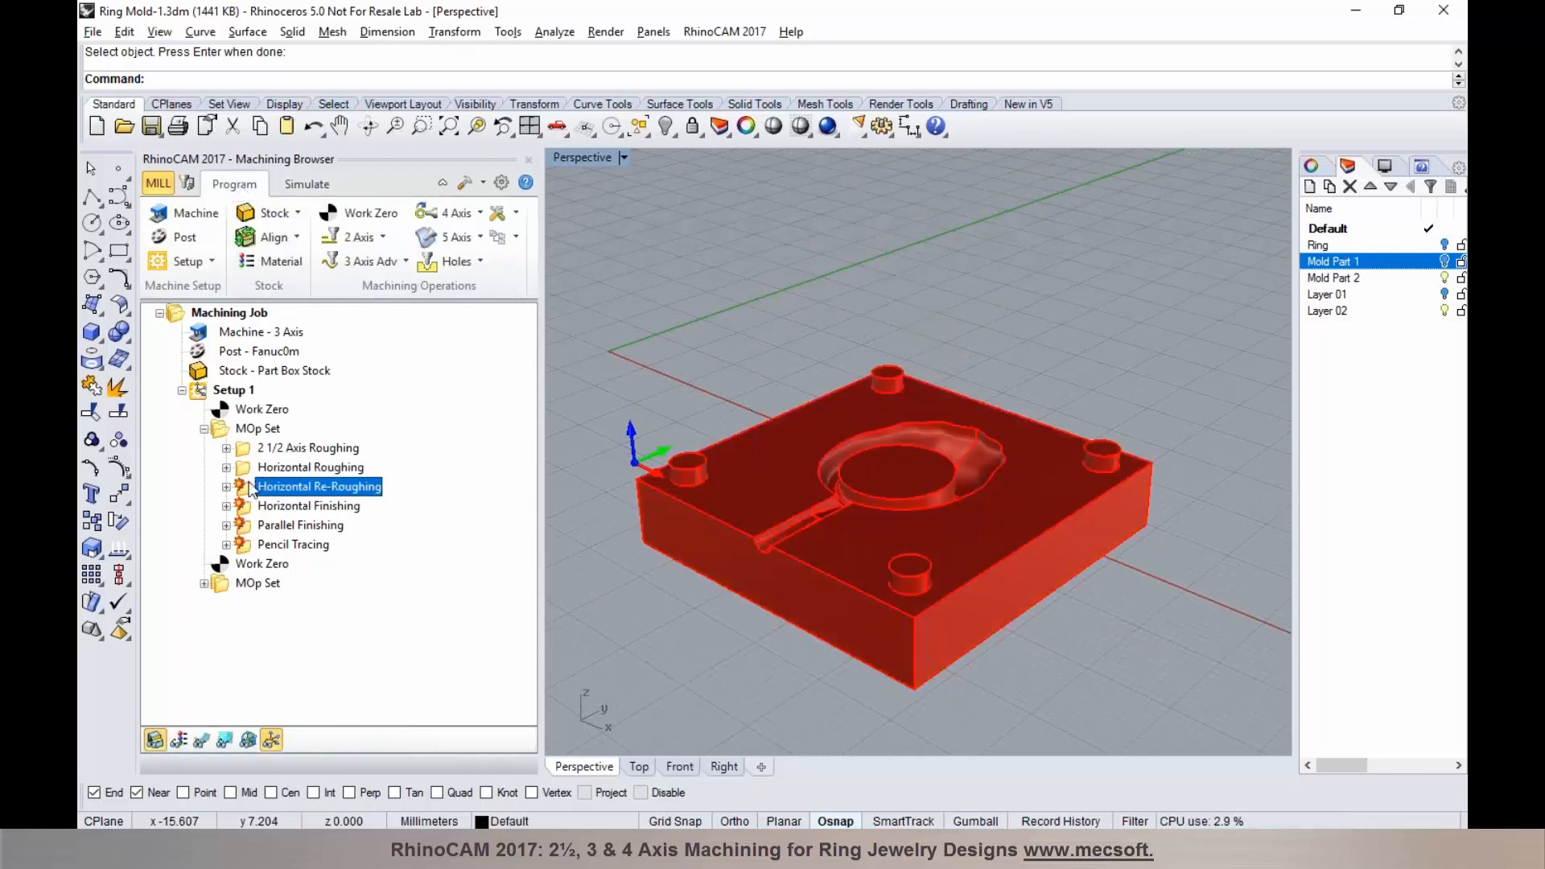
click(264, 604)
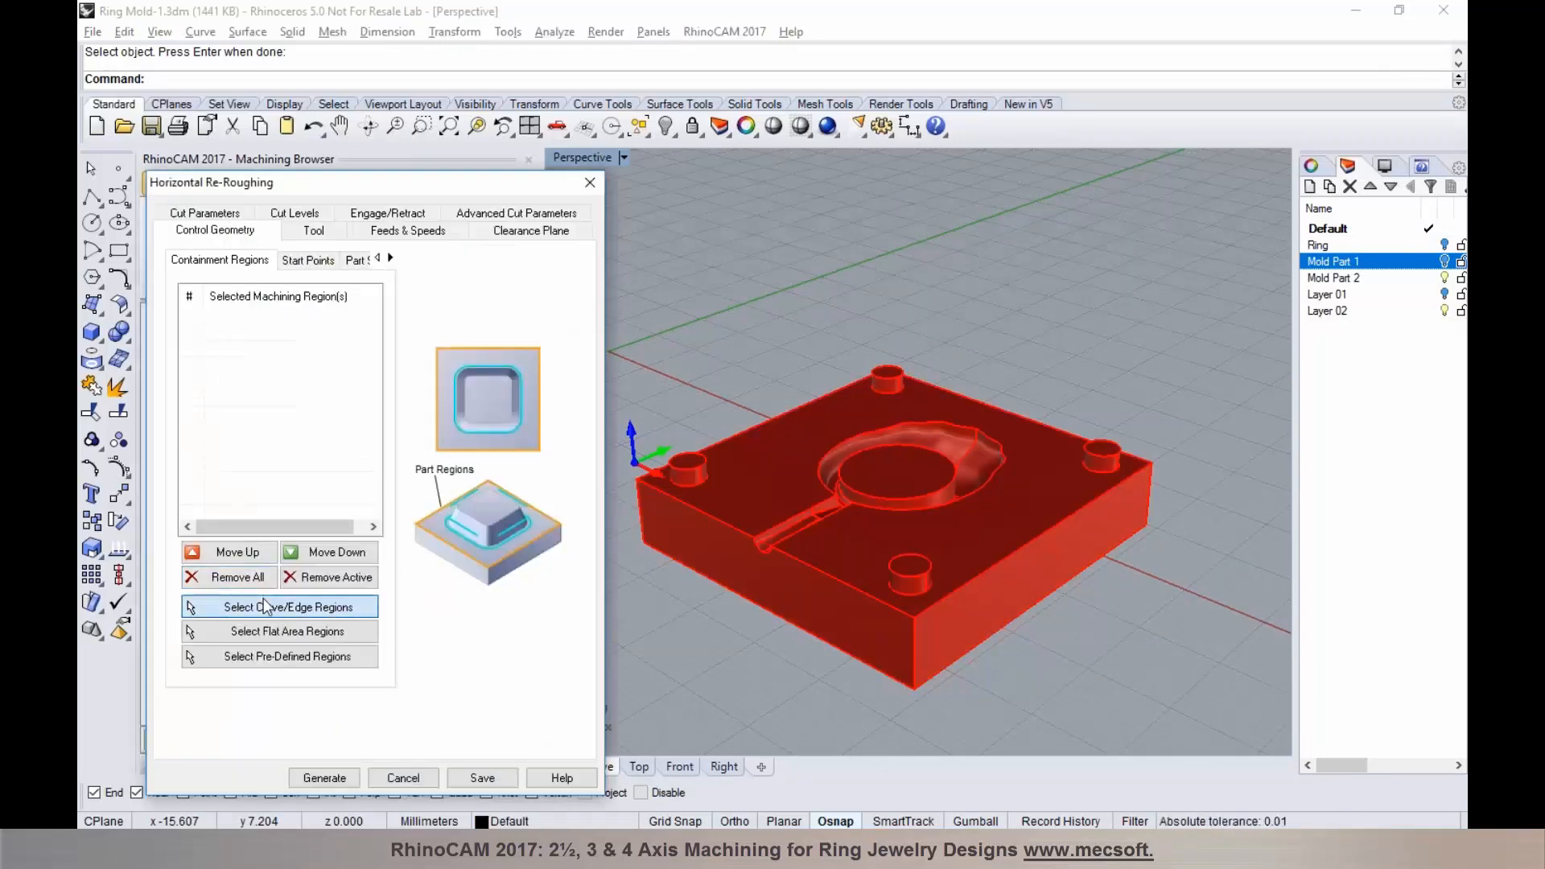
click(759, 543)
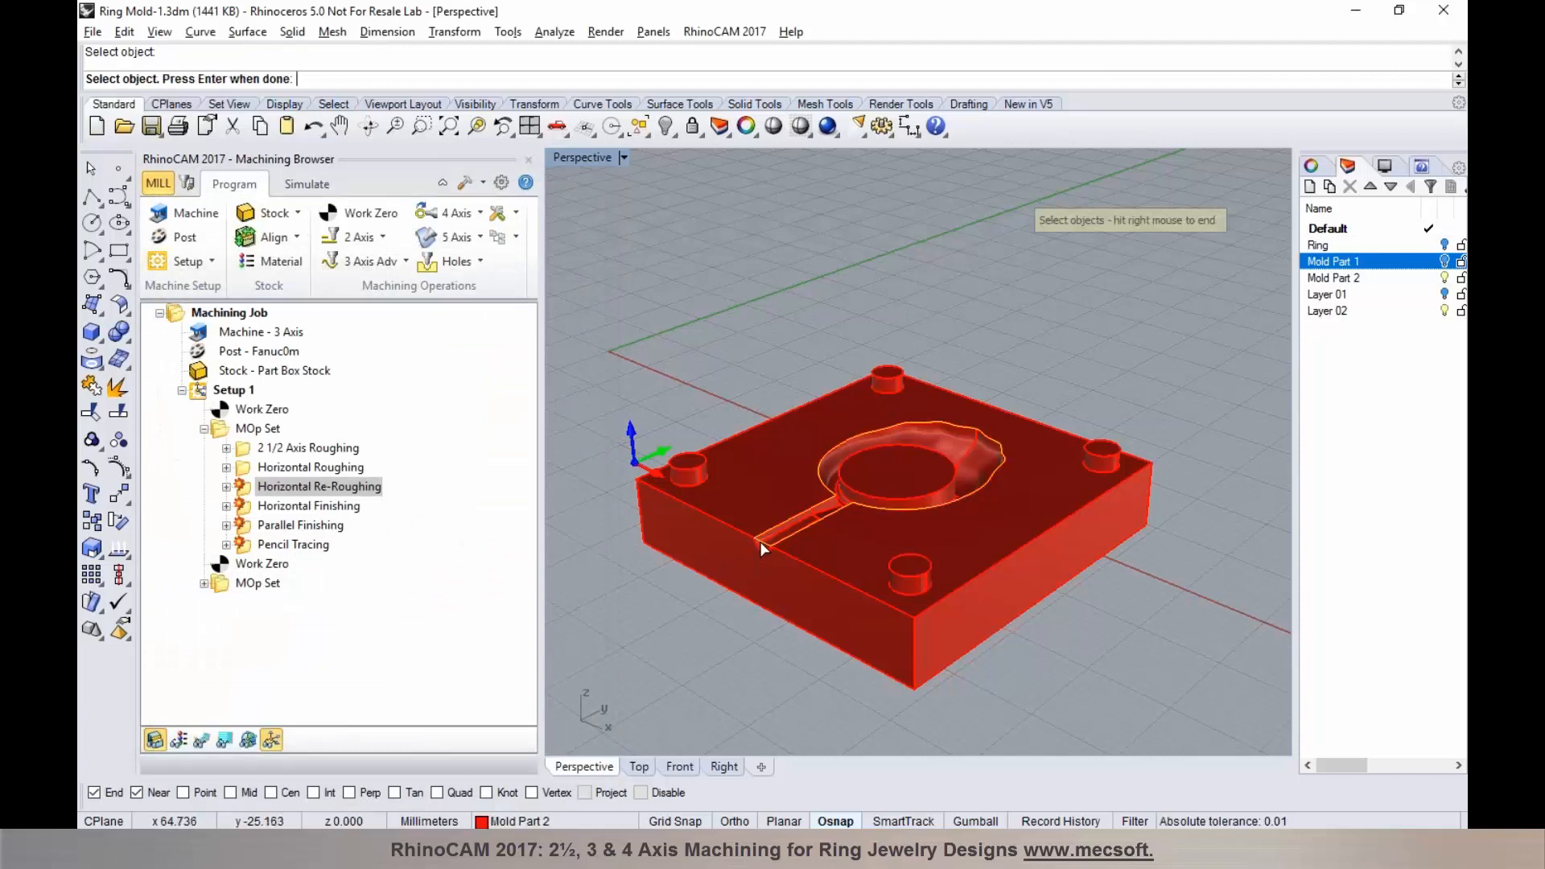
right_click(760, 542)
click(465, 777)
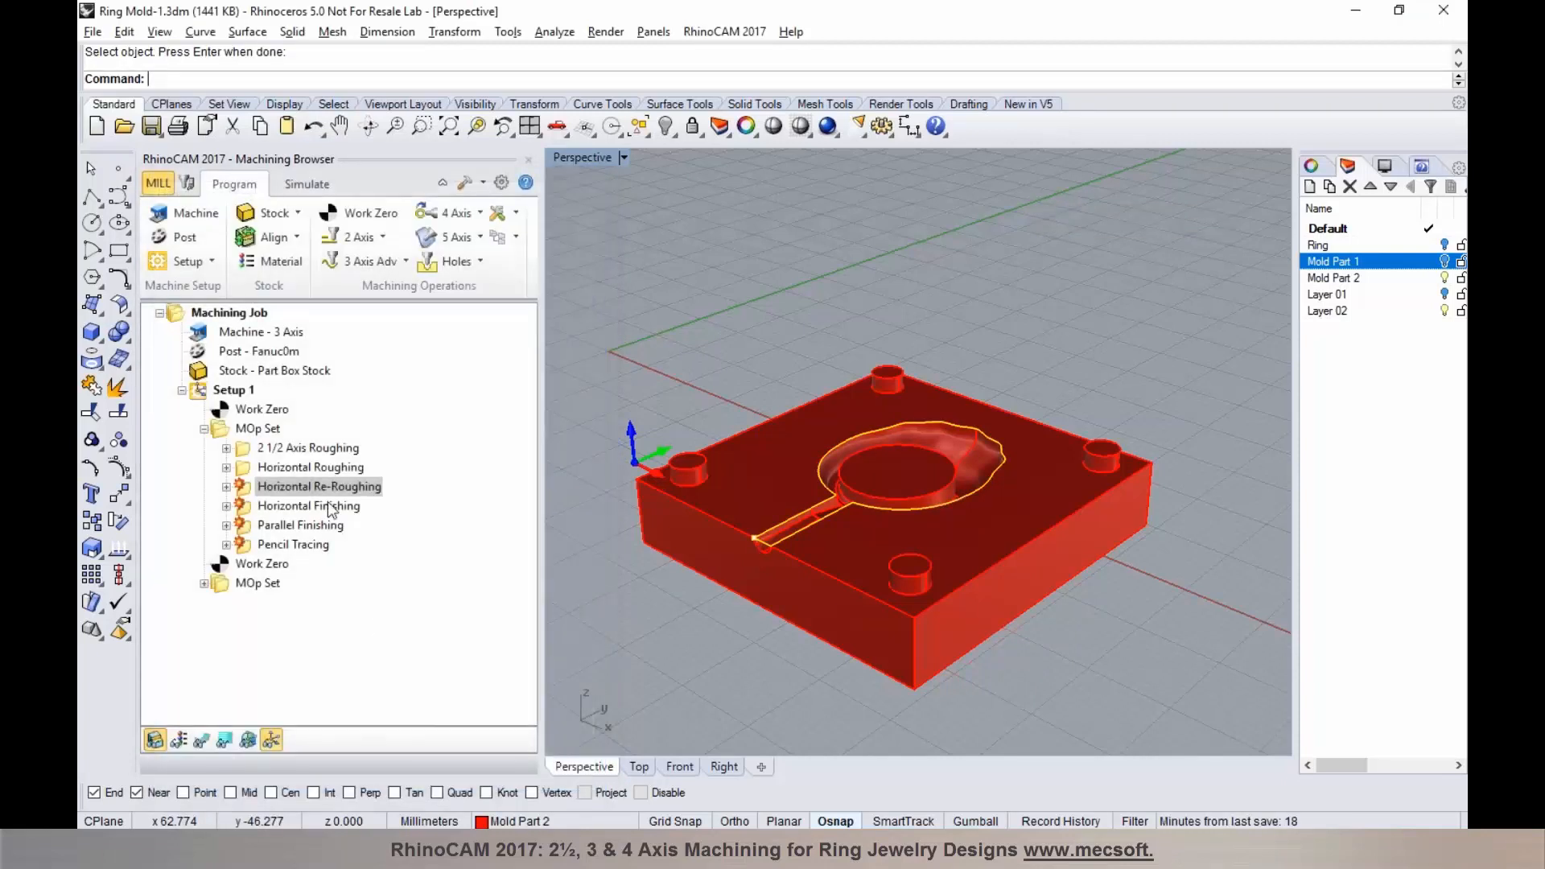
right_click(320, 486)
click(378, 142)
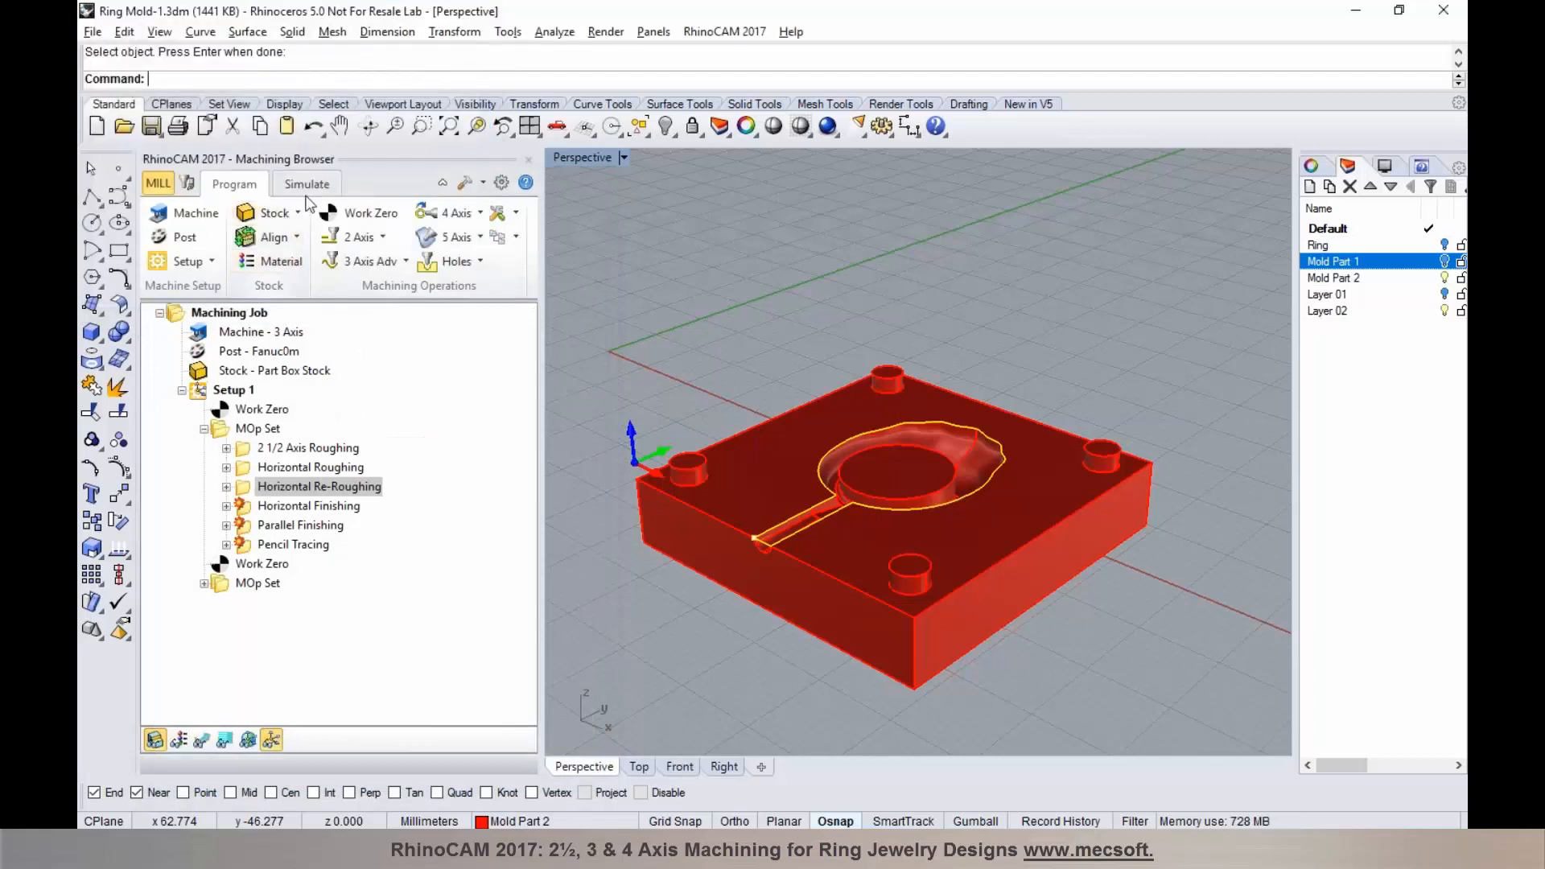
Step: Simulate the Horizontal Re-Roughing on the remaining stock in the cavity and channel
click(308, 187)
click(299, 237)
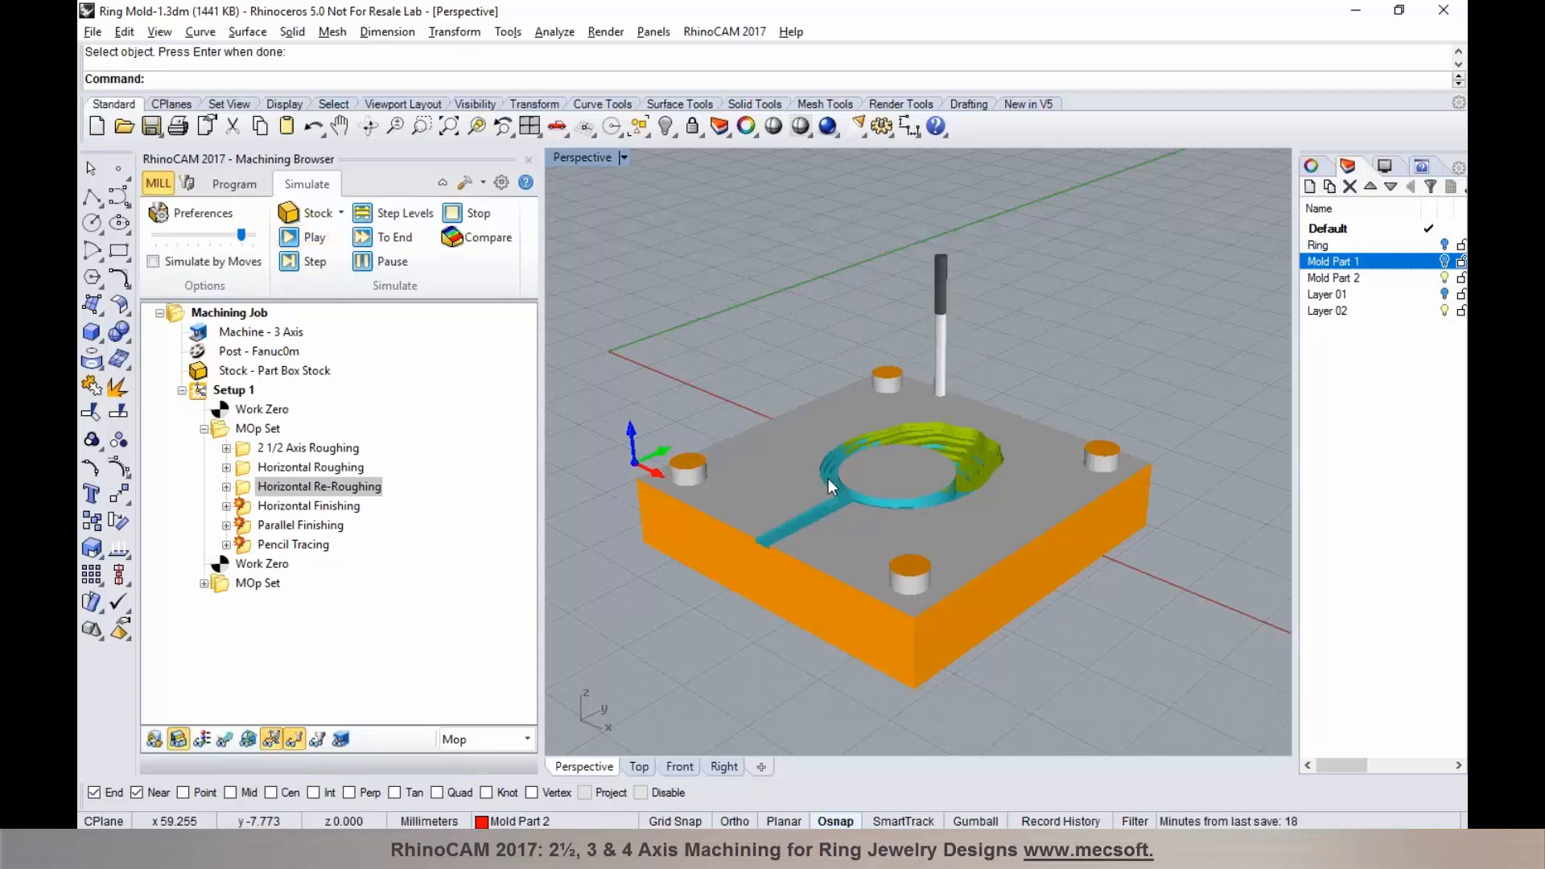
click(236, 190)
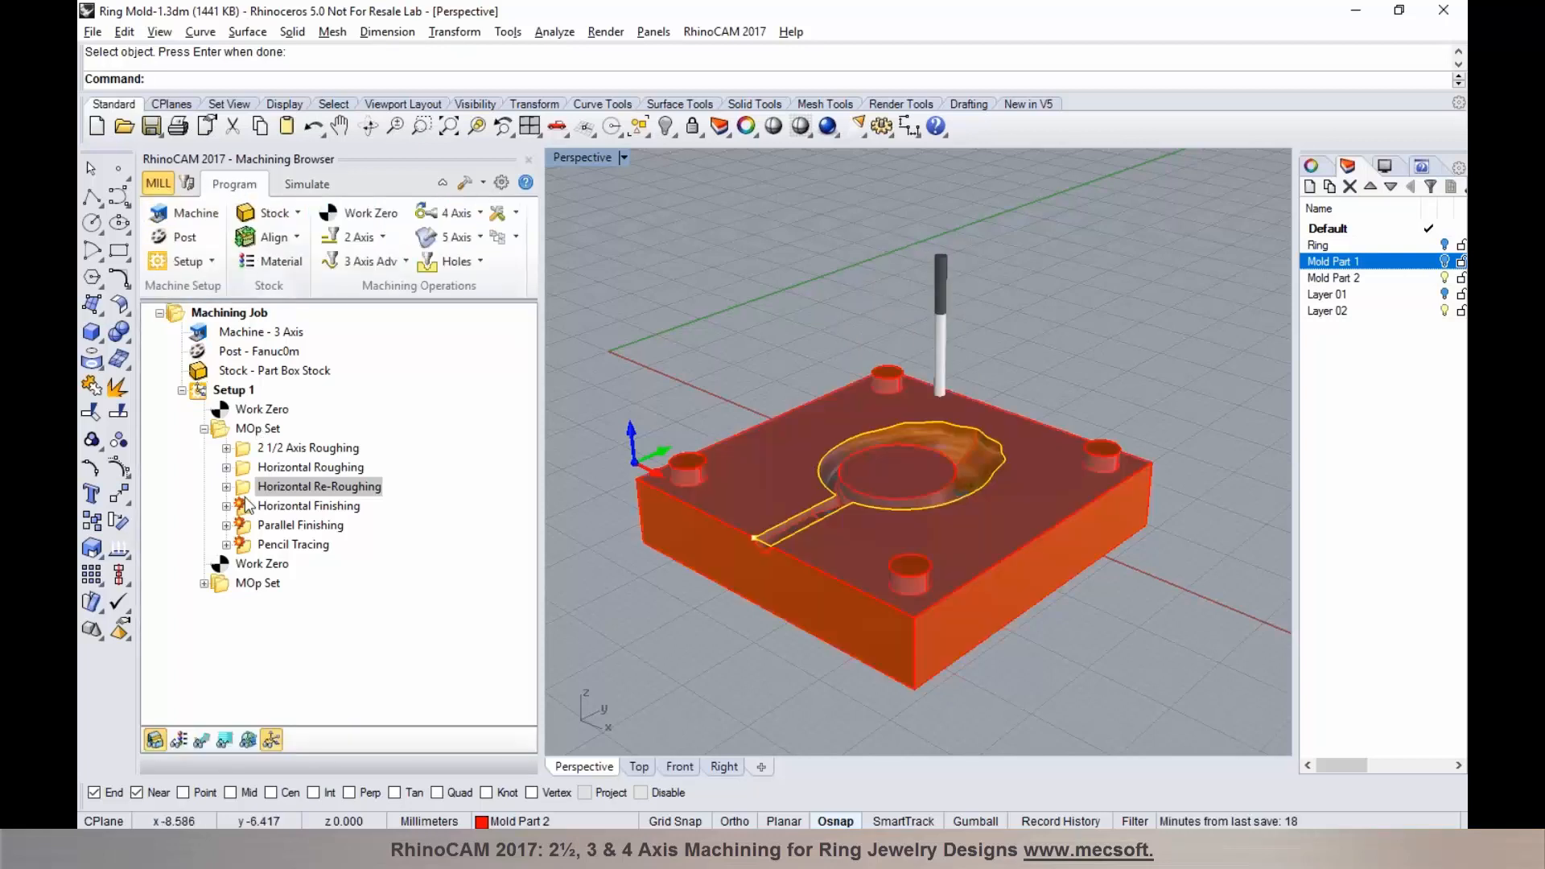
Step: Replace the Horizontal Finishing's containment region with the ring cavity and channel outline, and generate the toolpath
double_click(249, 505)
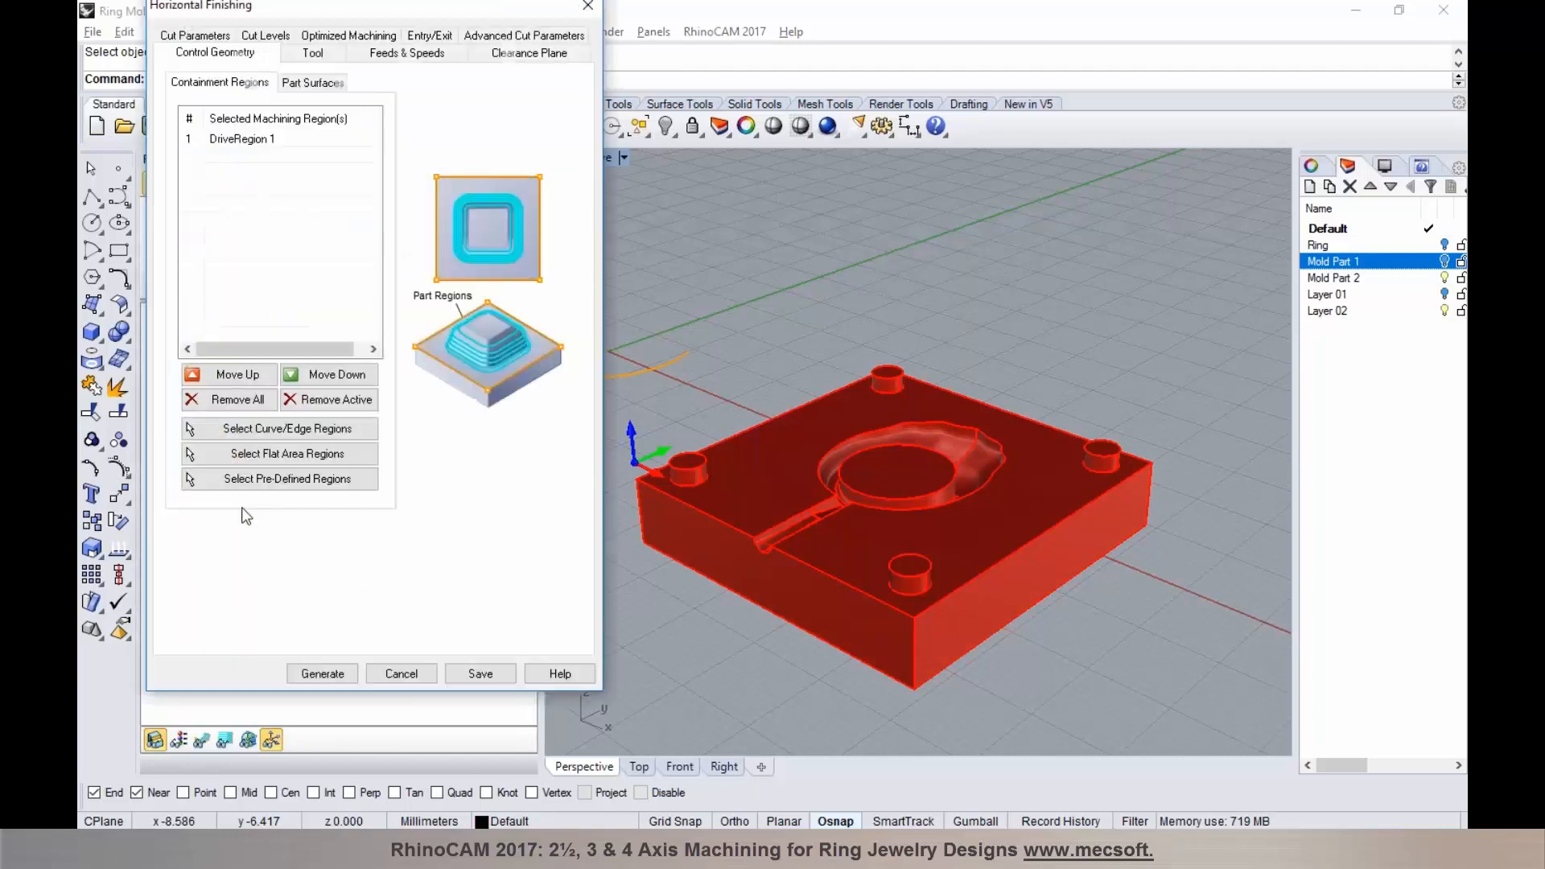
click(216, 400)
click(255, 429)
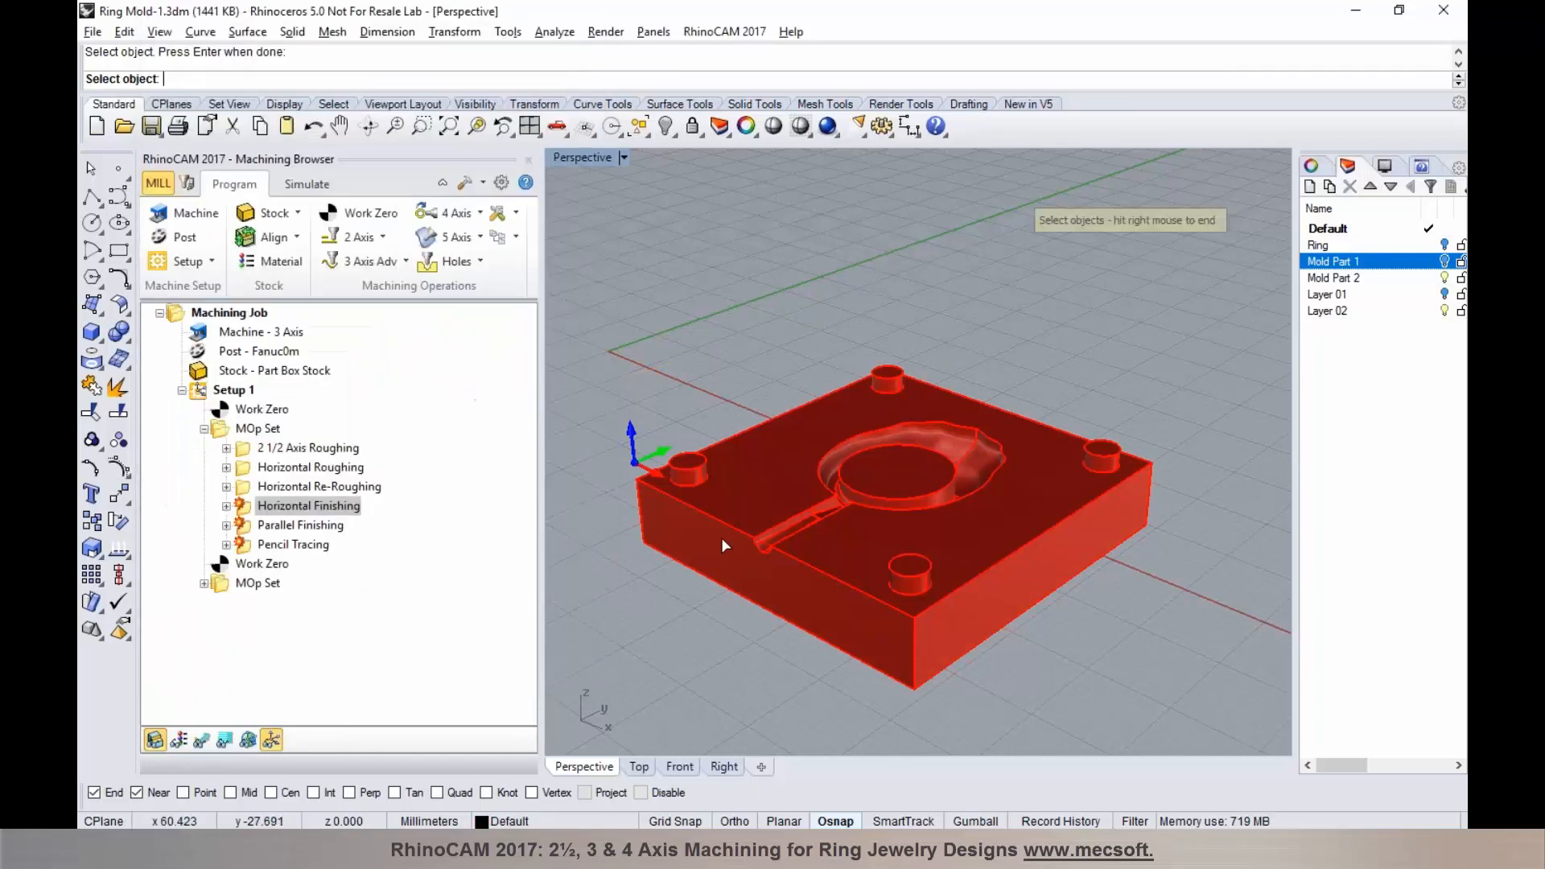
click(766, 543)
click(819, 644)
scroll(760, 539, up, 5)
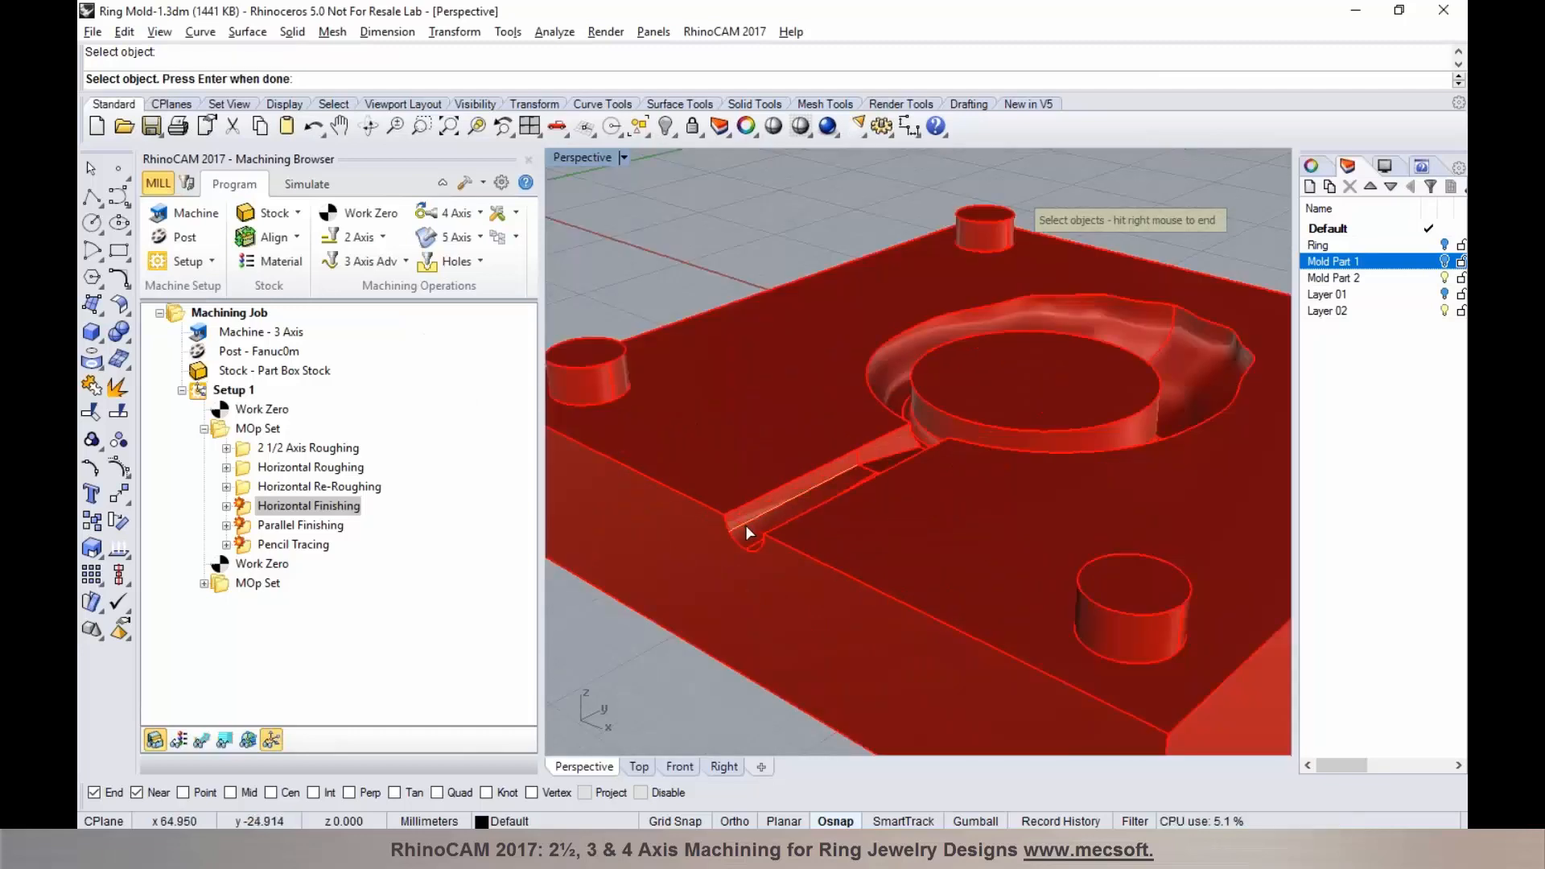
click(755, 528)
right_click(755, 528)
click(340, 674)
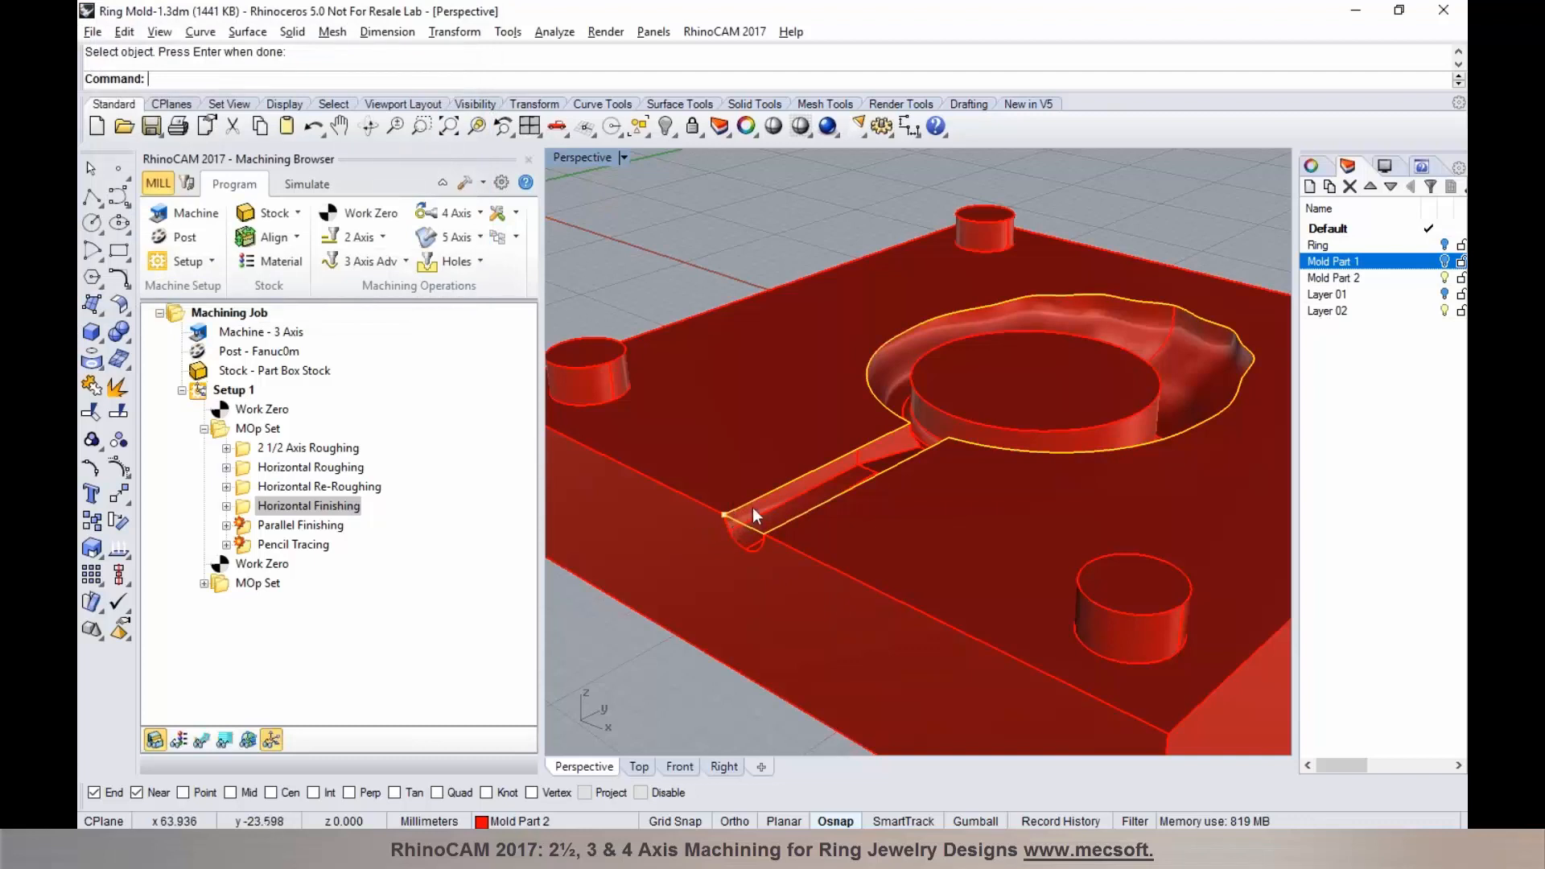
Step: Display the Horizontal Finishing toolpath and inspect it in the cavity
scroll(753, 515, down, 5)
click(201, 740)
right_drag(869, 505, 916, 526)
Step: Replace the Parallel Finishing's containment region with the ring cavity and channel outline, and generate the toolpath
click(249, 528)
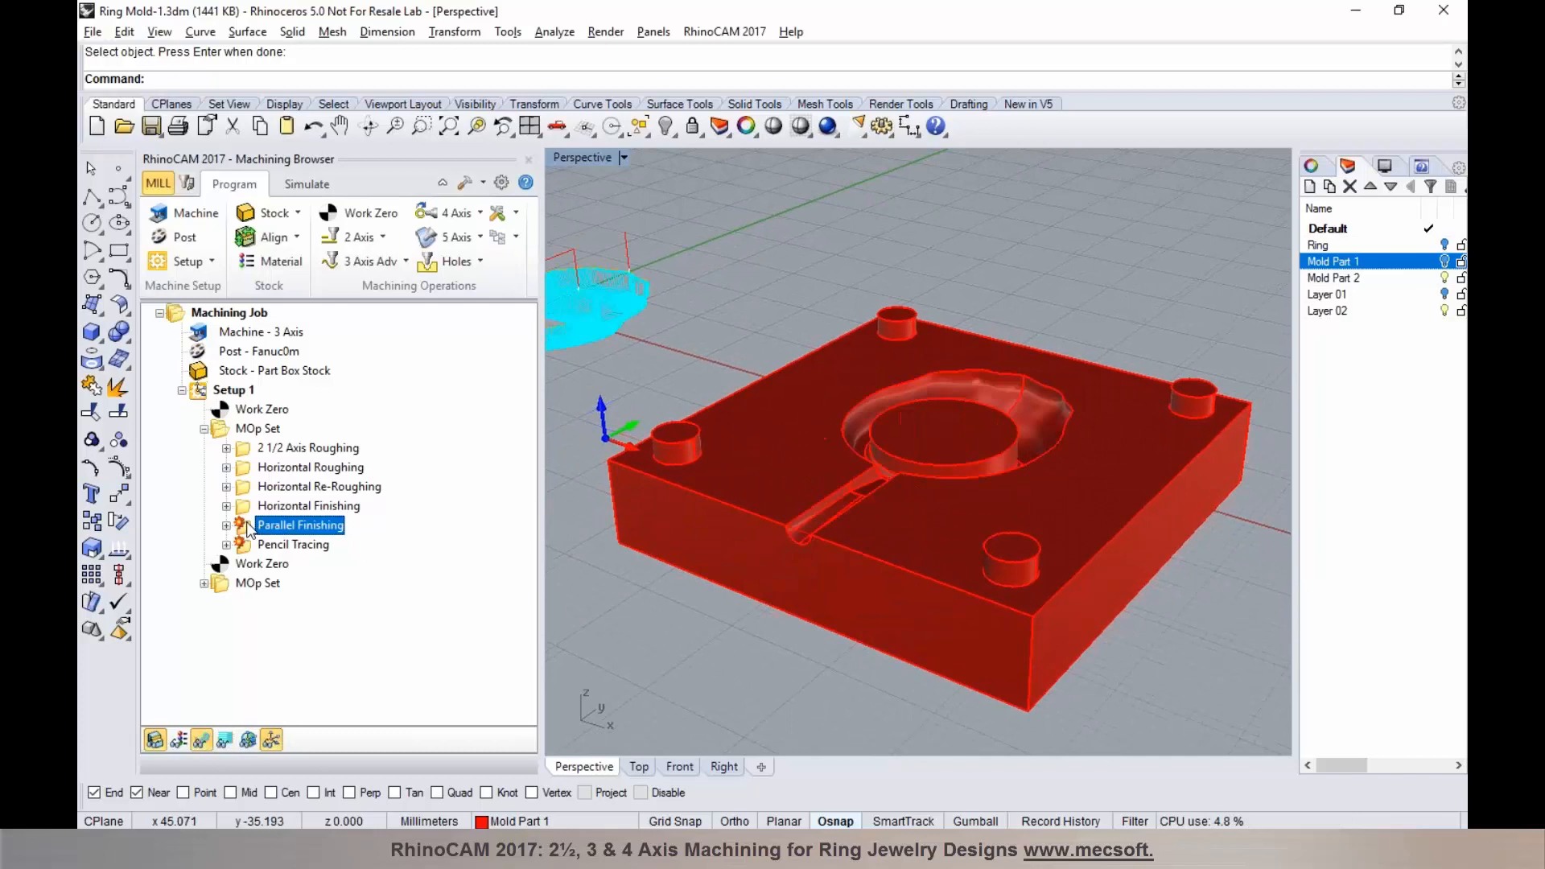
double_click(249, 528)
click(231, 575)
click(258, 605)
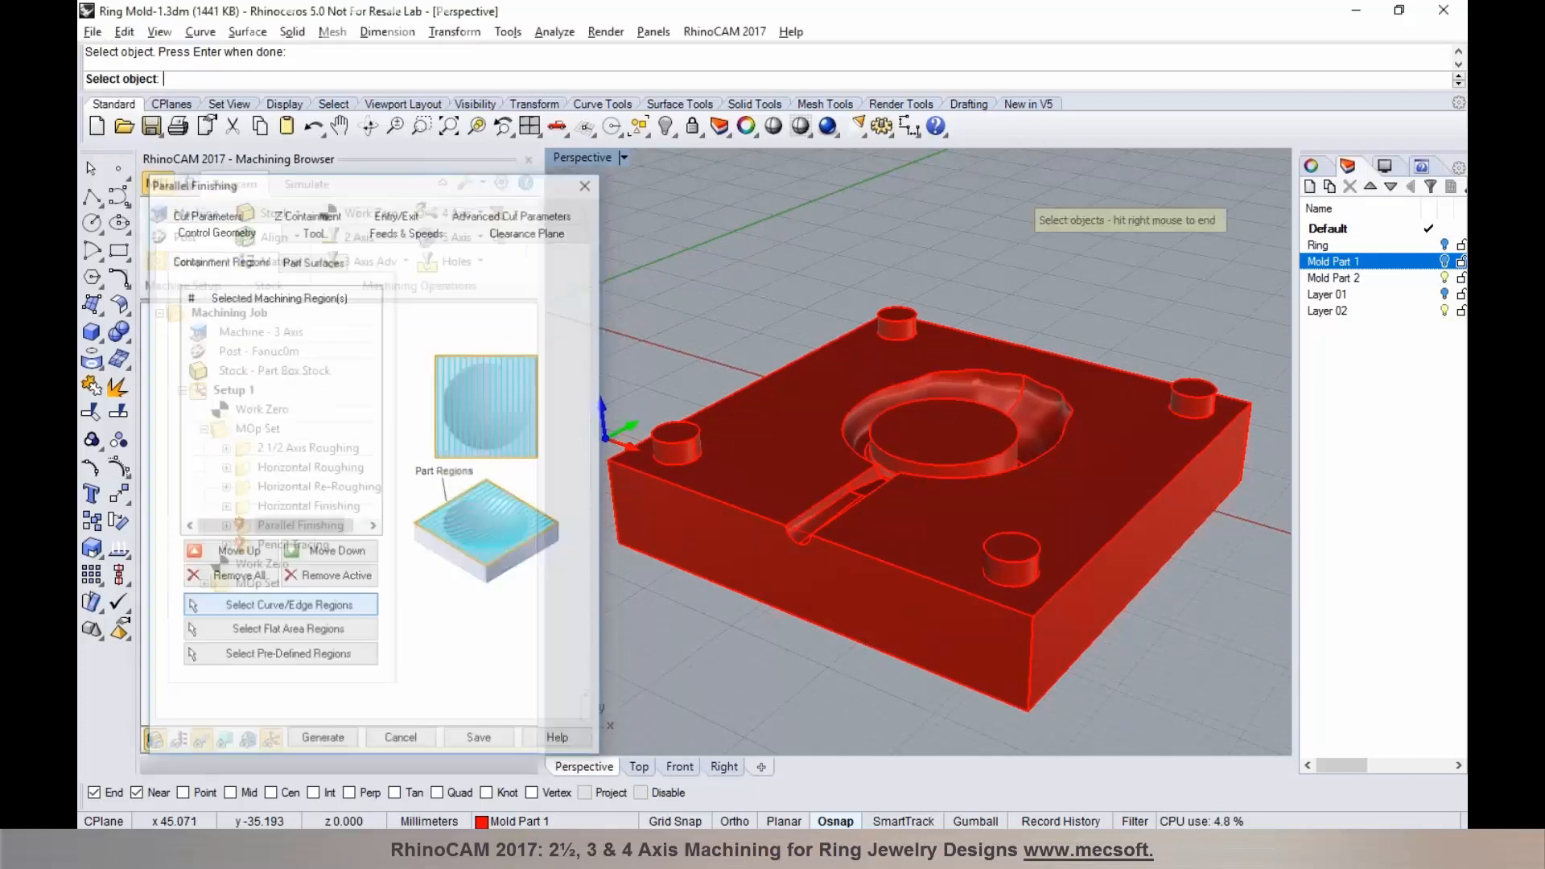
click(798, 530)
right_click(795, 541)
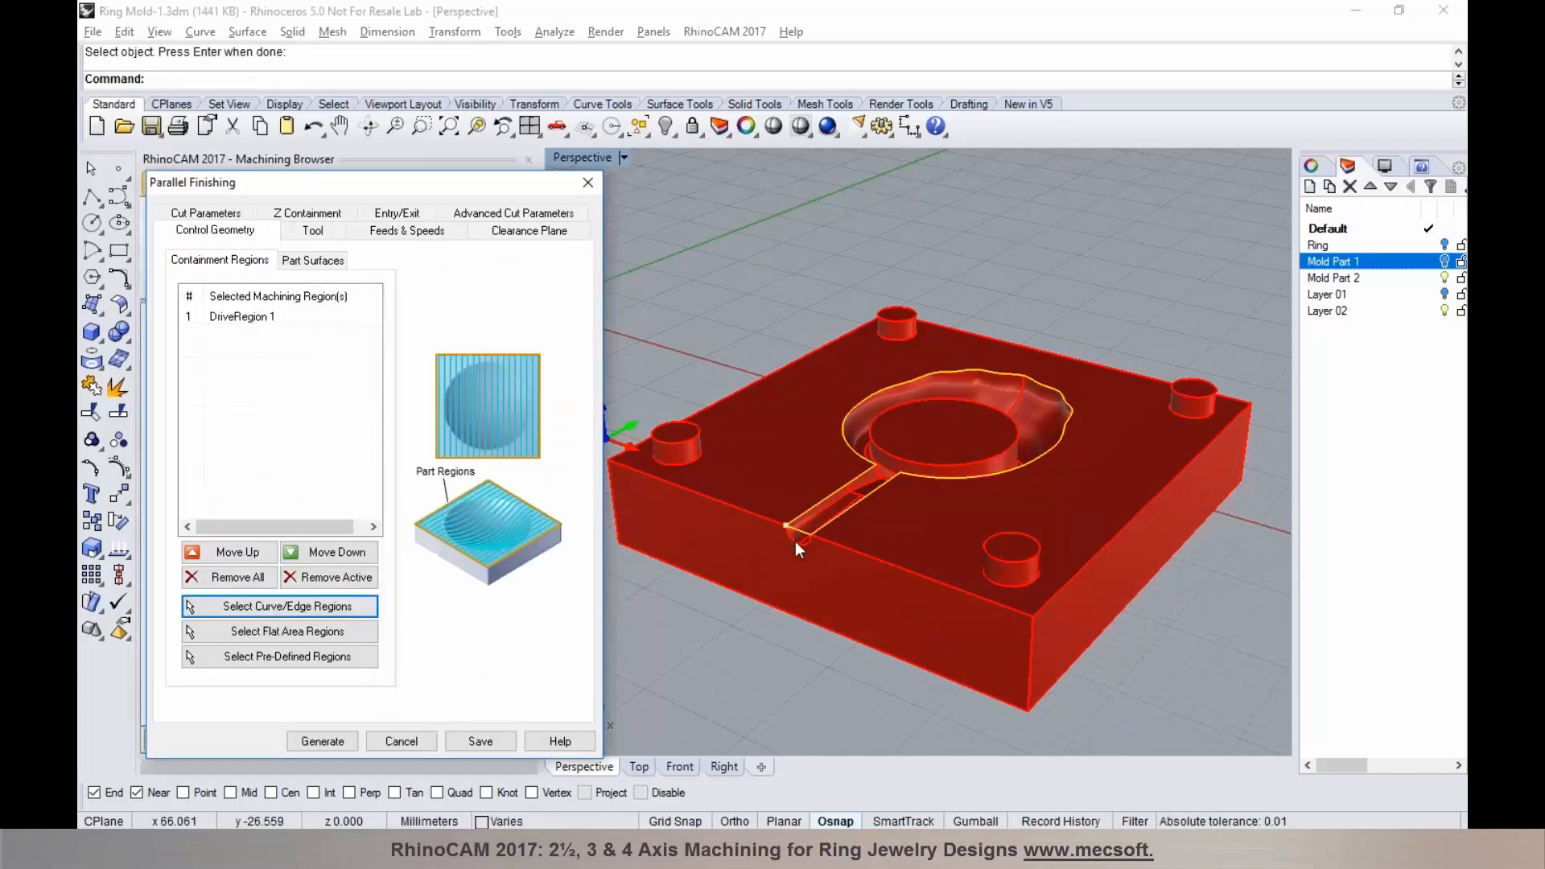
click(325, 741)
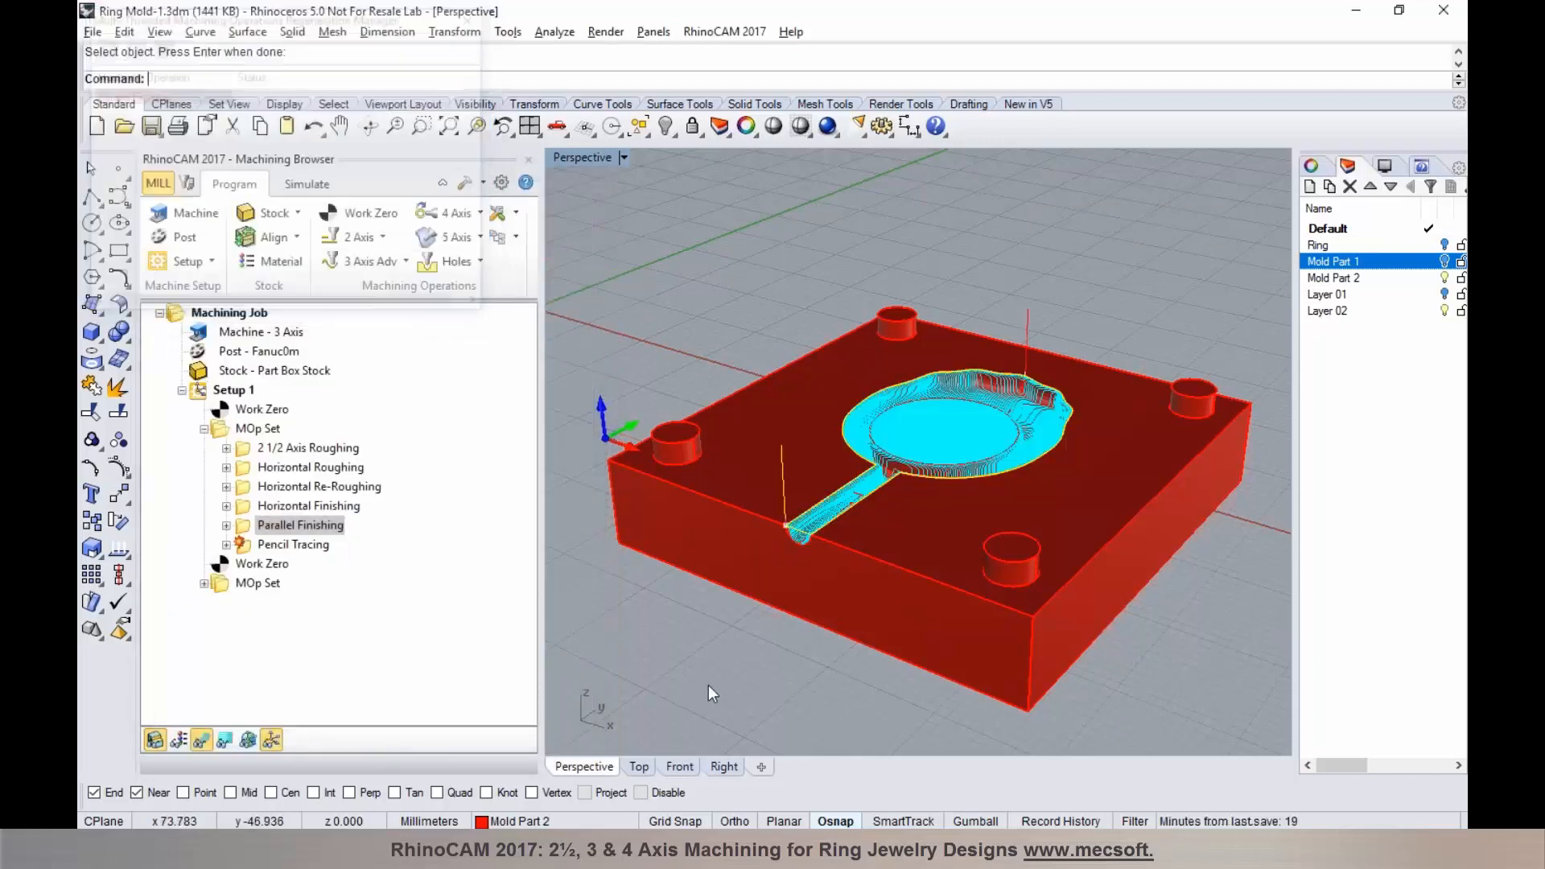
Step: Add the ring's inner circle curve to the Parallel Finishing's containment regions and regenerate the toolpath so the center island is excluded
double_click(246, 525)
click(288, 605)
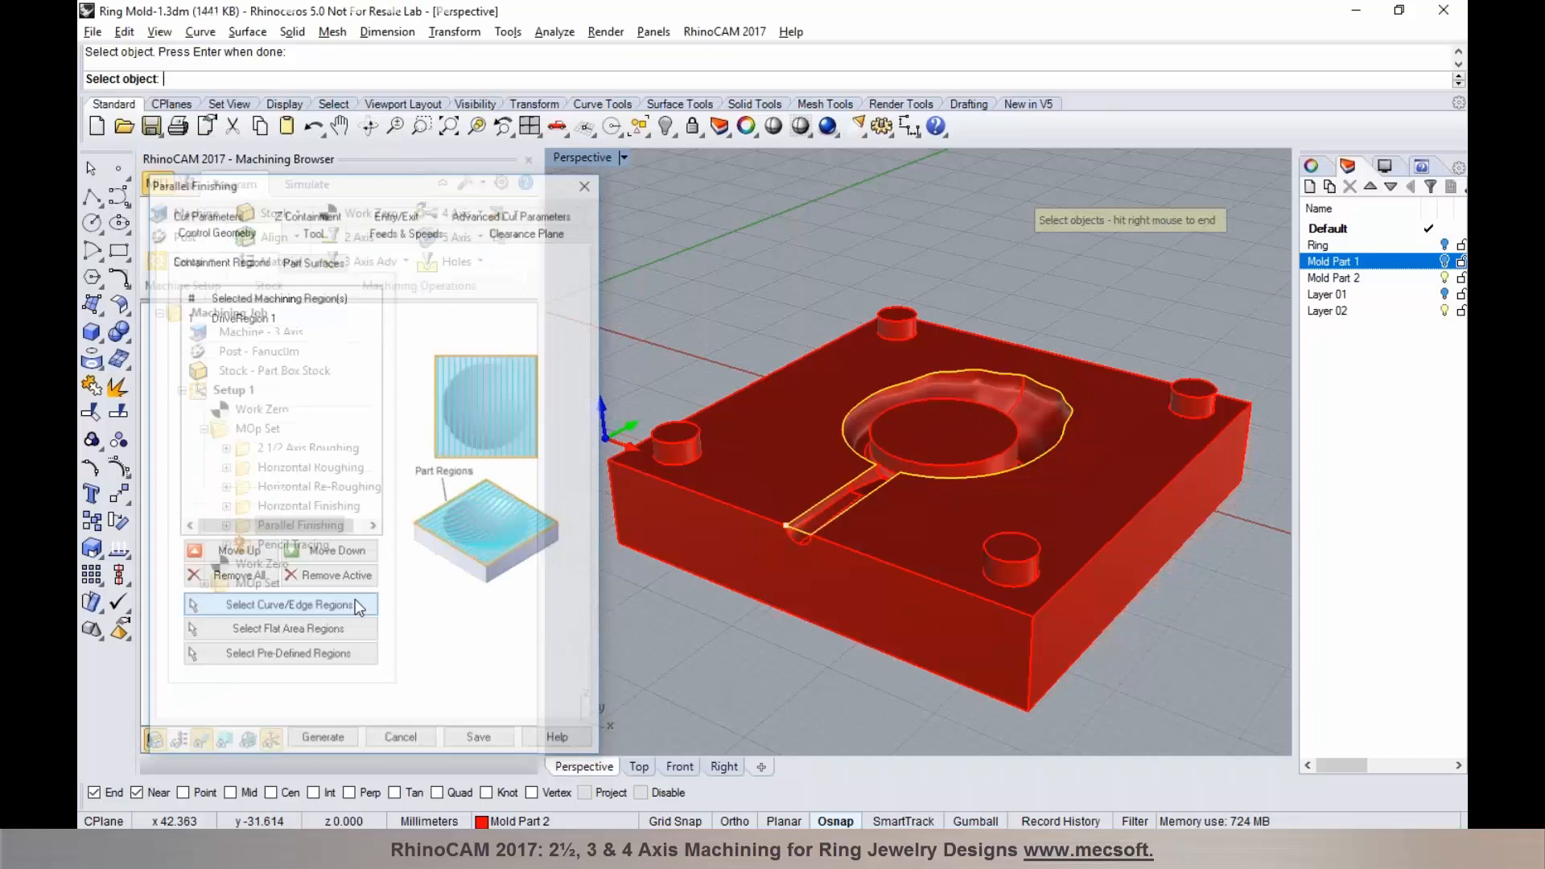
click(952, 477)
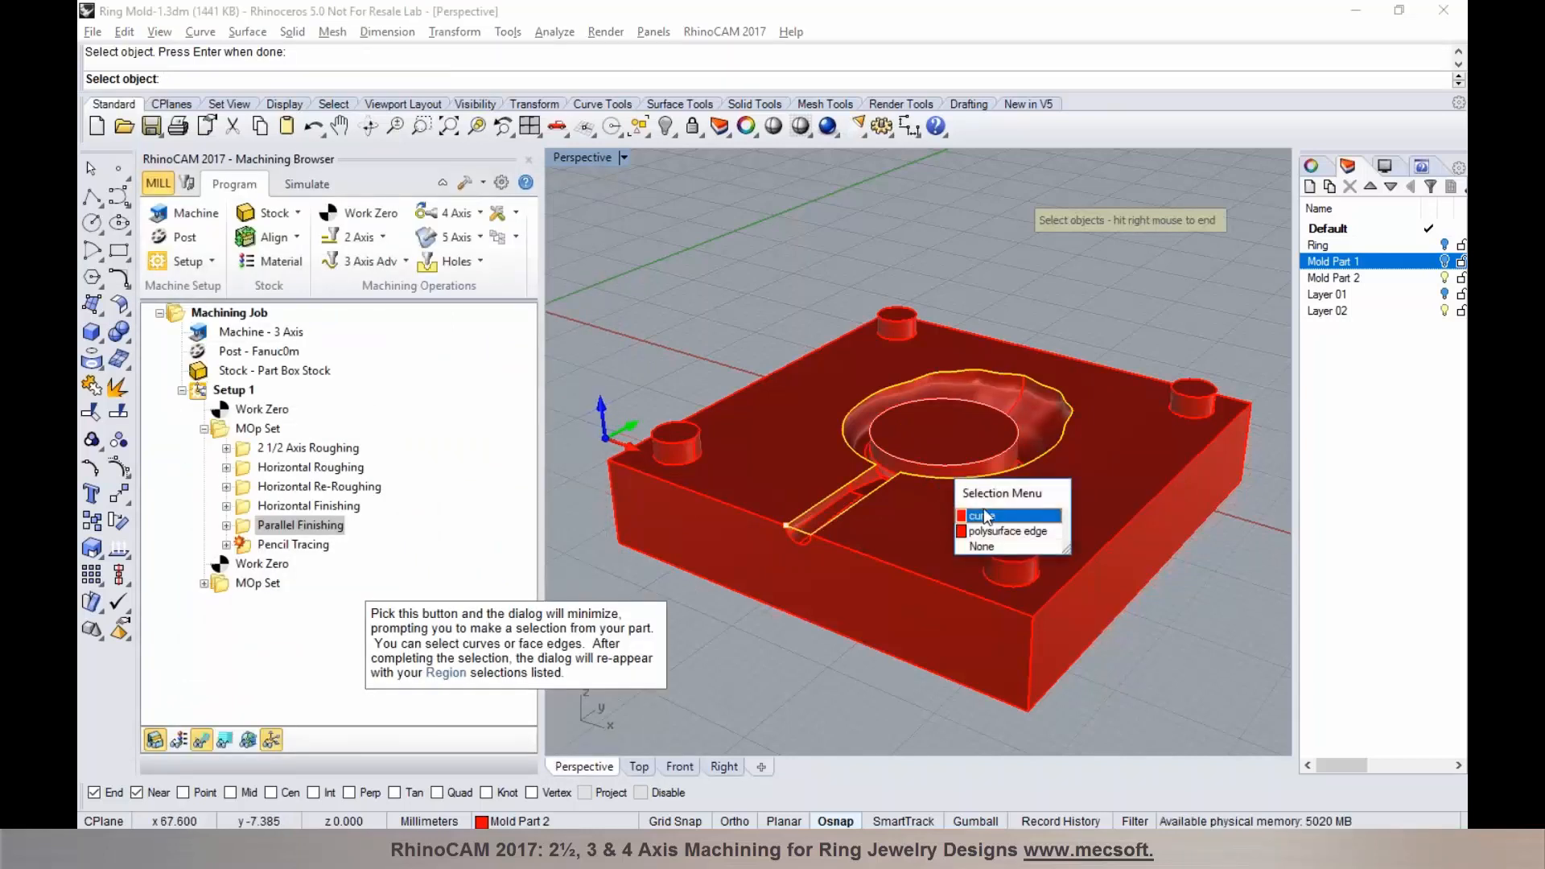
click(1009, 515)
right_click(1009, 516)
click(323, 741)
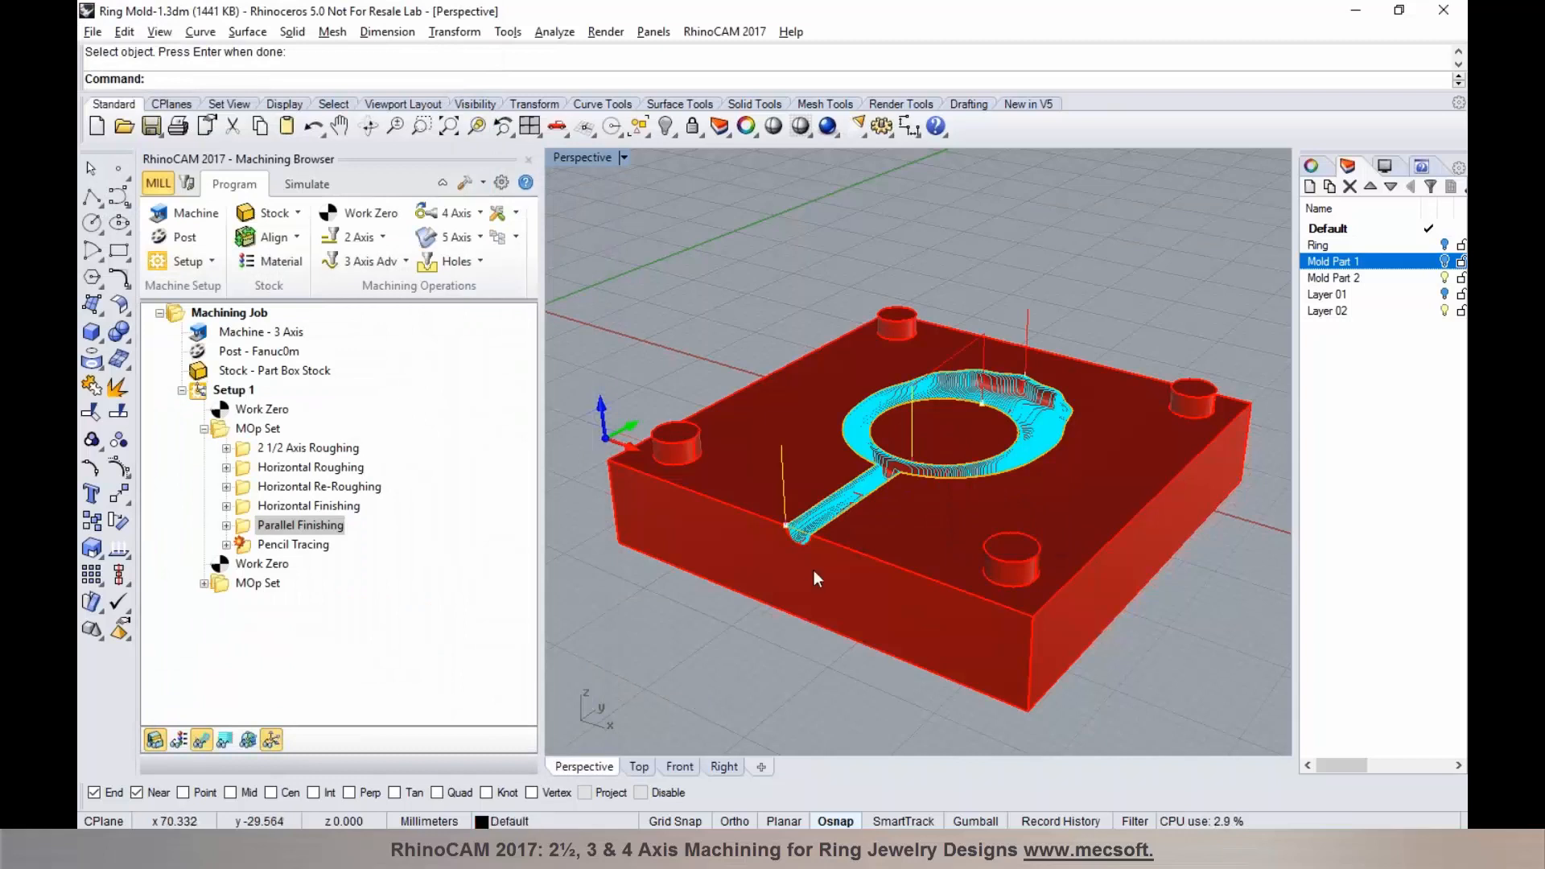
right_drag(870, 512, 879, 512)
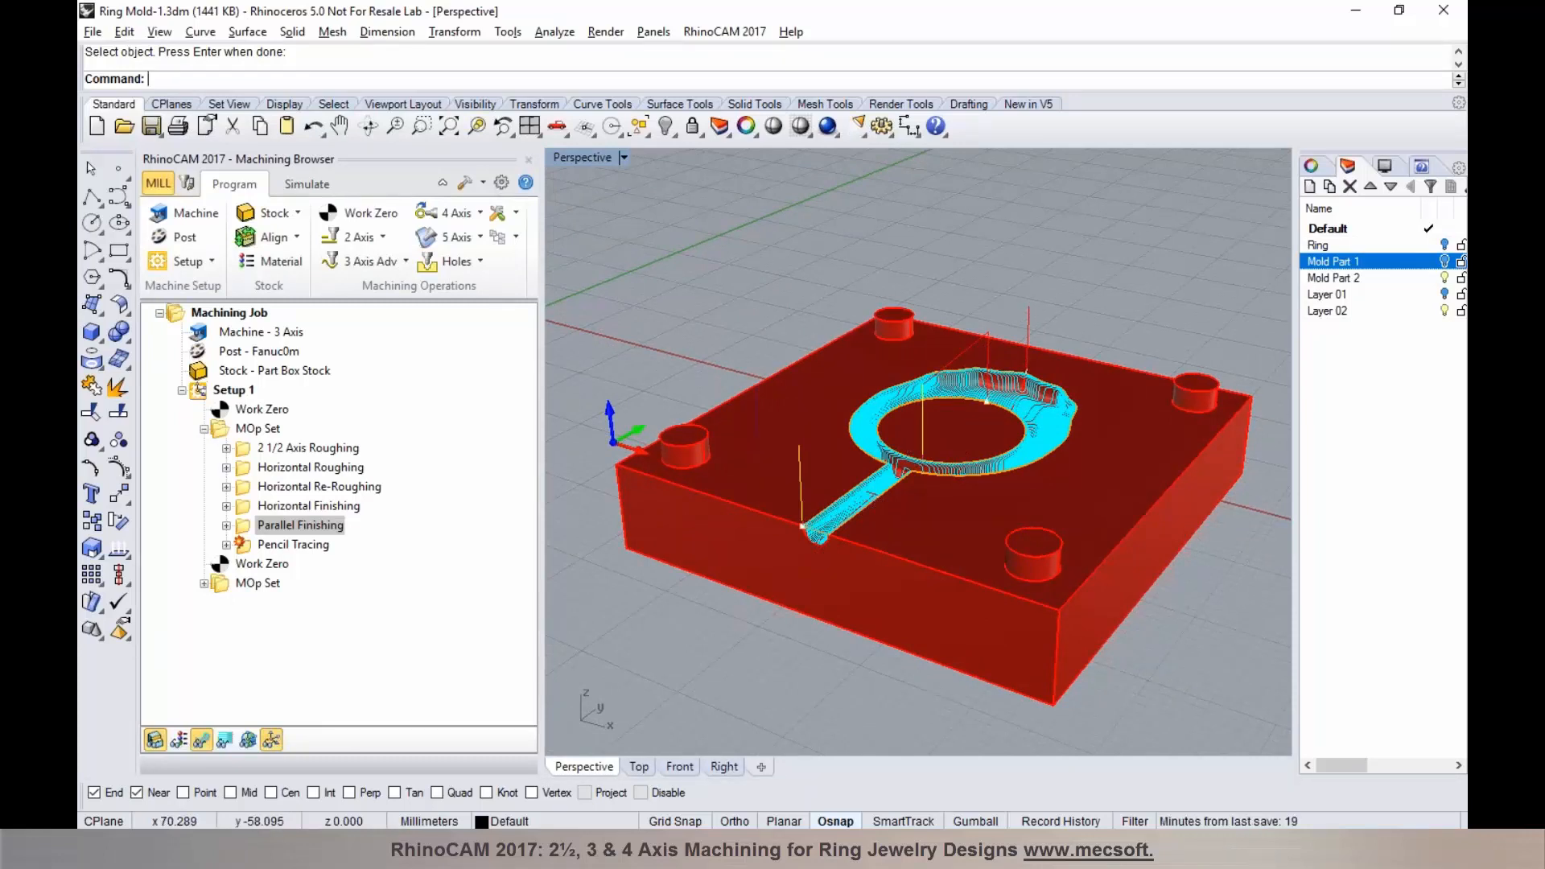
Step: Switch to the Jewelry Mold-1.3dm file and examine the flower-tree cavity with its branching channels
click(384, 851)
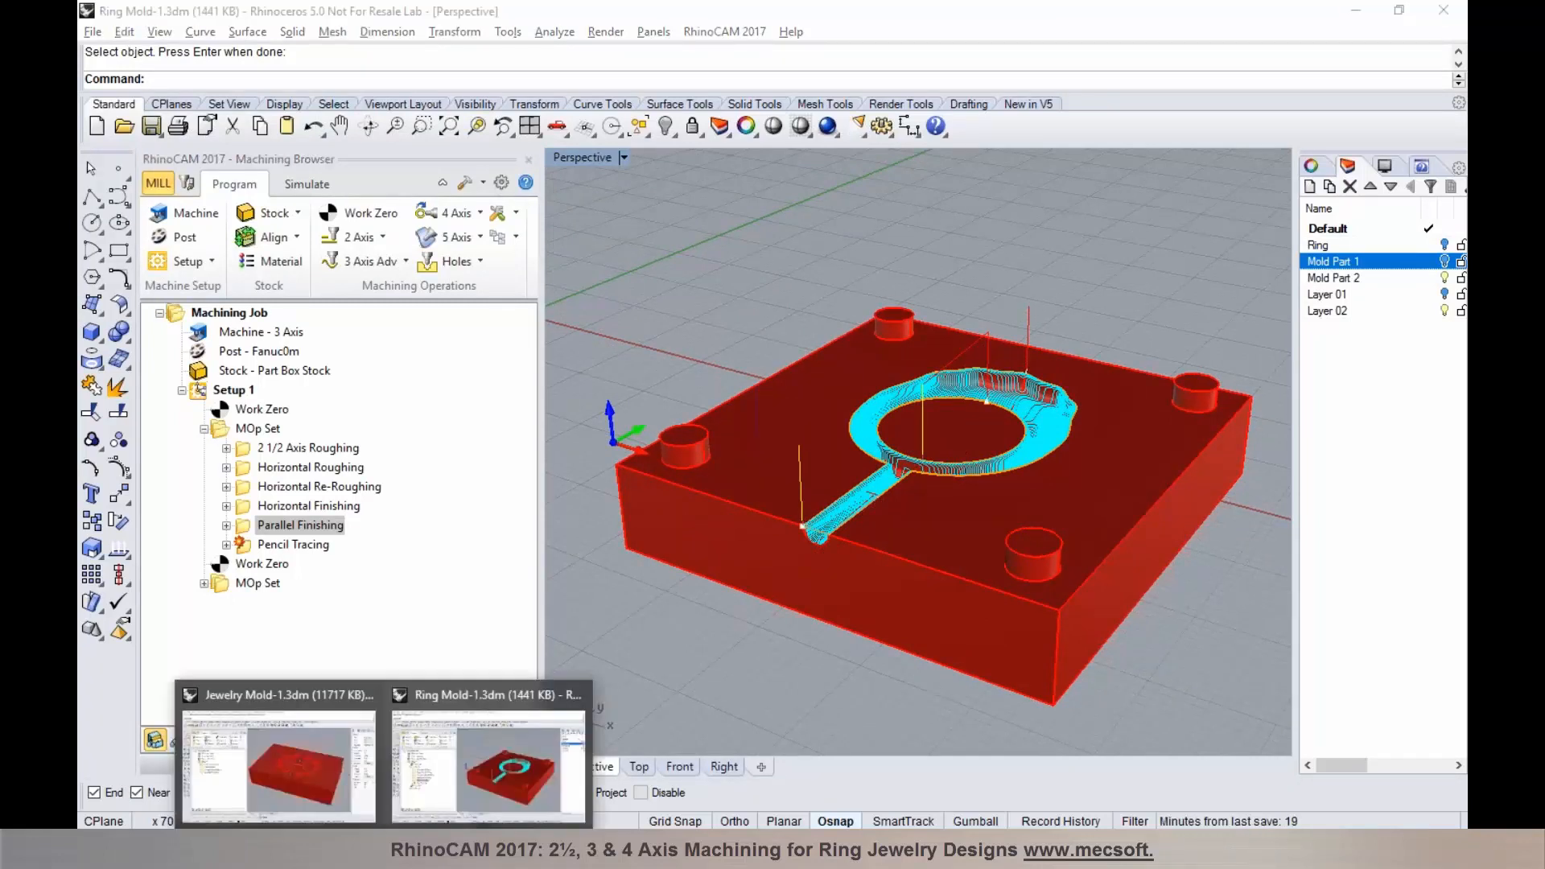
click(287, 710)
scroll(829, 492, up, 4)
right_drag(879, 481, 847, 473)
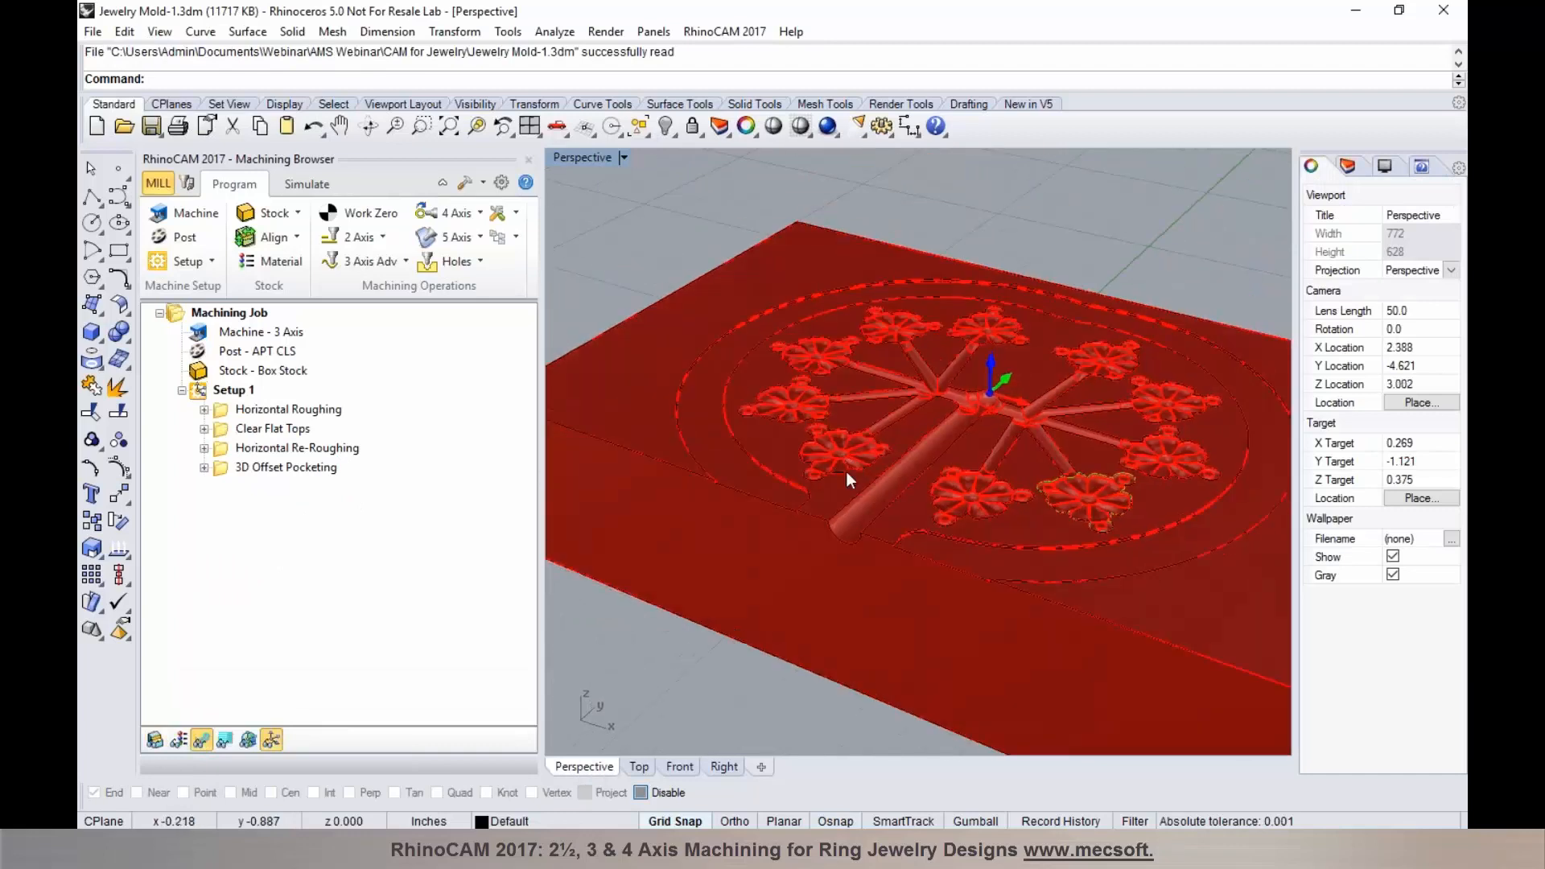
scroll(973, 413, down, 4)
scroll(978, 404, up, 4)
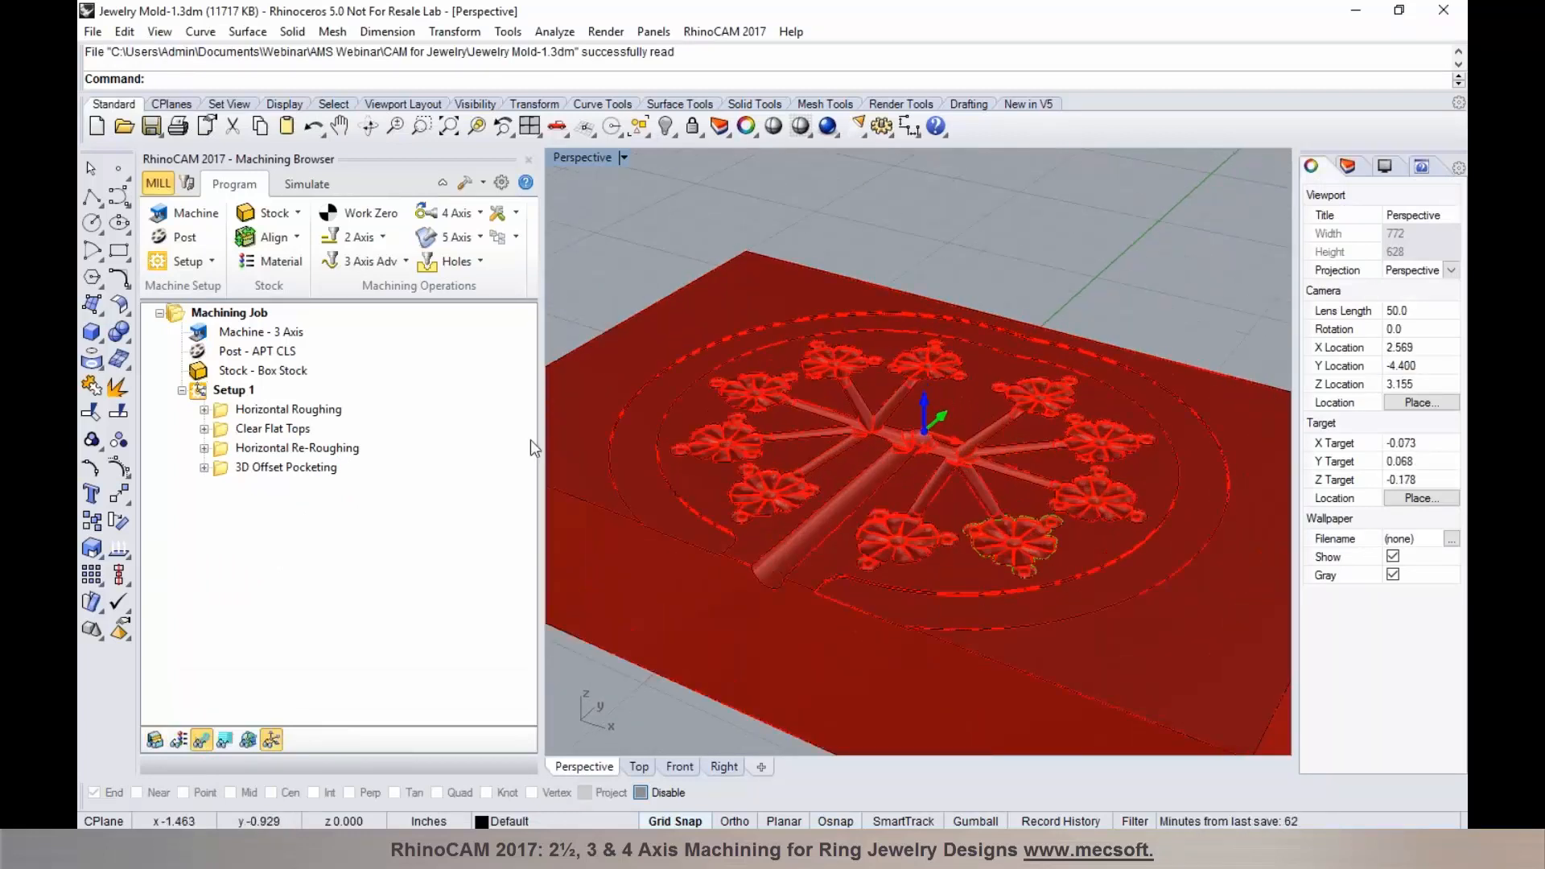
Step: Examine the Horizontal Roughing, Clear Flat Tops and Horizontal Re-Roughing toolpaths on the jewelry mold one after another
click(290, 410)
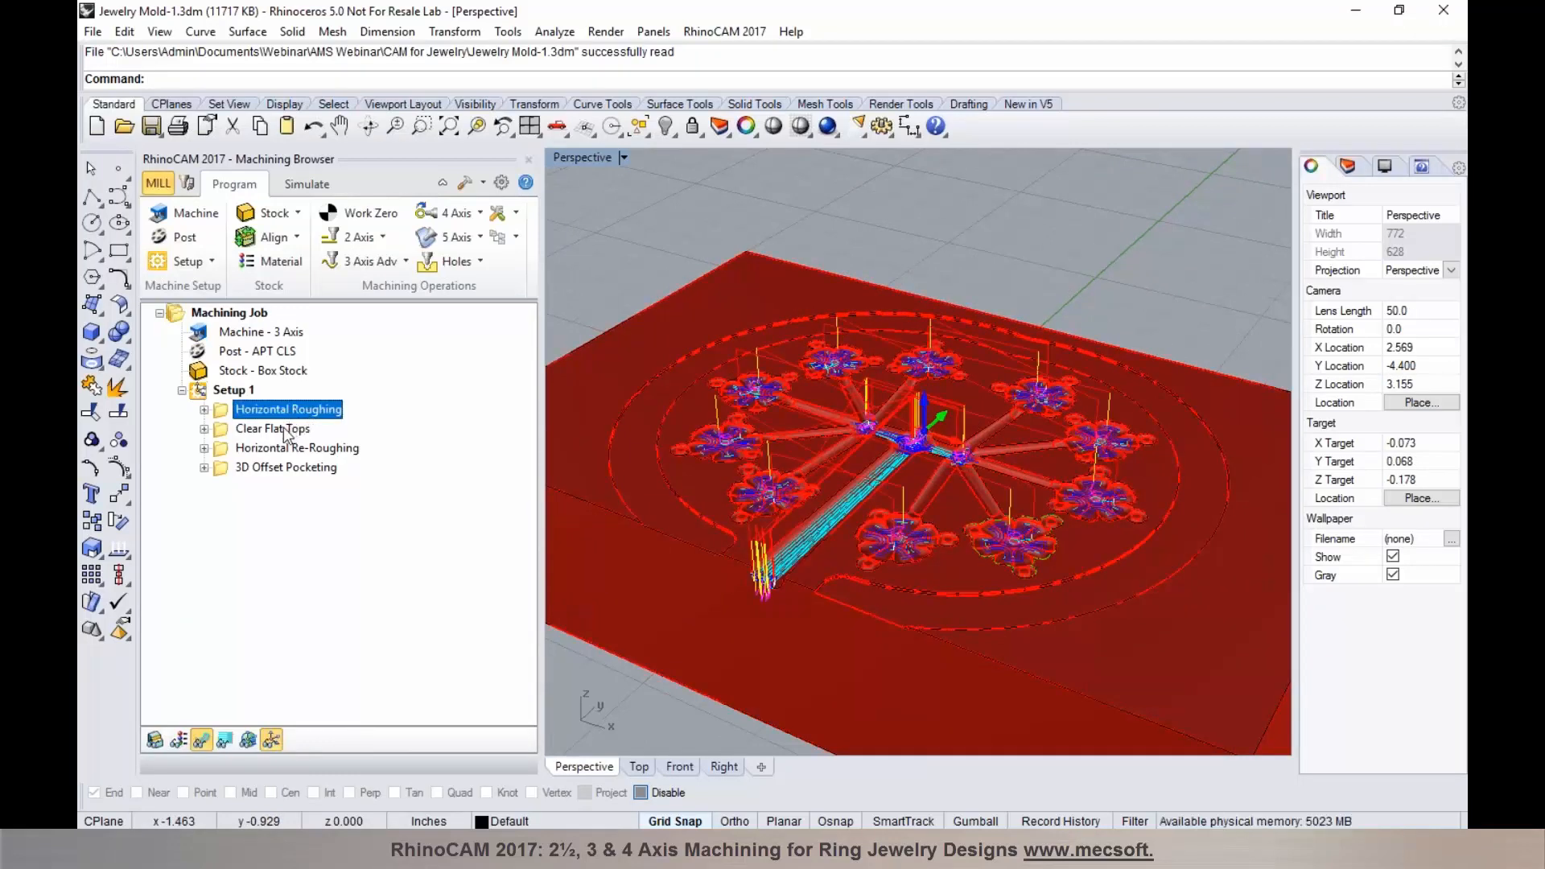
click(284, 429)
scroll(780, 545, up, 5)
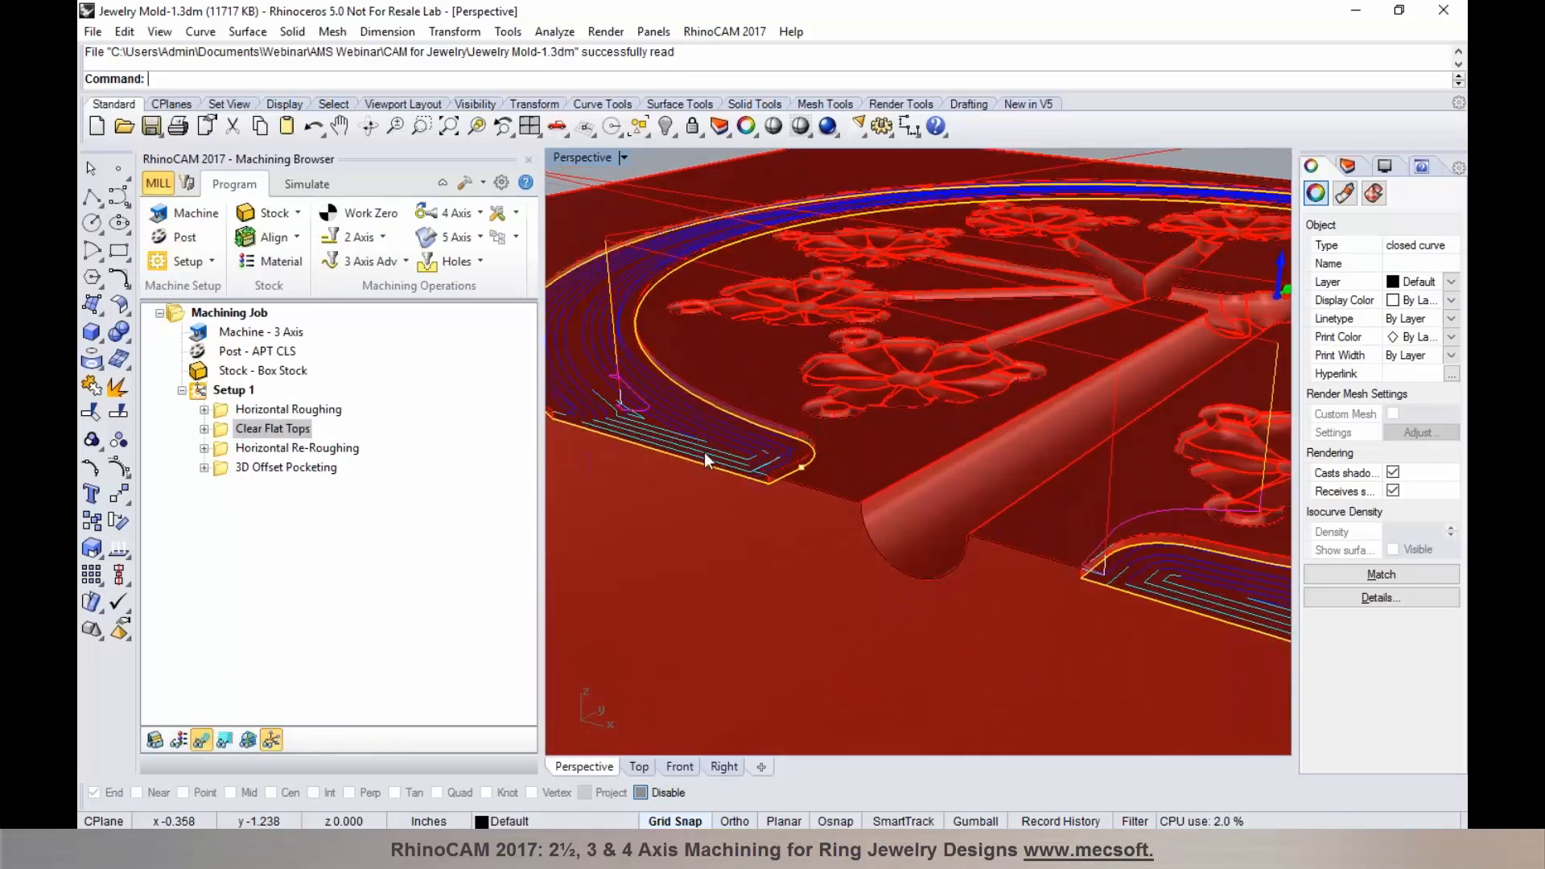
scroll(704, 453, down, 5)
click(296, 448)
scroll(897, 462, up, 3)
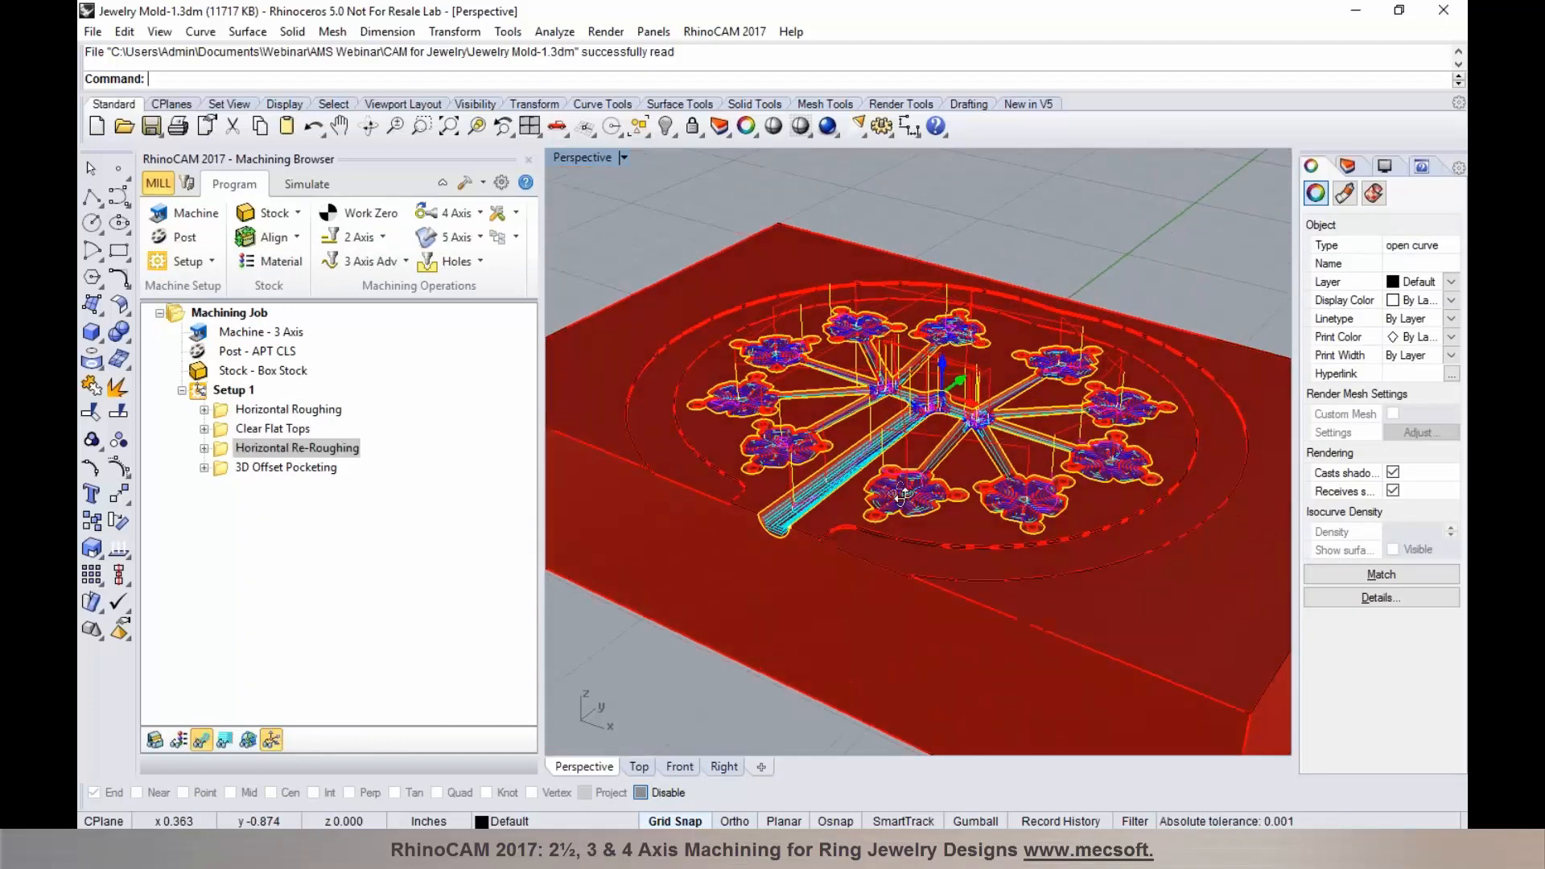
Step: Display the 3D Offset Pocketing toolpath and examine its passes around the flower cavities and channels
click(299, 468)
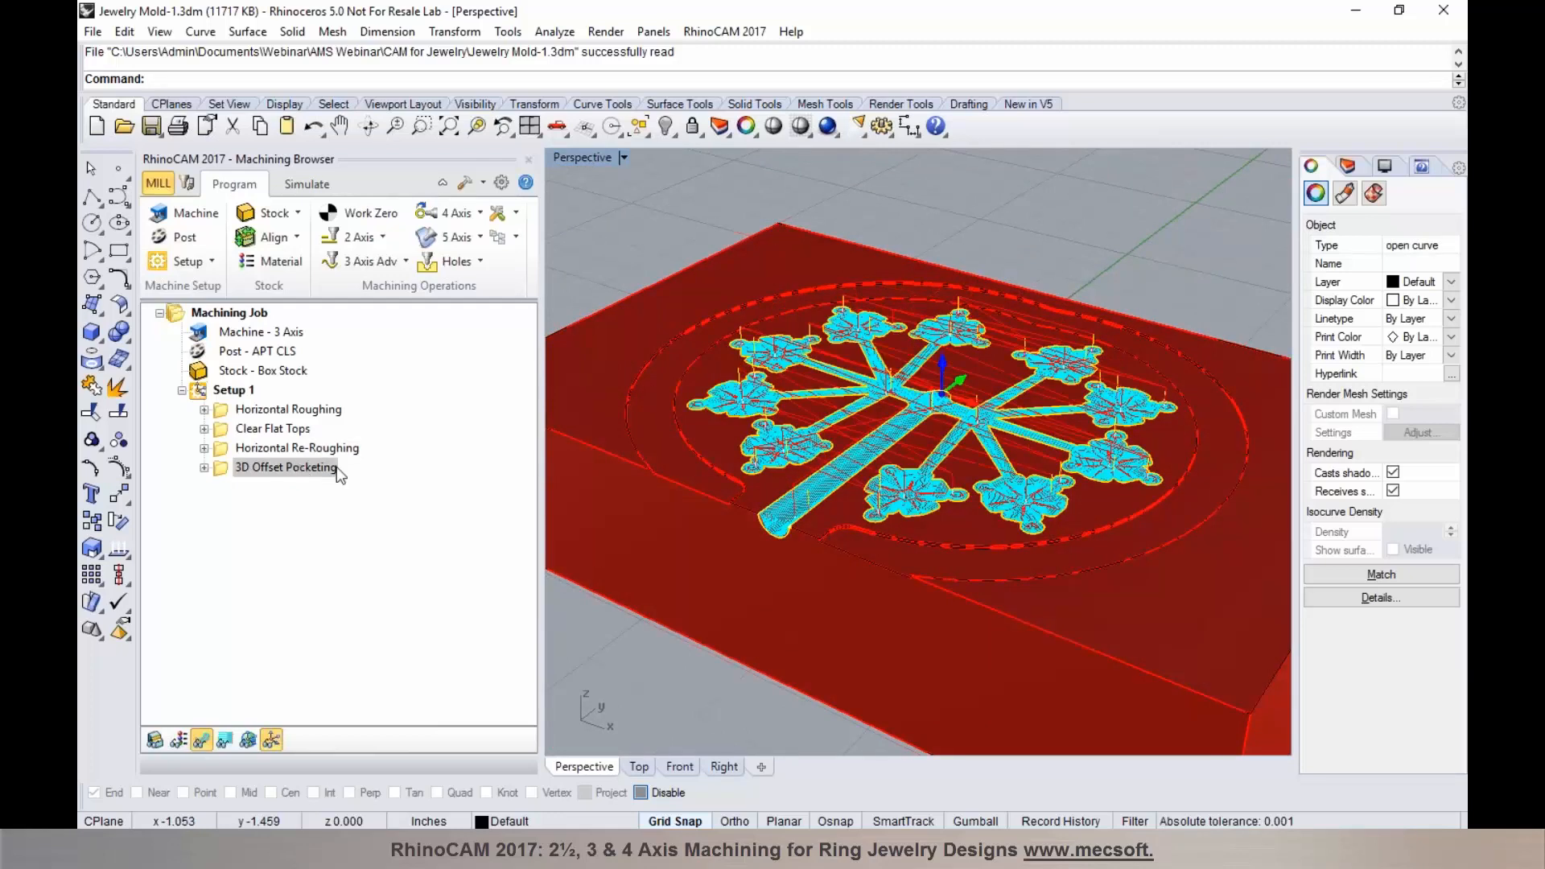
scroll(907, 494, up, 3)
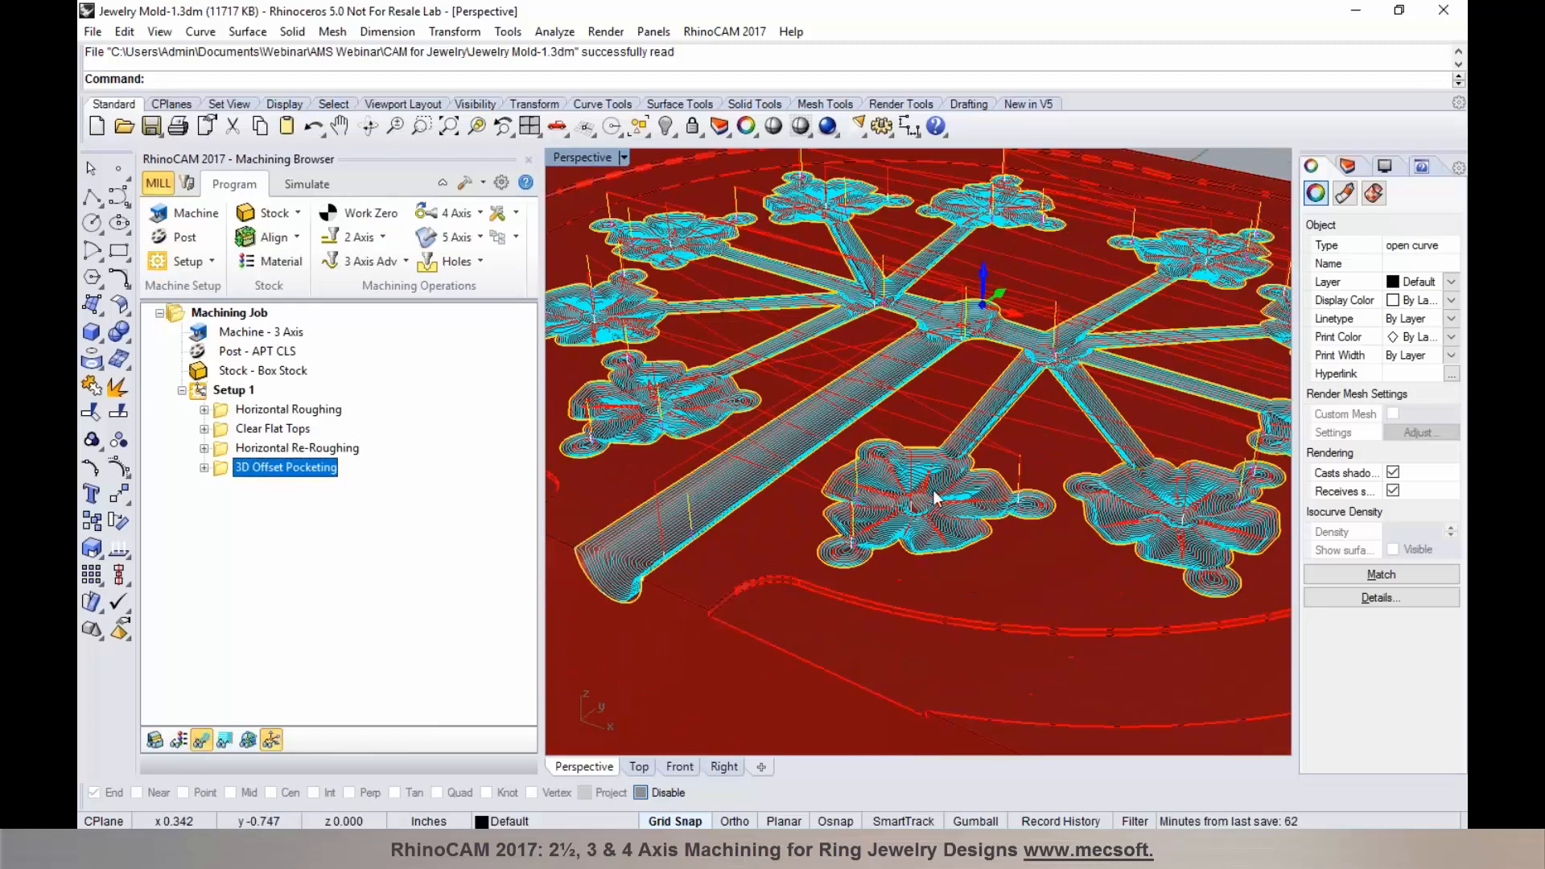
scroll(933, 493, up, 3)
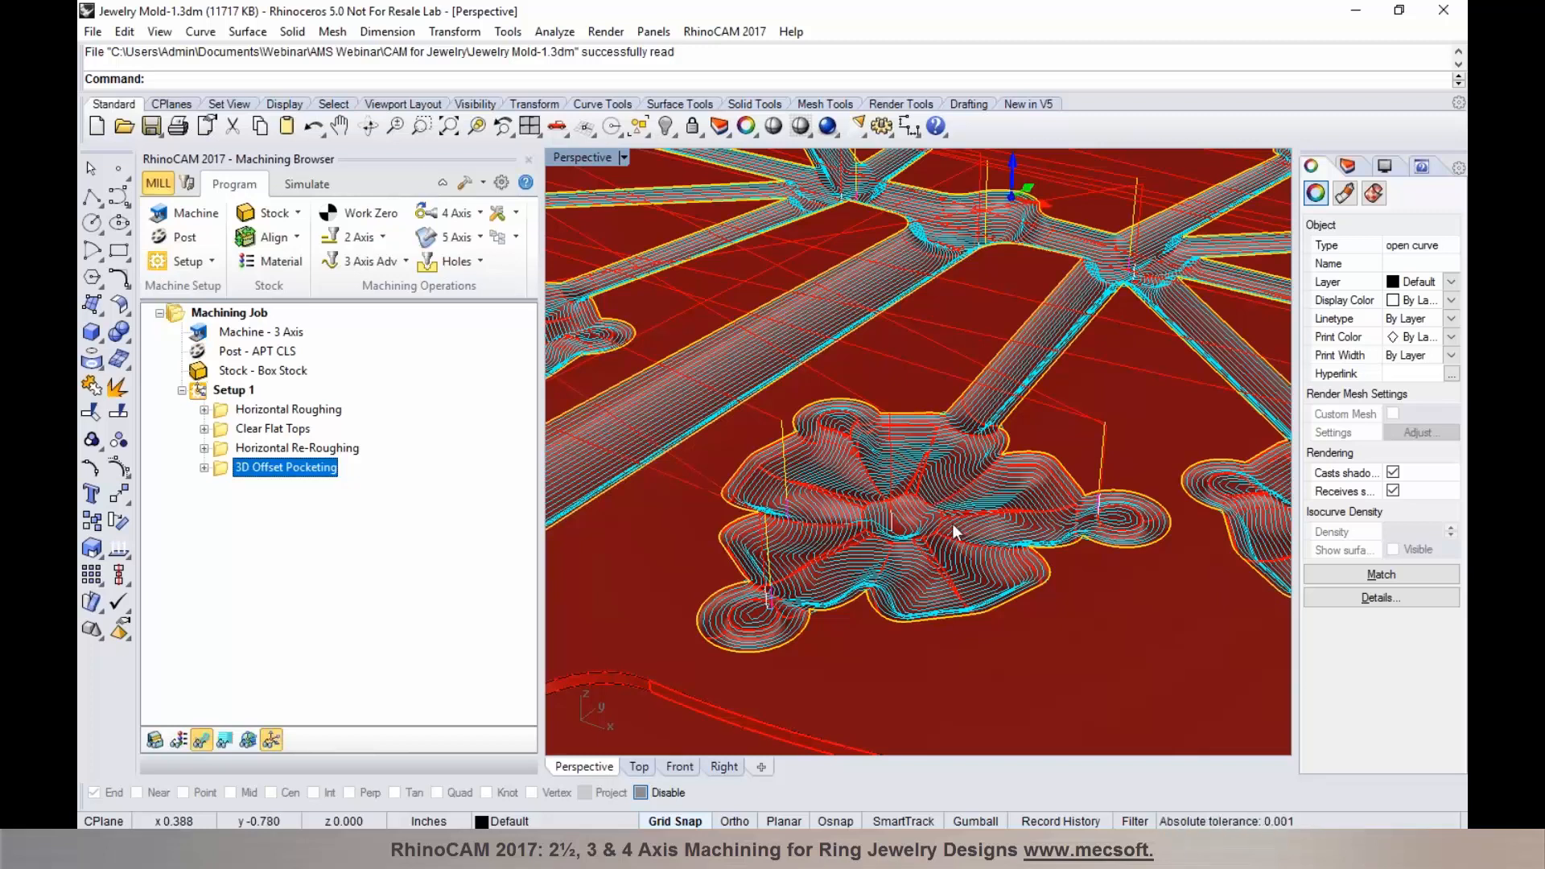
scroll(933, 490, down, 2)
scroll(917, 479, down, 3)
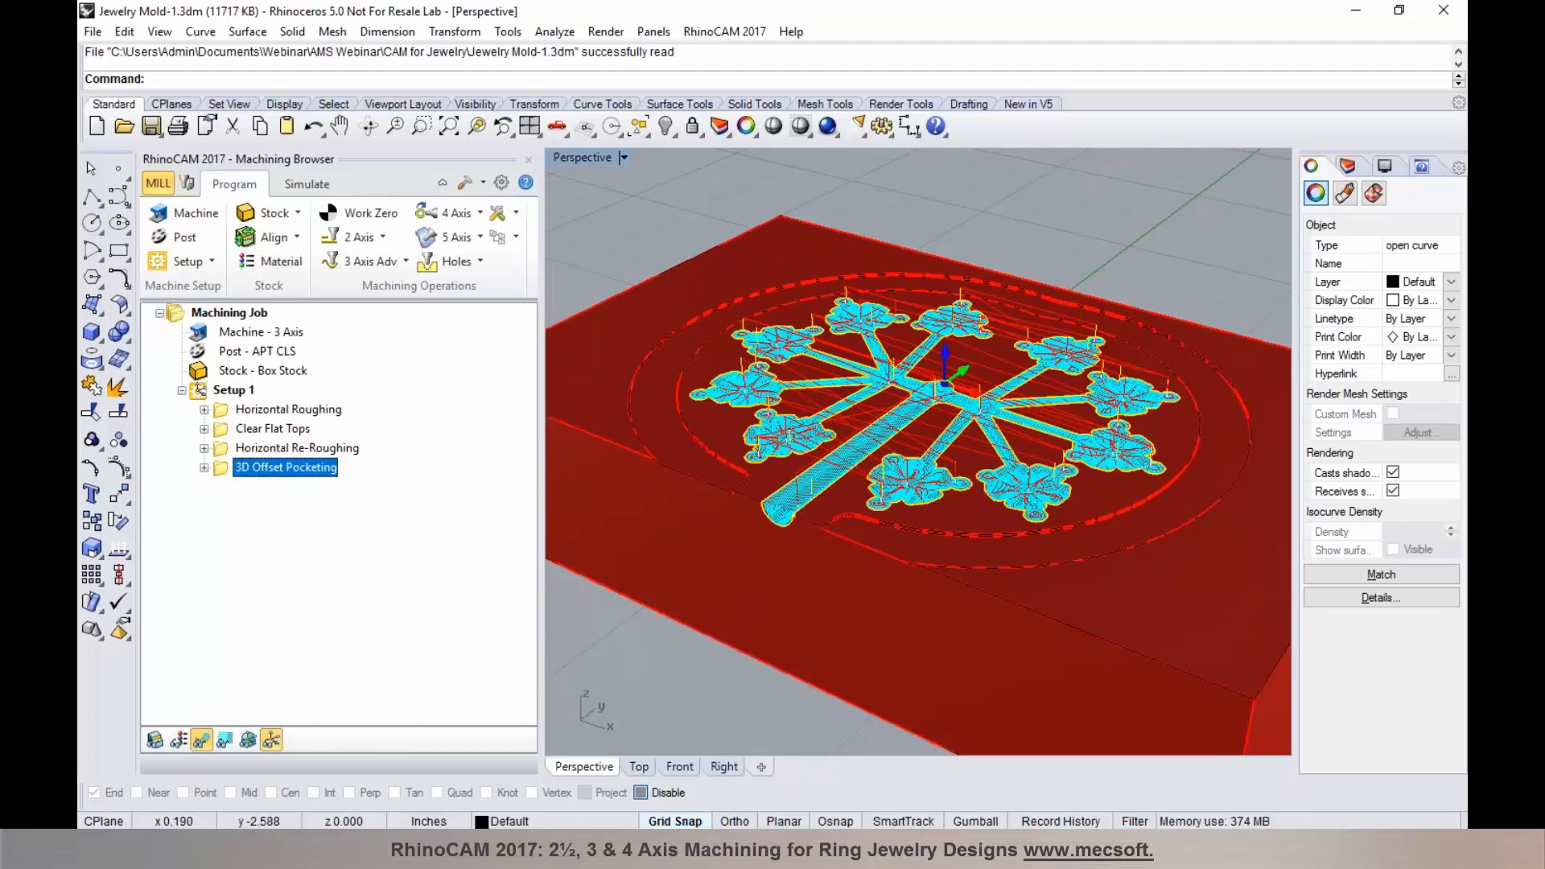
Step: Return to the Ring Mold-1.3dm file
click(384, 847)
click(331, 726)
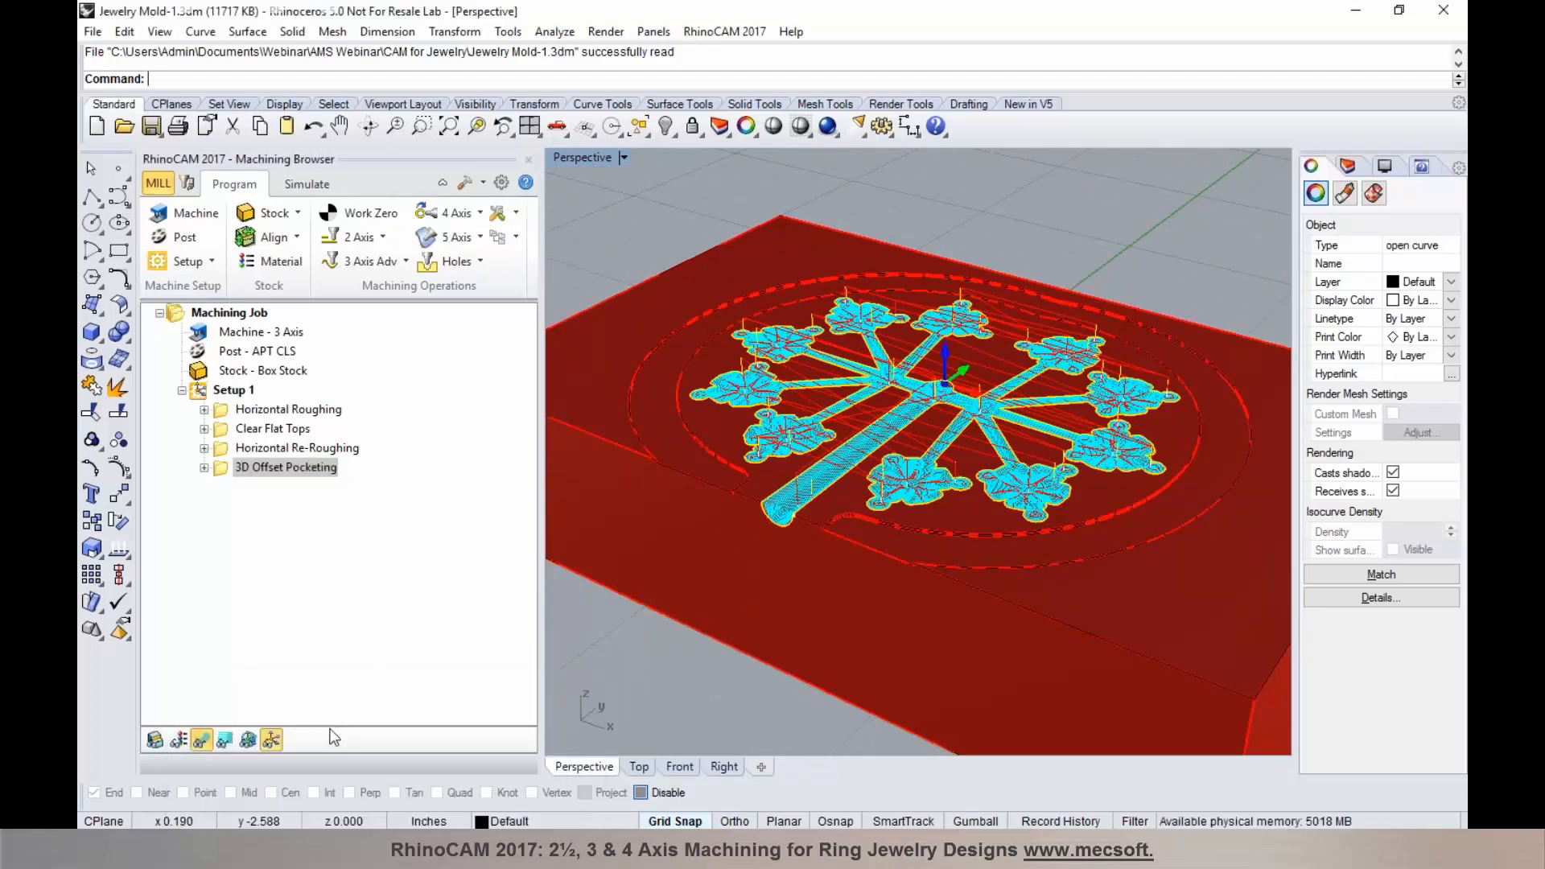
click(385, 847)
click(489, 744)
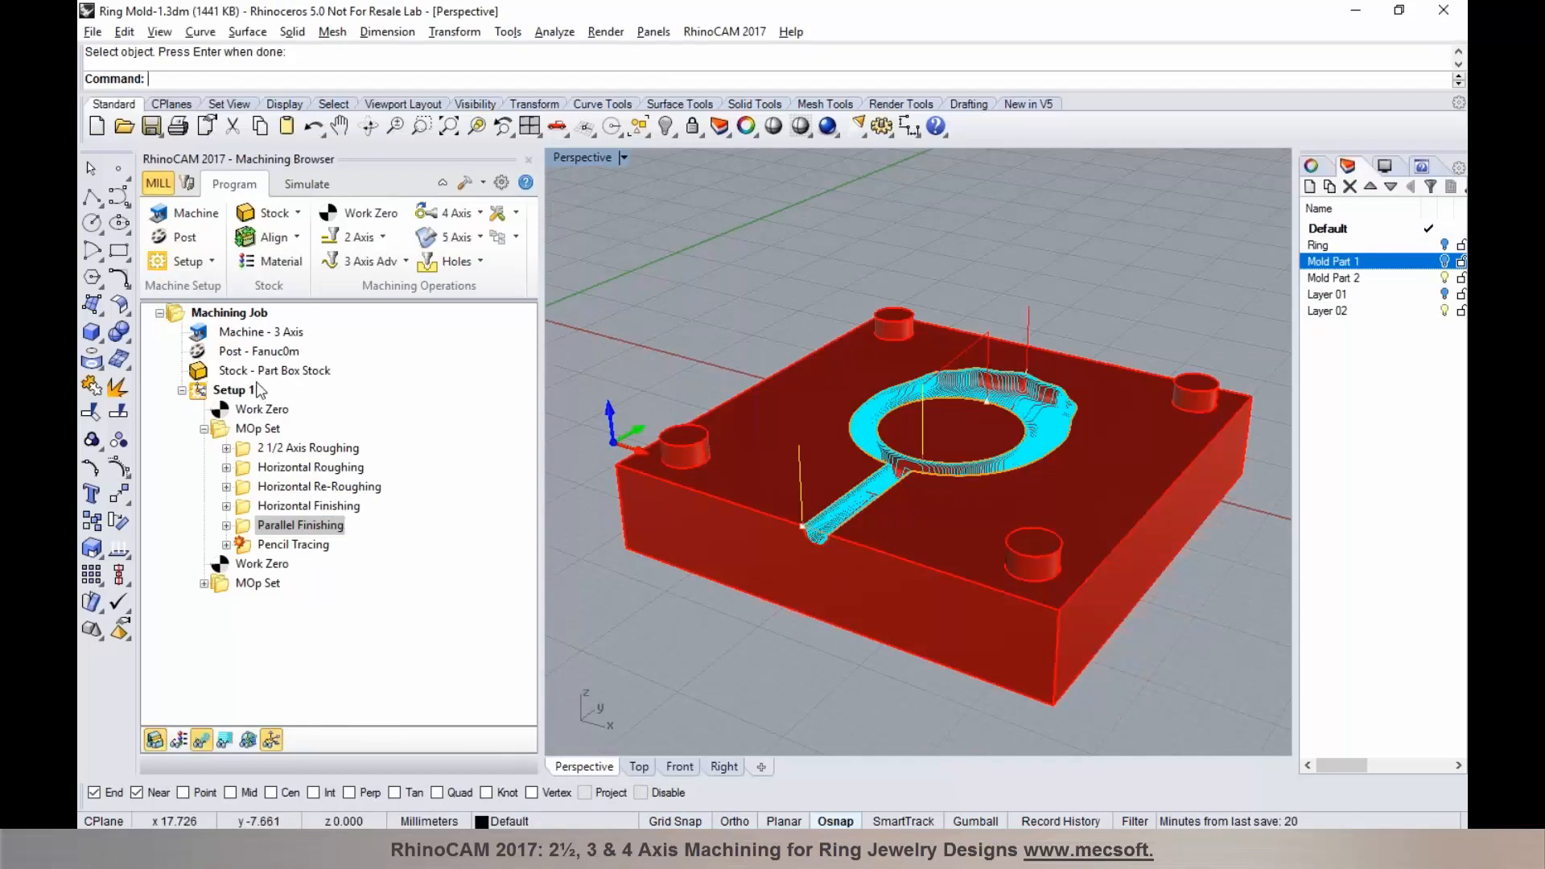
Step: Select the whole Machining Job to clear the Parallel Finishing toolpath display, and hide the stock around the mold half
mouse_move(956, 457)
right_down()
mouse_move(976, 492)
mouse_move(963, 468)
right_up()
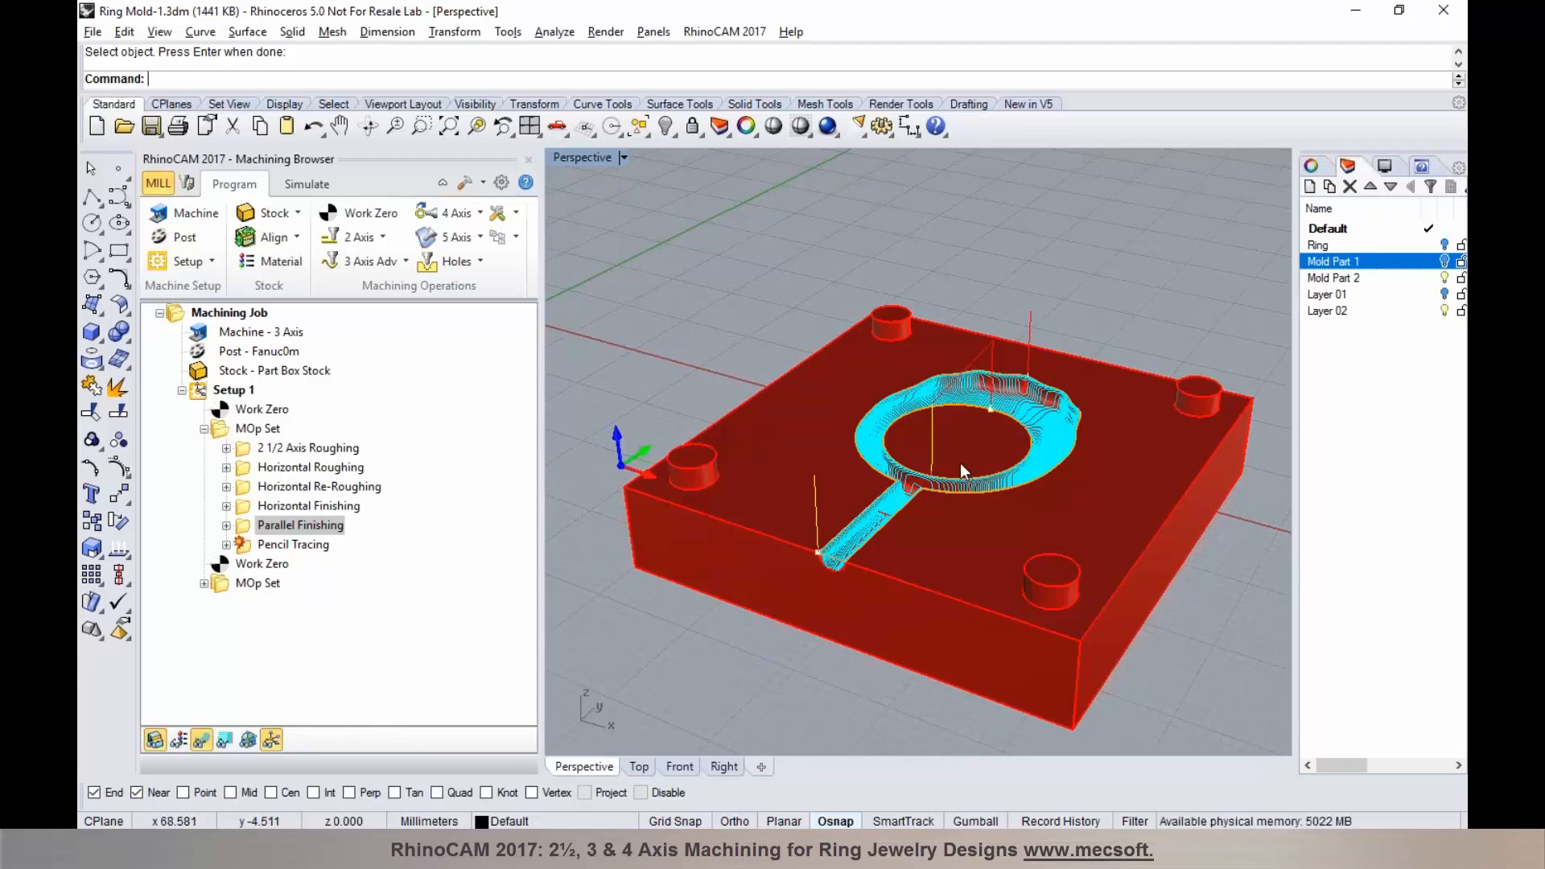
click(226, 315)
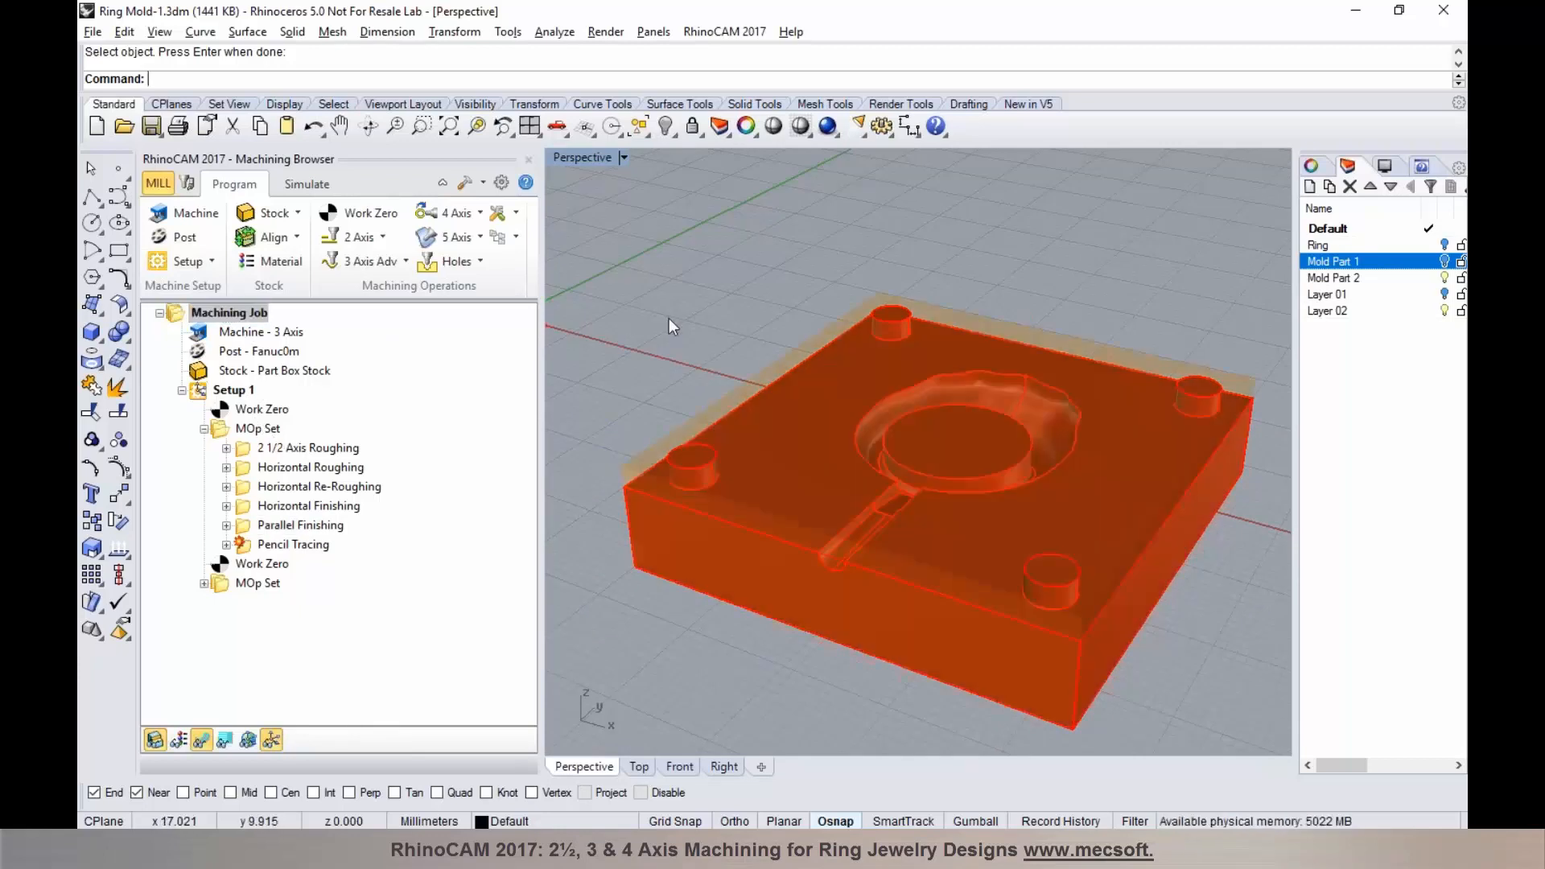
click(178, 739)
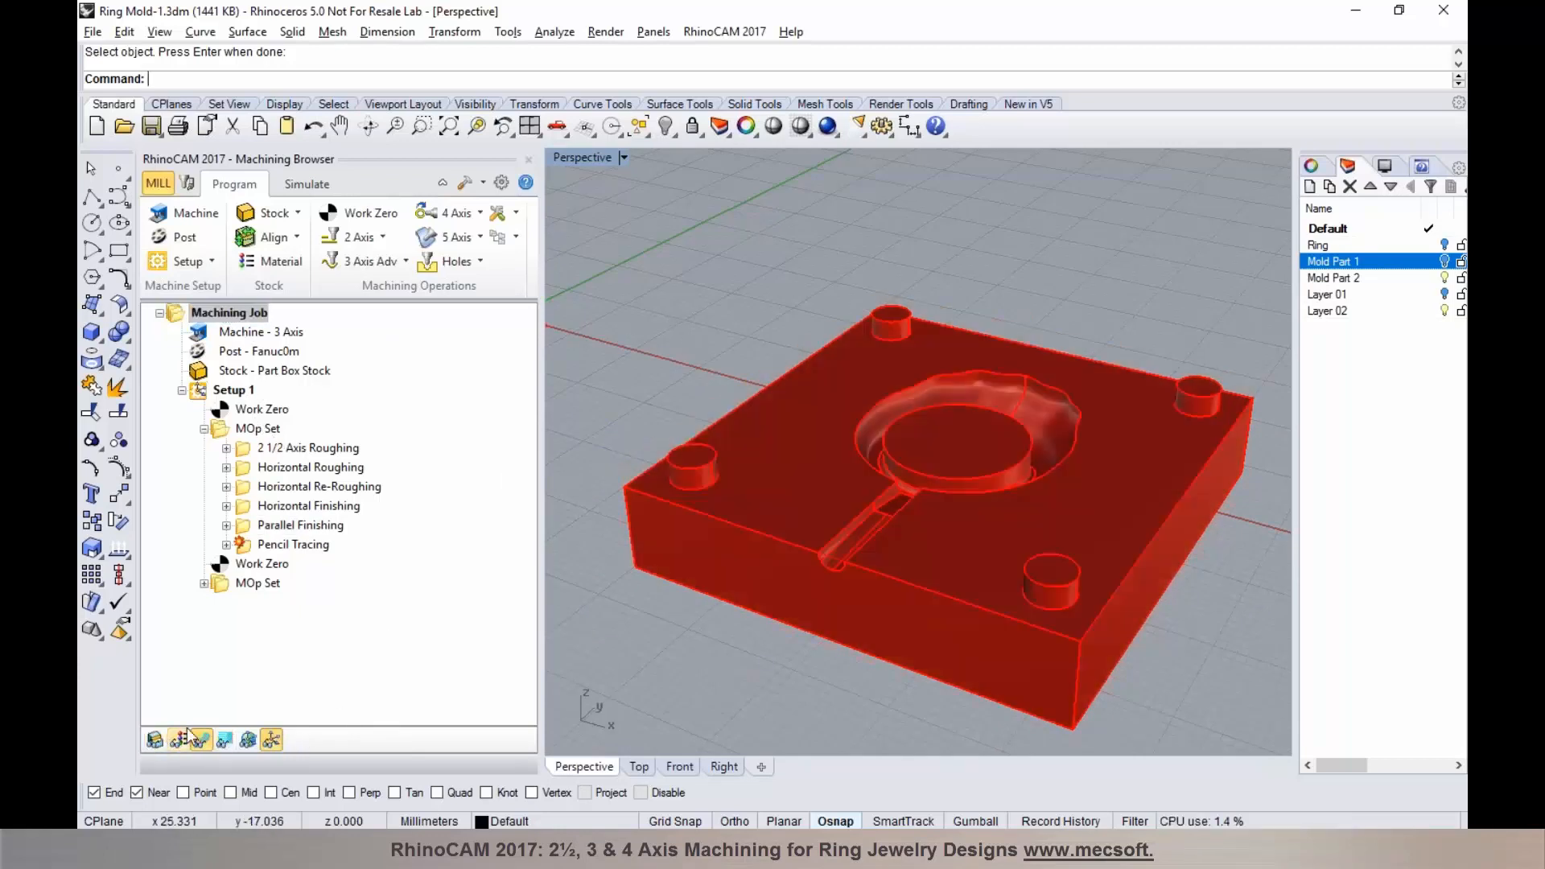
Step: Turn on the Ring layer and turn off the Mold Part 2 layer
click(1444, 245)
click(1444, 278)
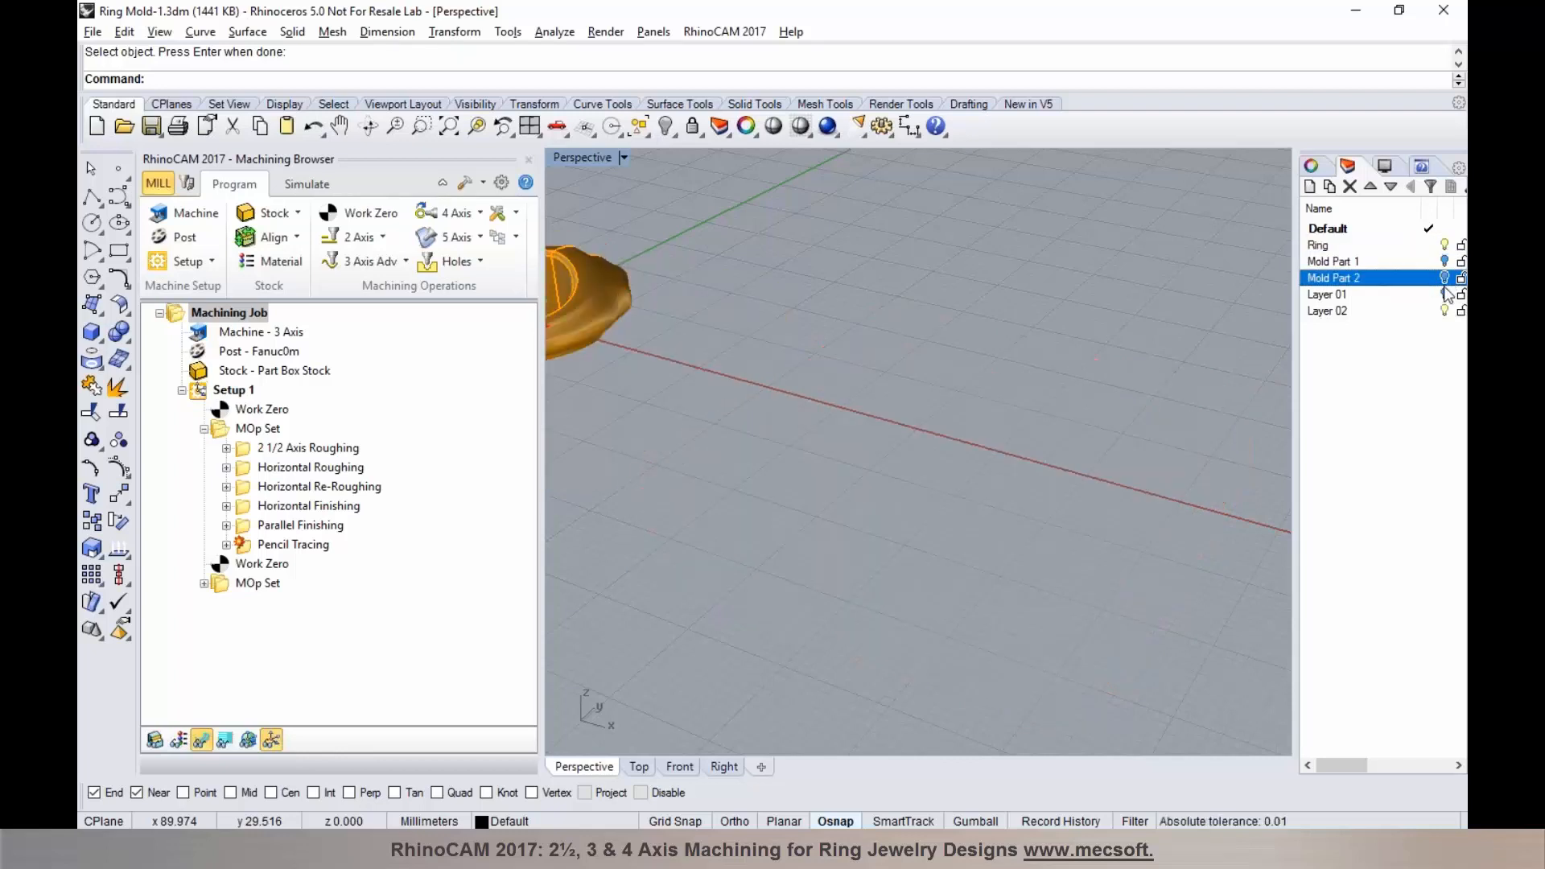
scroll(1053, 396, down, 4)
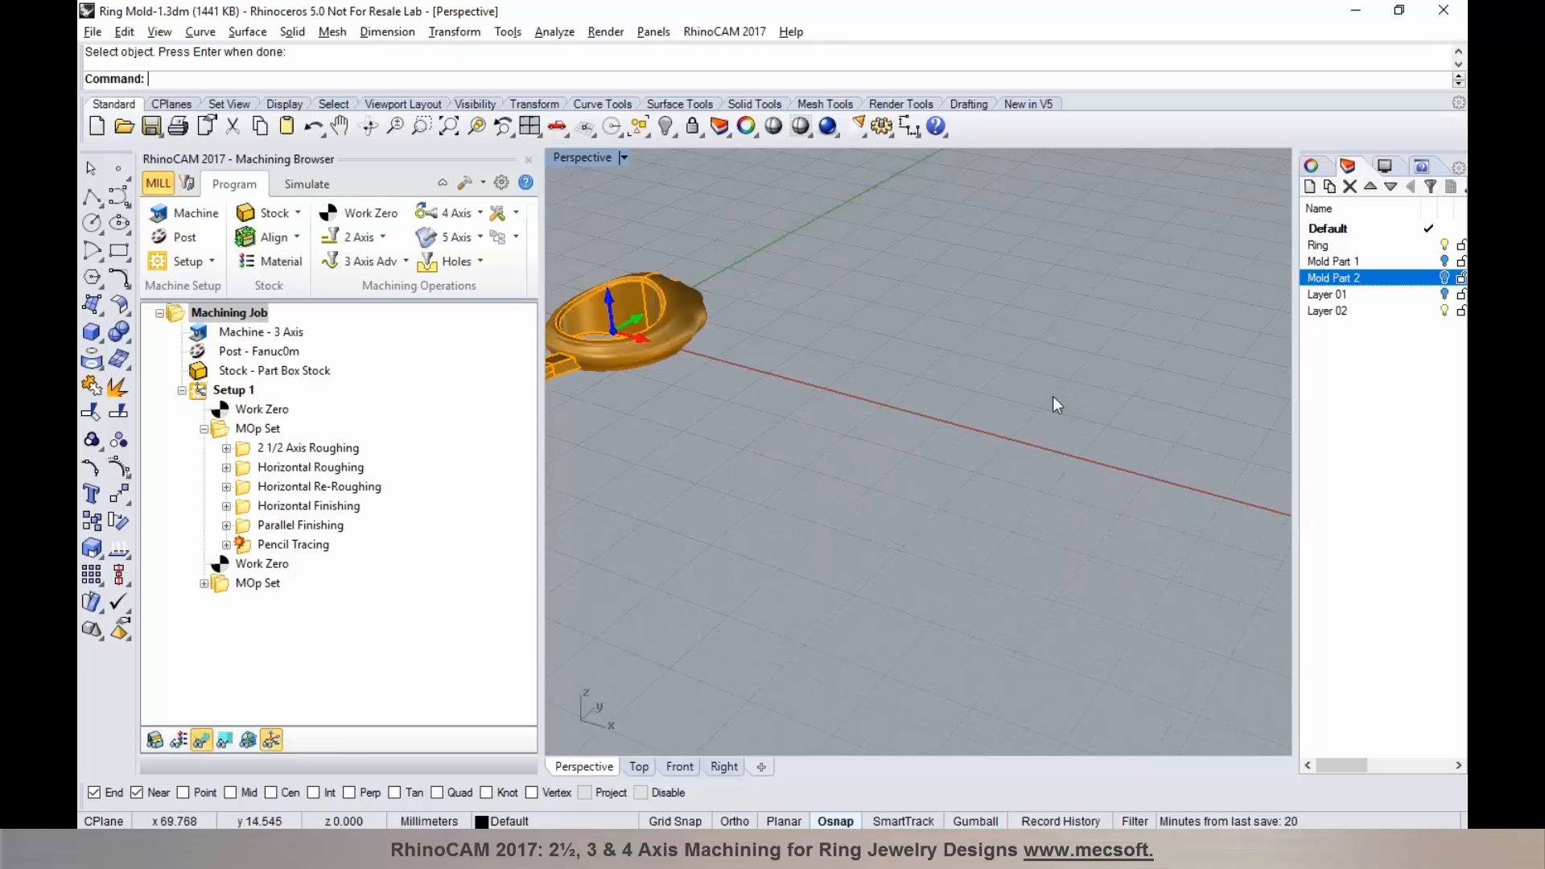
scroll(676, 337, up, 8)
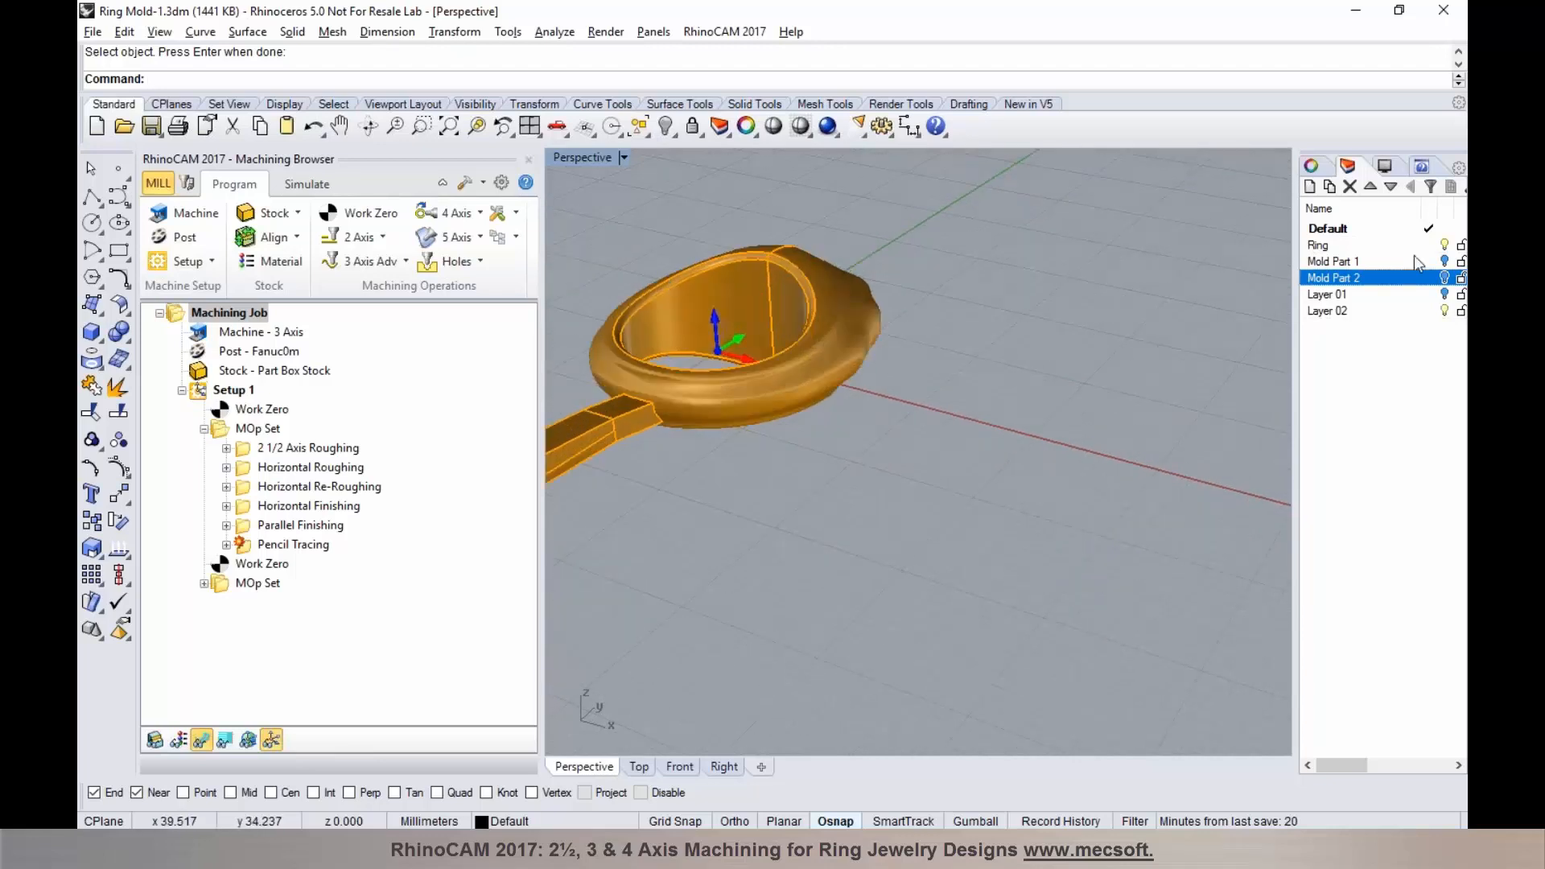
Step: Turn on Layer 01 and turn off the Ring layer to isolate the ring without its gate
click(1445, 294)
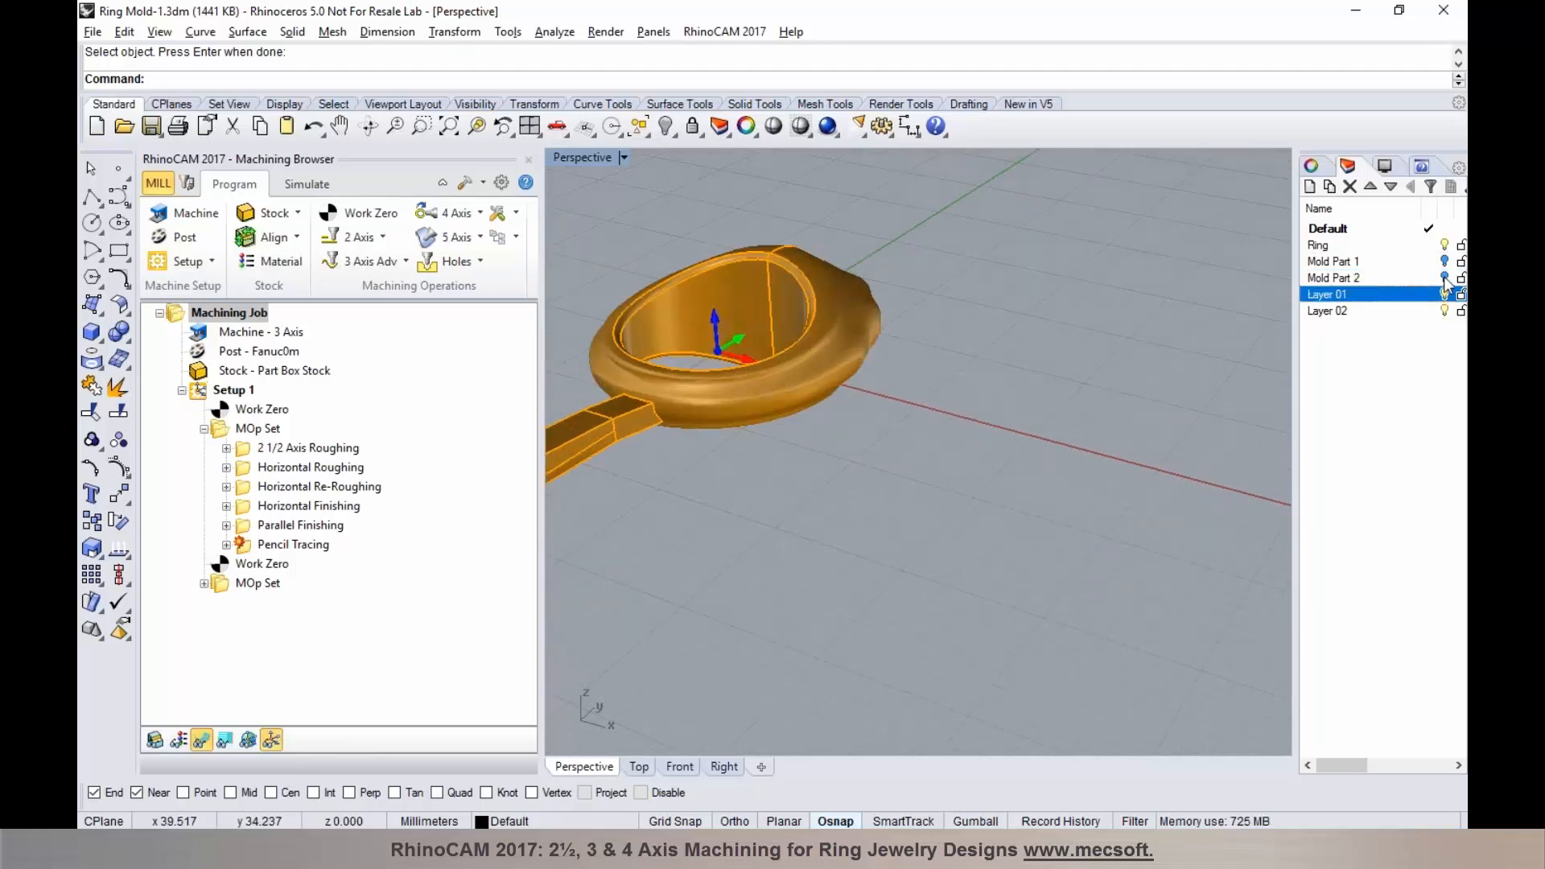
click(1445, 245)
scroll(826, 343, up, 8)
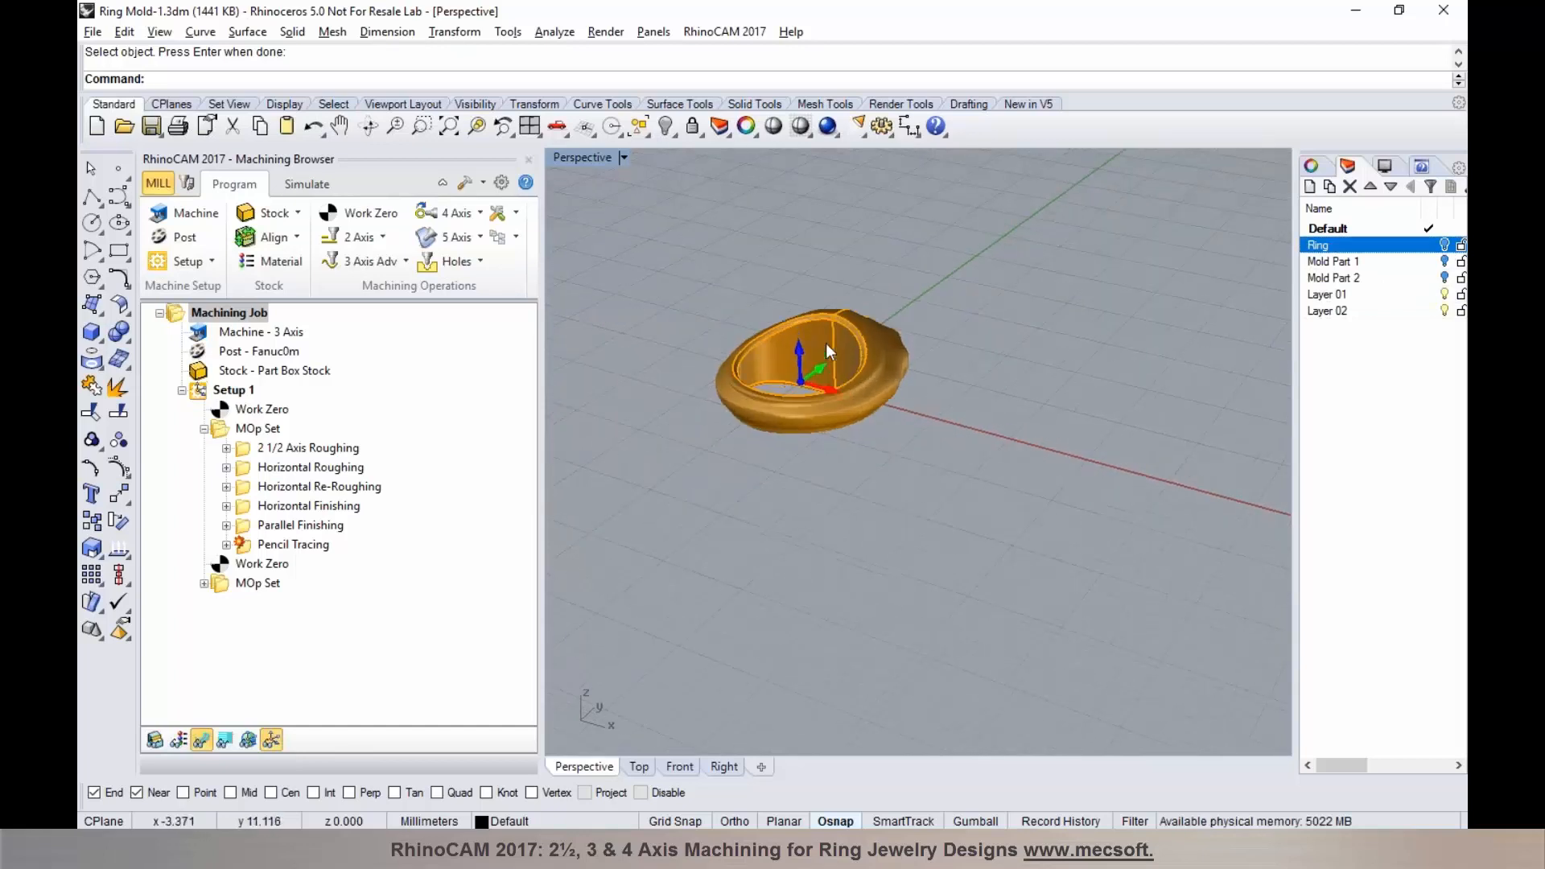
scroll(795, 380, down, 4)
scroll(795, 380, up, 3)
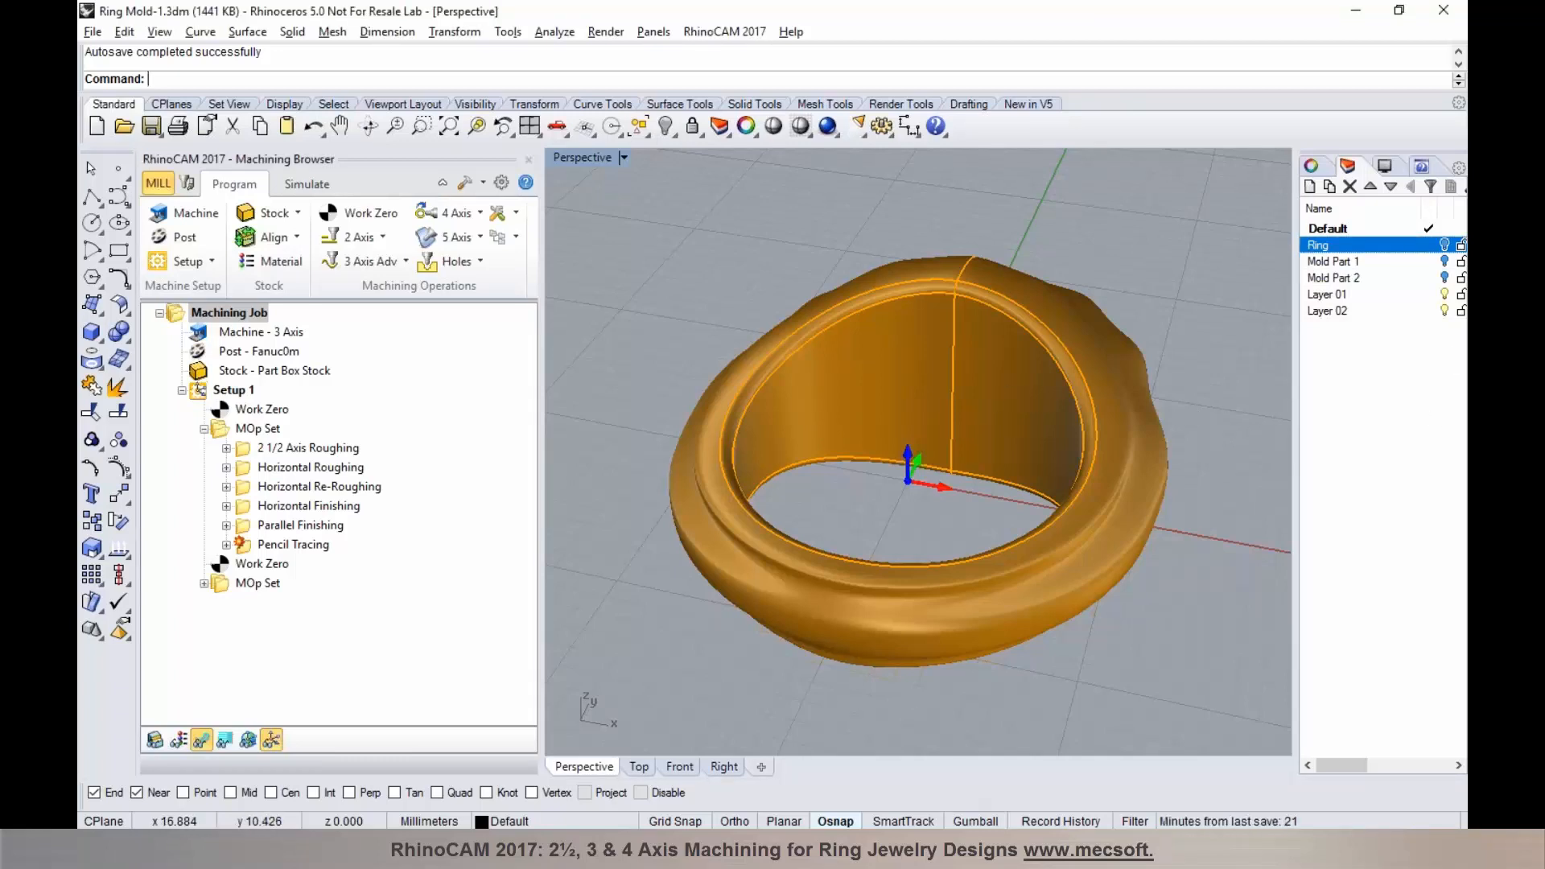
mouse_move(905, 852)
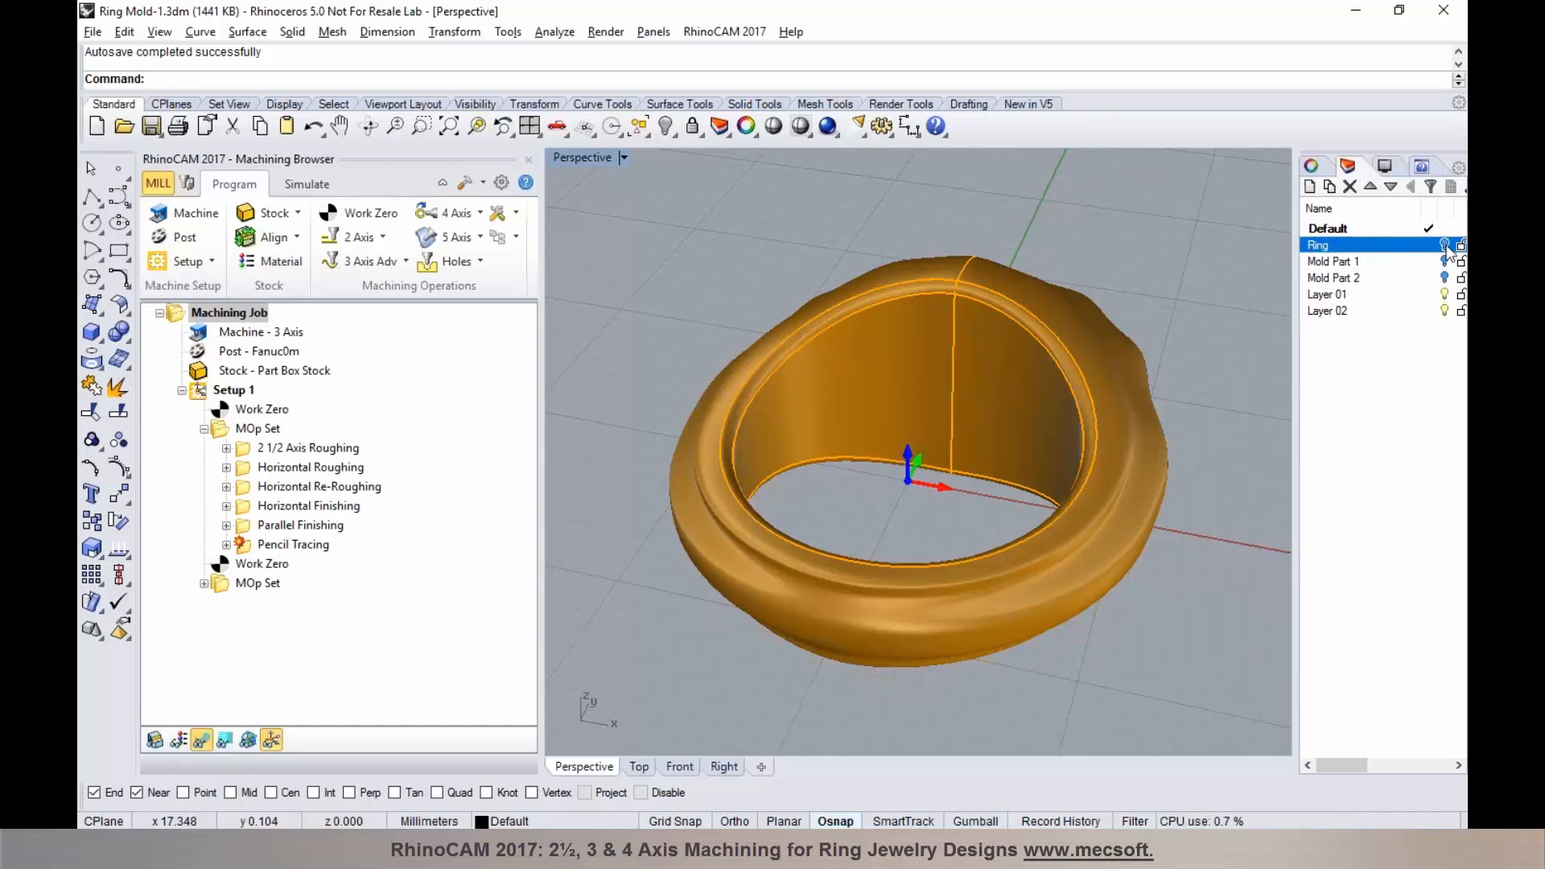
Step: Turn off Layer 01 and turn on the Mold Part 1 layer to view the mold cavity
click(1445, 294)
click(1445, 260)
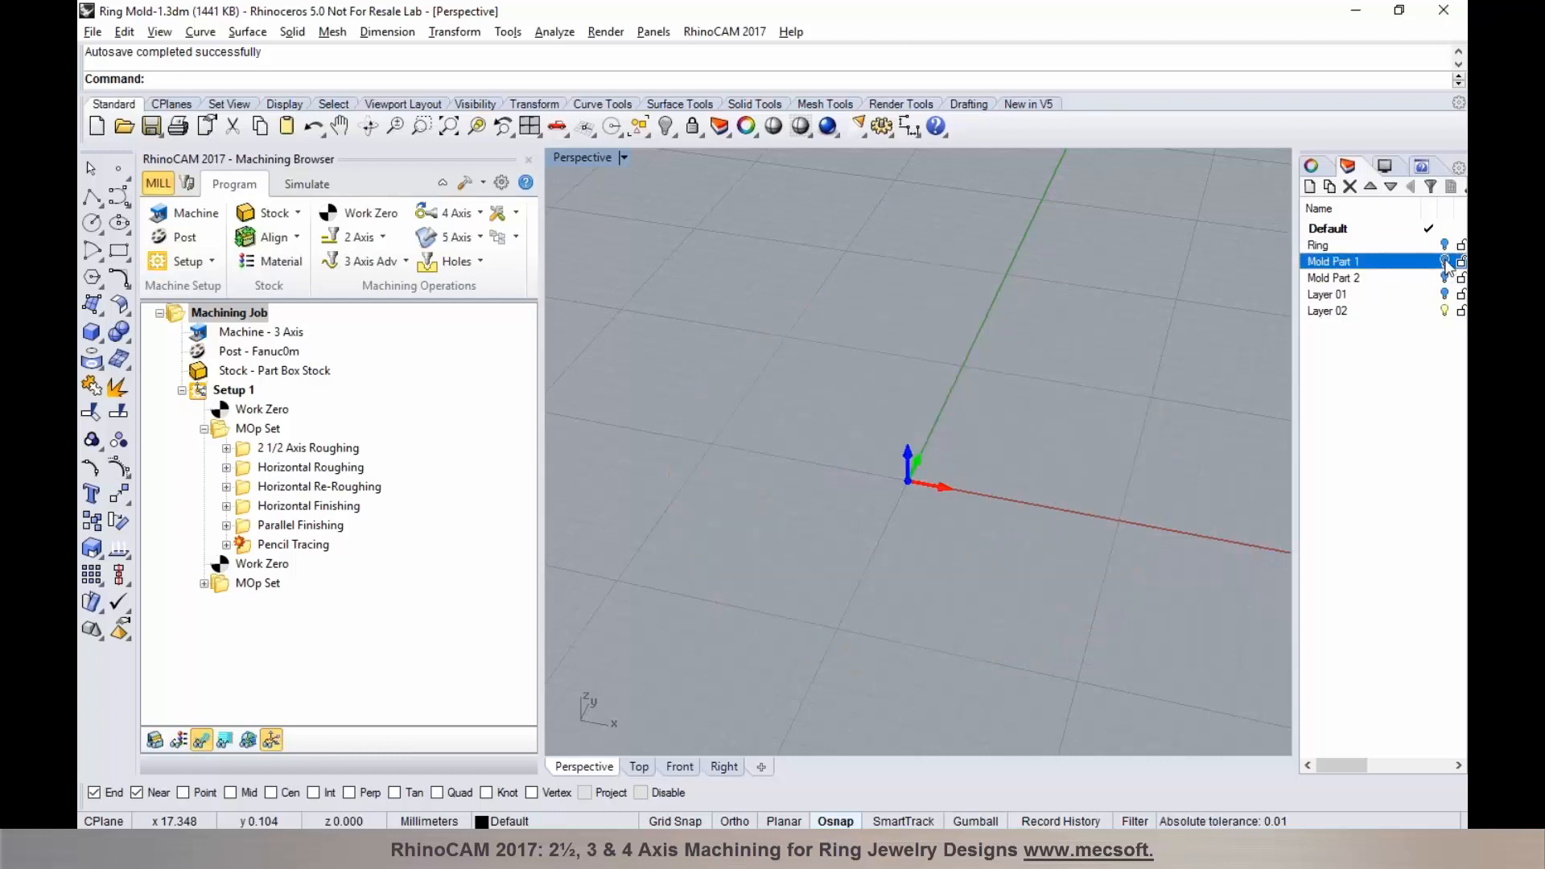
scroll(852, 319, down, 3)
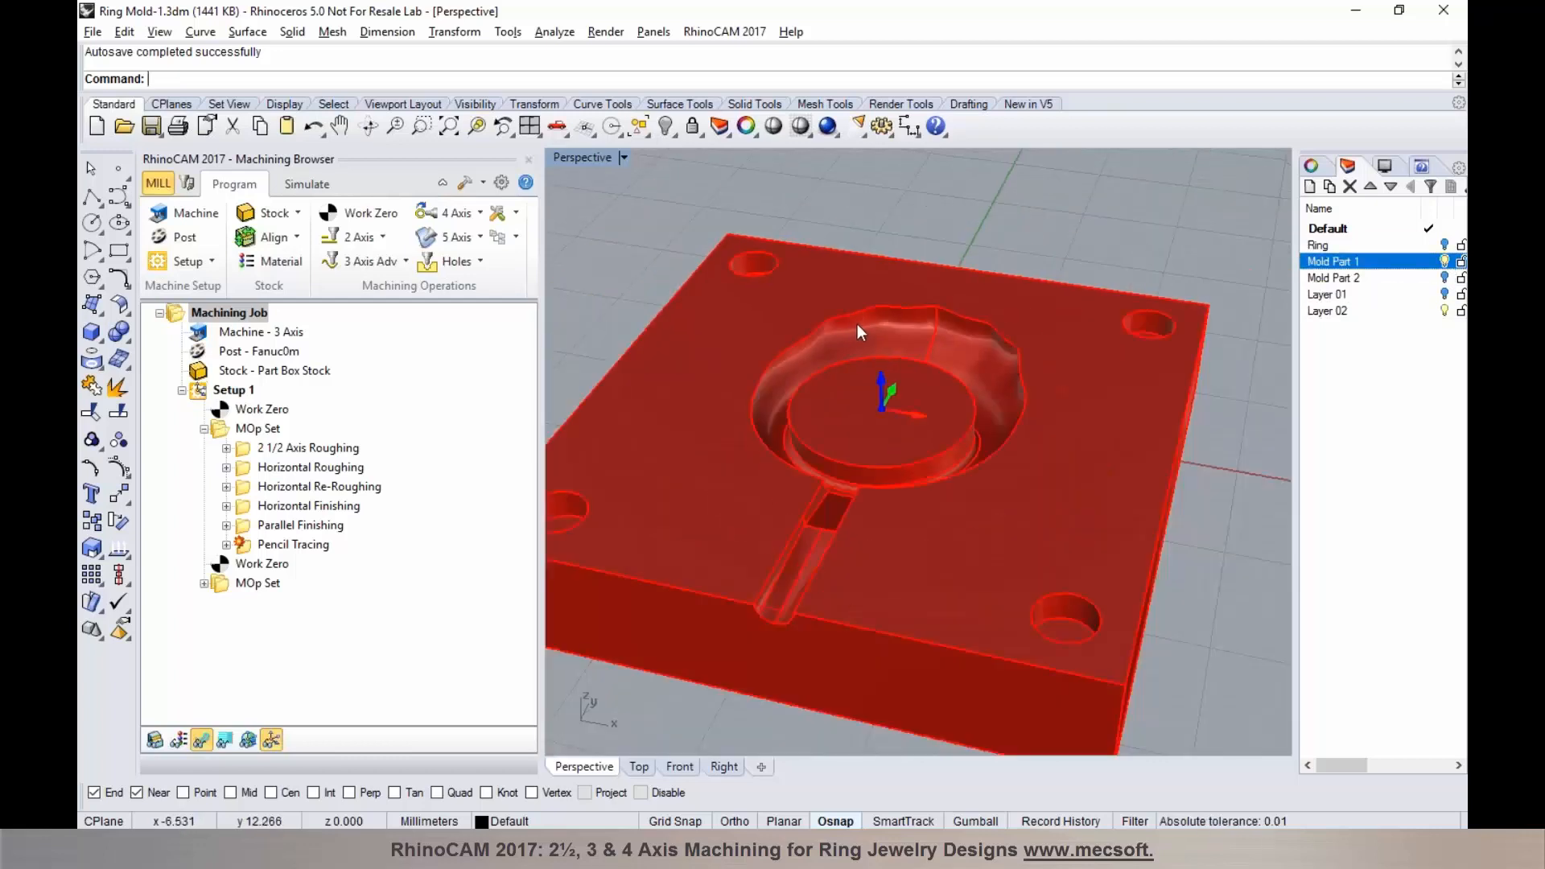
scroll(857, 324, down, 2)
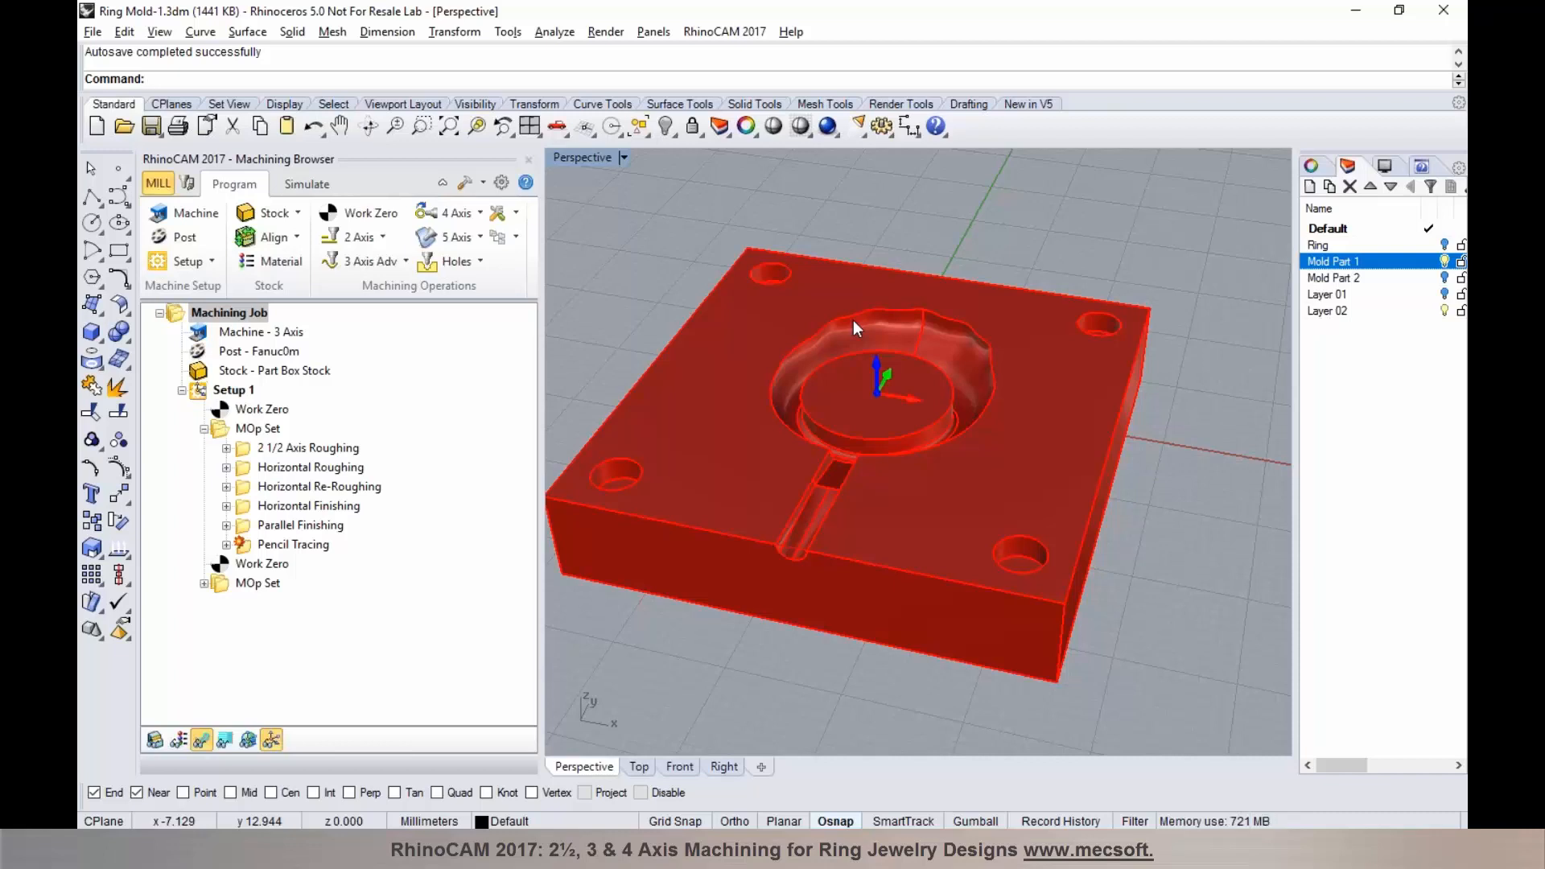
Step: Turn Layer 01 back on and turn off the Mold Part 1 layer to show the ring alone
click(1445, 295)
click(1445, 261)
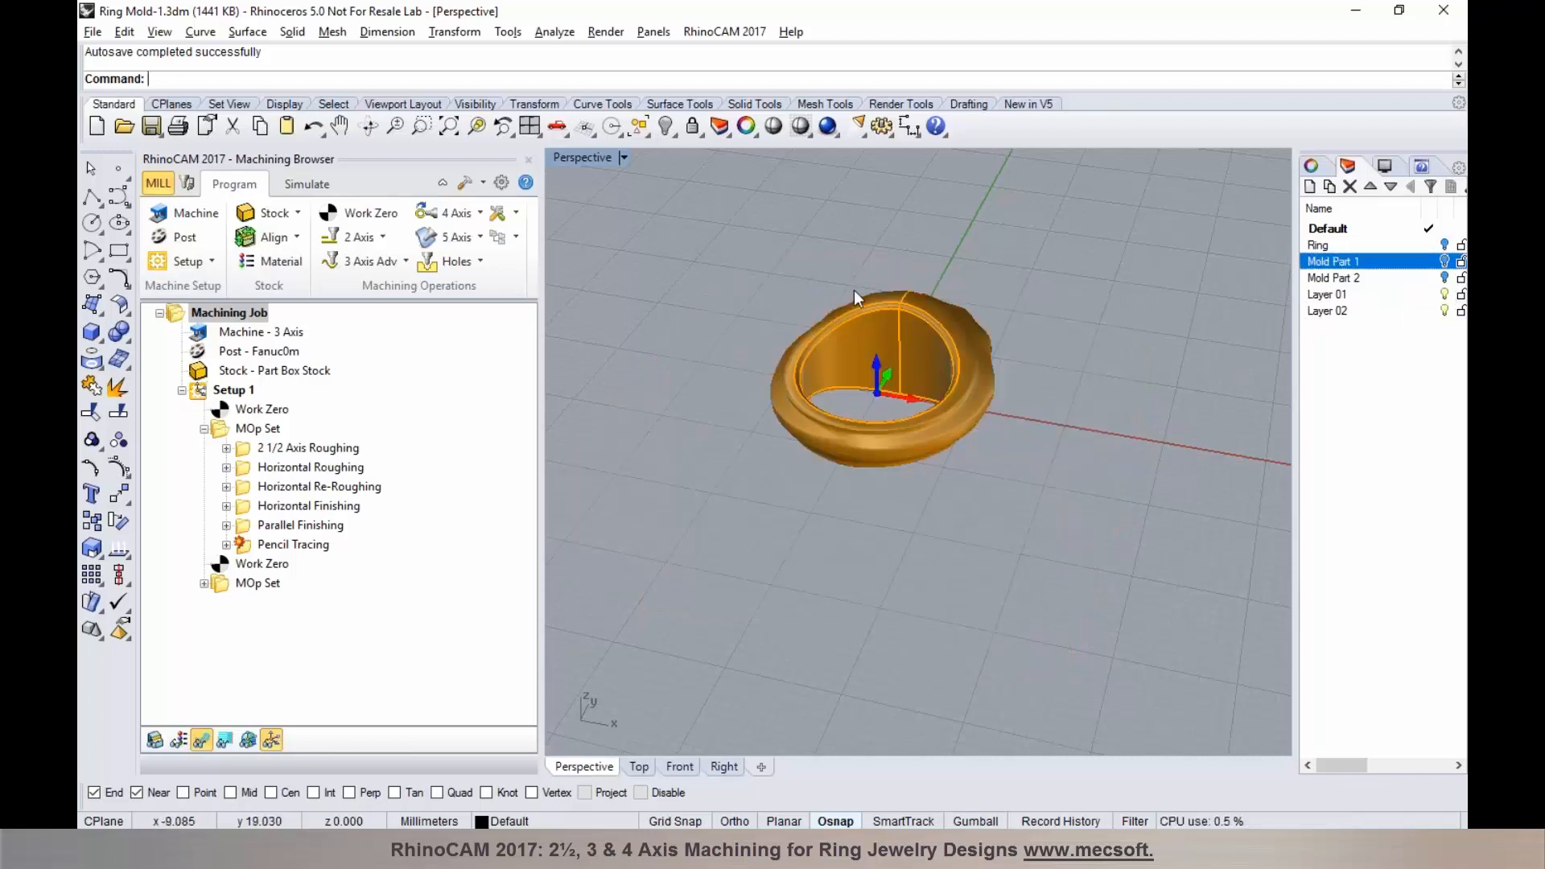
scroll(837, 288, up, 2)
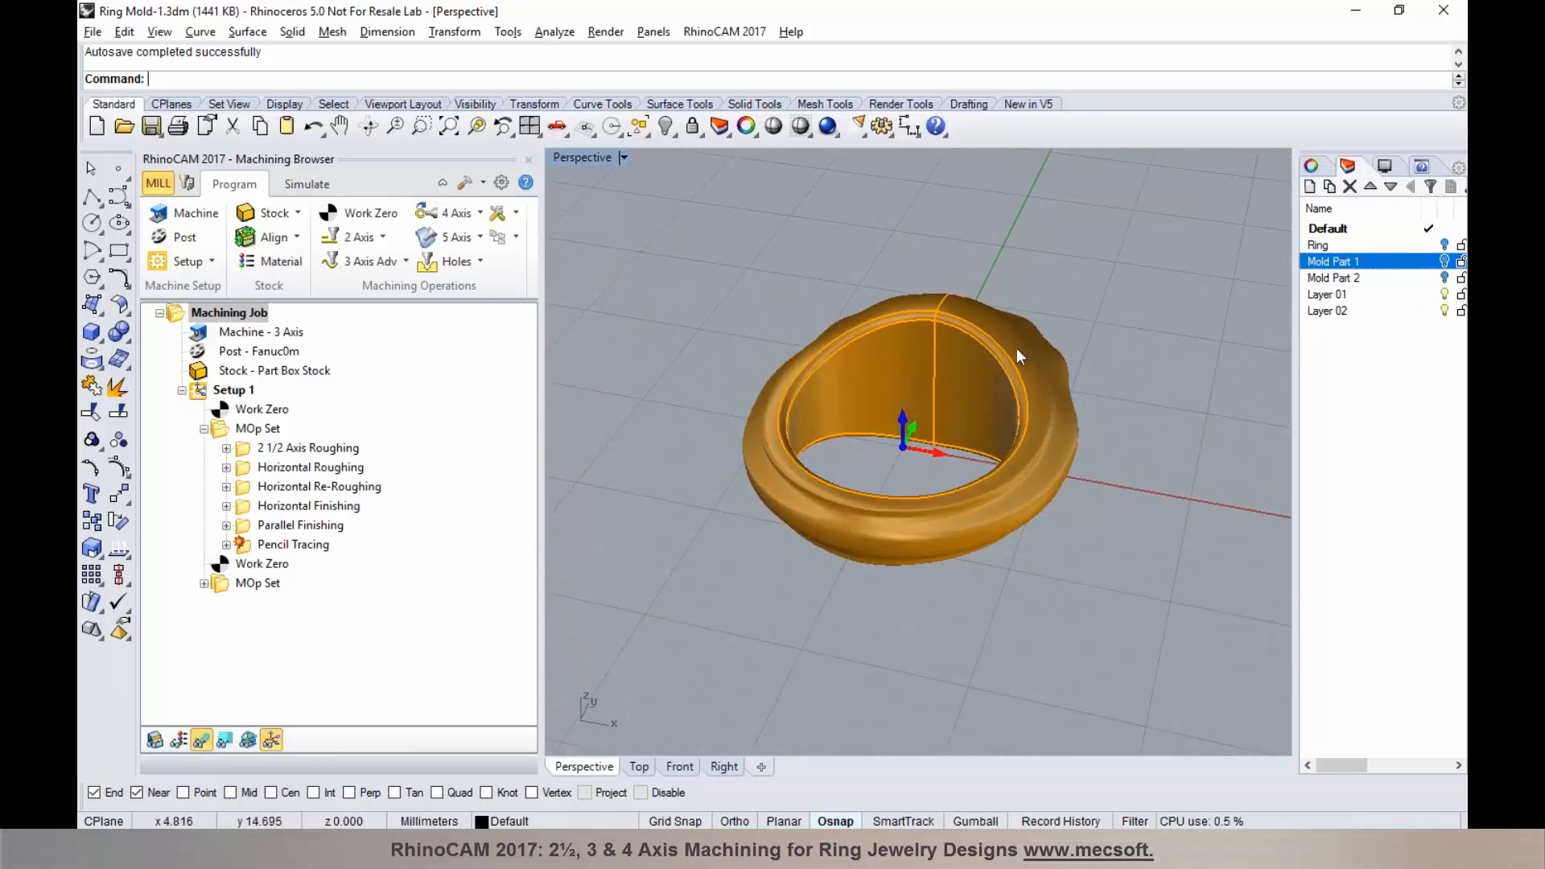
right_drag(883, 391, 890, 414)
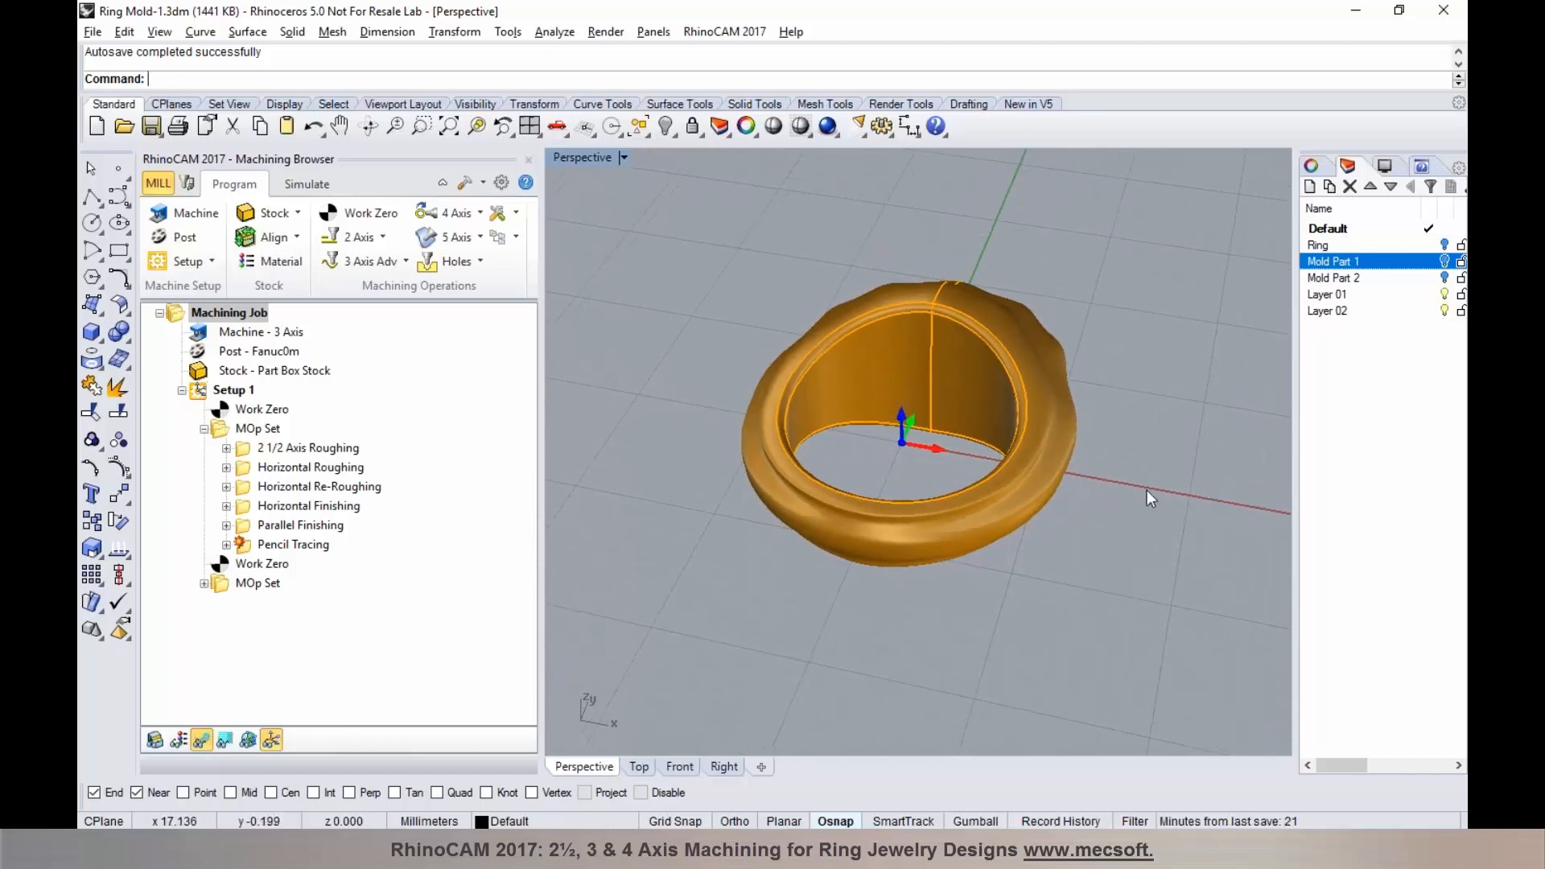
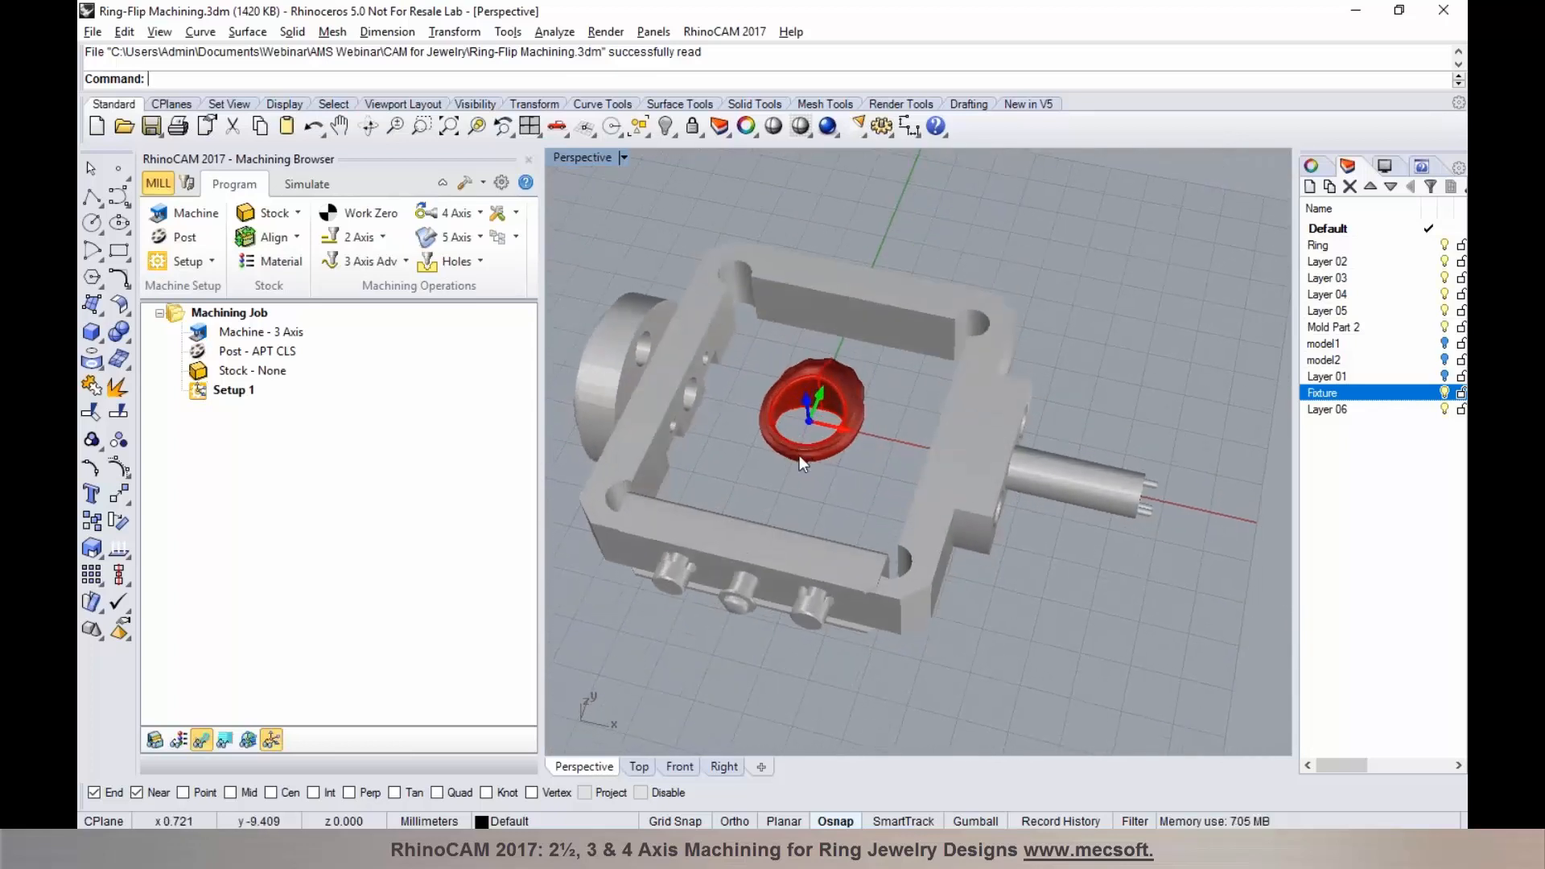
Step: Turn off the Fixture layer and turn on model1 to show the disc inside the ring
scroll(782, 343, up, 2)
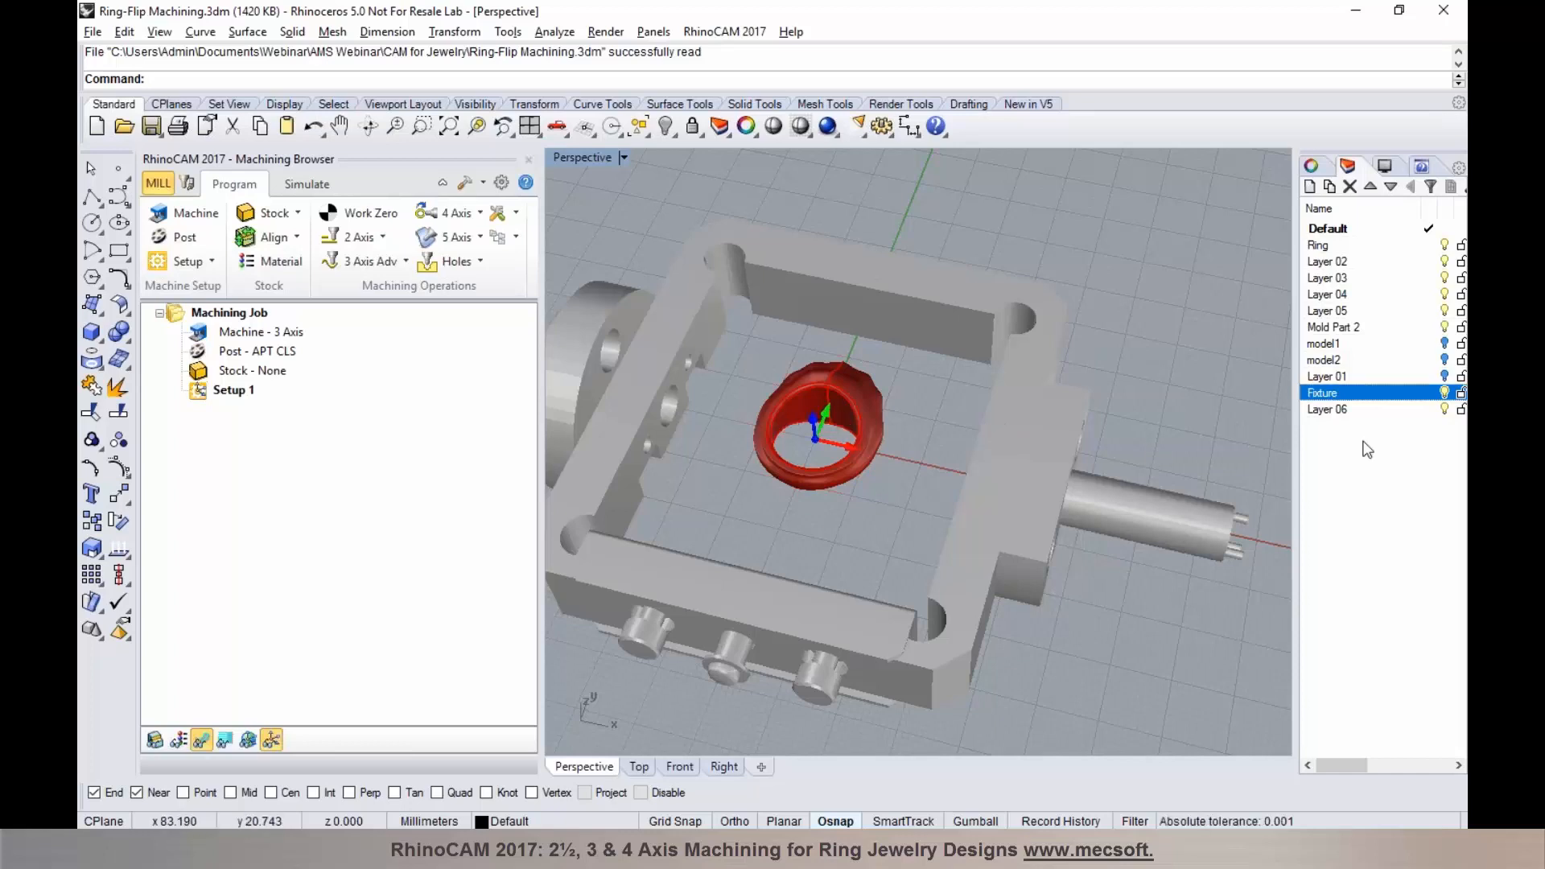
click(1445, 392)
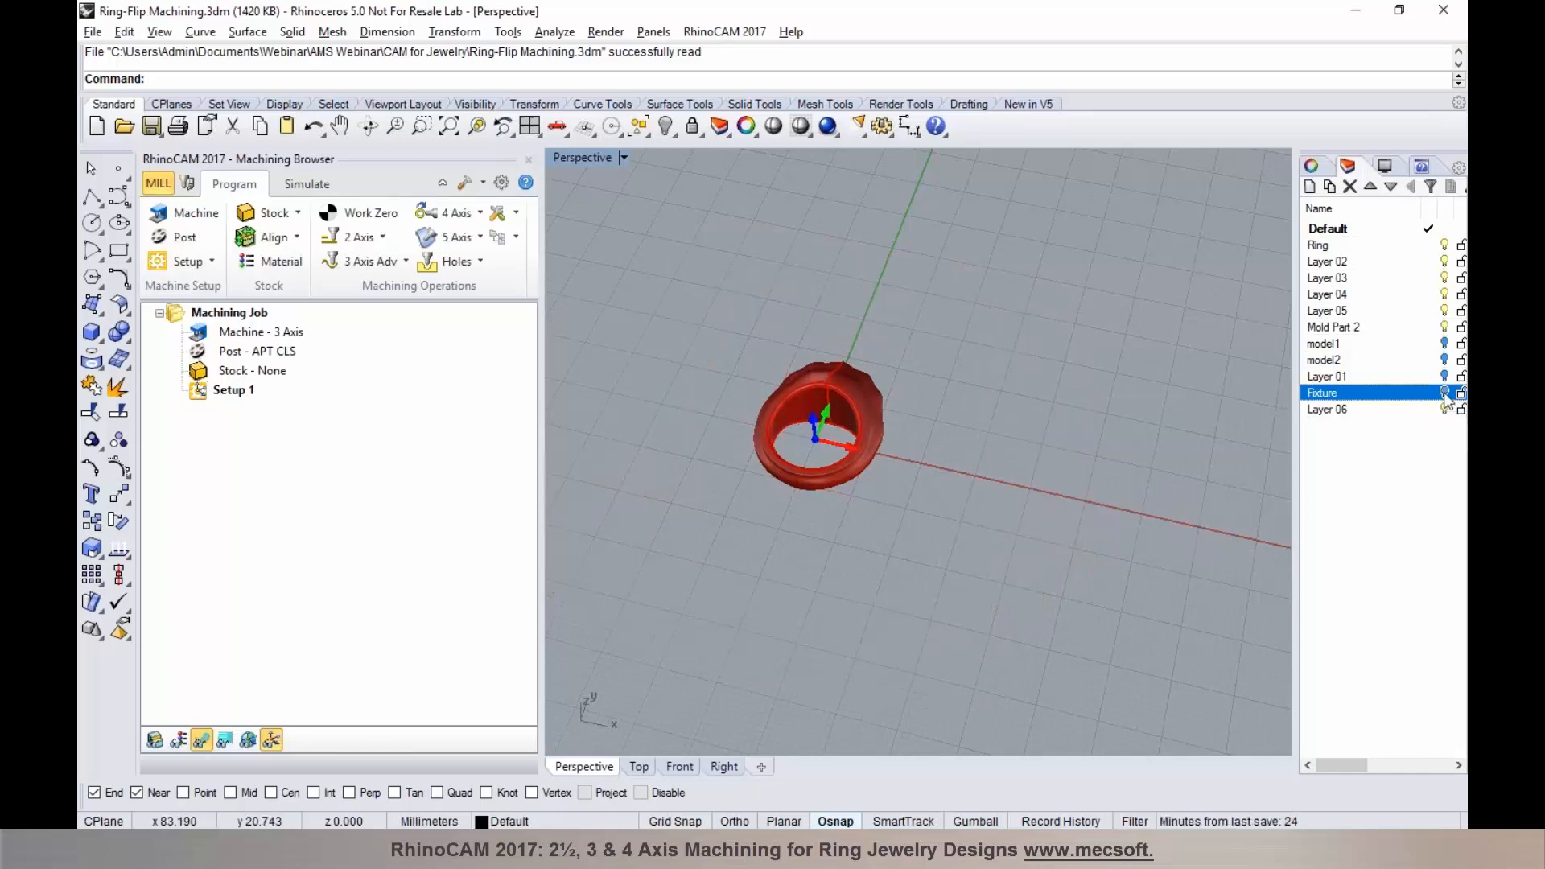
click(1445, 344)
scroll(773, 406, up, 3)
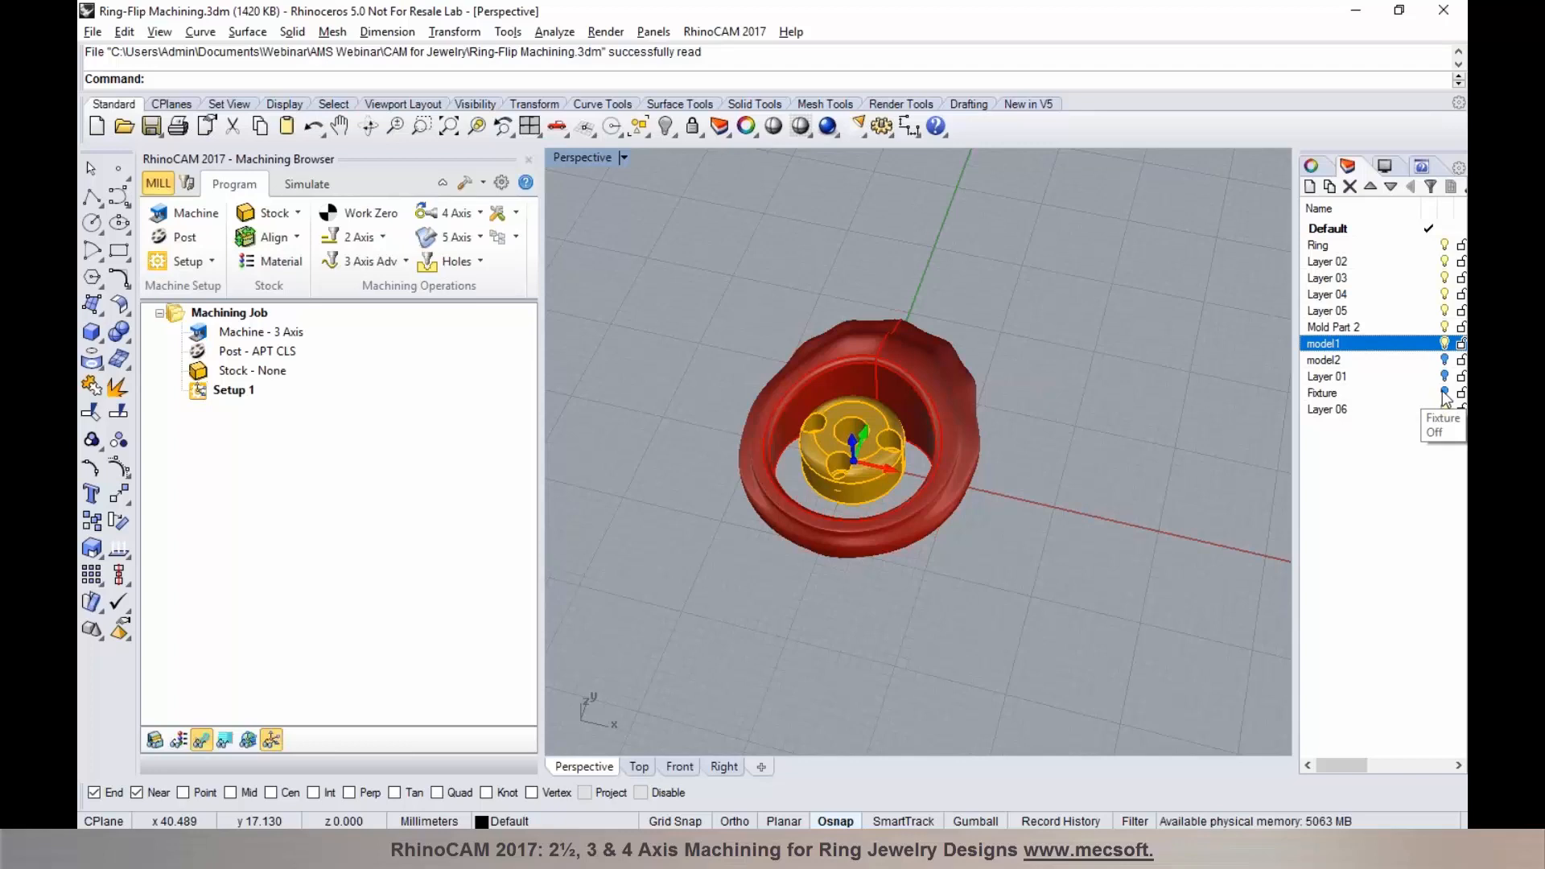
Step: Turn the Fixture layer back on and examine the pins at the end of the fixture's shaft
click(1446, 394)
scroll(807, 418, down, 3)
scroll(807, 419, down, 4)
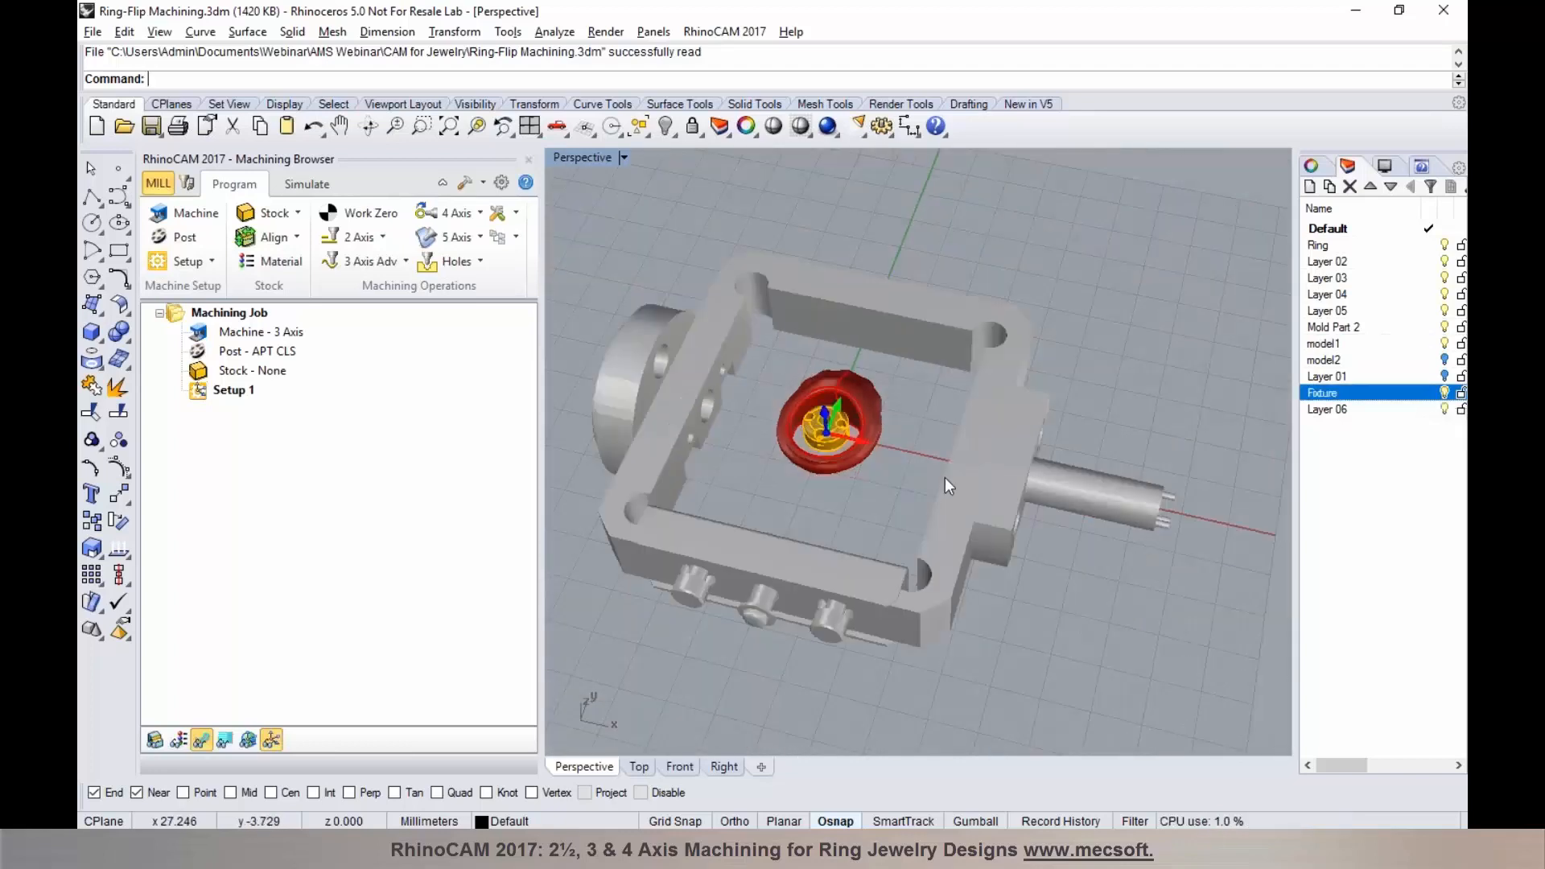
right_drag(945, 479, 894, 437)
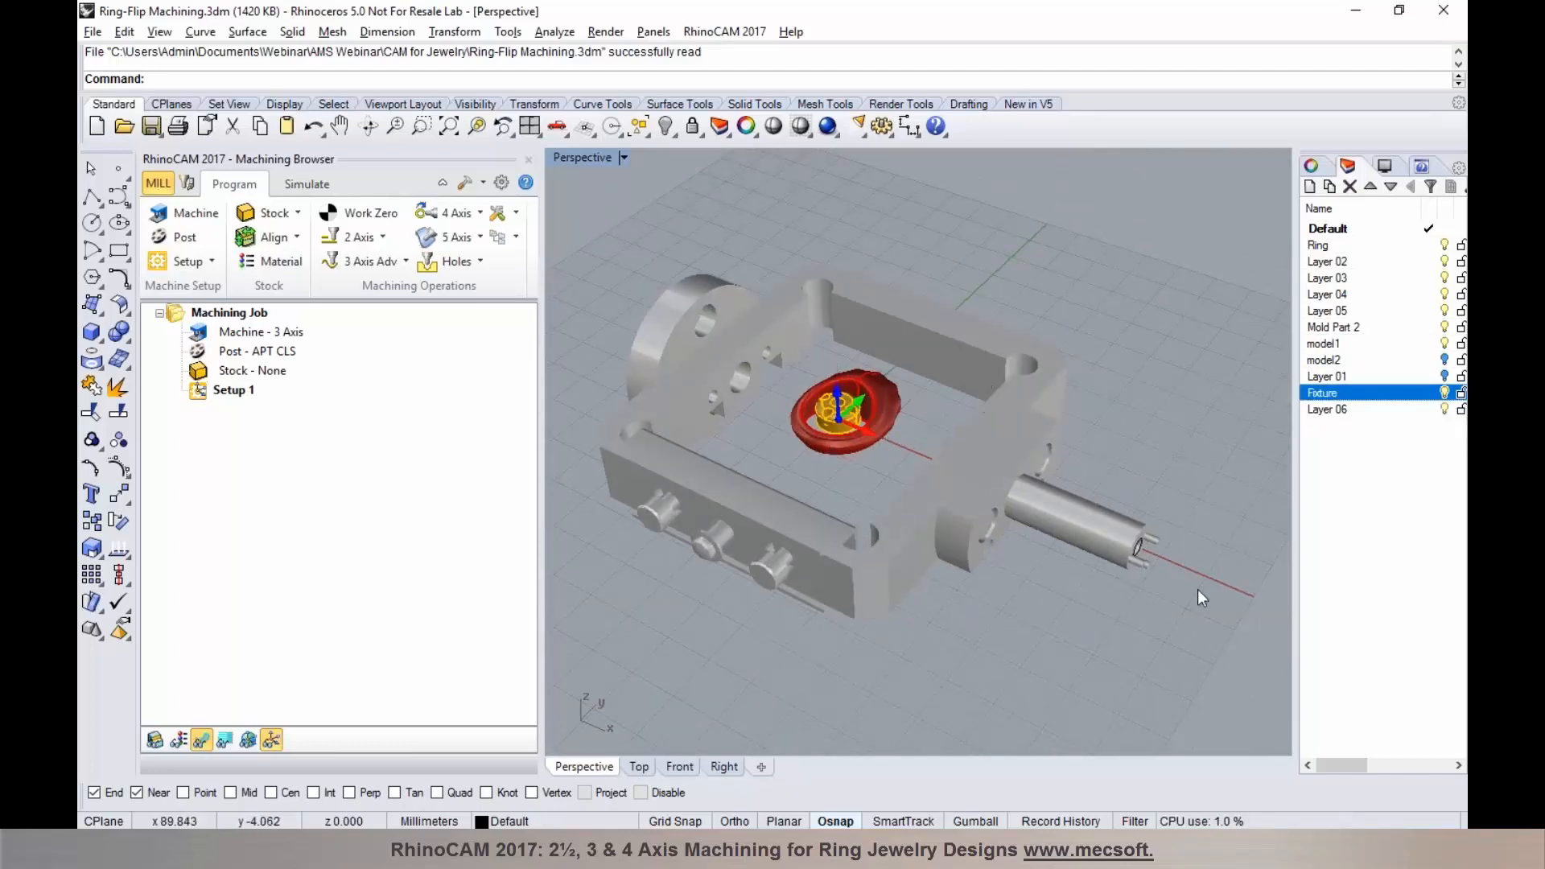
scroll(1167, 571, up, 4)
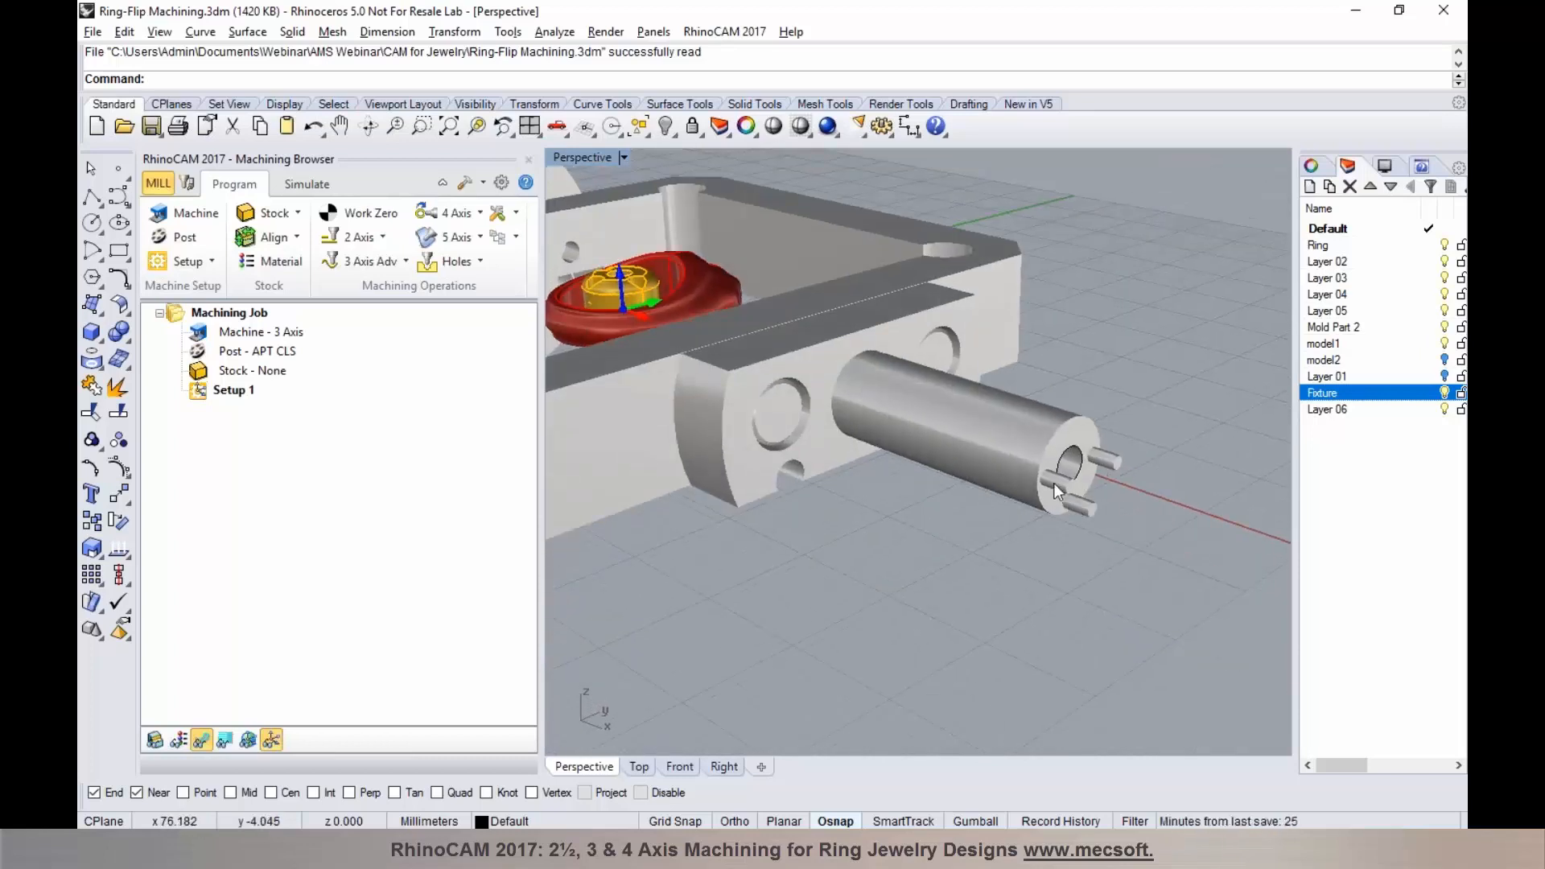
scroll(1099, 591, down, 5)
right_drag(1087, 563, 895, 600)
Step: Examine the holes in the yellow disc inside the ring and compare them with the fixture shaft's pins
scroll(716, 362, up, 8)
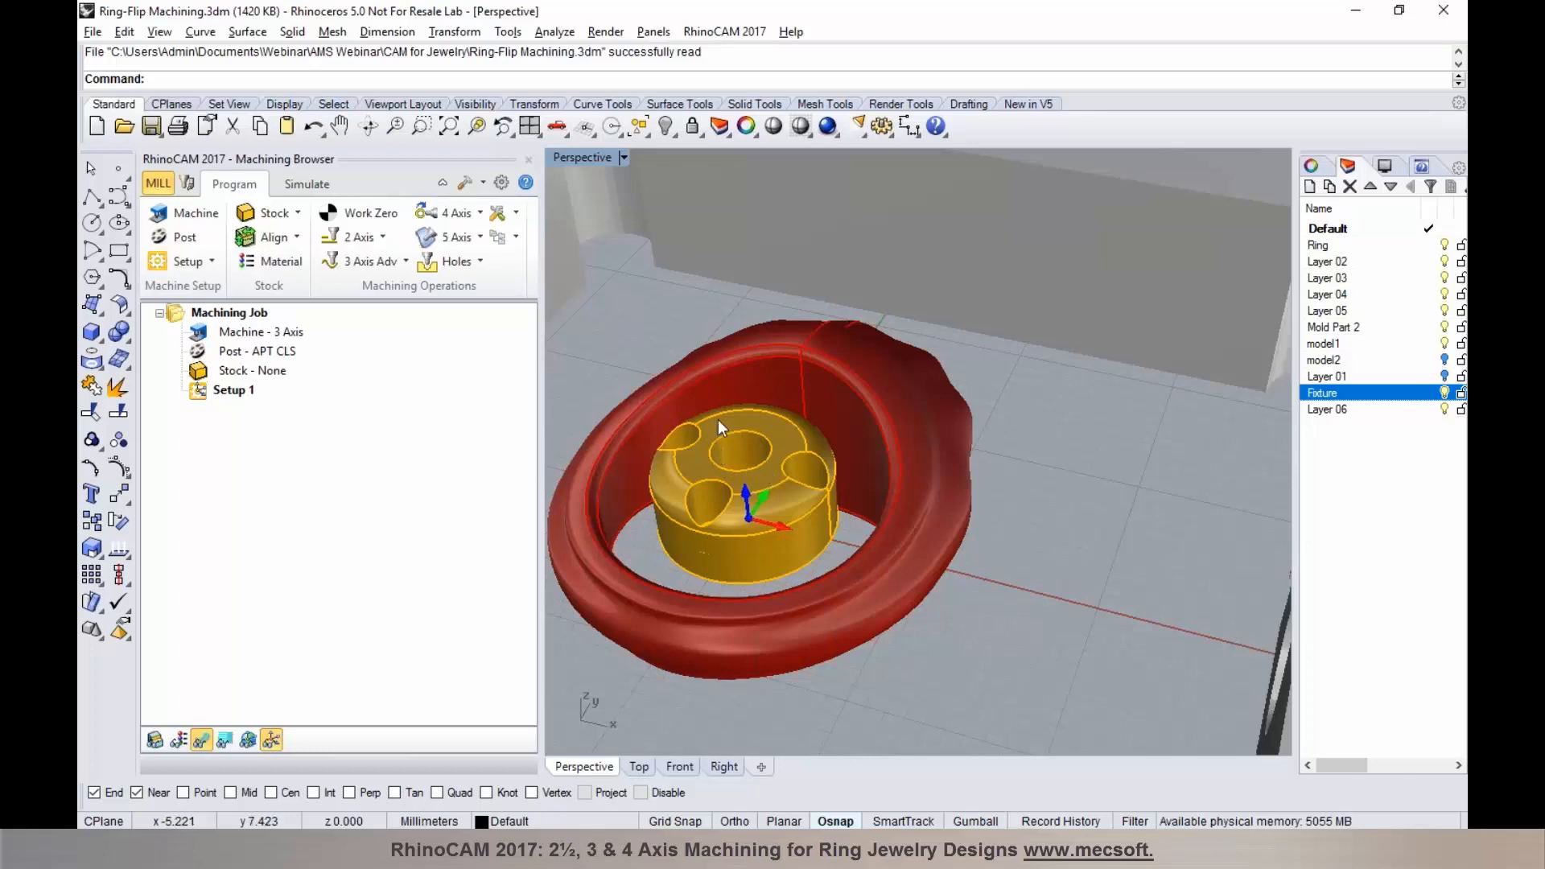
scroll(718, 419, down, 3)
scroll(676, 420, down, 3)
right_drag(784, 494, 761, 490)
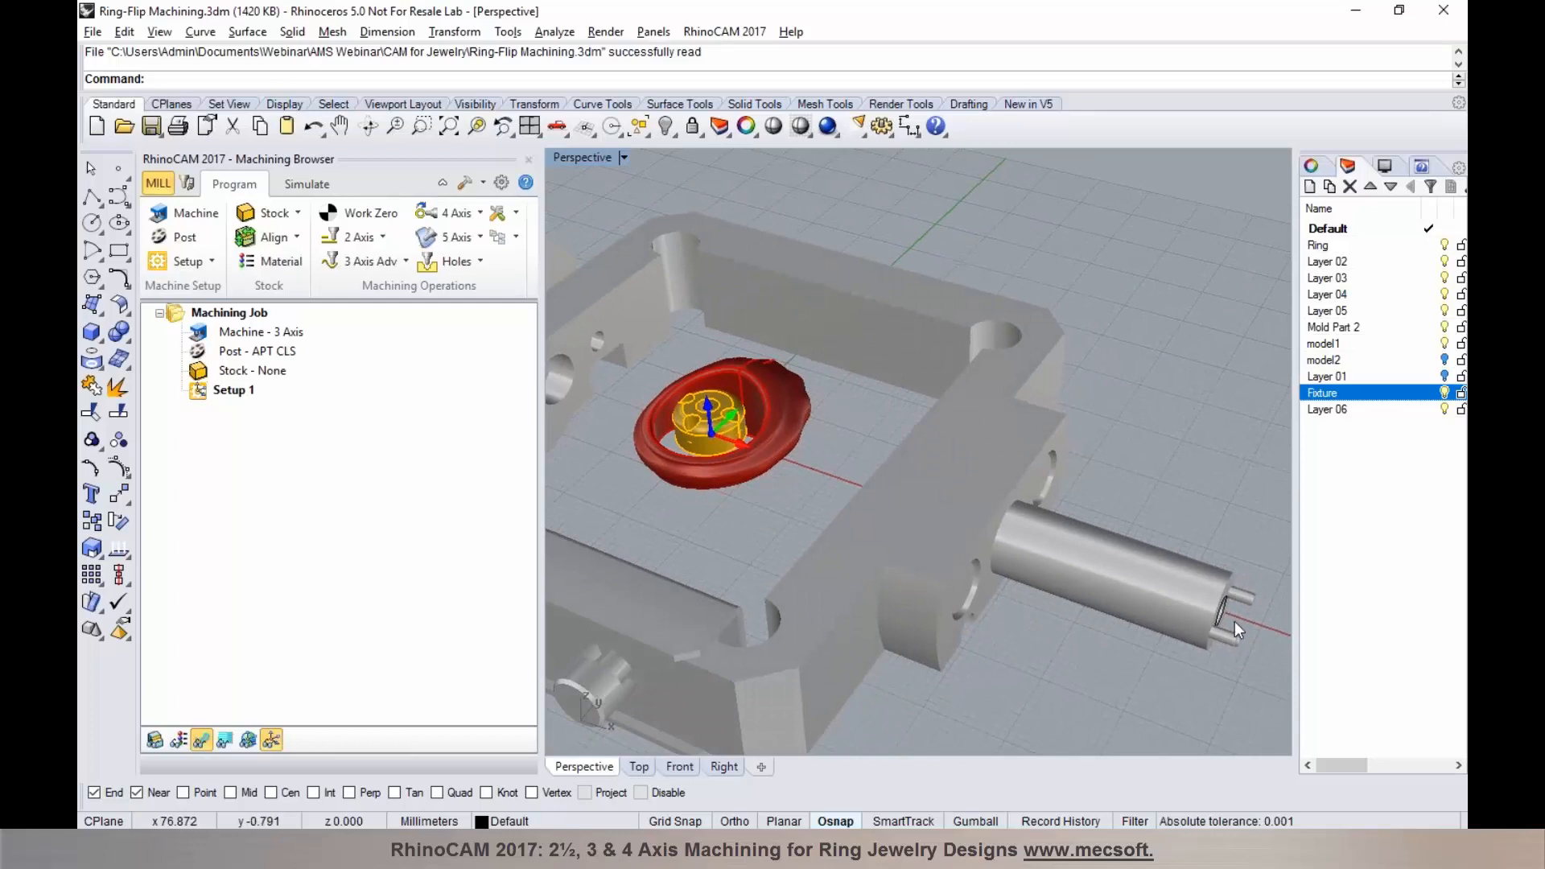
right_drag(1234, 665, 1172, 631)
right_drag(956, 576, 1054, 644)
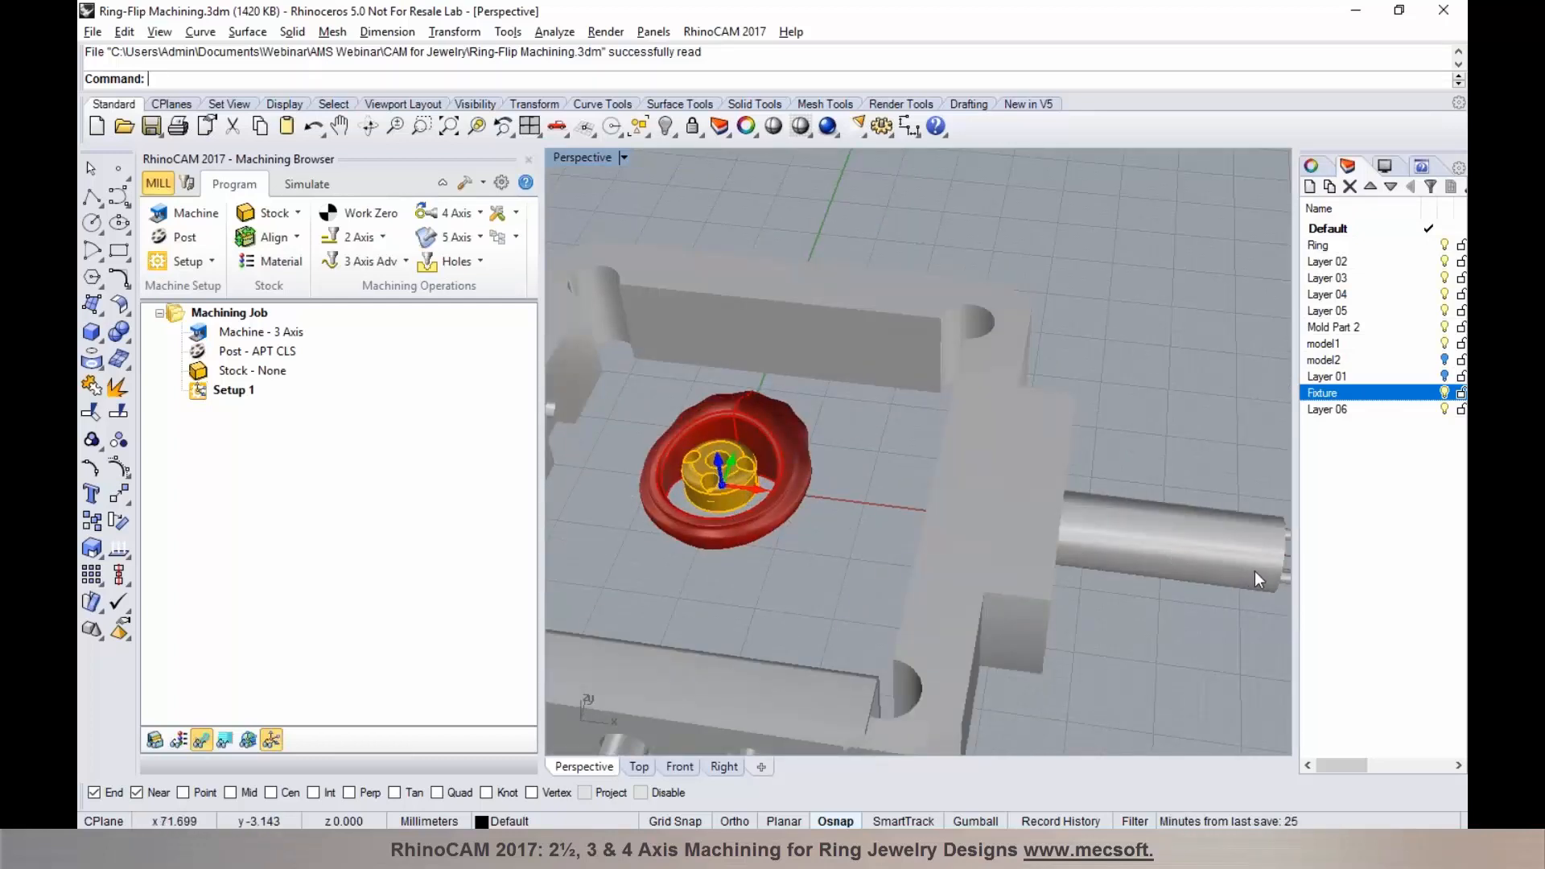
Step: Toggle the Fixture layer off and on, then inspect the pinned shaft from a low side angle
click(1444, 393)
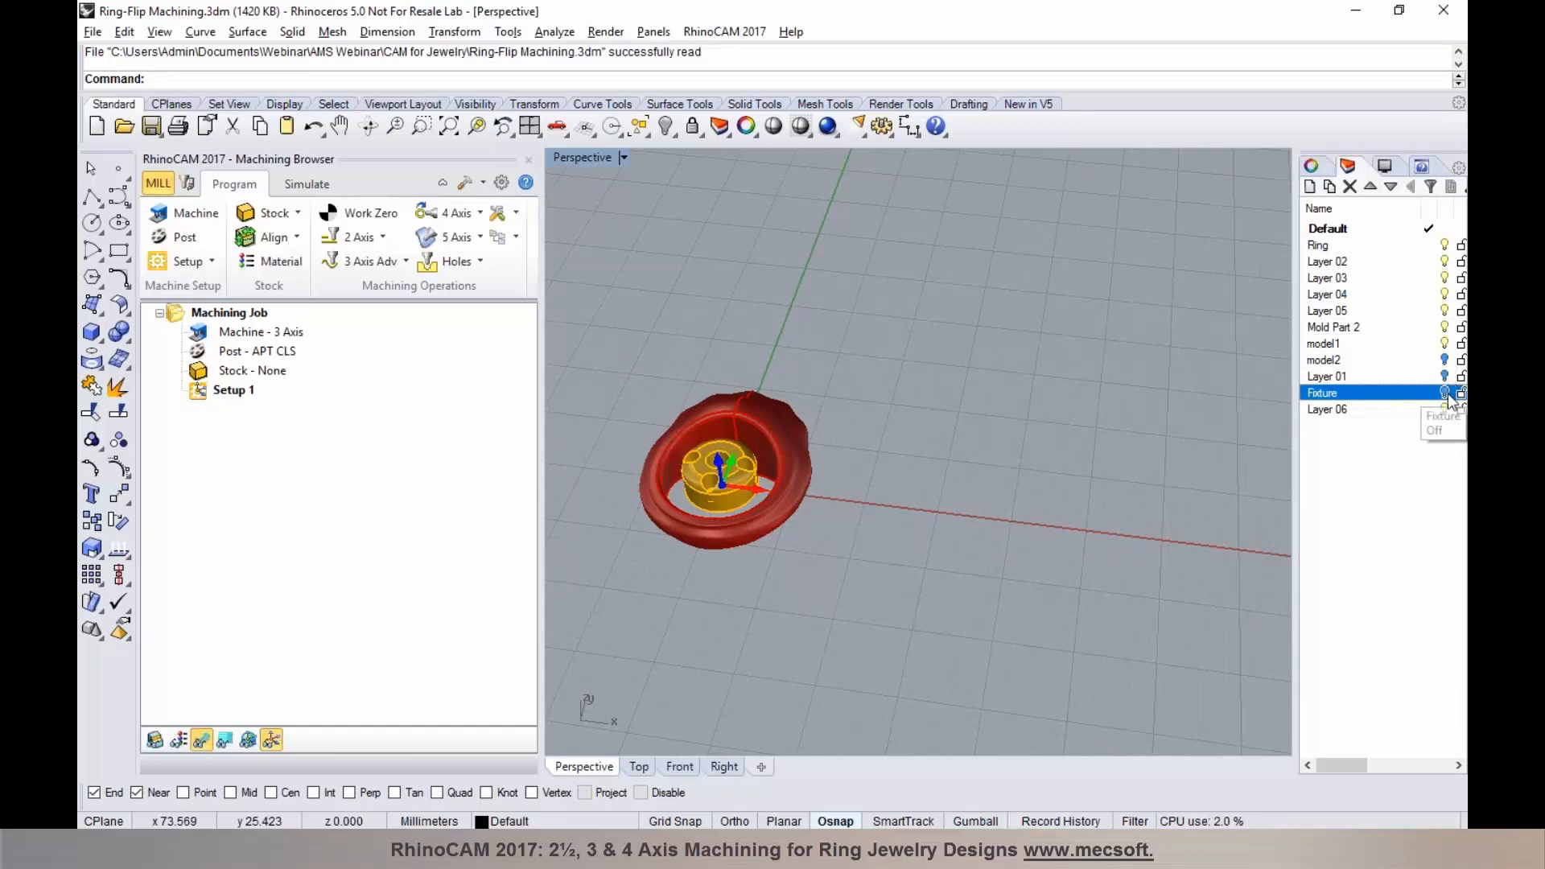
click(1446, 394)
scroll(802, 410, down, 5)
right_drag(958, 467, 901, 428)
scroll(907, 441, up, 4)
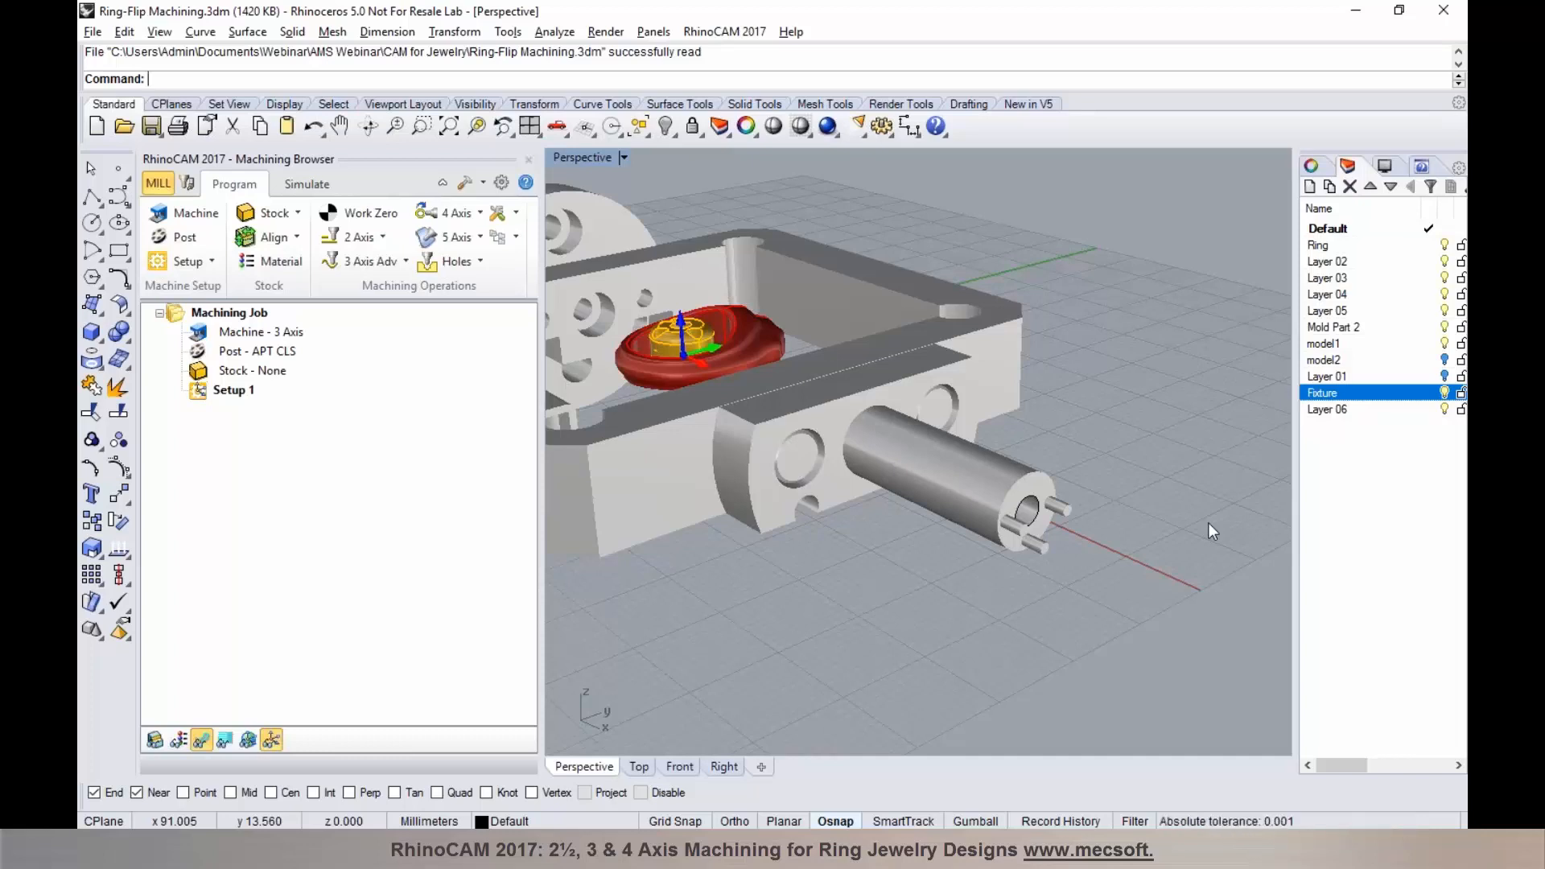
Step: Turn off the Fixture layer and show Layer 01 with the ring in the Top view
click(1445, 392)
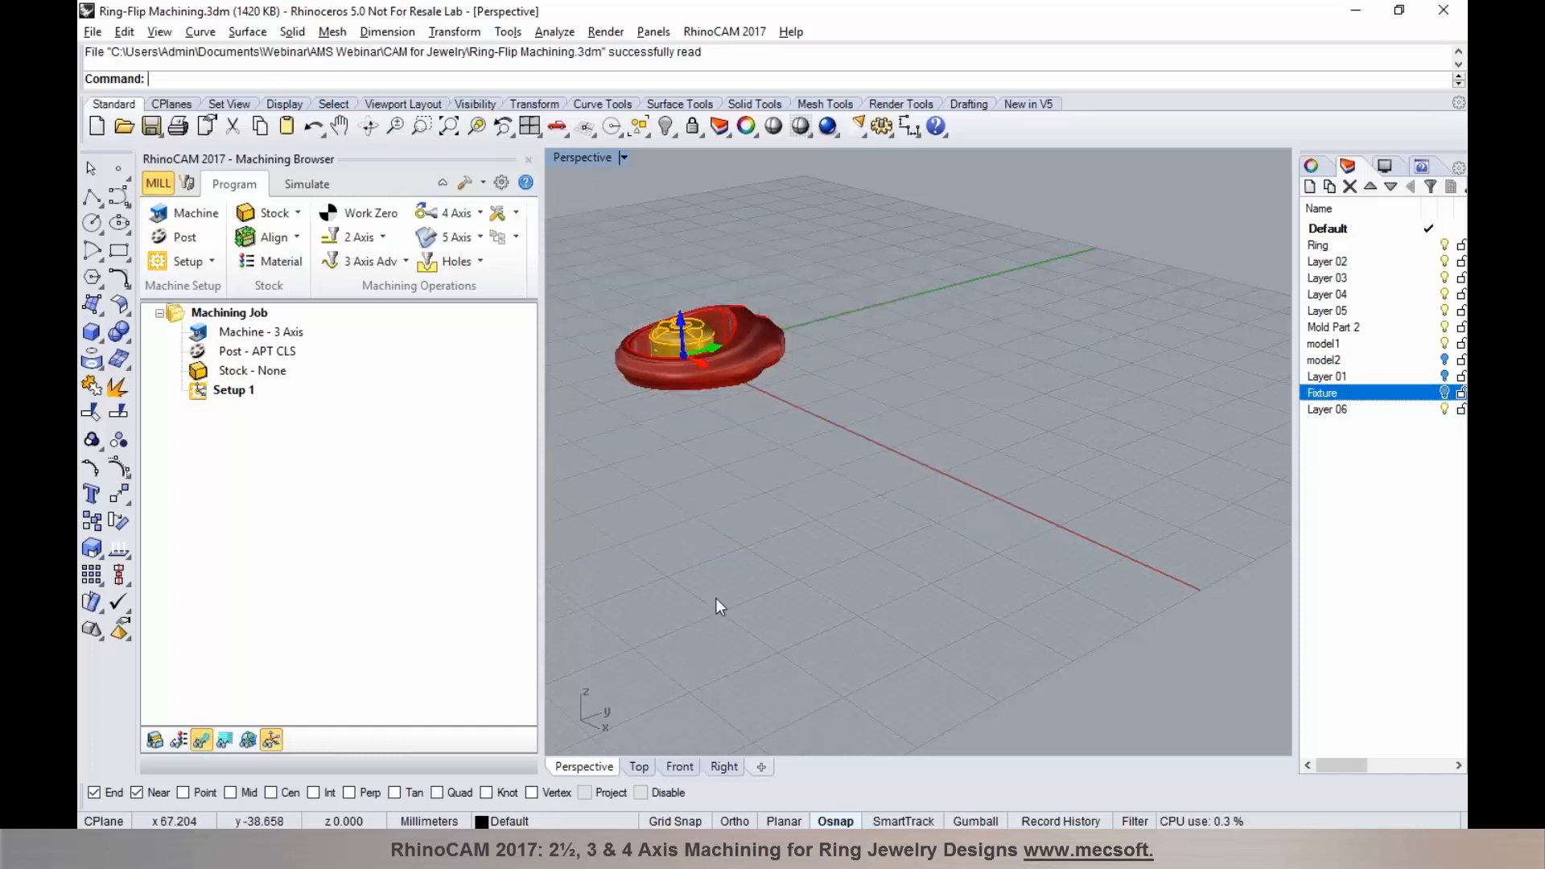
click(640, 767)
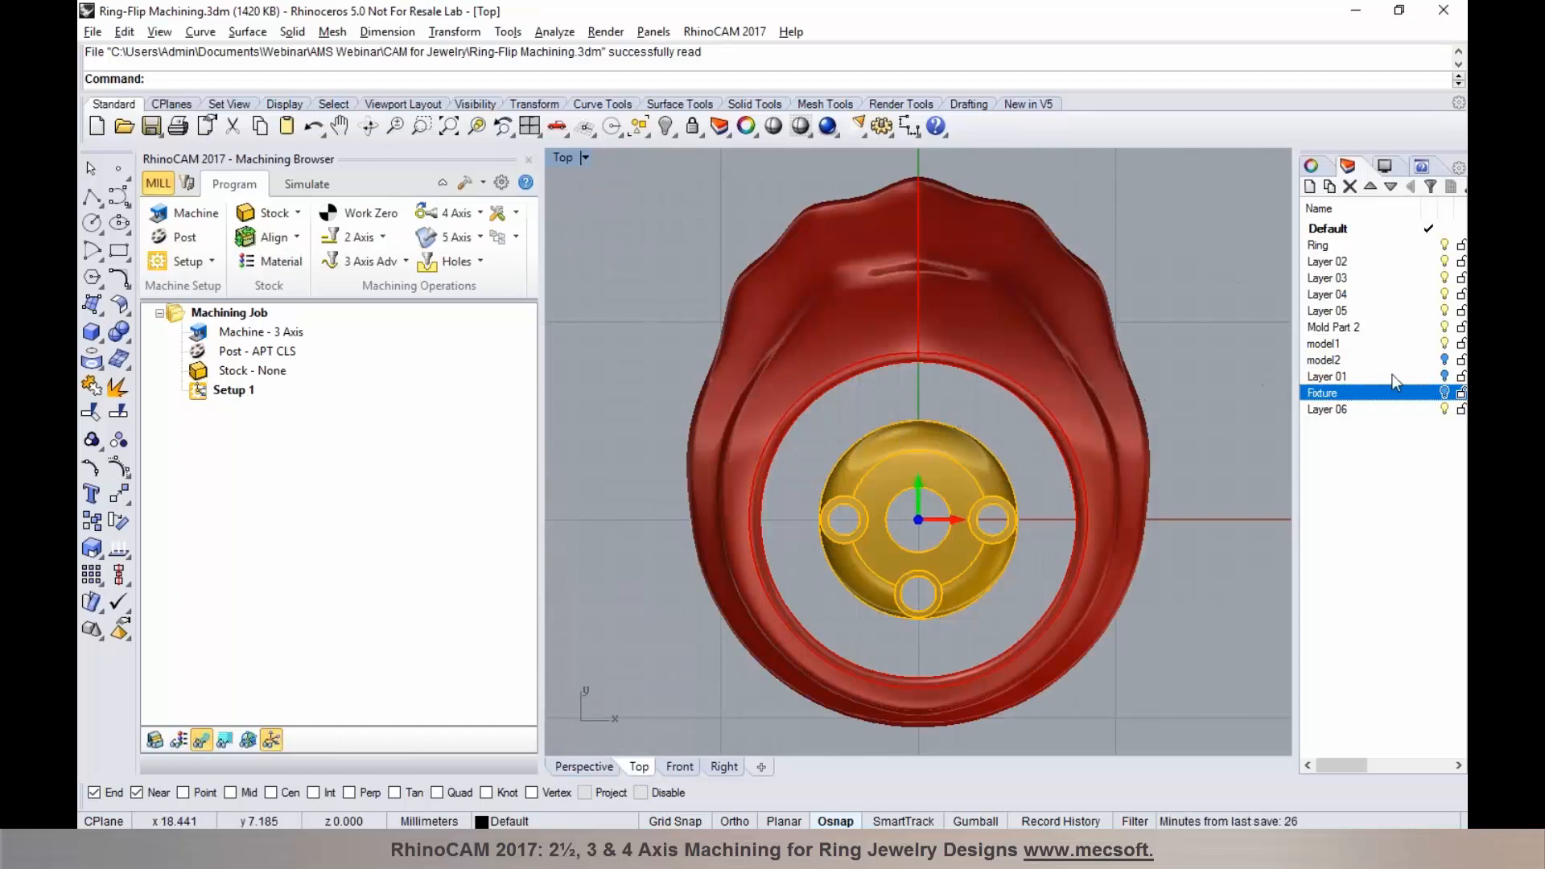
scroll(833, 420, down, 5)
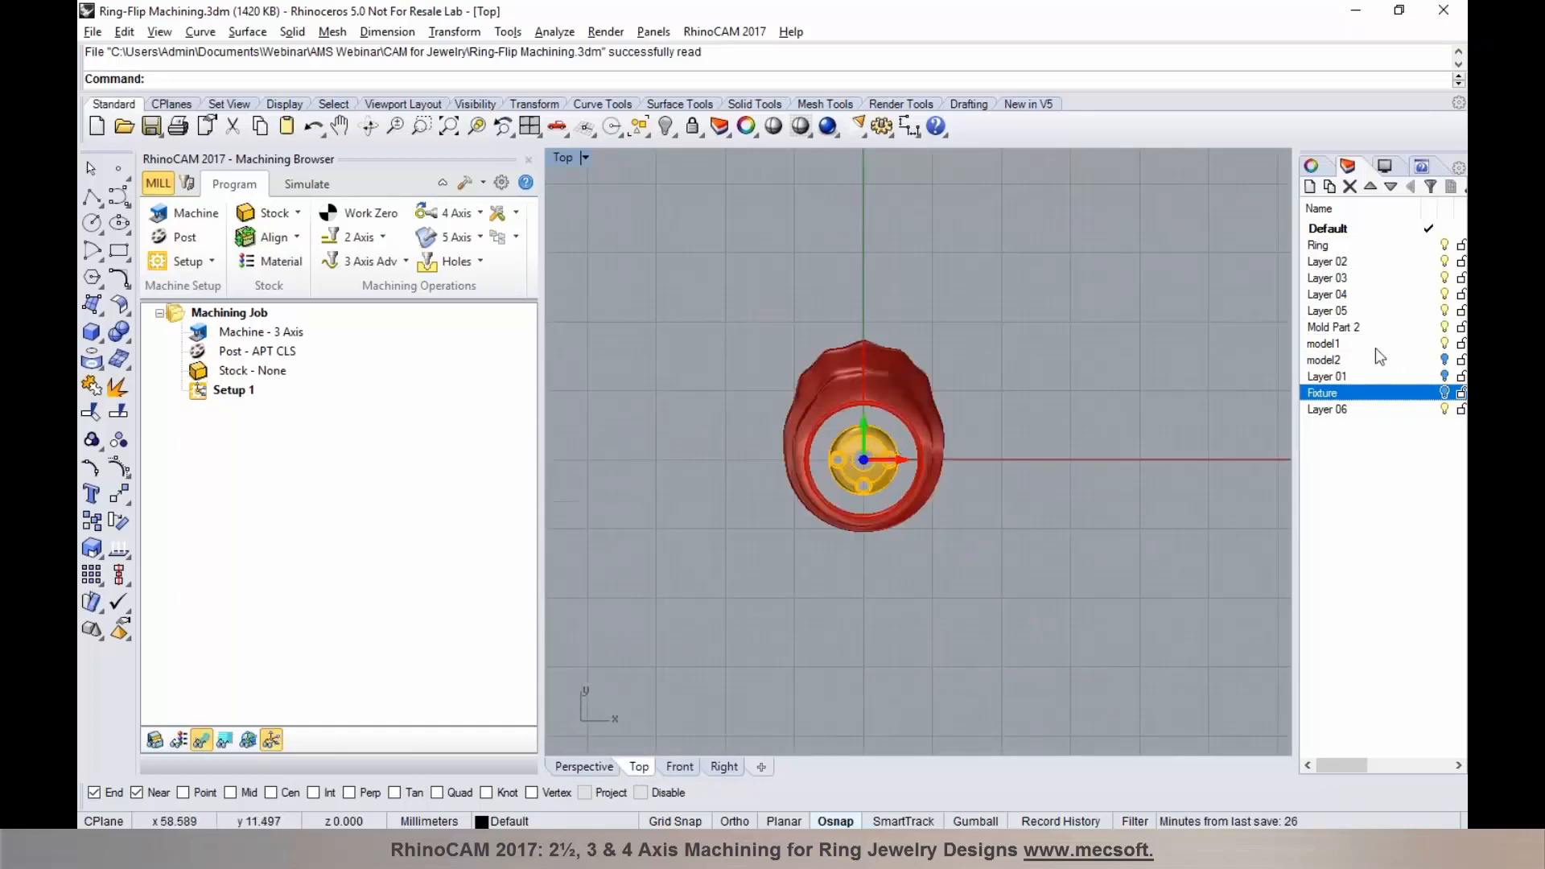
click(1445, 376)
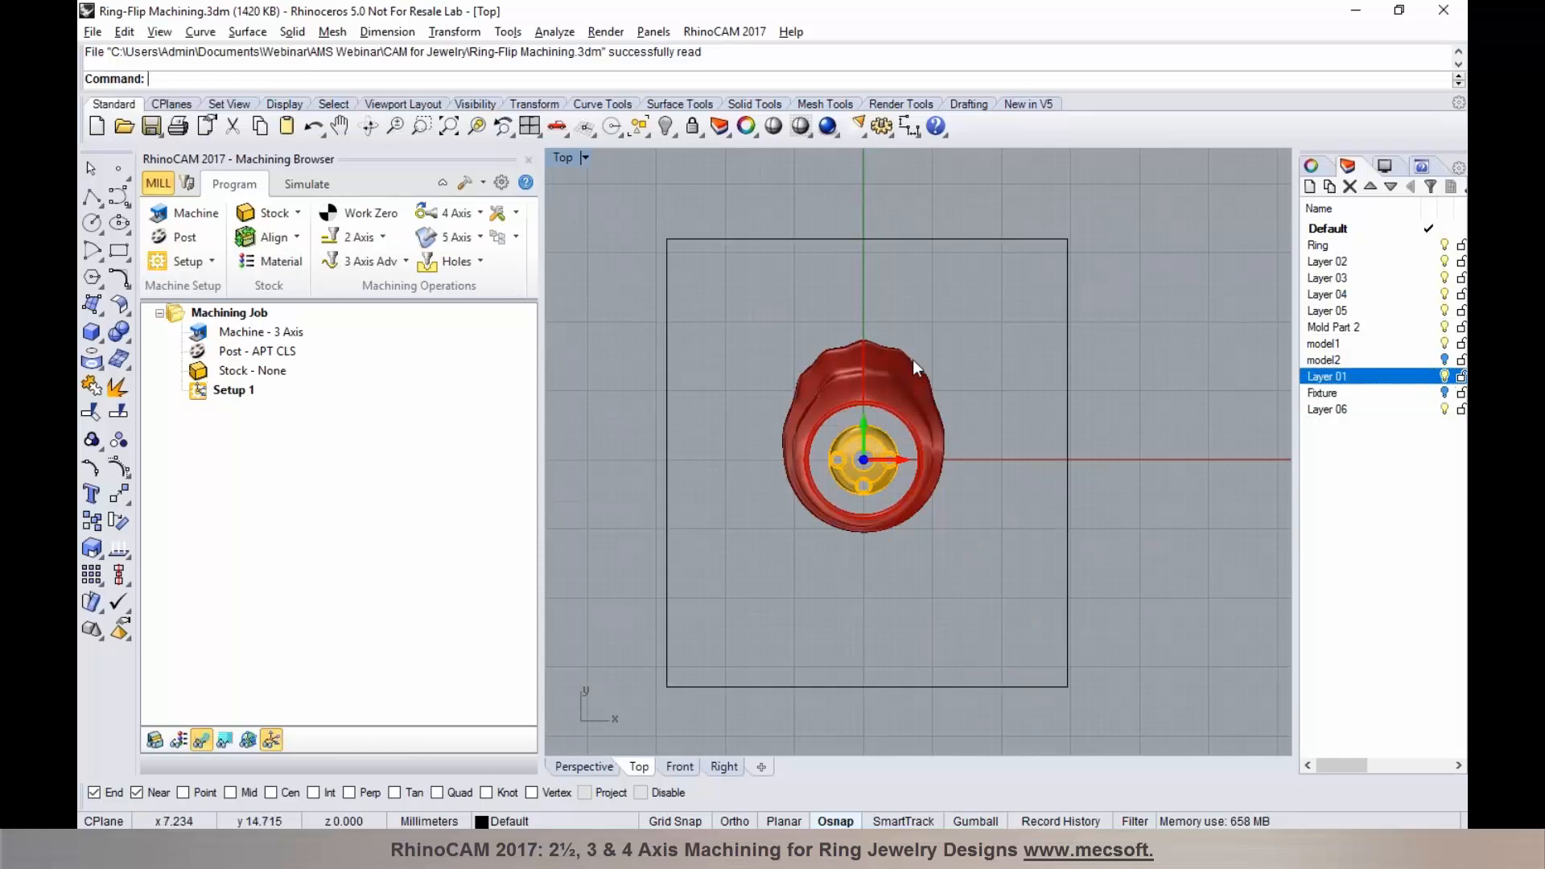
scroll(842, 394, up, 2)
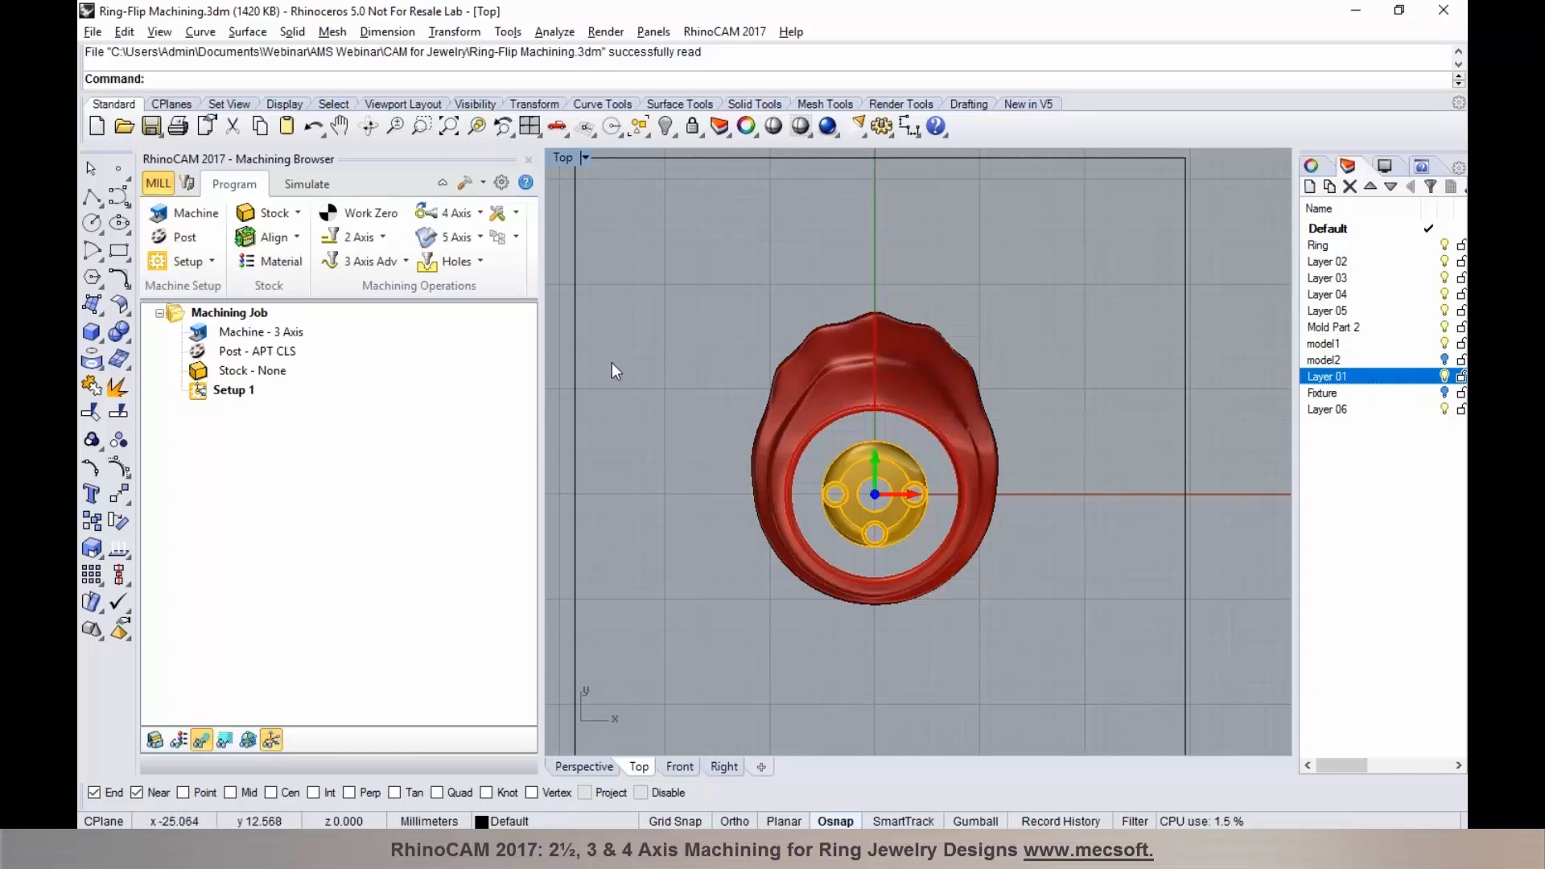
Step: With Grid Snap enabled, draw a rectangle around the ring, inside the existing outer boundary rectangle
click(118, 251)
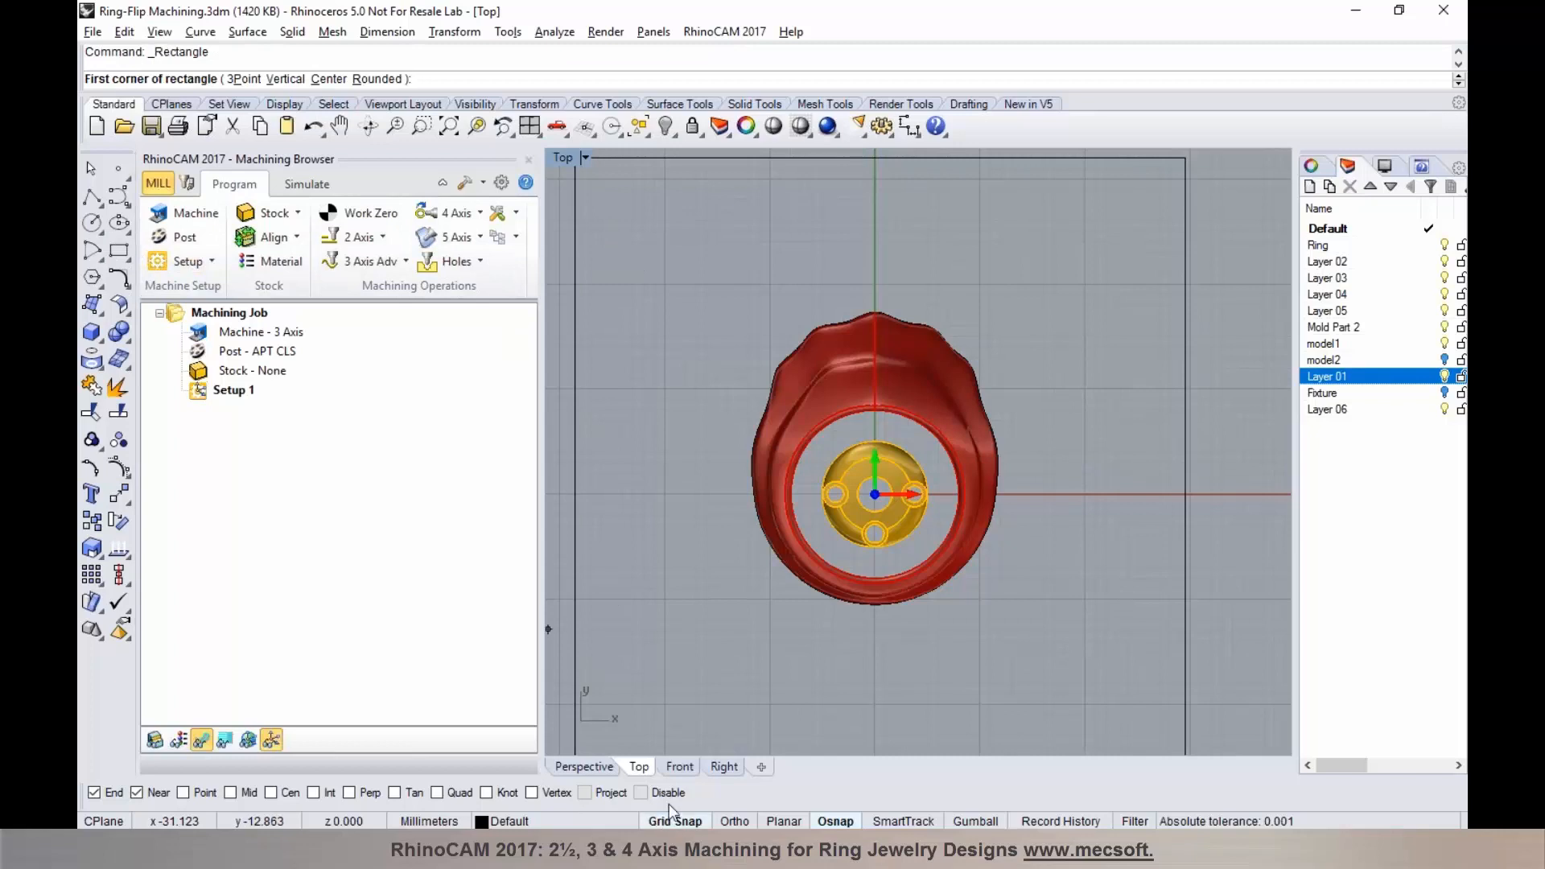
click(685, 231)
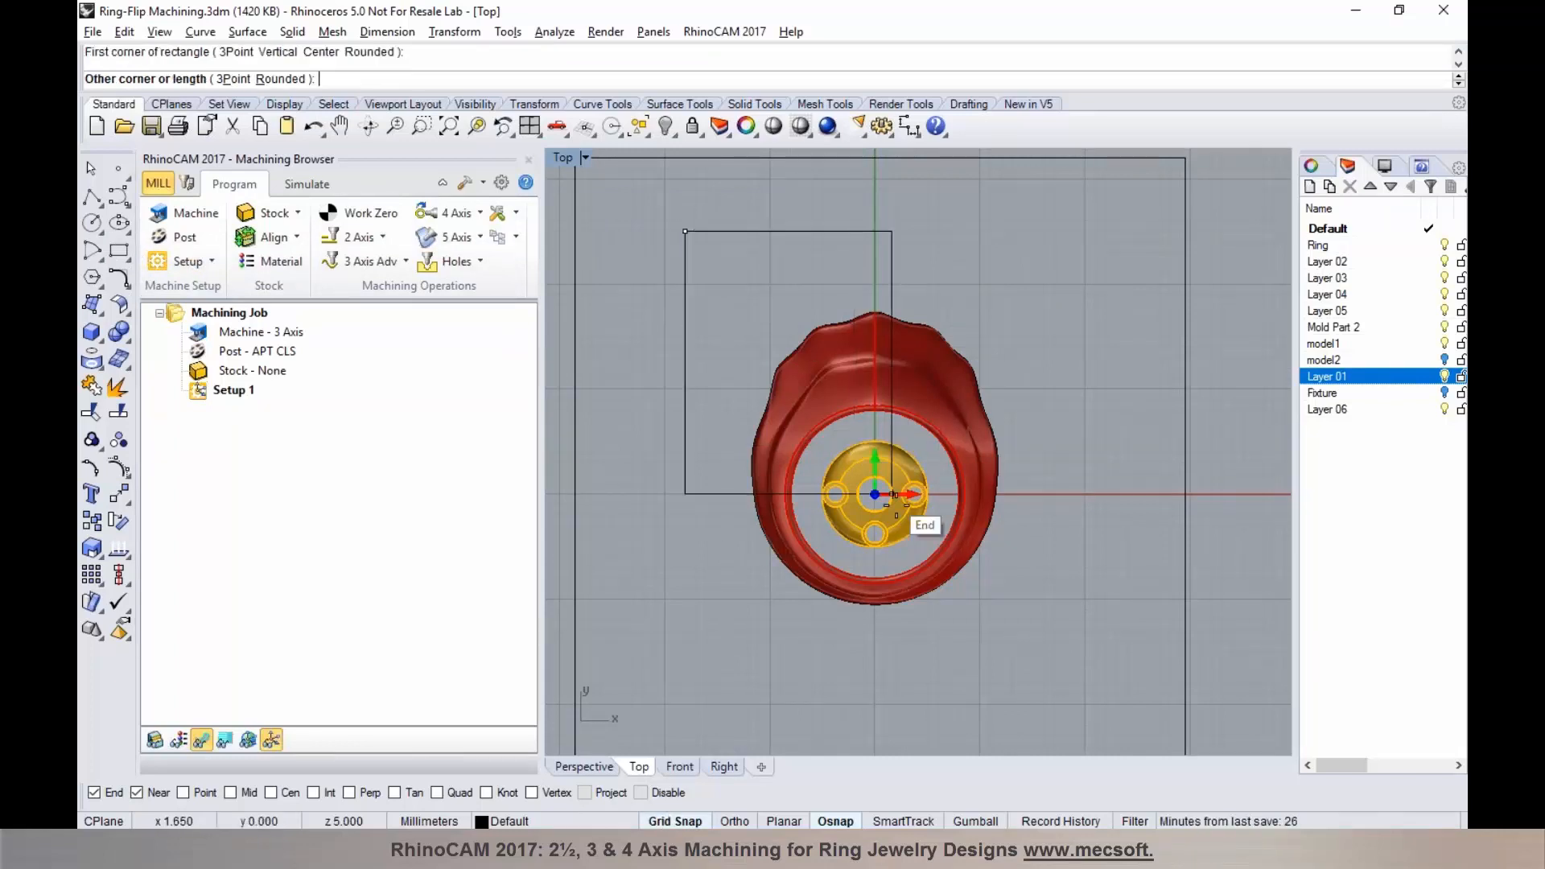
click(1065, 673)
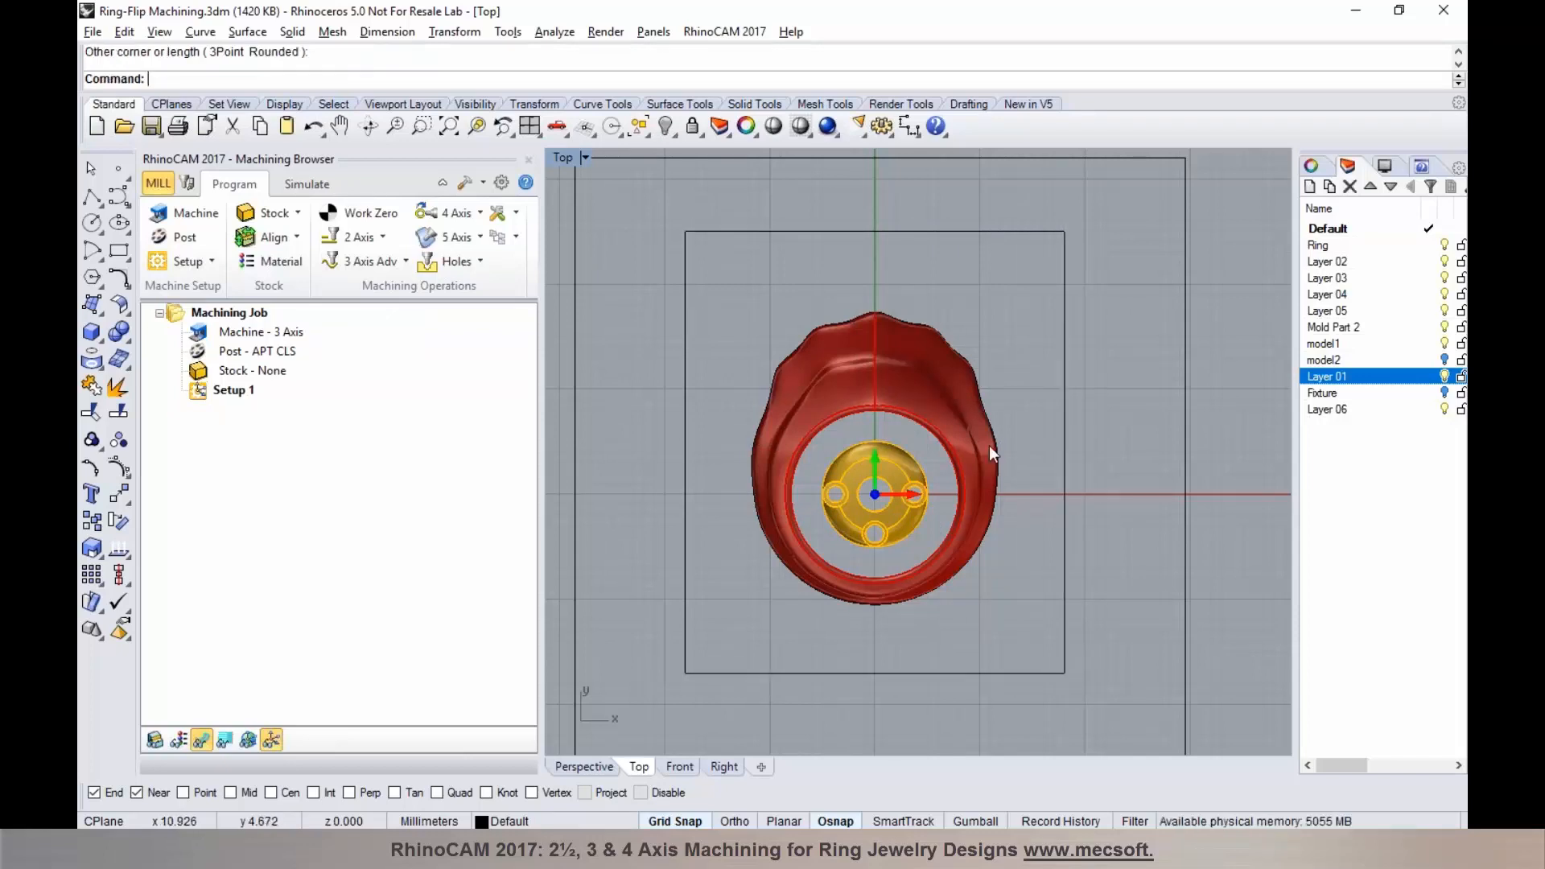
scroll(935, 454, up, 1)
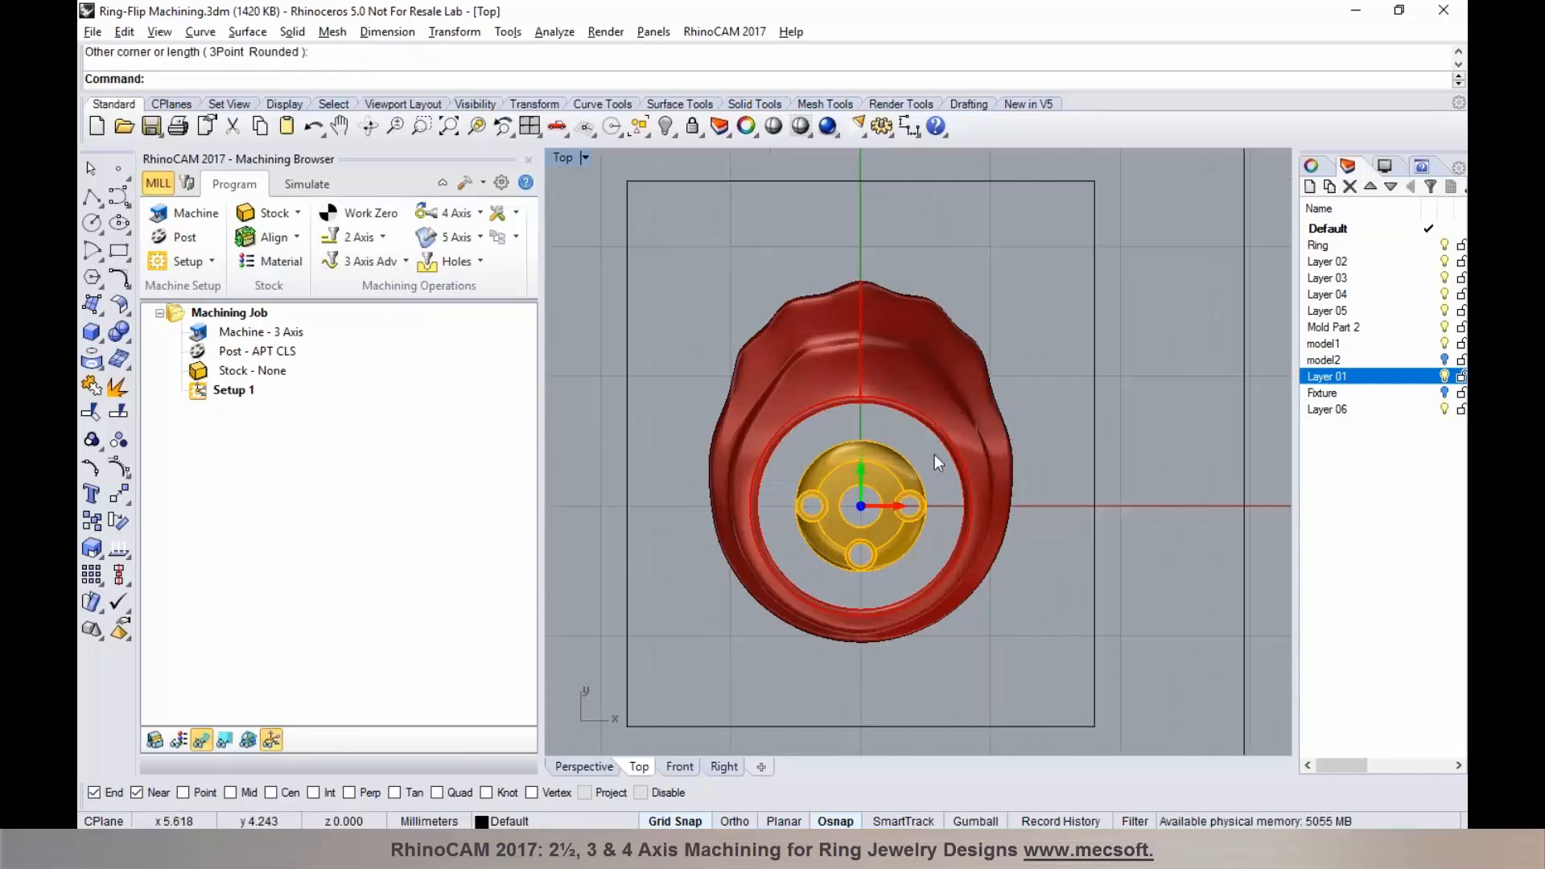
Step: With object snaps disabled, draw a narrow rectangle centred on the X axis, from the disc's edge across the ring past the inner boundary
click(118, 253)
scroll(659, 463, up, 1)
click(670, 795)
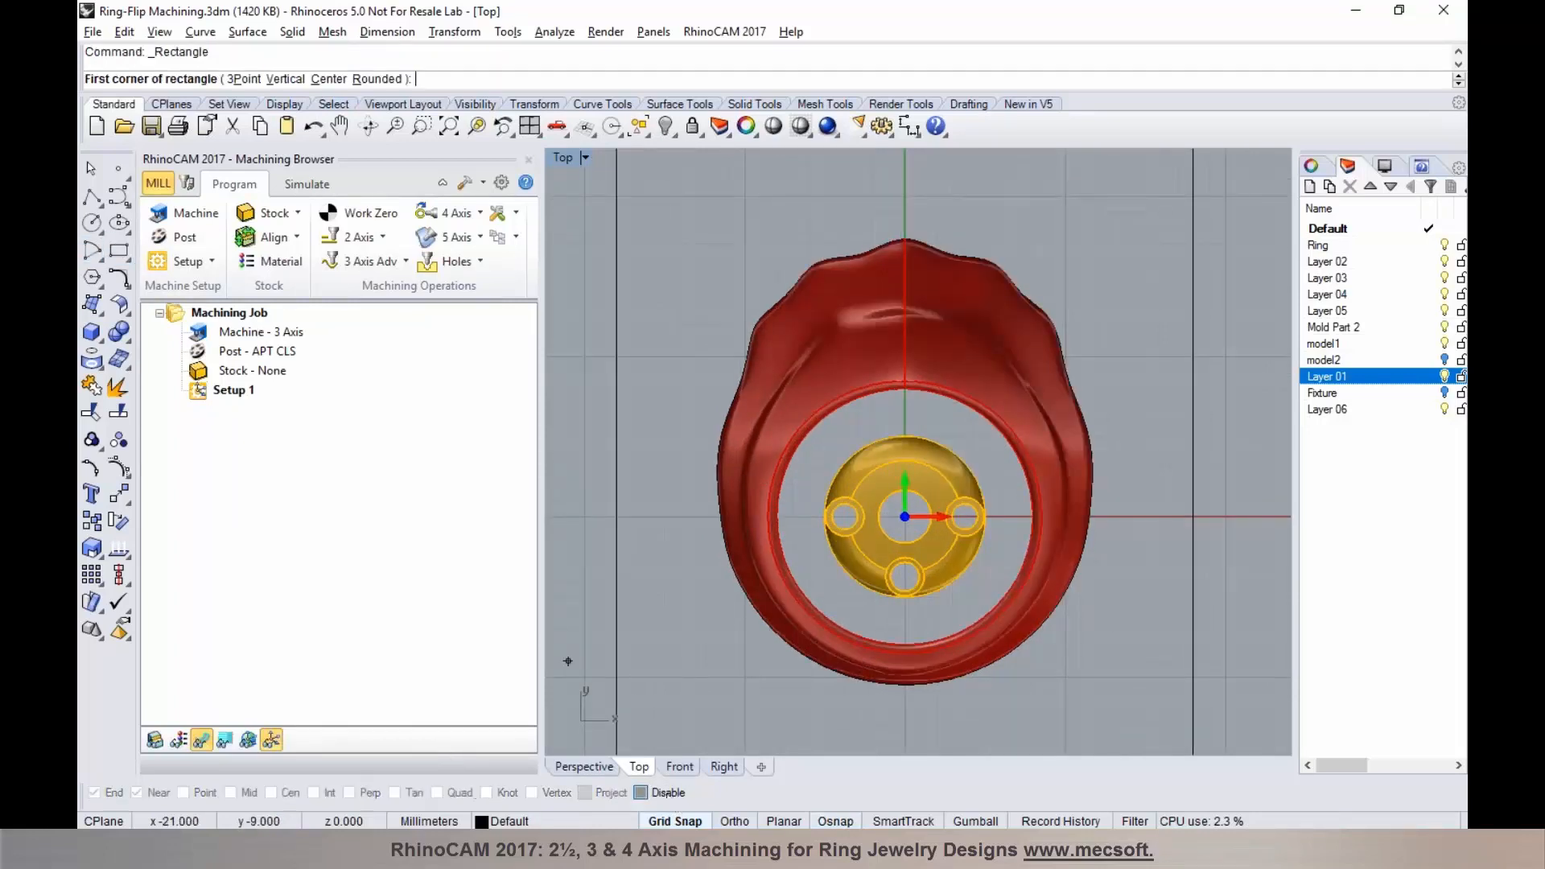
click(985, 500)
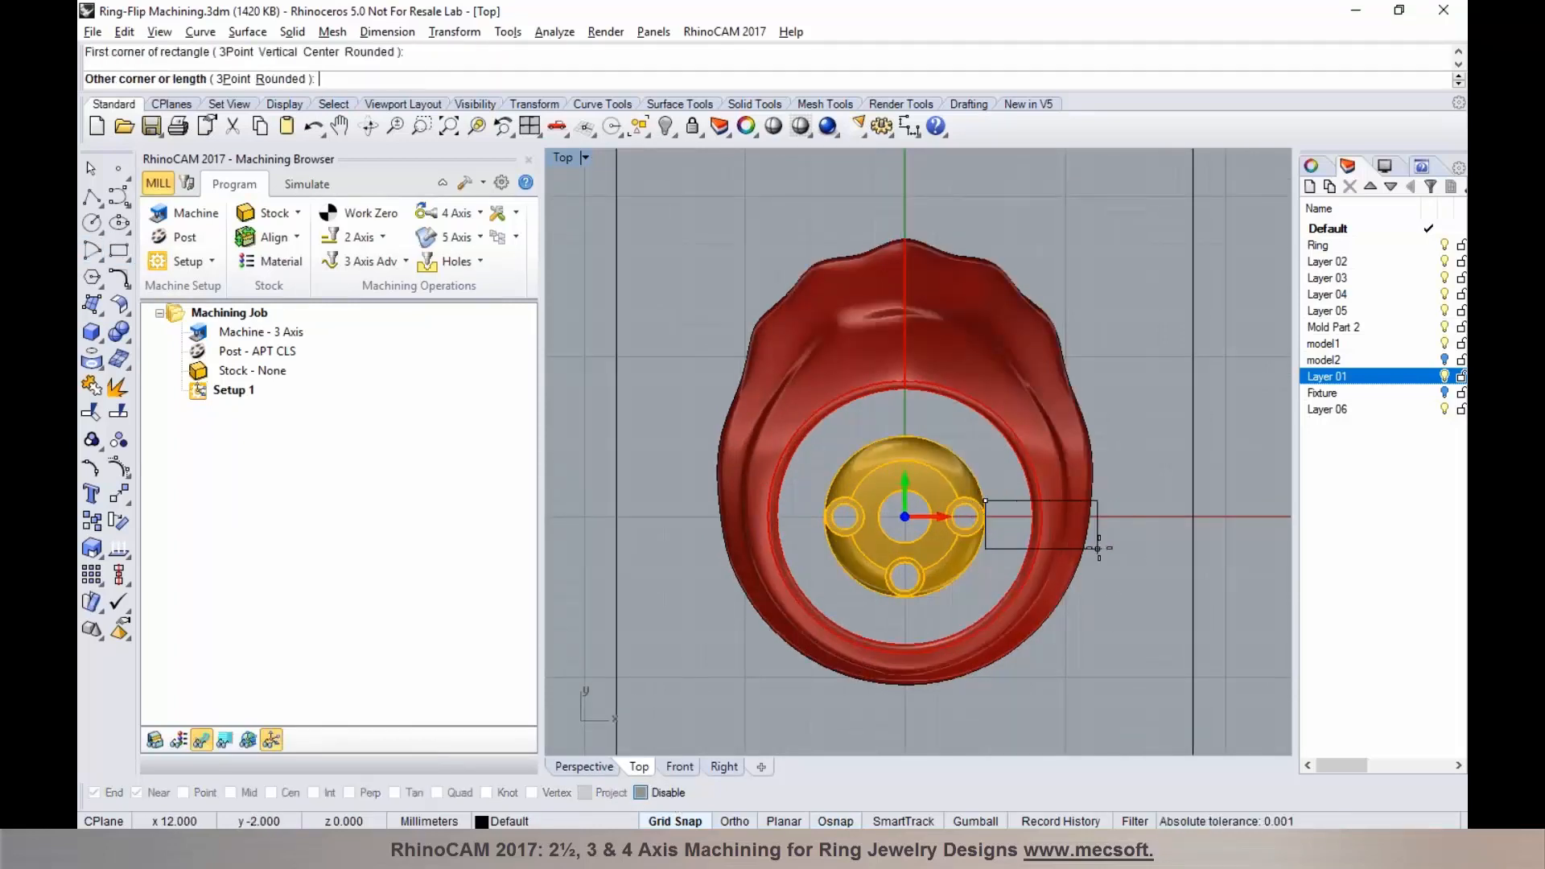
scroll(995, 512, down, 2)
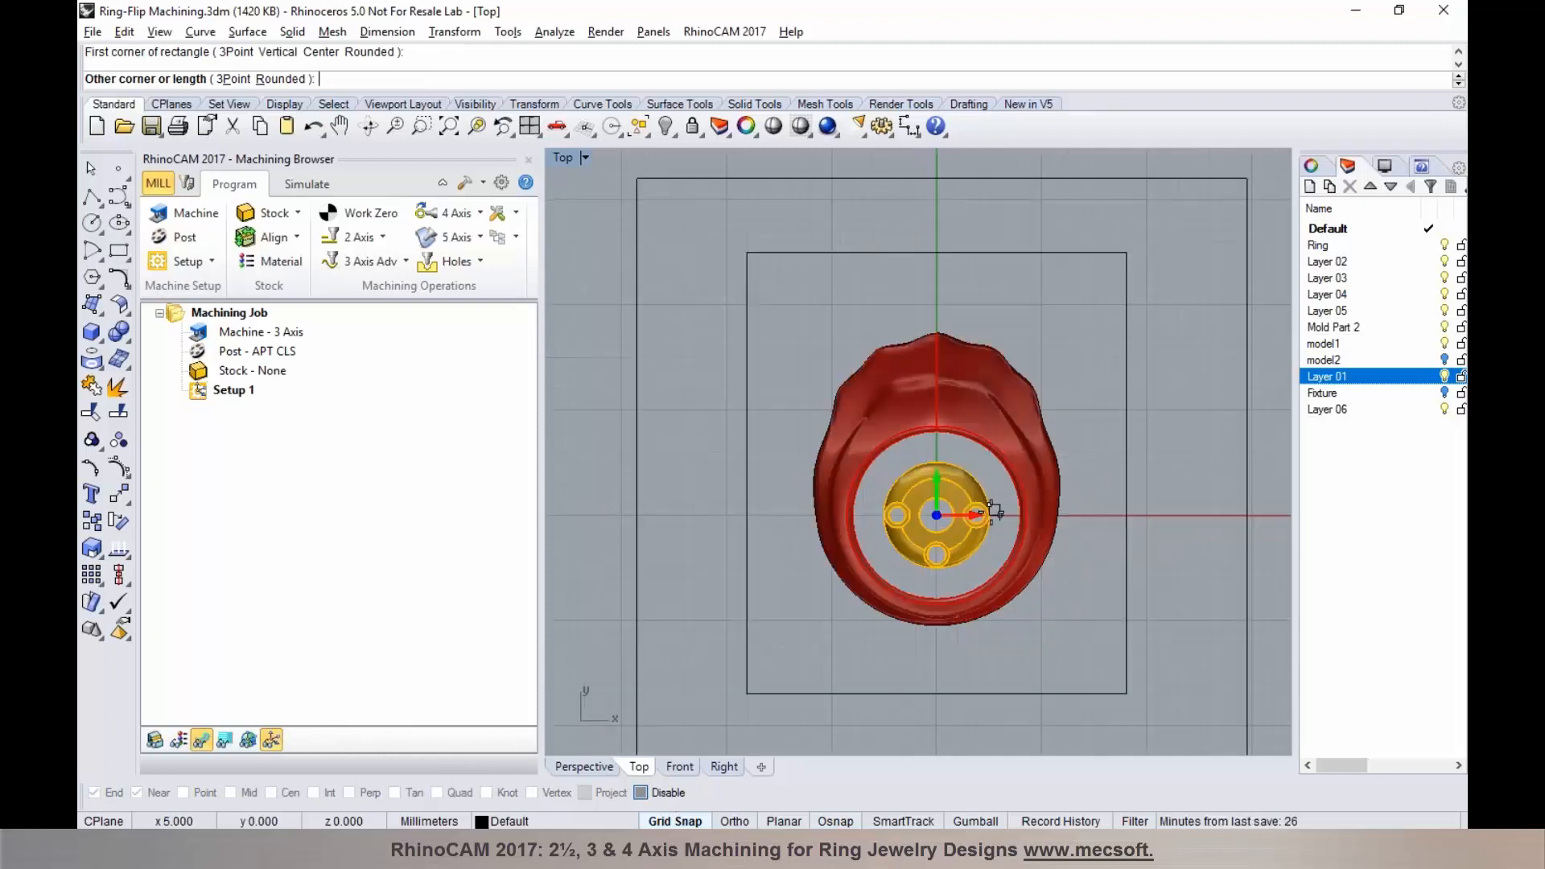
scroll(995, 512, down, 1)
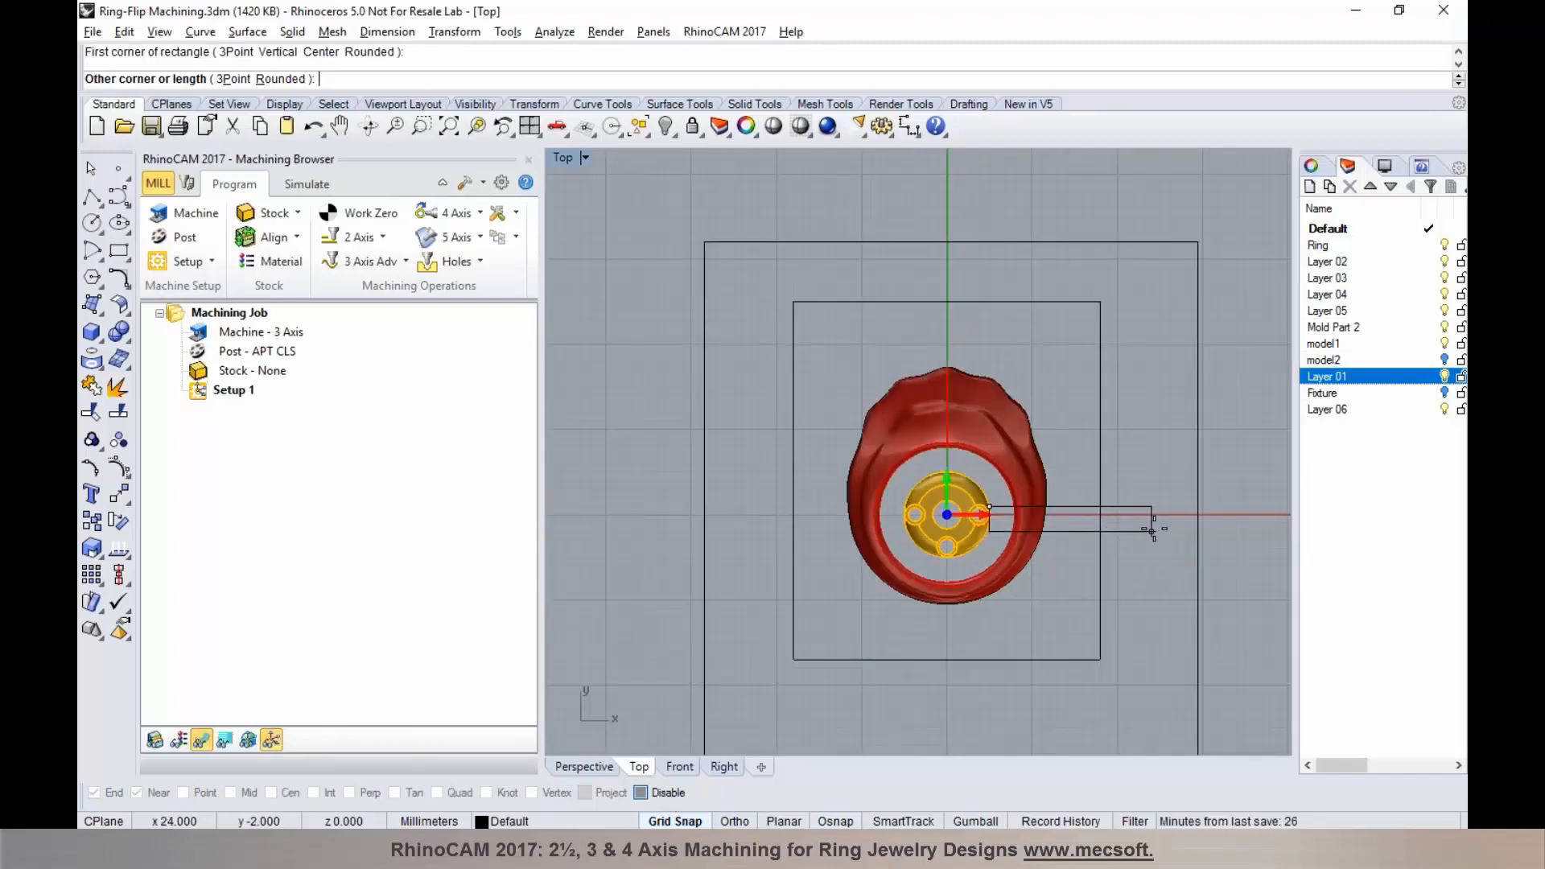
click(1150, 524)
Step: Create a polar array of the narrow rectangle about the origin with 4 items over a 360° fill angle
click(1147, 524)
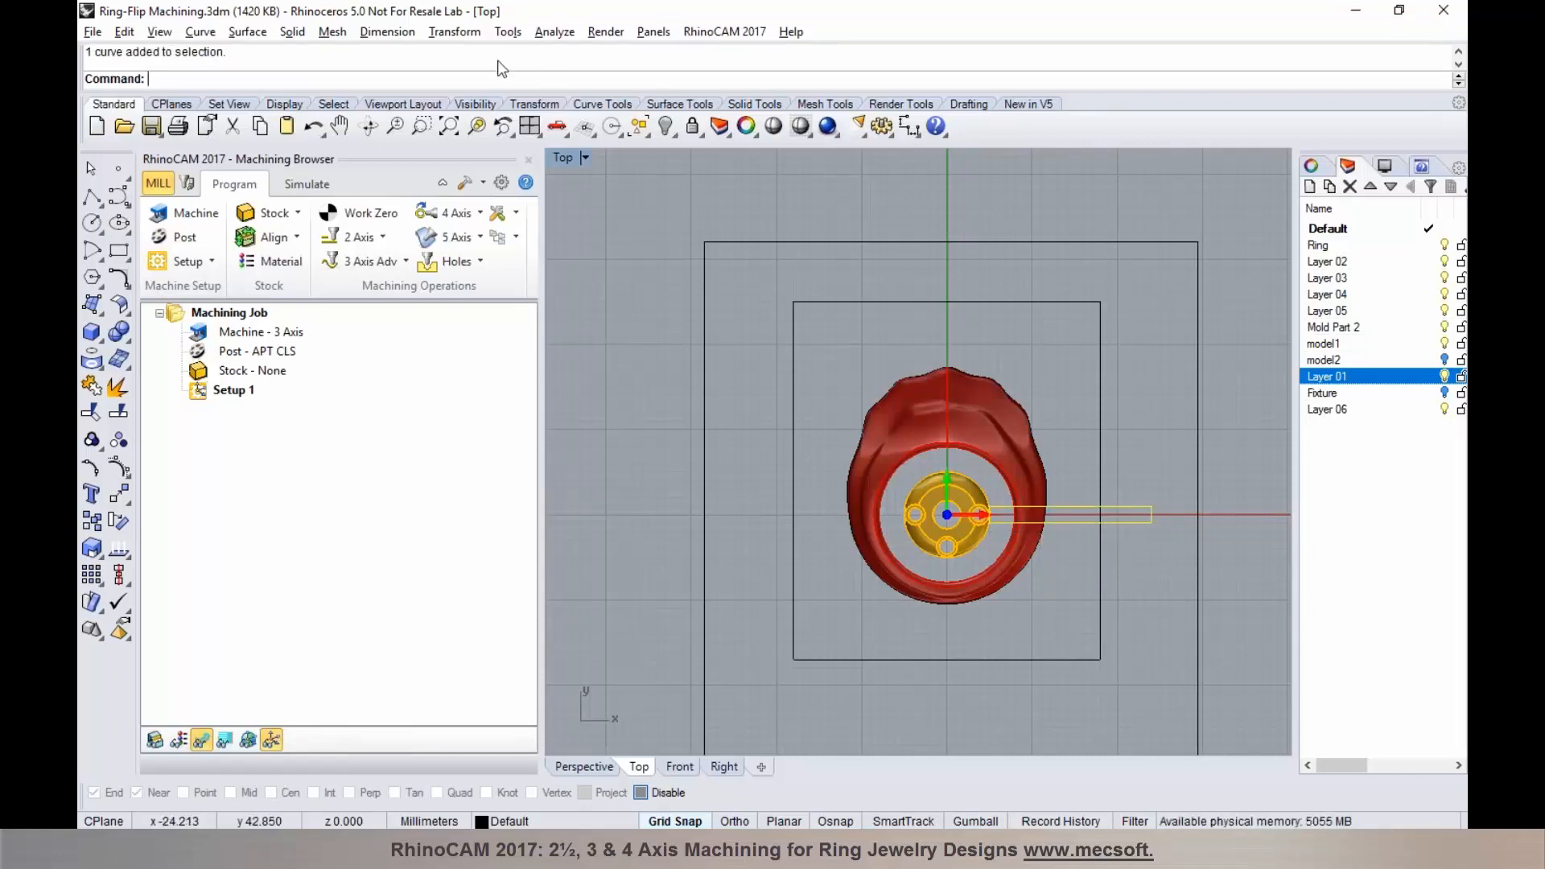
click(456, 39)
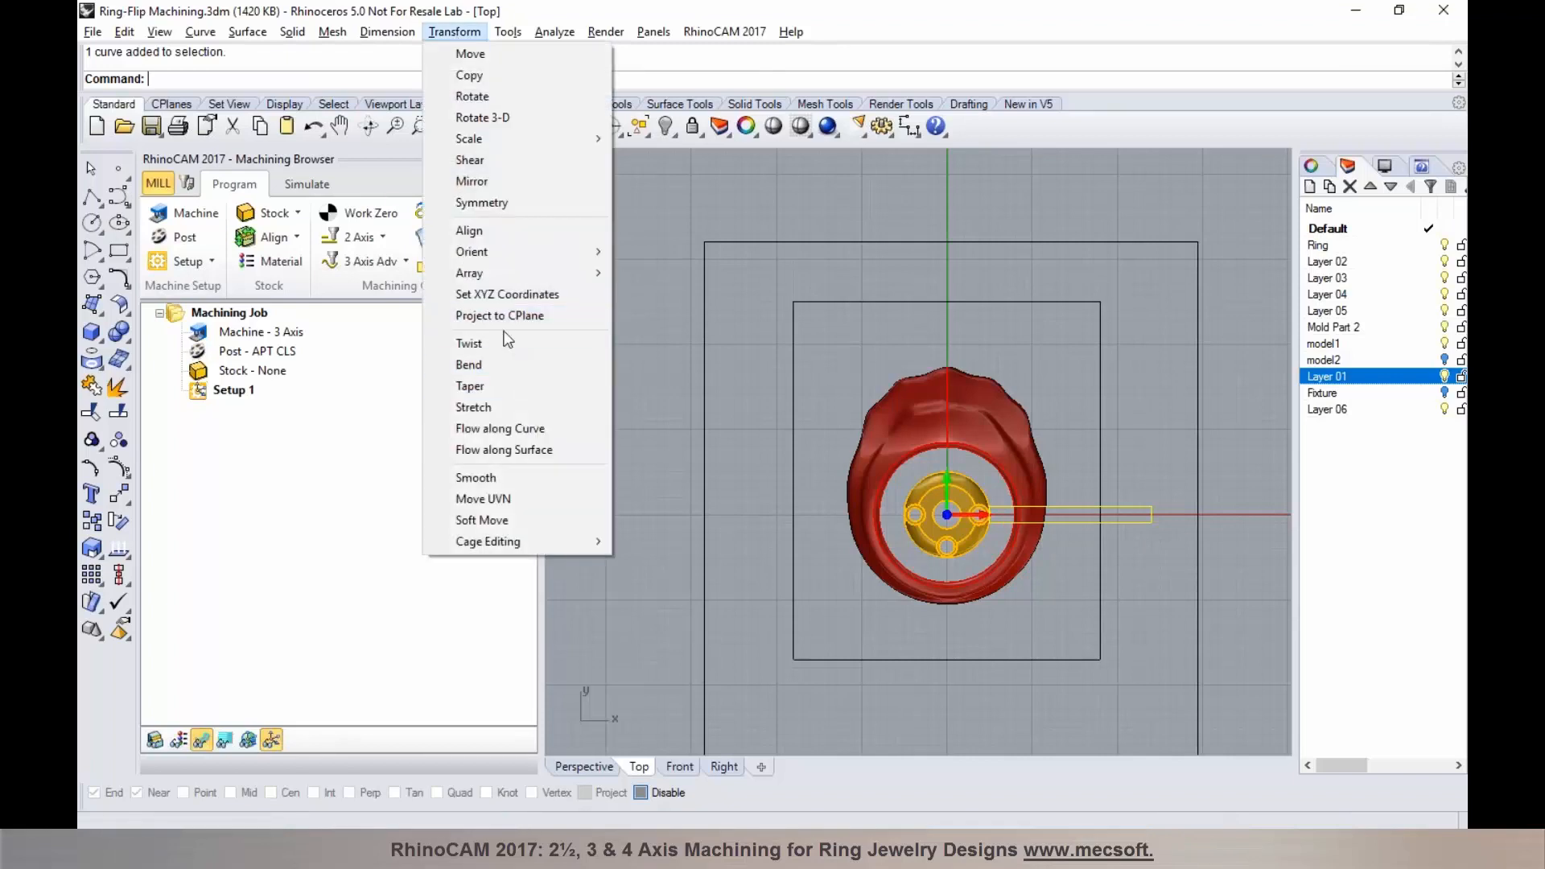
mouse_move(545, 275)
click(654, 295)
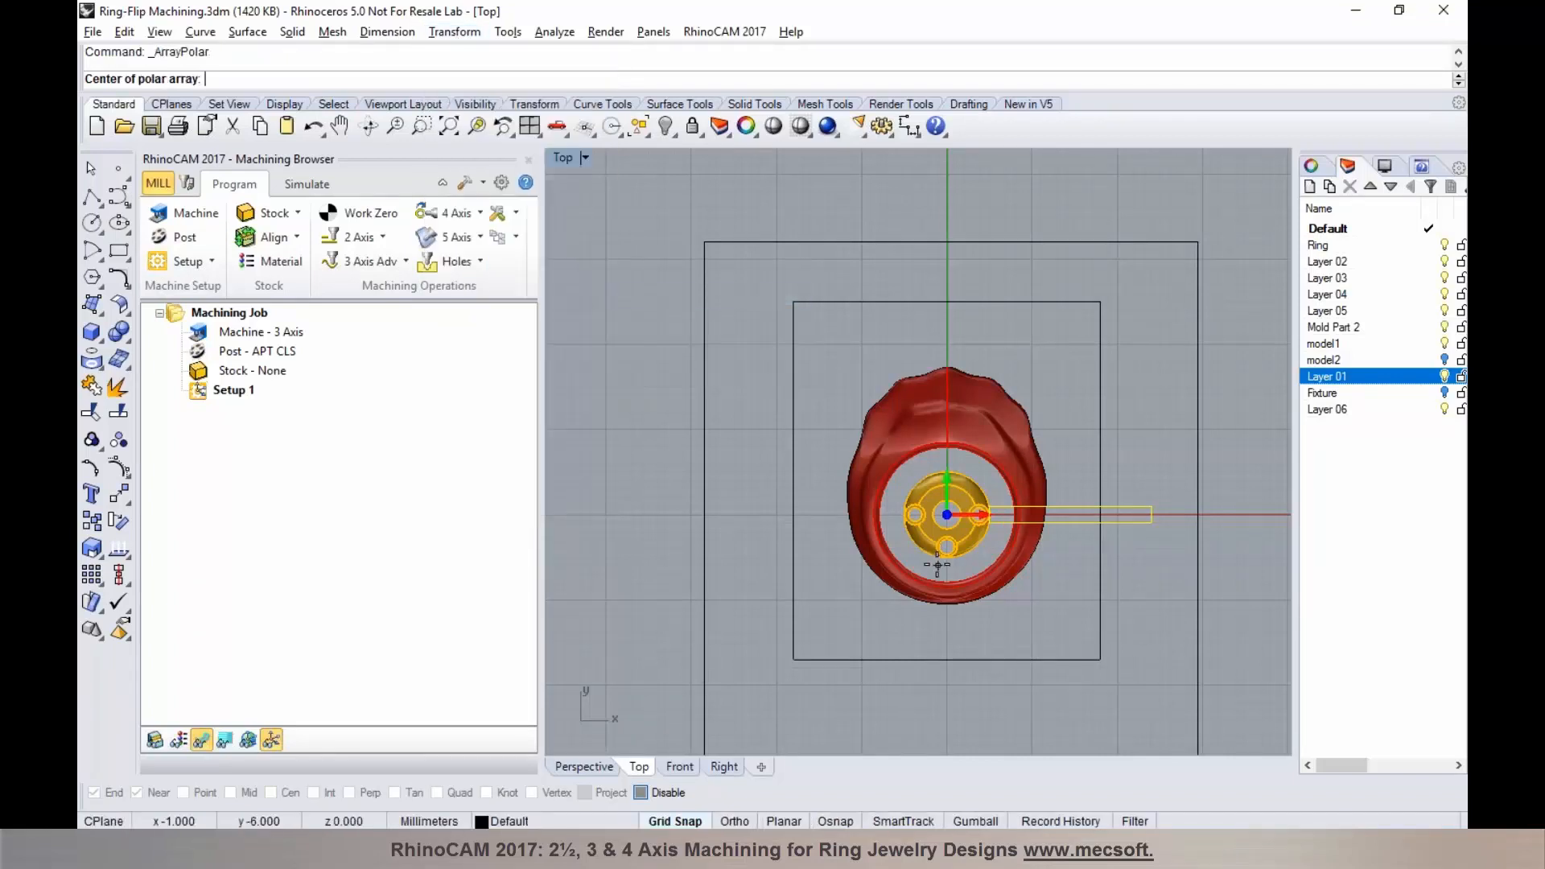
text(0)
key(Return)
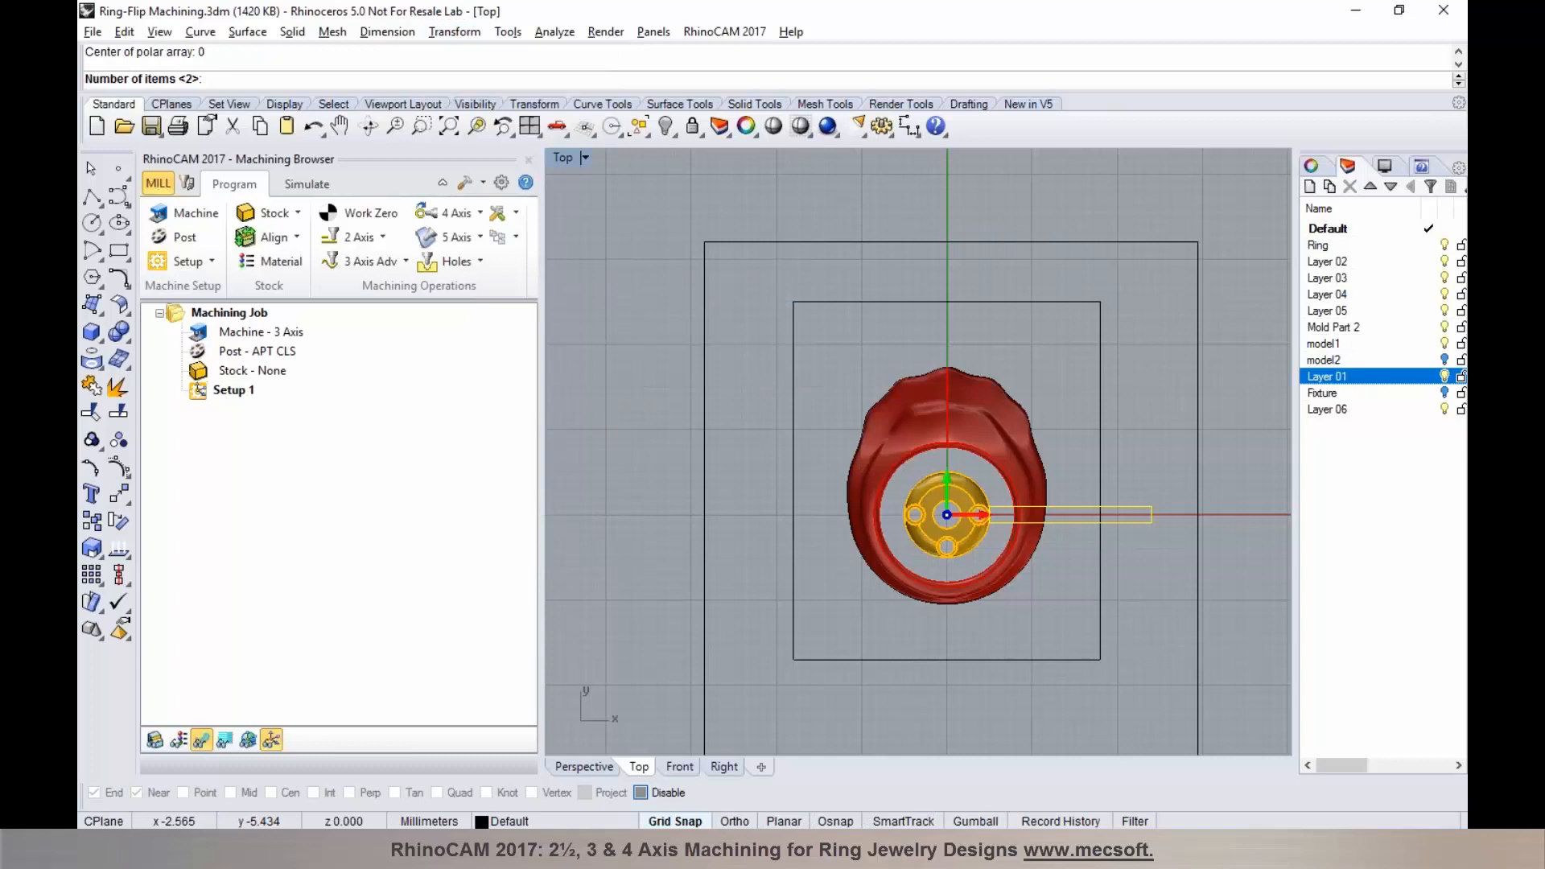
text(4)
key(Return)
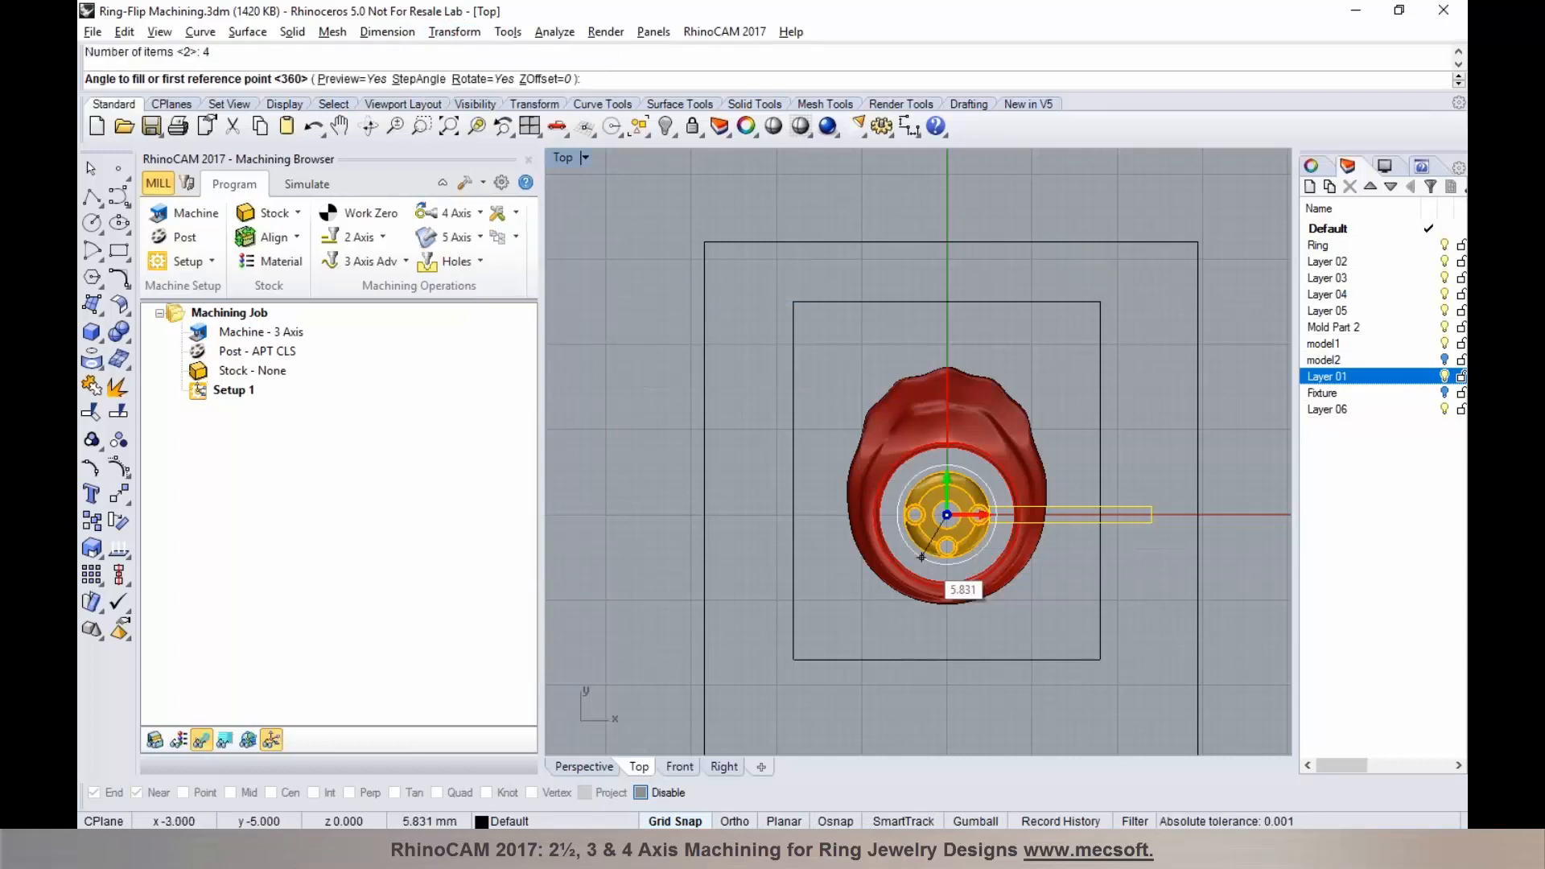
key(Return)
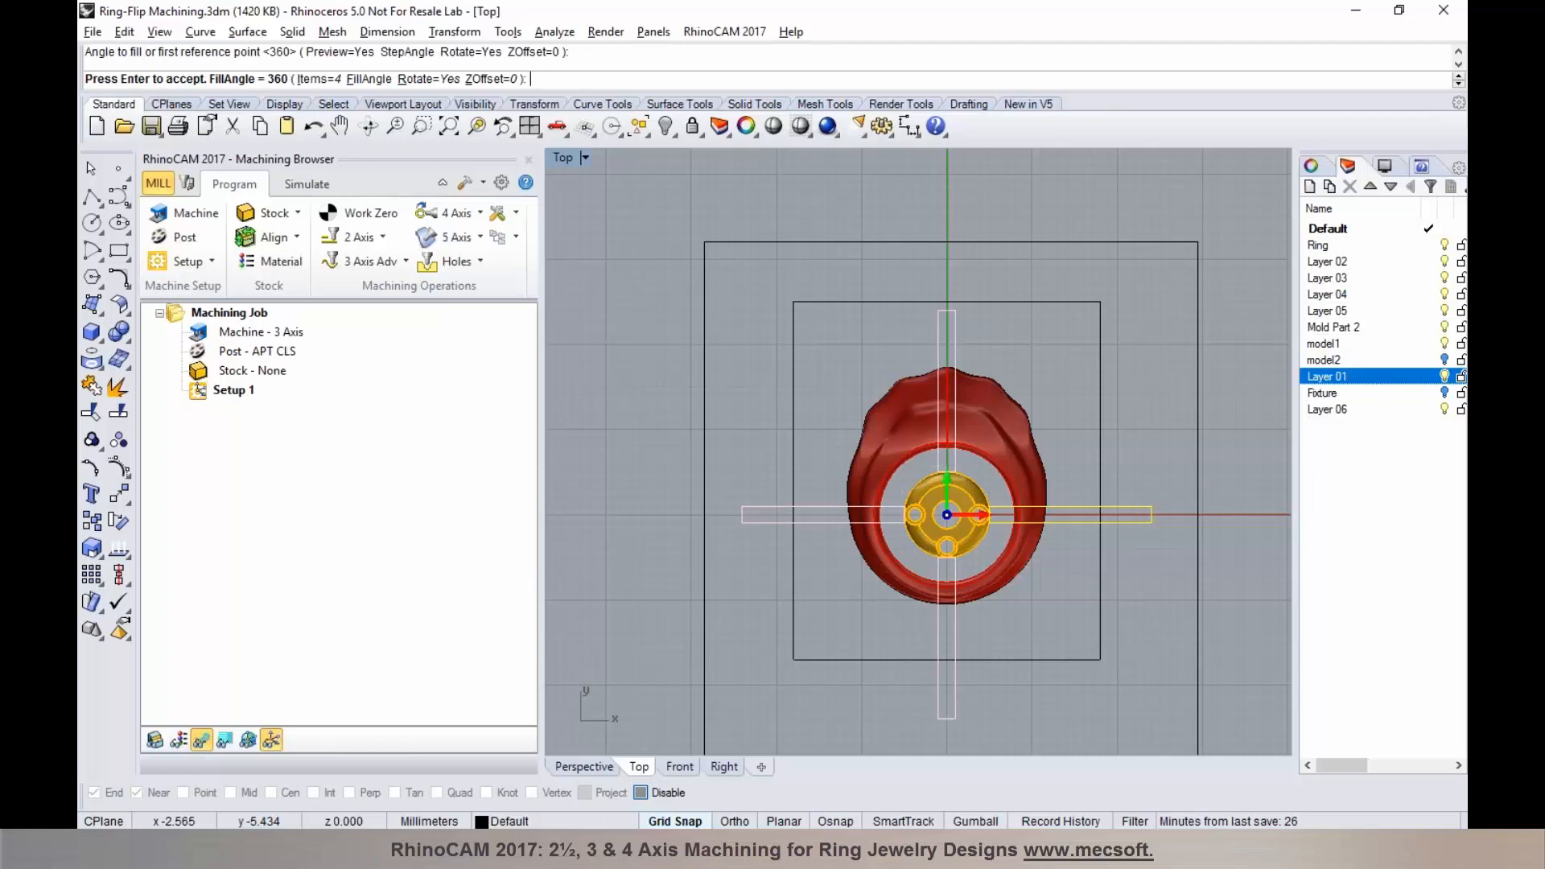
key(Return)
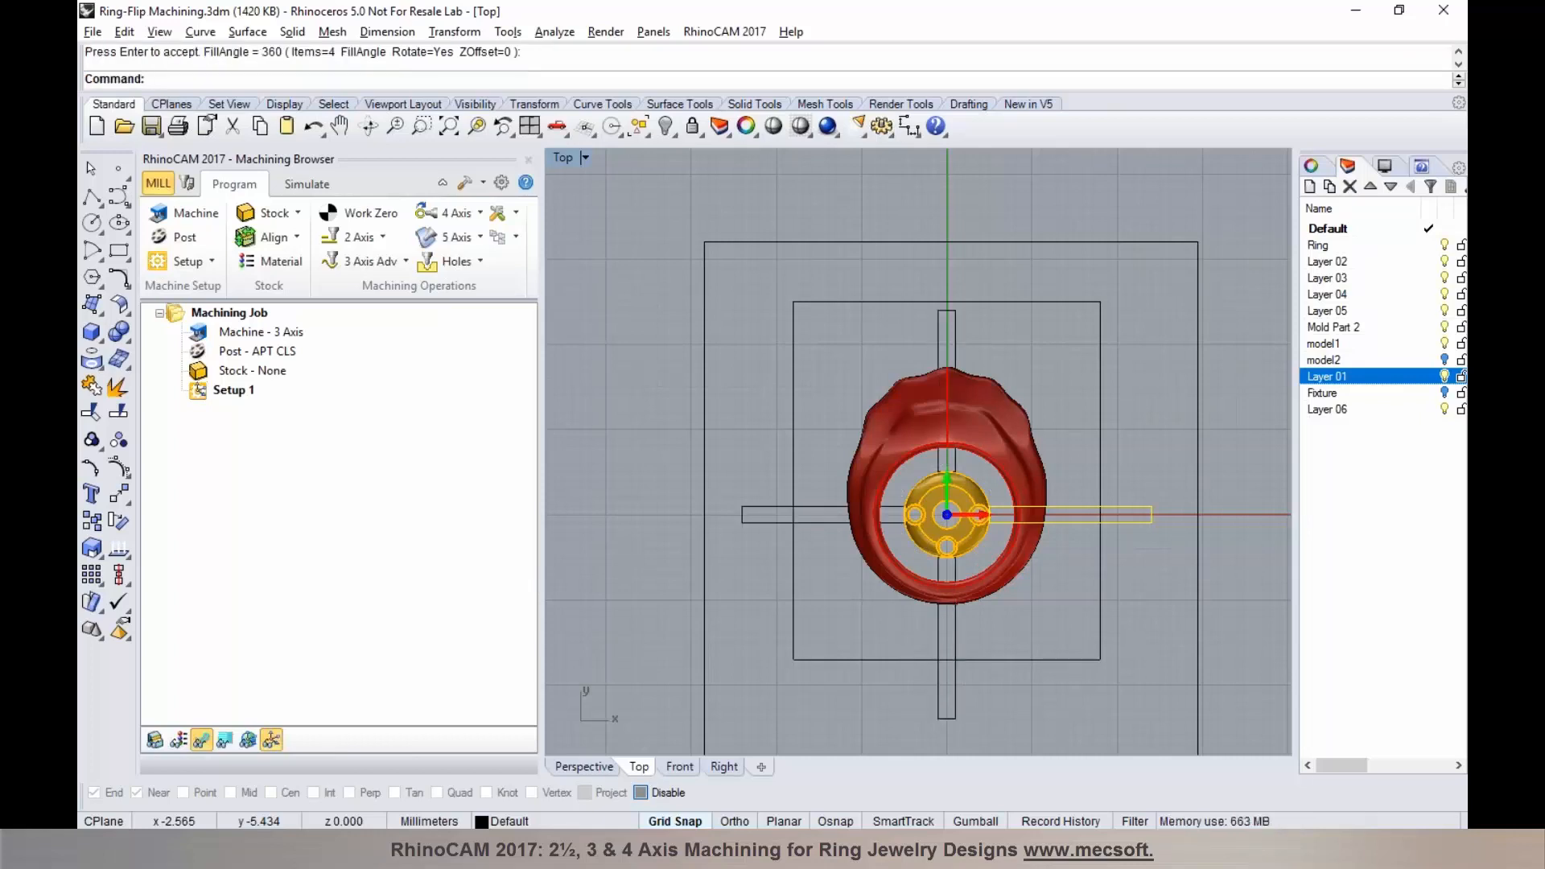
Step: Enable the Gumball and stretch the narrow rectangle above the ring outward along Y until it extends past the inner boundary rectangle
click(958, 337)
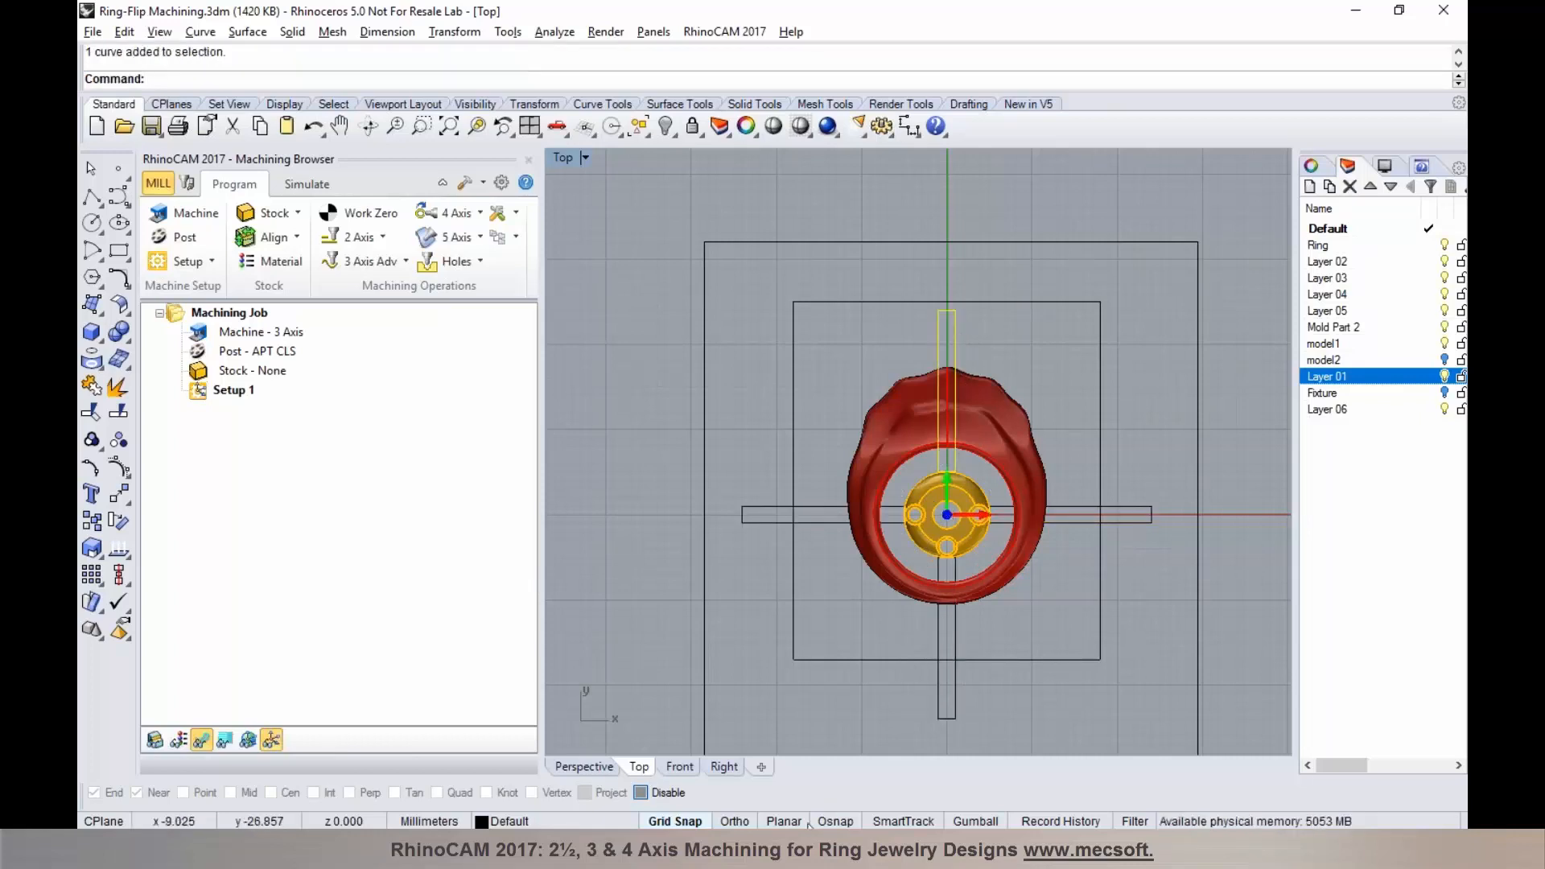
click(971, 821)
drag(950, 324, 947, 493)
drag(948, 322, 948, 298)
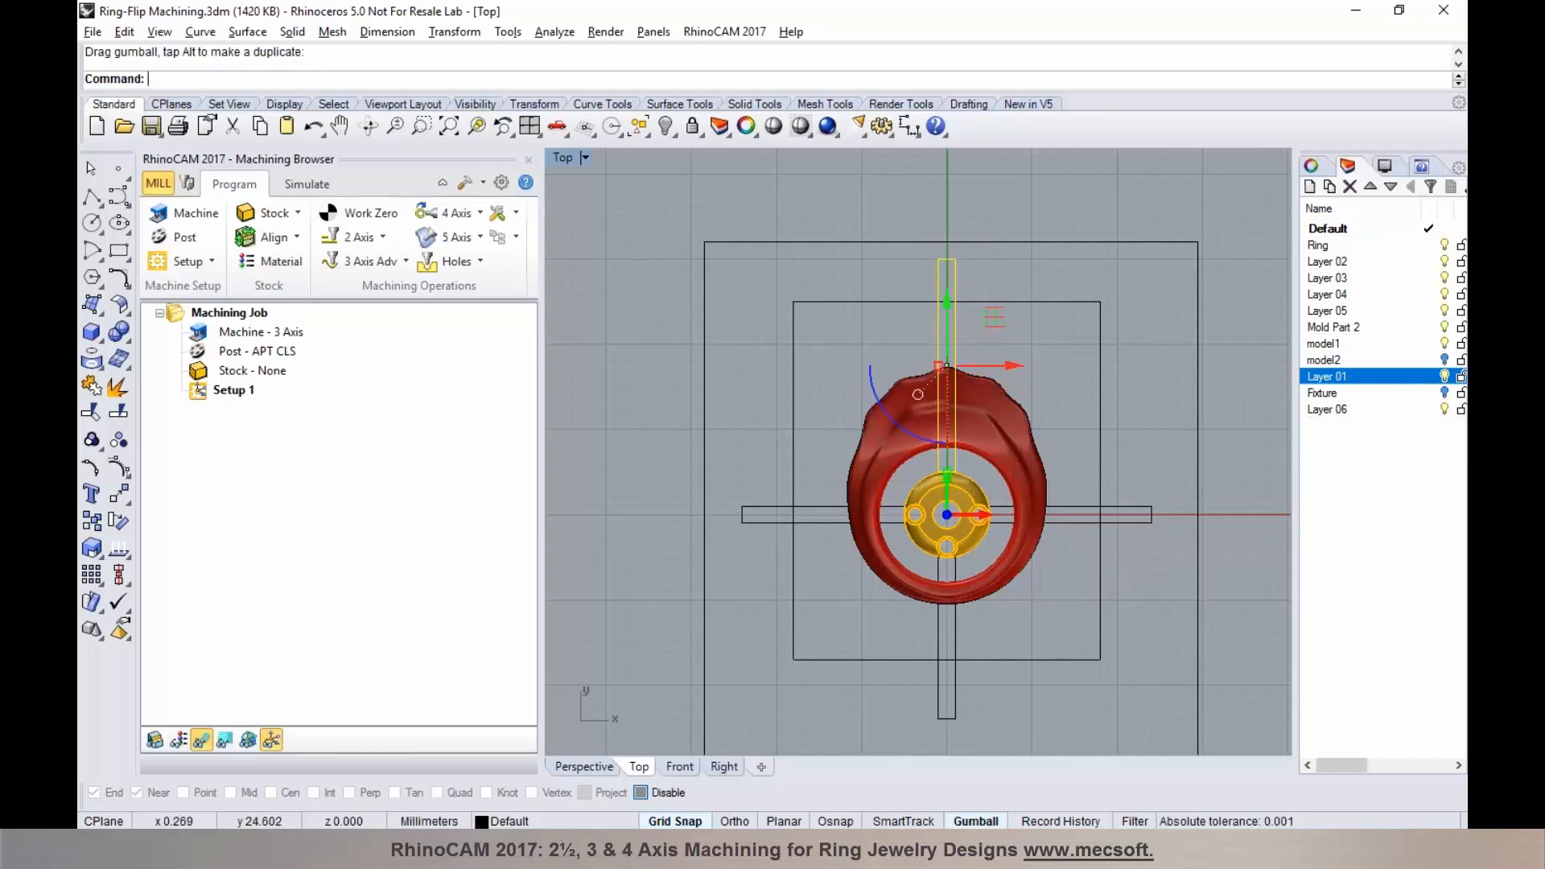
click(1059, 361)
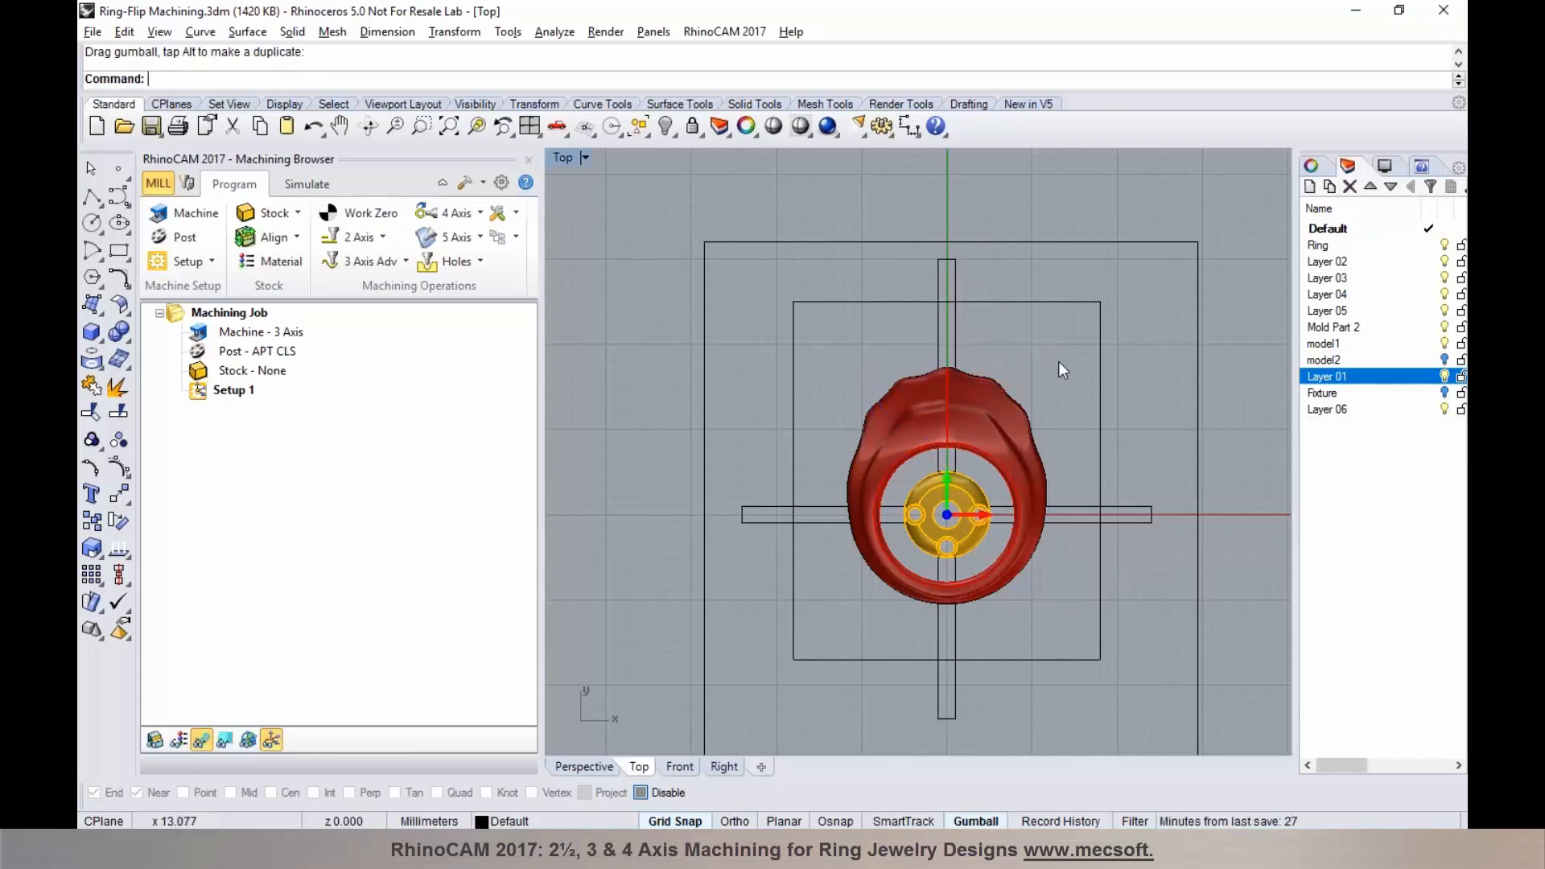
Step: In the Perspective view, extrude the four narrow rectangles straight into solid support bars
click(597, 766)
right_drag(718, 563, 795, 495)
click(791, 488)
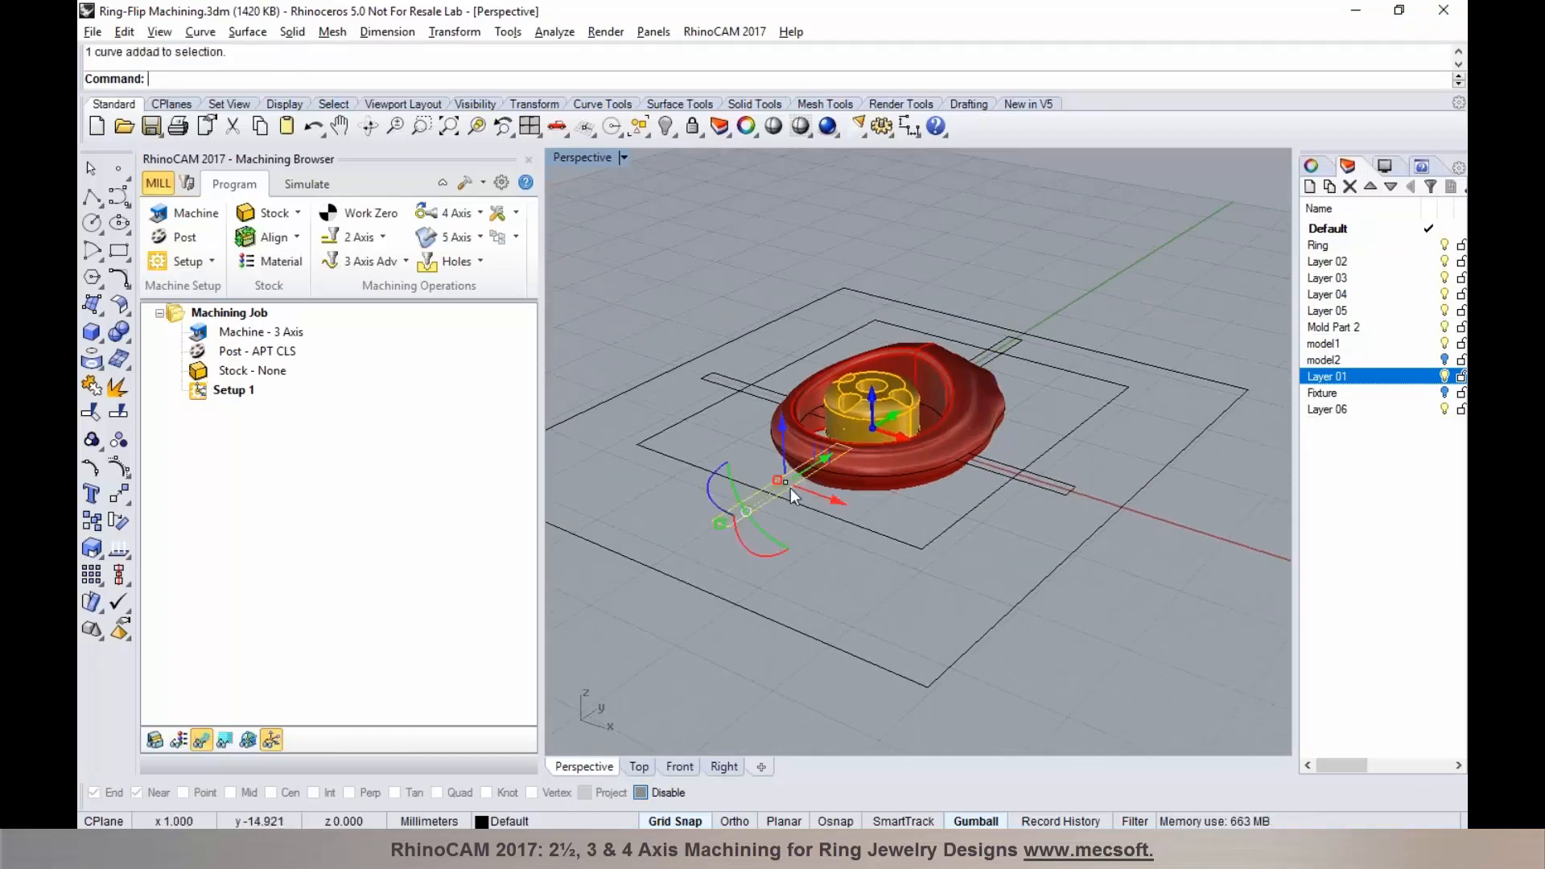
shift+click(763, 398)
shift+click(1009, 344)
shift+click(1060, 474)
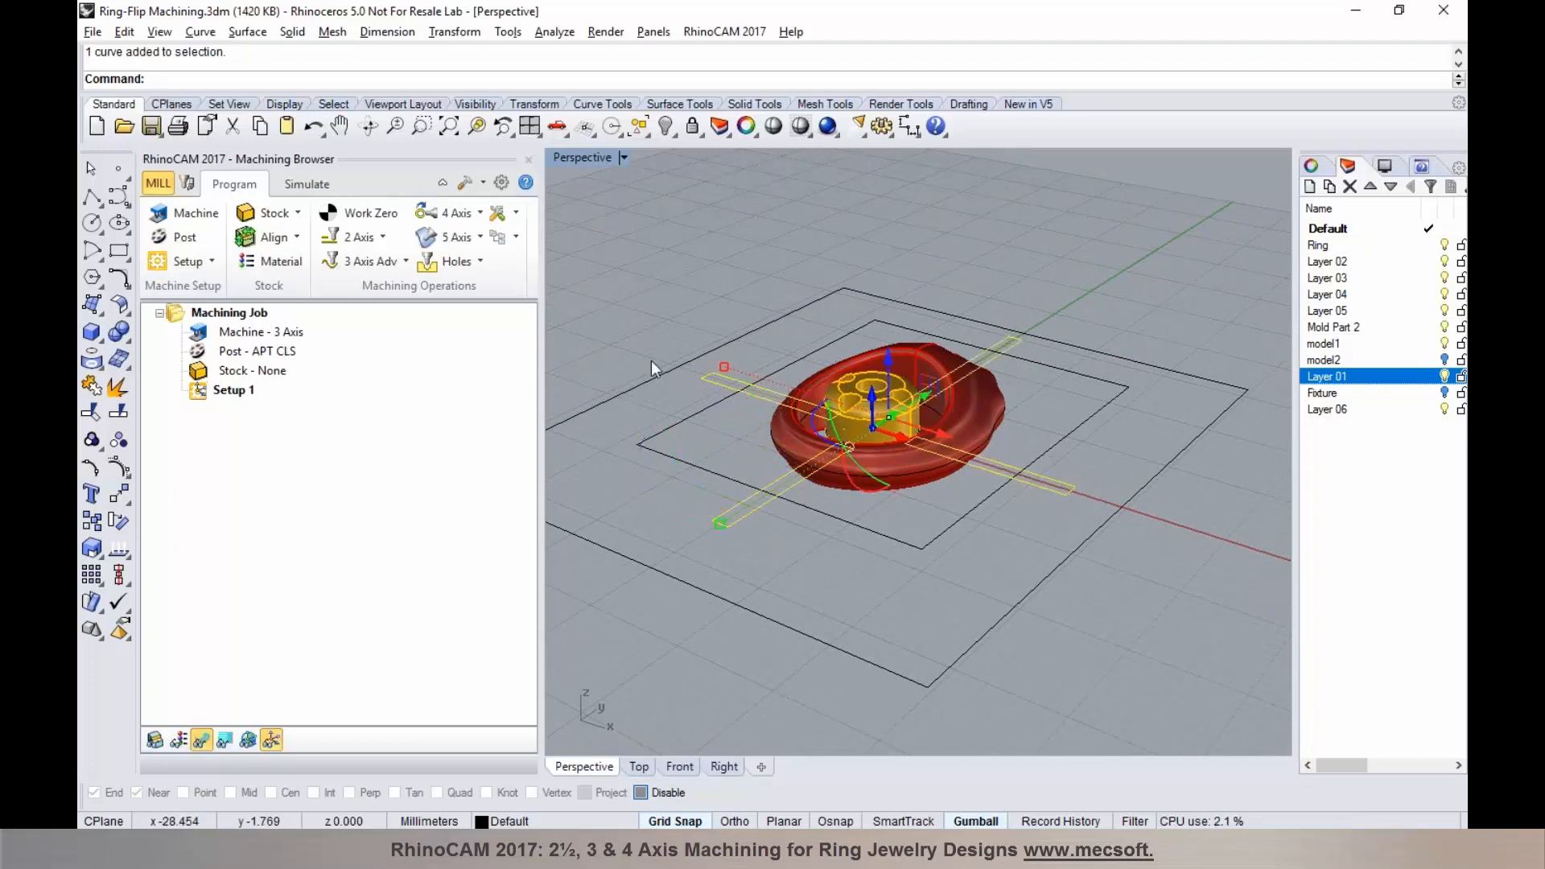
click(291, 34)
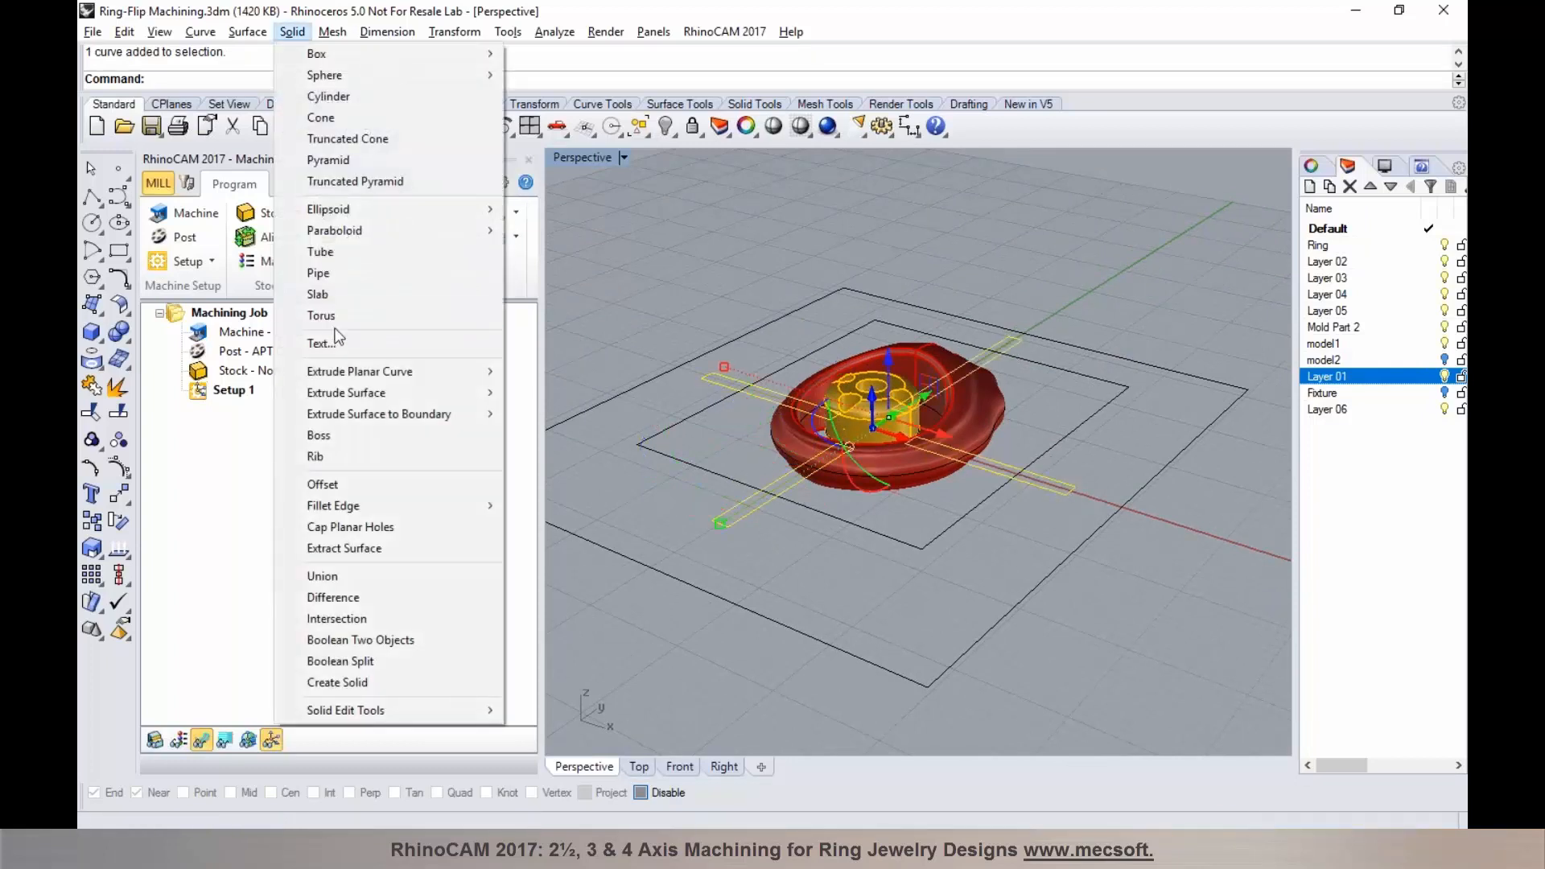
mouse_move(370, 372)
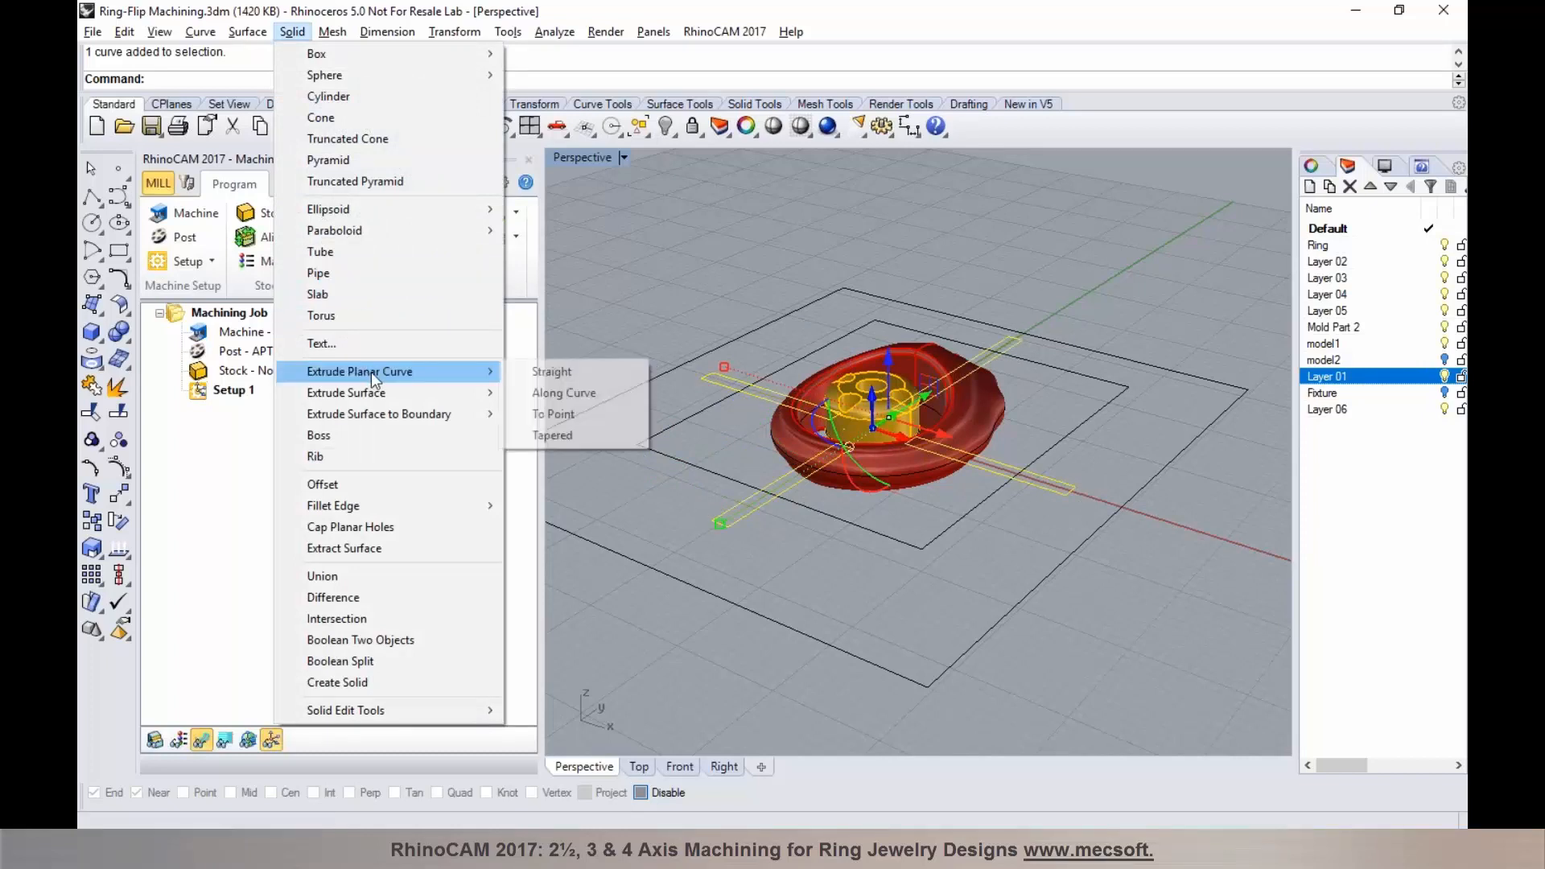
click(541, 371)
scroll(1077, 488, up, 4)
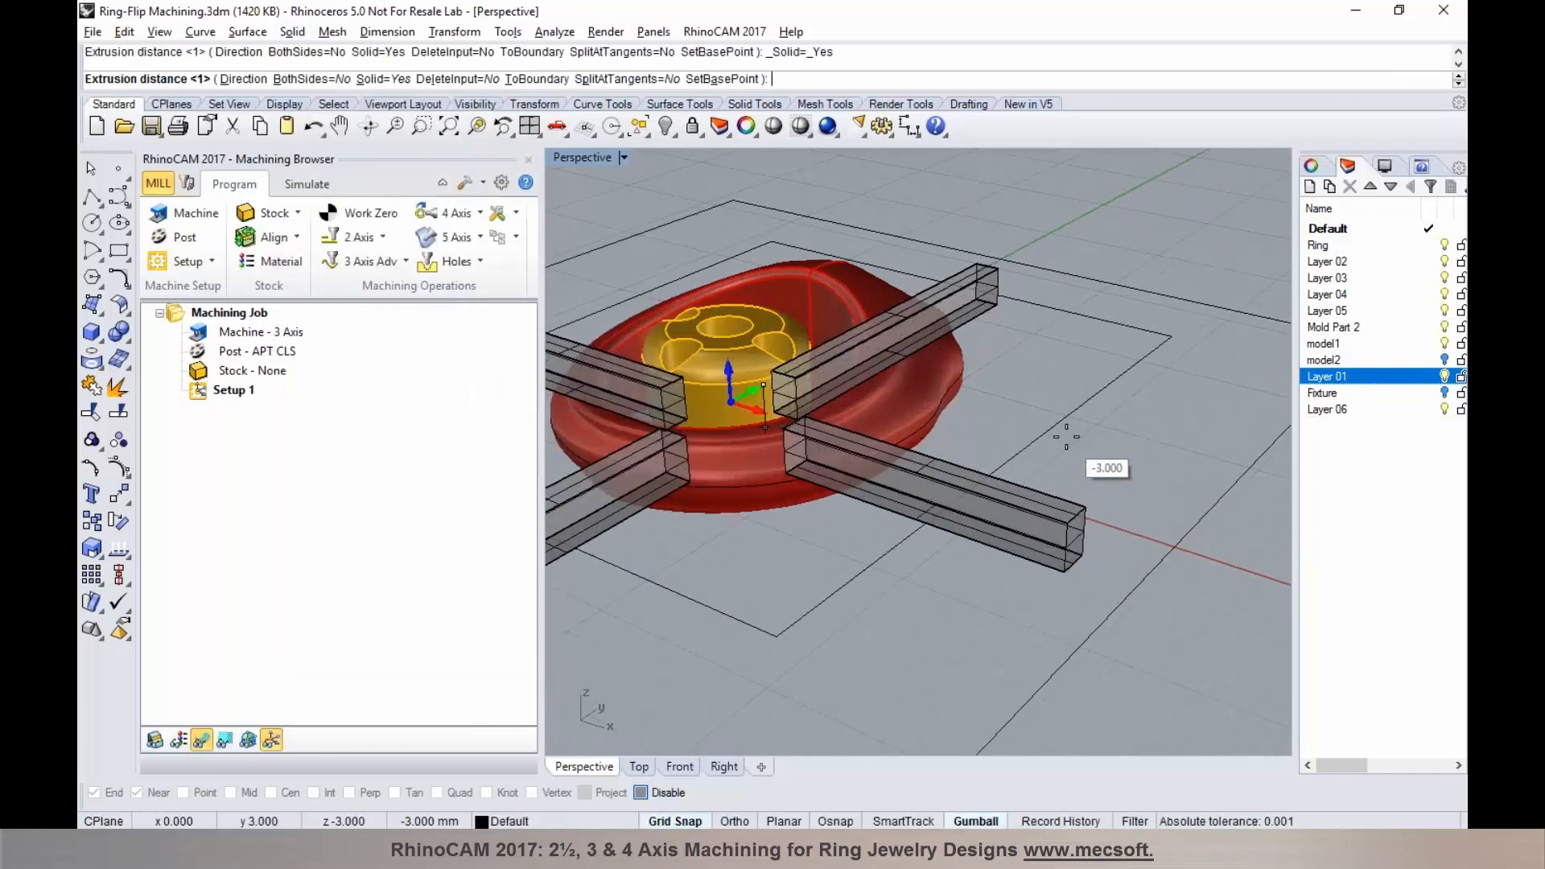
click(1066, 383)
scroll(1127, 488, down, 5)
right_drag(911, 509, 929, 565)
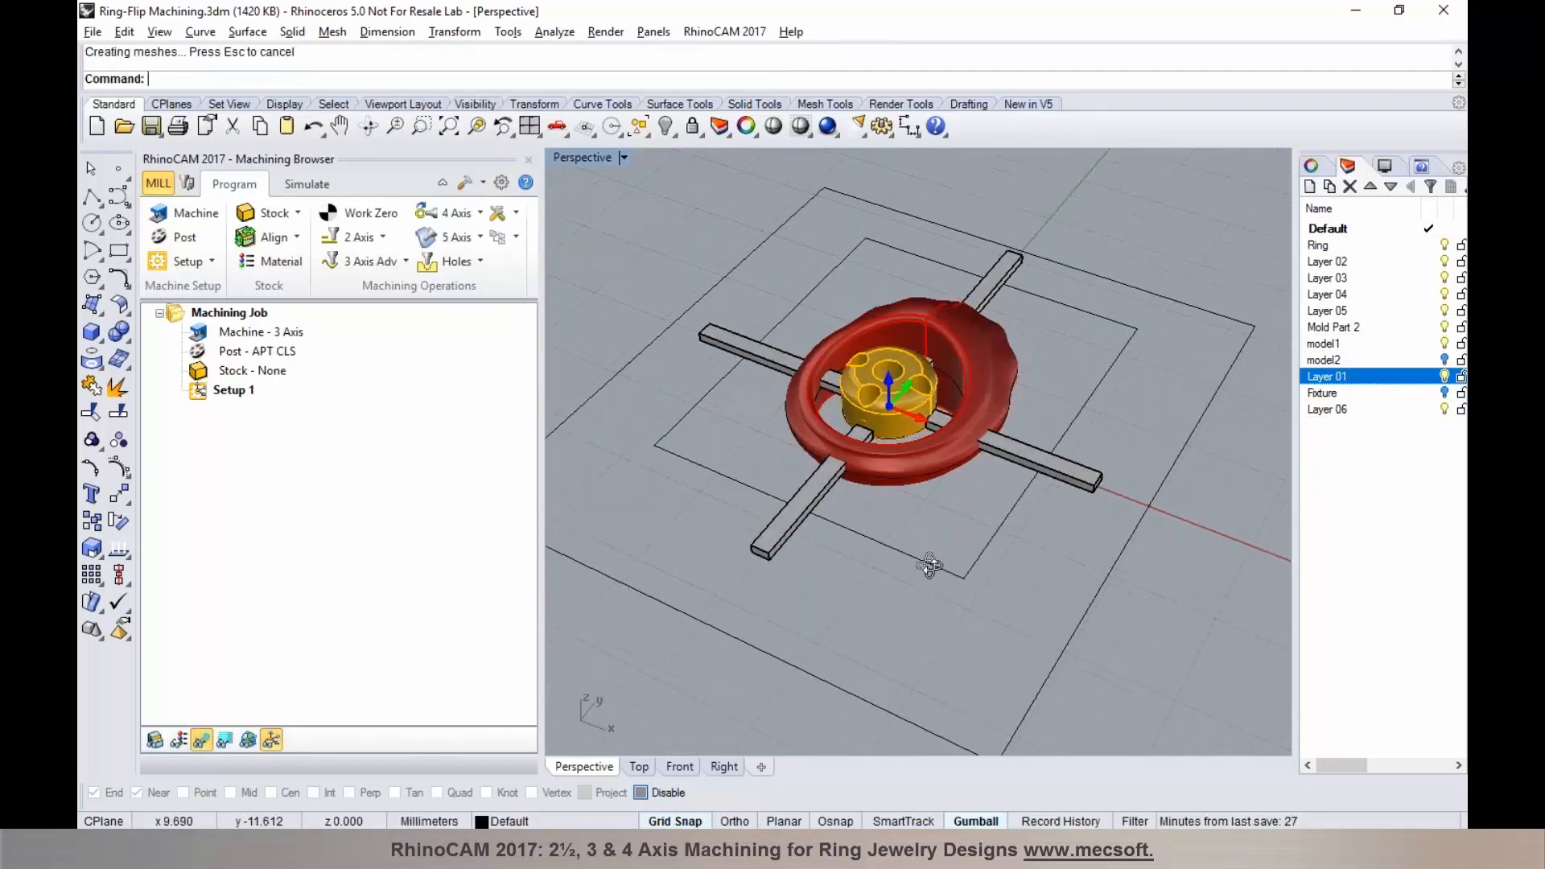
Step: Check the support bars in the Top and Perspective views, and briefly show the Fixture layer to compare them with the fixture frame
click(639, 766)
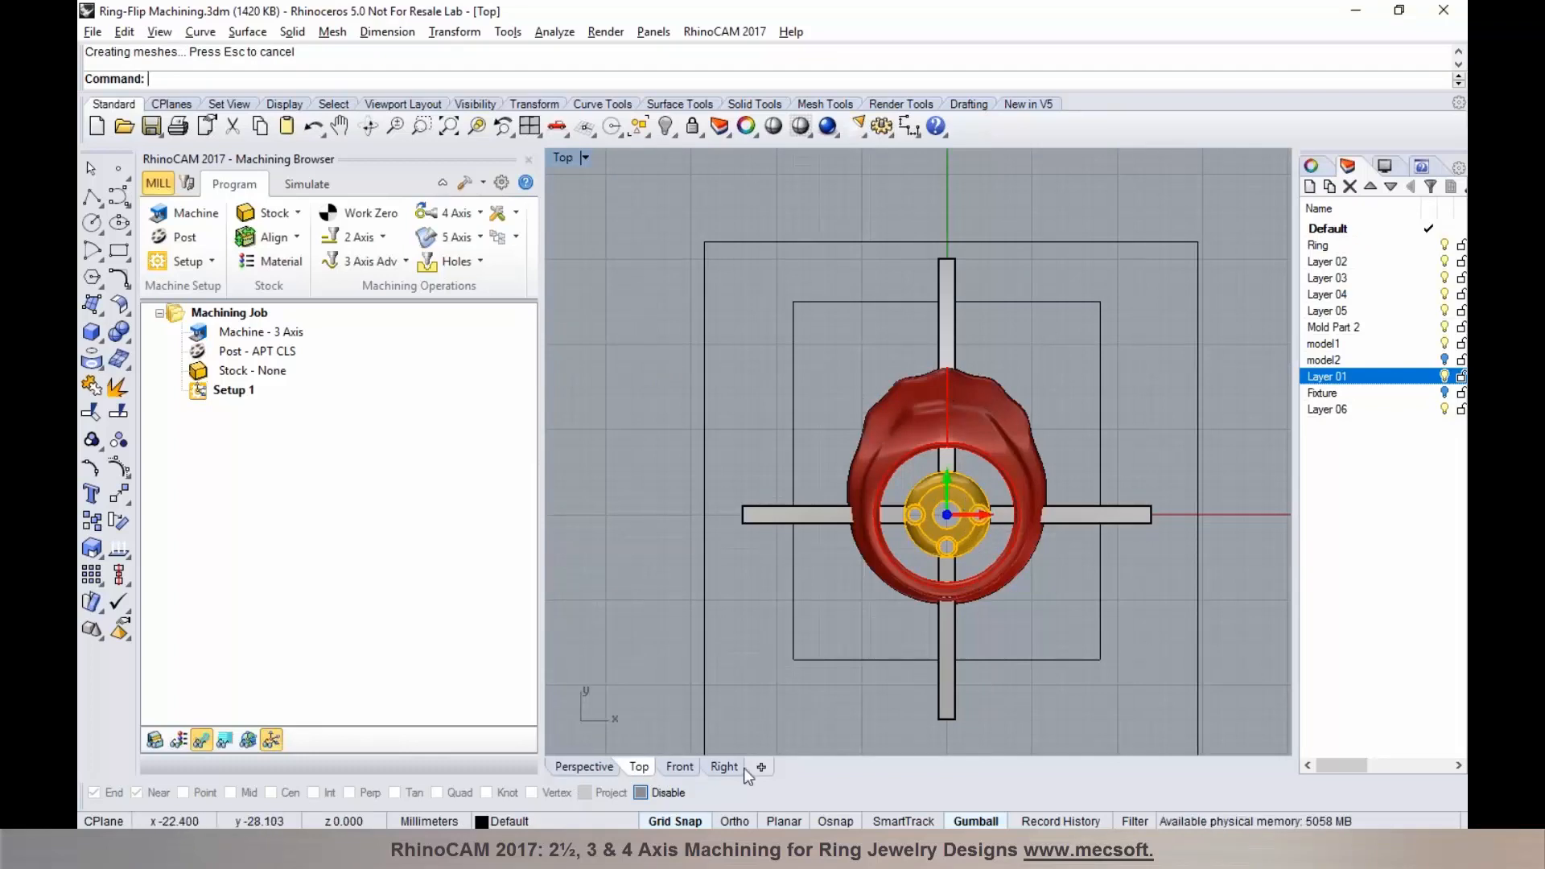
click(582, 766)
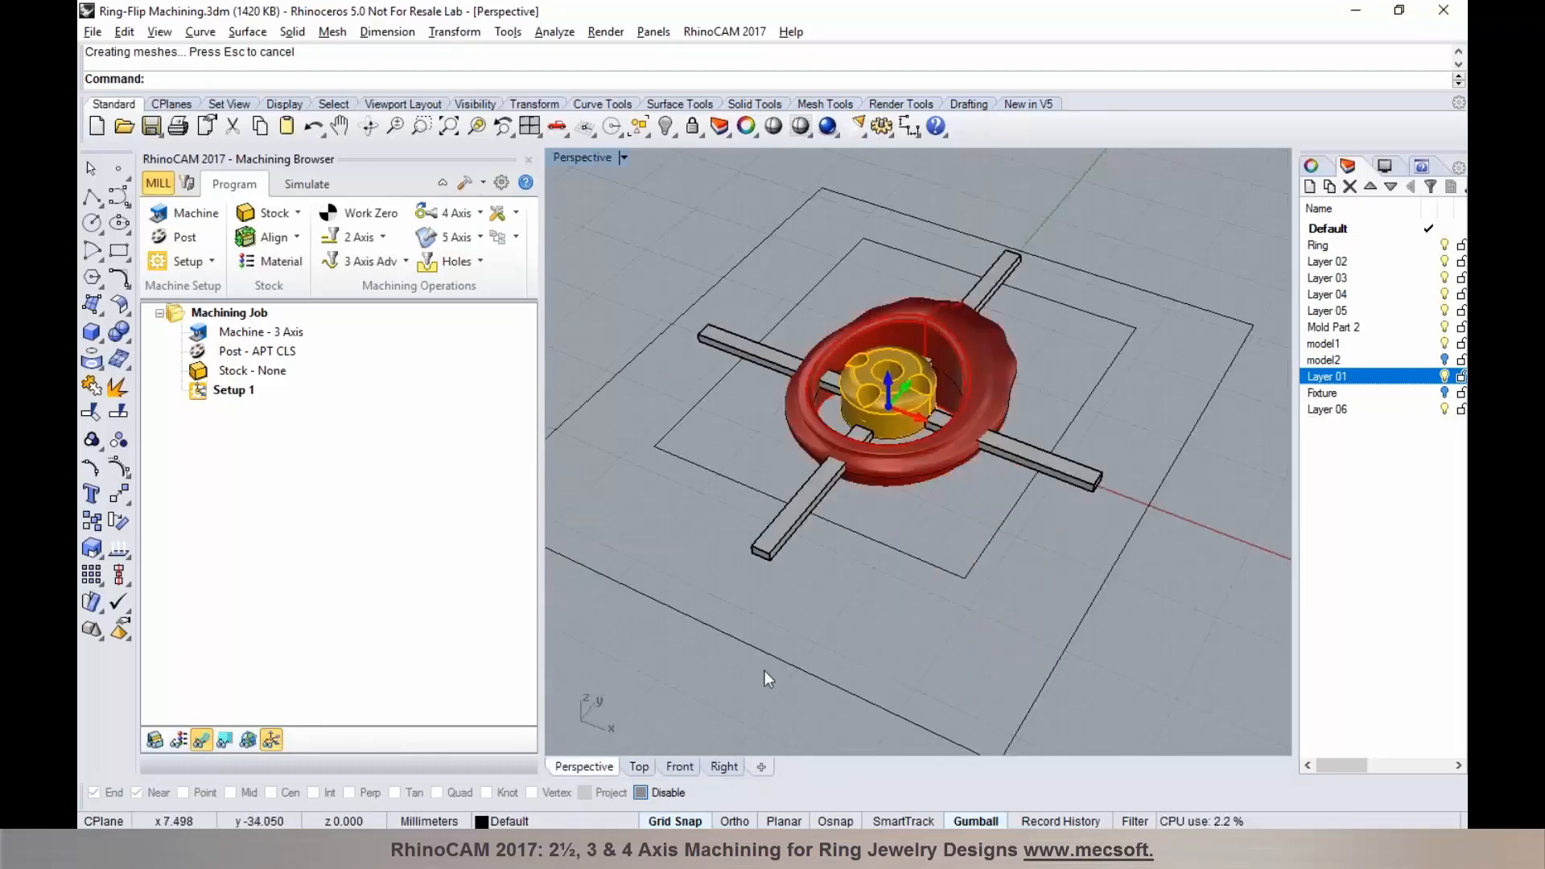
scroll(1131, 587, down, 3)
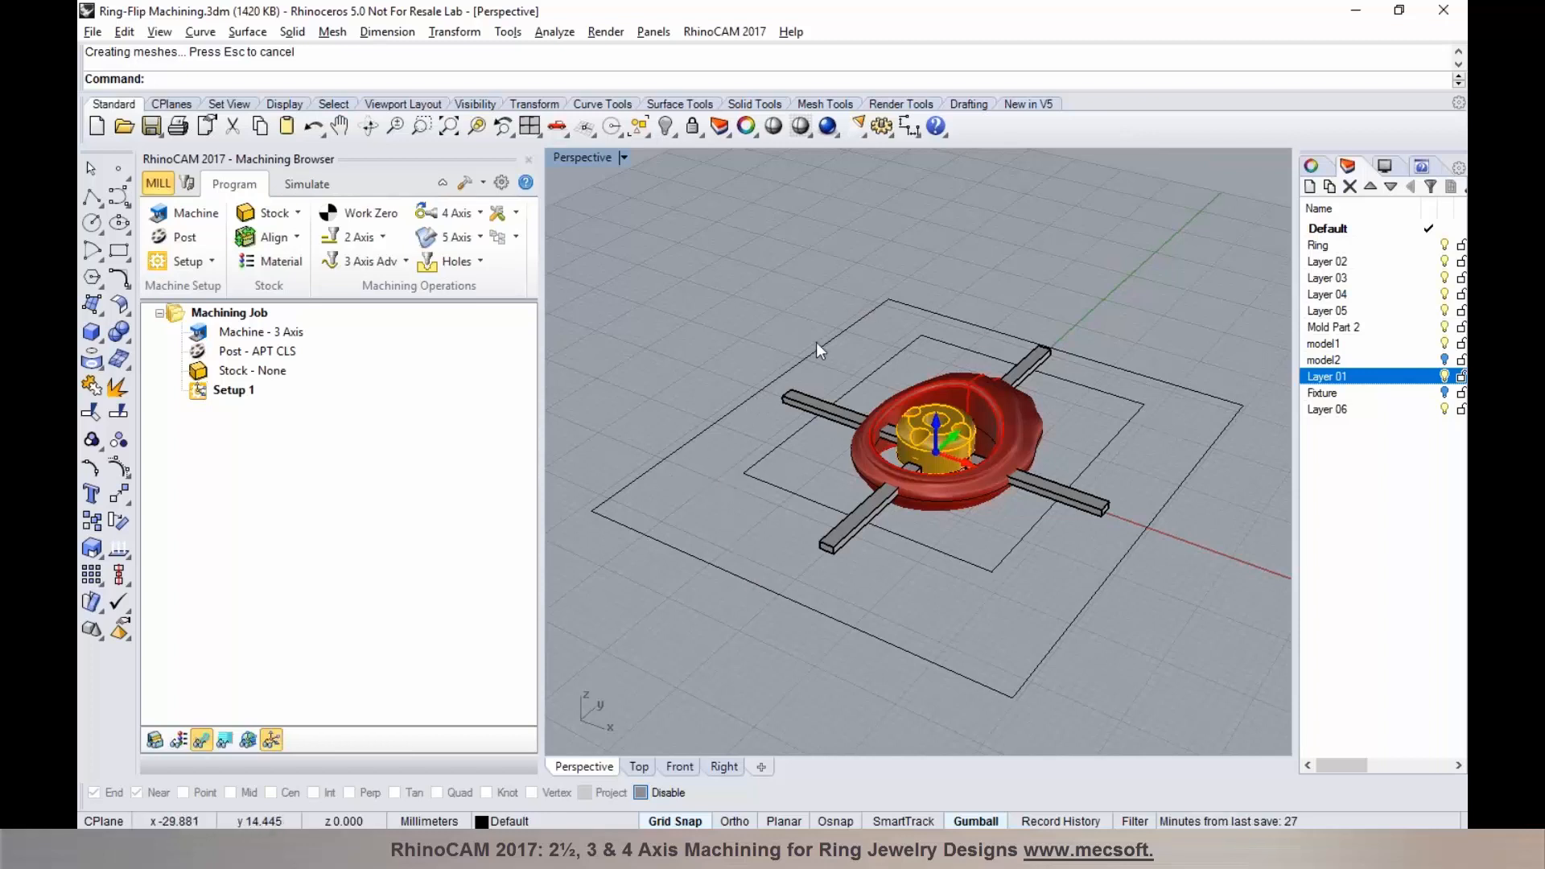
click(1446, 393)
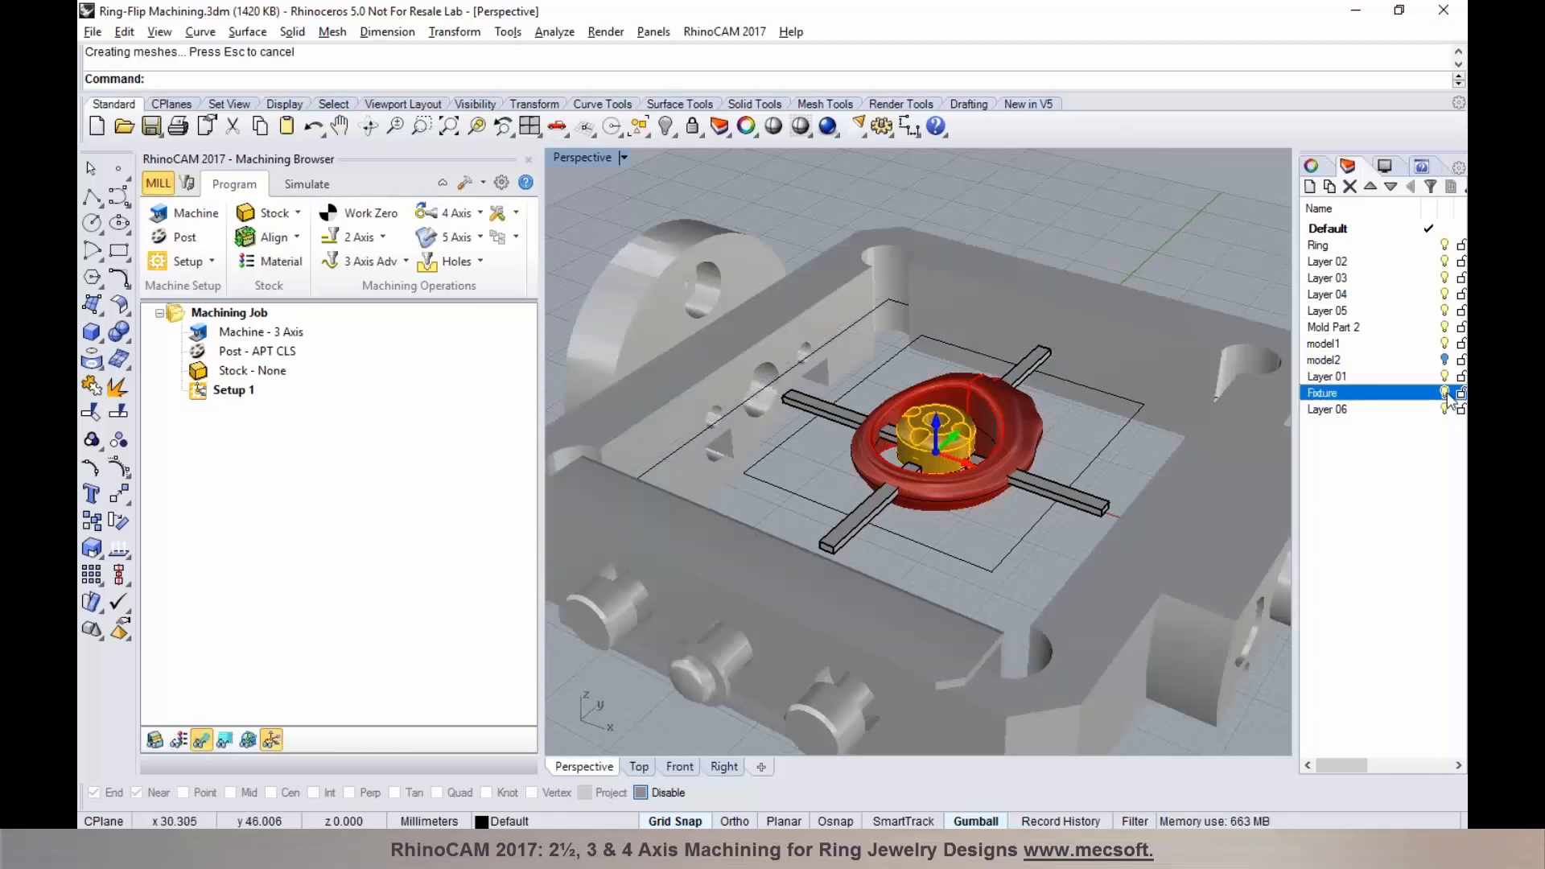
click(1445, 394)
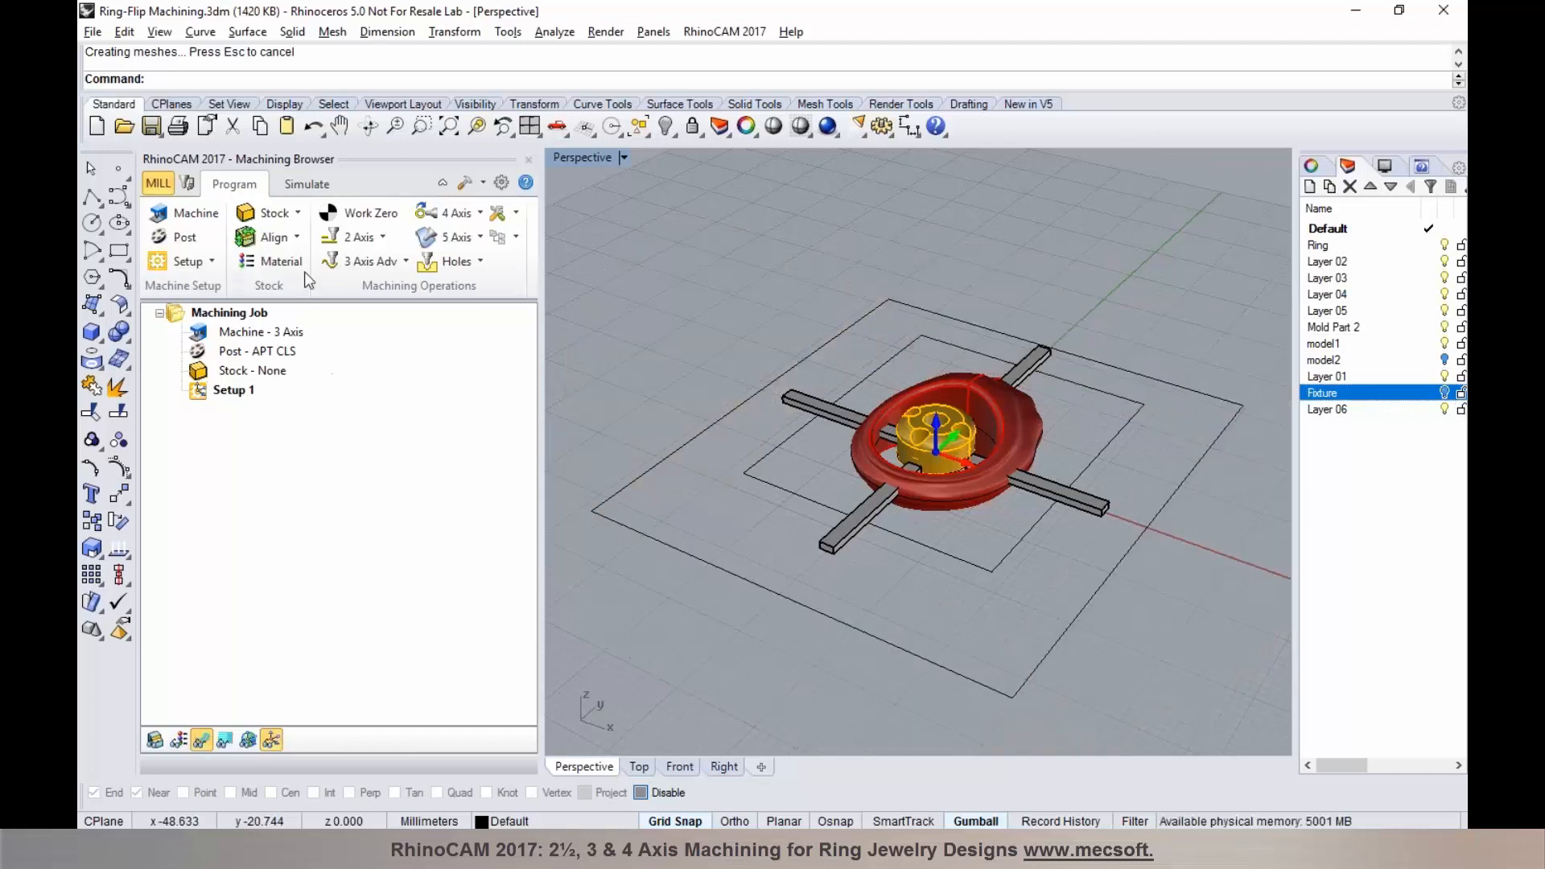
Step: Create a box stock from the model bounding box and set its height to 16 mm
click(278, 212)
click(283, 235)
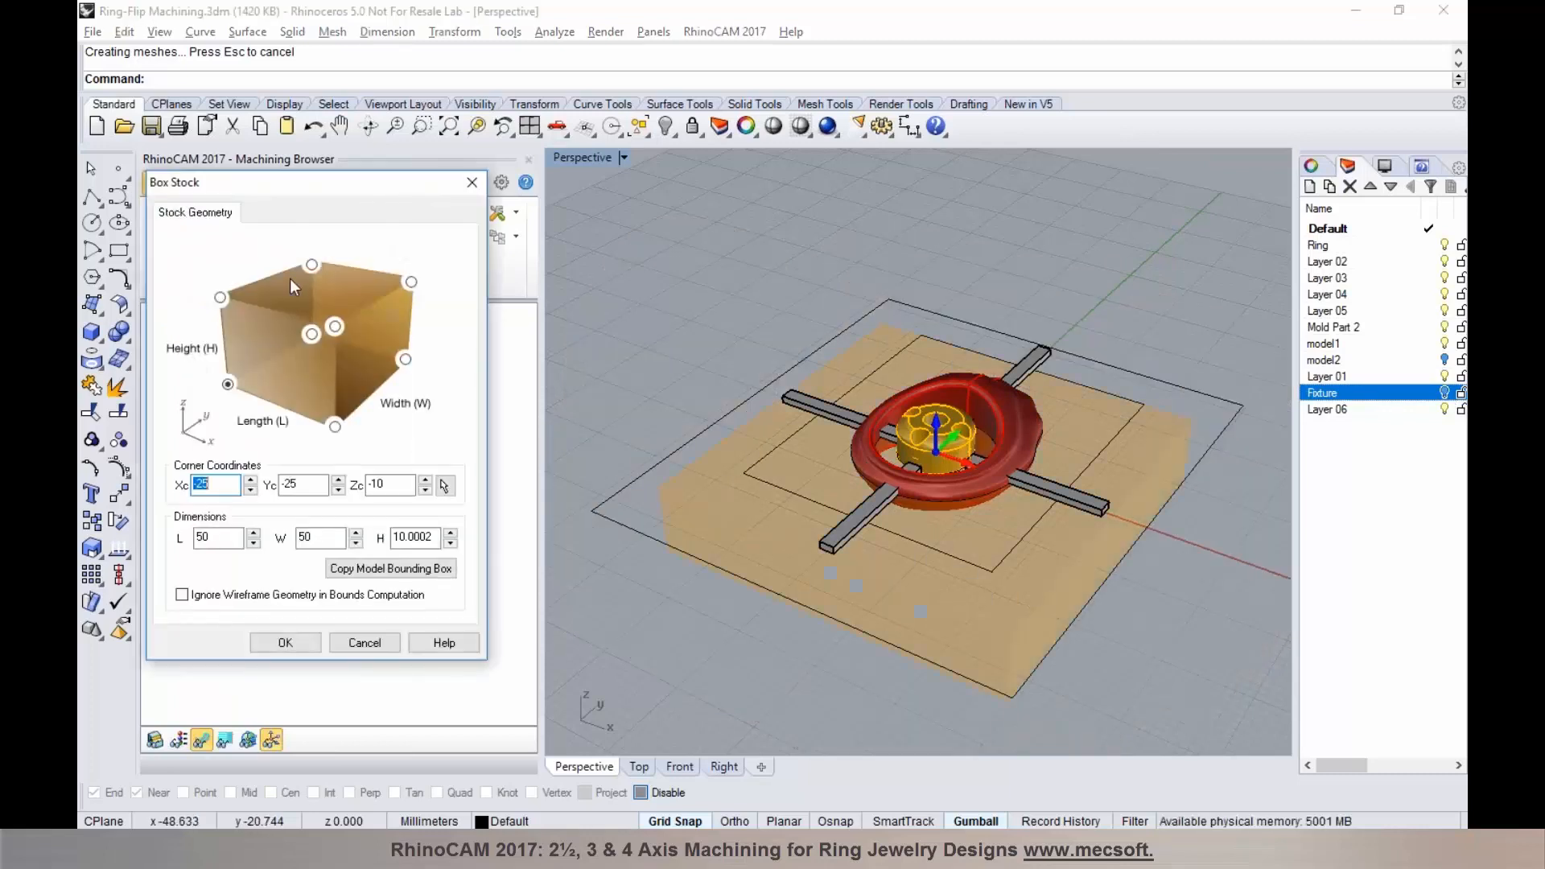
click(362, 568)
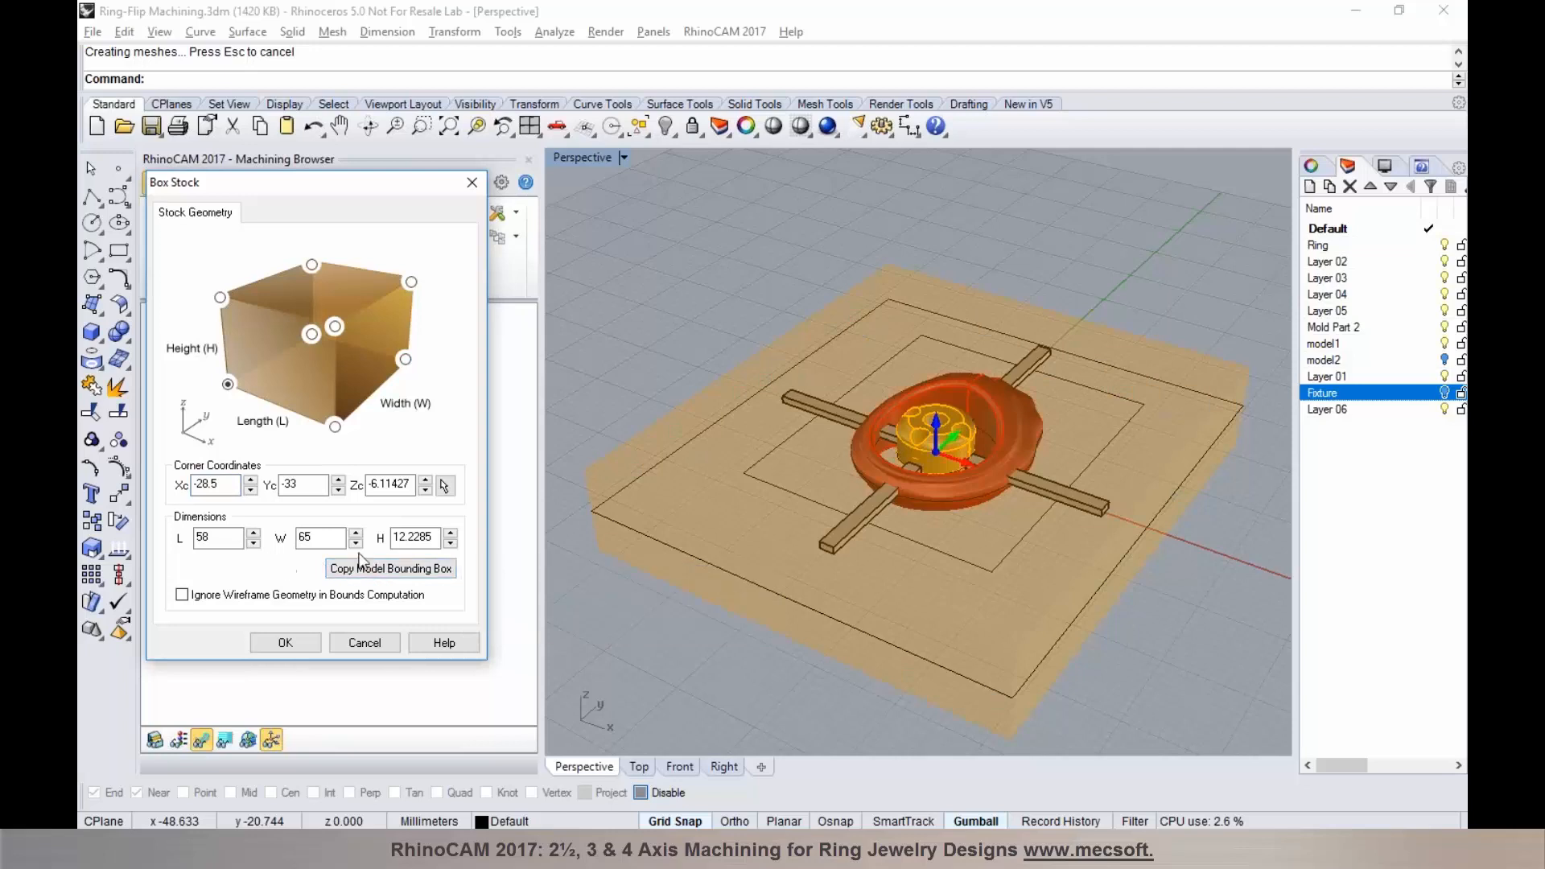
drag(432, 534, 383, 533)
text(16)
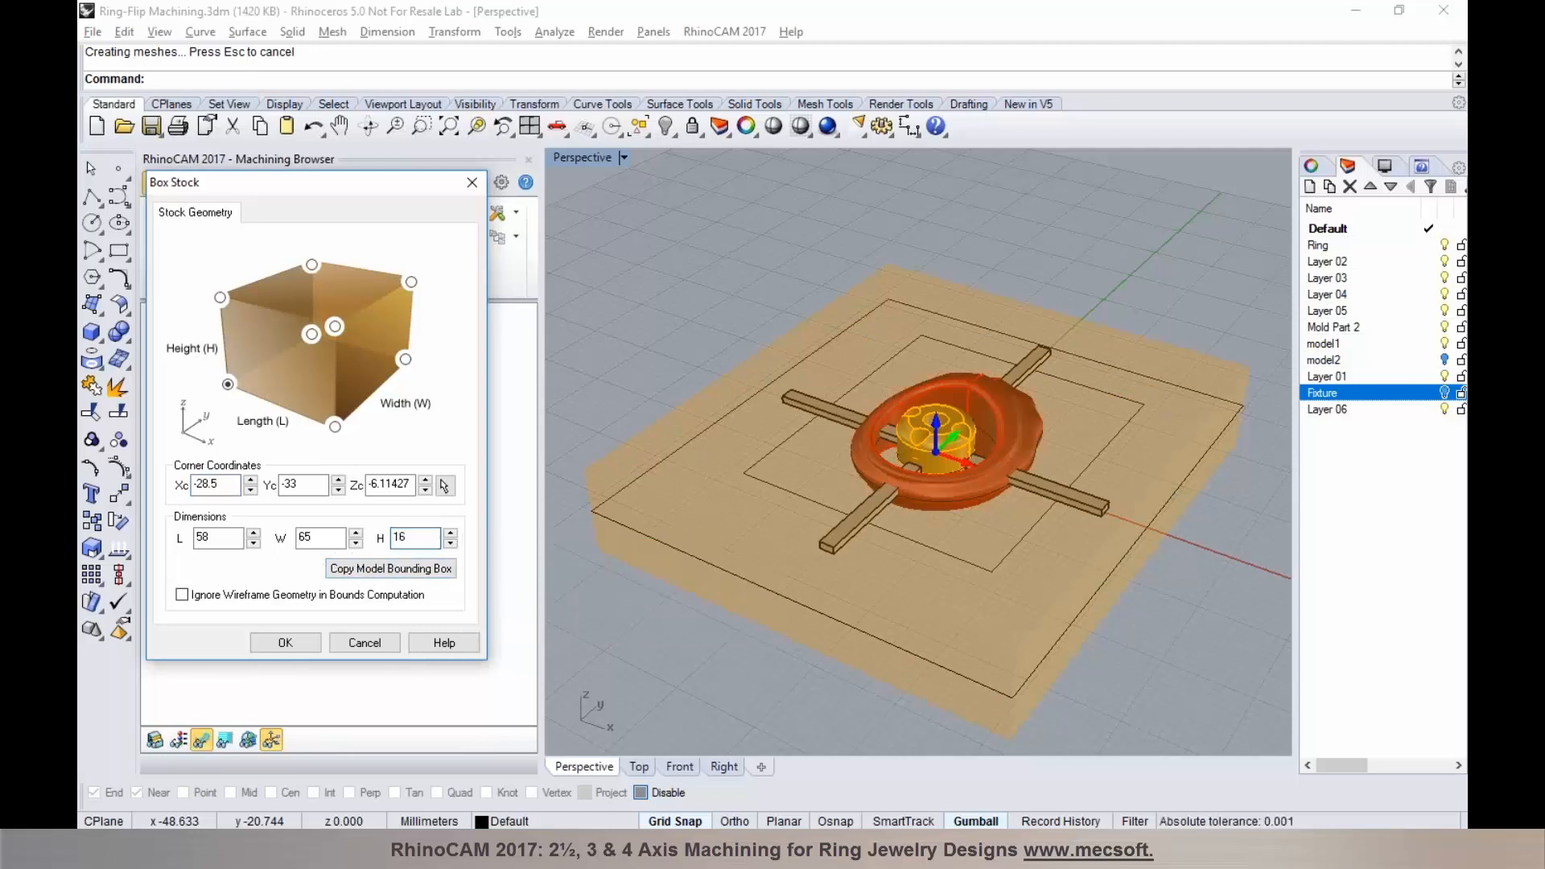
click(308, 644)
Step: Align the stock to the part with Center for both Z and XY alignment, and display the stock around the model
click(274, 238)
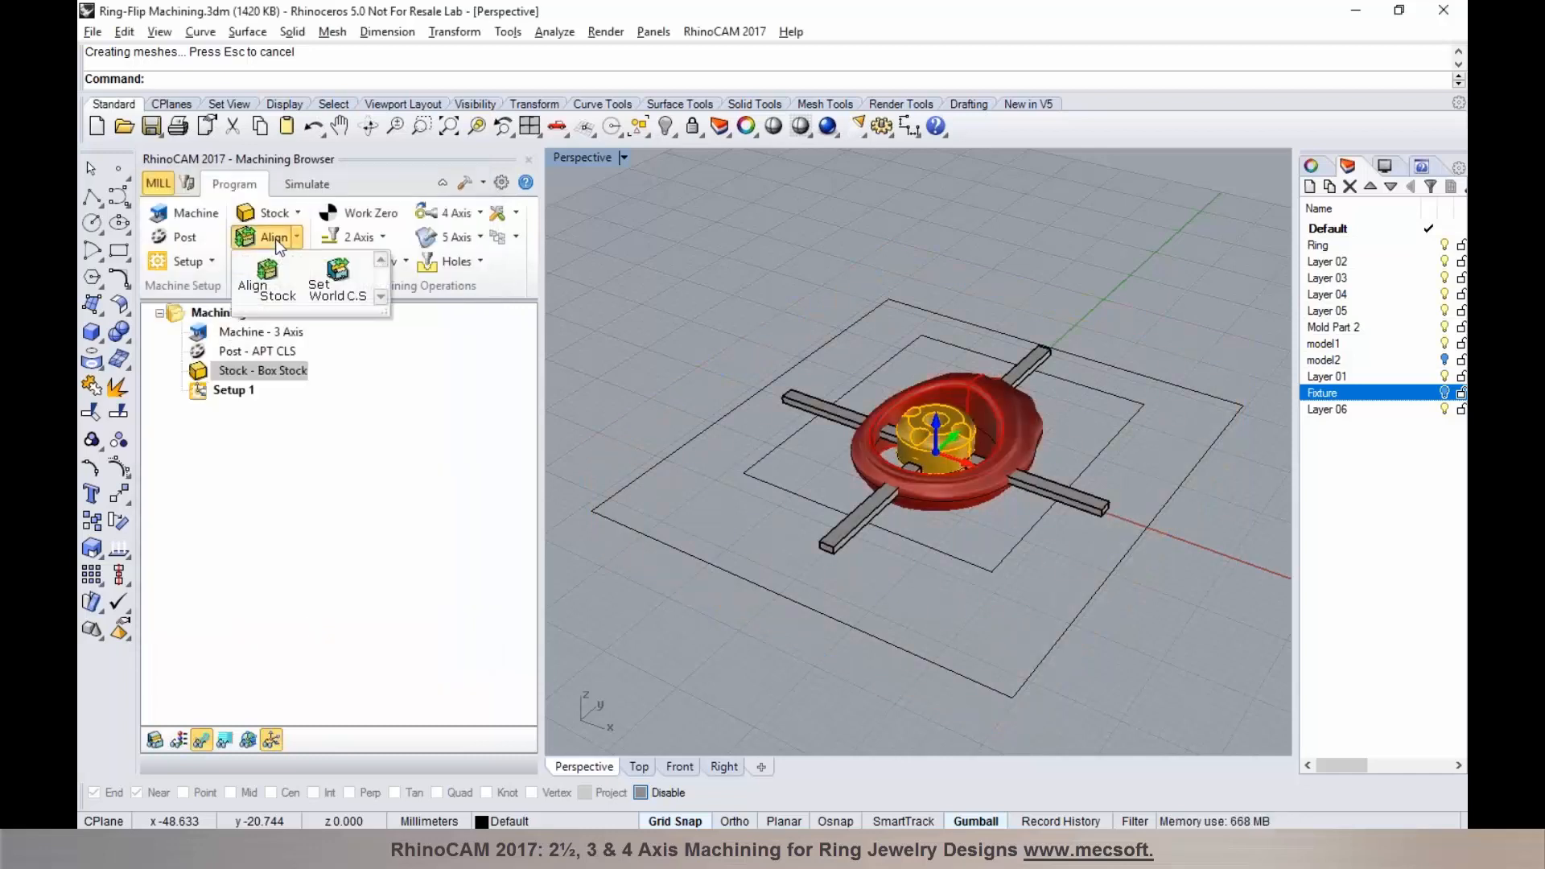
click(272, 280)
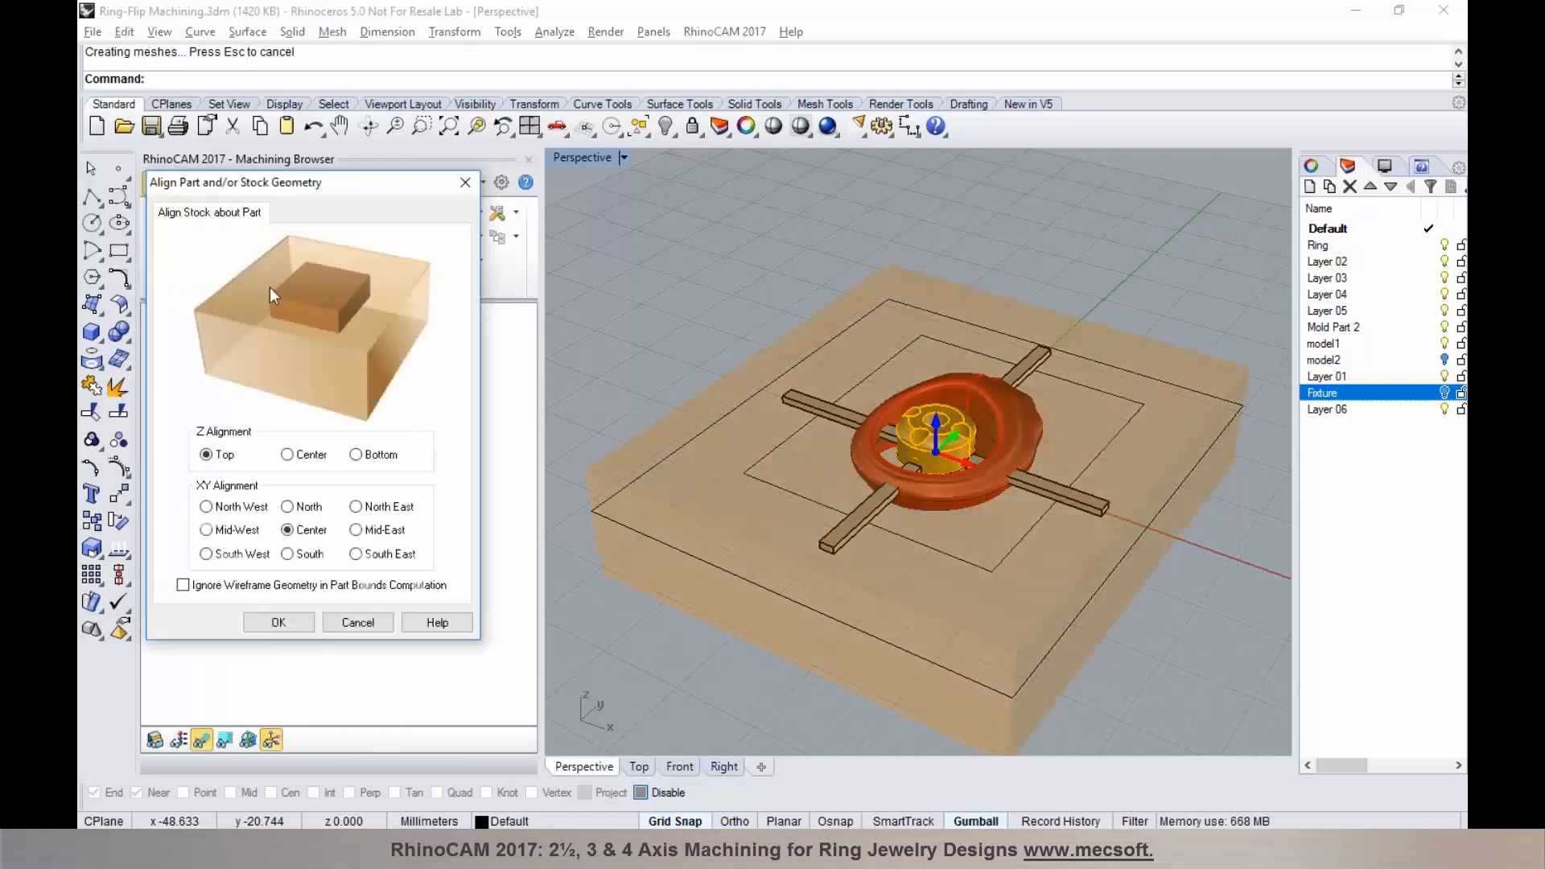
click(302, 456)
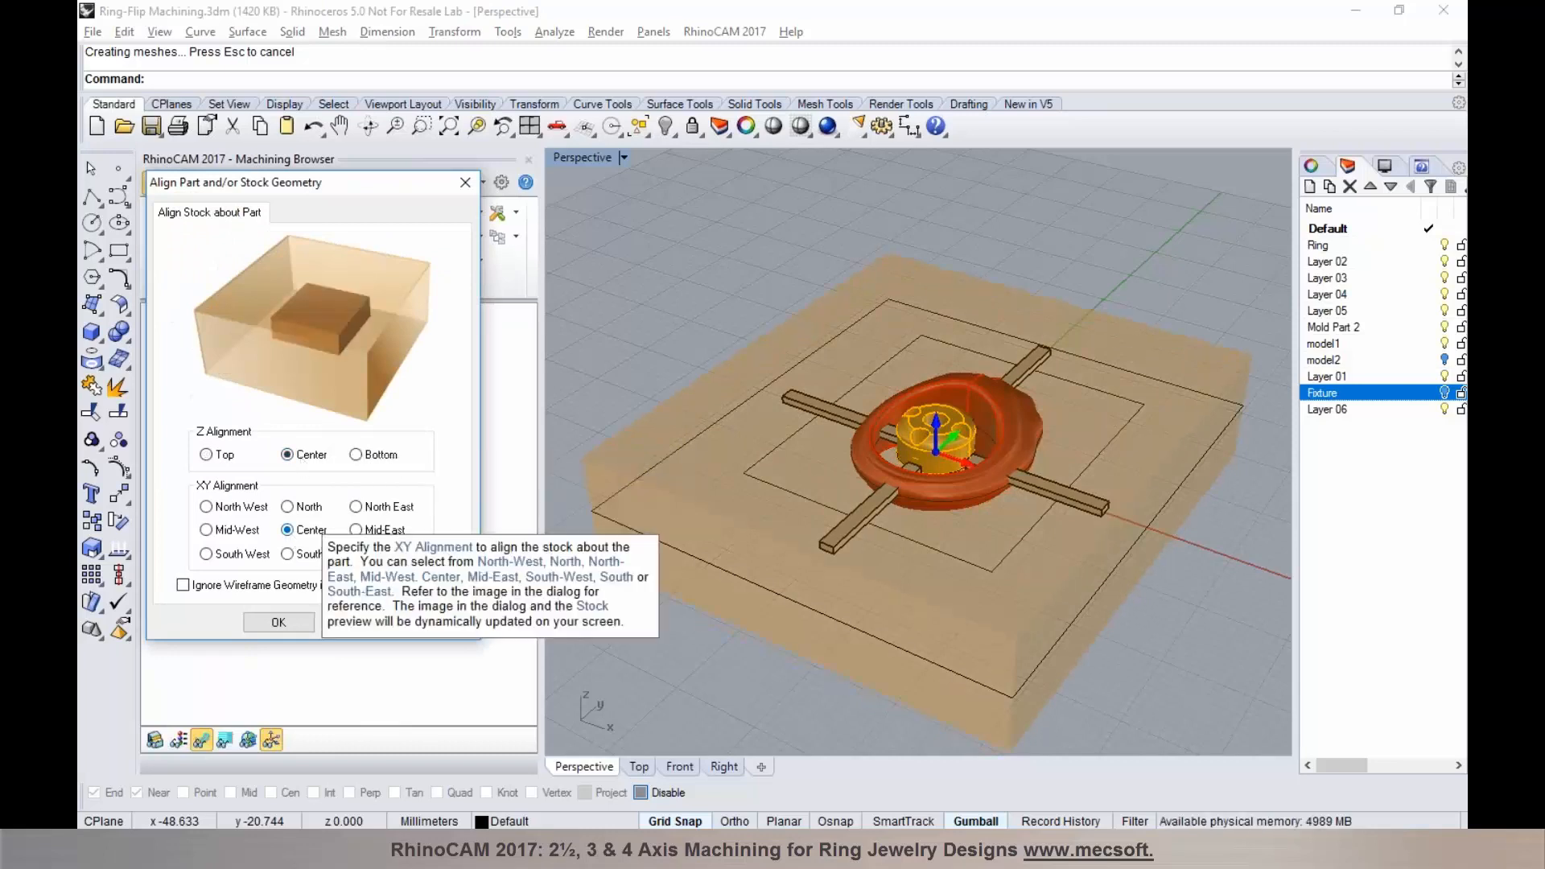
click(279, 623)
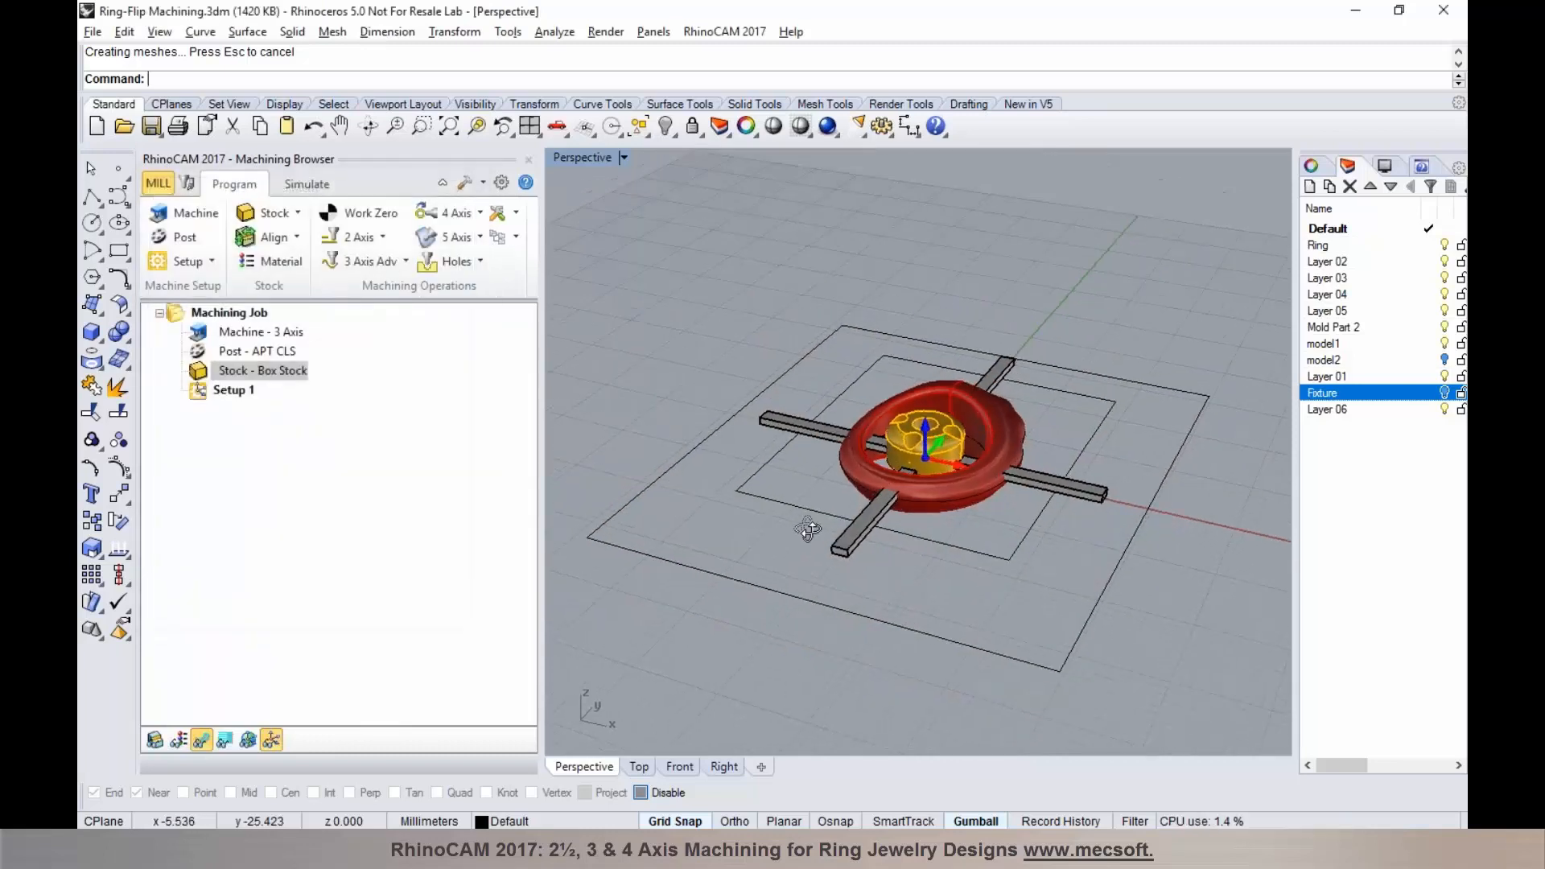
click(157, 741)
right_drag(891, 541, 910, 611)
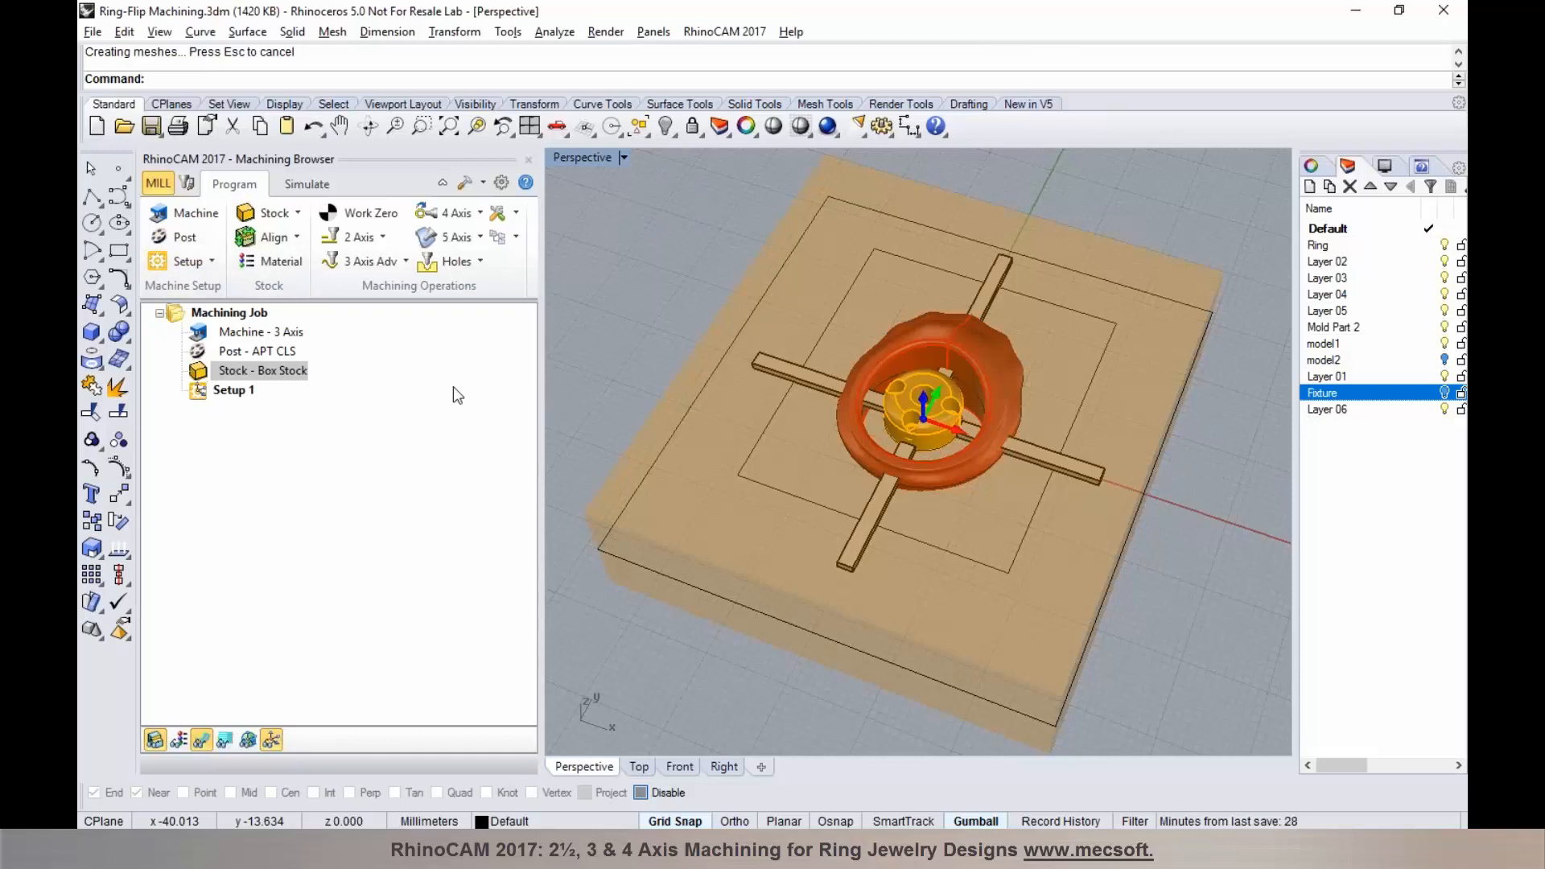
Step: Define the machine tool as a 4 Axis machine
click(187, 215)
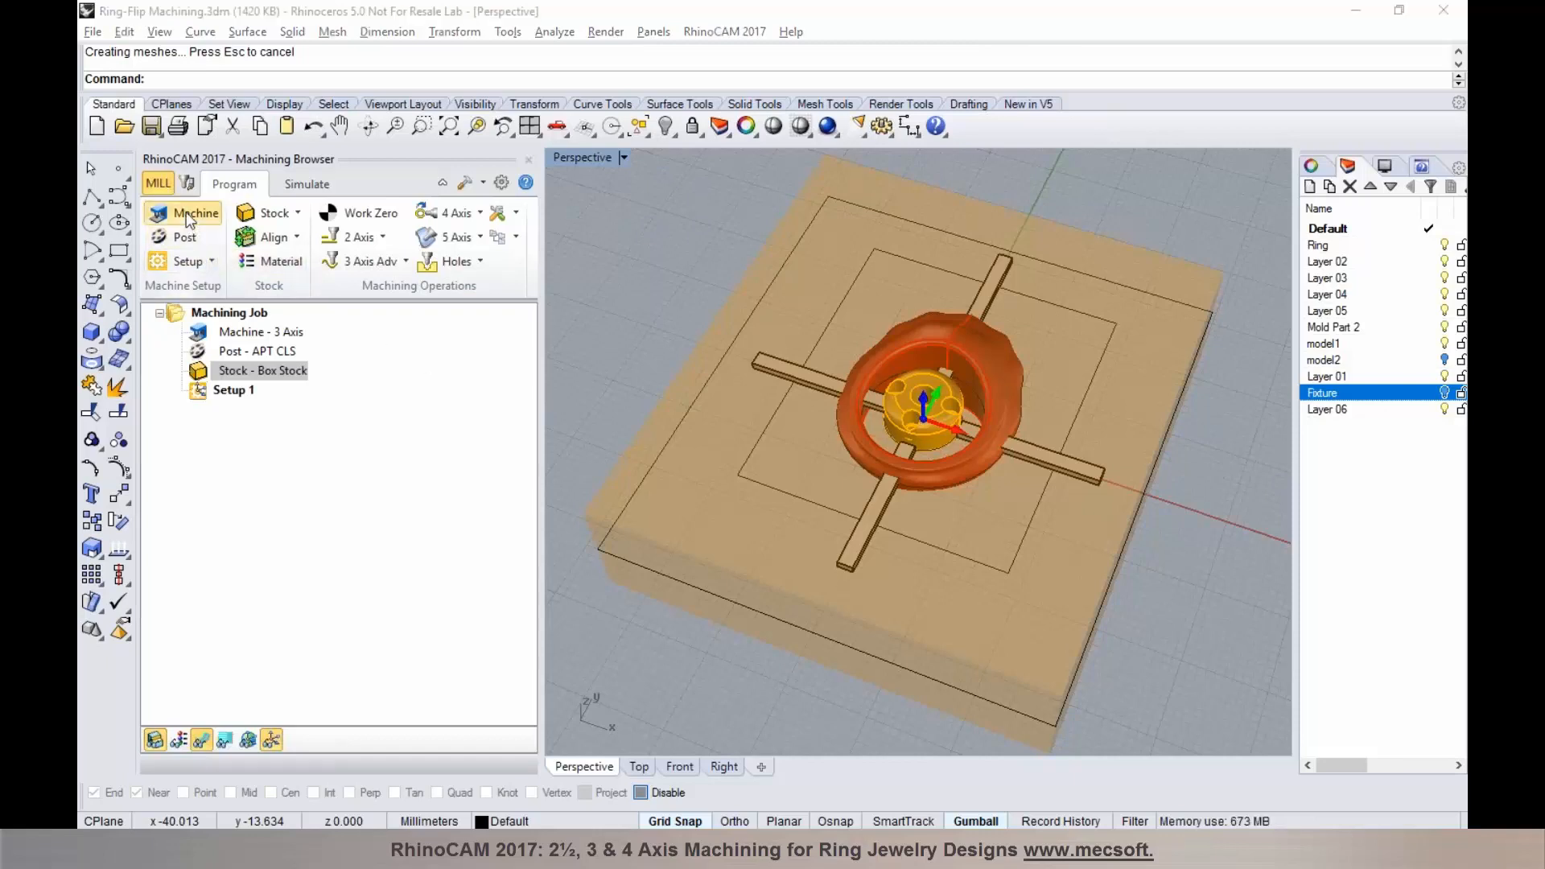
click(291, 287)
click(283, 315)
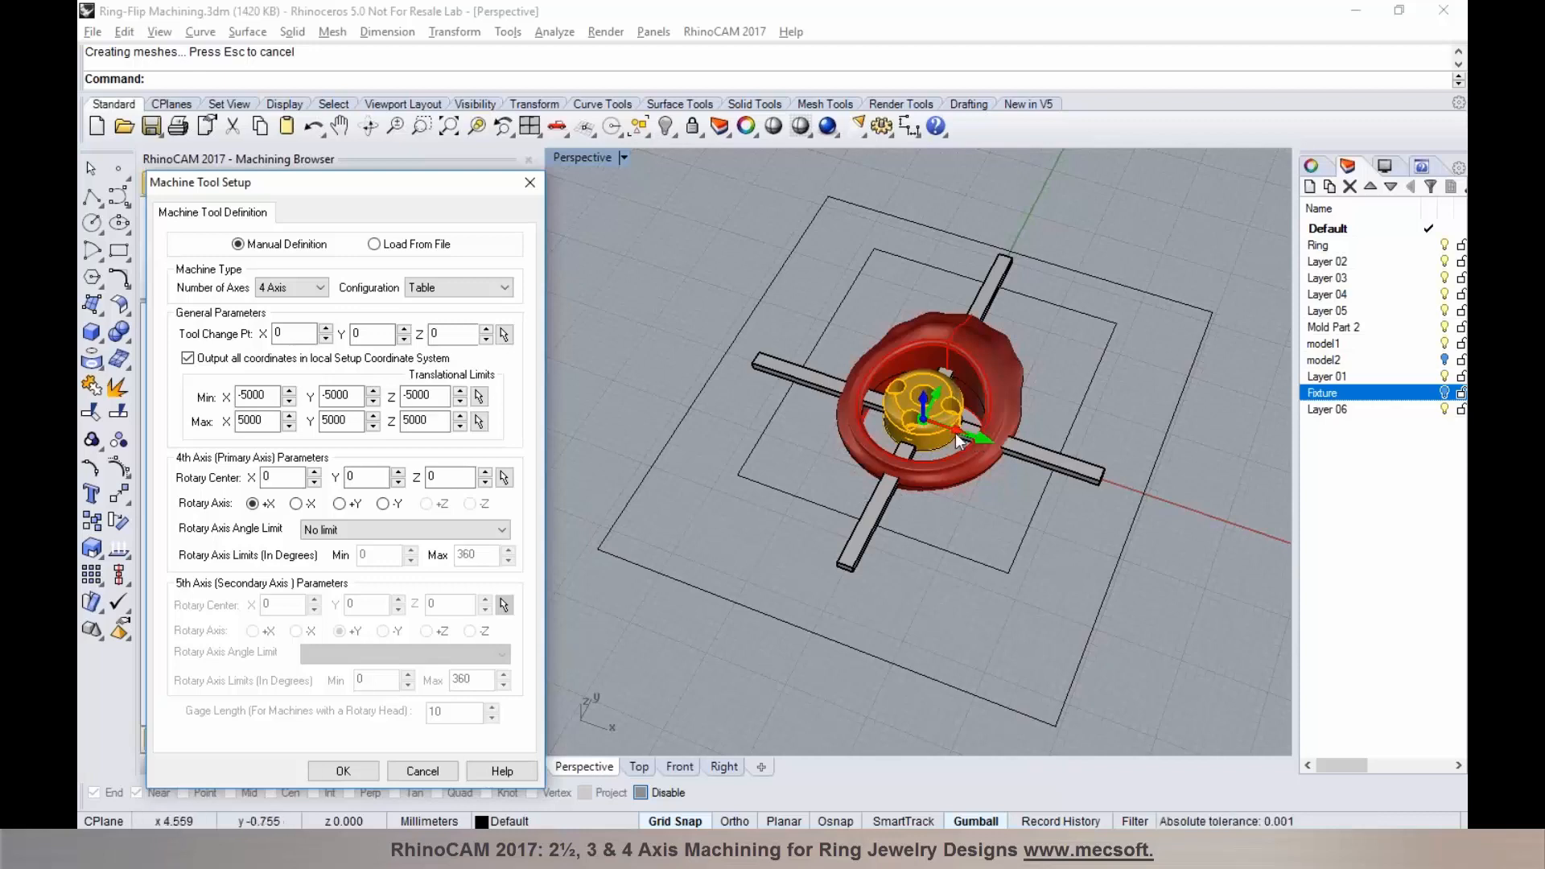
click(354, 766)
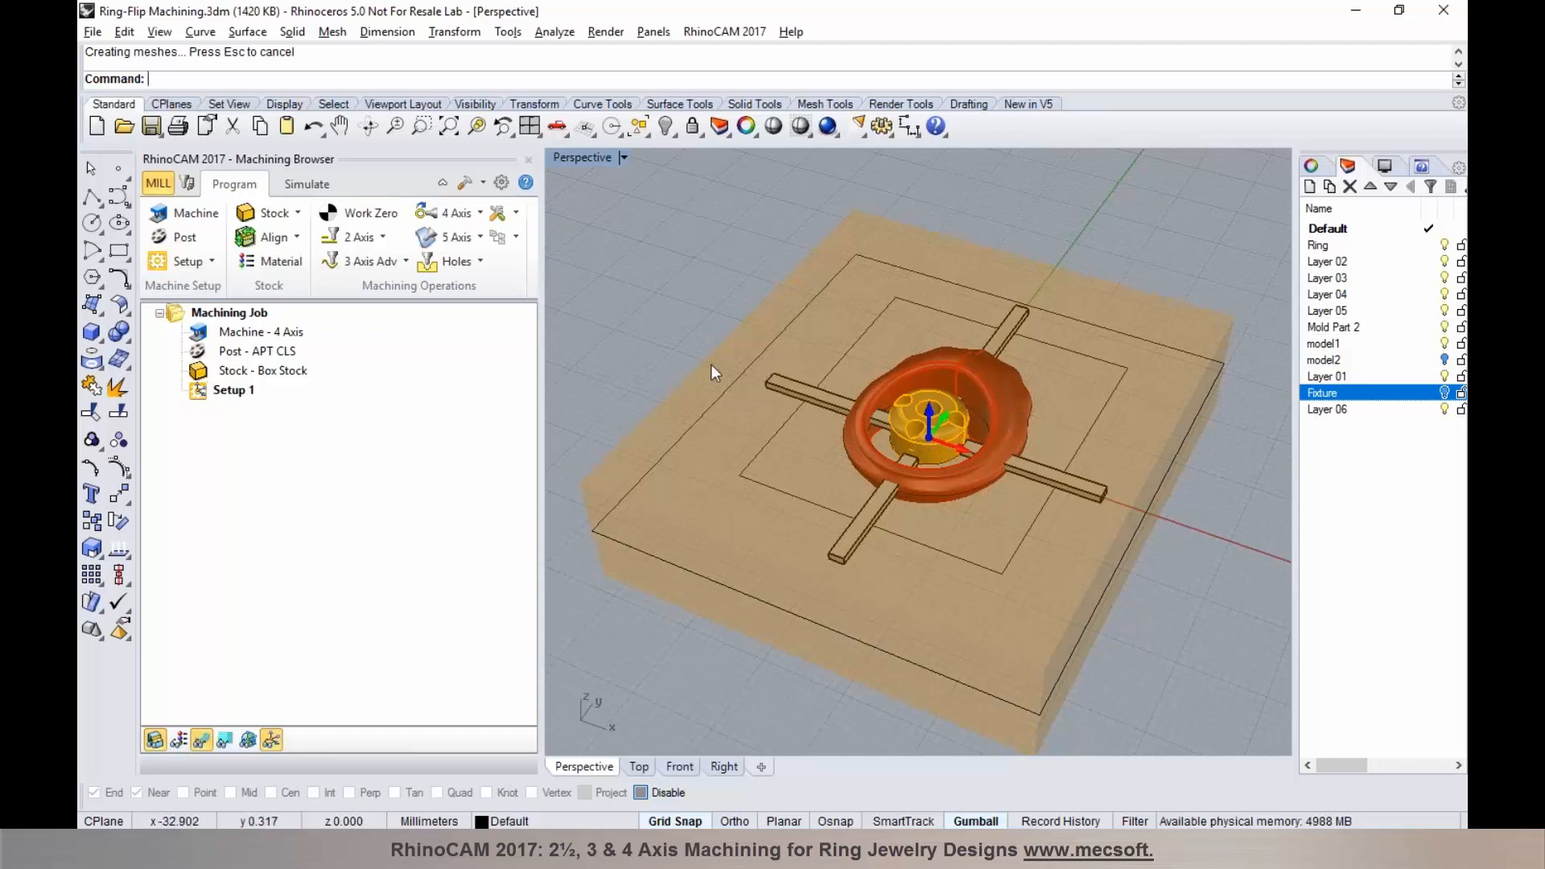
Step: Set the current post-processor to Roland JWX-30
click(167, 240)
click(432, 264)
drag(435, 321, 417, 550)
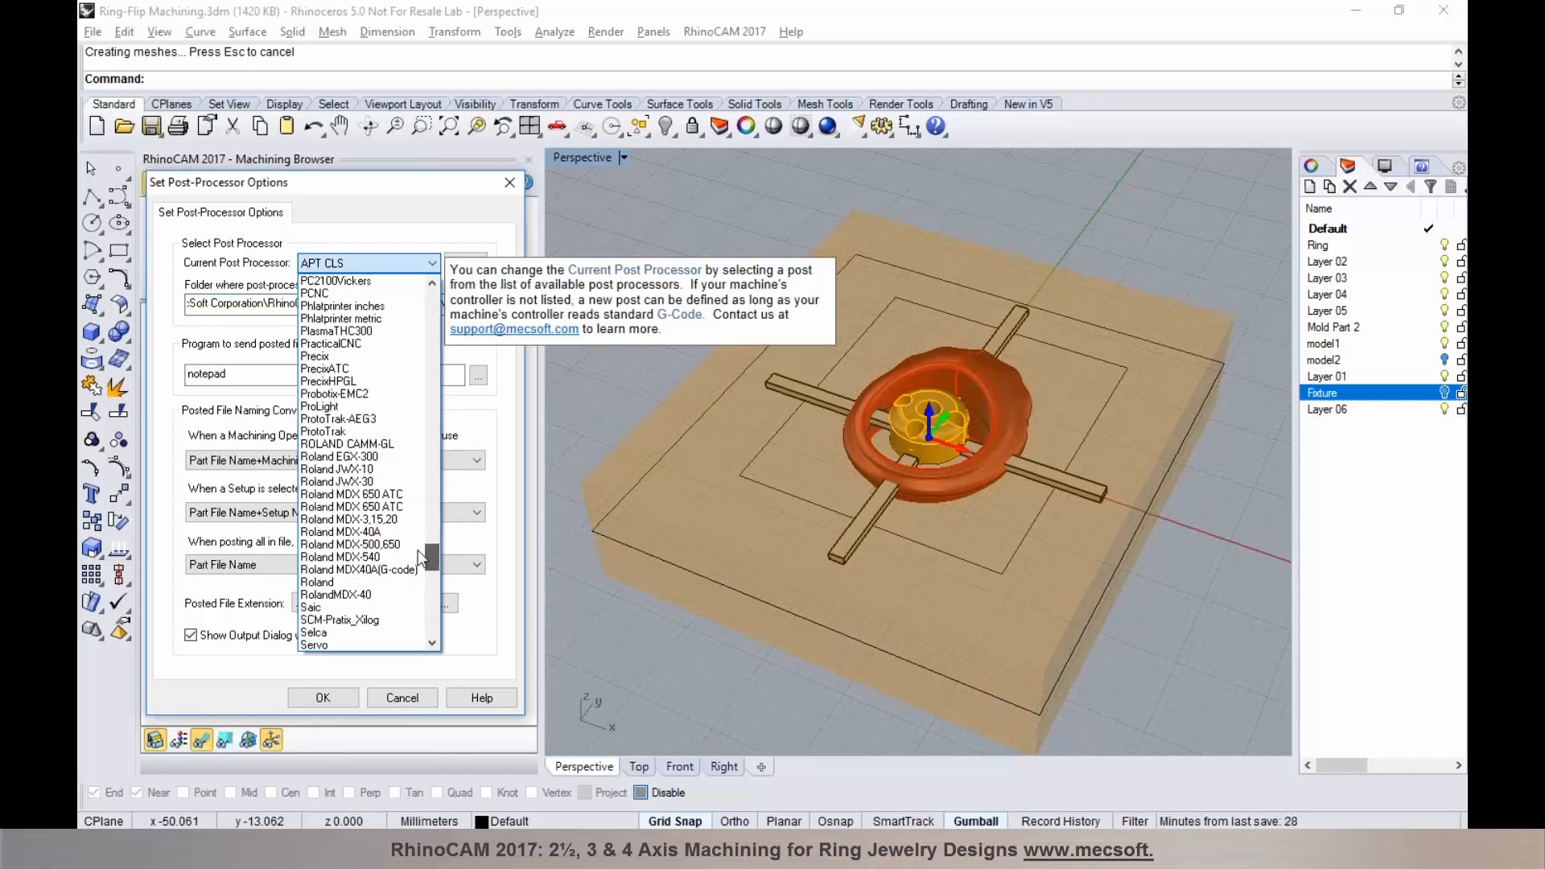
click(384, 482)
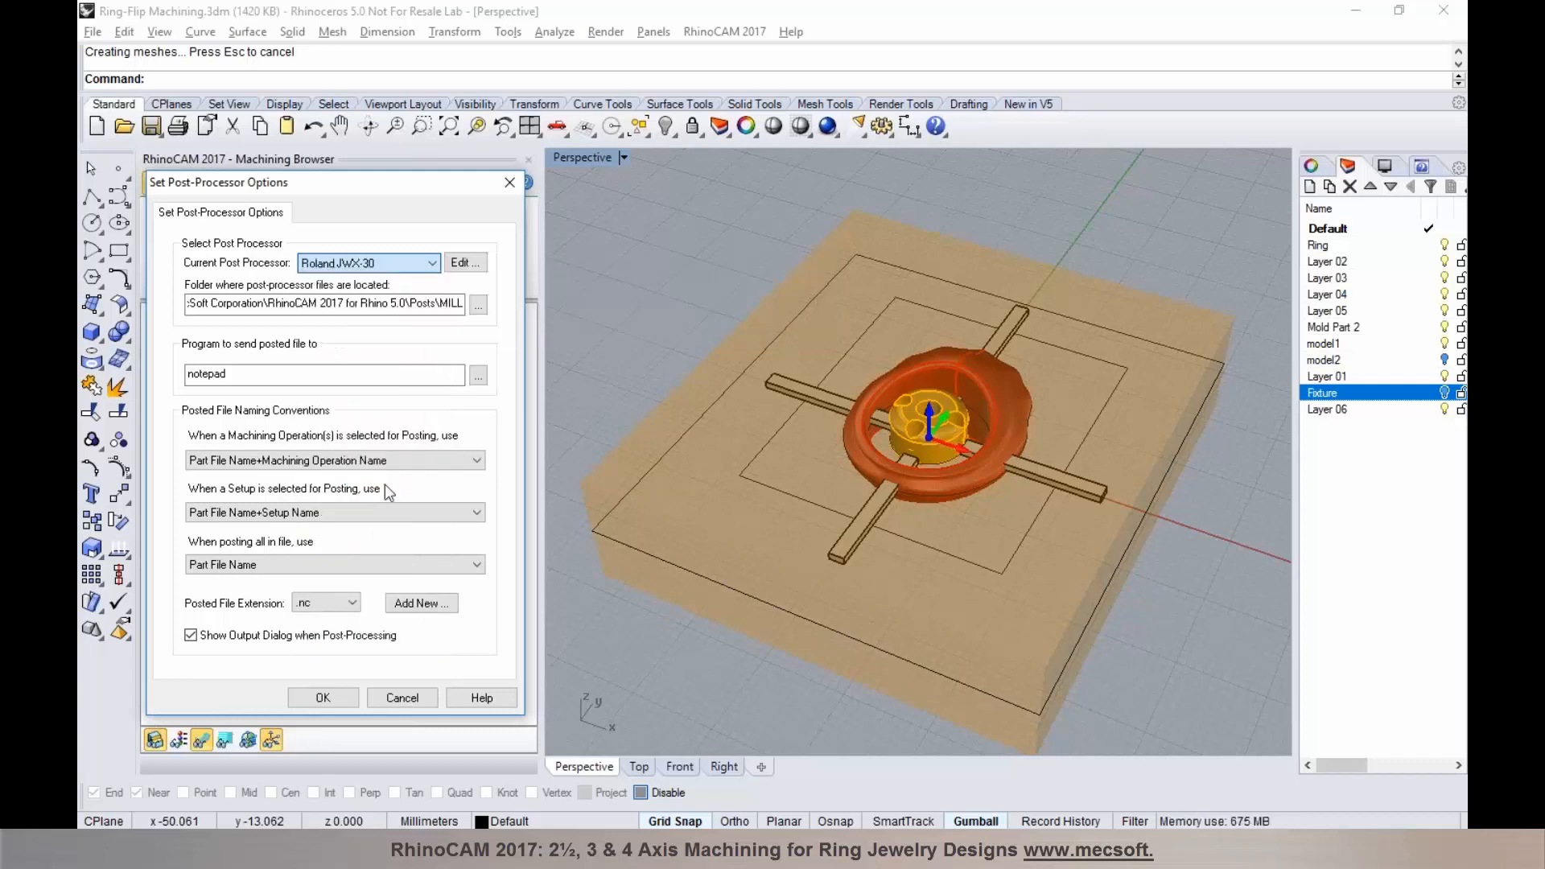
click(322, 697)
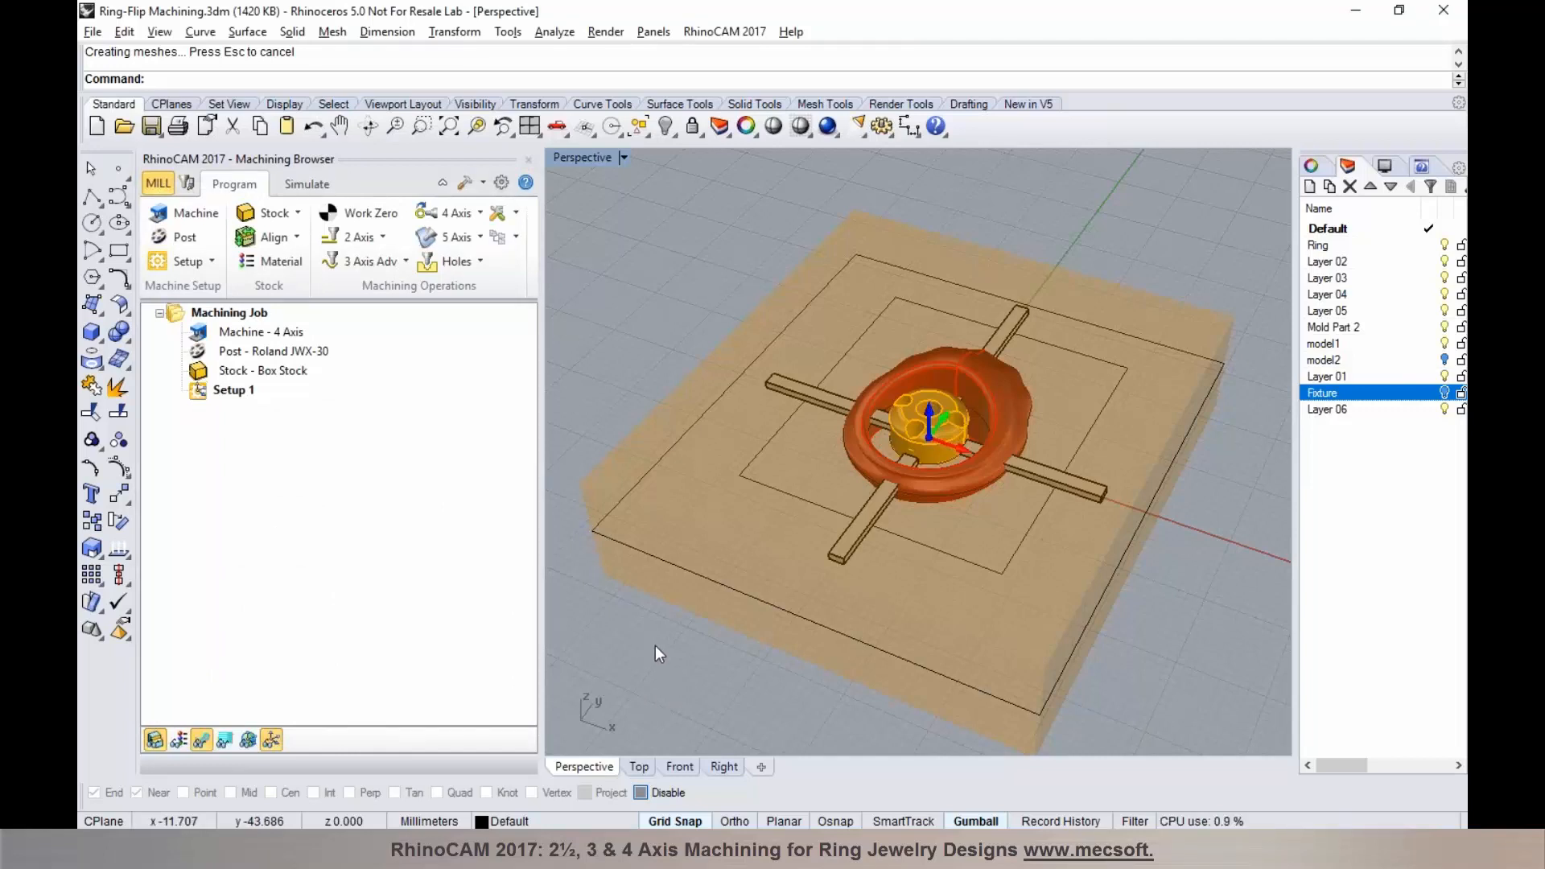
Step: Create a 3-axis Horizontal Roughing operation and select the inner rectangle around the ring as its containment region
click(407, 263)
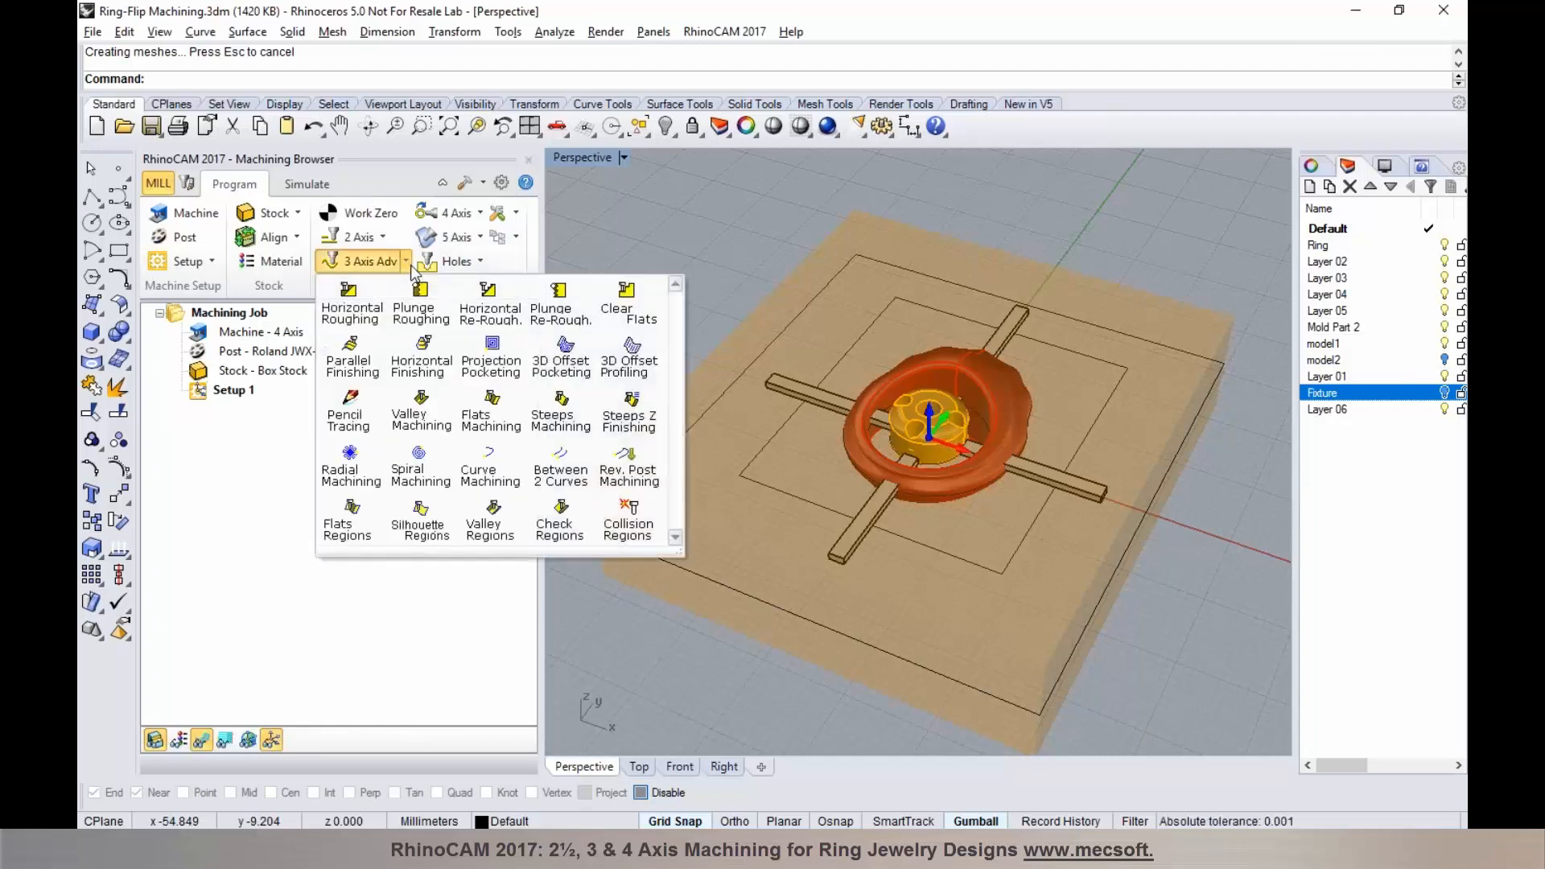
click(362, 318)
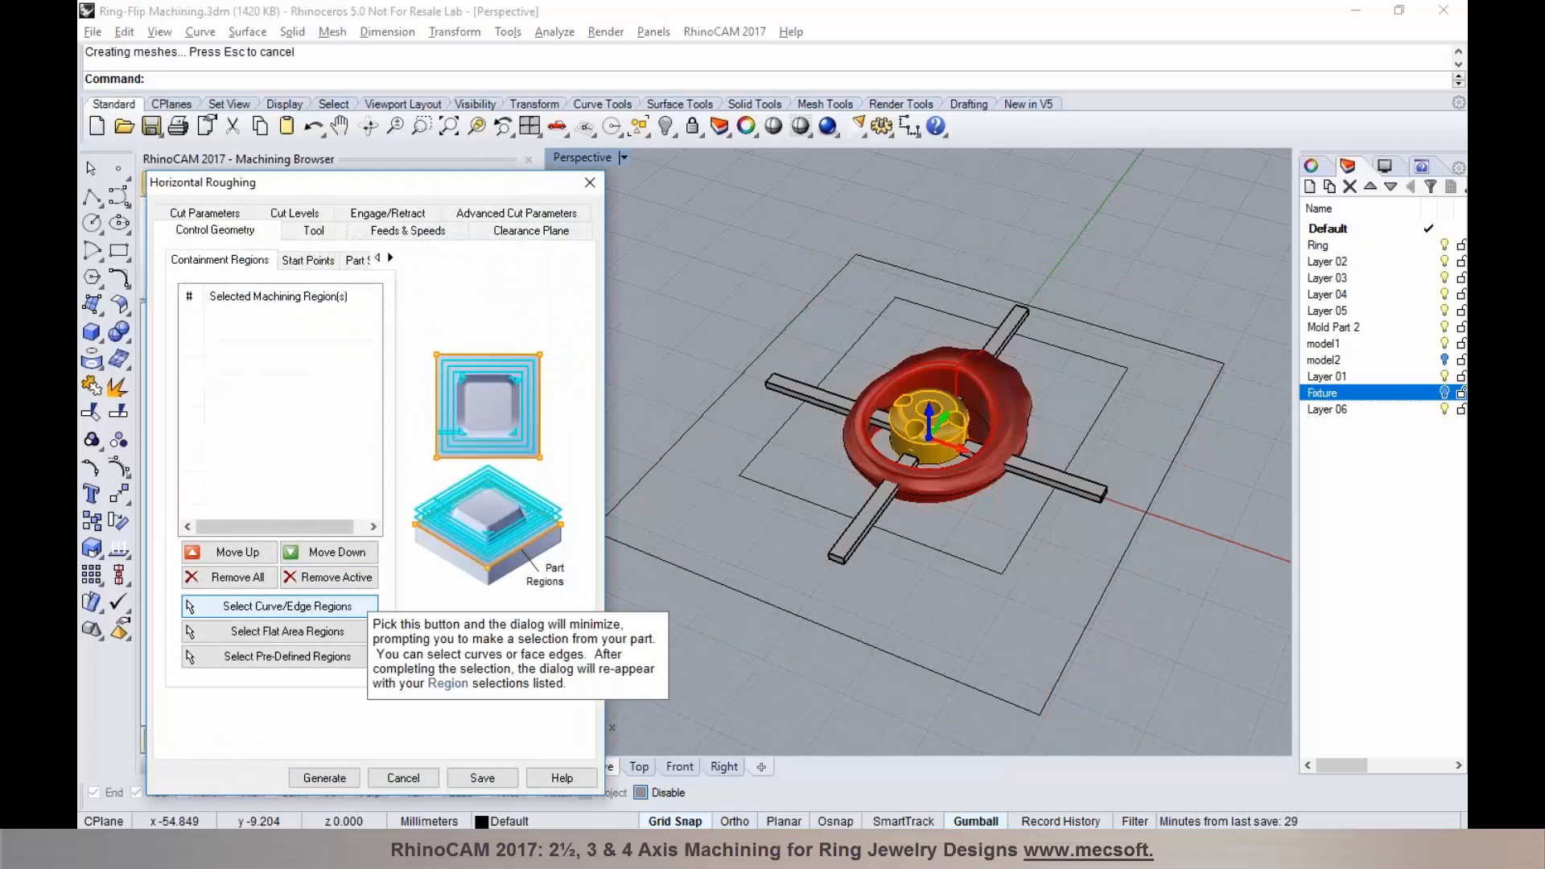
click(354, 606)
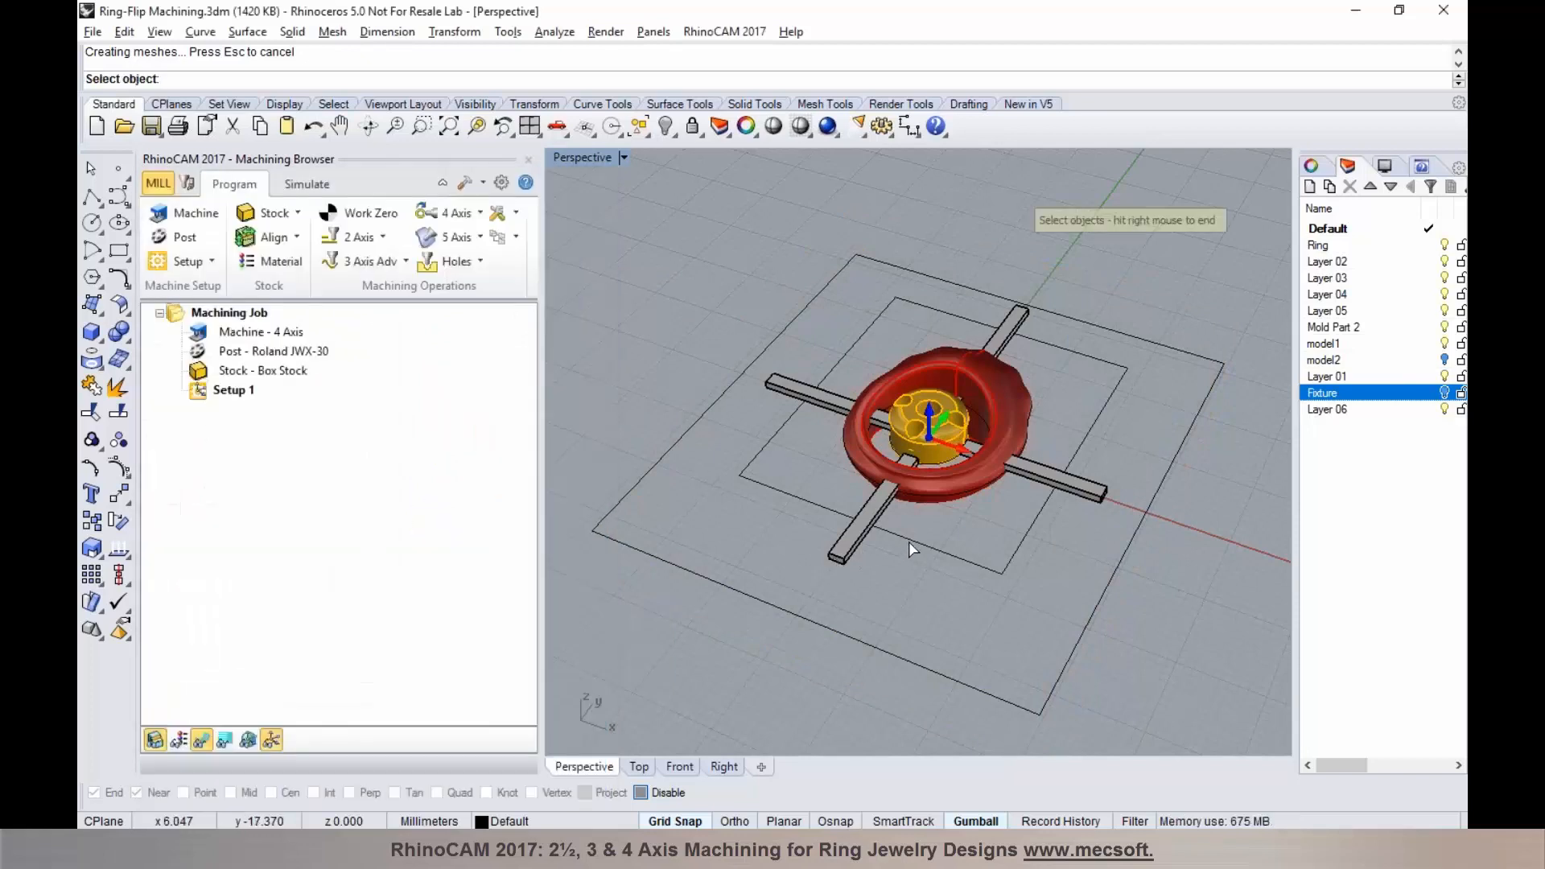
click(911, 541)
right_click(913, 547)
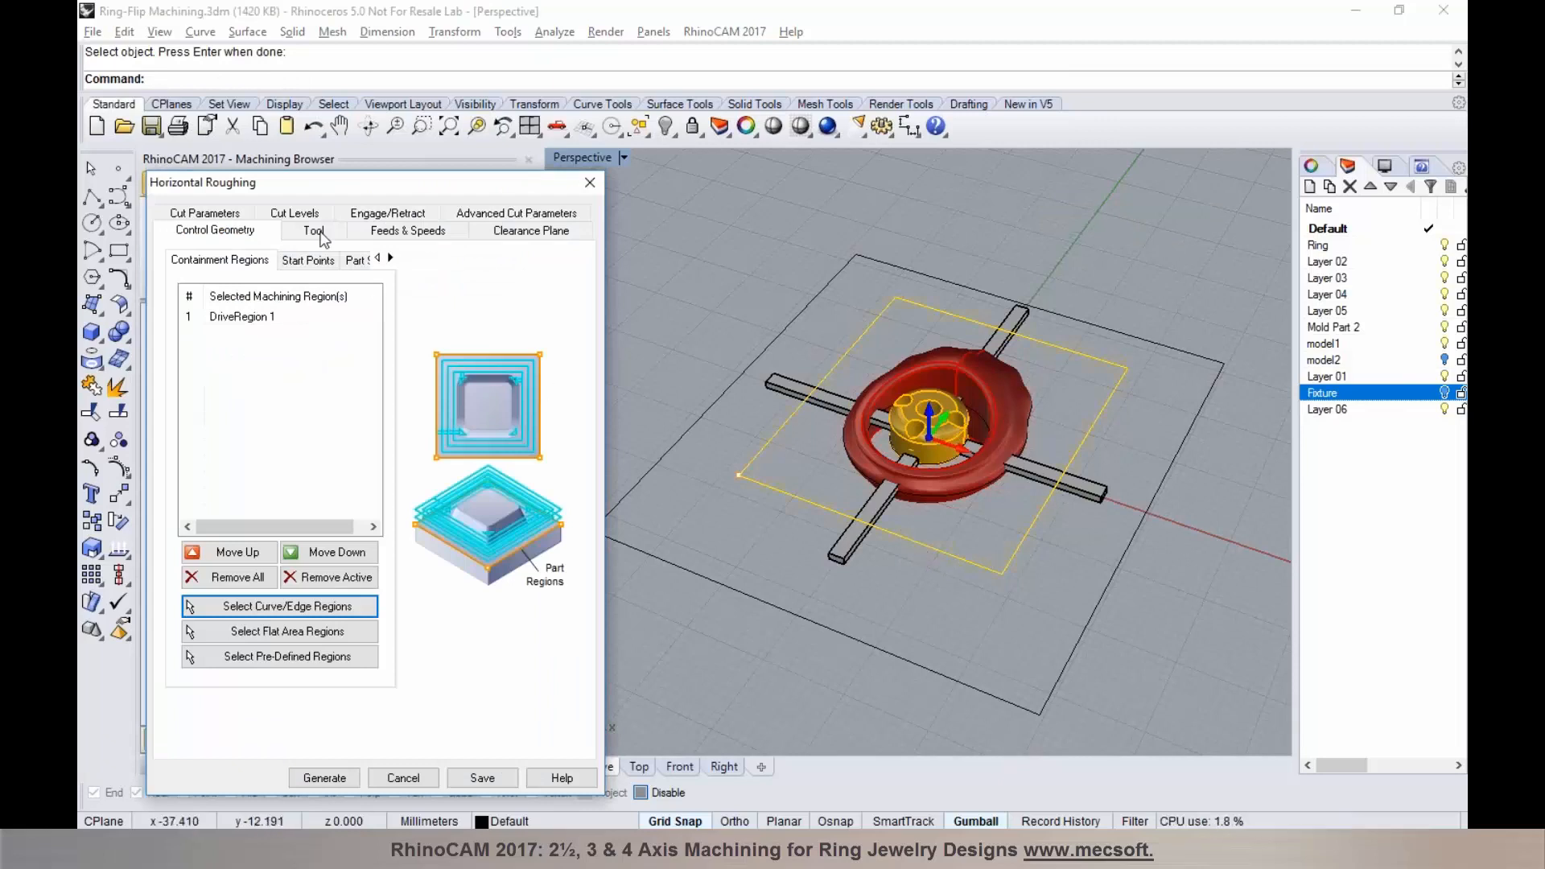
Step: Choose the 1.5875 mm (1/16 in) flat mill for the roughing operation and review its cut parameters
click(314, 231)
click(322, 304)
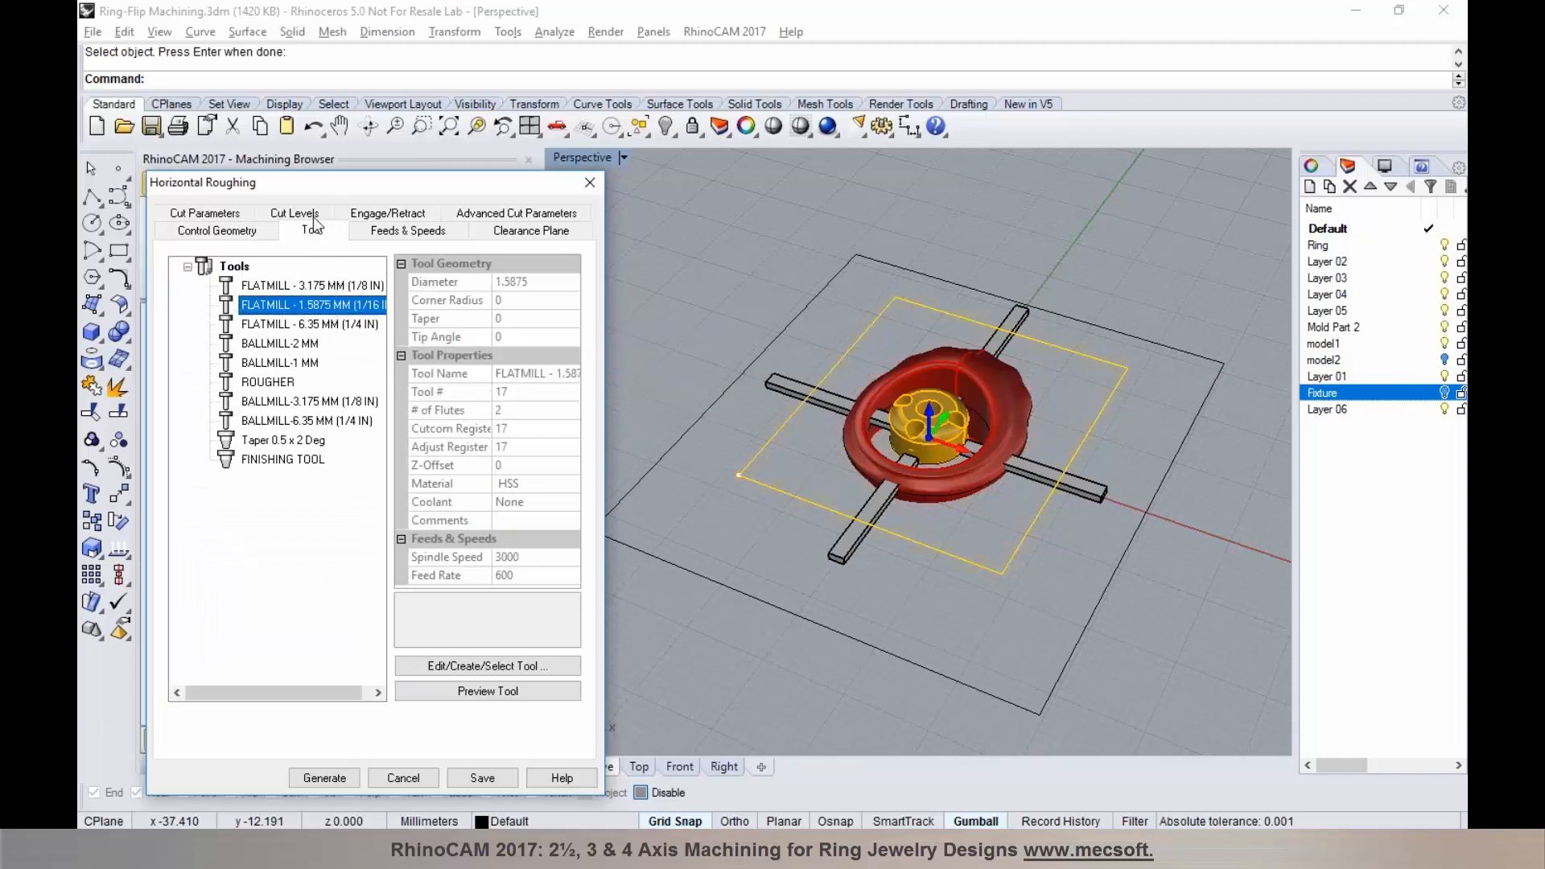
click(204, 213)
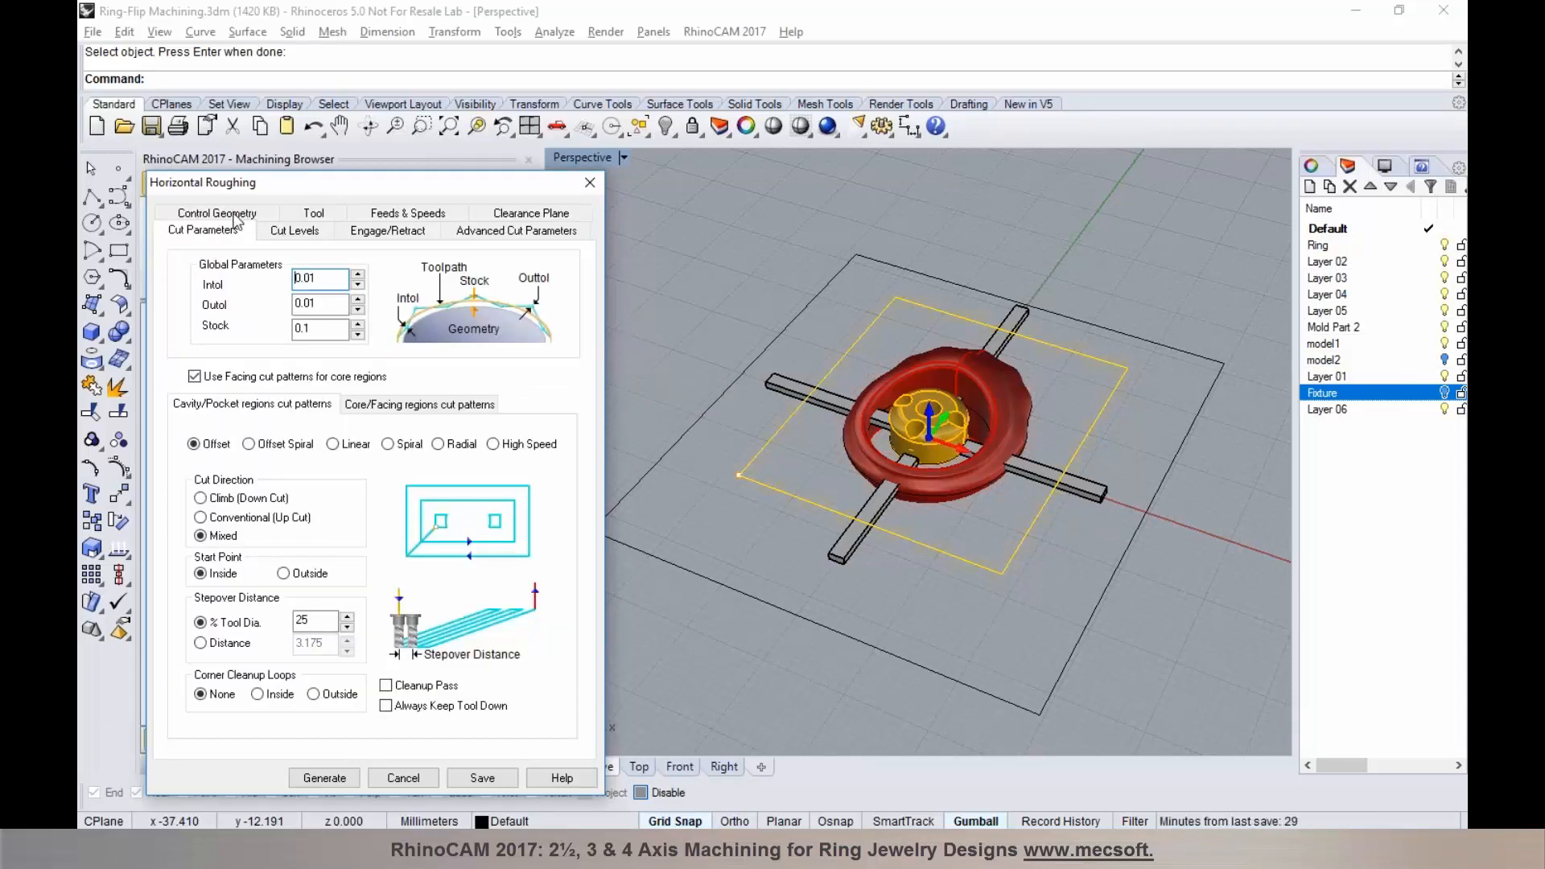
Step: Pick the inner rectangle's corner as the bottom cut level, lower it to -0.1, and generate the roughing toolpath
click(294, 231)
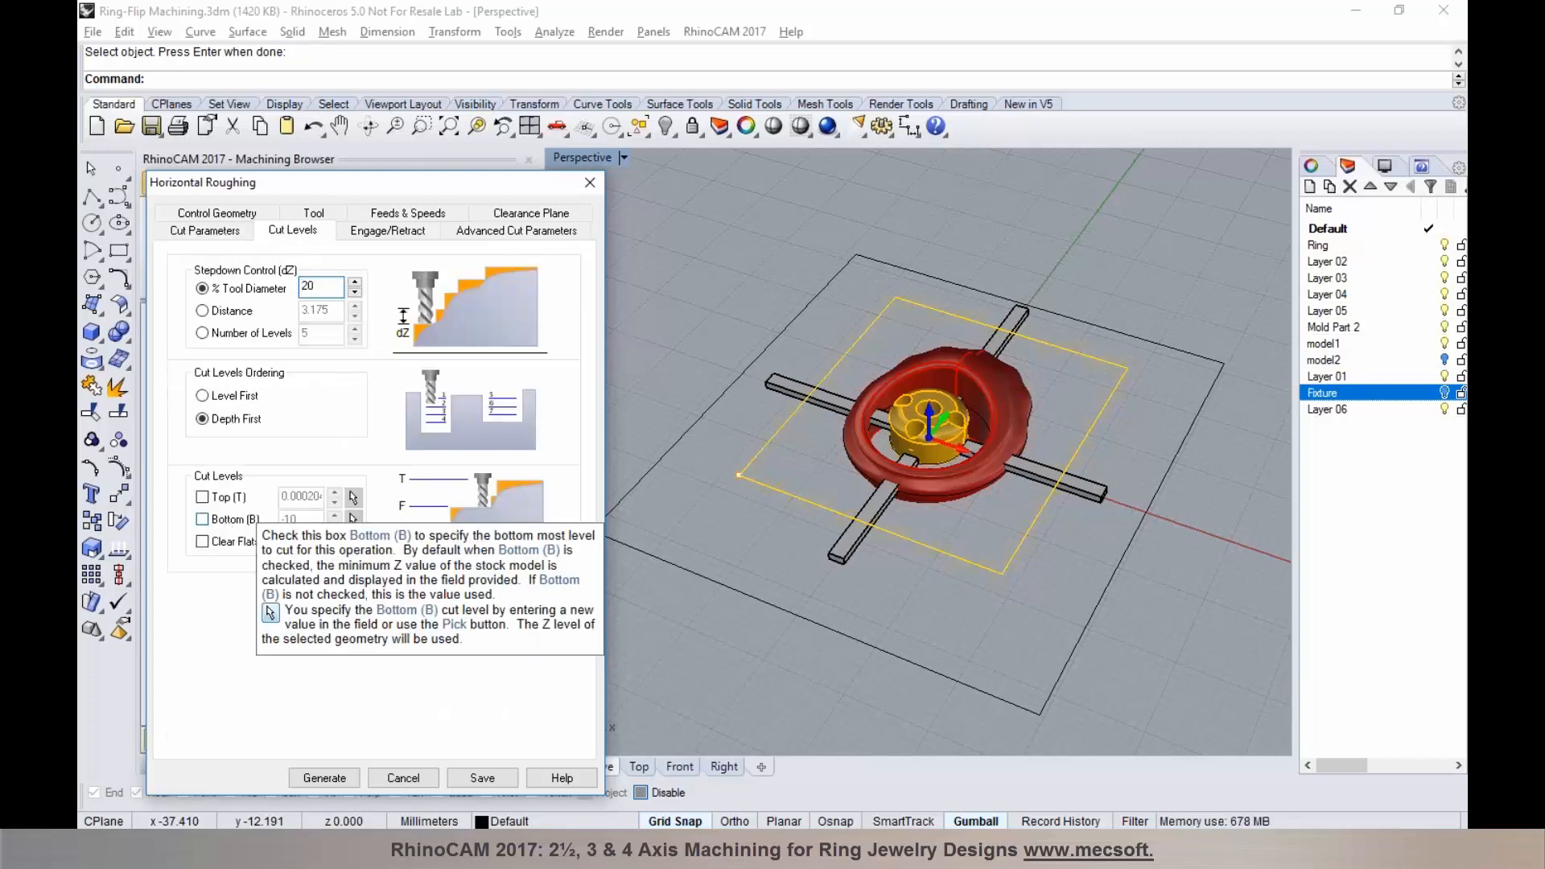
click(233, 521)
click(359, 520)
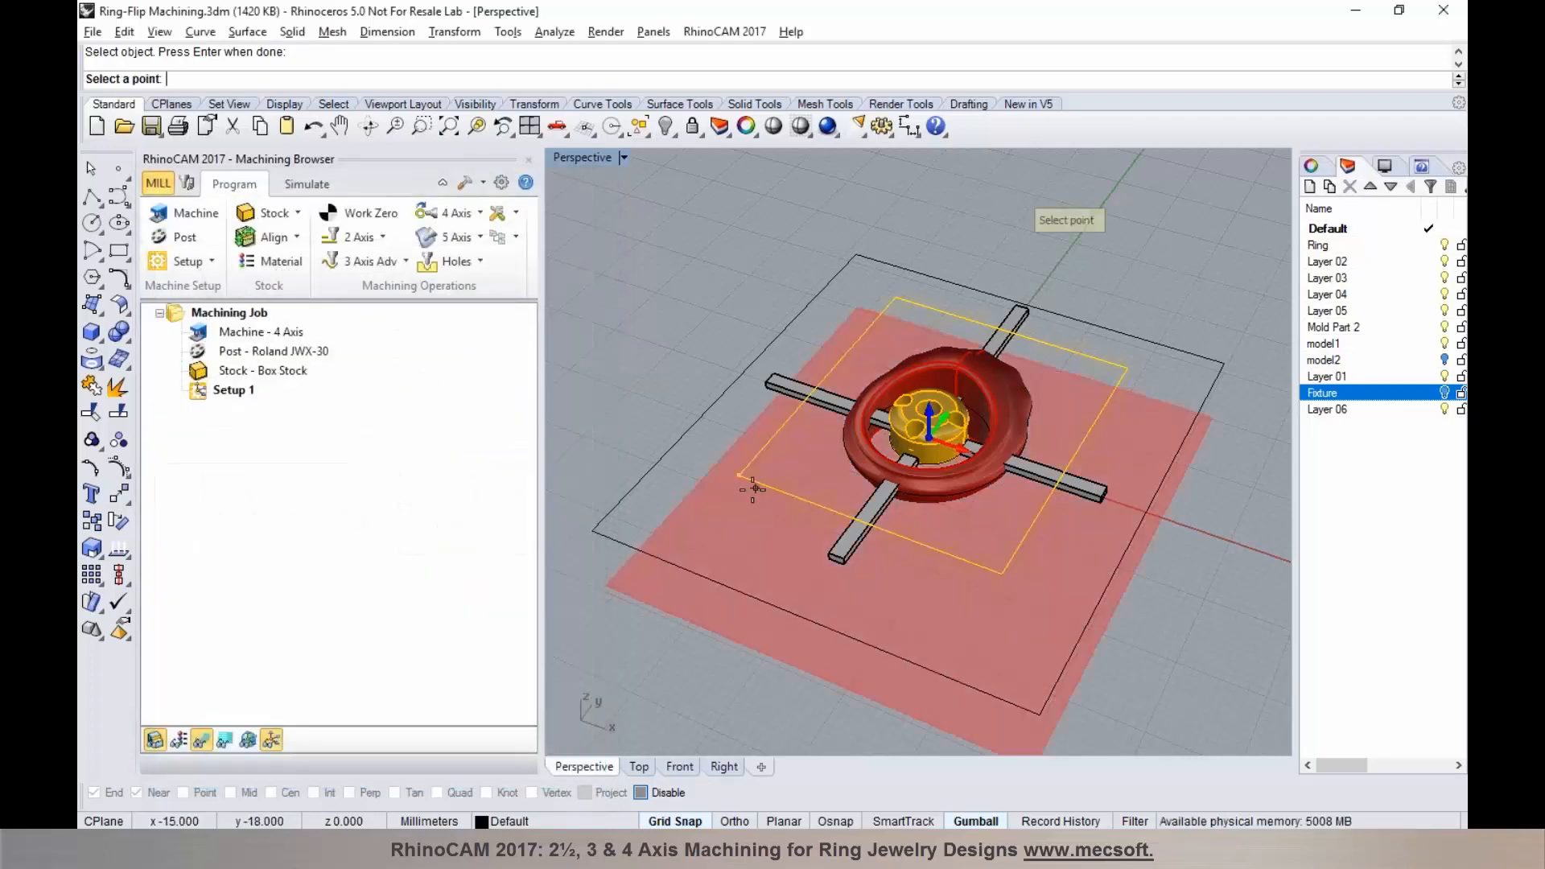
click(740, 481)
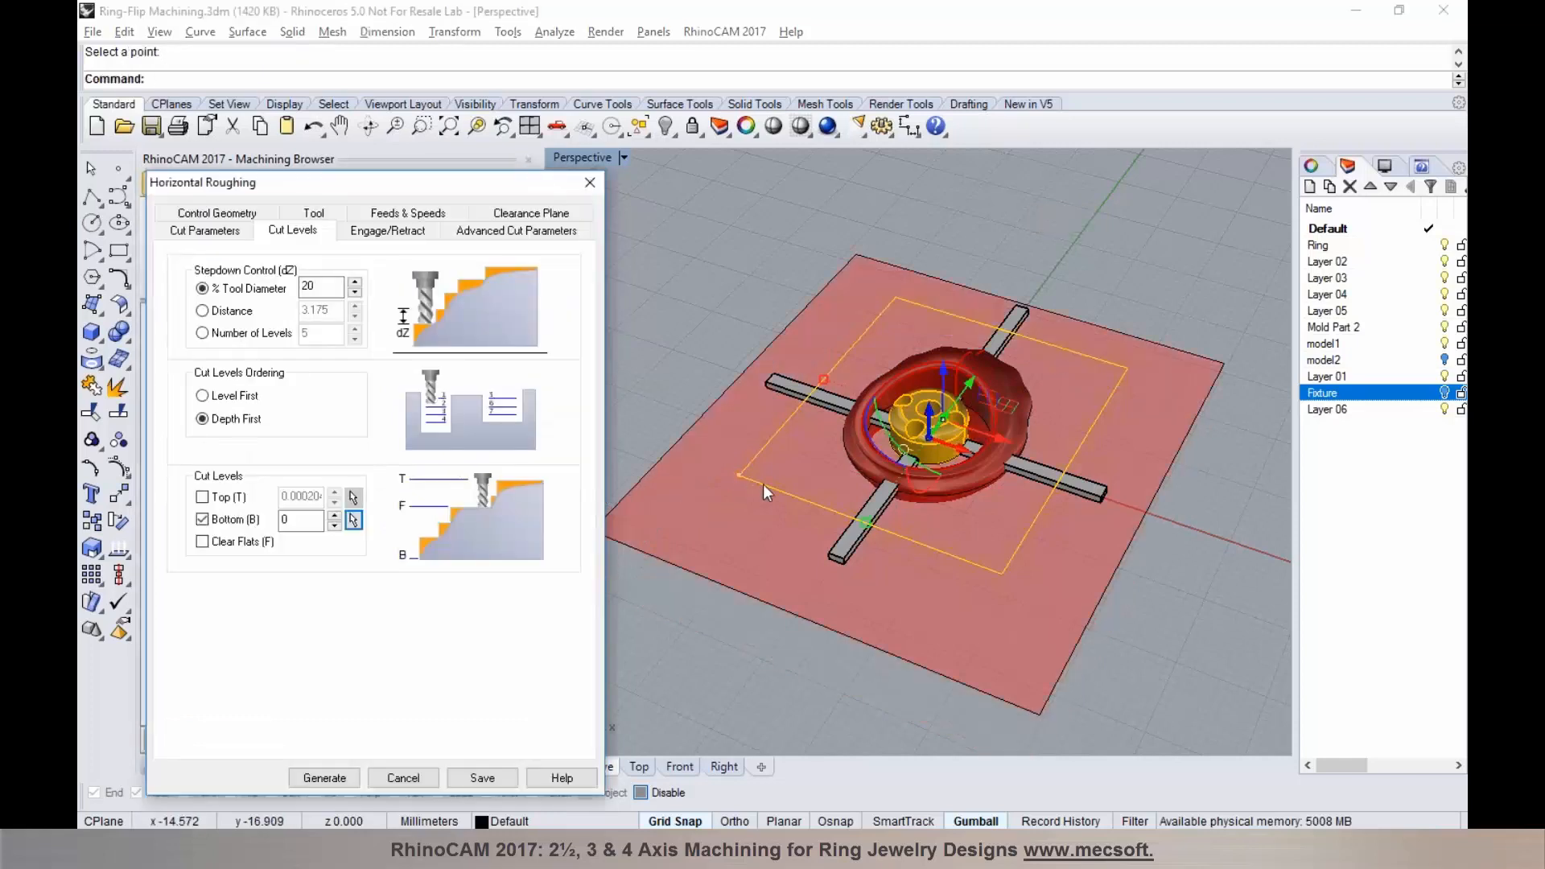
right_drag(818, 515, 793, 450)
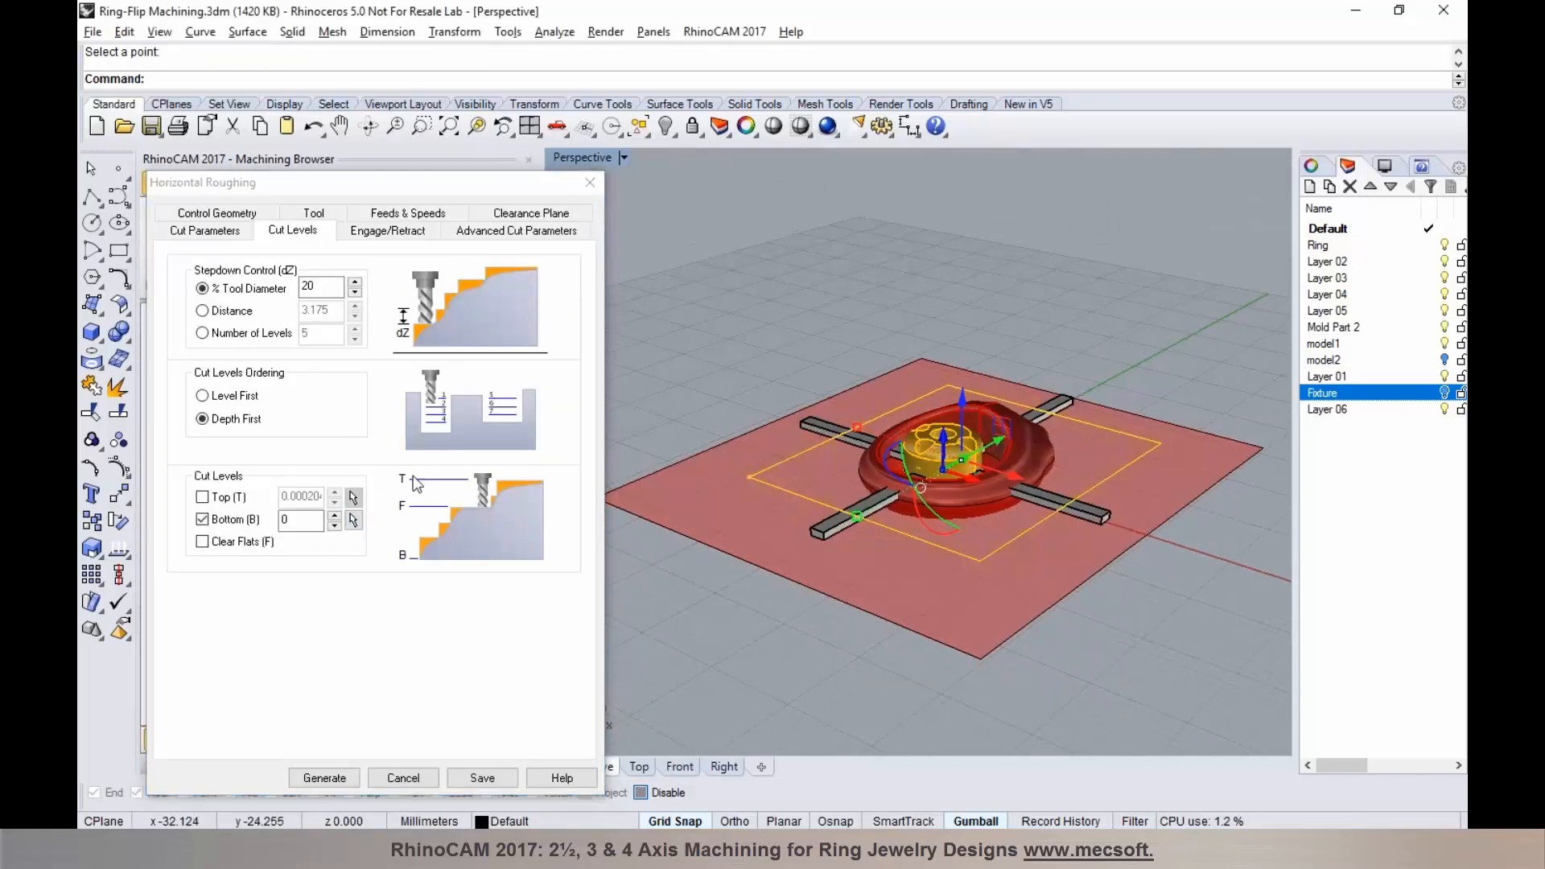
click(334, 525)
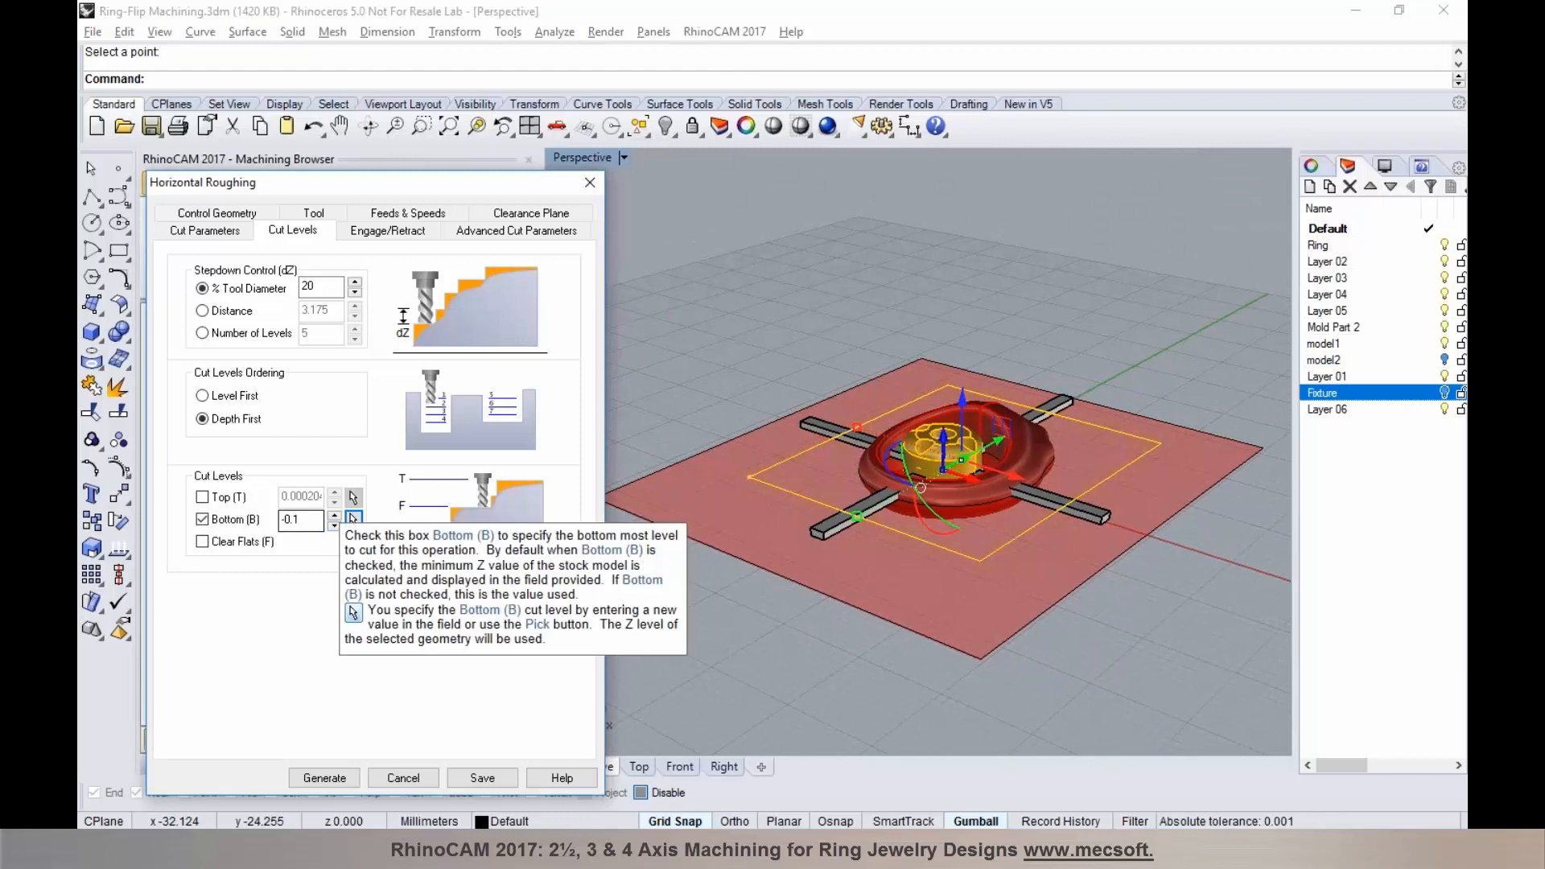
click(385, 233)
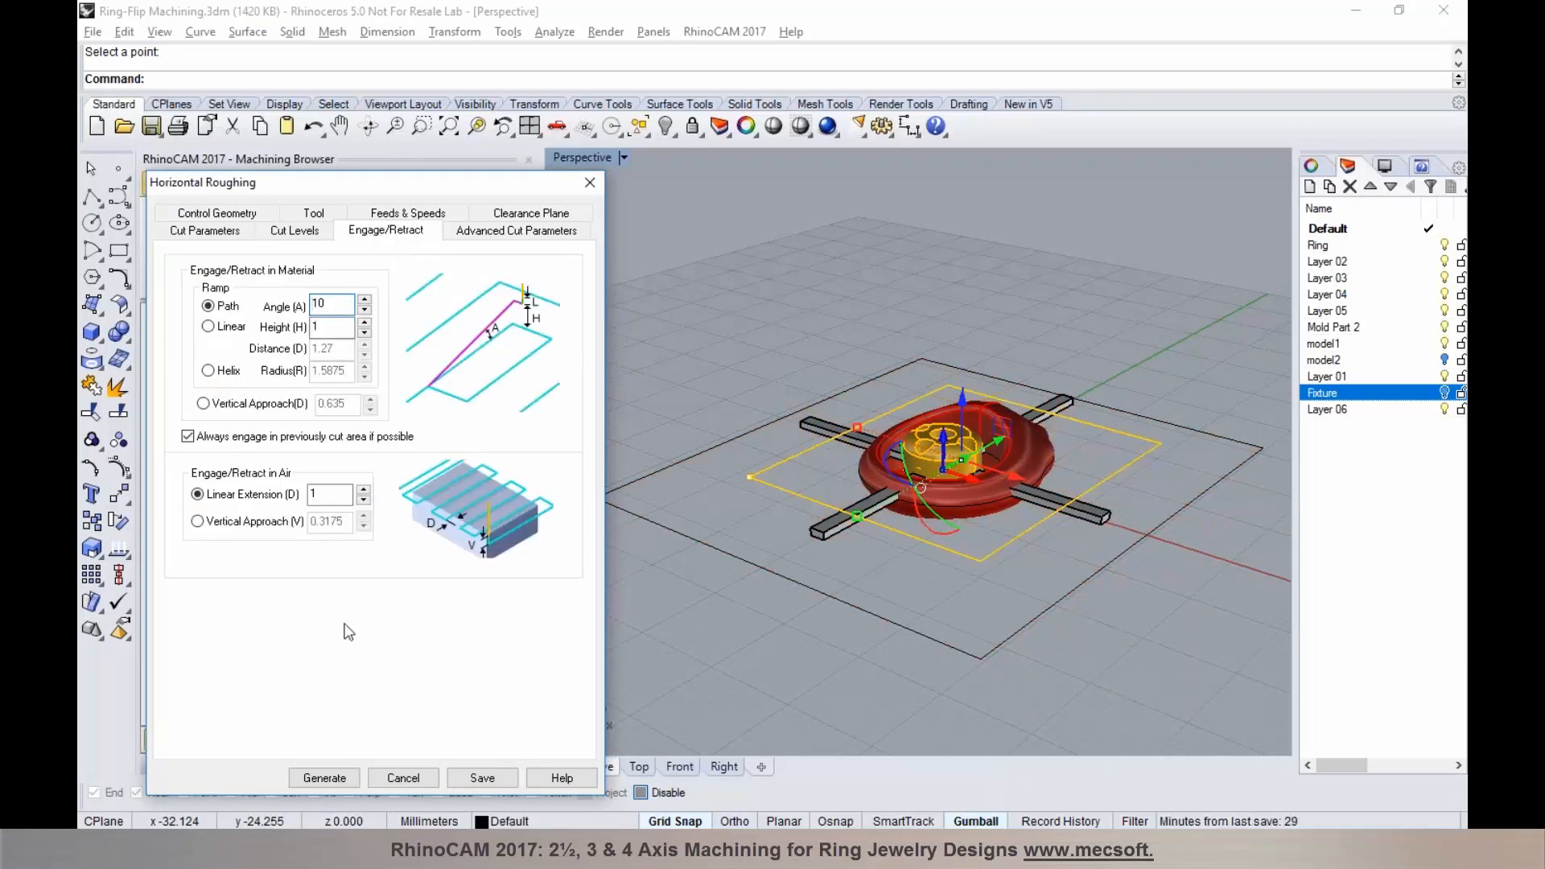
click(335, 781)
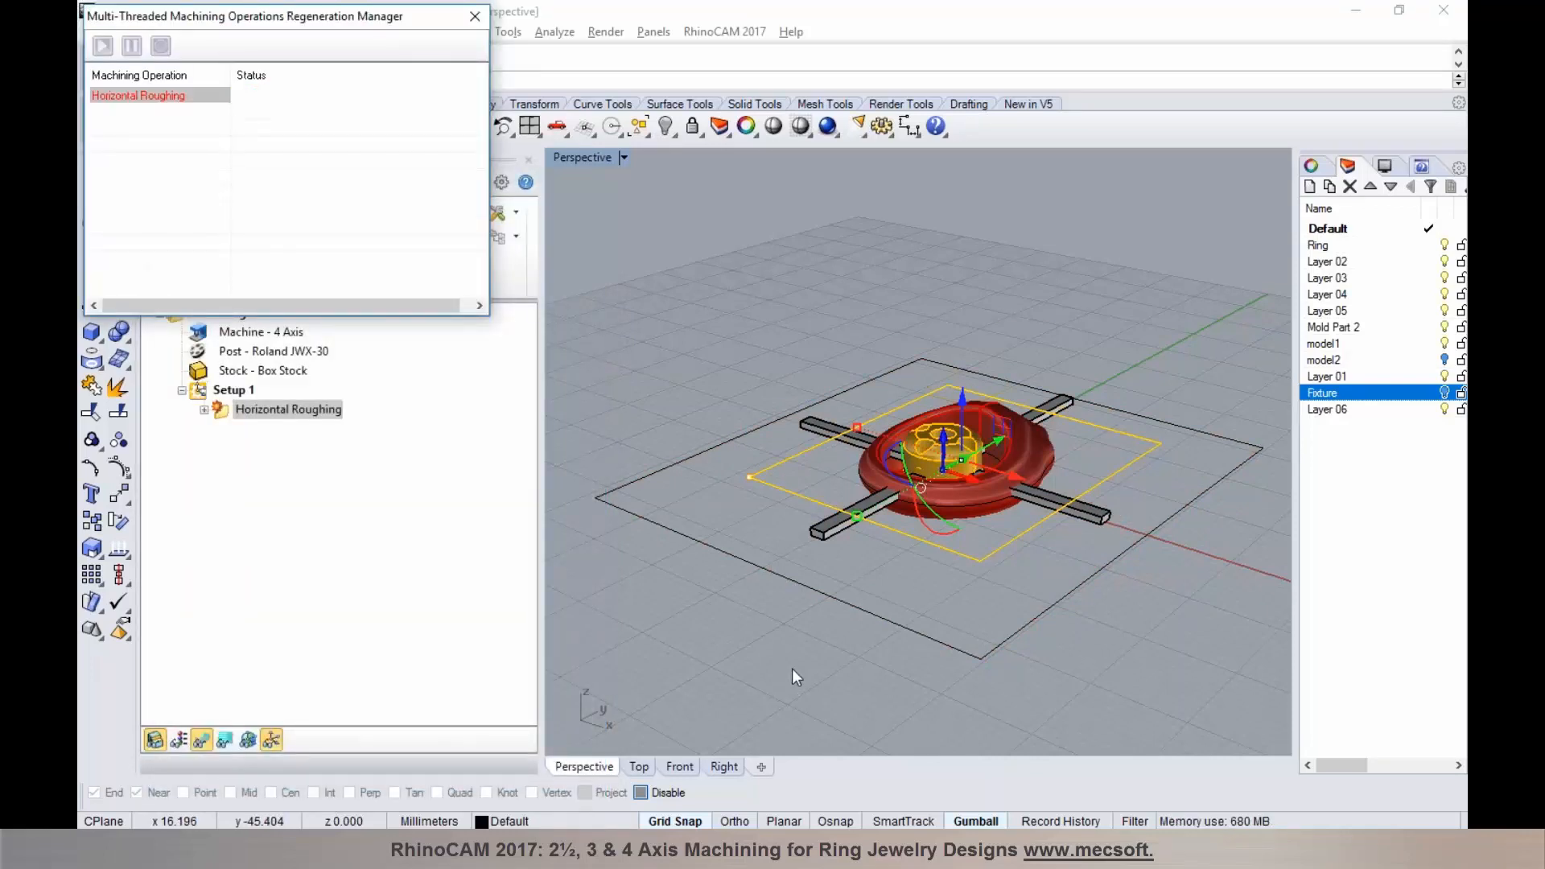
Step: Examine the roughing toolpath level by level through the first four Z levels
mouse_move(916, 554)
right_down()
mouse_move(918, 600)
mouse_move(926, 550)
right_up()
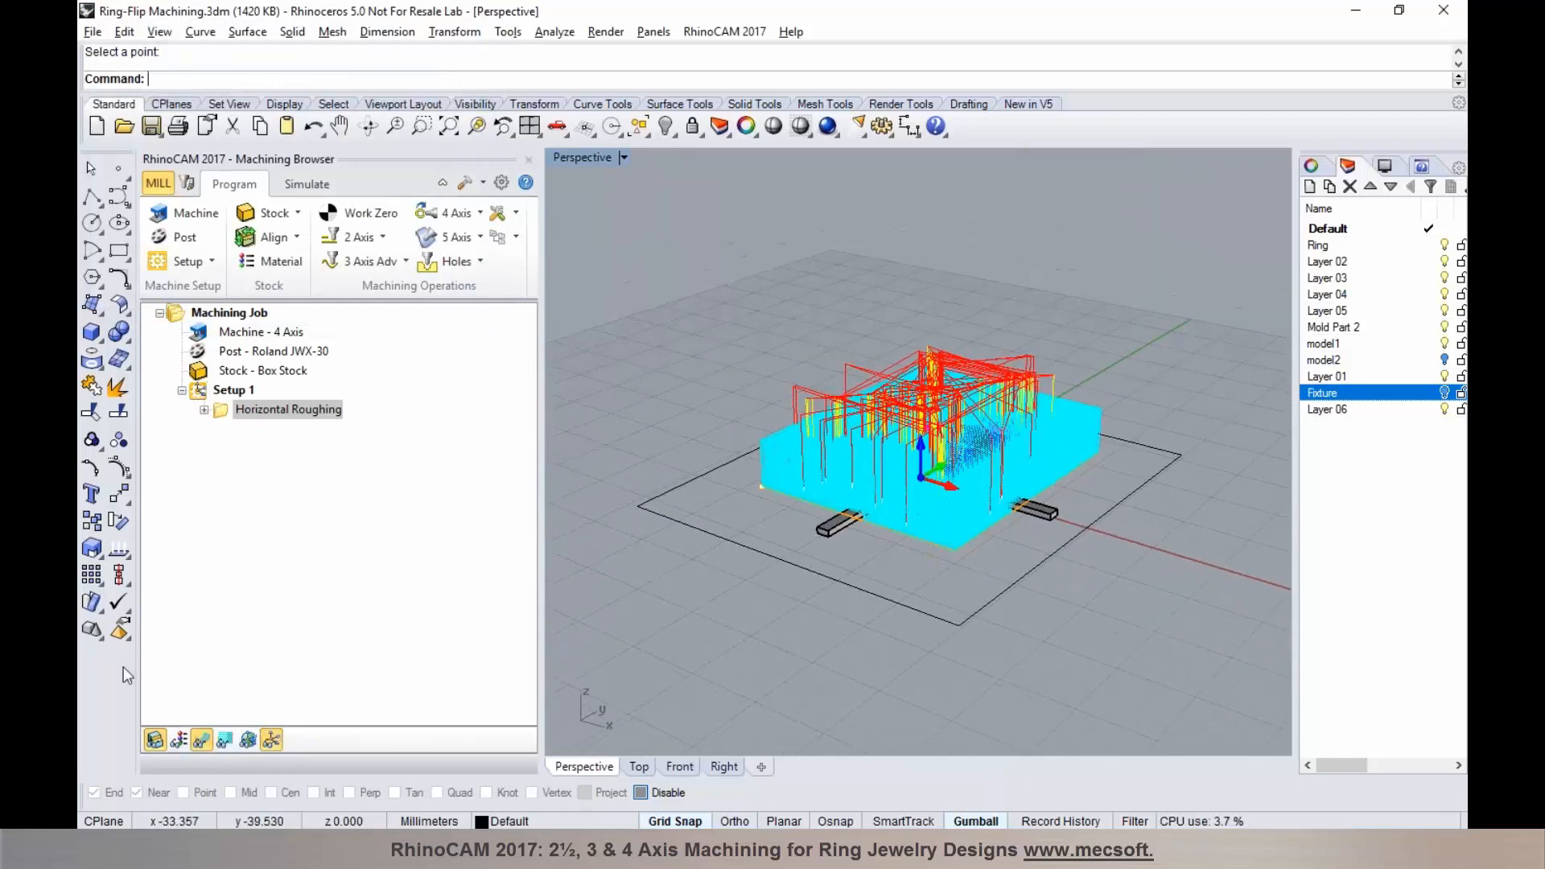
click(226, 740)
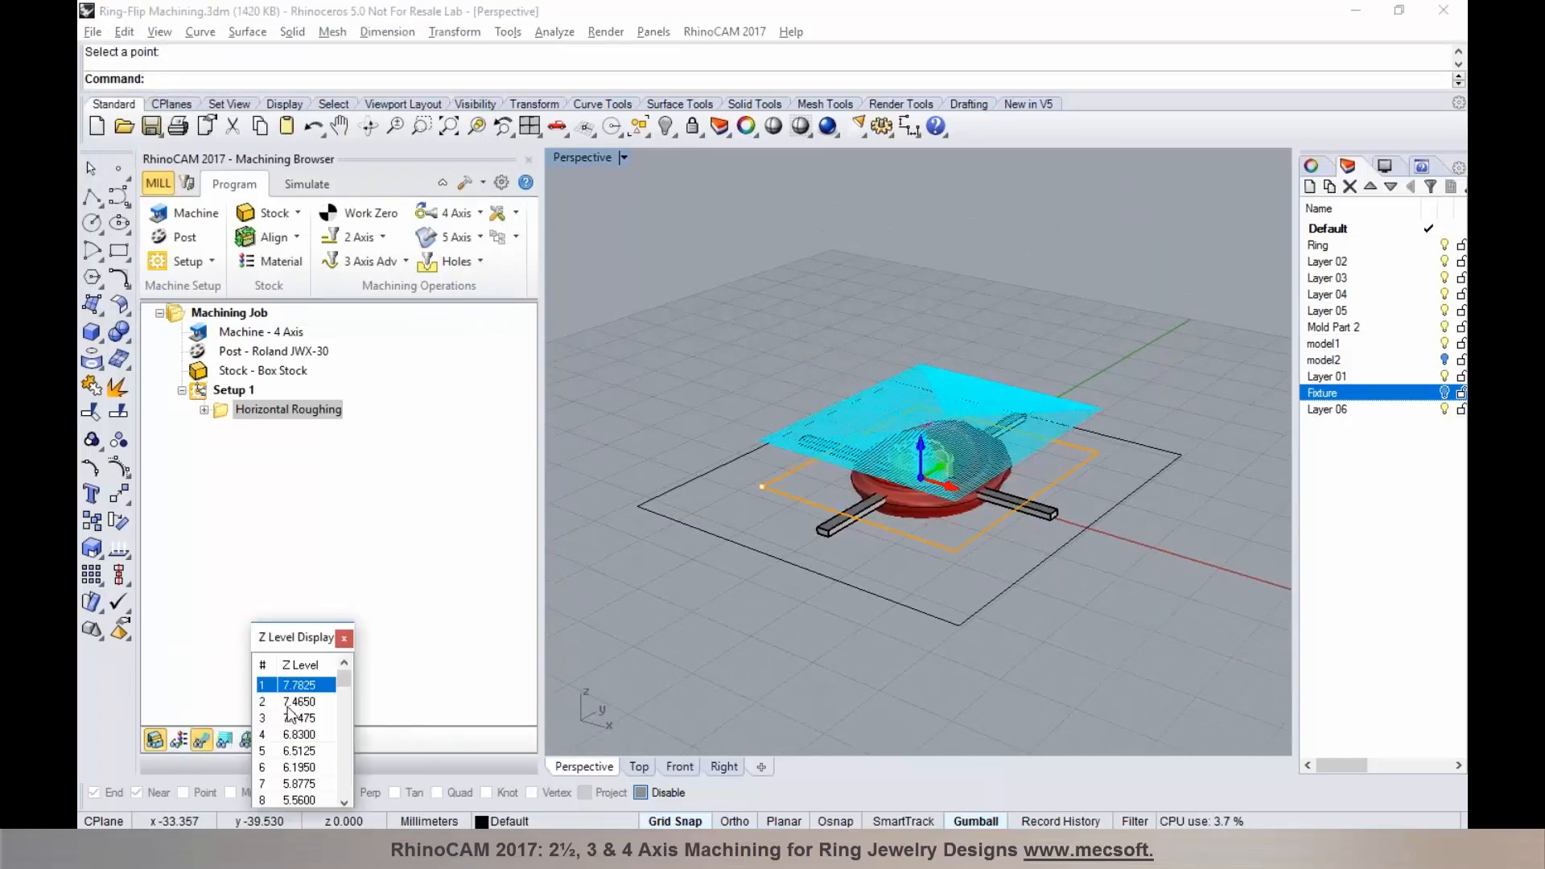
key(Down)
key(Down)
key(Down)
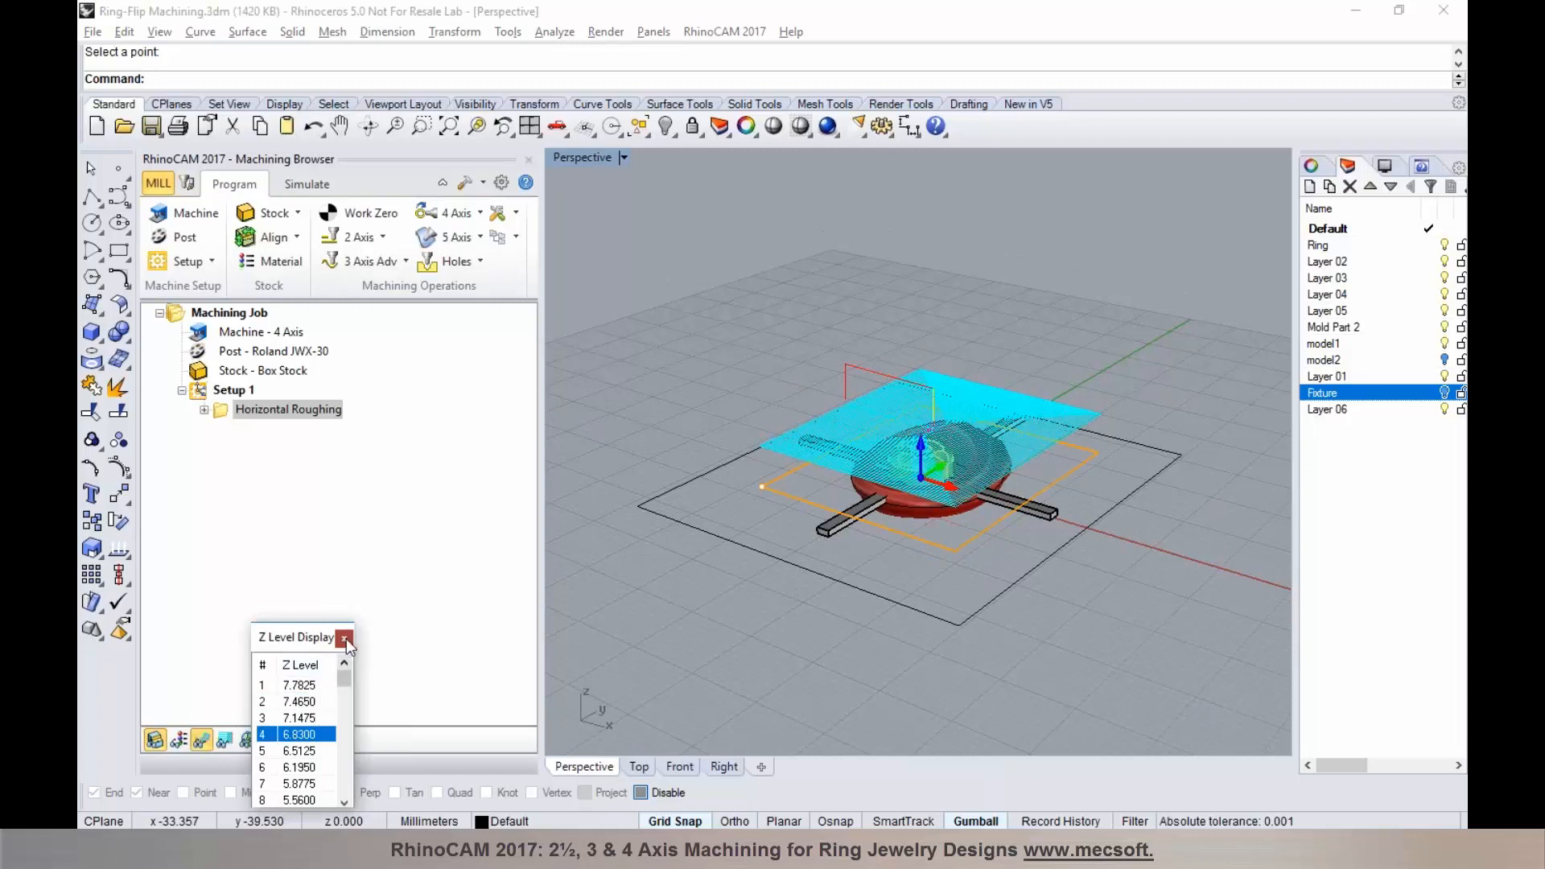
click(344, 638)
Step: Simulate the horizontal roughing through to its end and inspect the cut stock up close
click(306, 184)
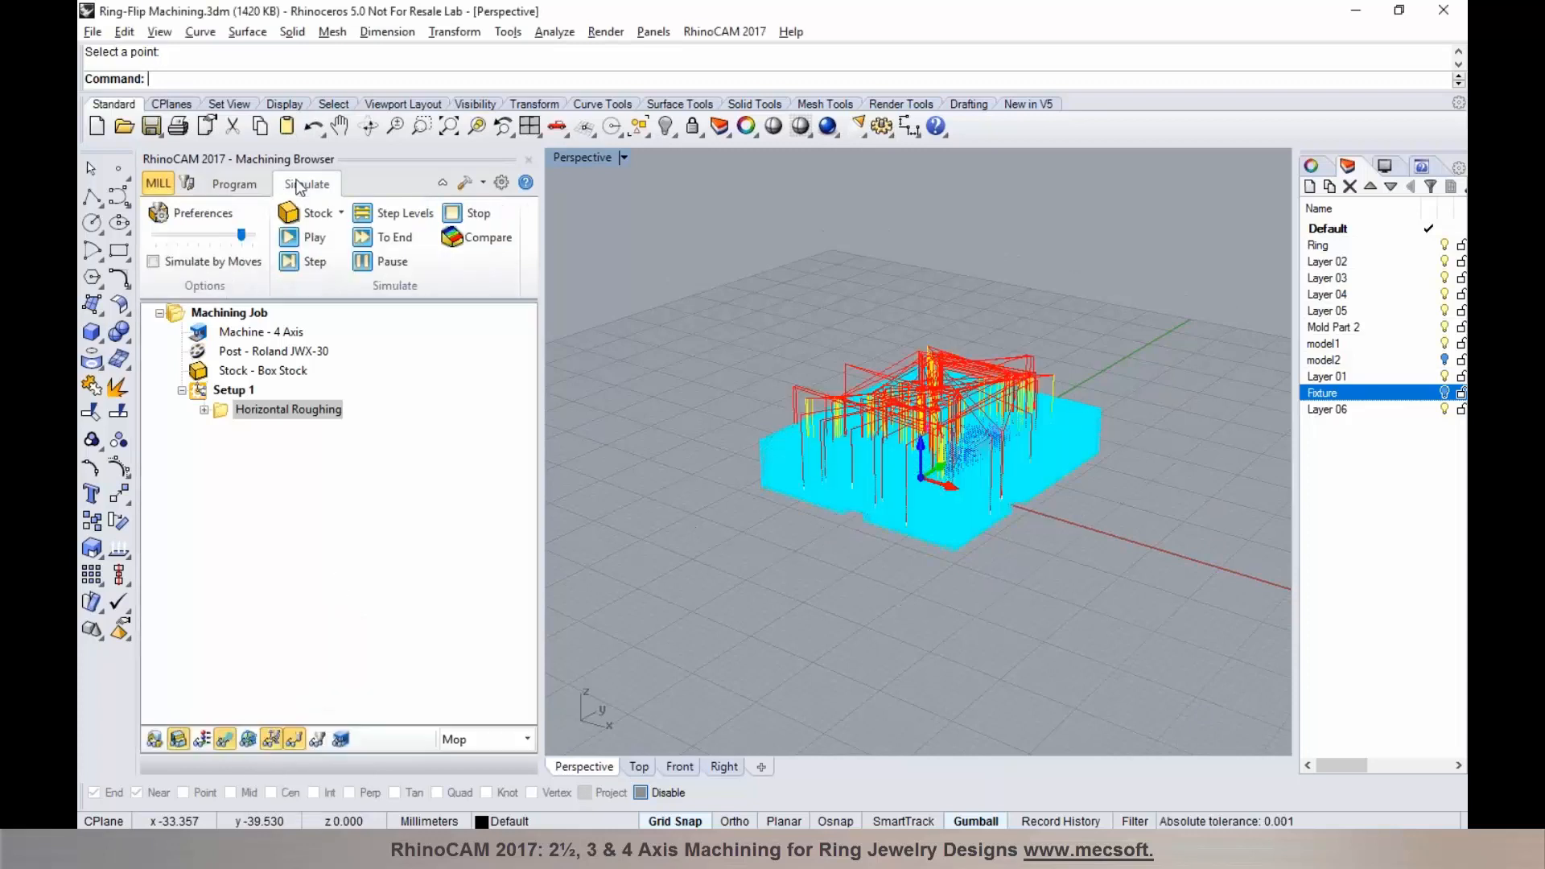
click(292, 235)
right_drag(717, 622, 710, 684)
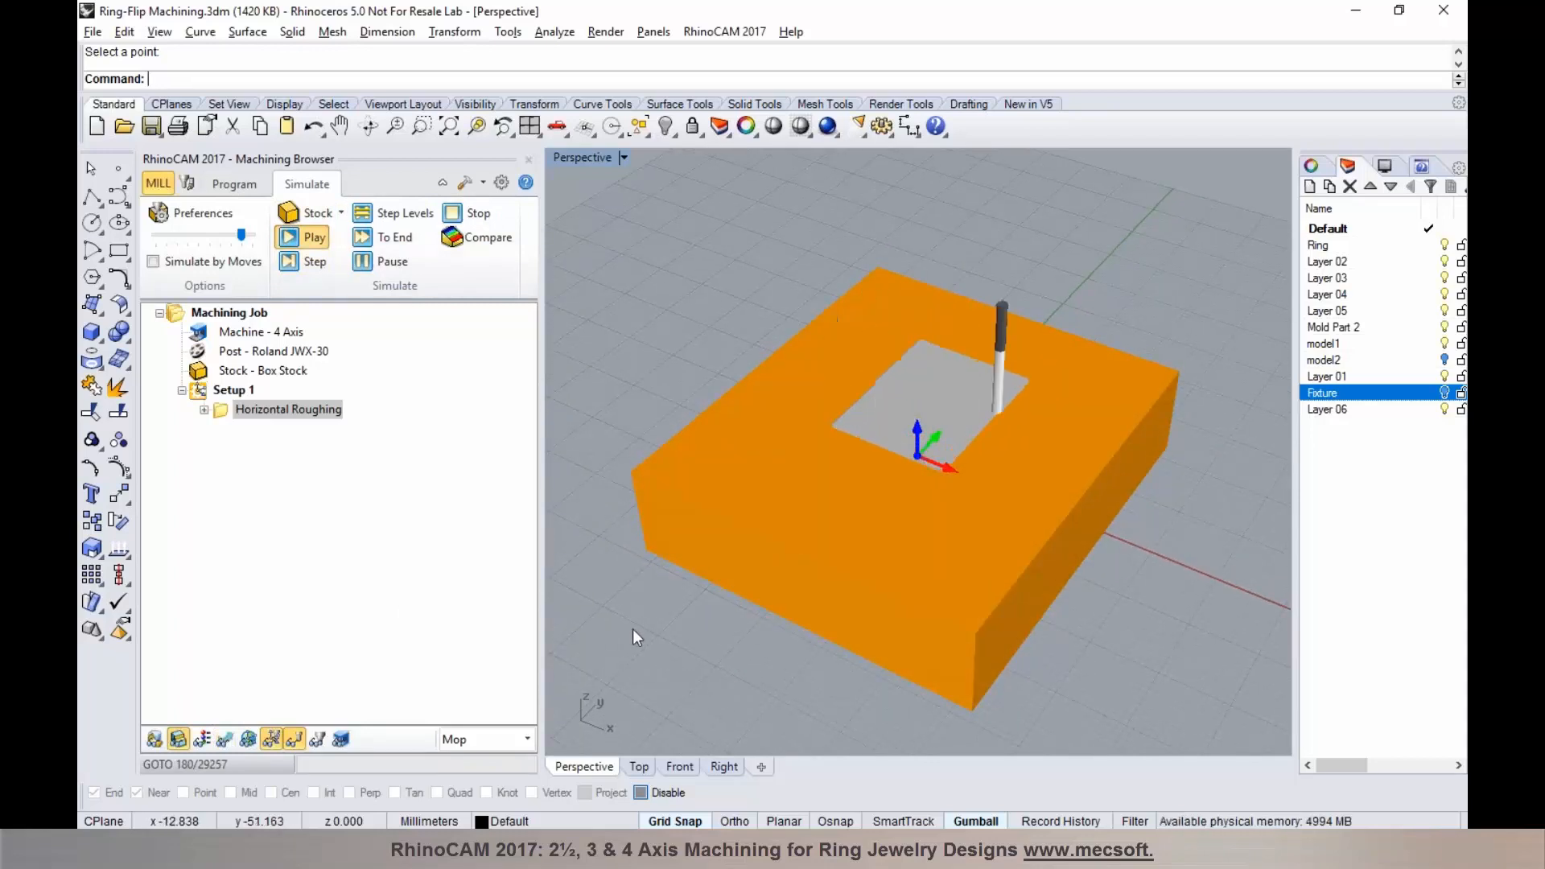
click(370, 266)
click(368, 240)
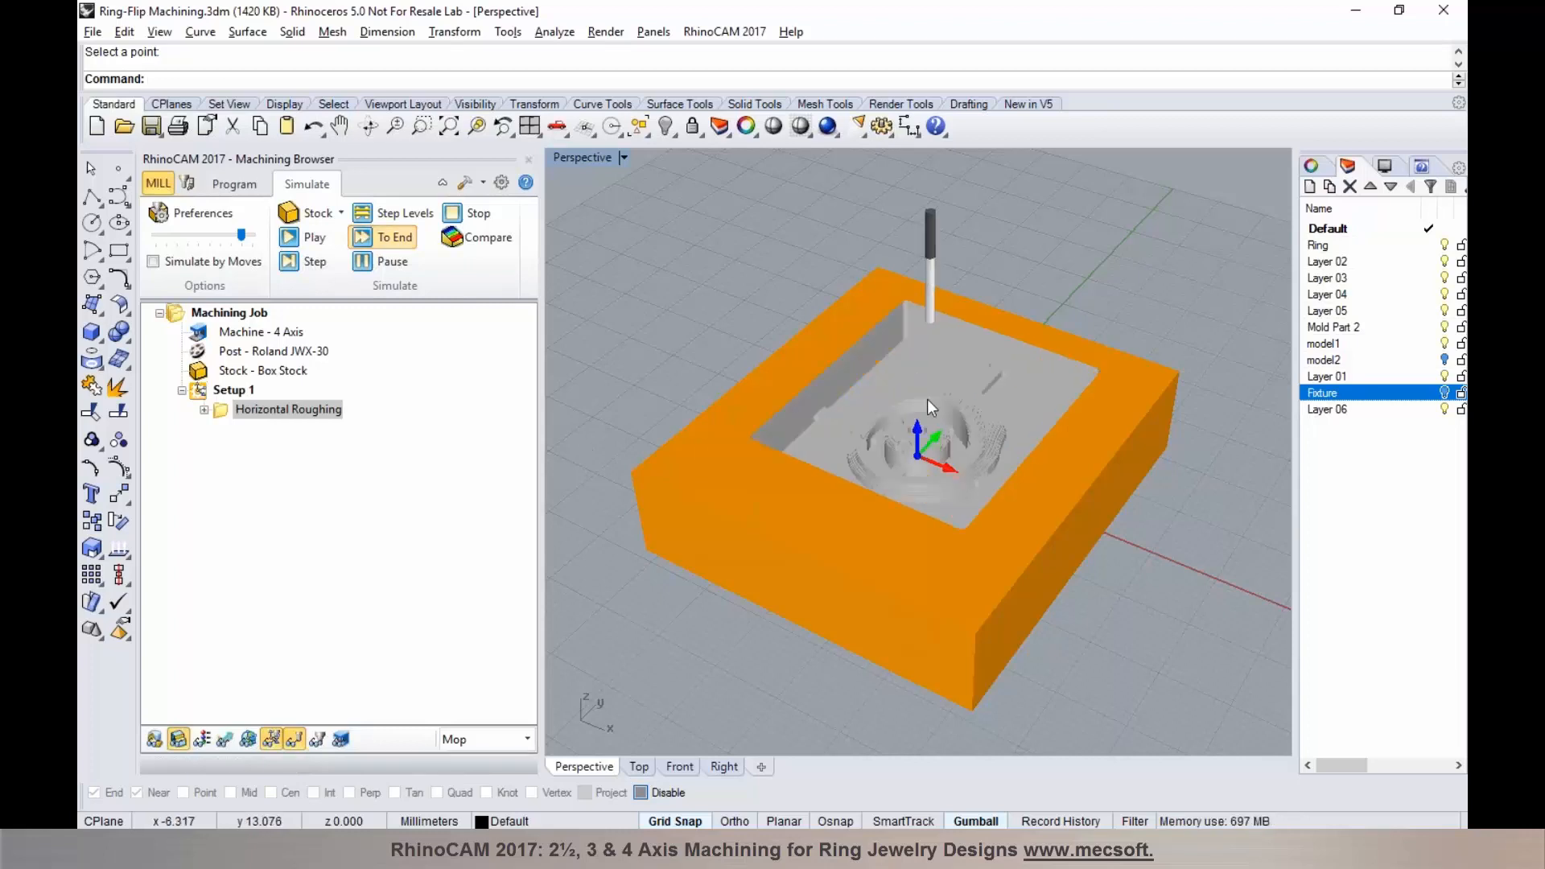
right_drag(758, 465, 892, 555)
scroll(892, 417, up, 6)
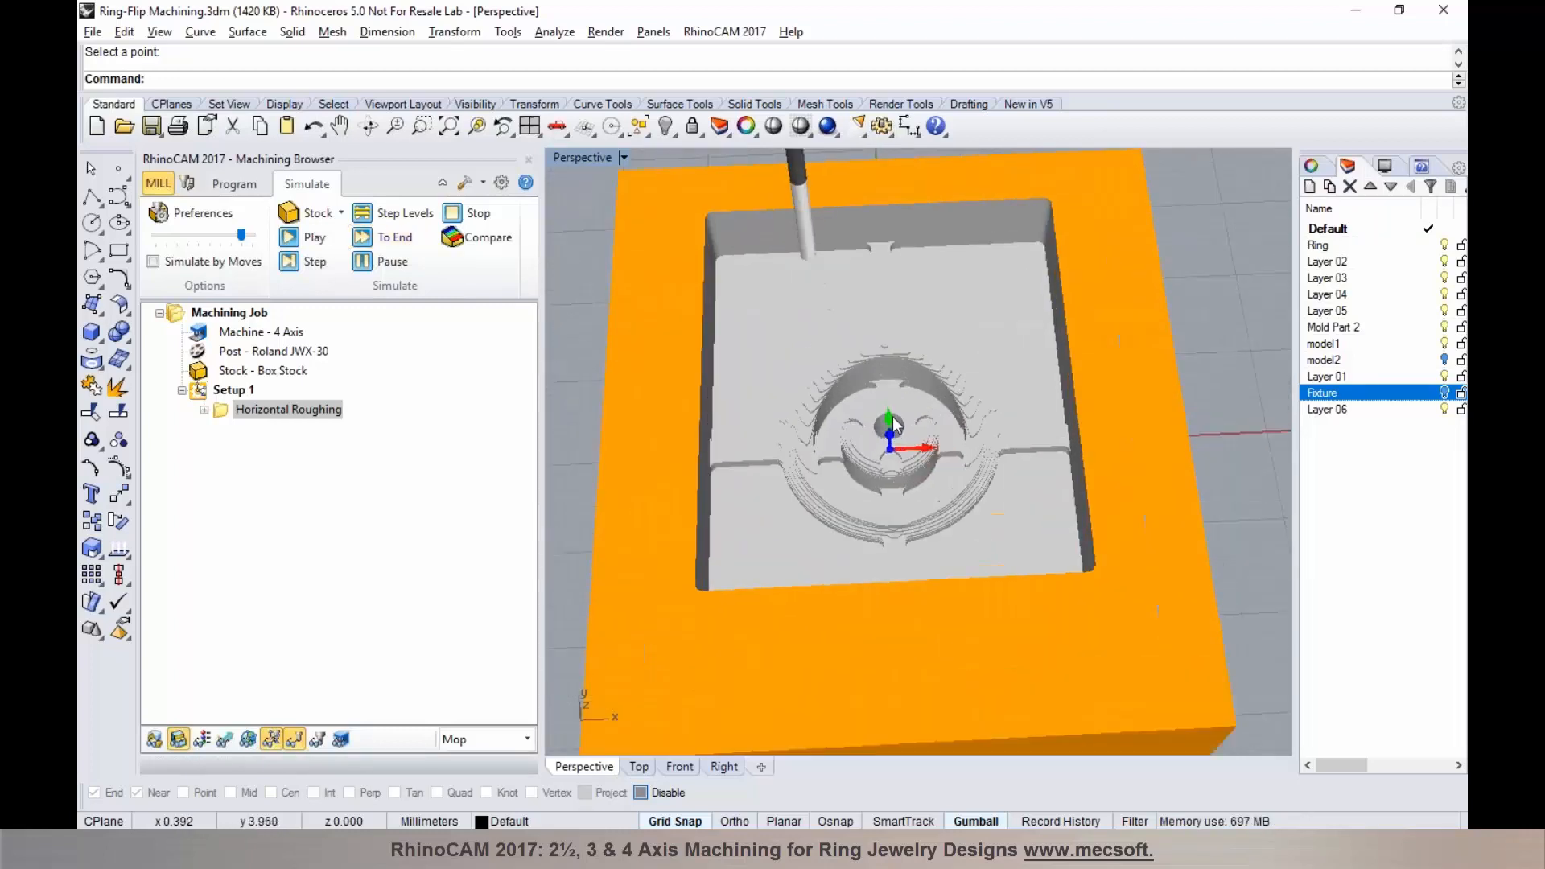
Step: Create a 2-axis Hole Profiling operation and select the top edge of the gold hub's central hole as its region
click(234, 183)
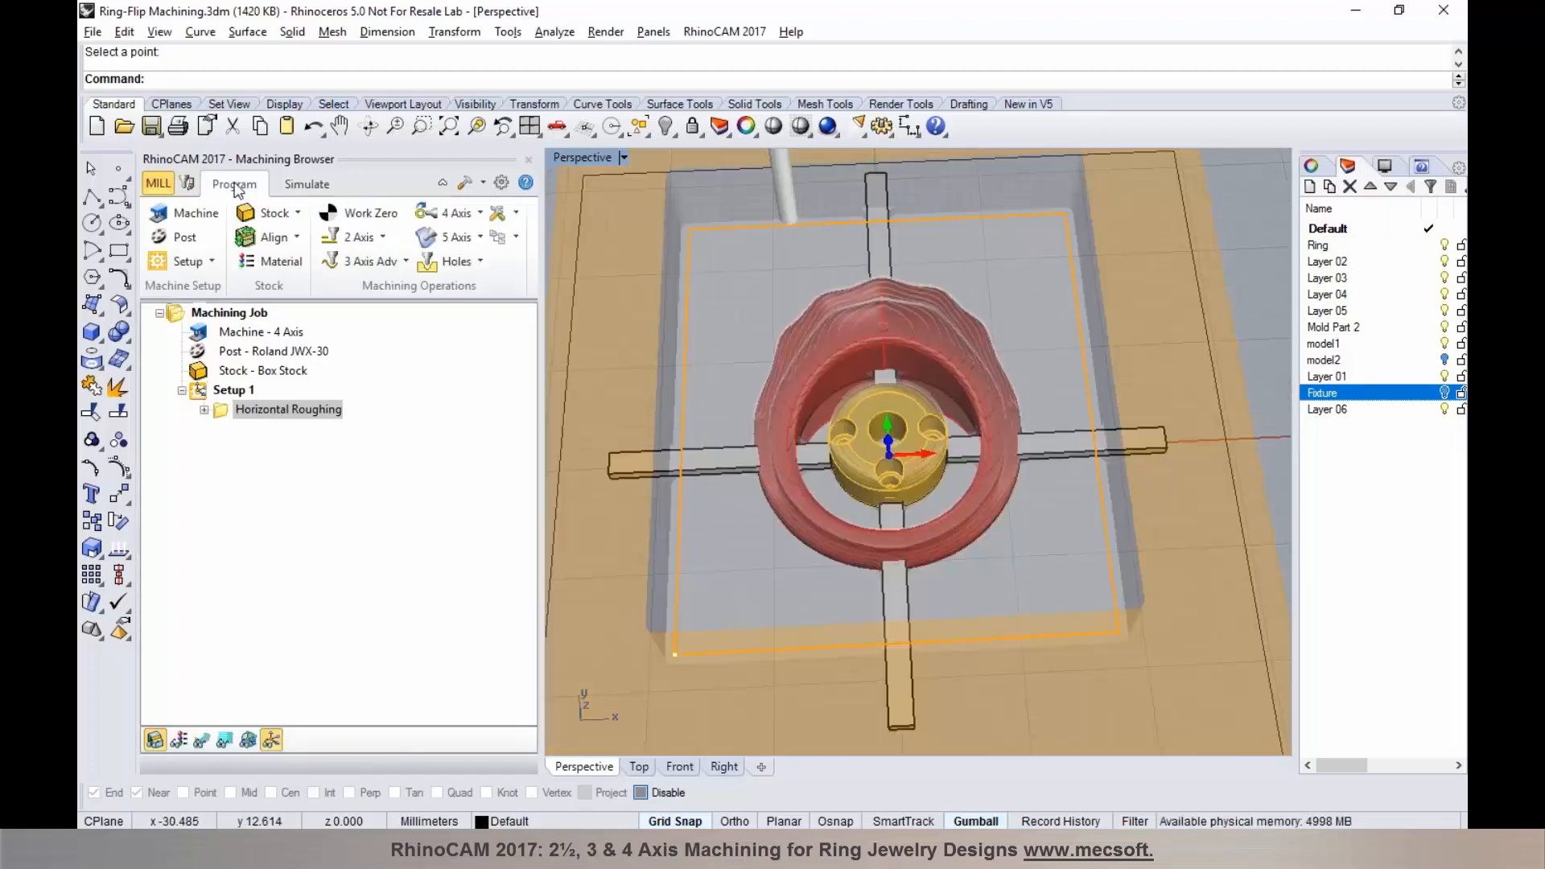
right_drag(863, 454, 905, 472)
scroll(868, 451, up, 5)
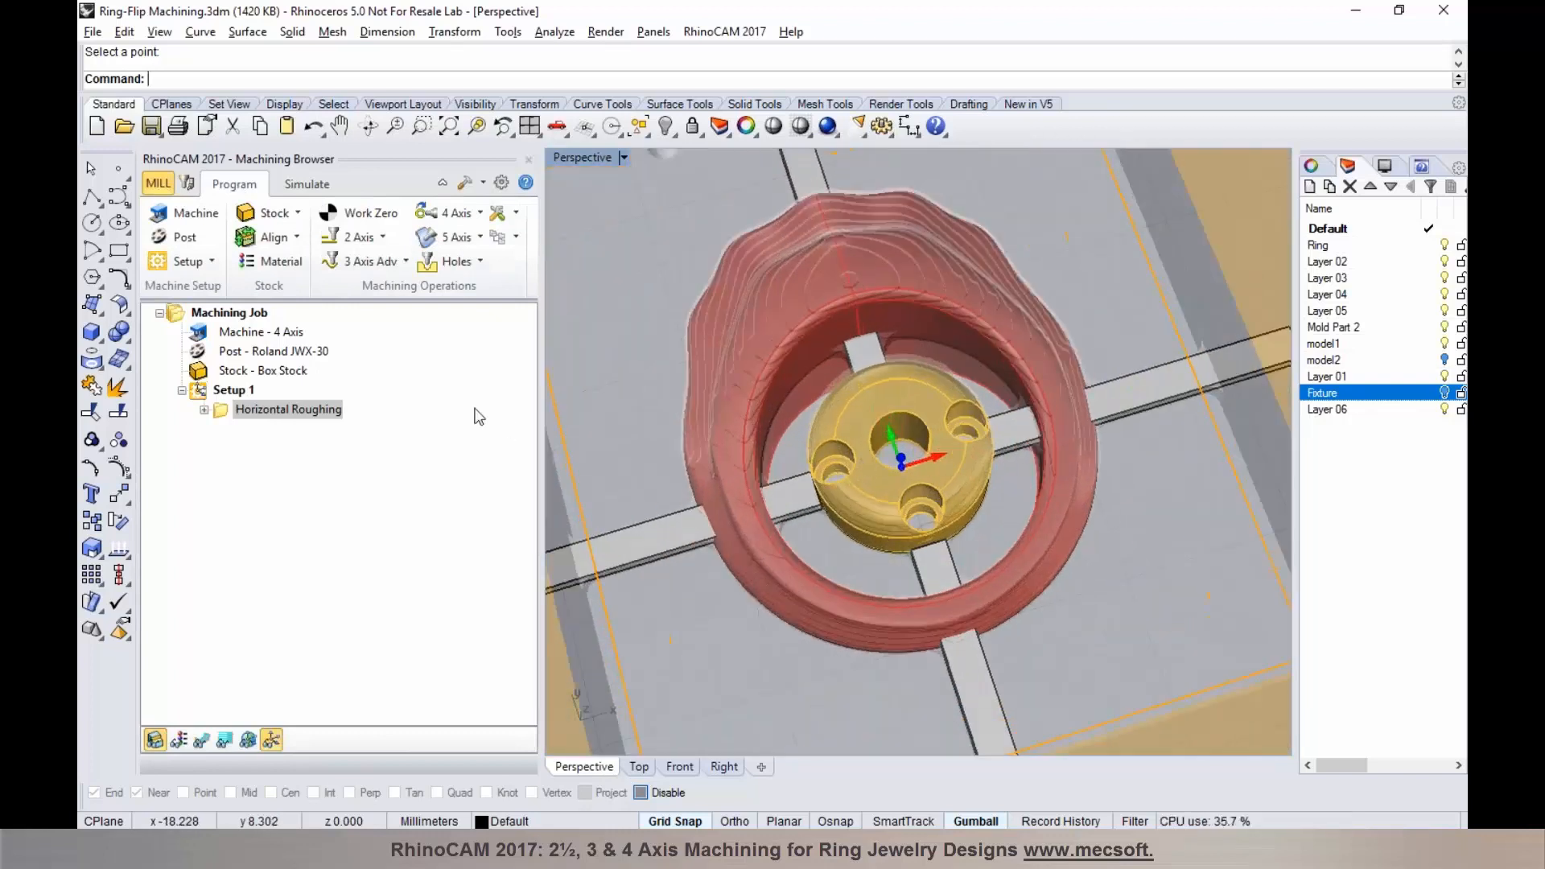
click(362, 238)
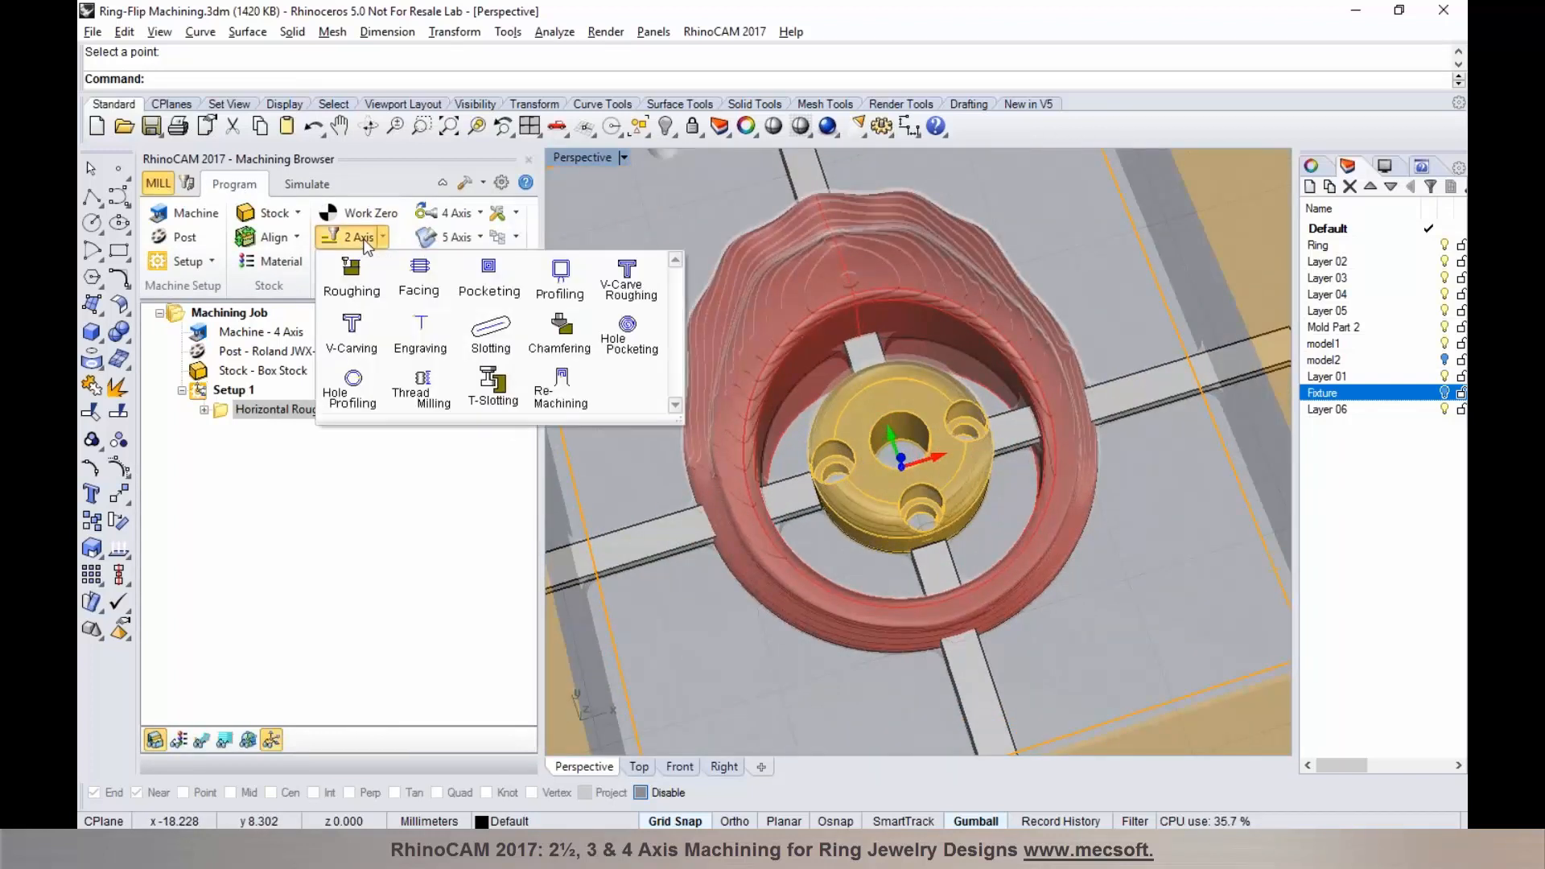
click(354, 383)
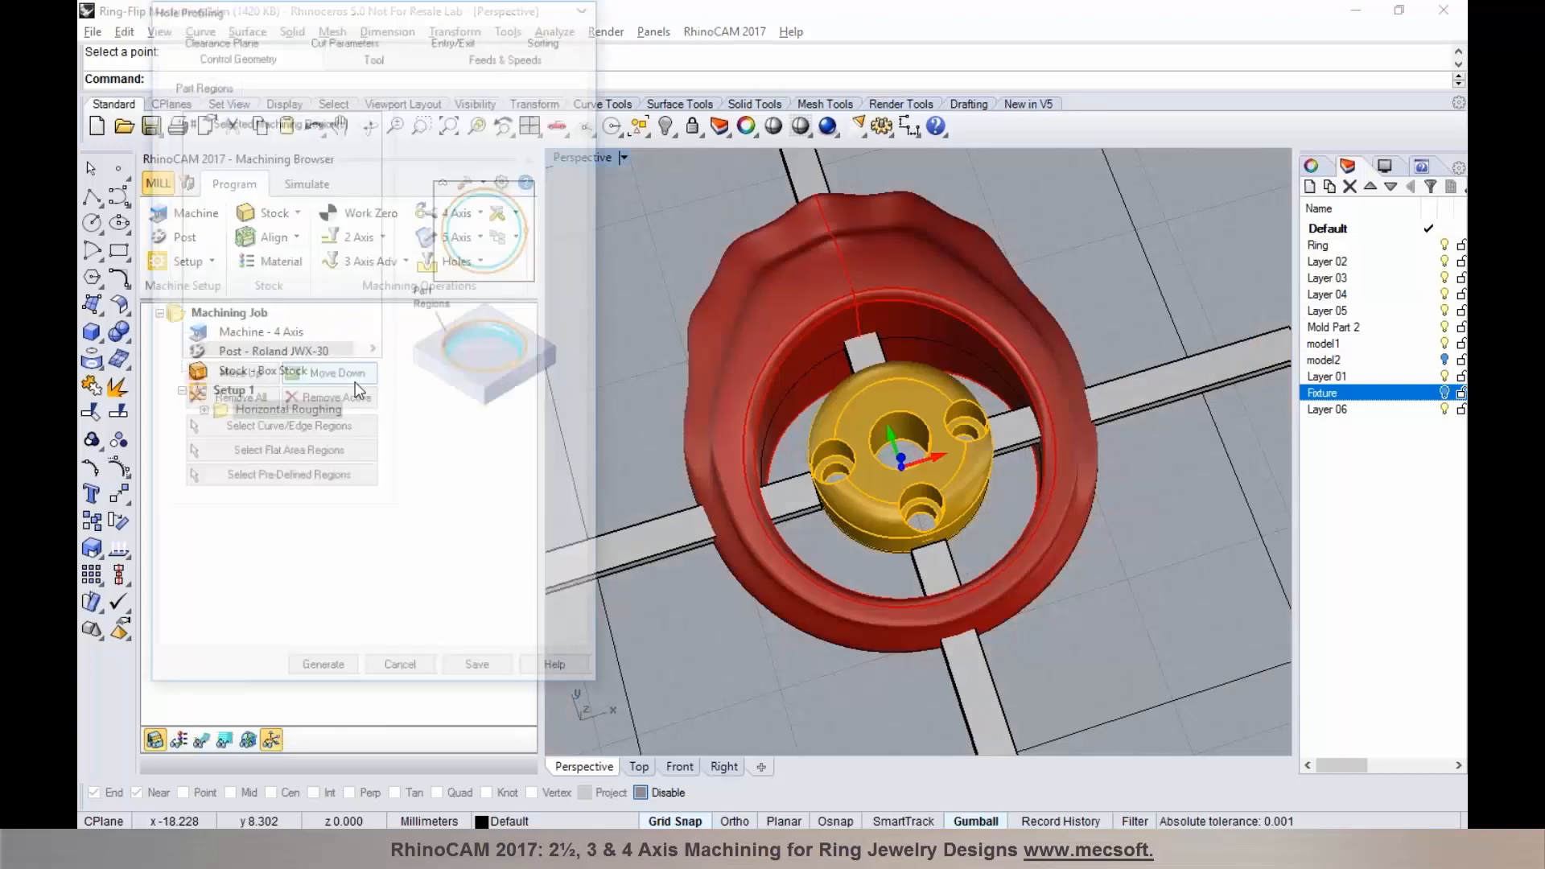
click(274, 426)
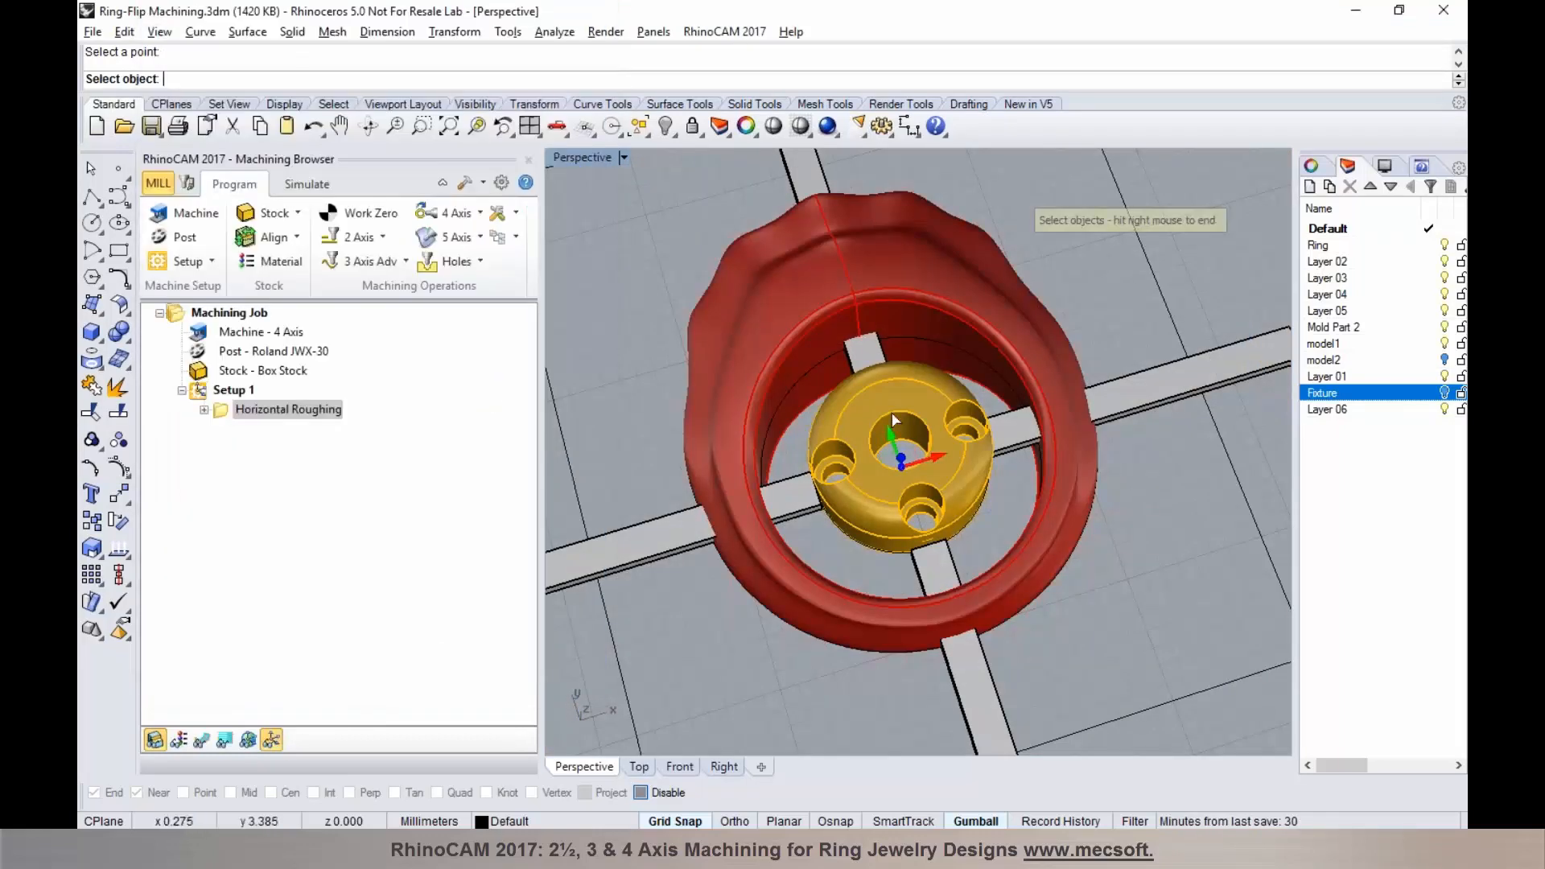
click(898, 413)
right_click(900, 413)
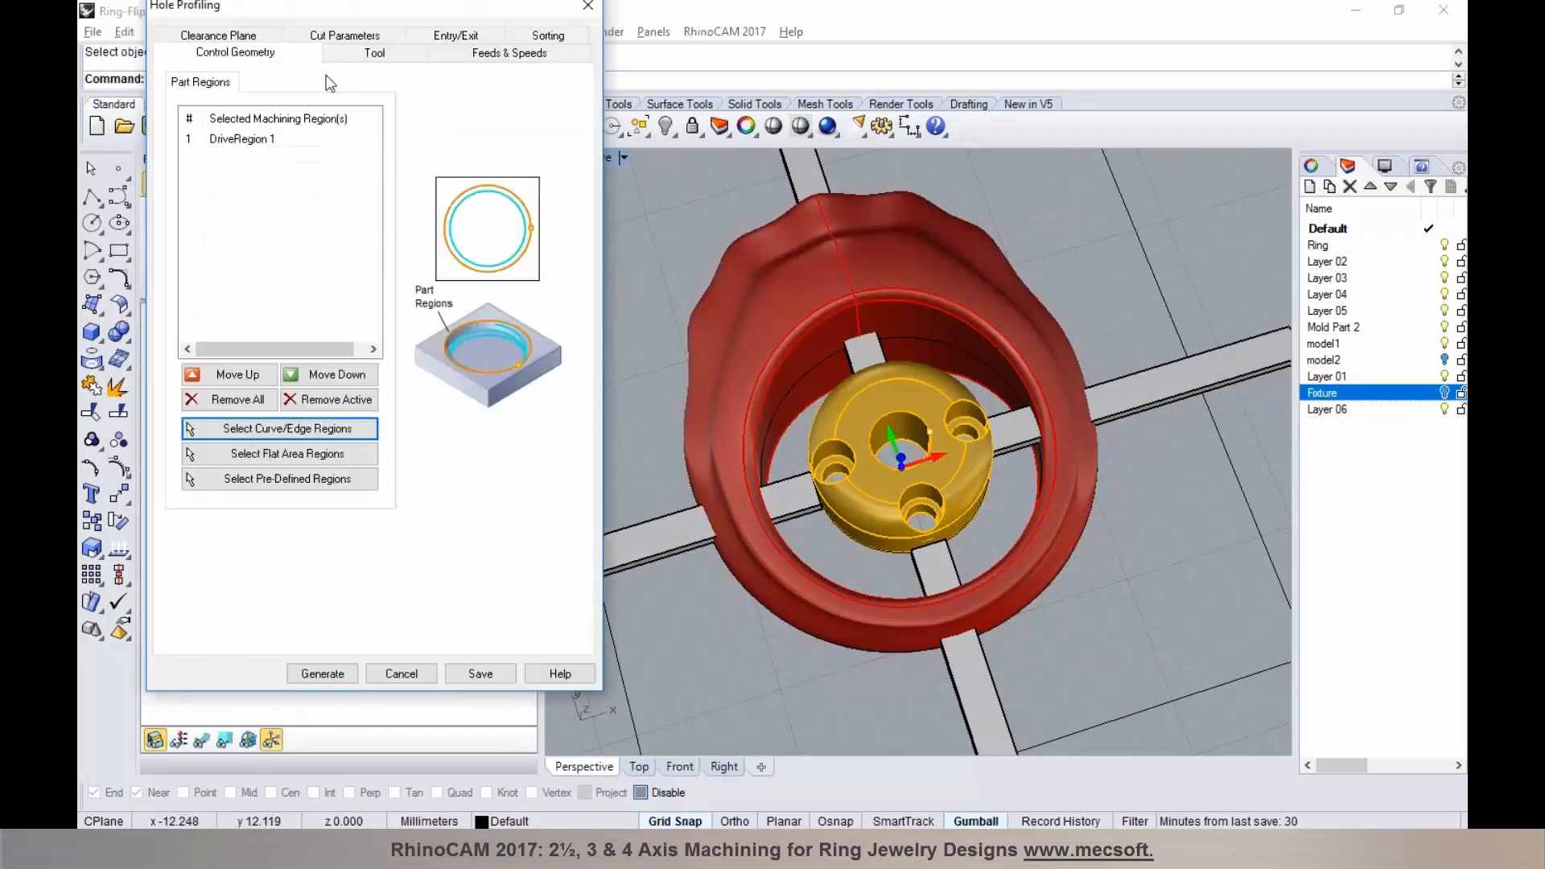
Step: Set a 6 mm hole depth and helix pitch height 1, enable full and individual helixes, and generate the central hole's toolpath
click(366, 56)
click(335, 34)
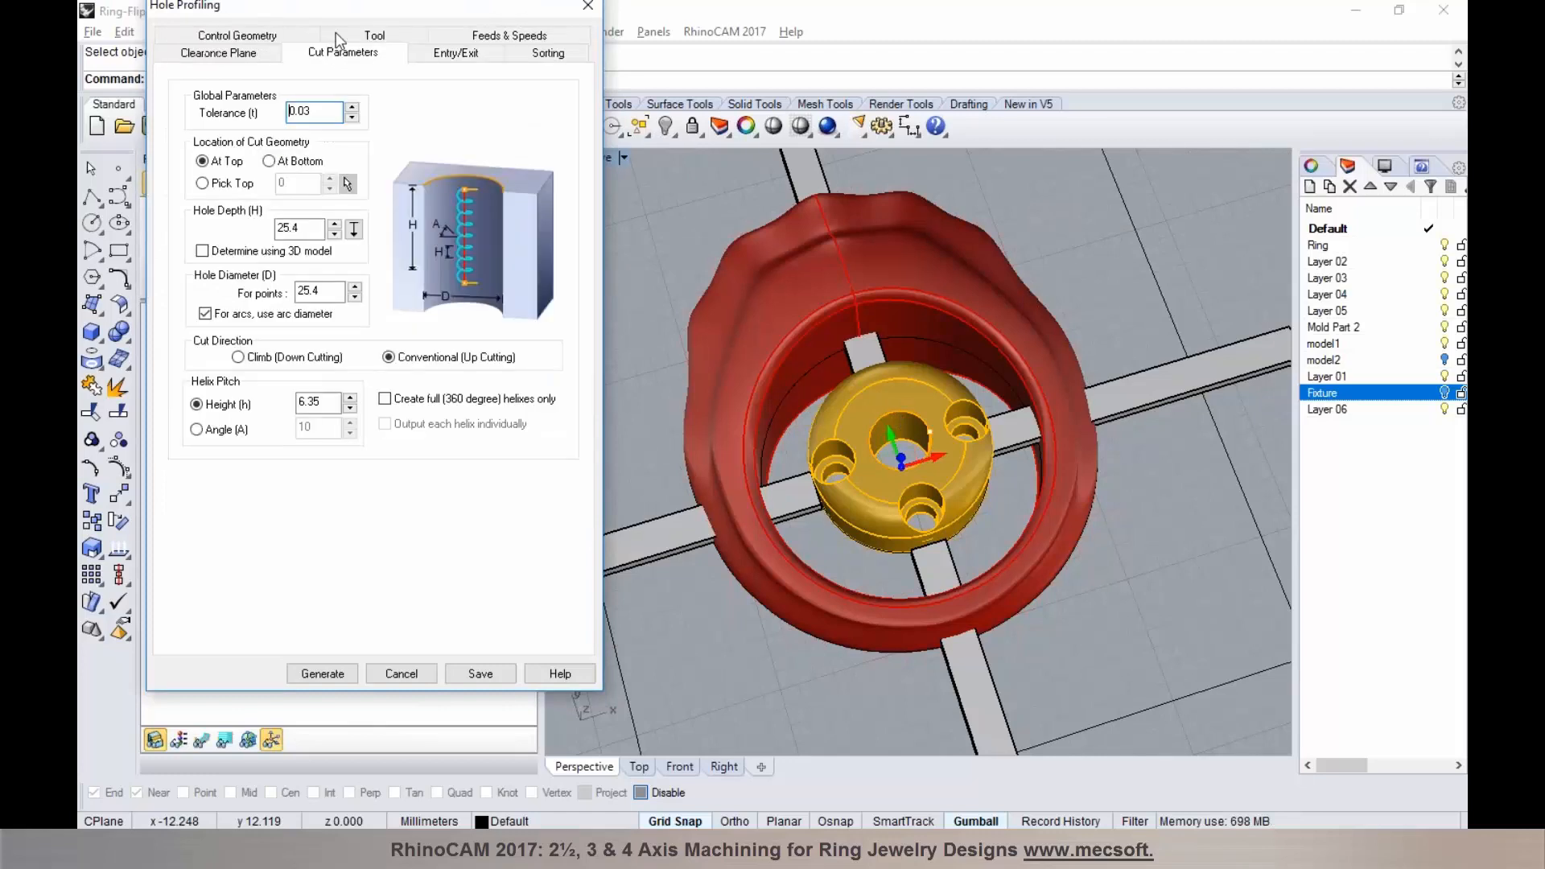
double_click(298, 229)
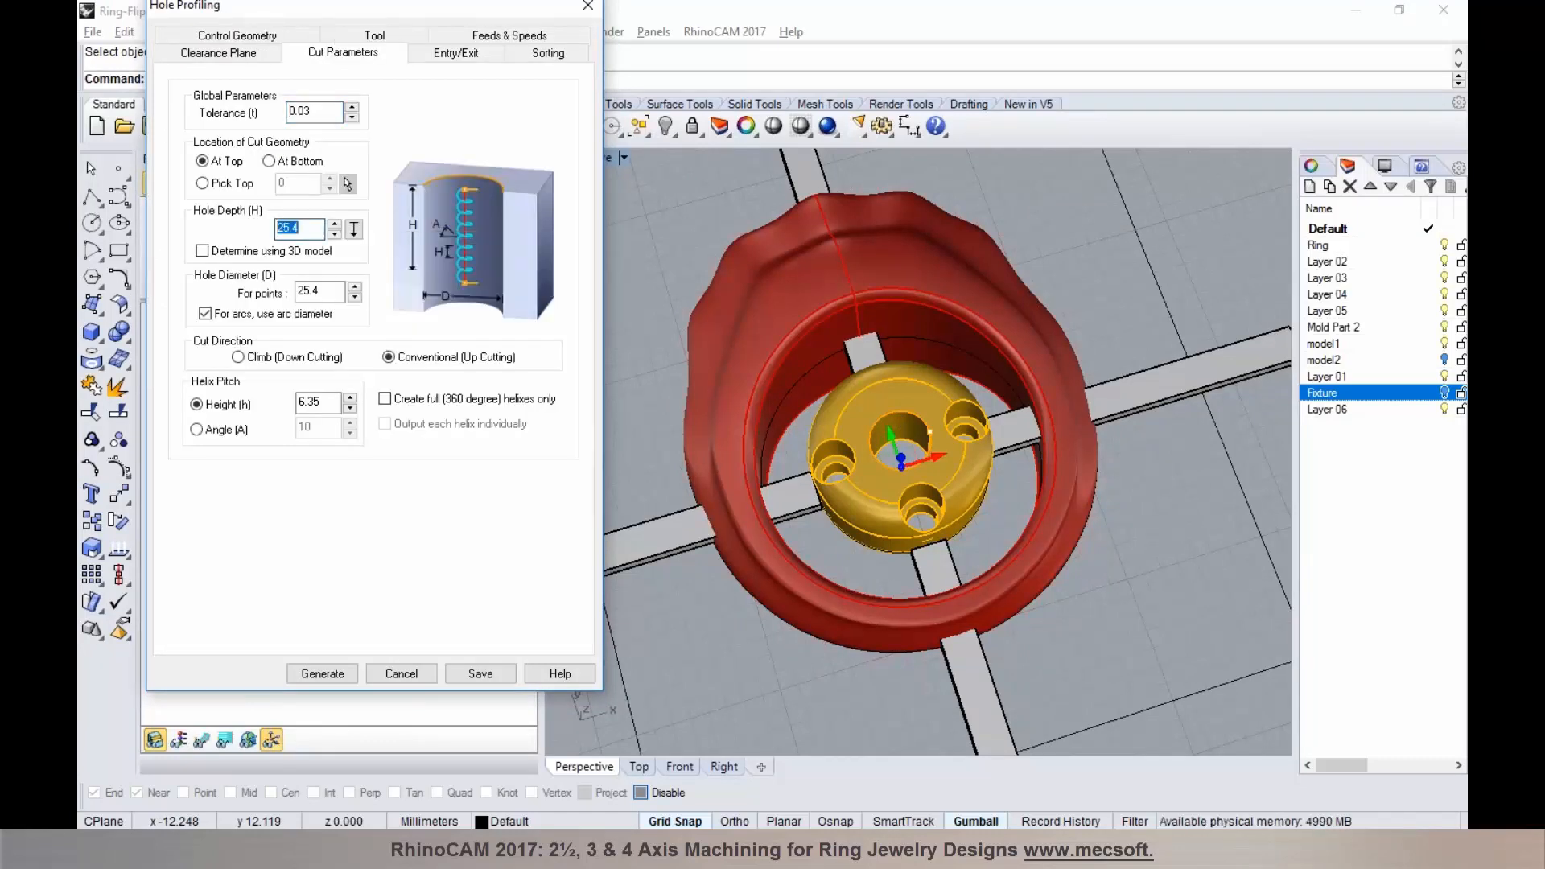
double_click(310, 402)
text(1)
click(385, 398)
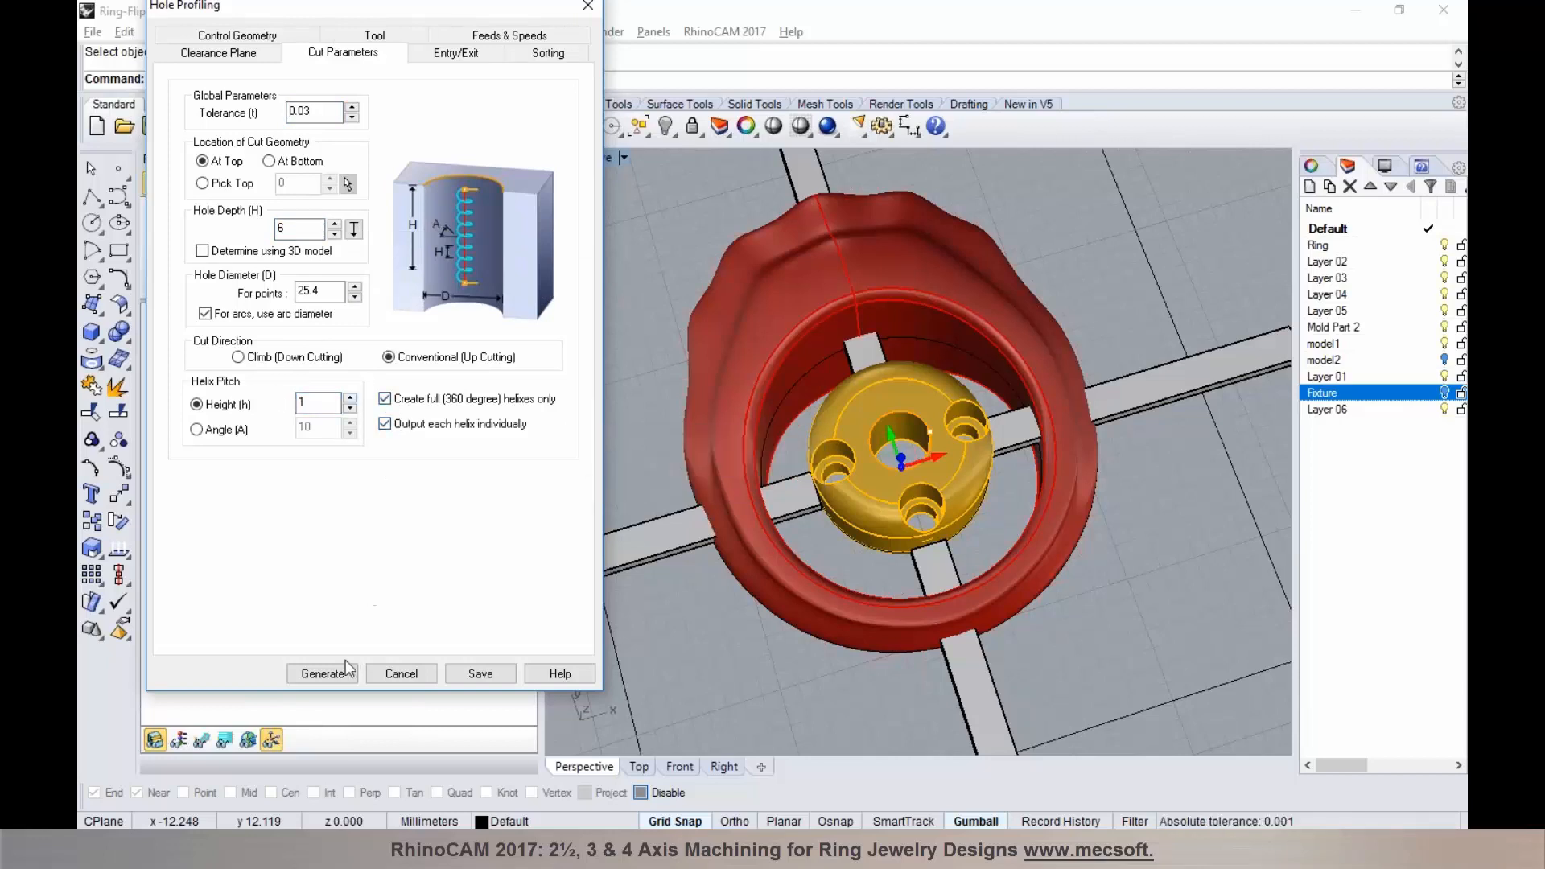
click(341, 664)
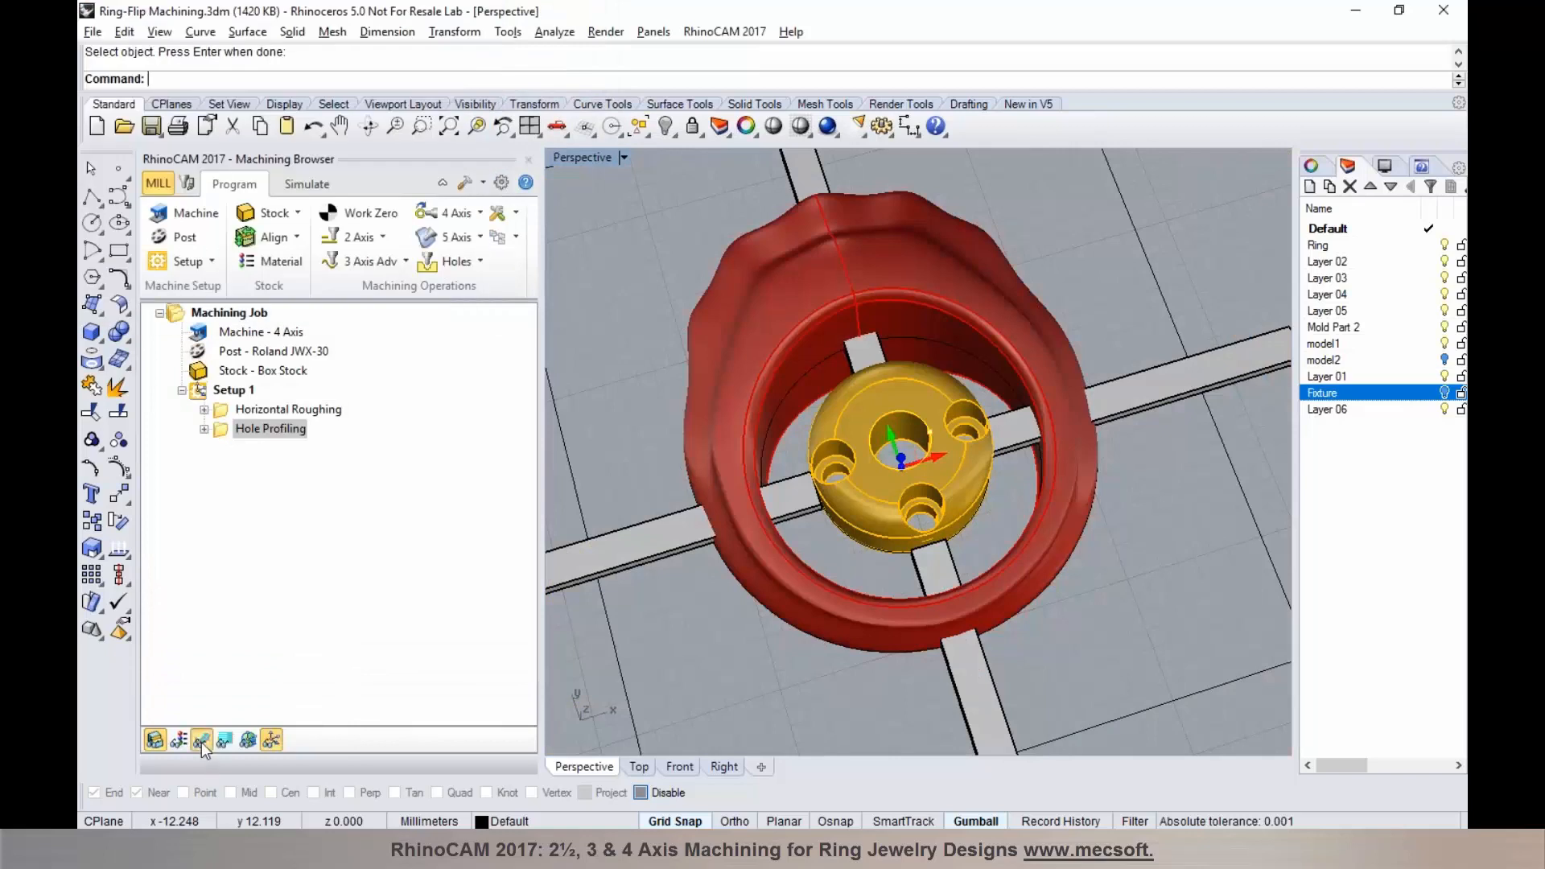
Step: Simulate the profiling of the hub's central hole
click(306, 183)
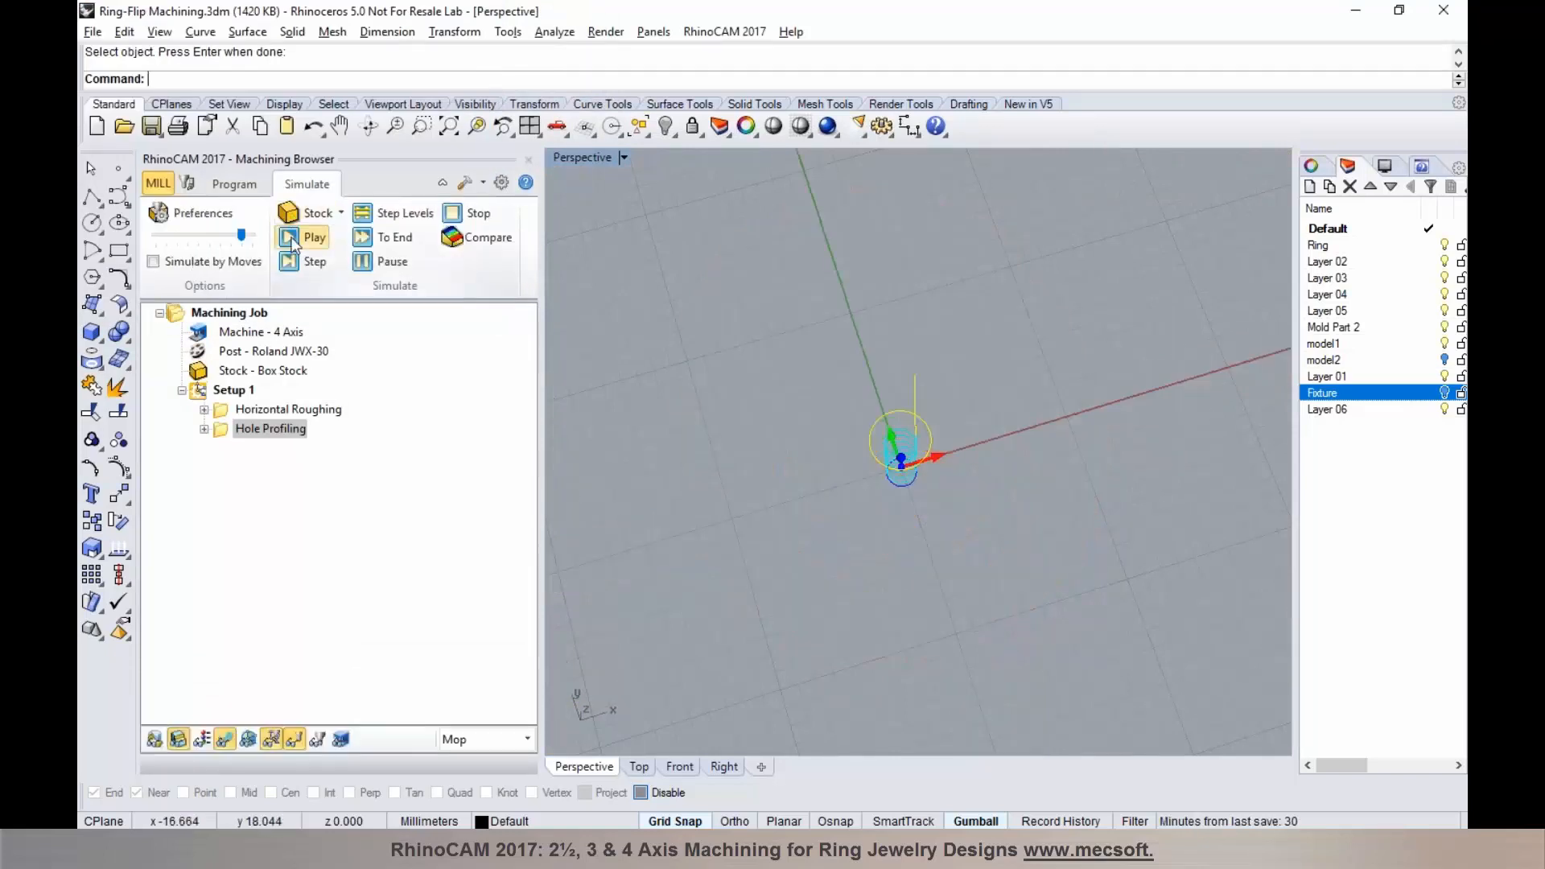
click(291, 240)
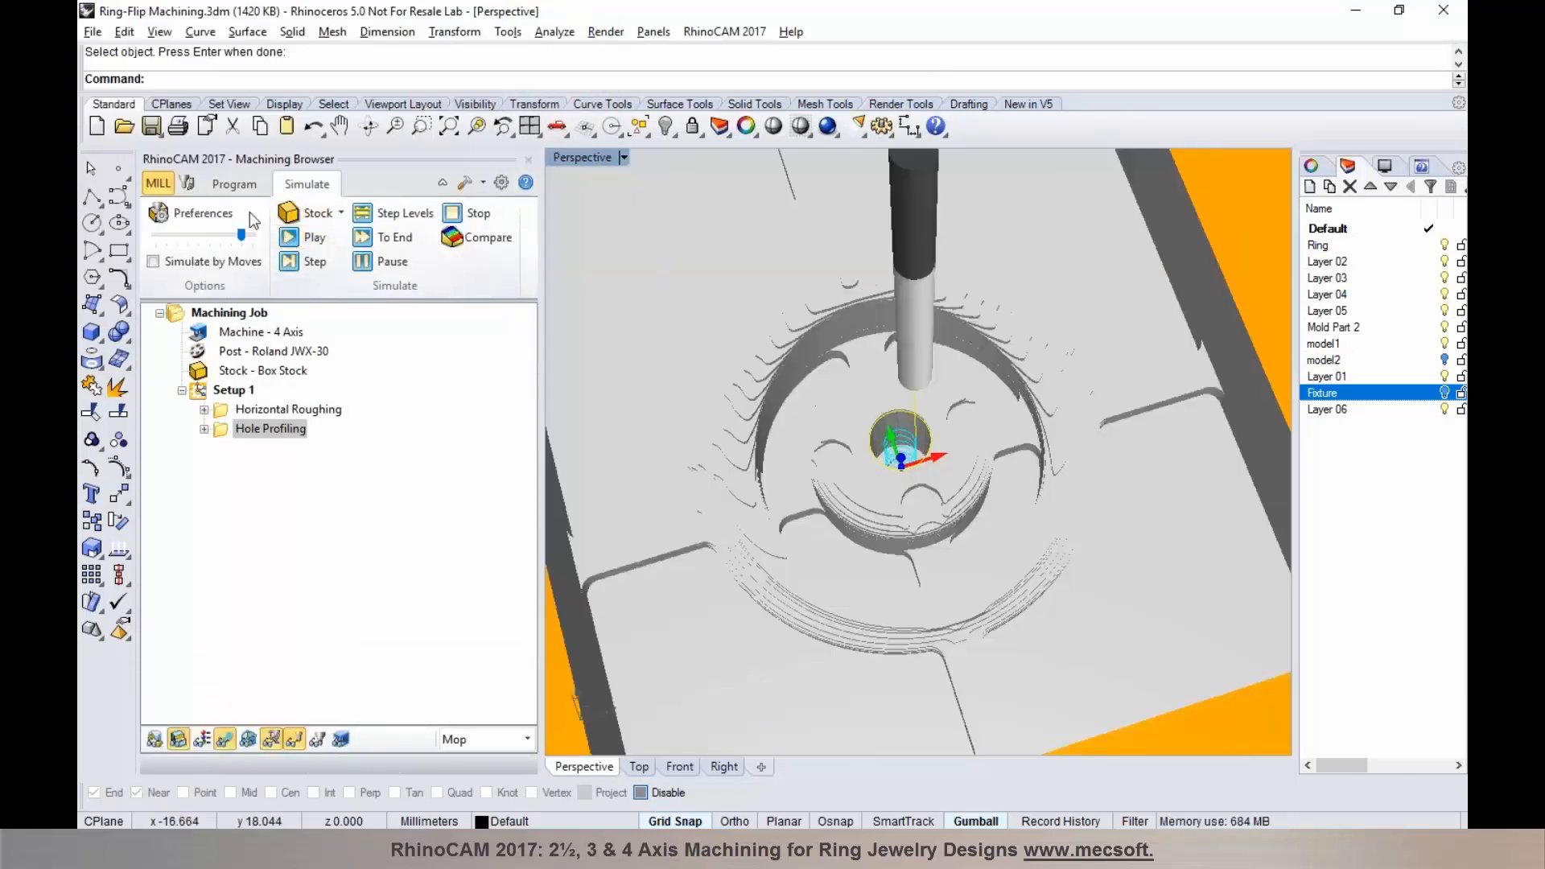
click(235, 183)
Step: Duplicate the central hole's Hole Profiling operation within Setup 1
click(223, 432)
key(ctrl+c)
key(ctrl+v)
click(220, 446)
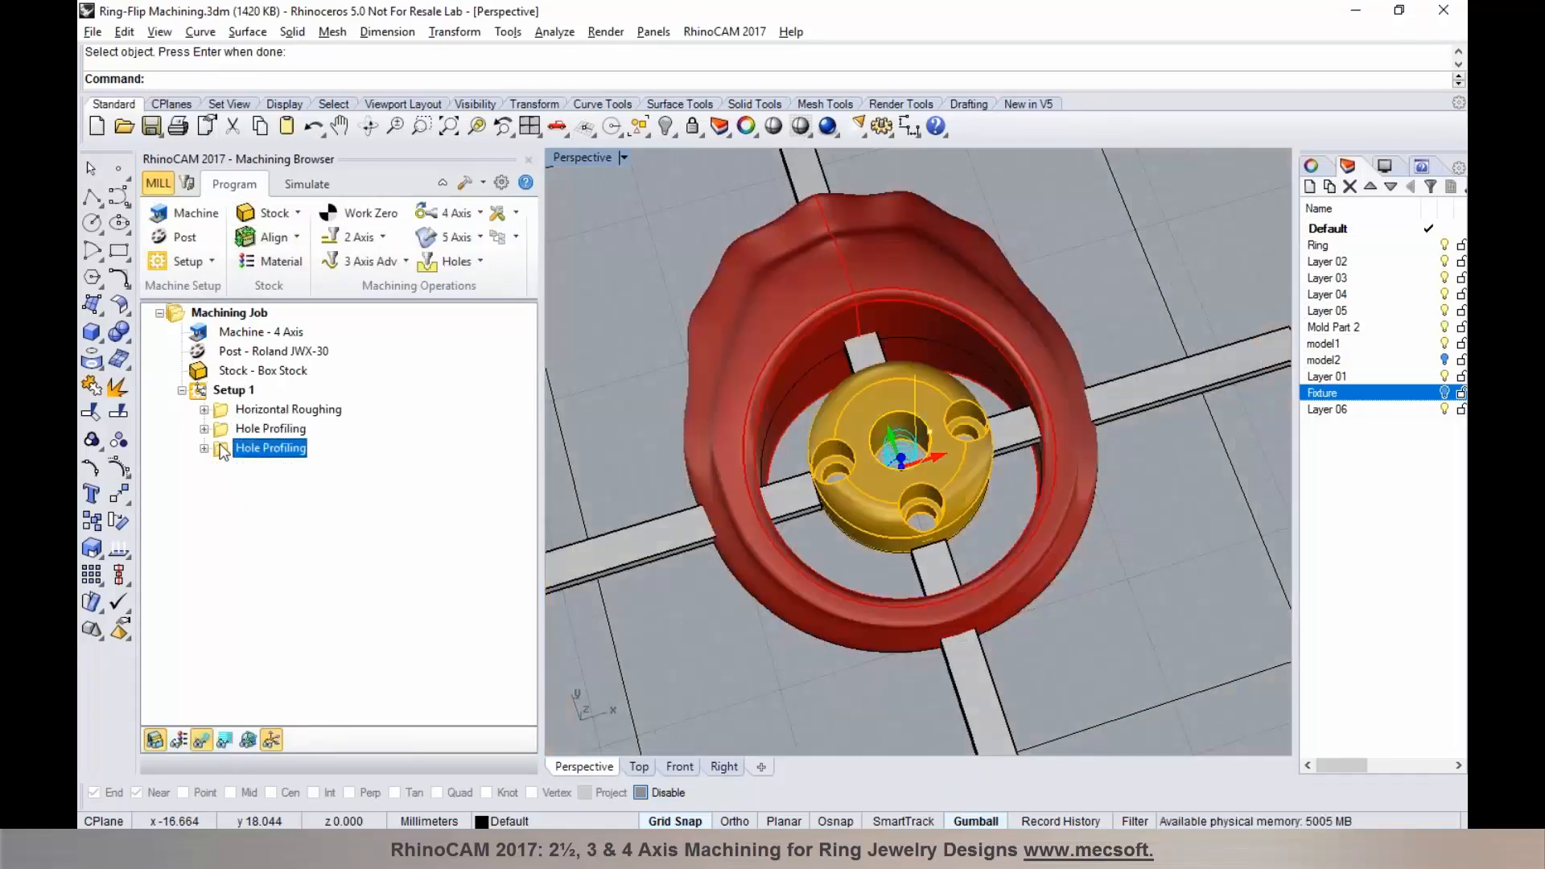
Step: Replace the copied operation's region with the counterbore floor edges of the three small holes around the hub
double_click(222, 451)
click(213, 400)
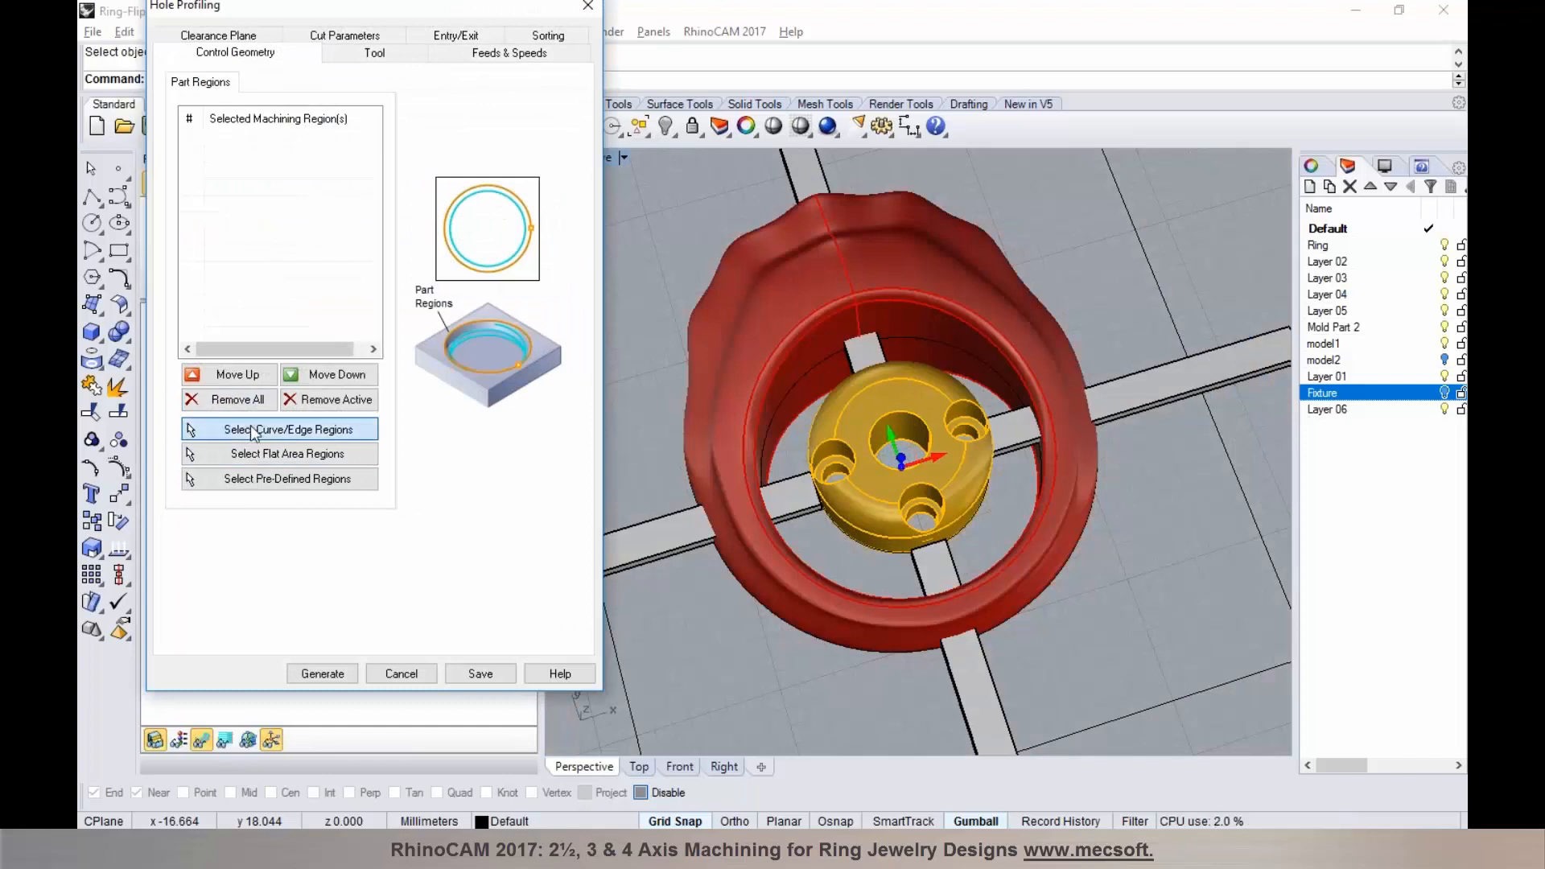
click(253, 431)
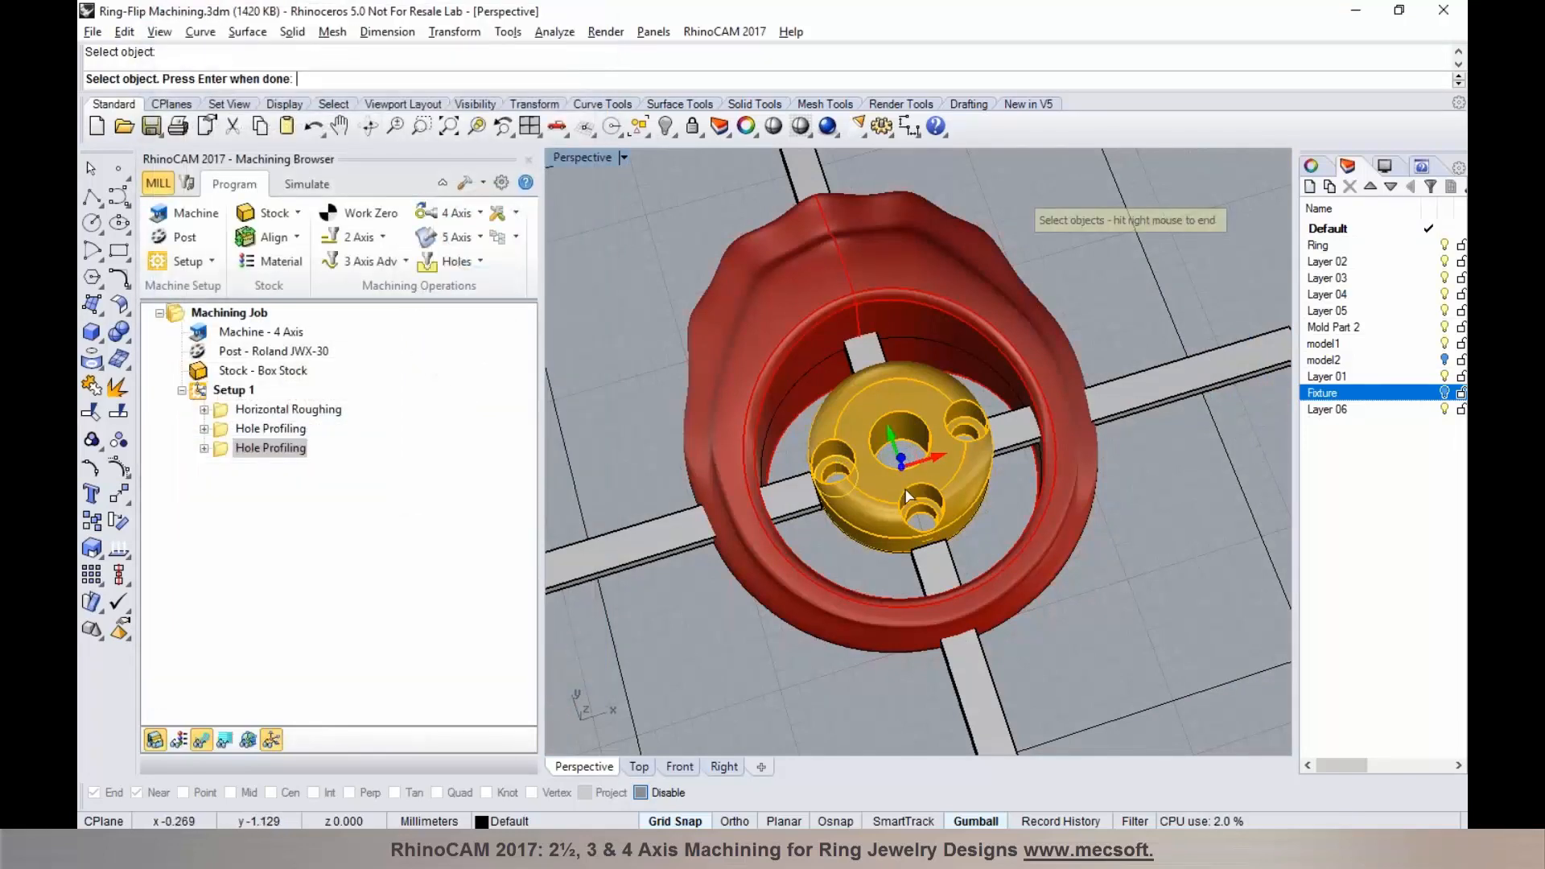
click(921, 508)
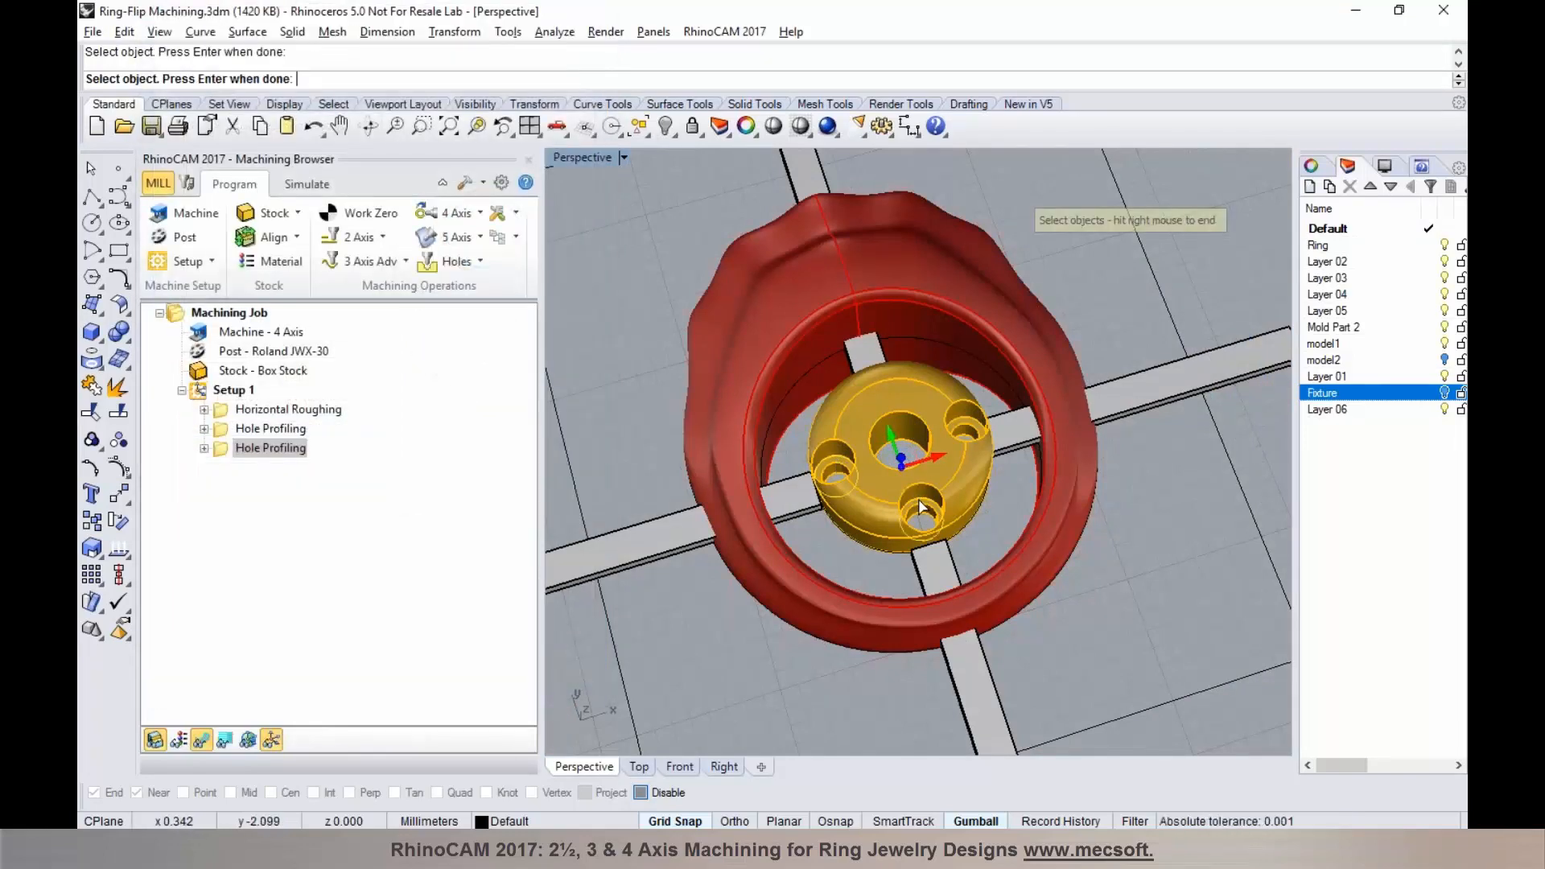
click(961, 417)
right_click(961, 418)
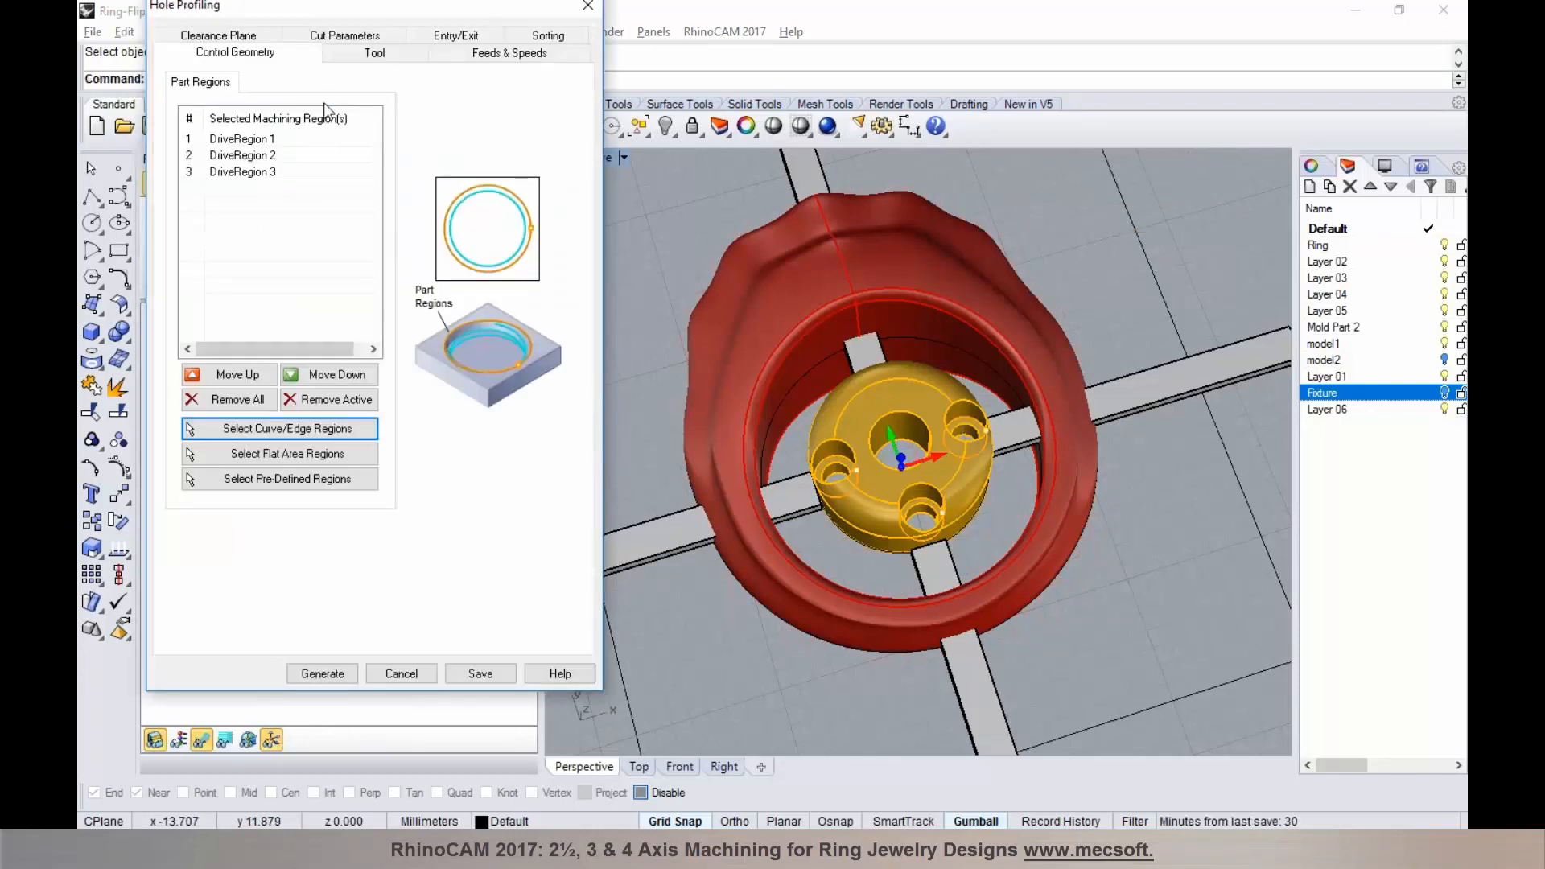
Step: Set the cut geometry location to At Bottom with a 3 mm hole depth and generate the counterbore toolpath
click(346, 36)
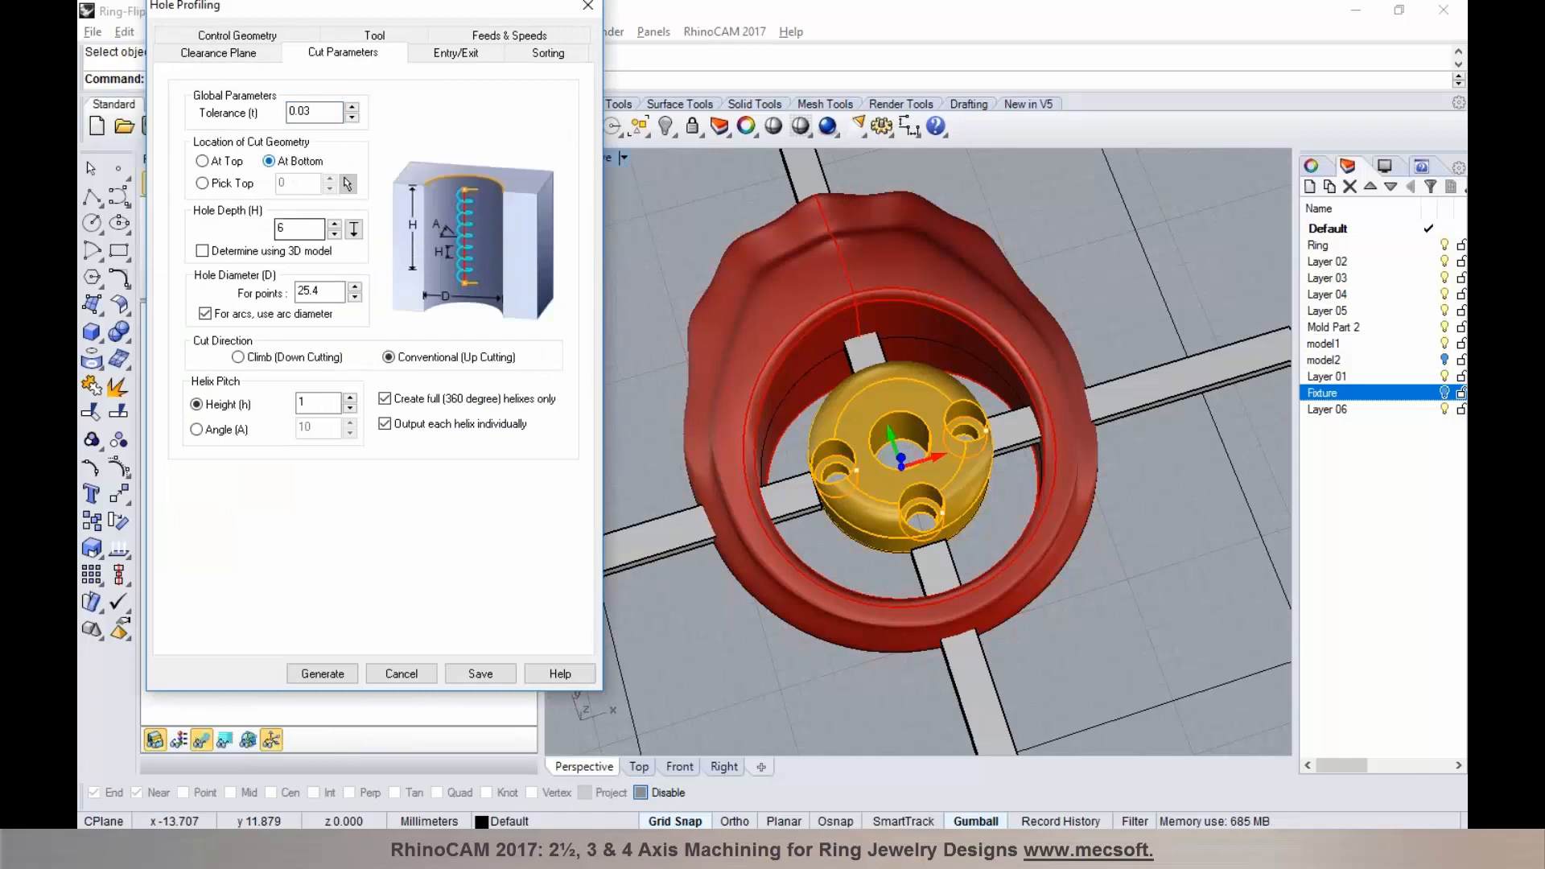
drag(291, 230, 278, 231)
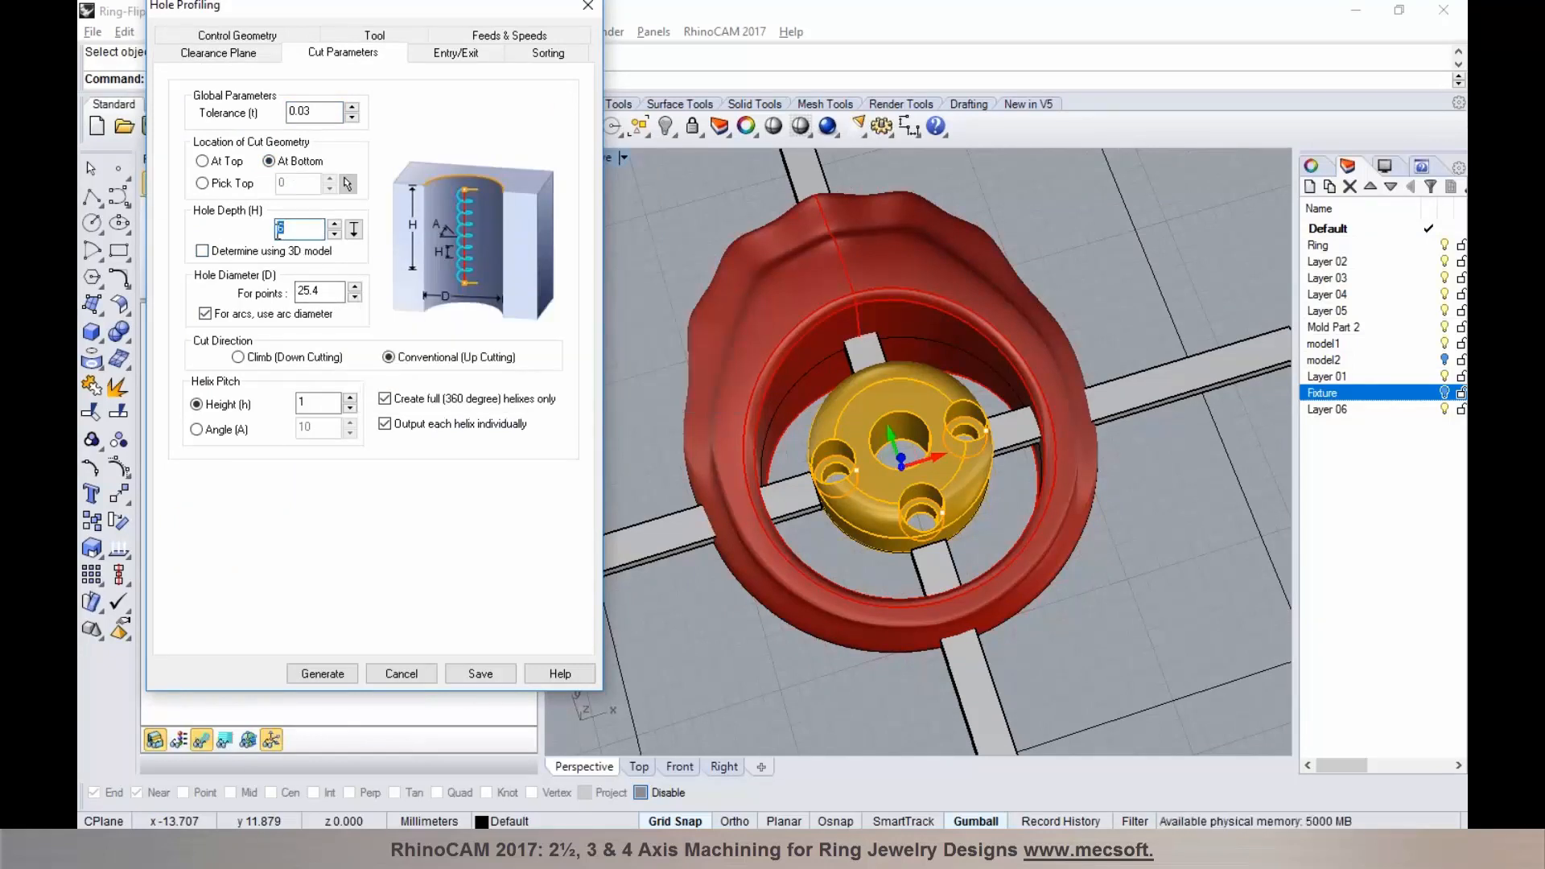
click(319, 676)
Step: Simulate the profiling of the three counterbores
right_drag(891, 487, 824, 452)
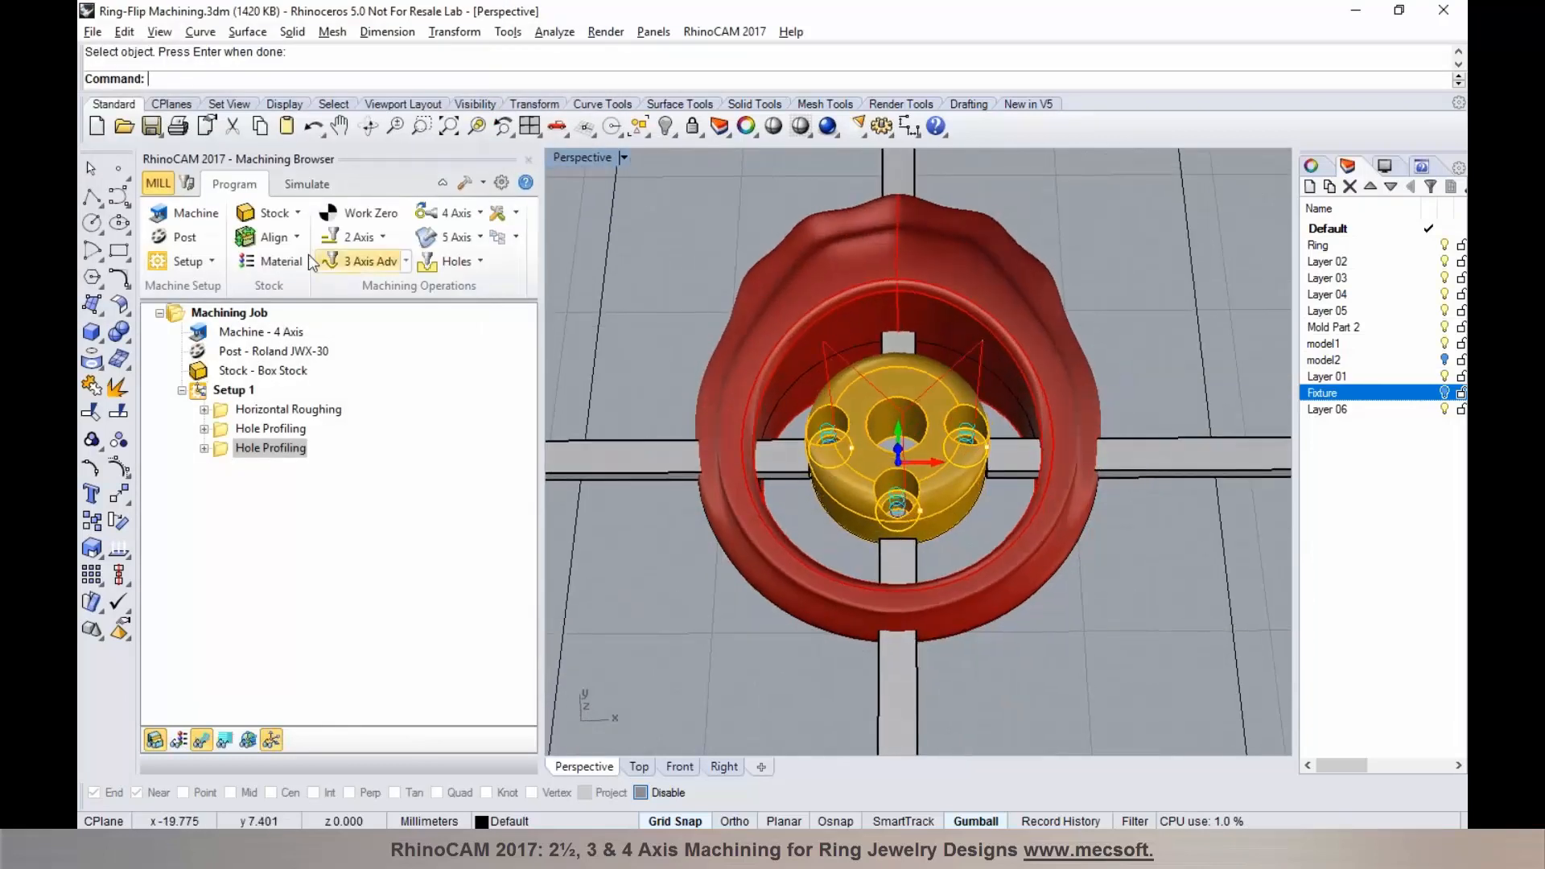
click(296, 186)
click(292, 238)
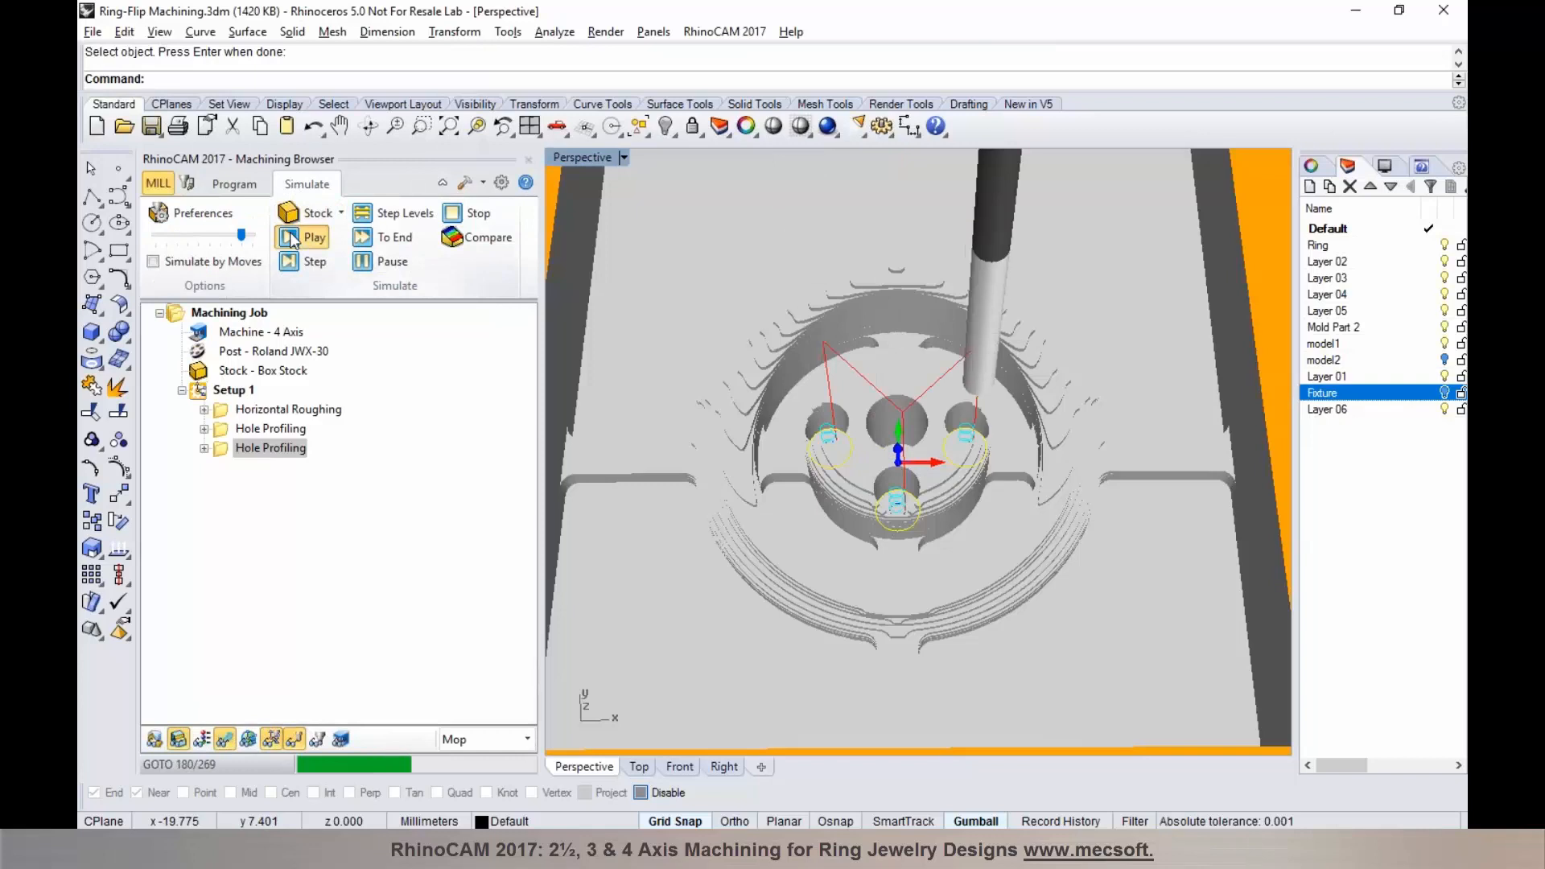
click(234, 183)
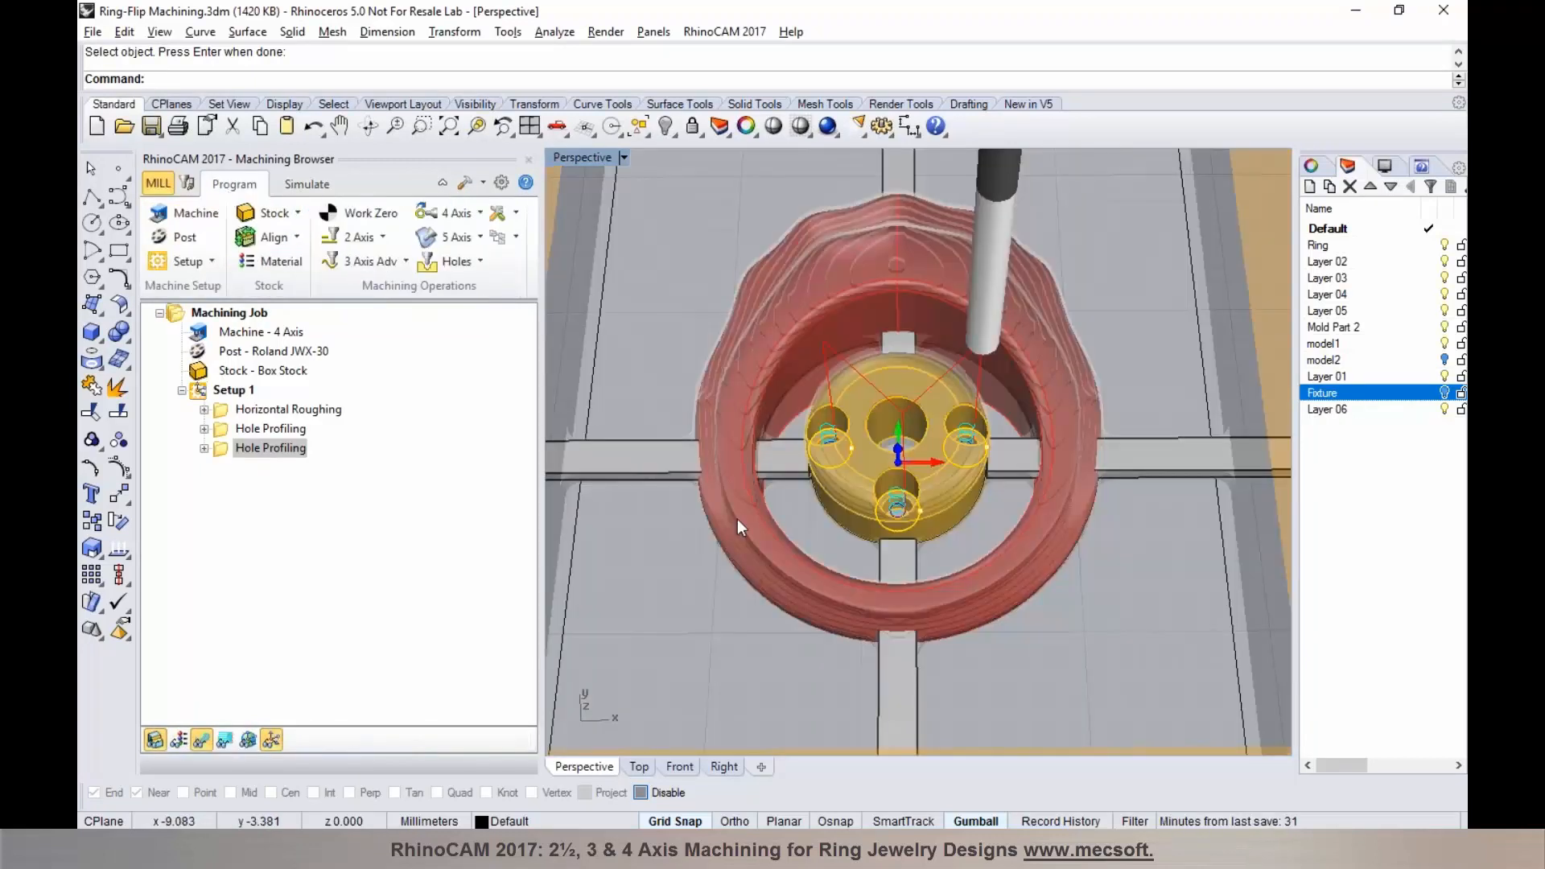
Step: Duplicate the counterbore Hole Profiling operation and open the copy for editing
click(221, 451)
key(ctrl+v)
click(224, 465)
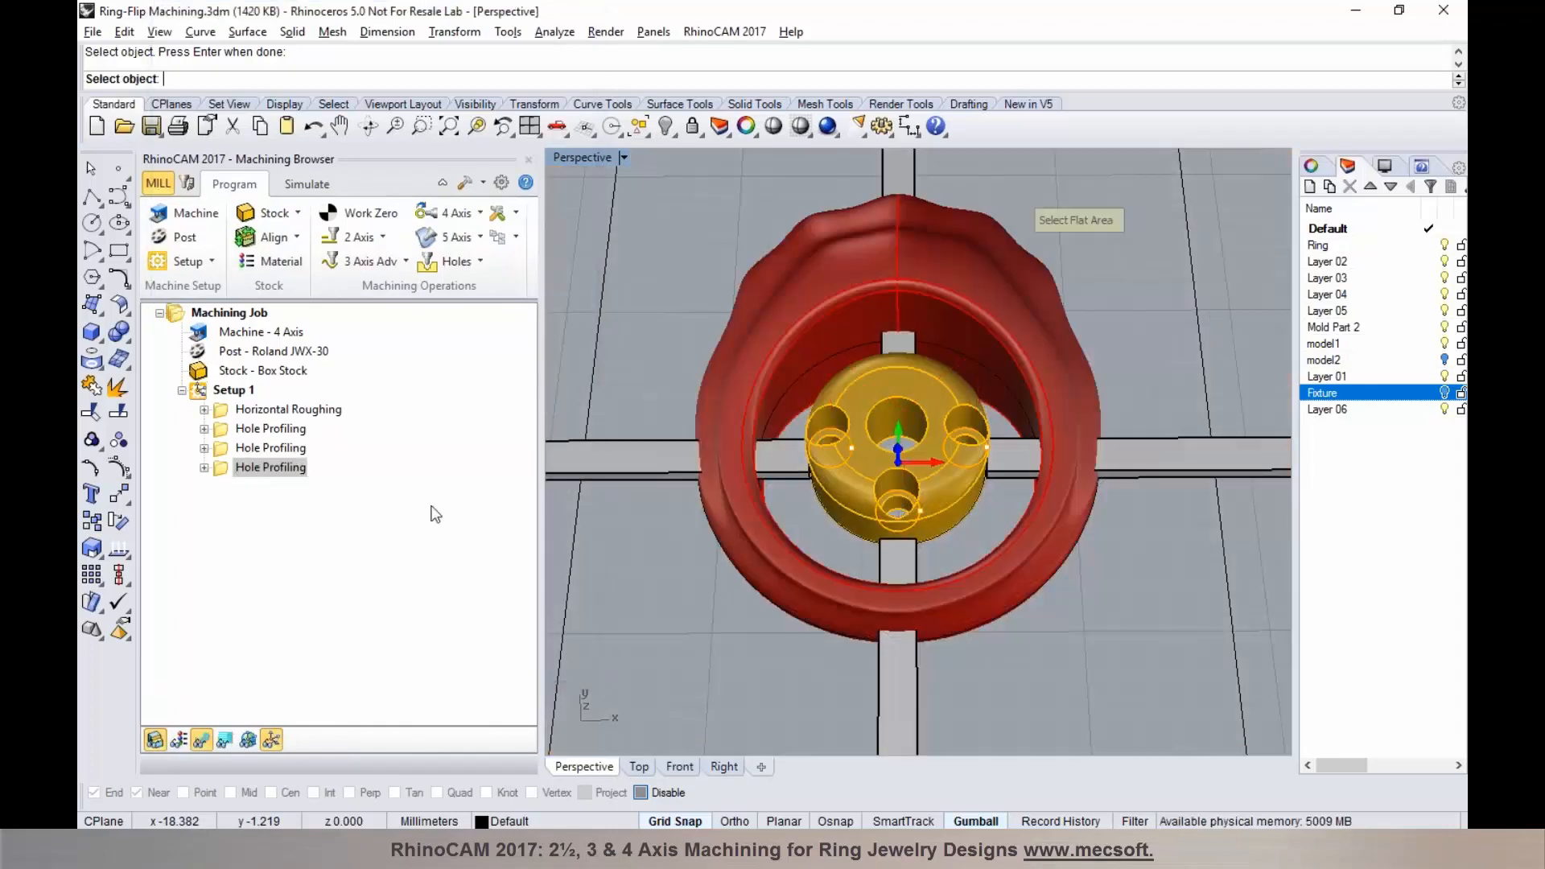
key(Return)
click(825, 495)
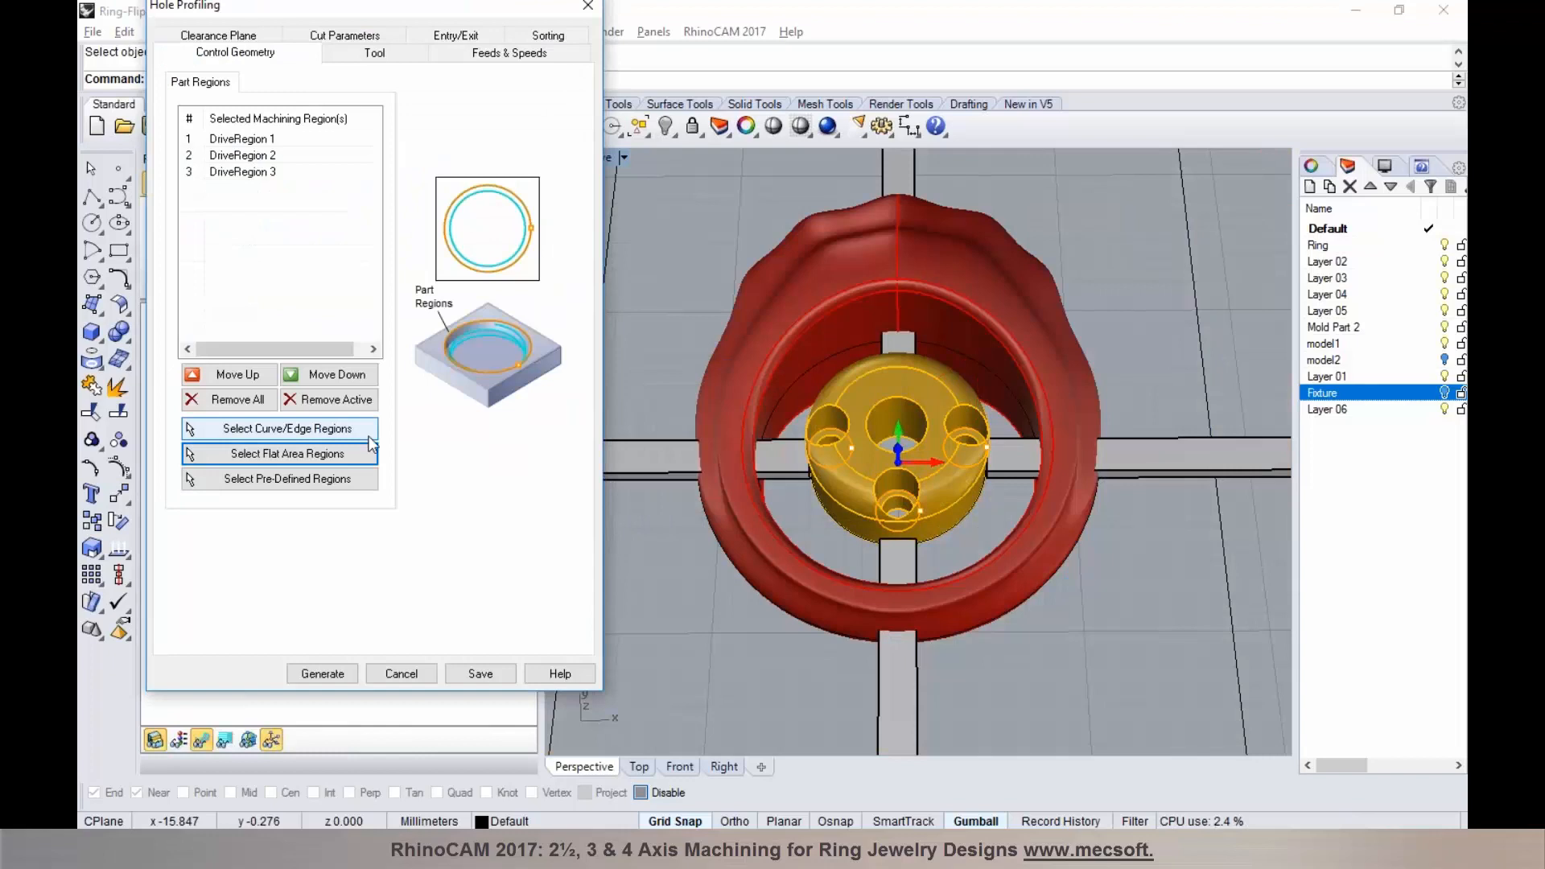
Step: Replace the copy's regions with the smaller hole edges inside the three counterbores and generate its toolpath
click(256, 401)
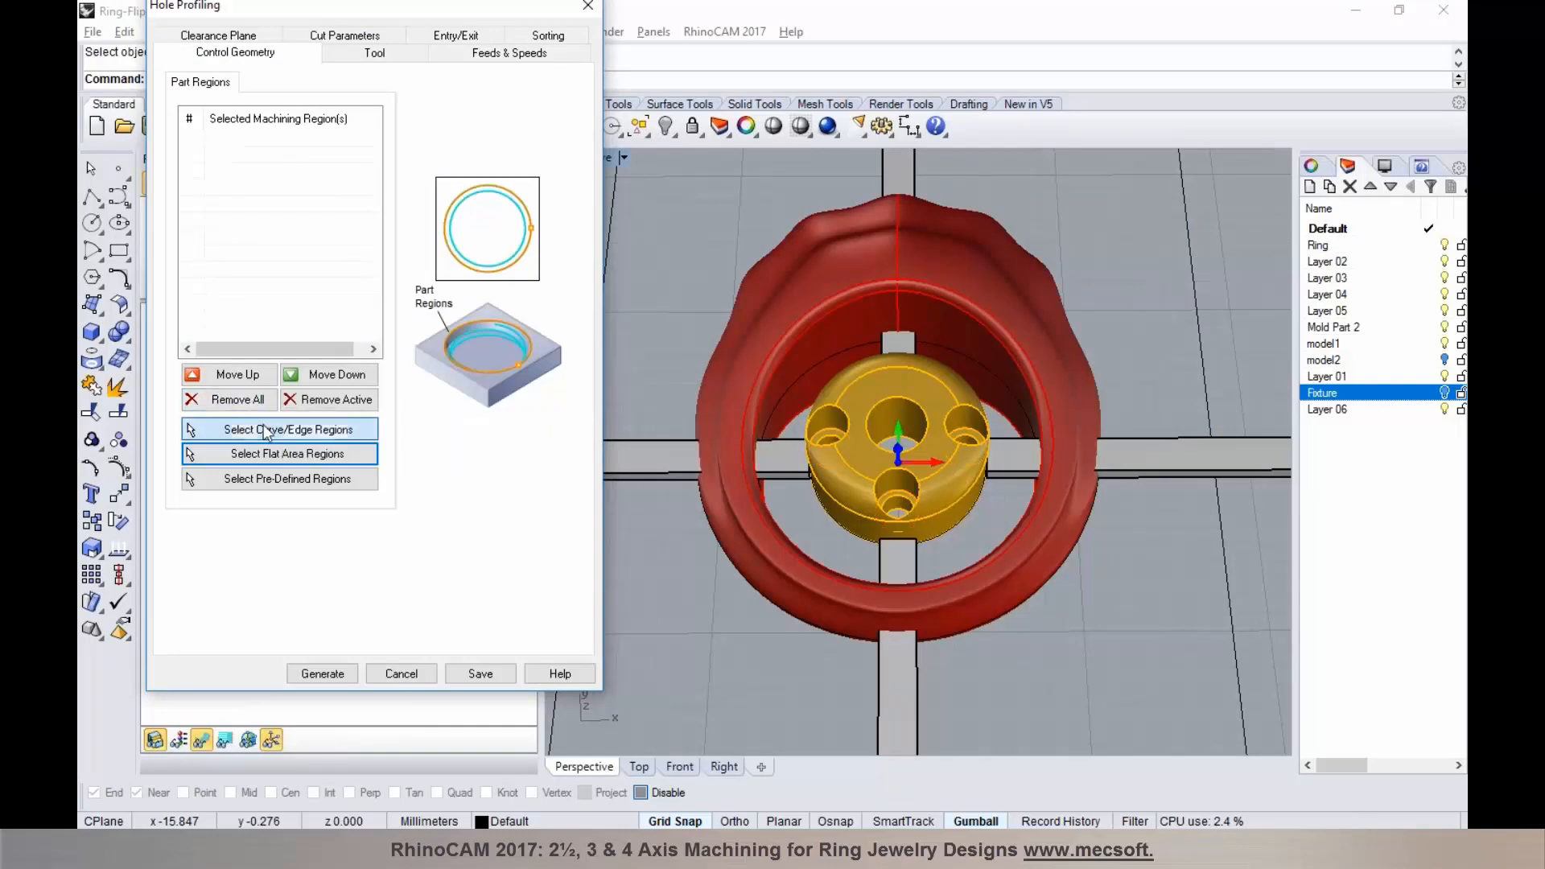
click(267, 430)
scroll(838, 449, up, 3)
click(838, 451)
click(937, 539)
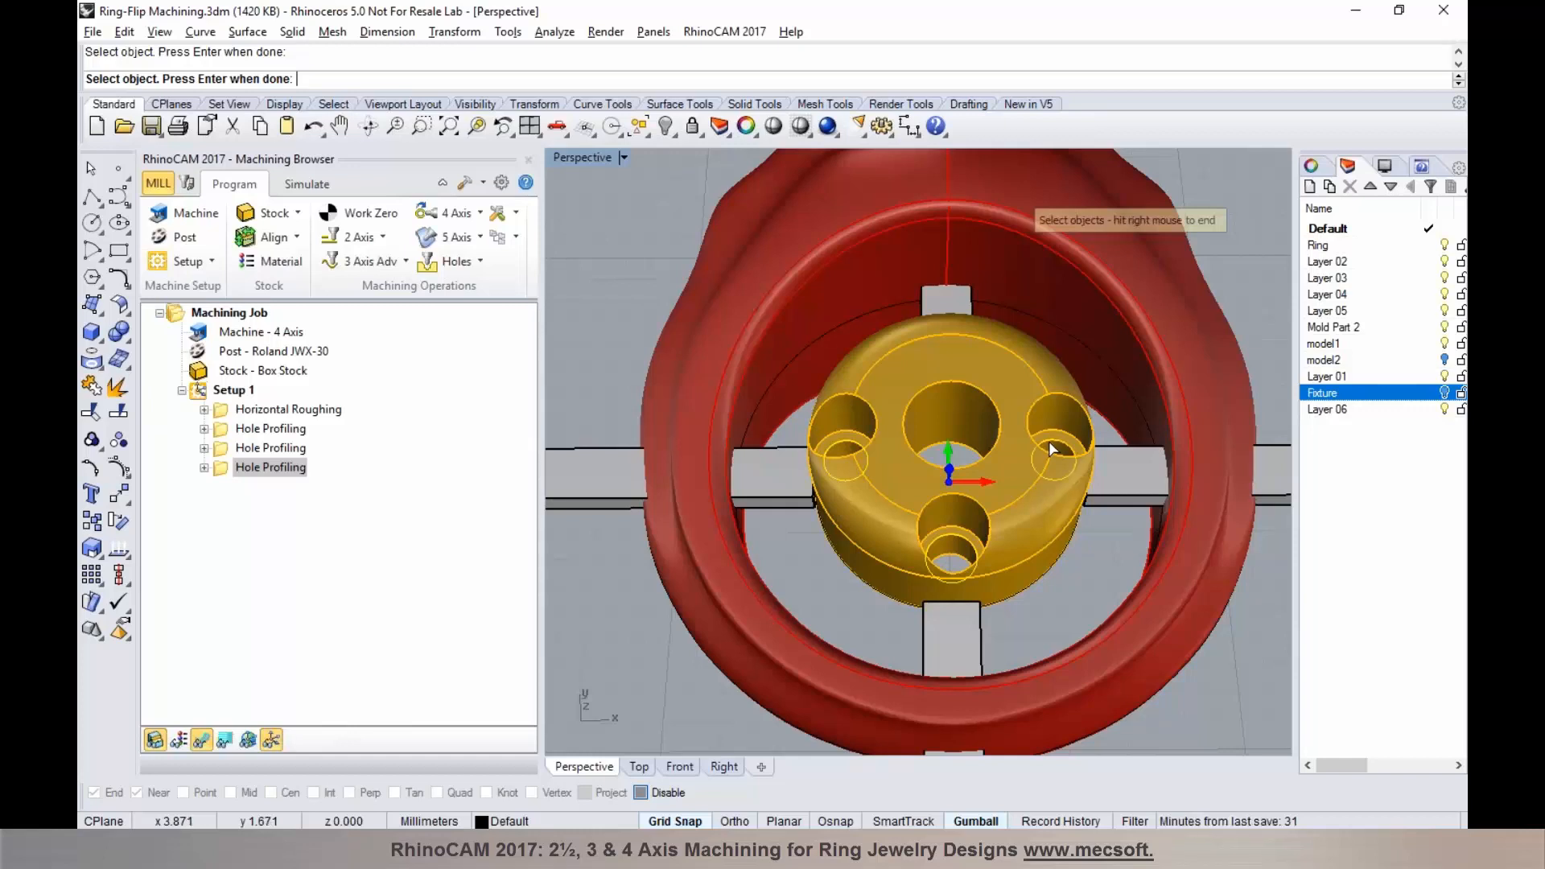
click(1052, 449)
right_click(1052, 449)
click(322, 46)
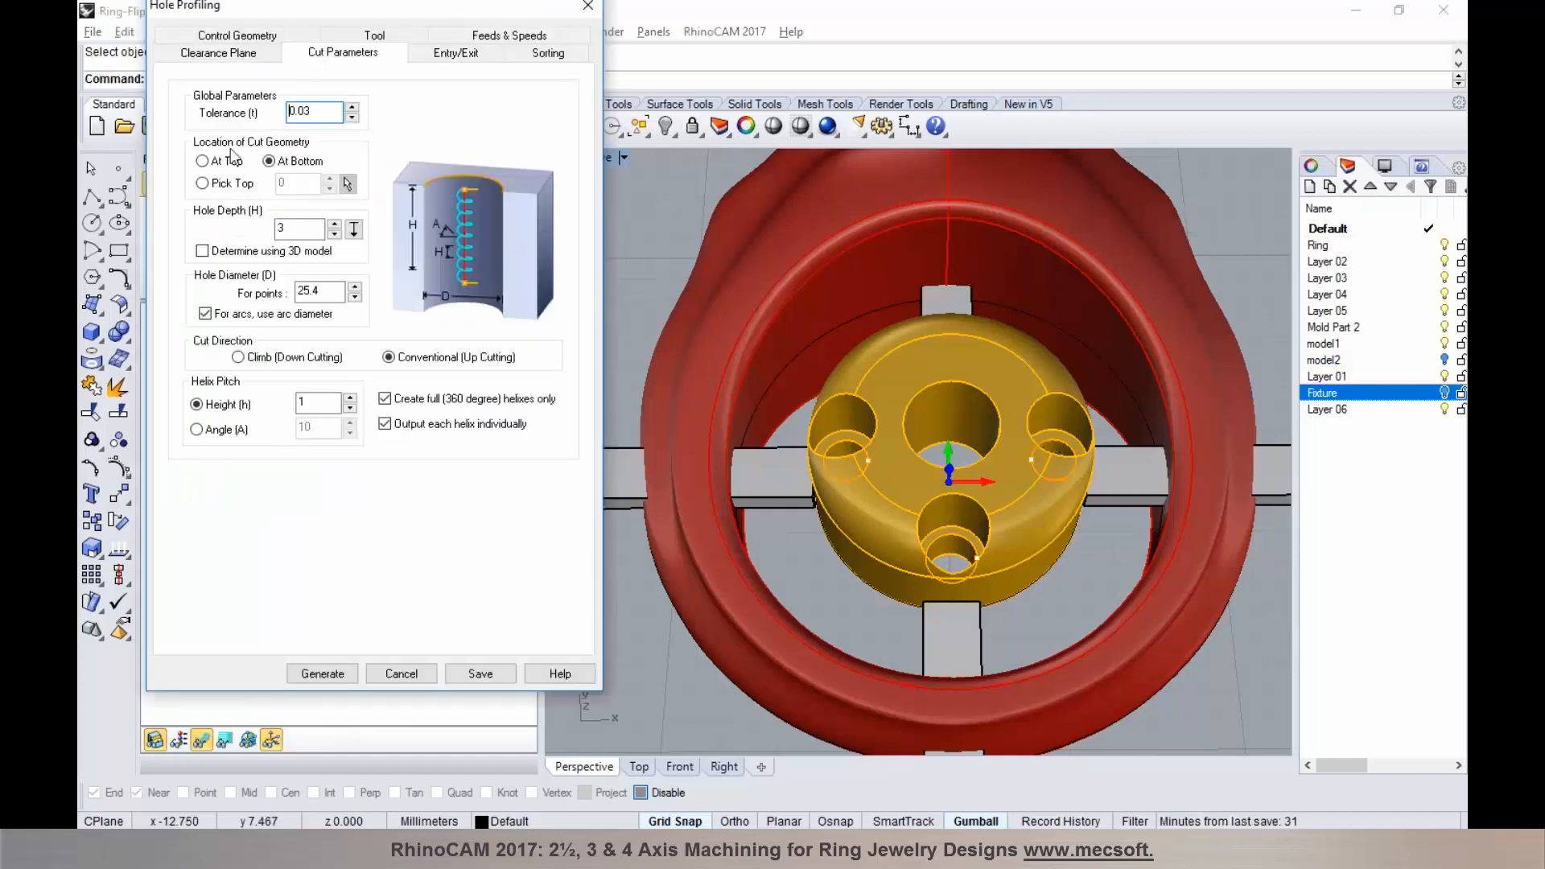
click(306, 672)
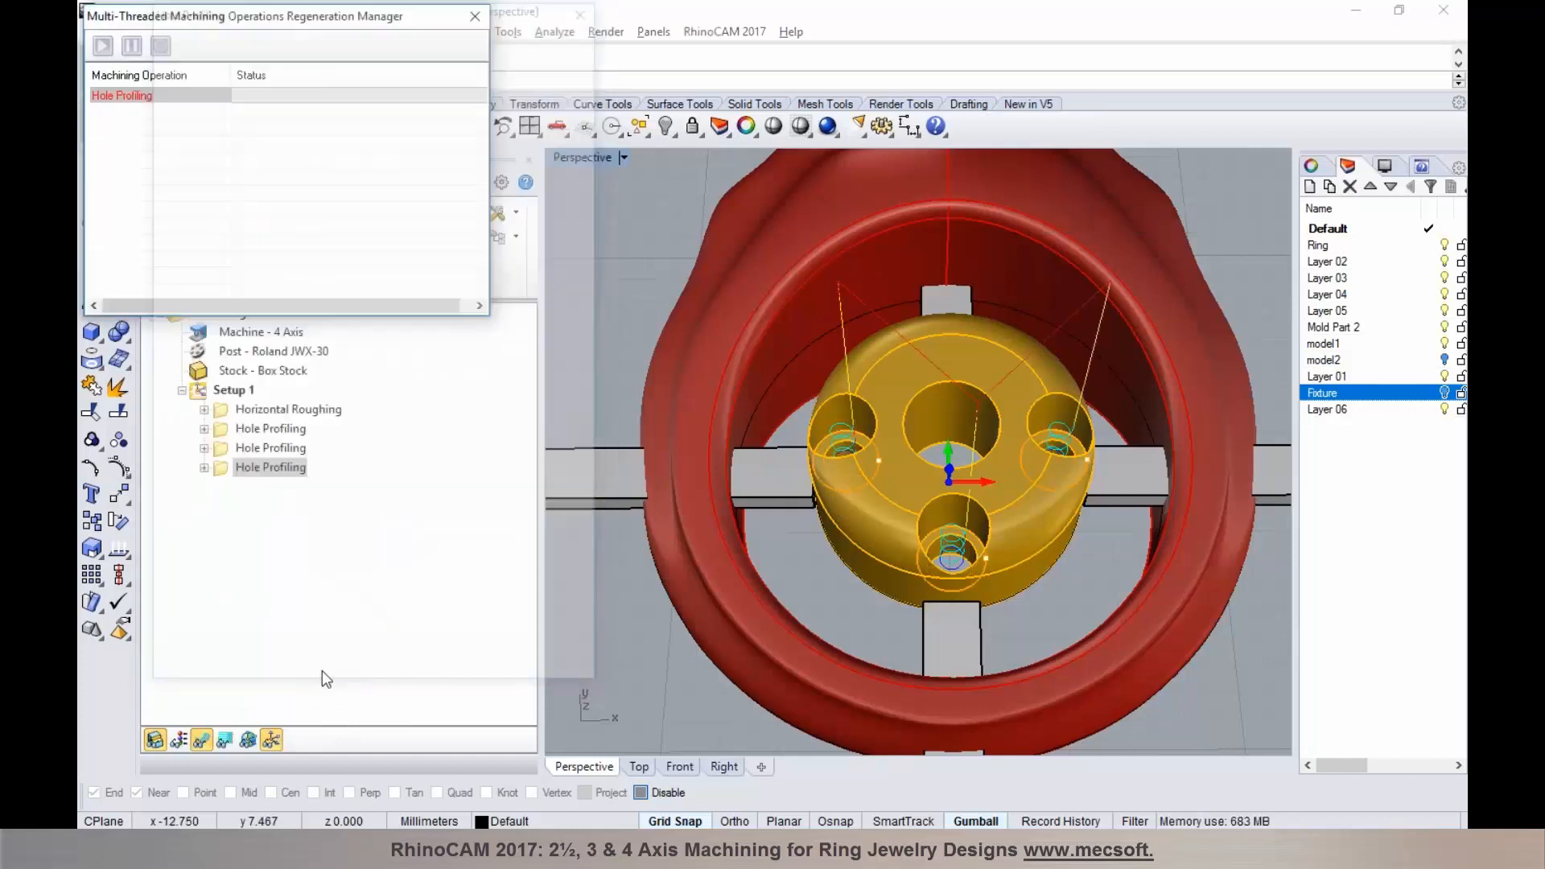
Step: Simulate the profiling of the smaller holes and inspect the cut stock from several distances
right_drag(808, 611, 936, 634)
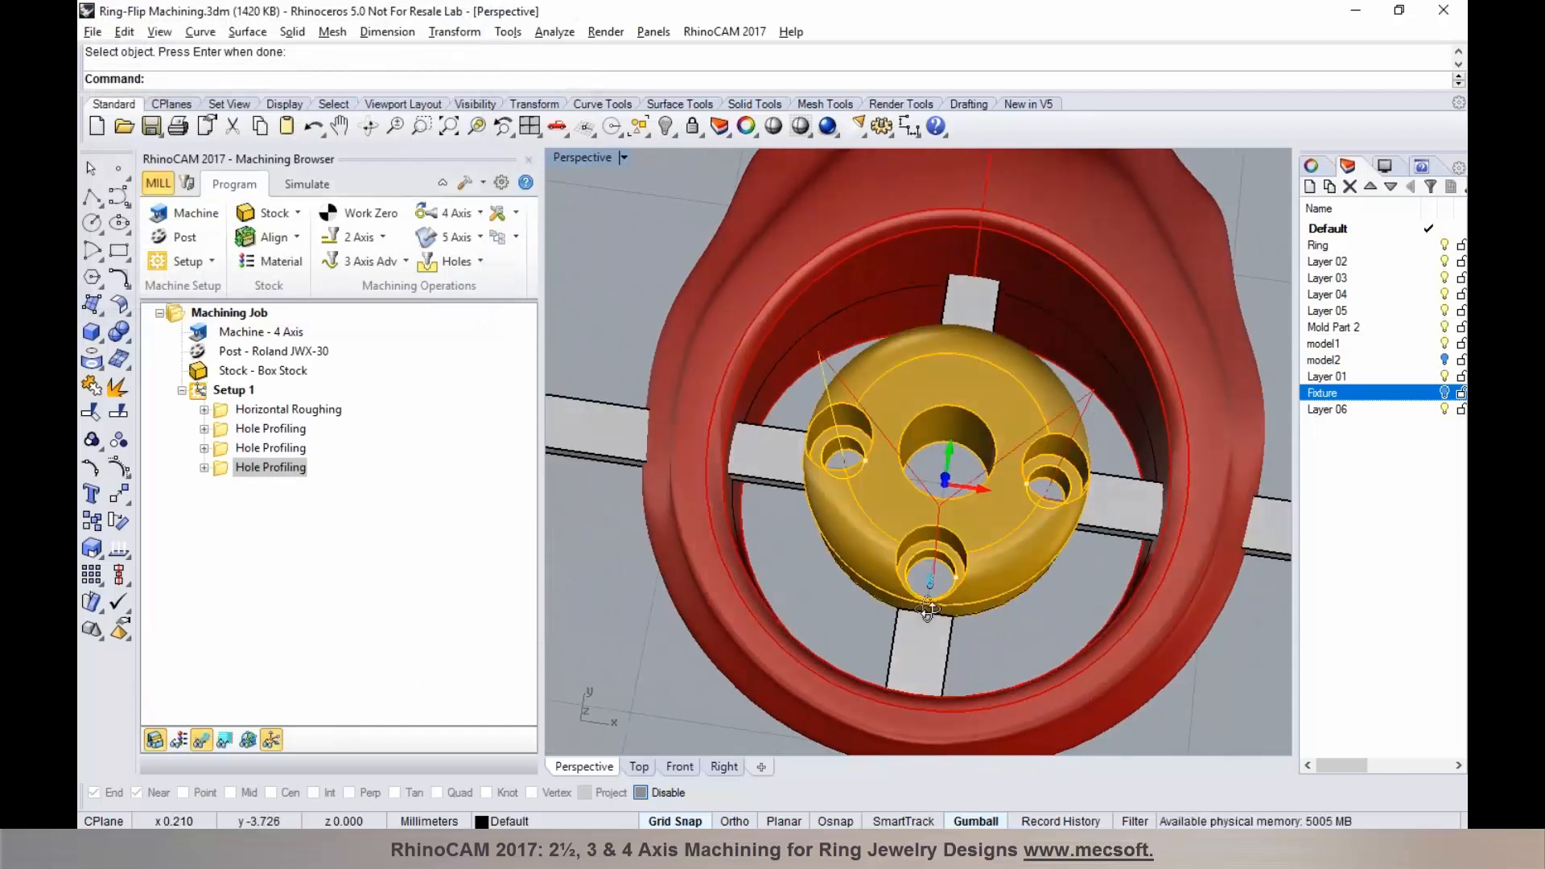
click(306, 183)
click(299, 238)
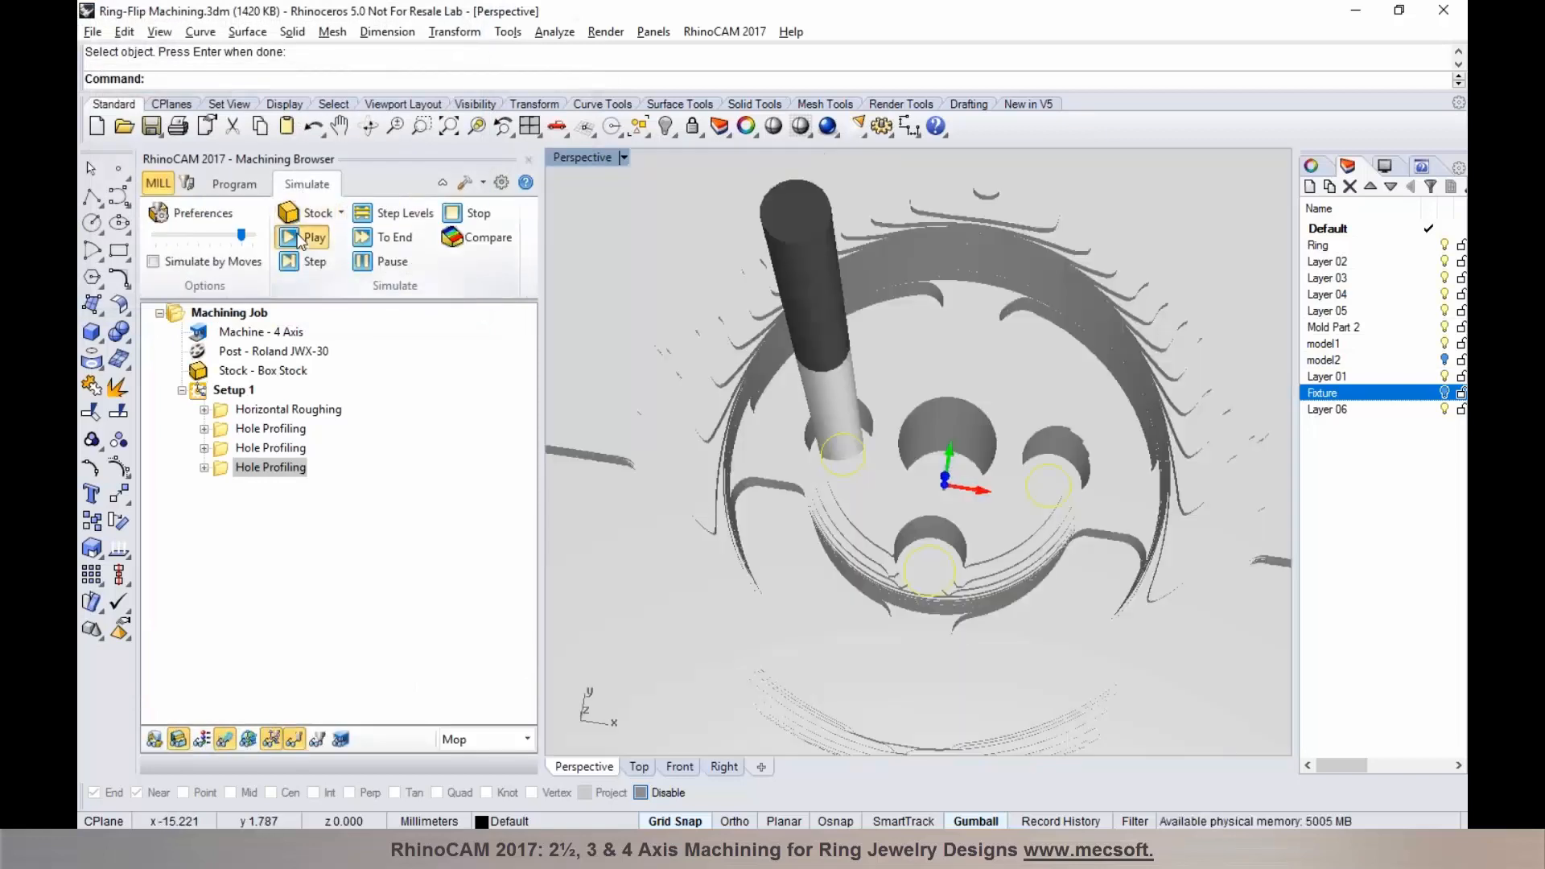
scroll(807, 503, down, 3)
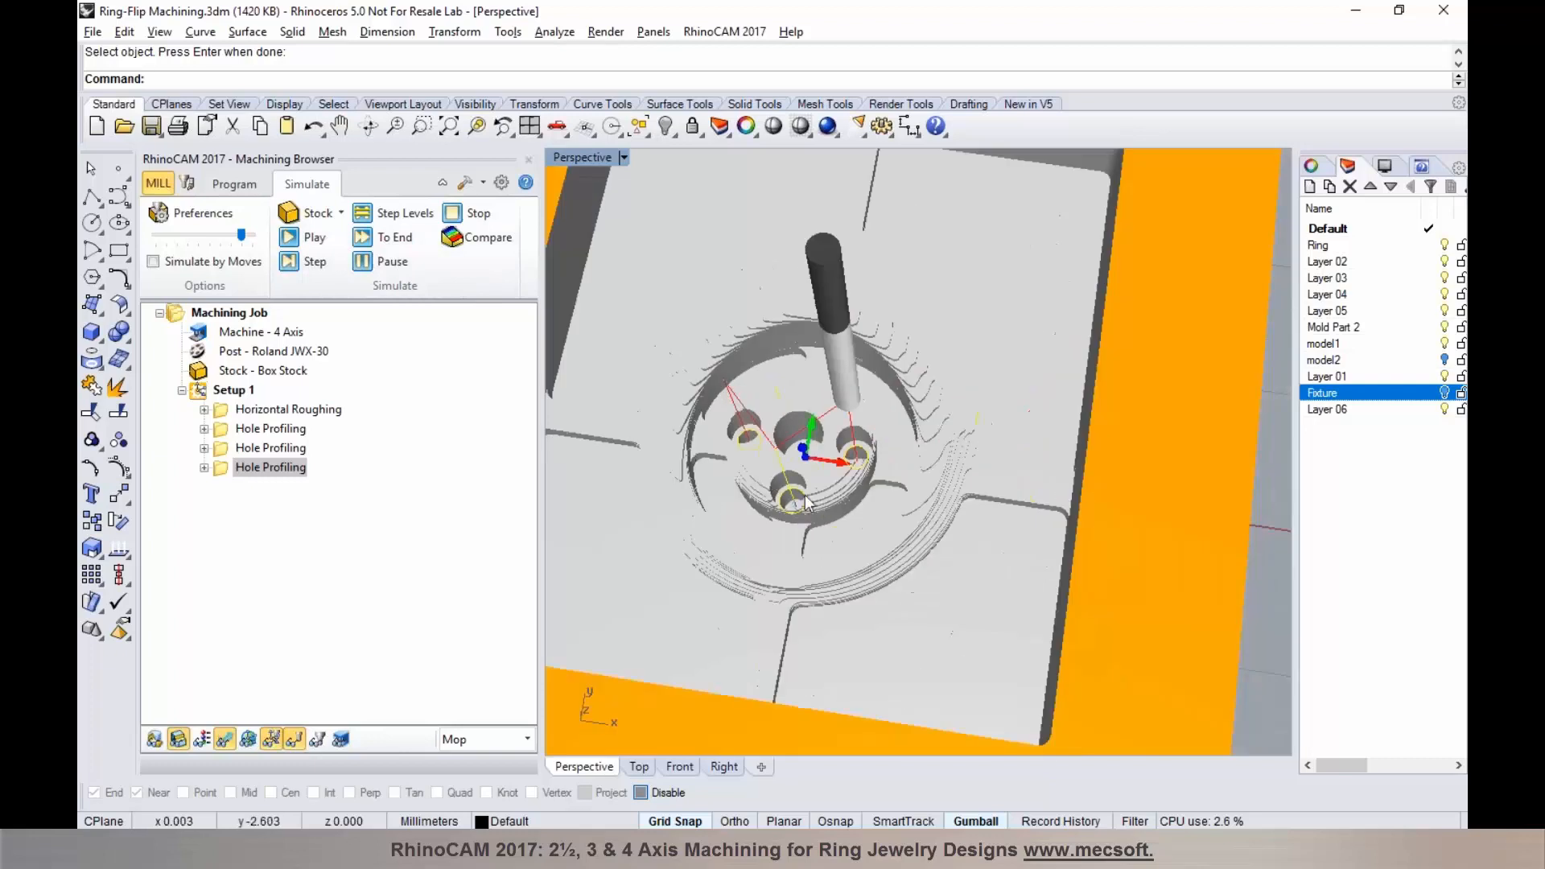
scroll(850, 534, down, 4)
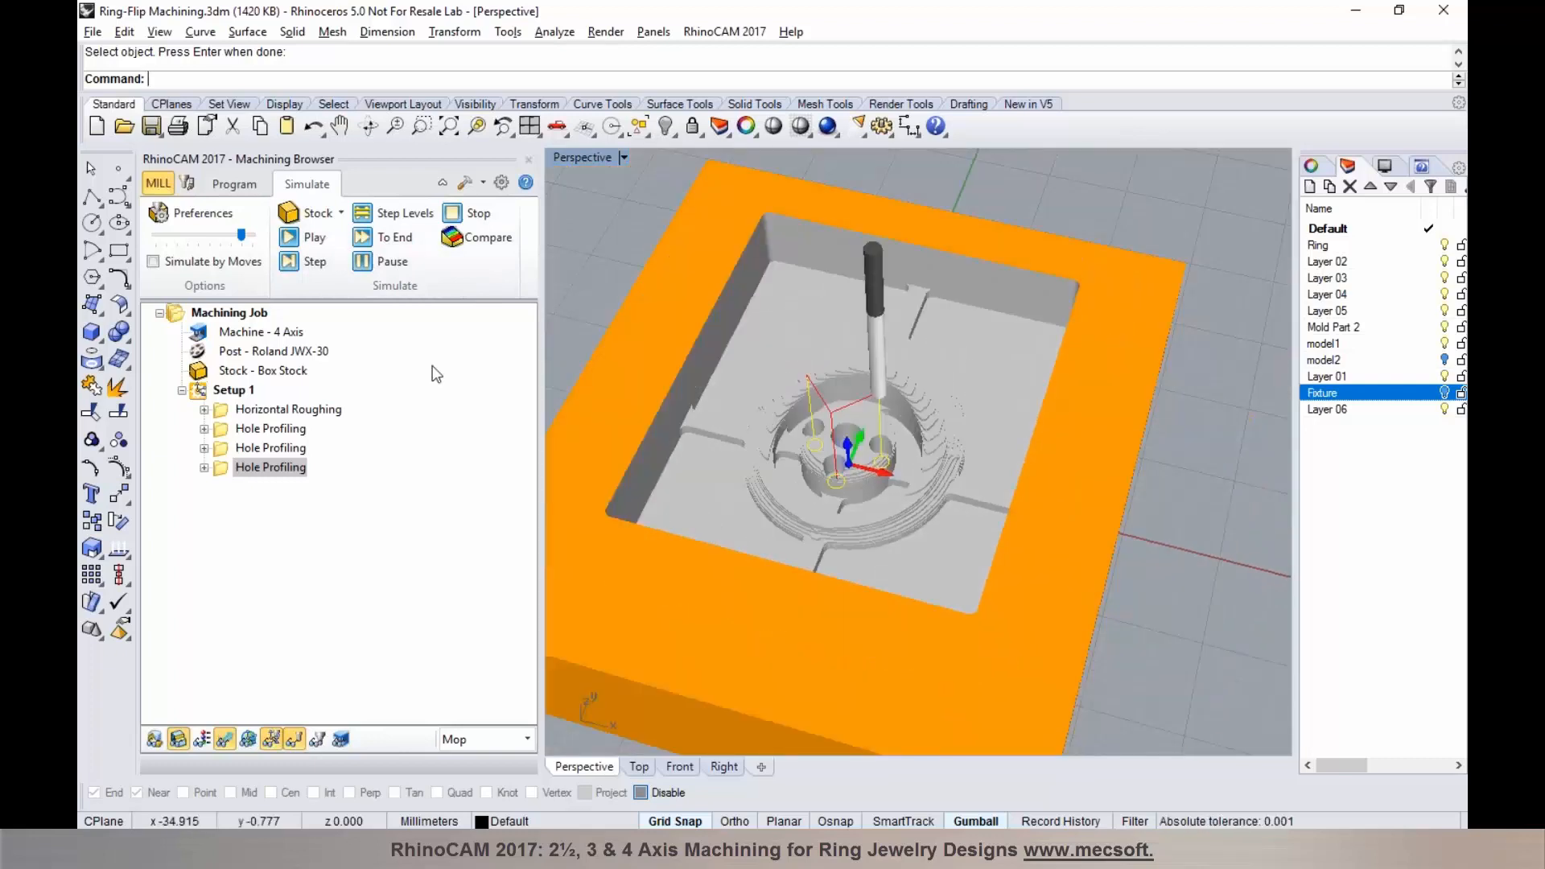
scroll(1060, 519, down, 4)
scroll(947, 477, up, 6)
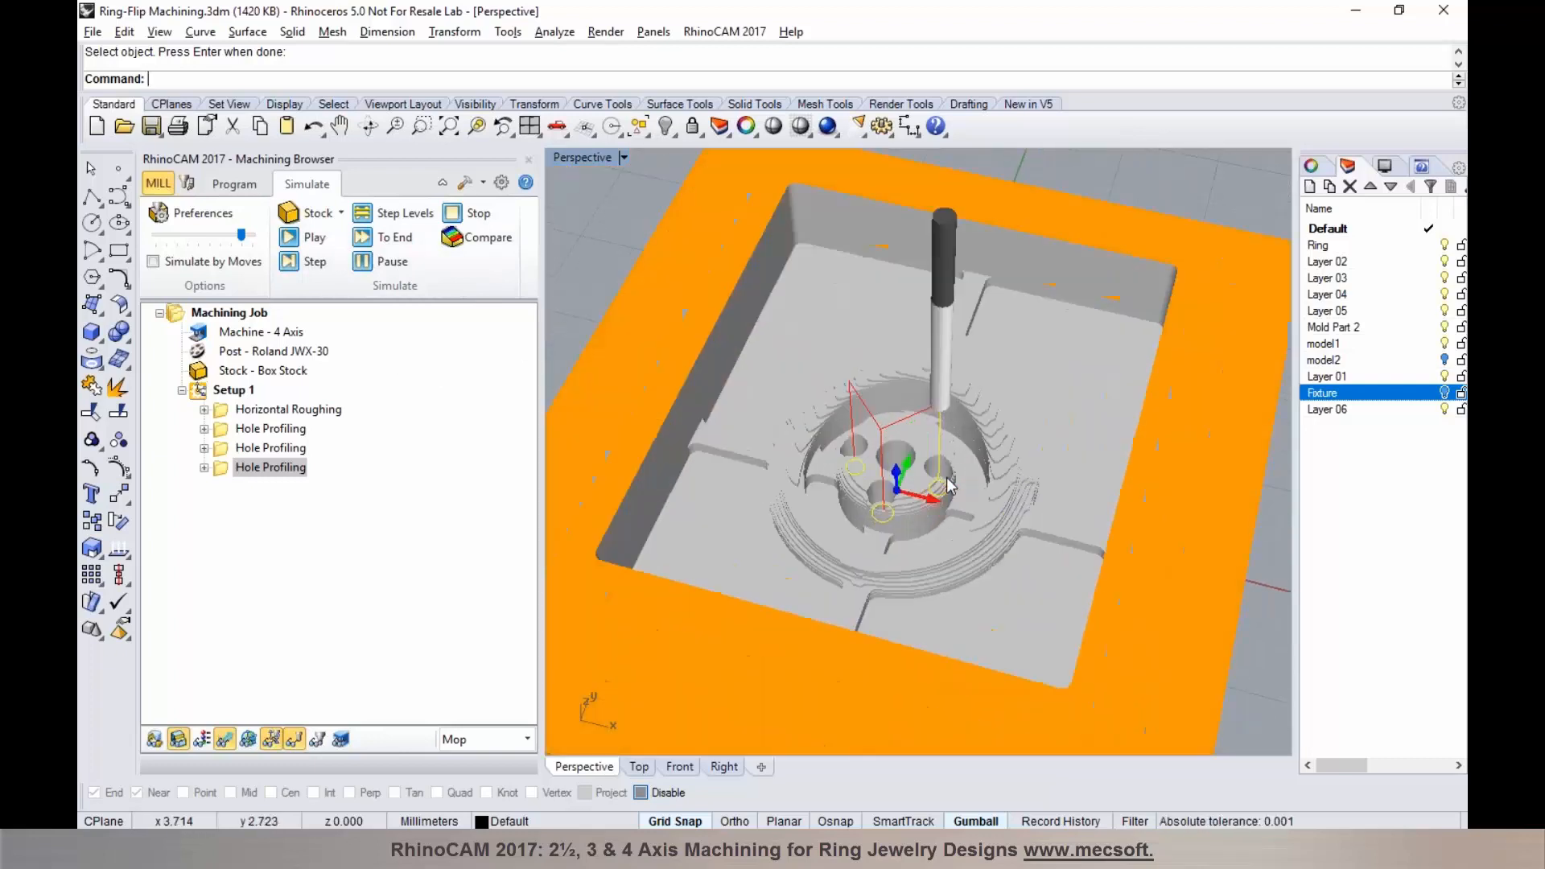
Step: Add a Rotate Table Setup with a counter-clockwise table rotation angle of 180 degrees for the flipped side
click(234, 184)
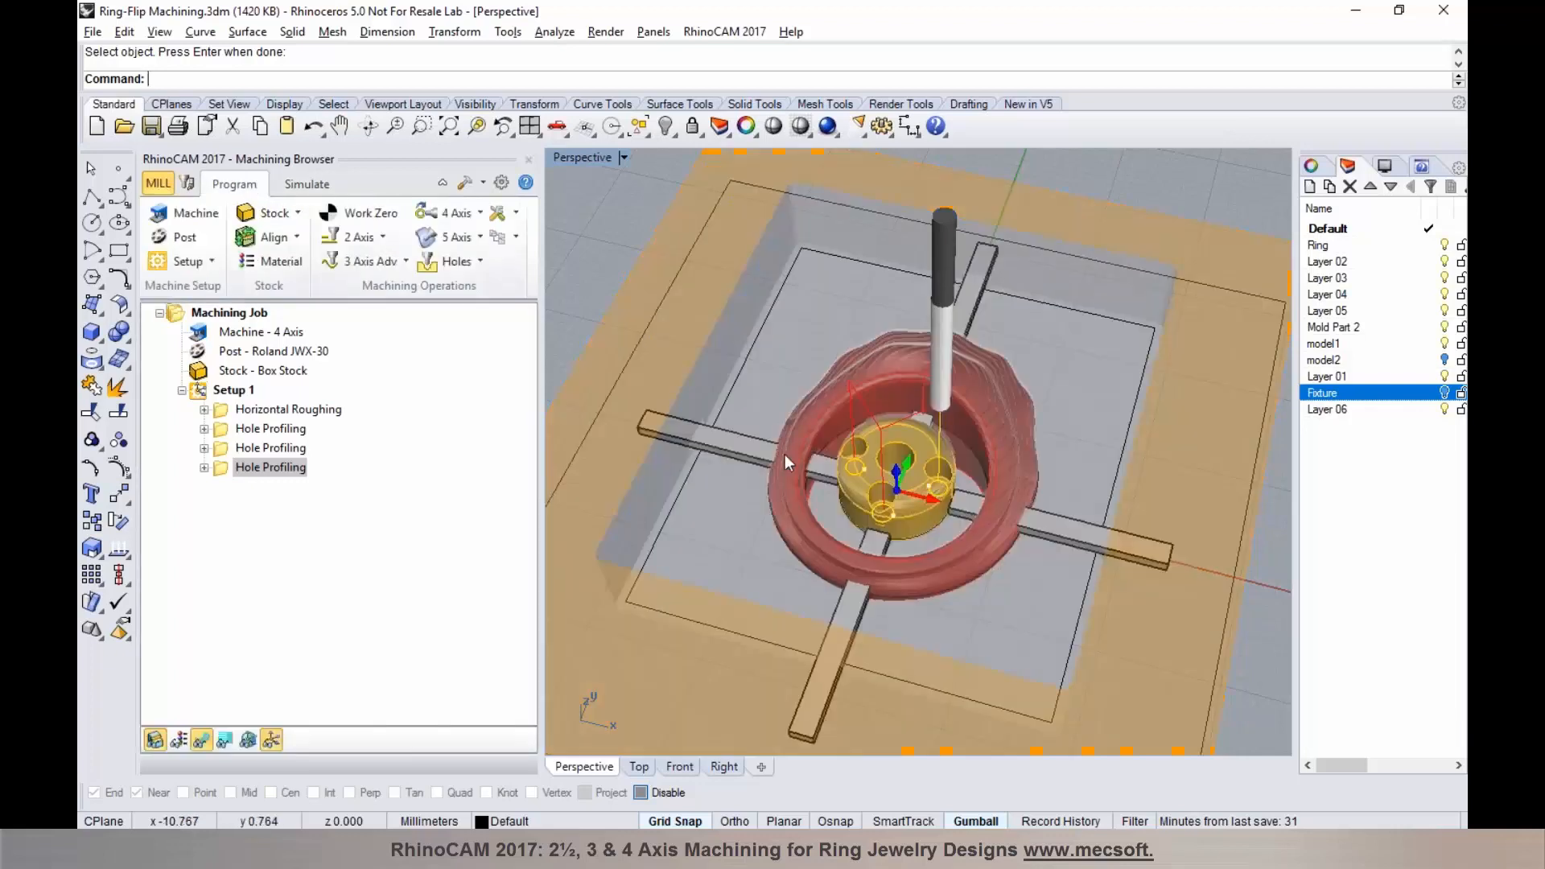
scroll(921, 486, down, 2)
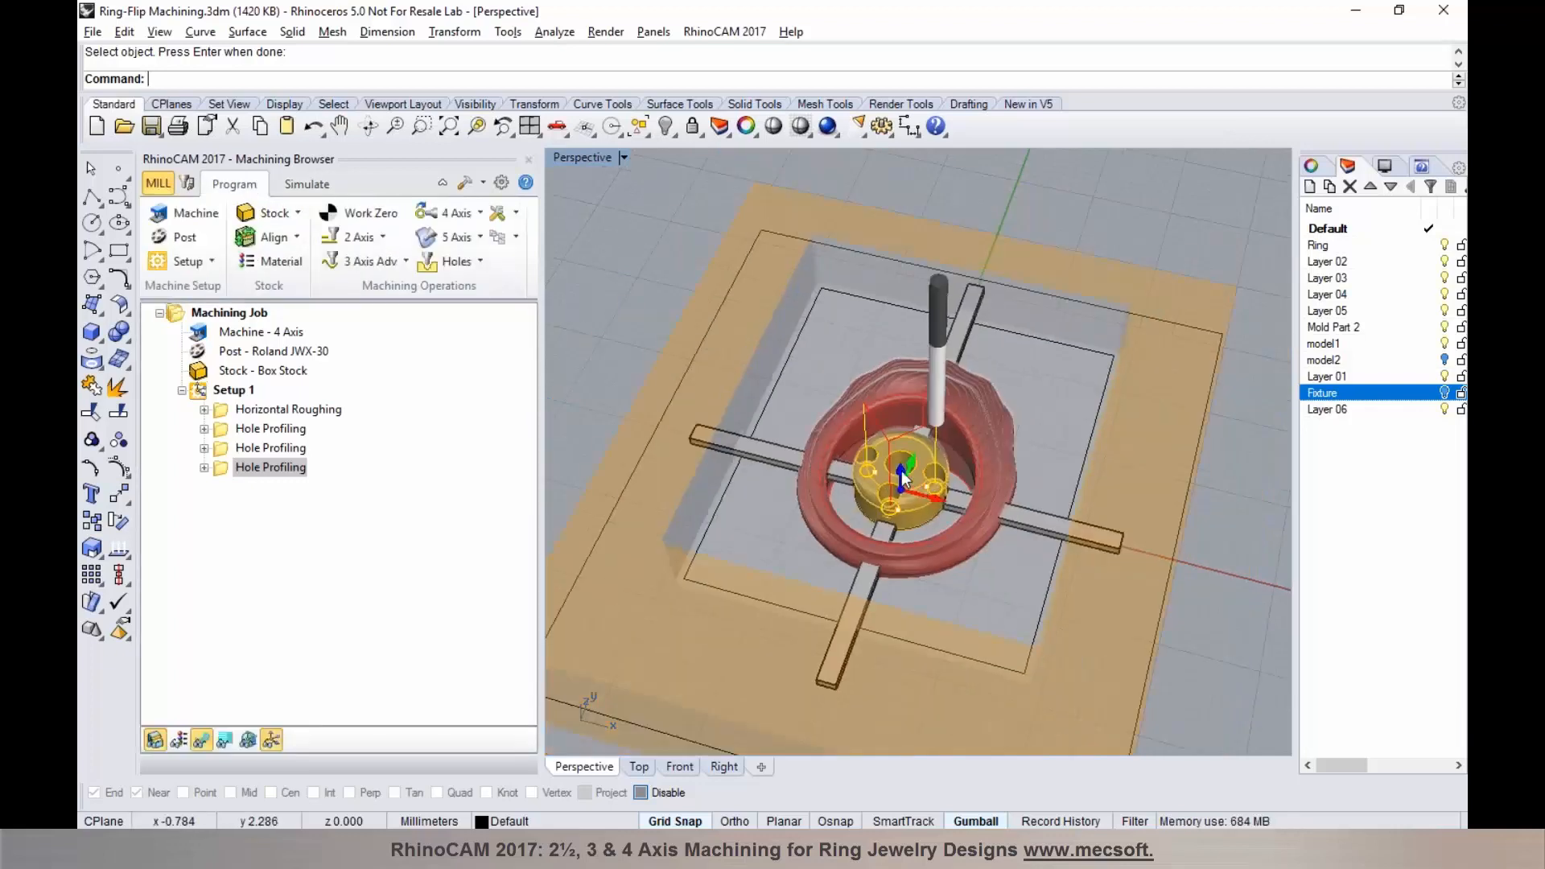
scroll(901, 471, down, 2)
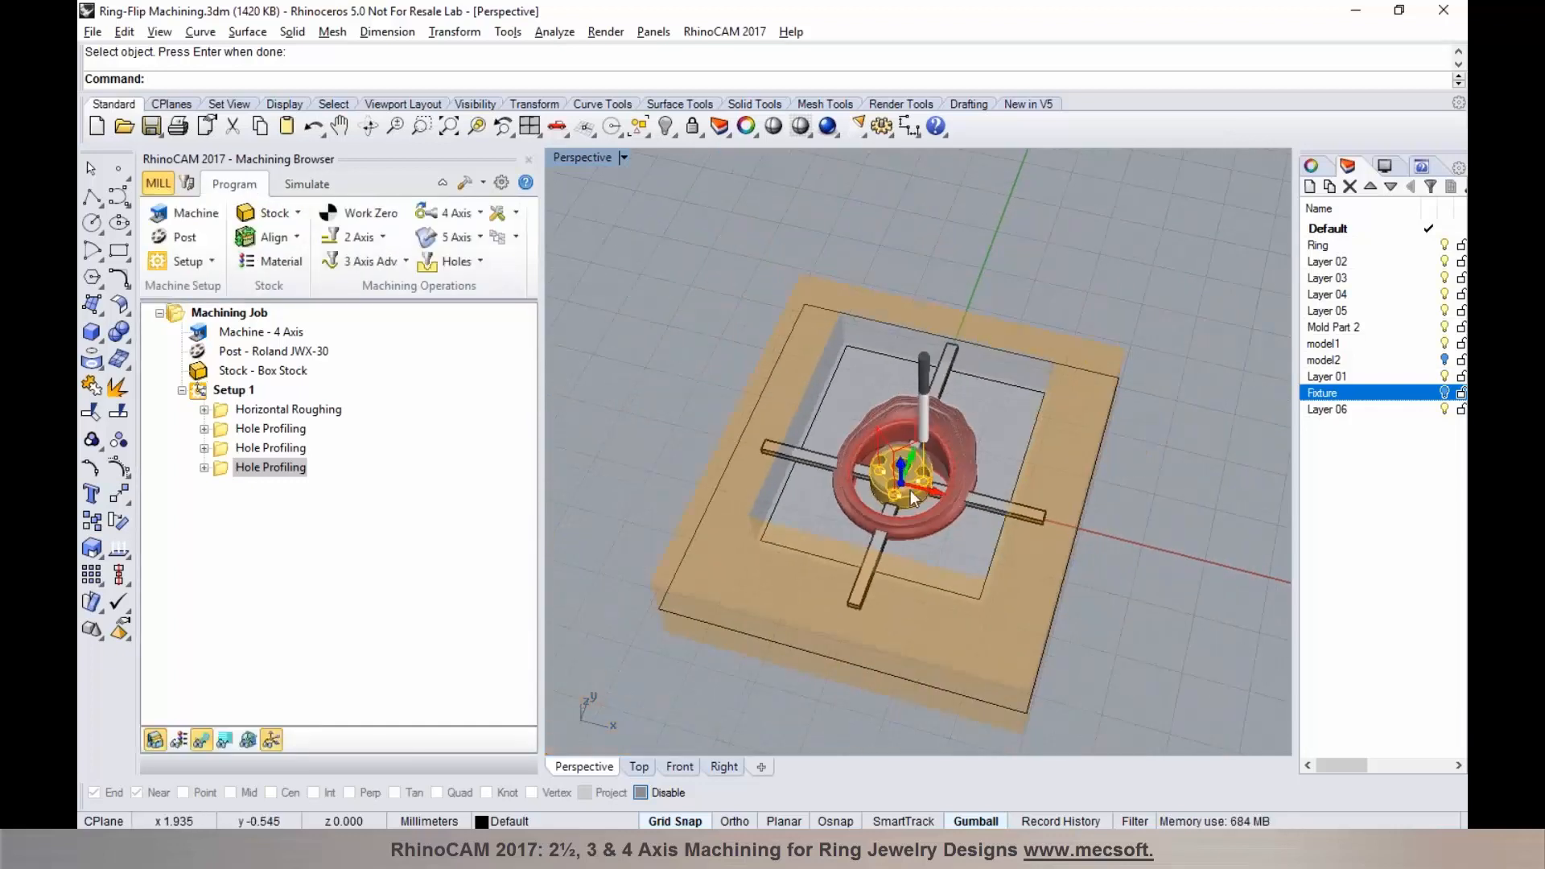
click(210, 262)
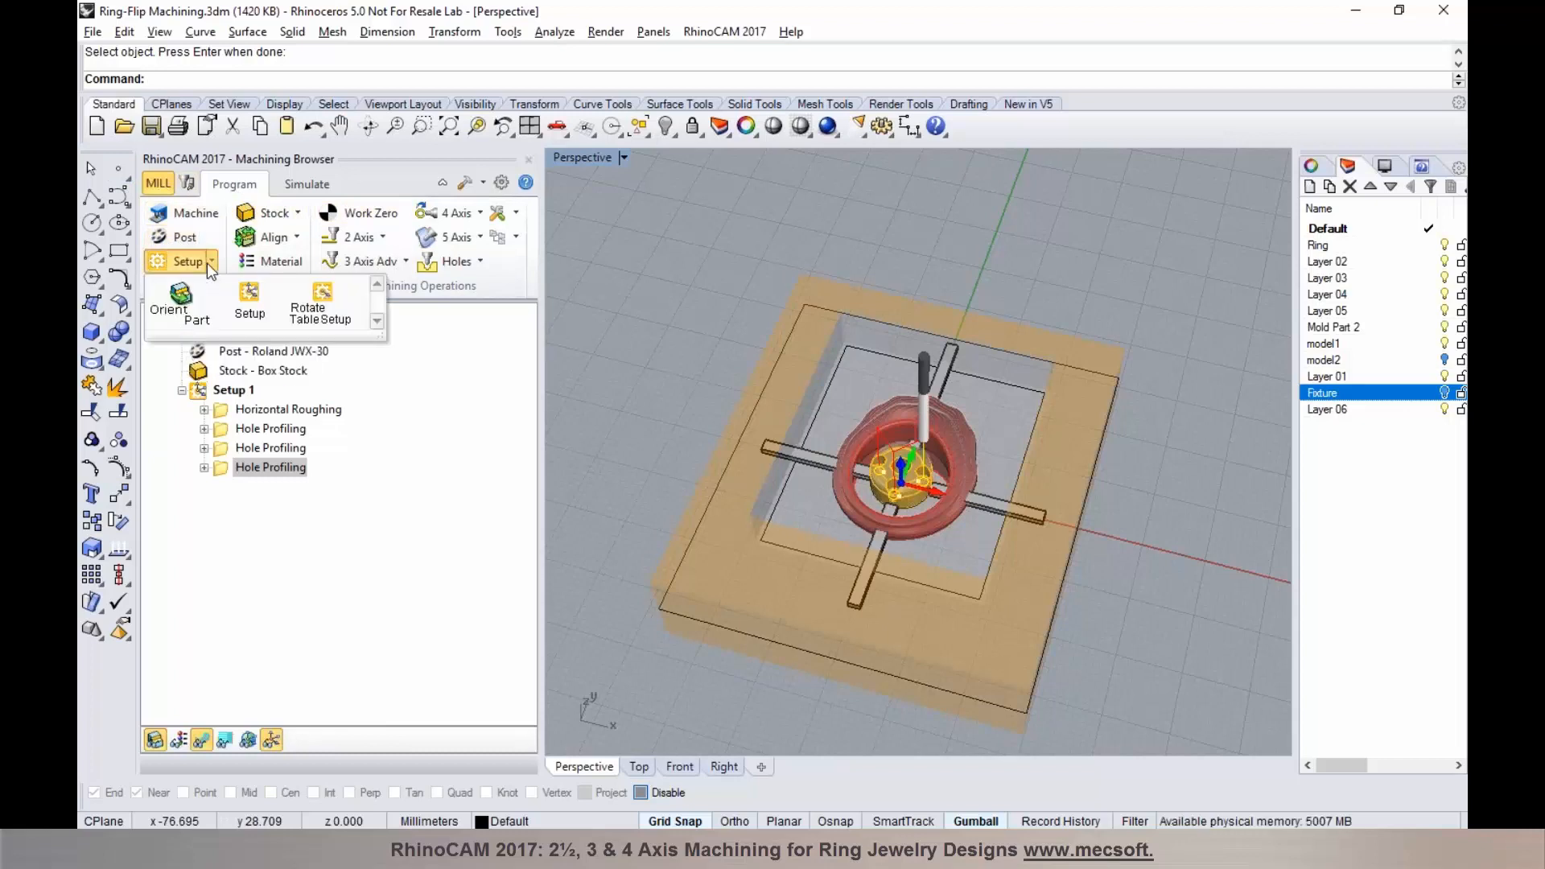
click(300, 314)
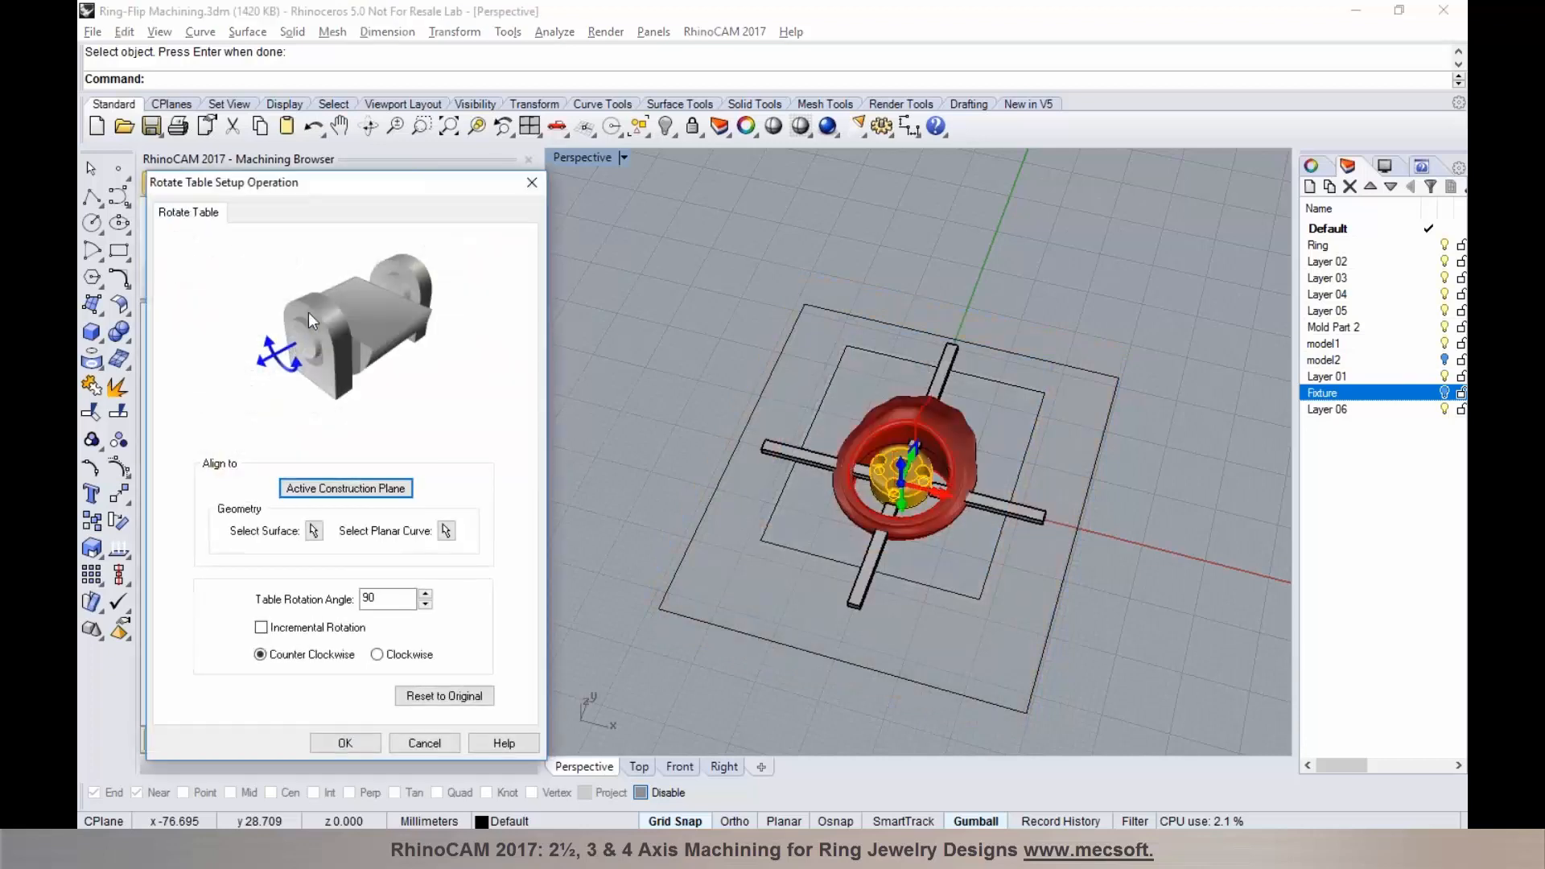
double_click(389, 602)
text(180)
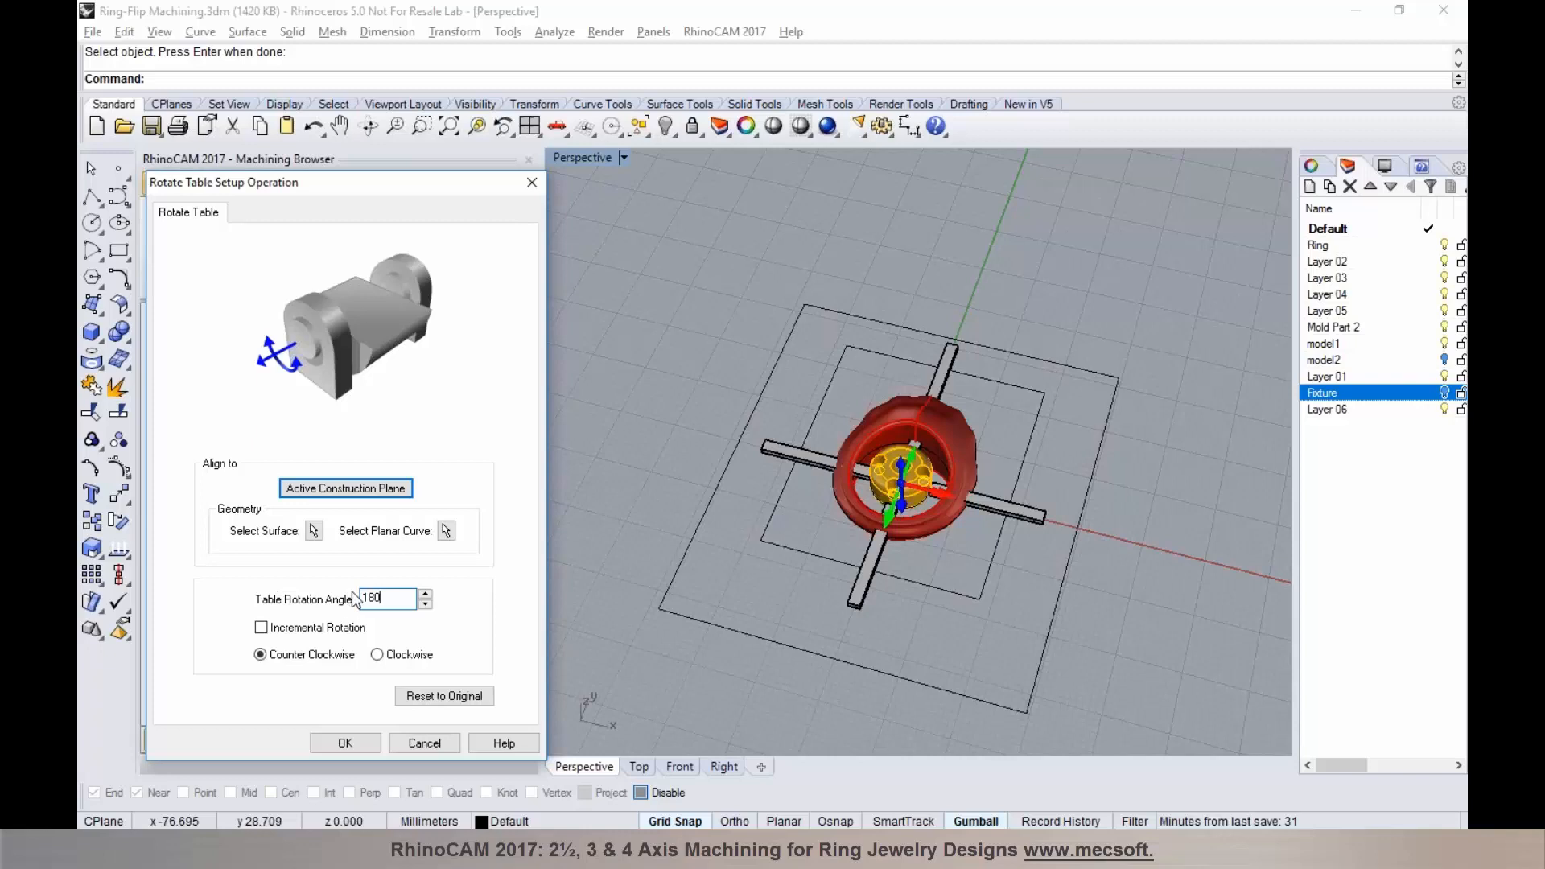
right_drag(1033, 656, 962, 577)
click(337, 745)
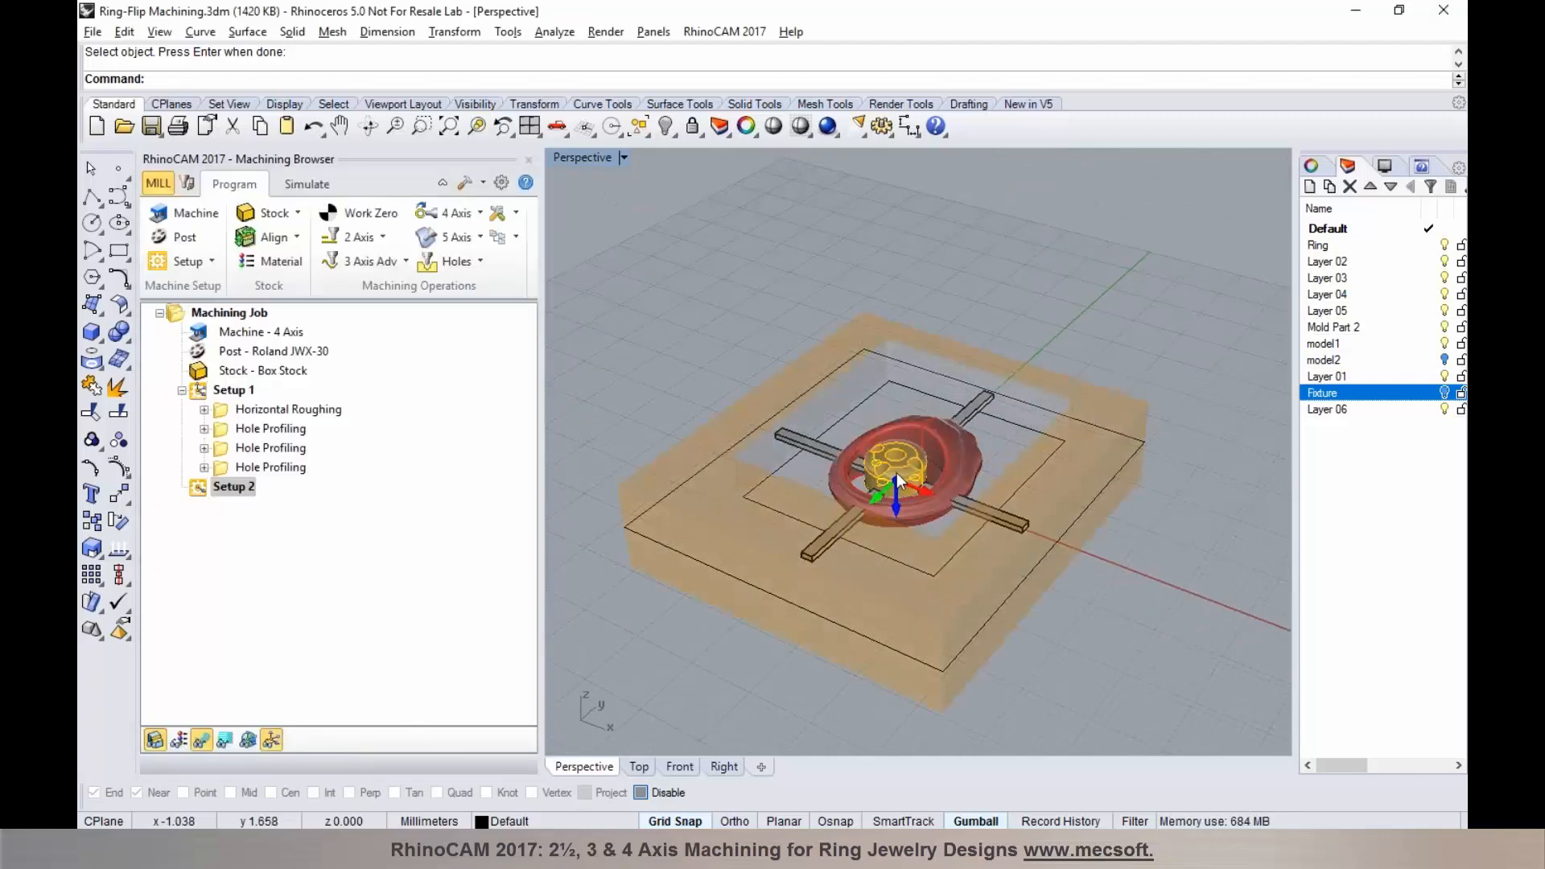
Step: Copy the Horizontal Roughing operation from Setup 1 and paste it into Setup 2
right_drag(752, 626, 837, 398)
click(224, 412)
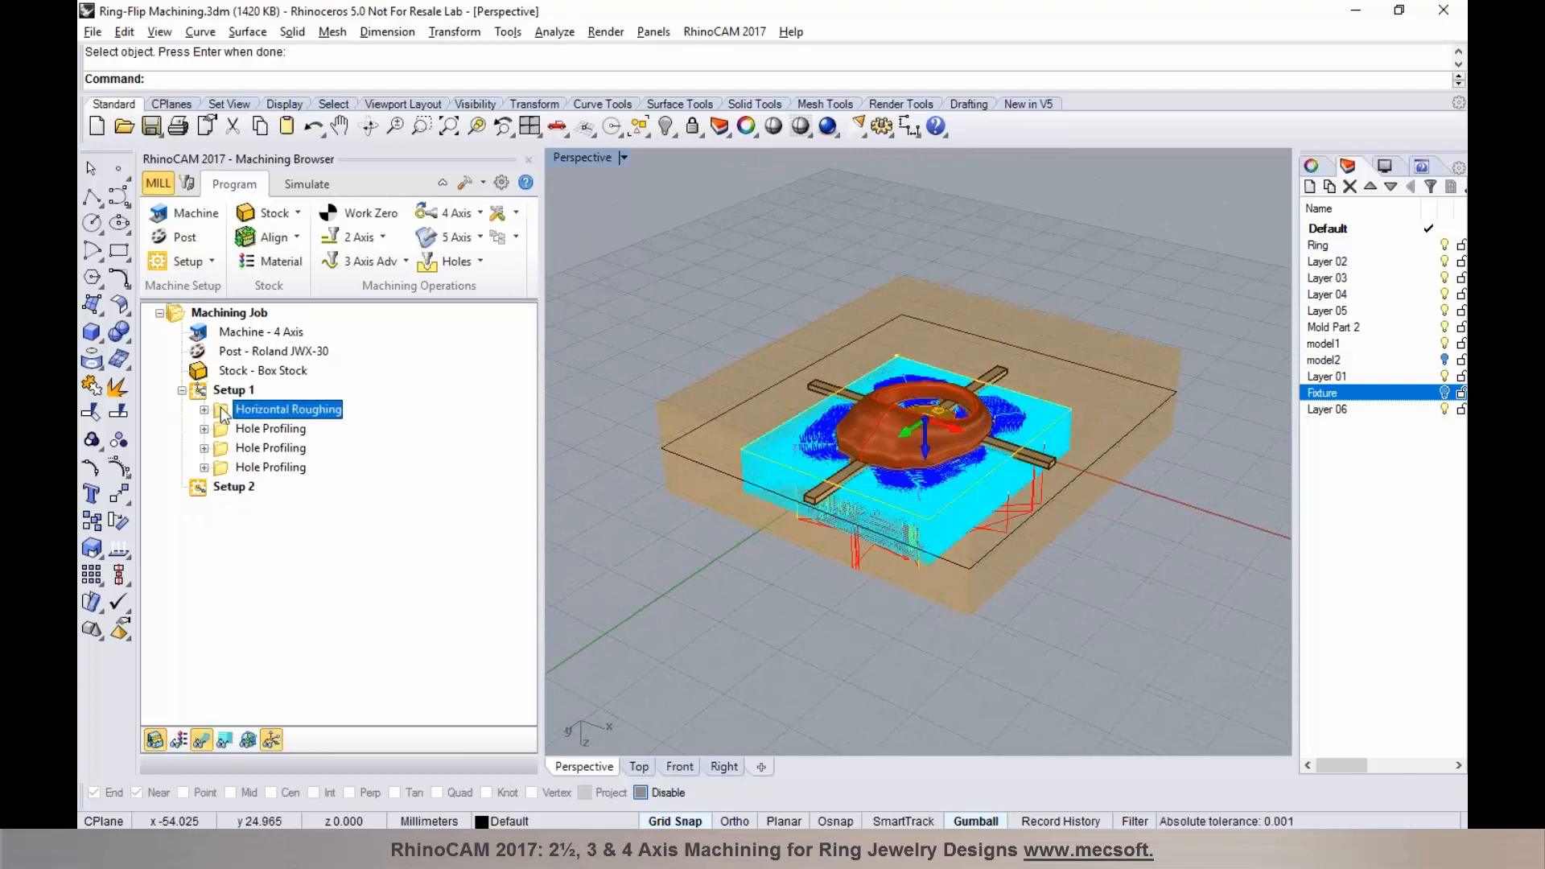
right_click(225, 413)
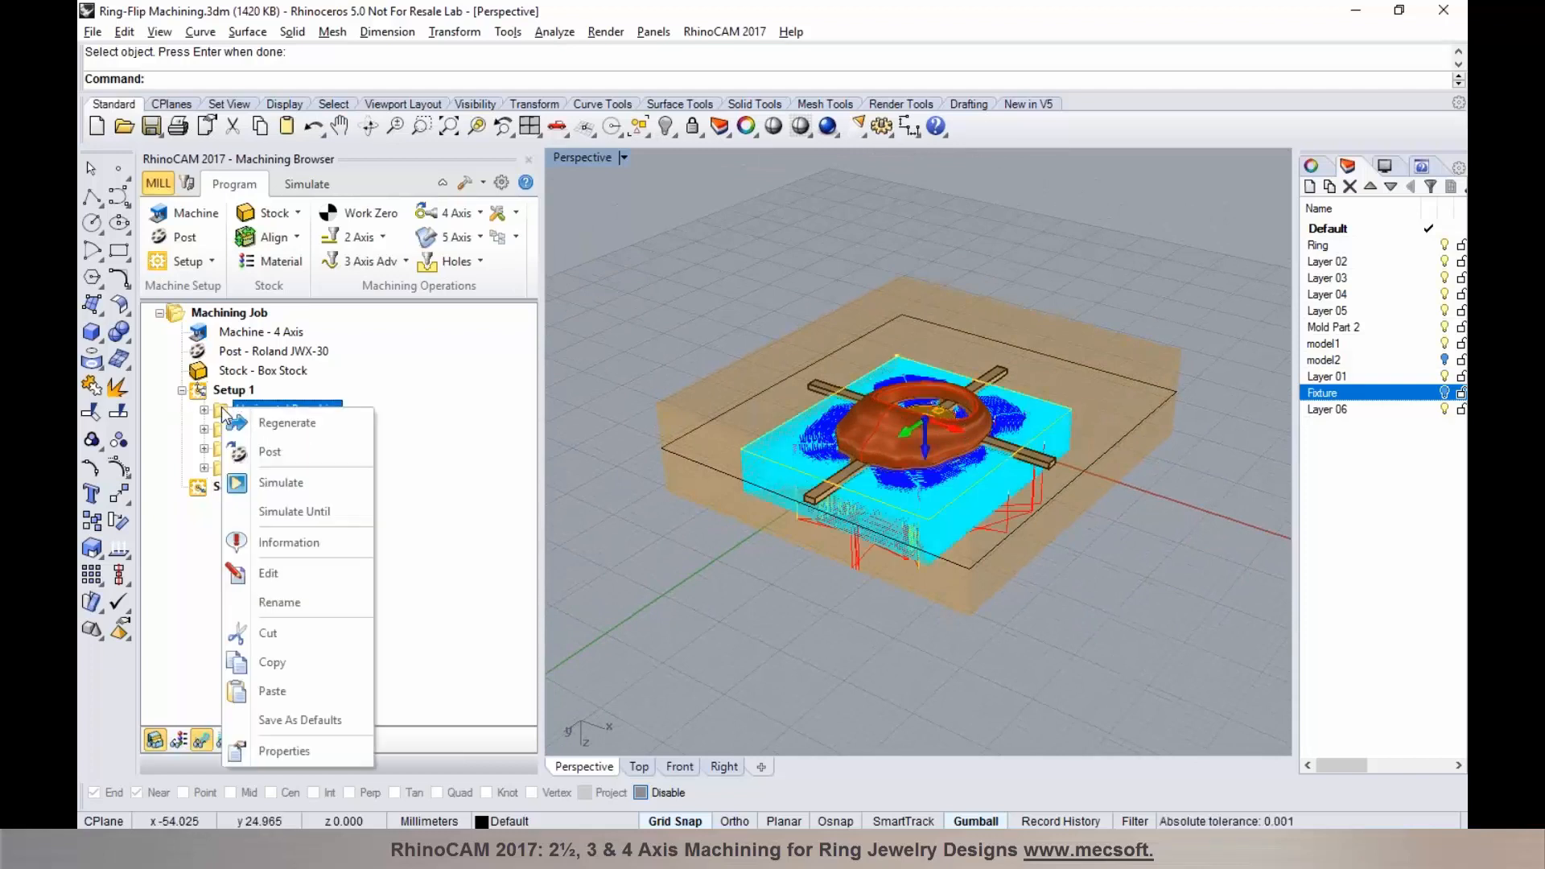
click(274, 664)
click(238, 488)
right_click(236, 488)
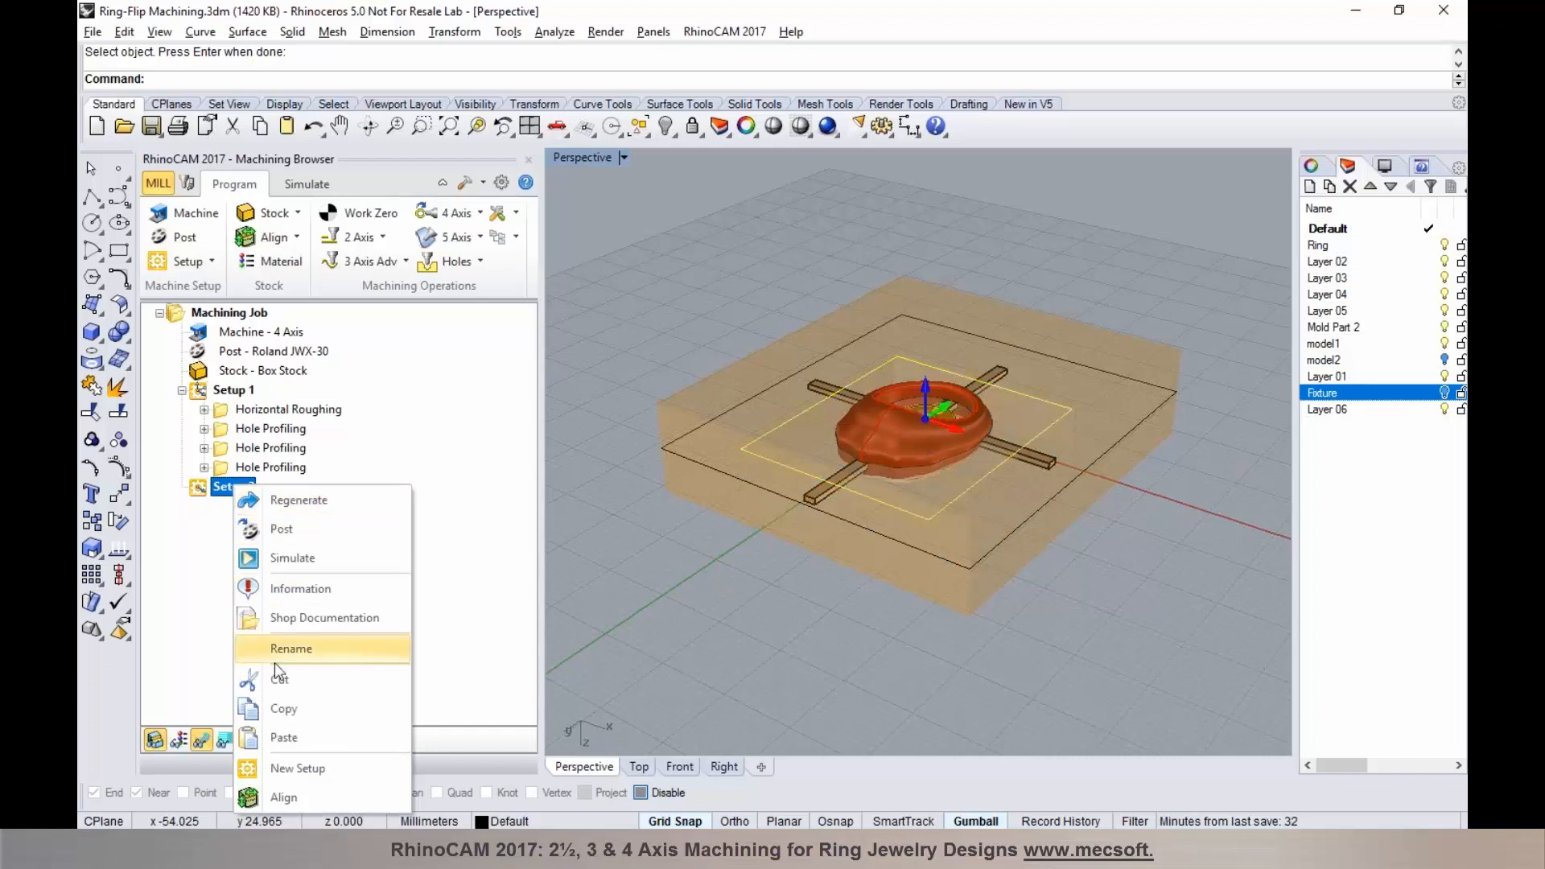
click(286, 738)
click(181, 488)
Step: Regenerate the copied Horizontal Roughing in Setup 2 and hide the toolpath display
click(236, 508)
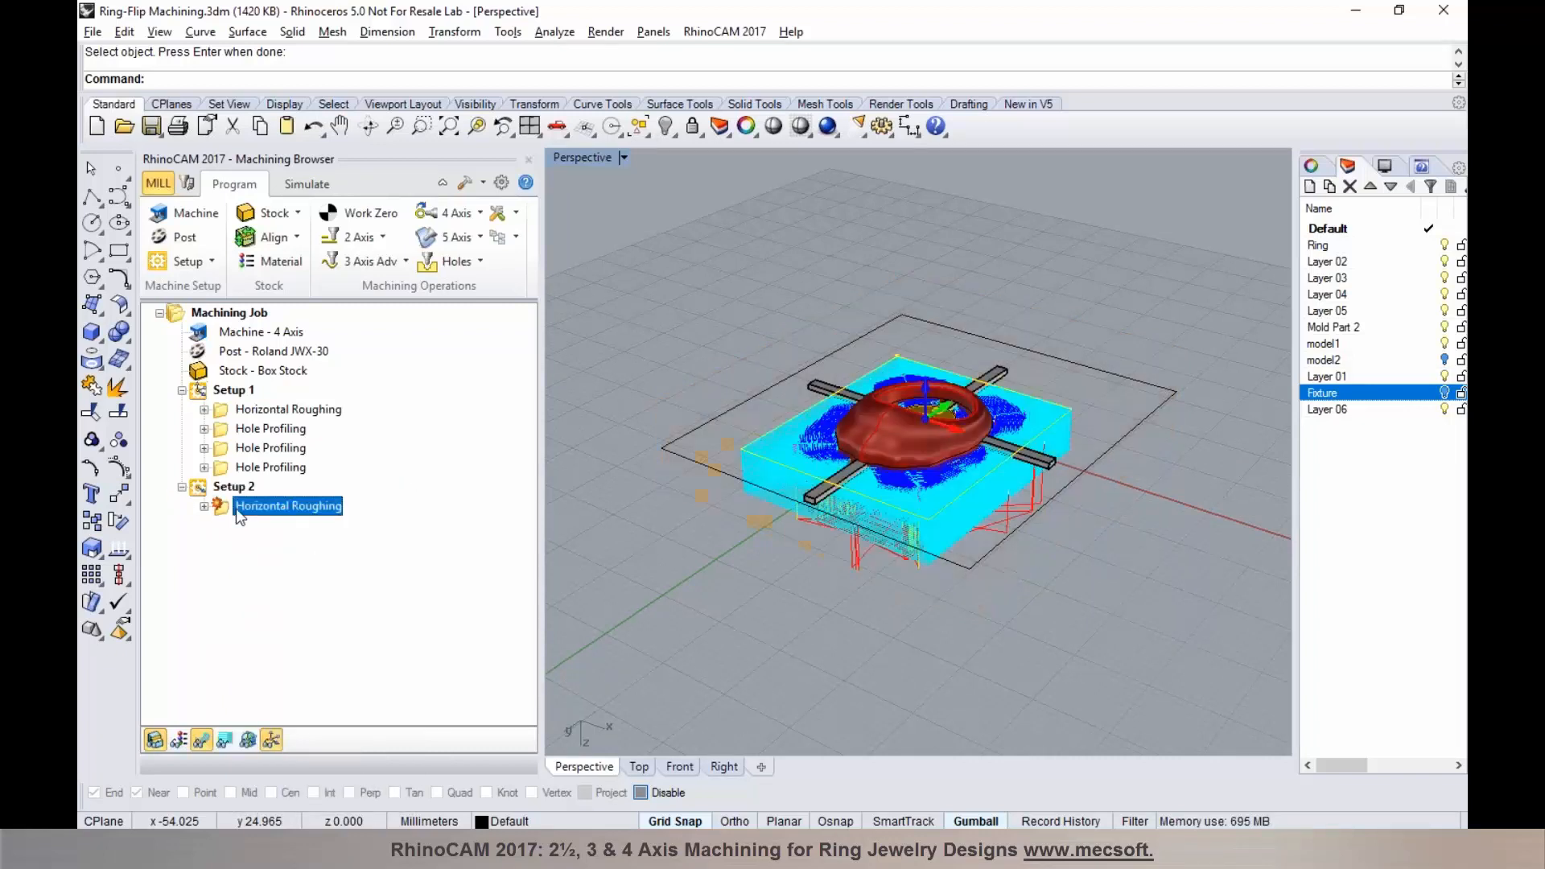
right_click(236, 508)
click(317, 164)
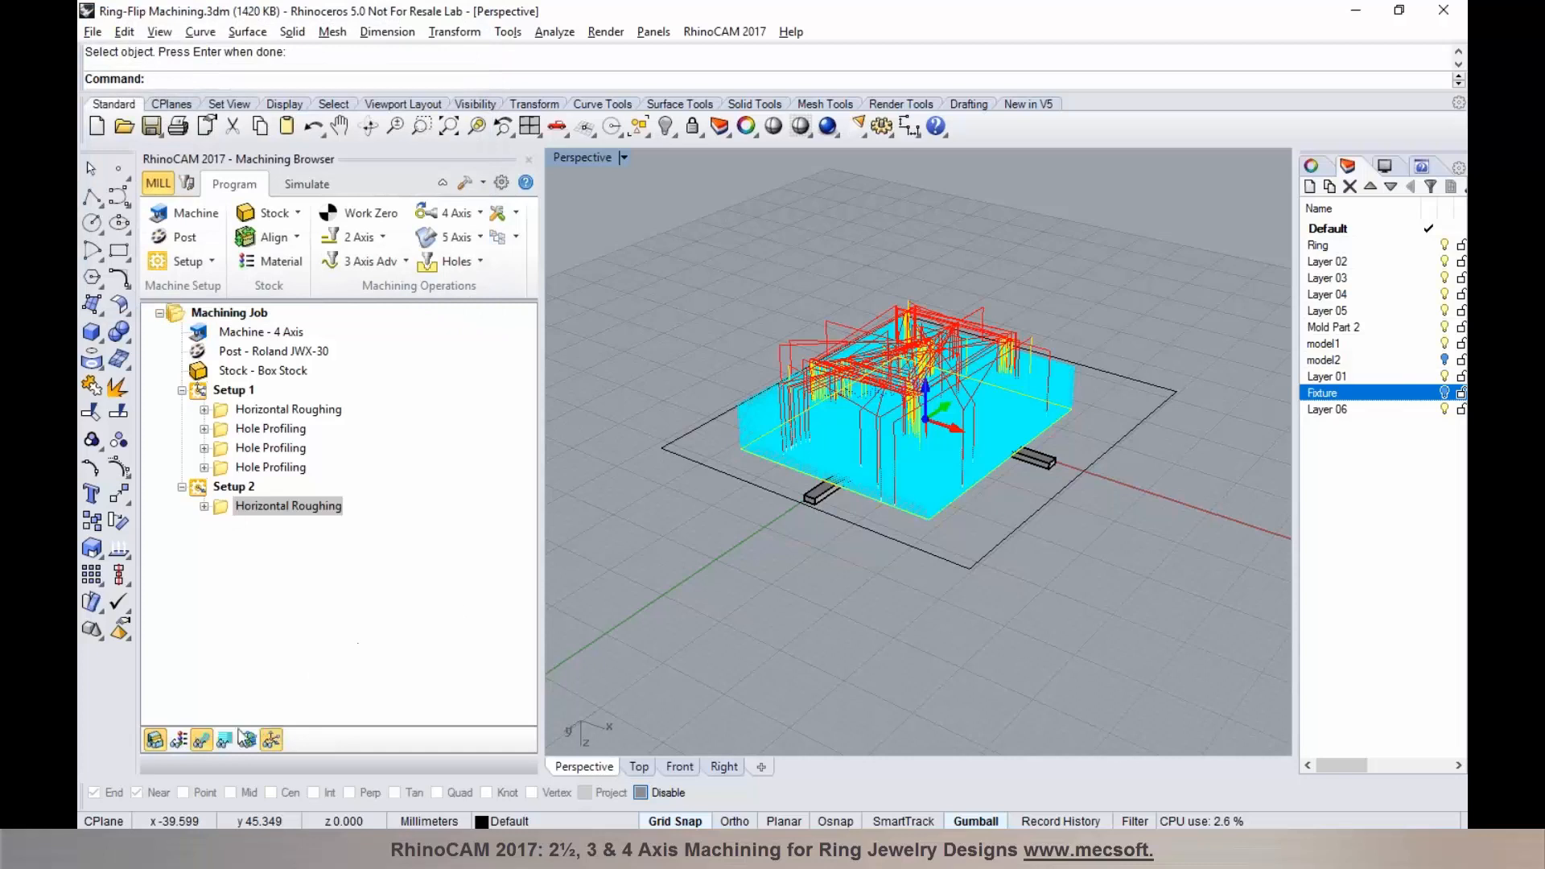
click(203, 739)
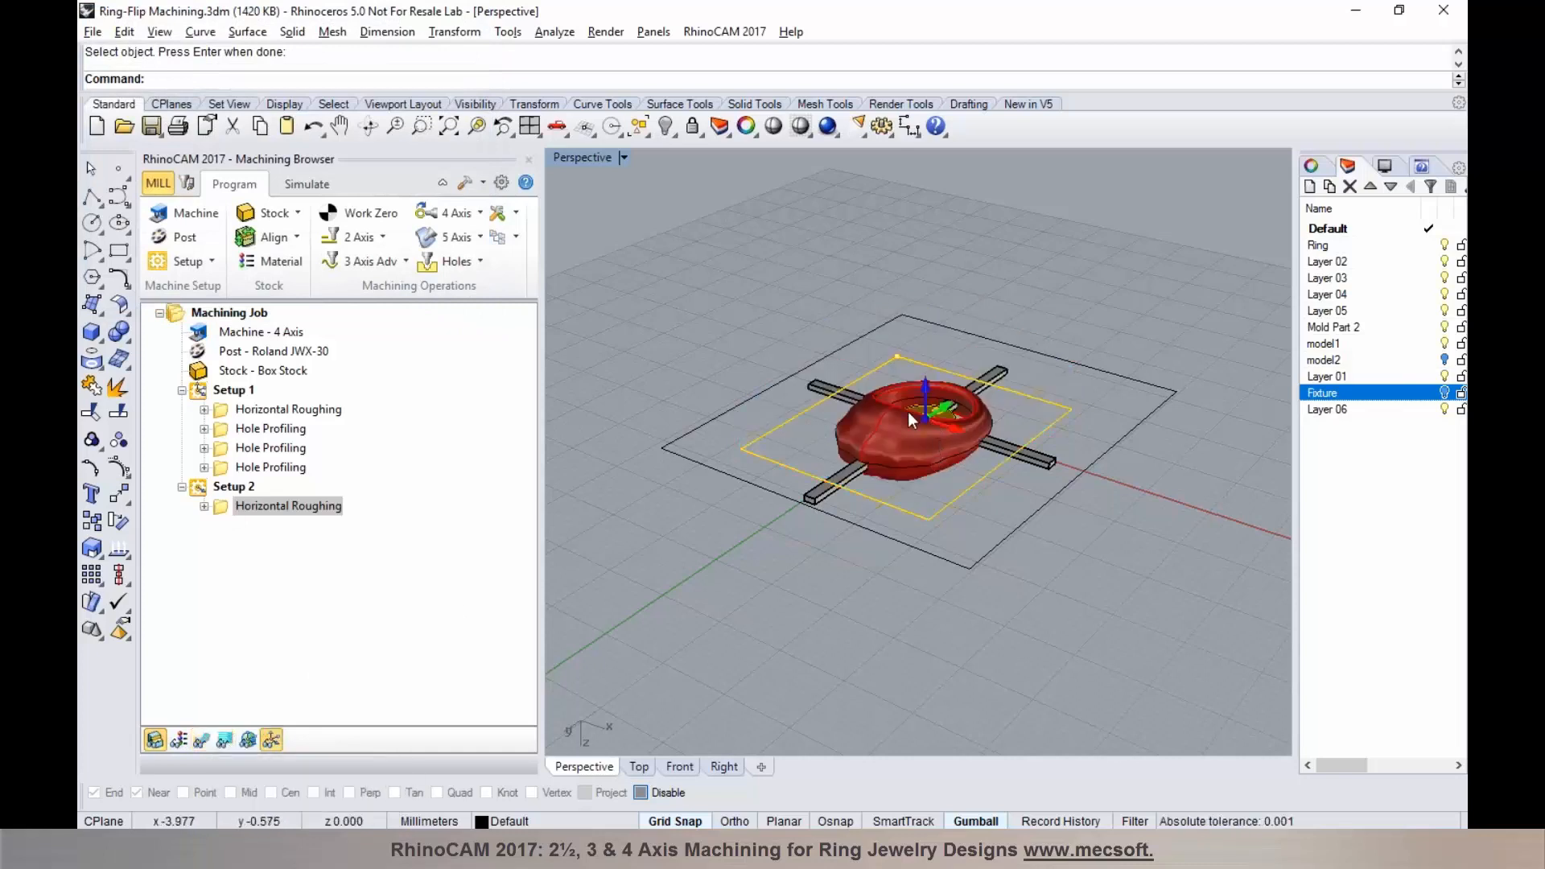
Step: Simulate the Setup 2 roughing through to the end and inspect the cut stock around the ring
click(307, 183)
click(308, 238)
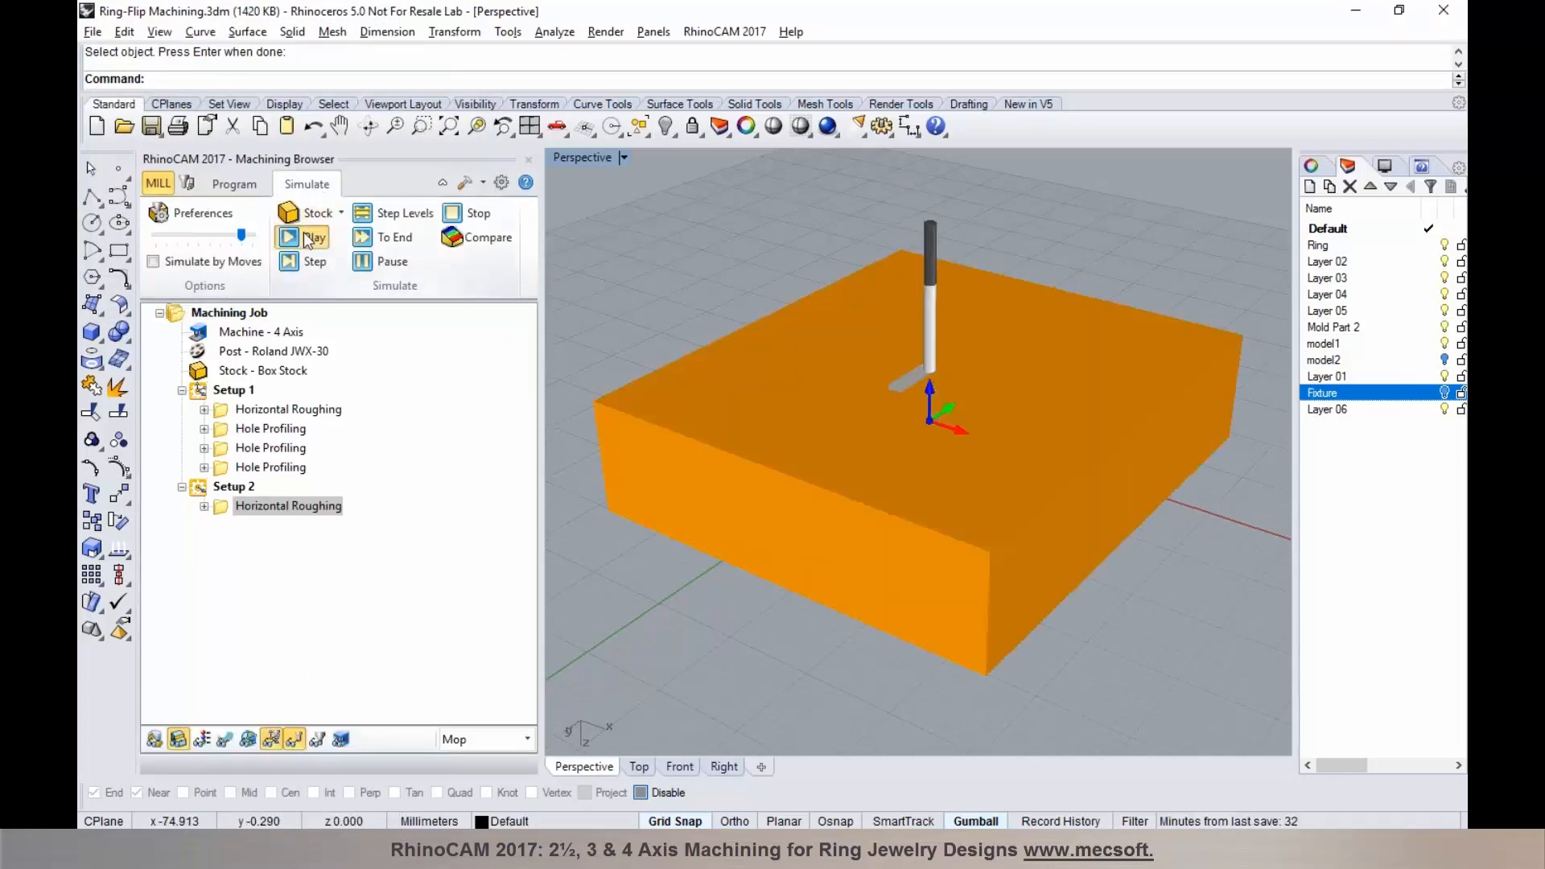
right_drag(880, 443, 843, 443)
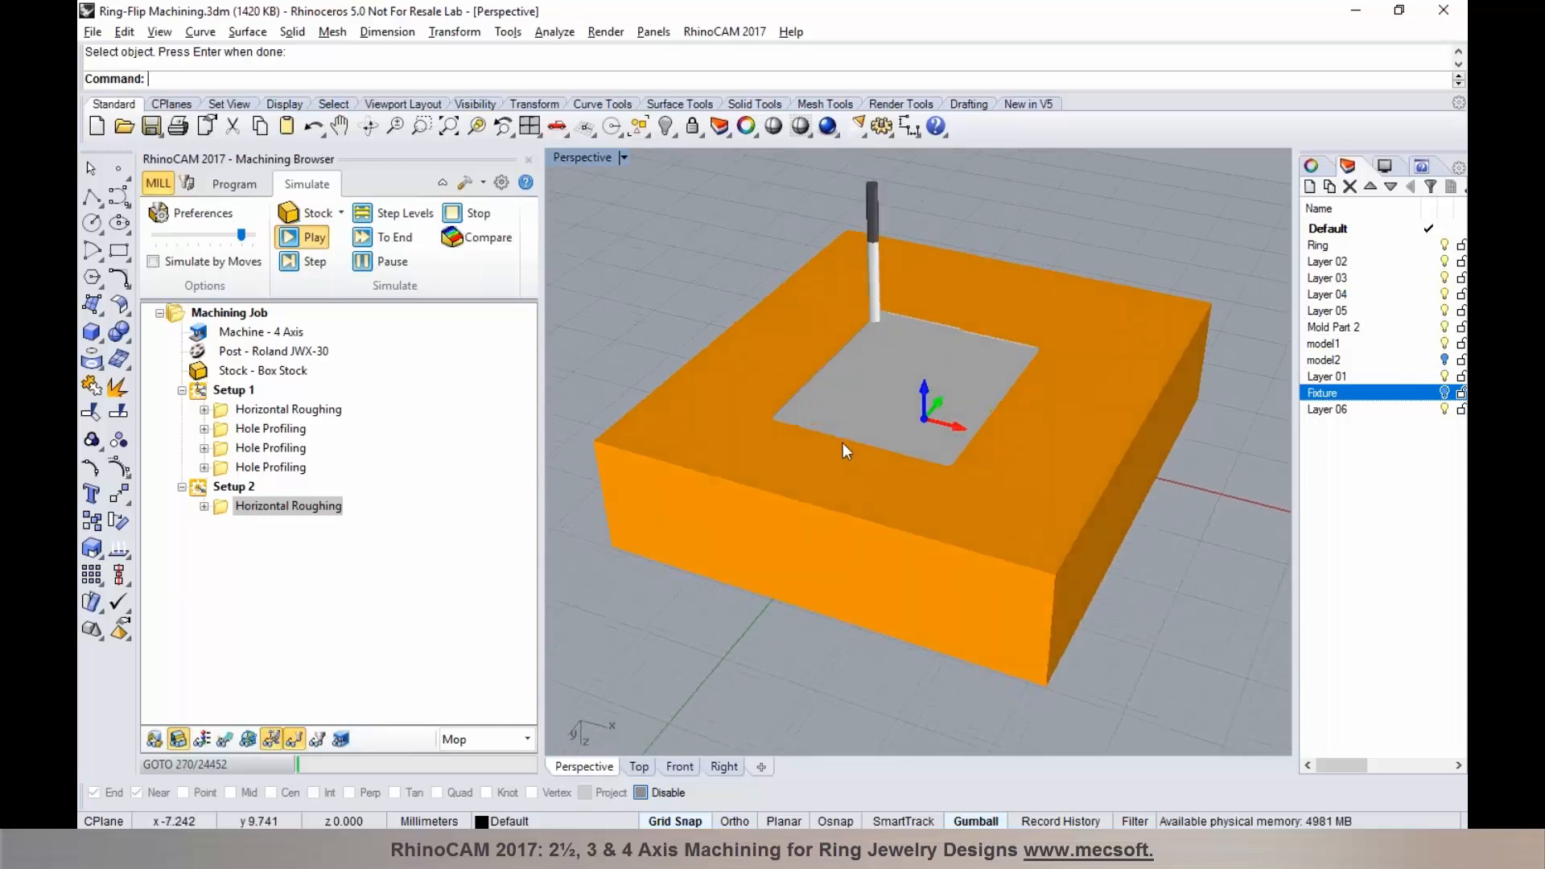
click(364, 237)
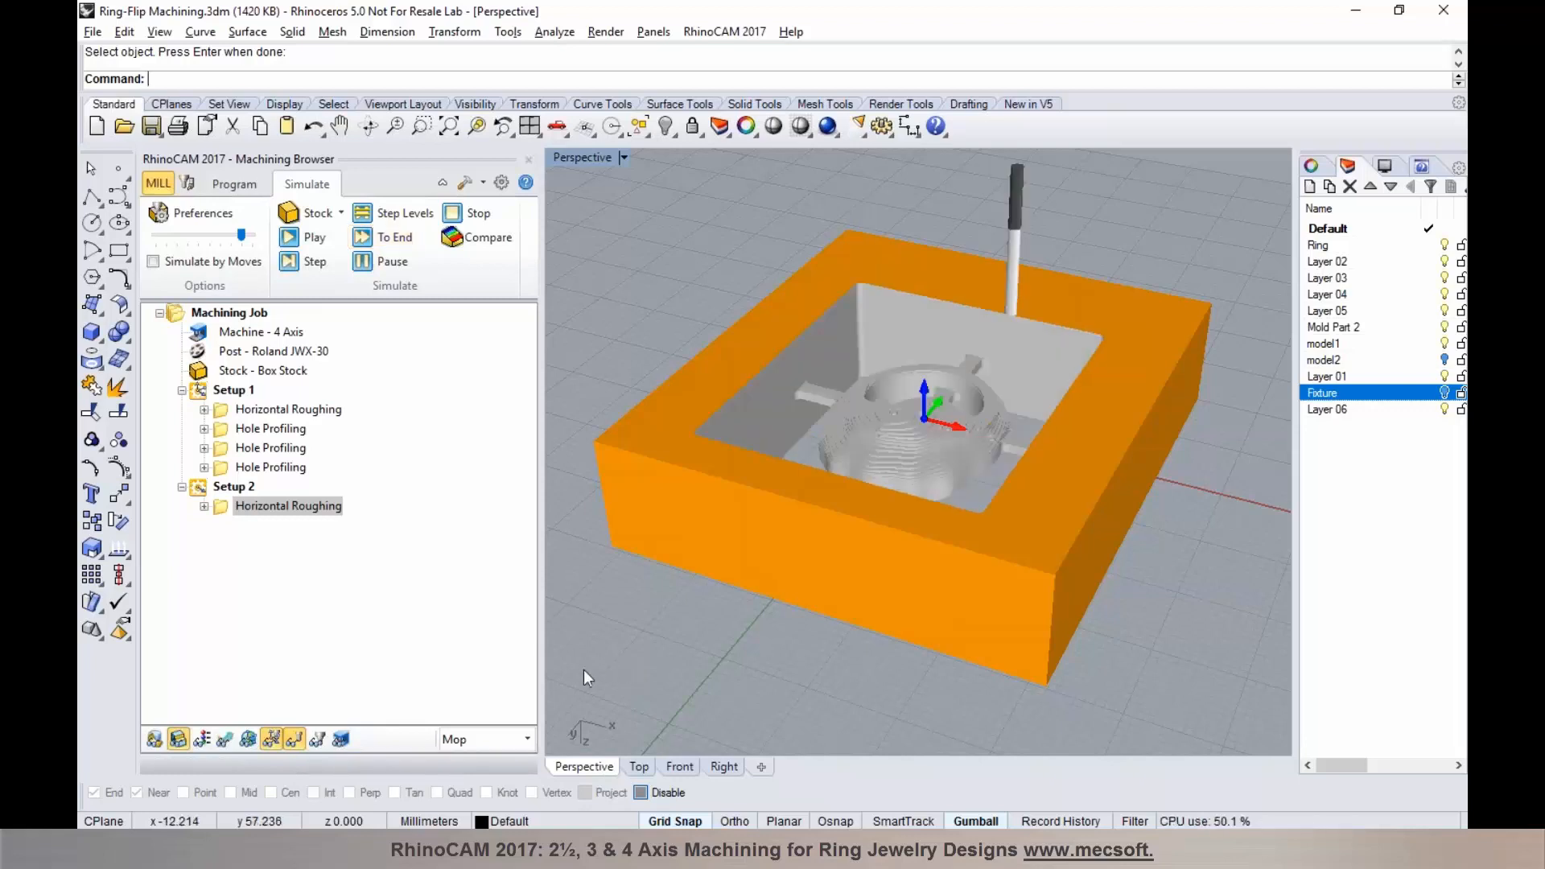
mouse_move(852, 582)
right_down()
mouse_move(872, 636)
mouse_move(880, 555)
mouse_move(931, 541)
mouse_move(873, 545)
mouse_move(846, 581)
right_up()
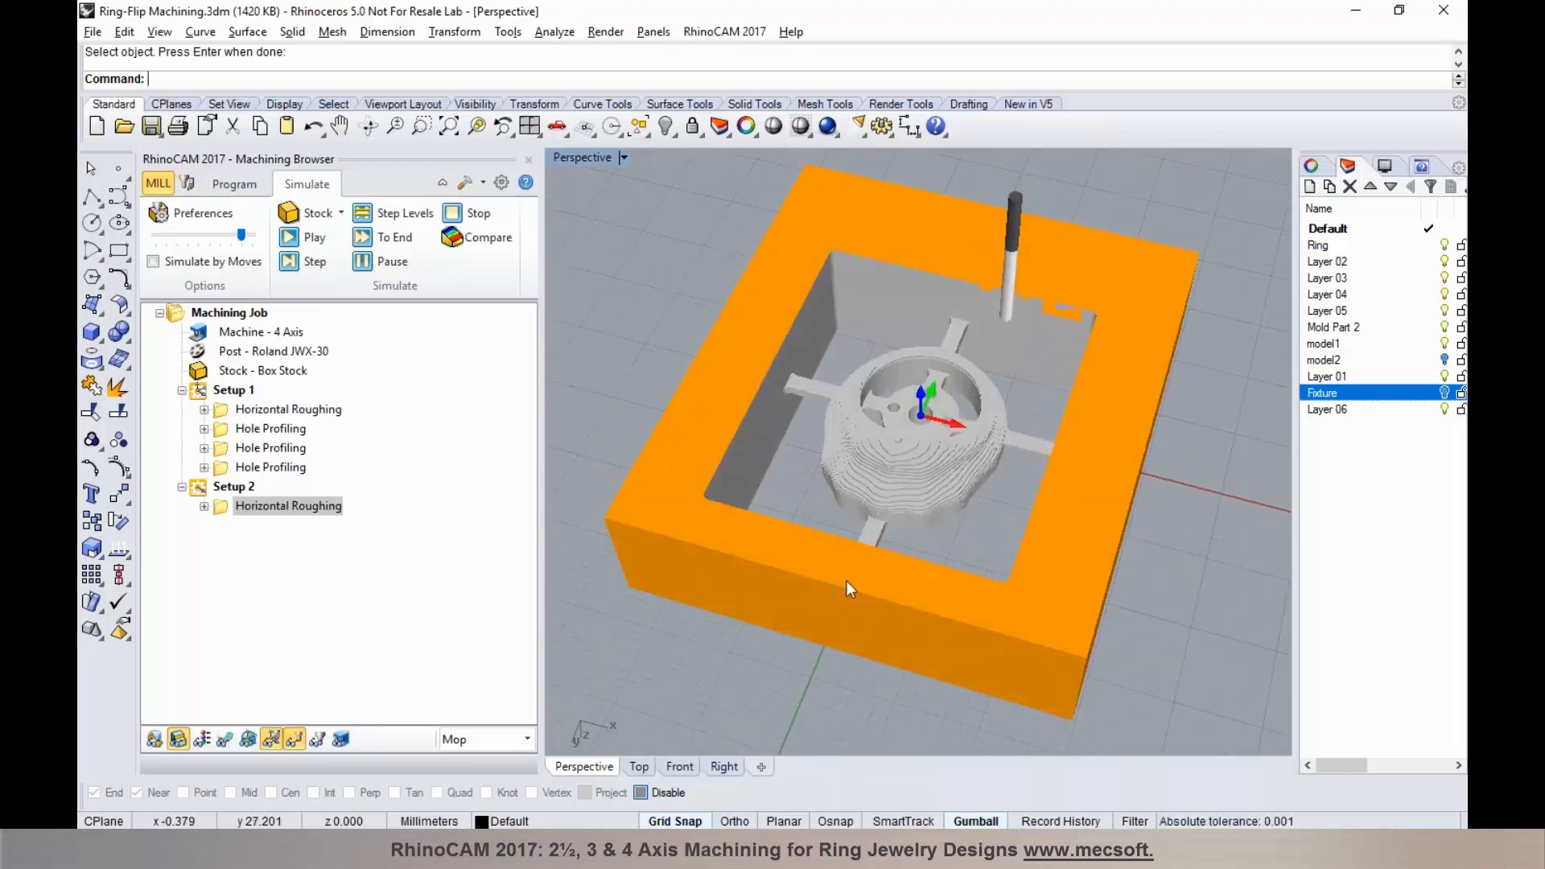
Step: Check the ring in the stock from the top and in perspective, then hide the stock and make the Machining Job active
click(235, 185)
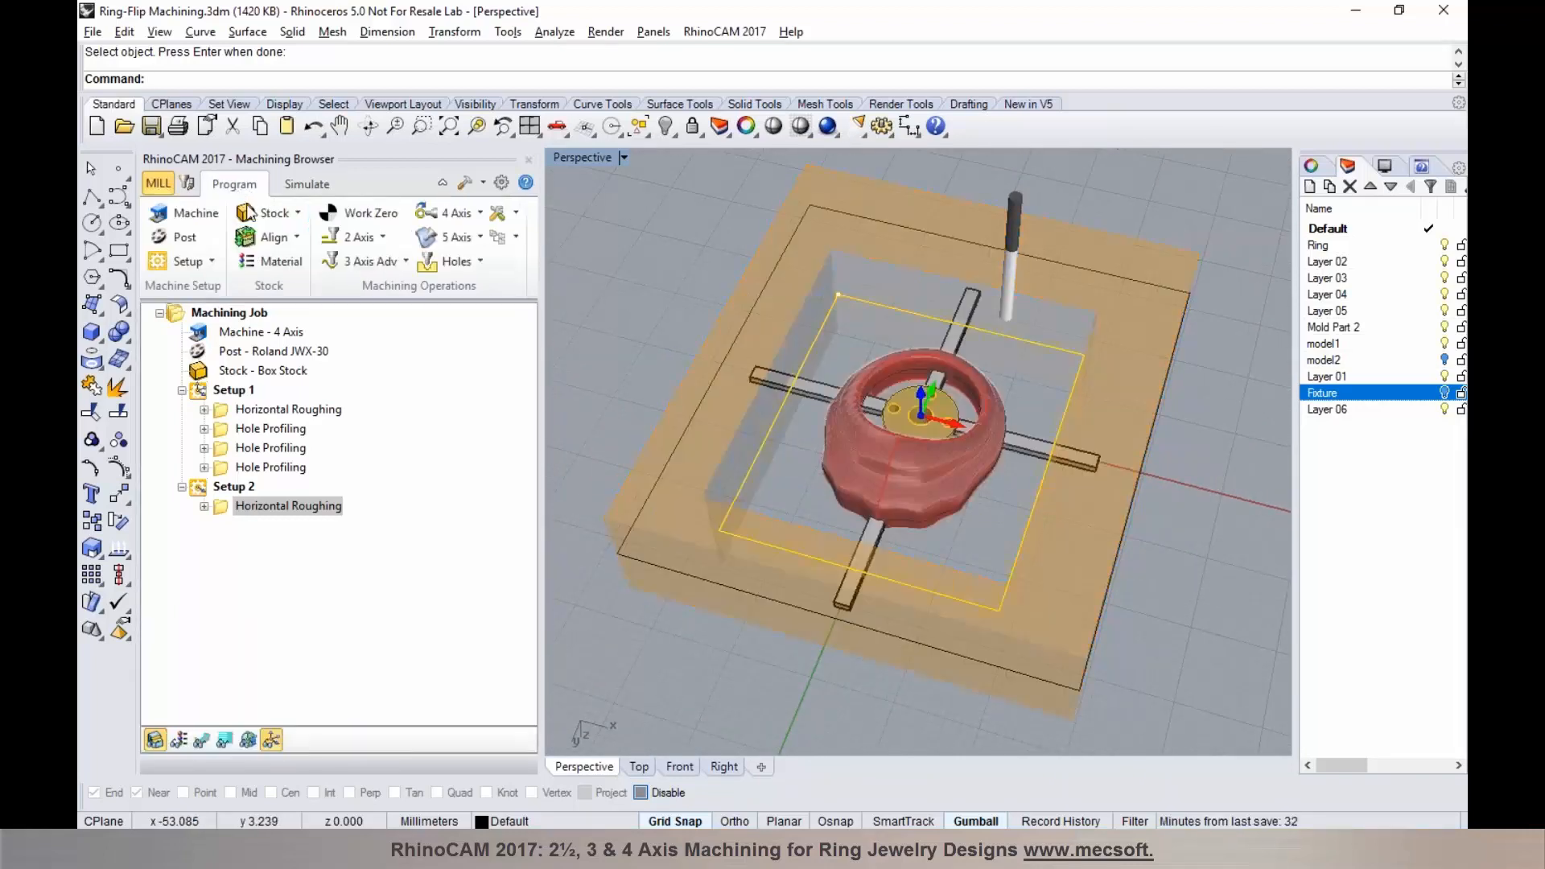
click(638, 768)
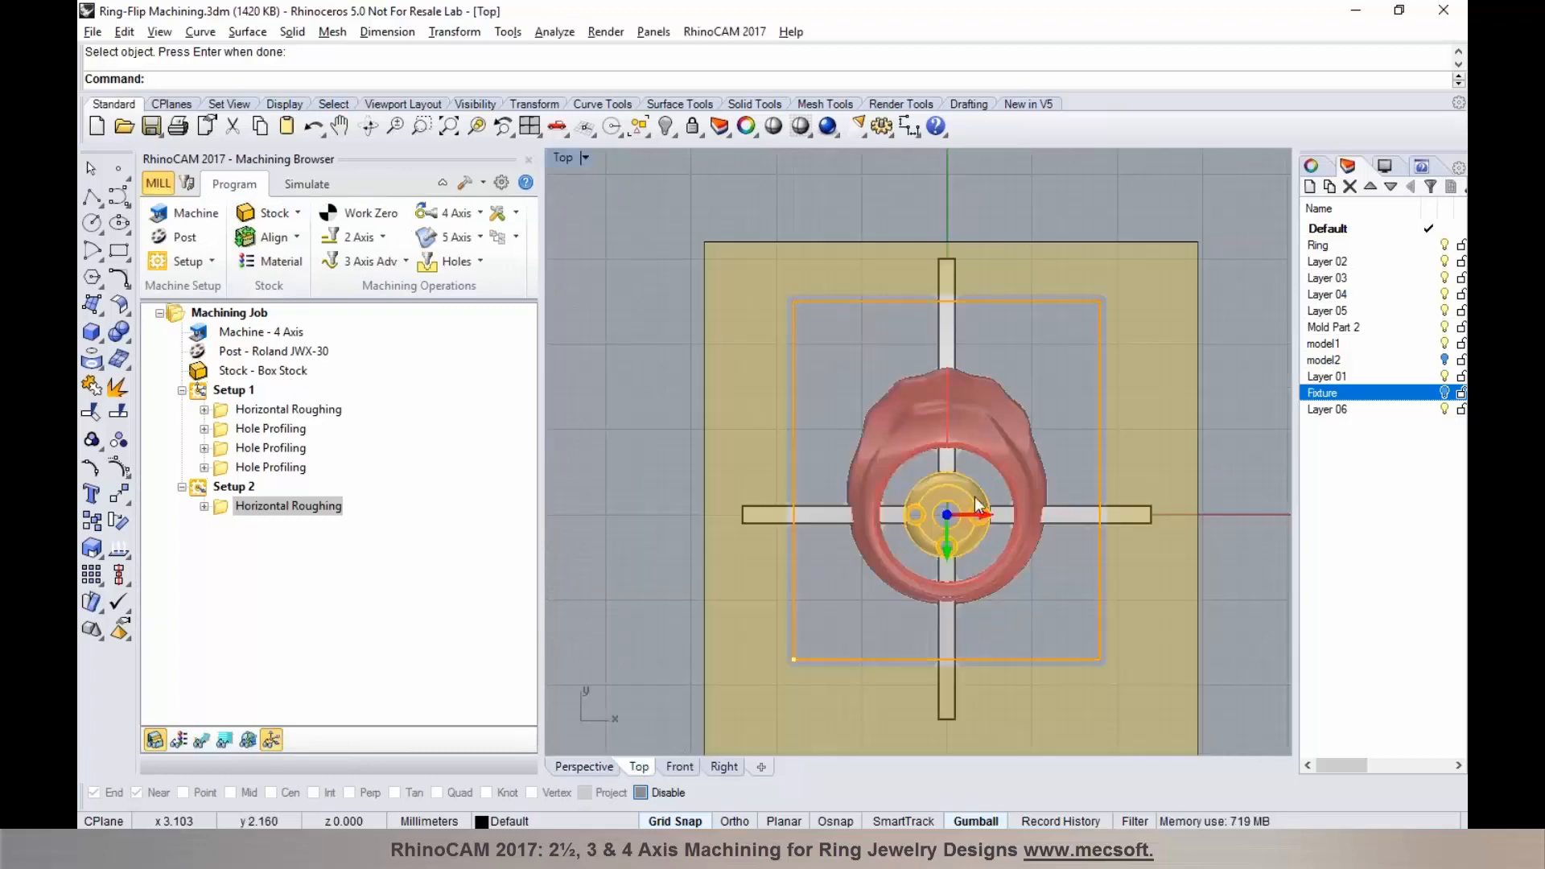
scroll(977, 507, up, 4)
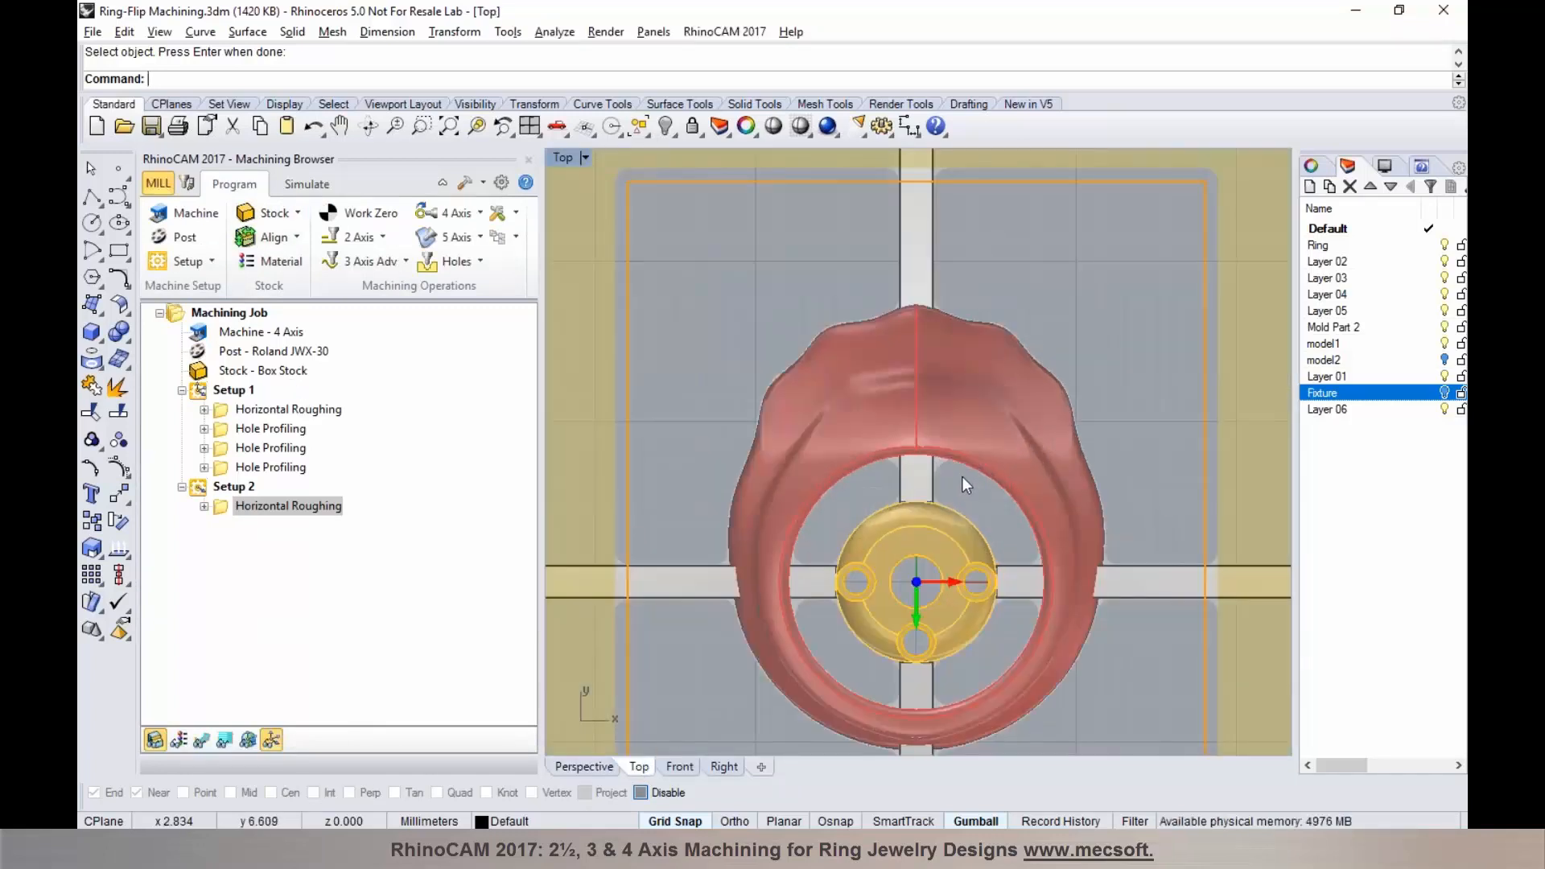
click(584, 766)
right_drag(864, 588, 575, 407)
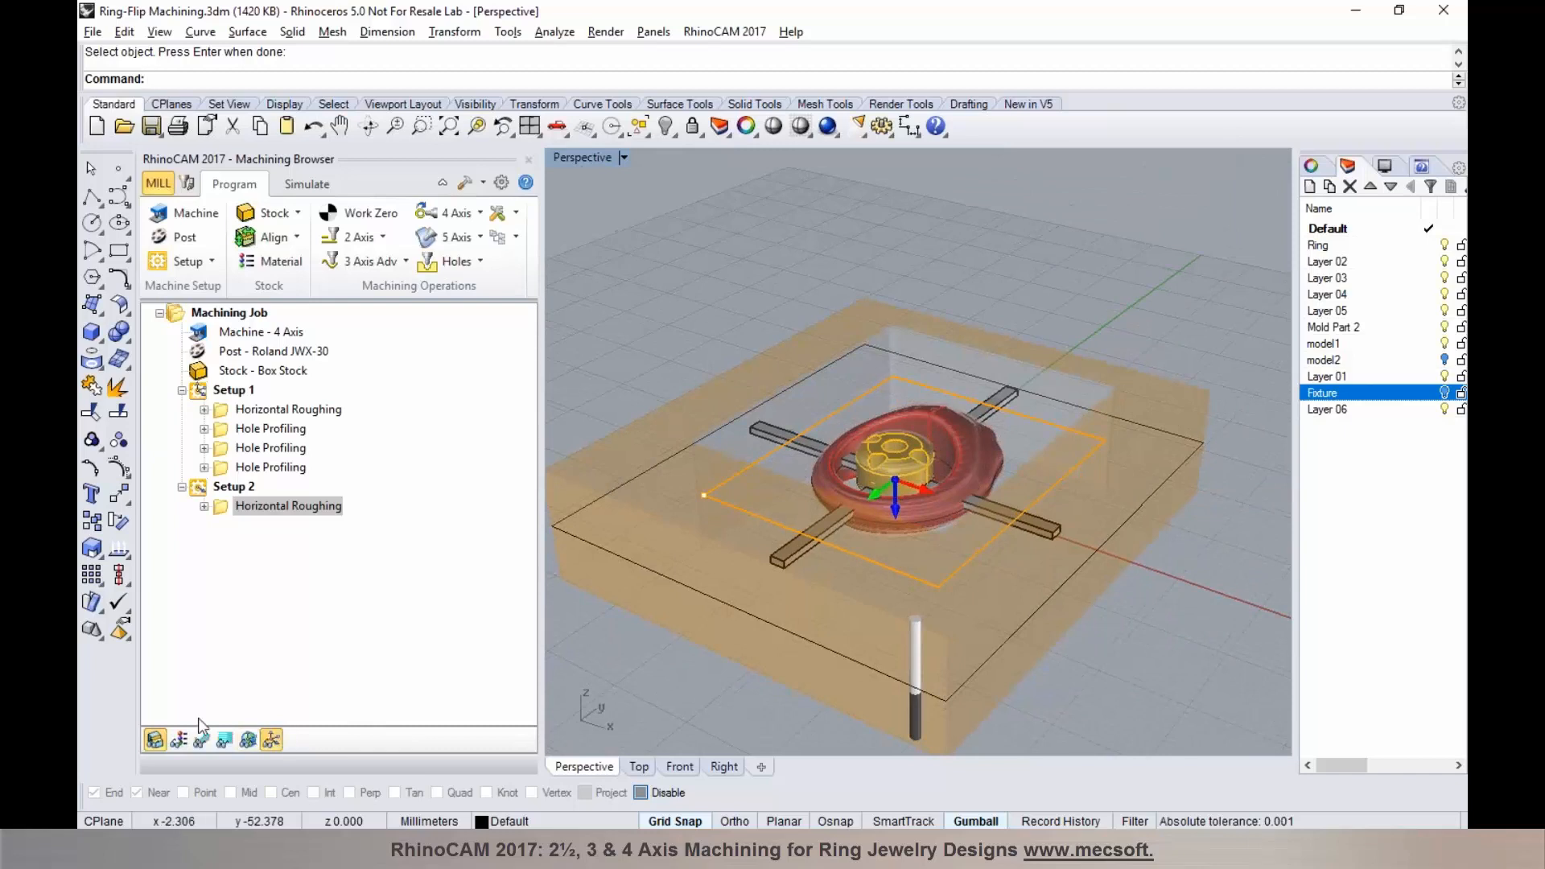
click(155, 739)
click(231, 313)
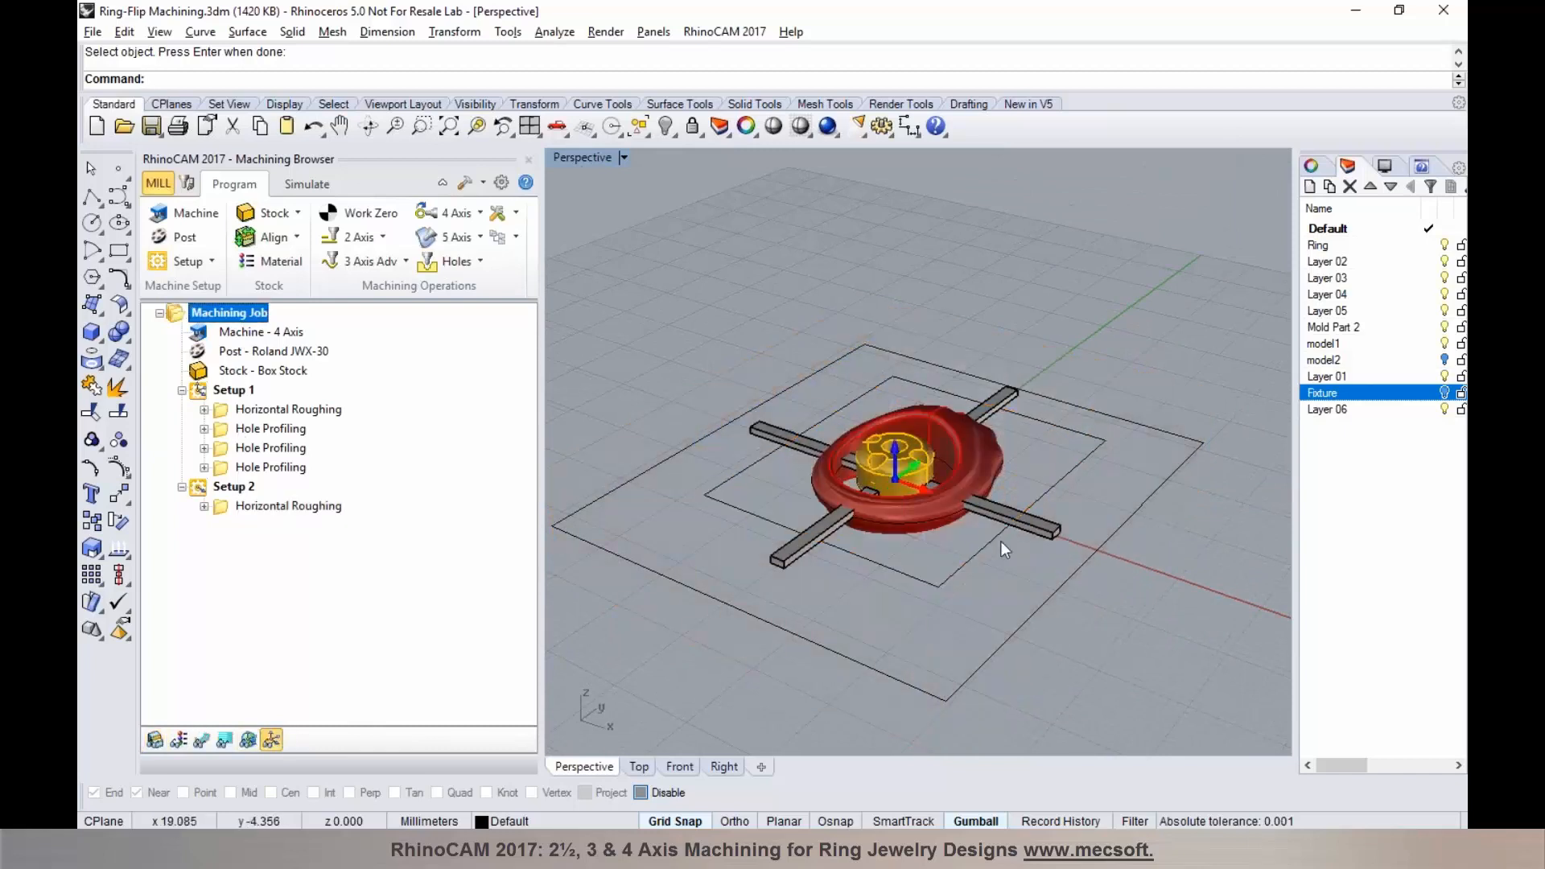
Step: Offset the ring's outer silhouette curve outward by 1.5 mm
scroll(920, 534, up, 3)
click(928, 509)
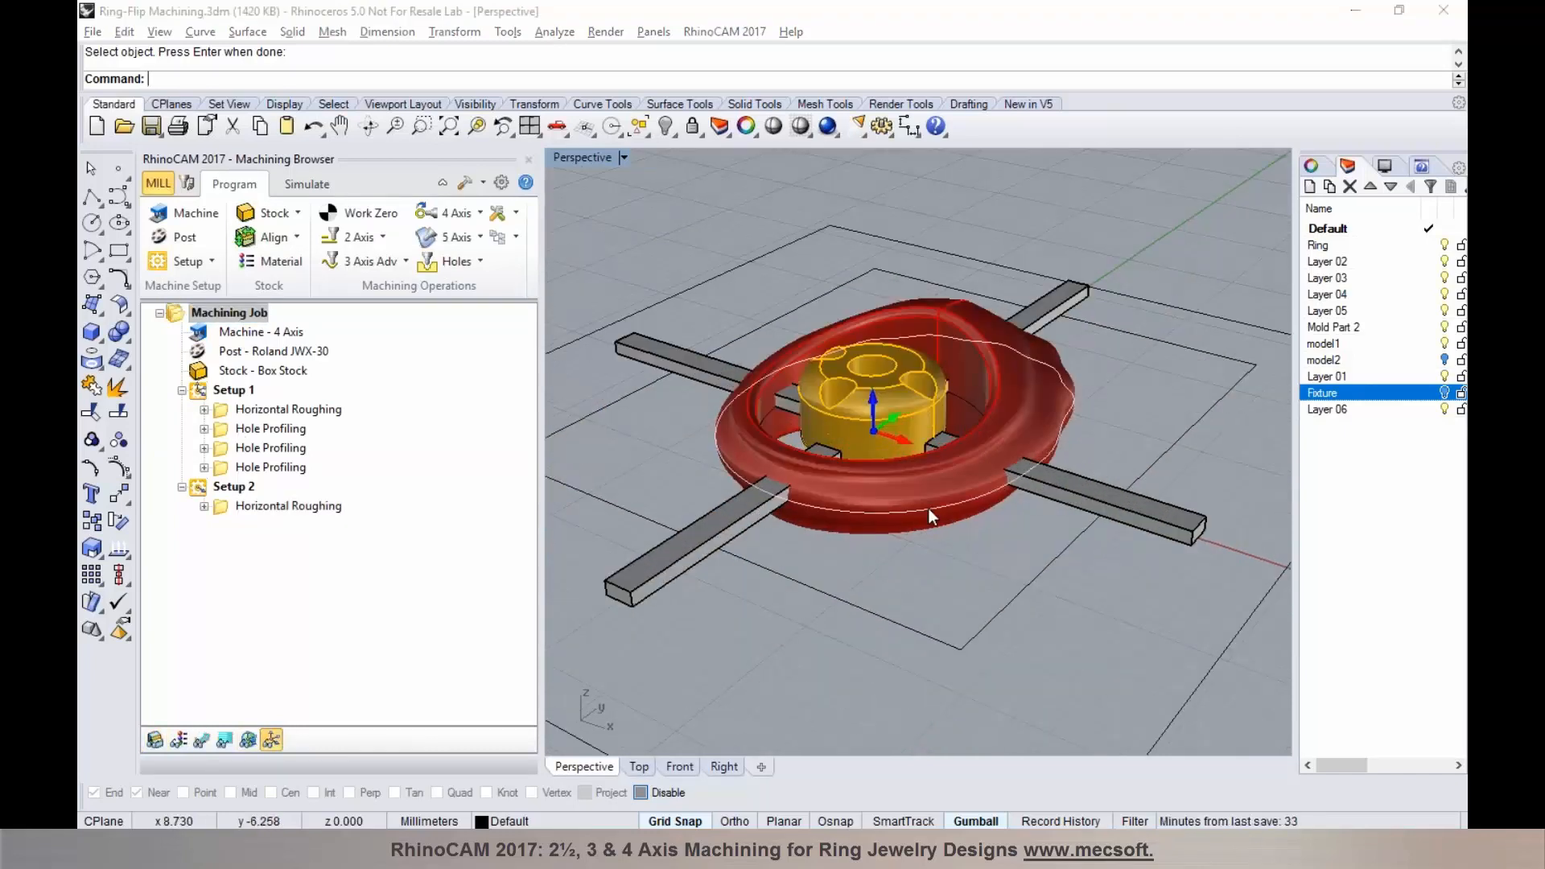
click(990, 557)
text(Offset)
key(Return)
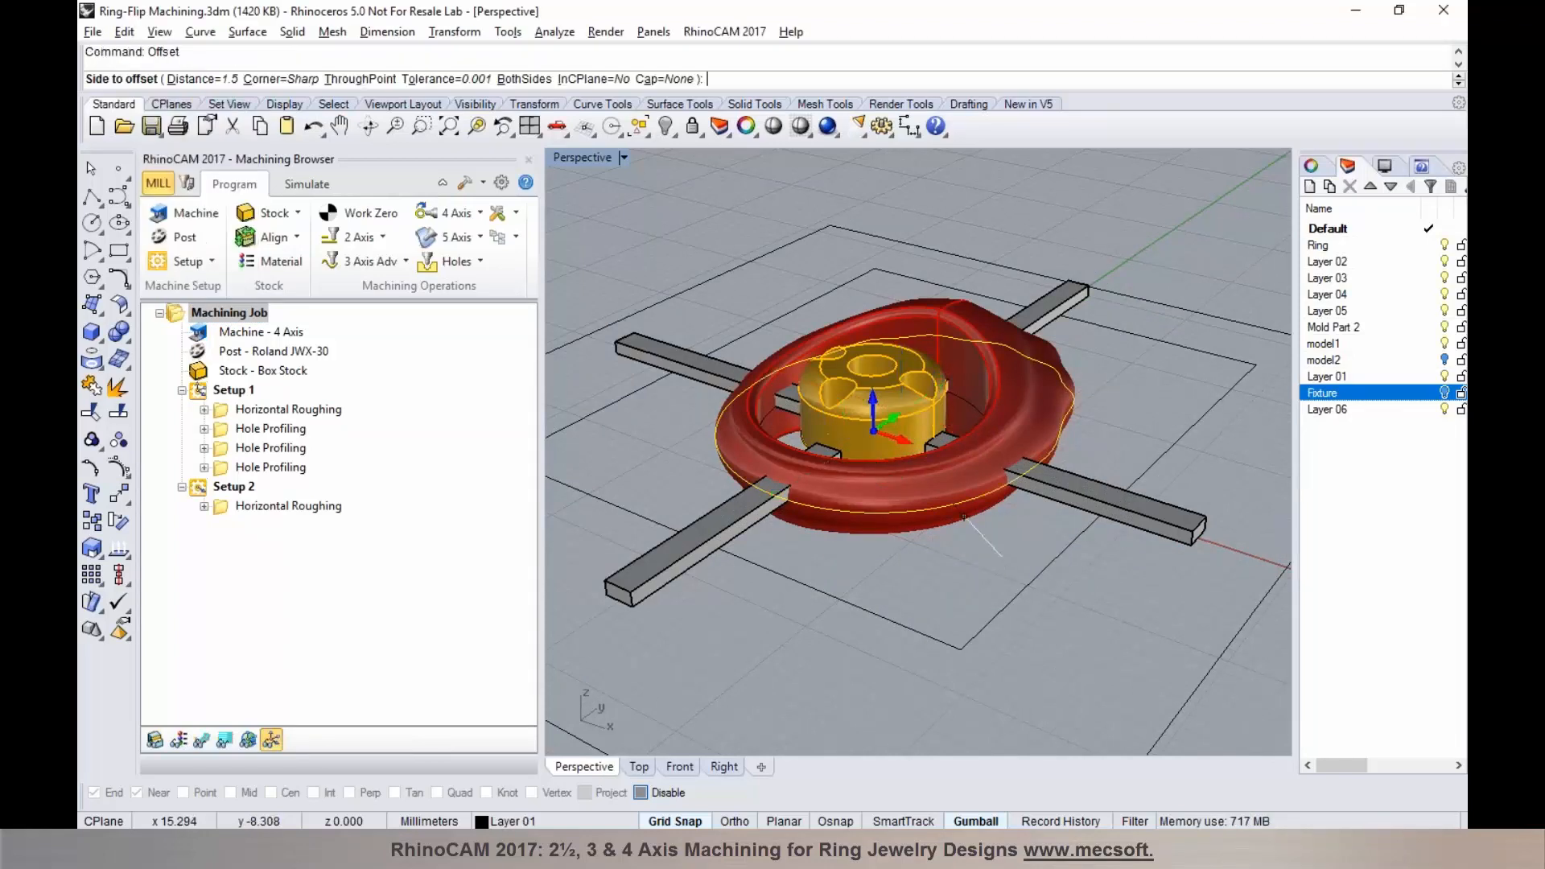
click(976, 553)
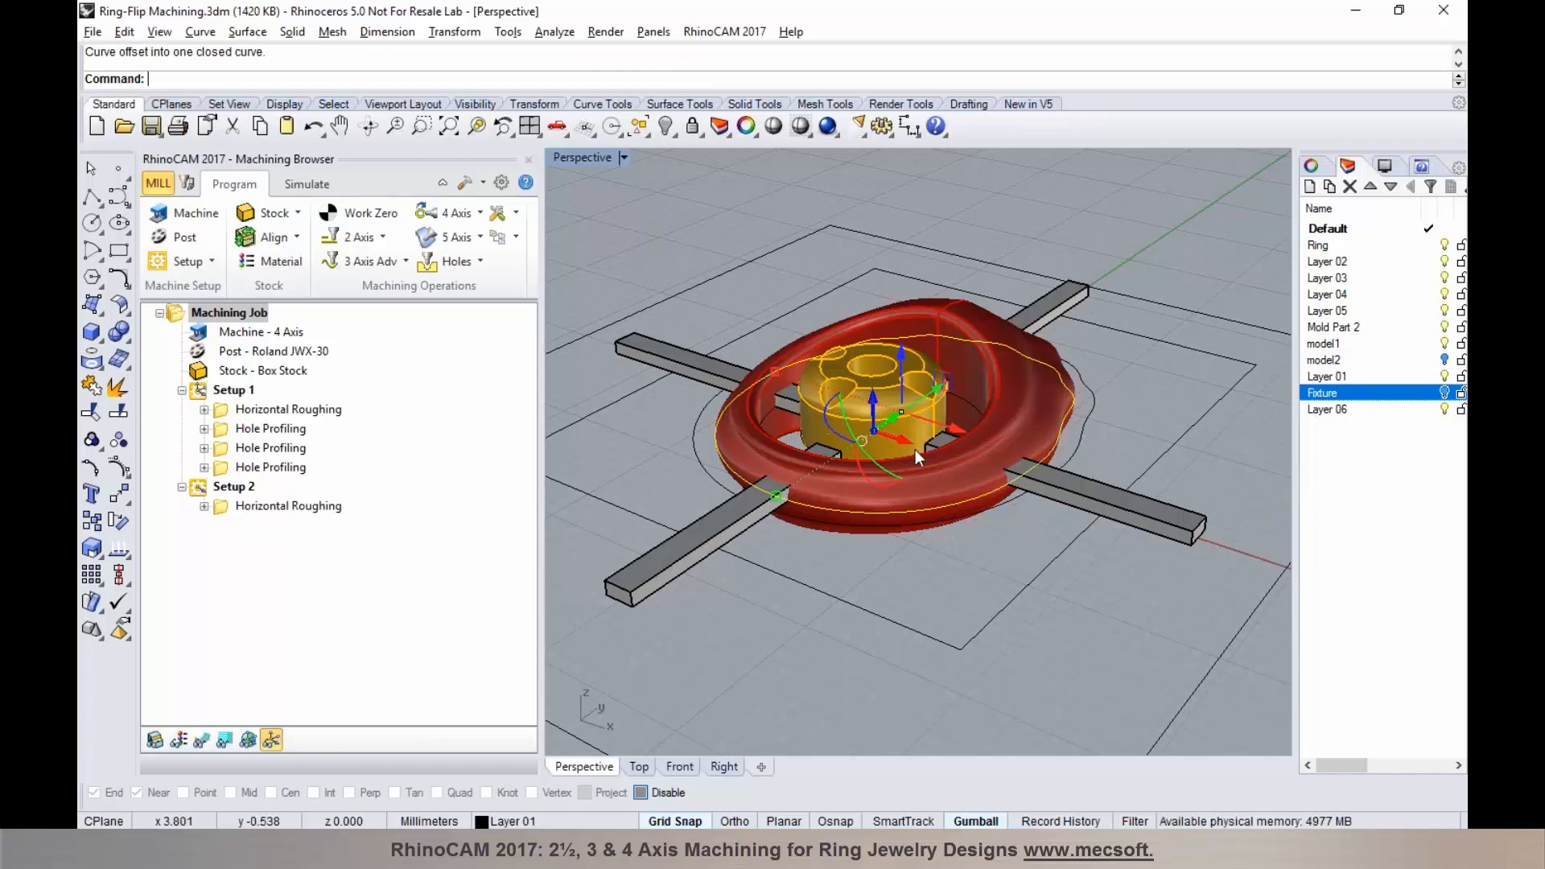
Step: Offset the circular base curve of the central hub outward by 1.5 mm
scroll(911, 445, up, 5)
click(925, 496)
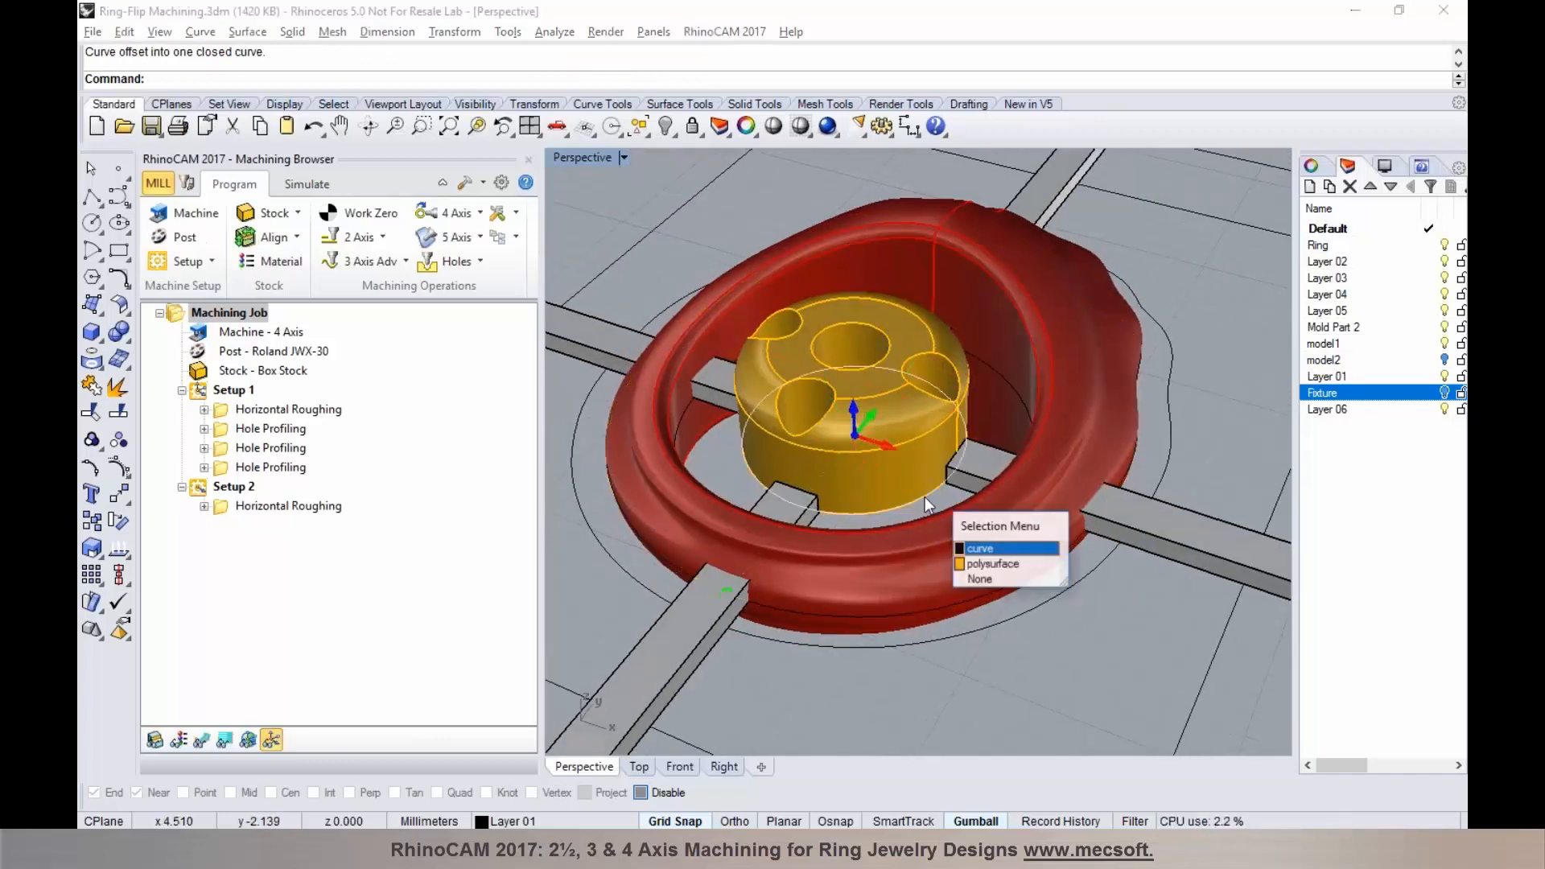
click(963, 549)
right_click(930, 515)
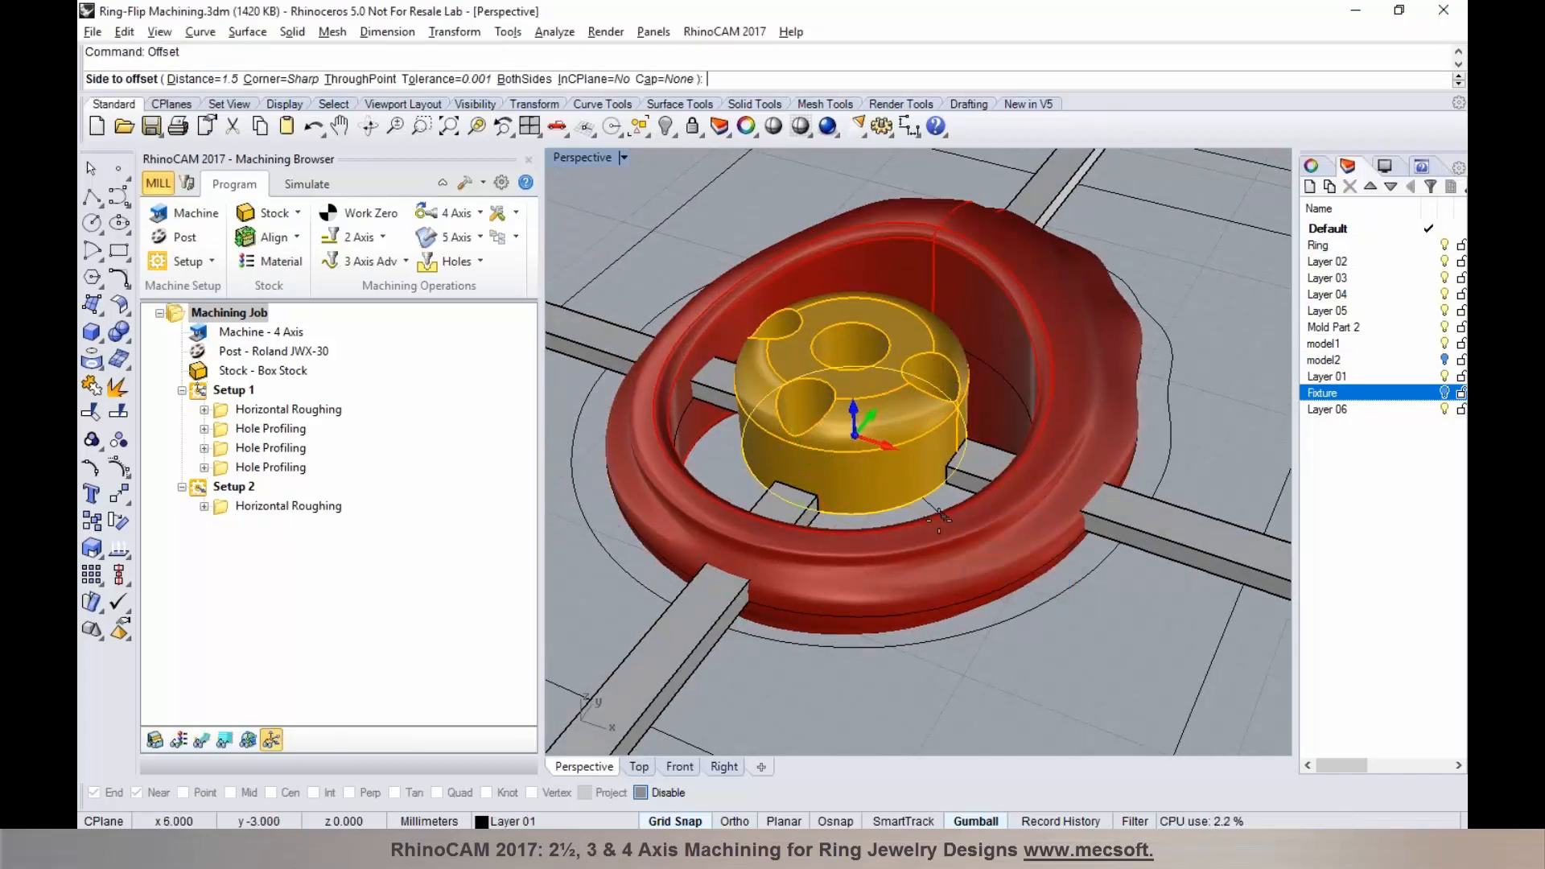
scroll(934, 504, up, 6)
click(1062, 598)
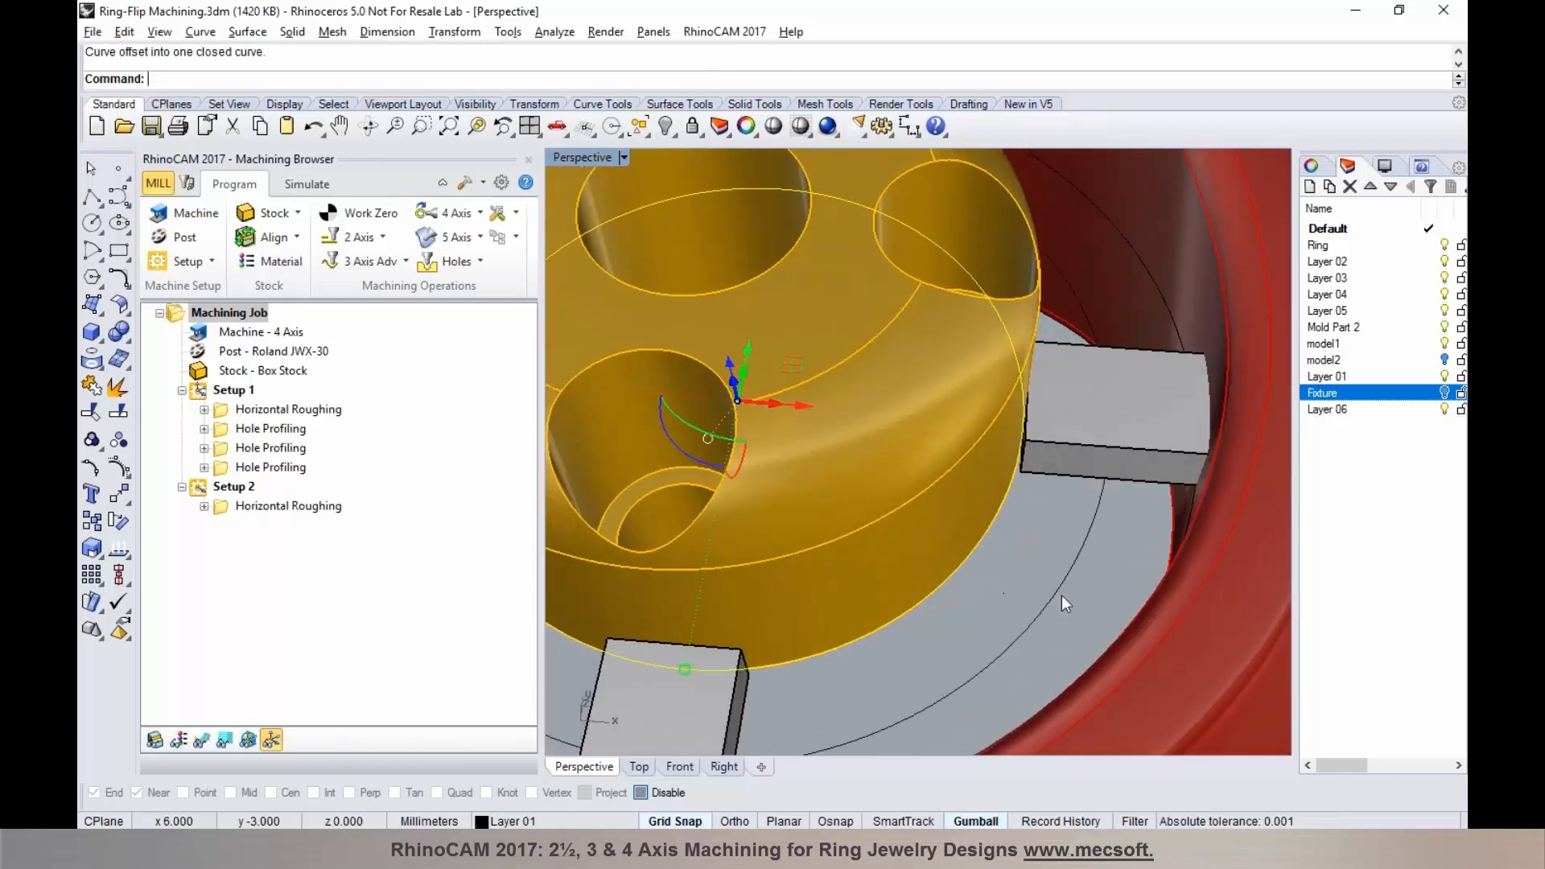
scroll(1047, 579, down, 8)
scroll(1142, 602, down, 5)
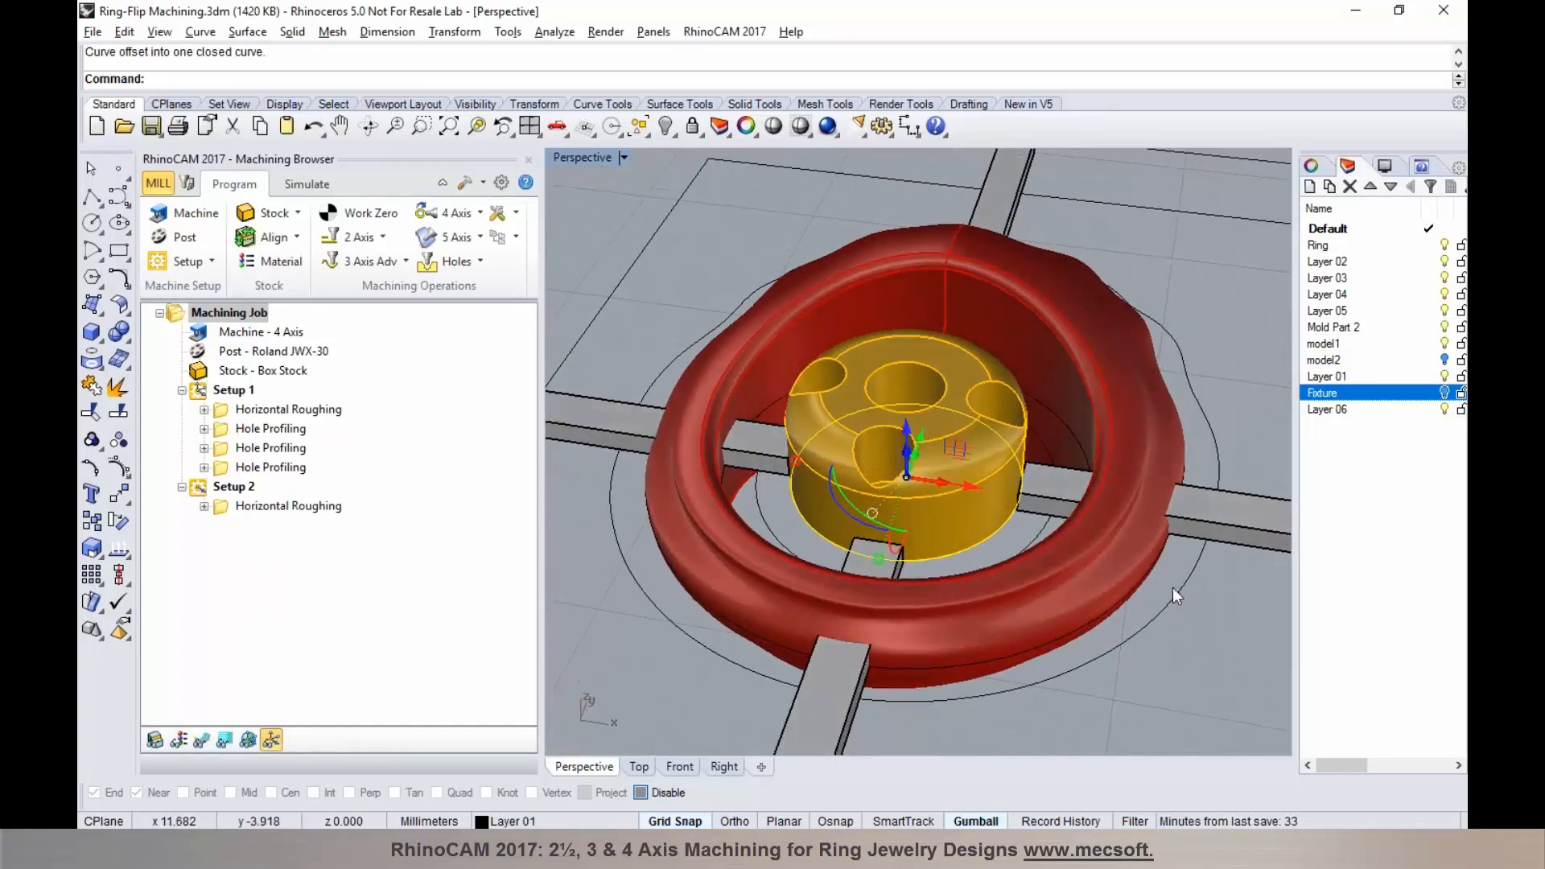
scroll(1009, 510, down, 3)
scroll(1011, 515, up, 2)
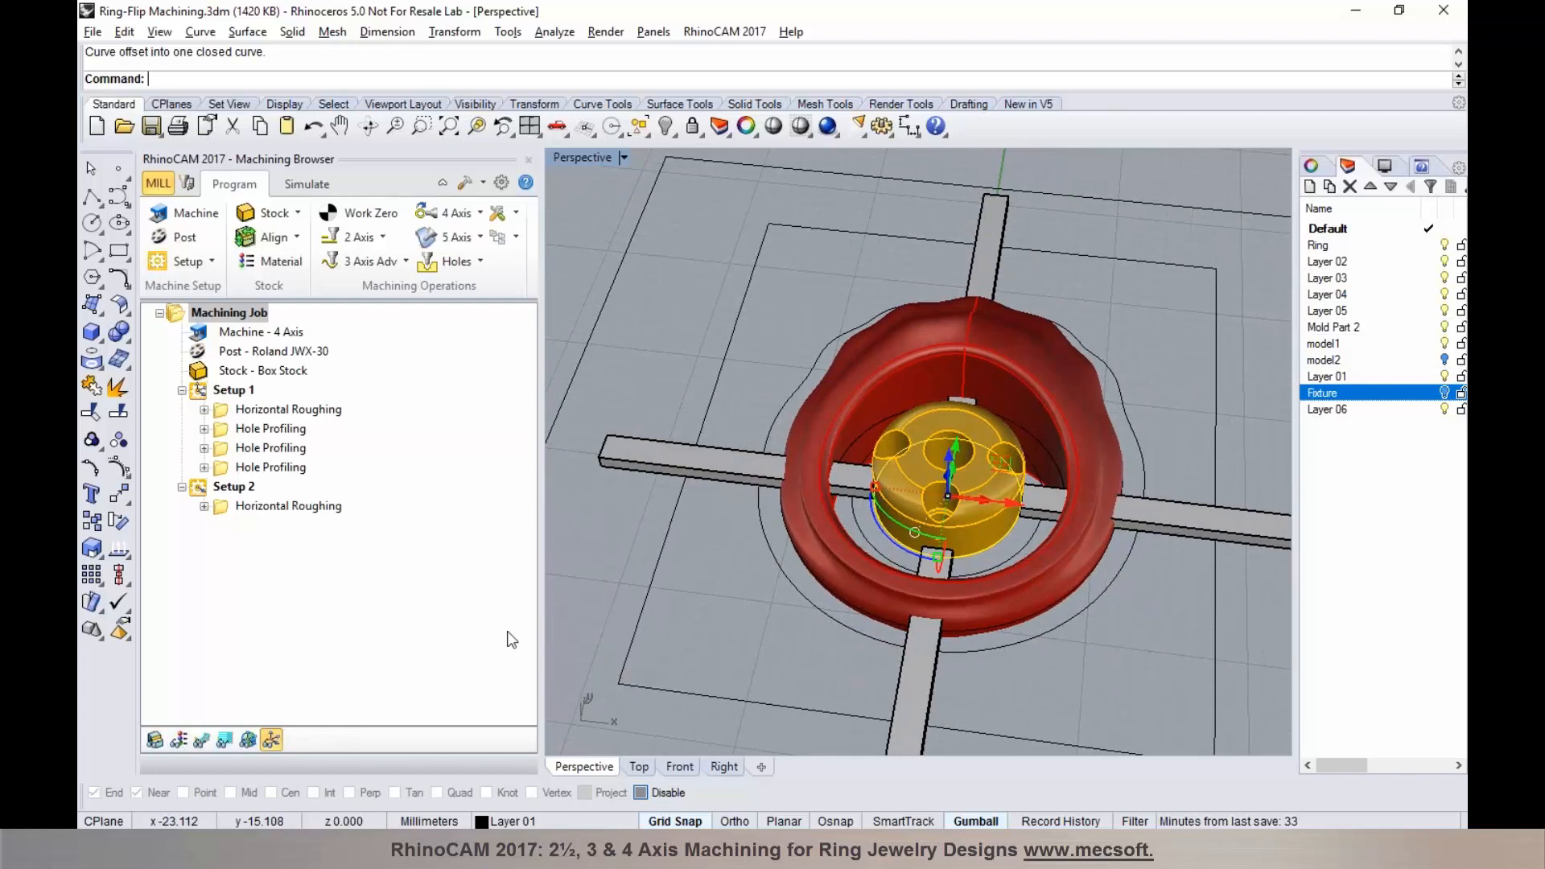
Step: Start a Radial Machining operation after Setup 2's roughing, using the two offset curves around the hub and the ring as regions
click(305, 507)
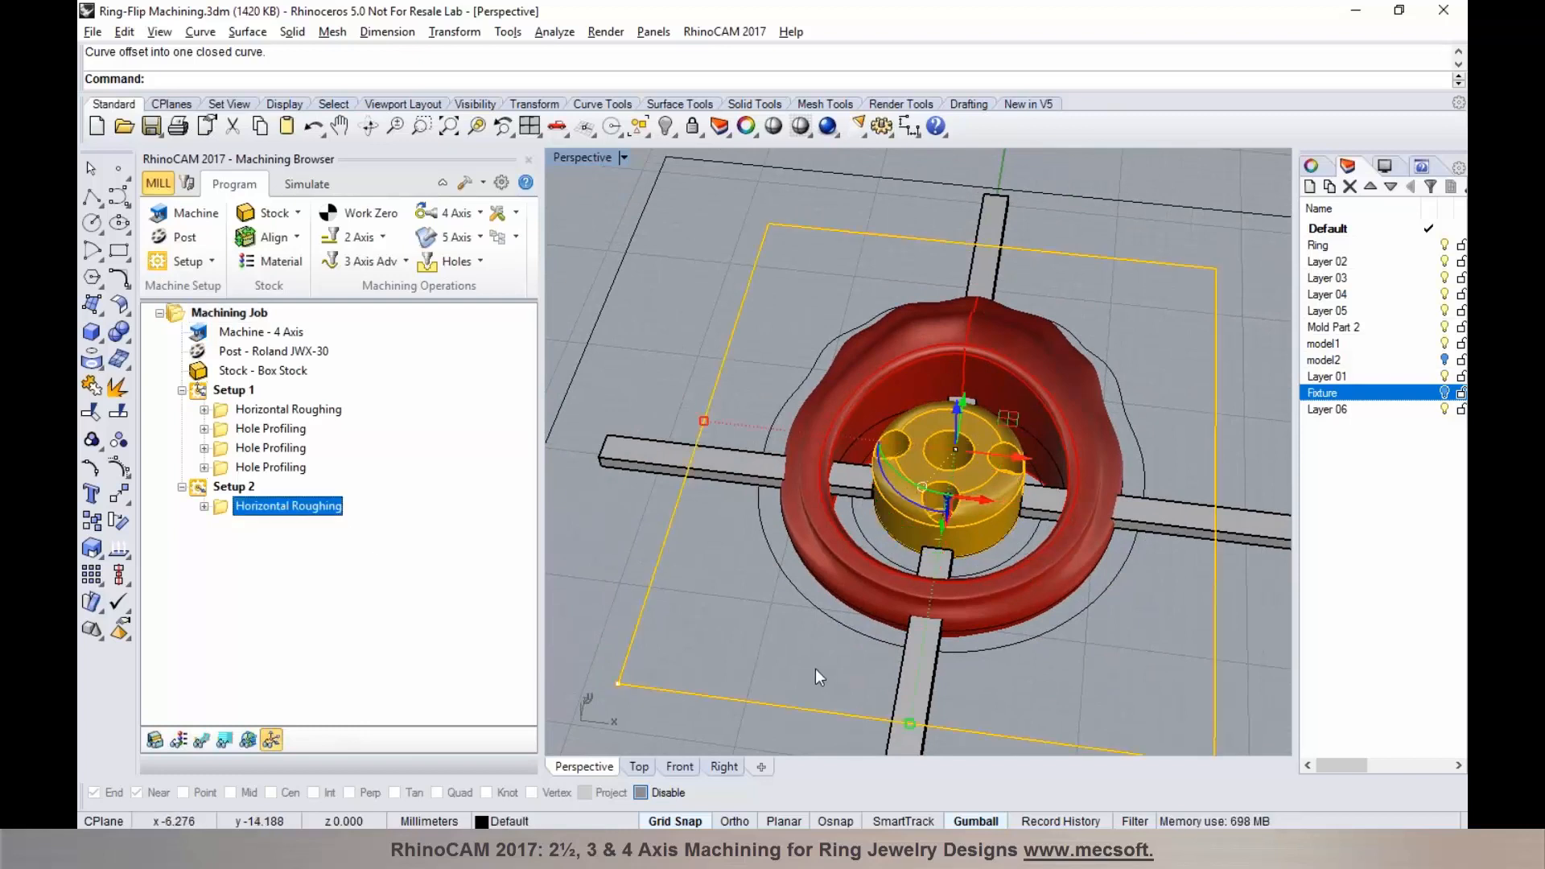
click(389, 262)
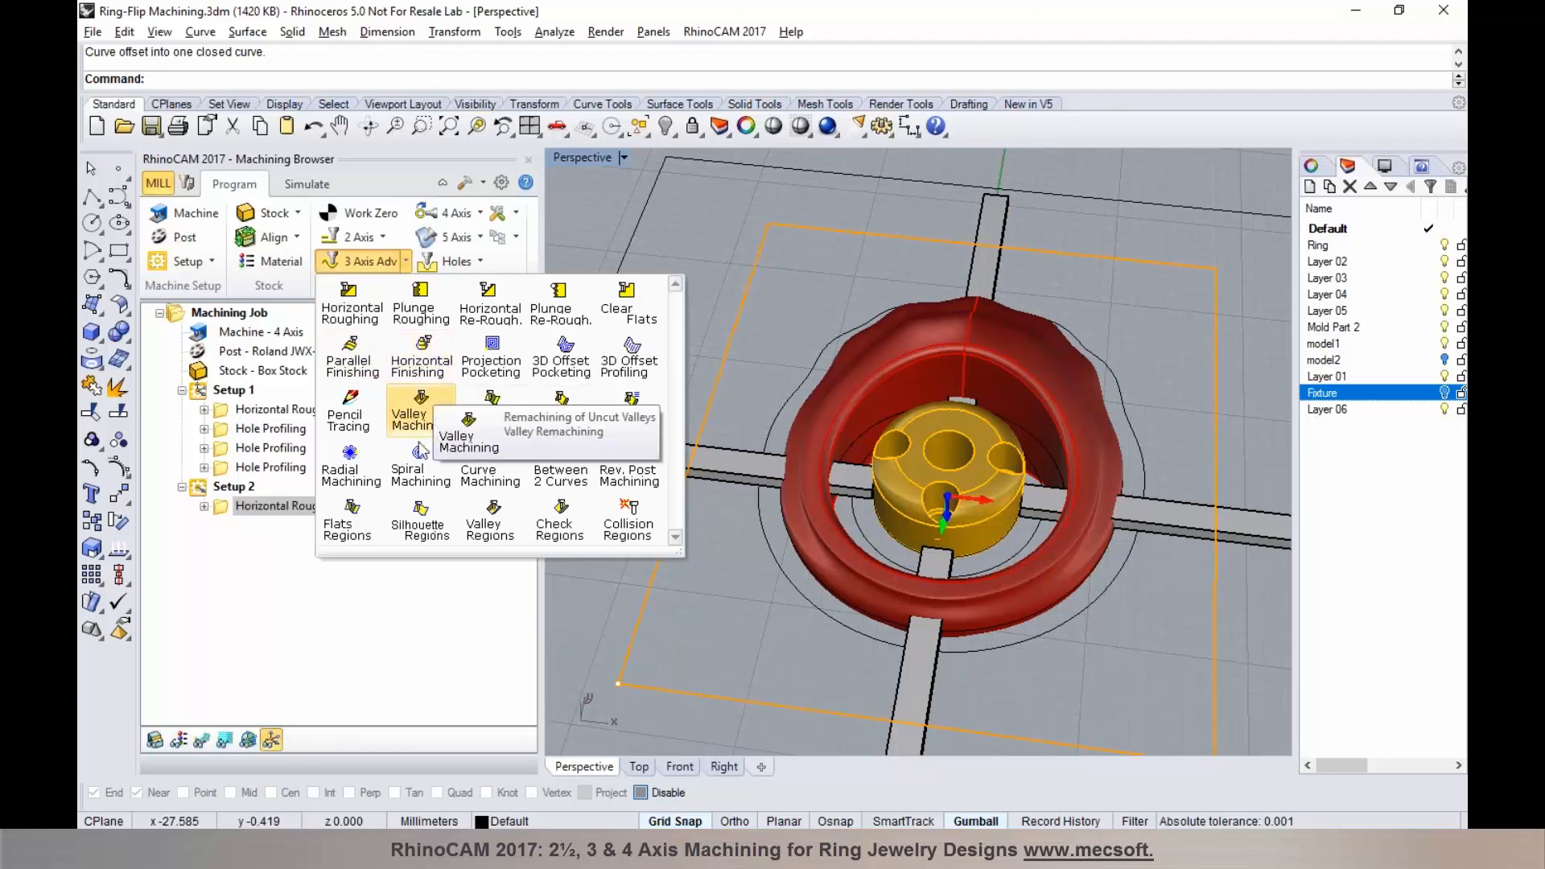
click(351, 471)
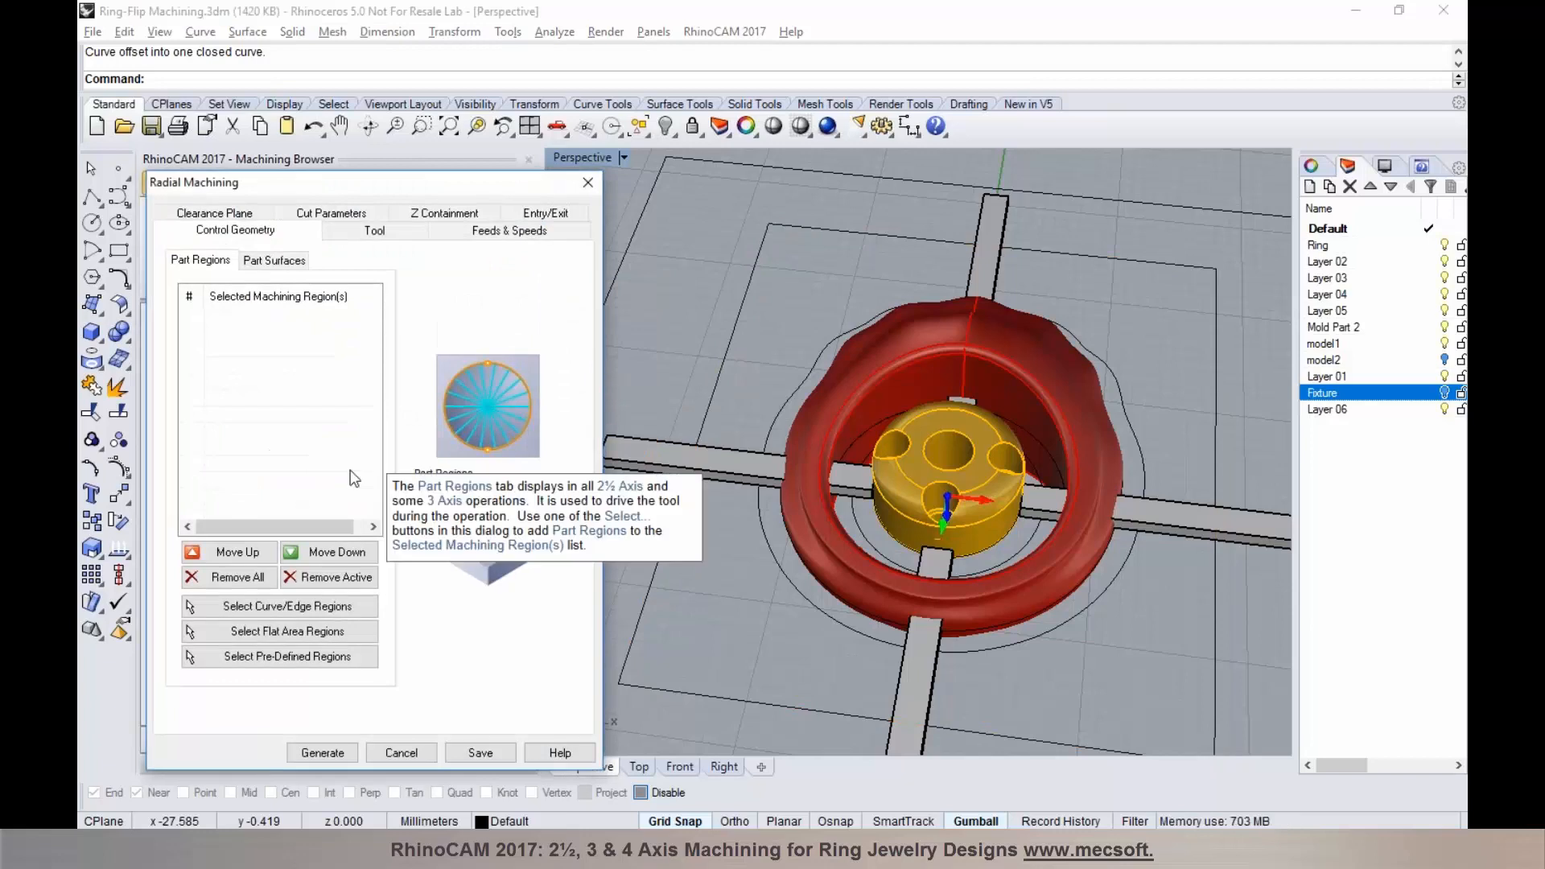
click(270, 608)
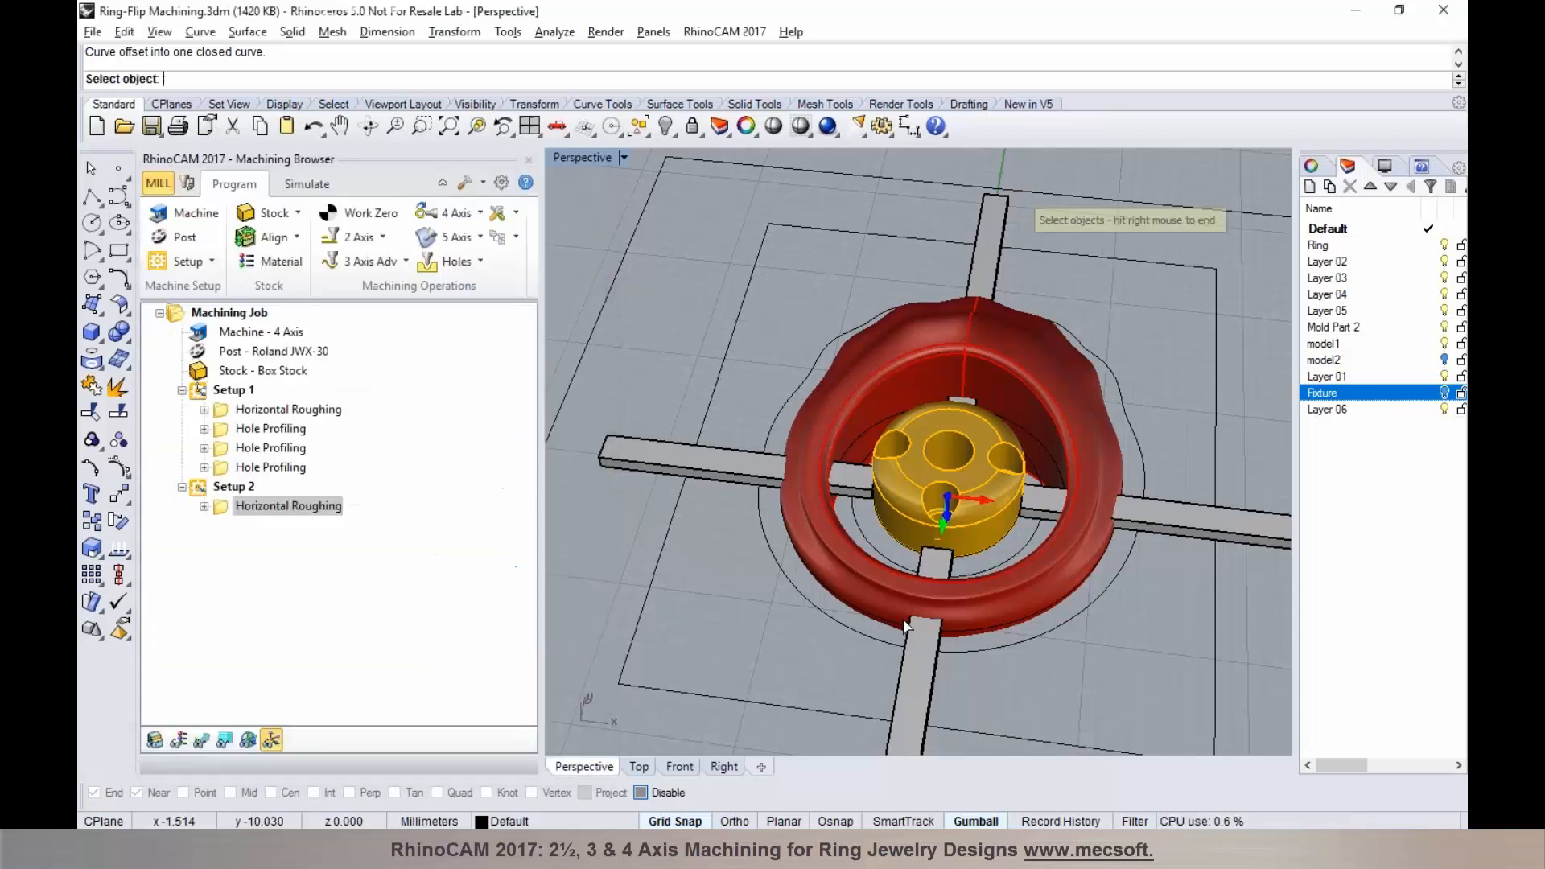
click(1017, 562)
click(1080, 618)
right_click(1082, 622)
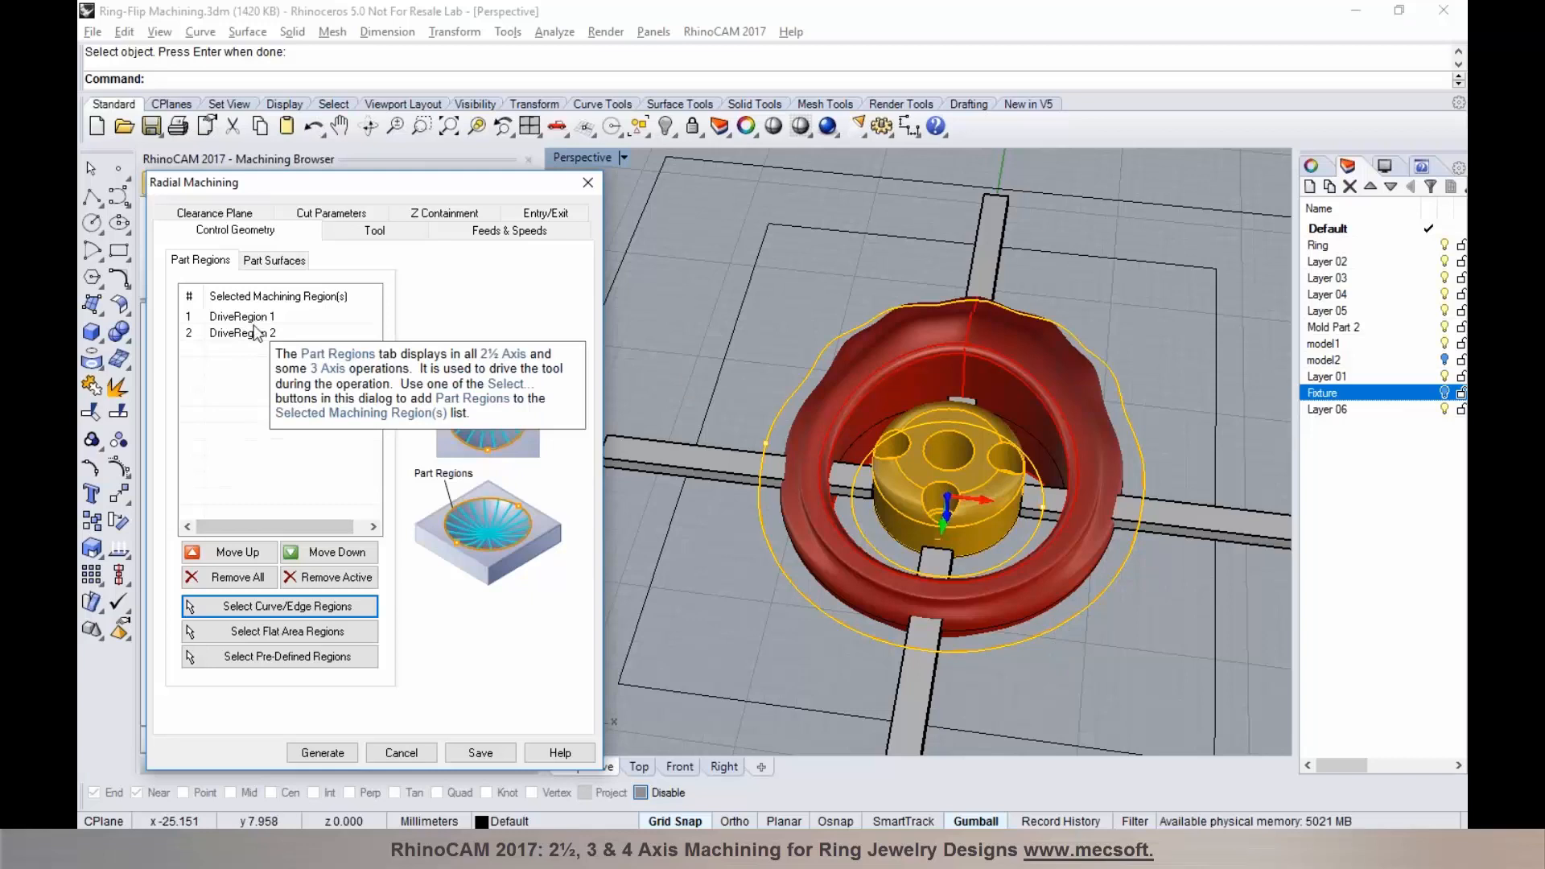
Step: Configure Radial Machining with the Taper 0.5 x 2 Deg tool, center point X 0, Y 0, Z 0 and a stepover of 15% tool diameter
click(375, 232)
click(318, 441)
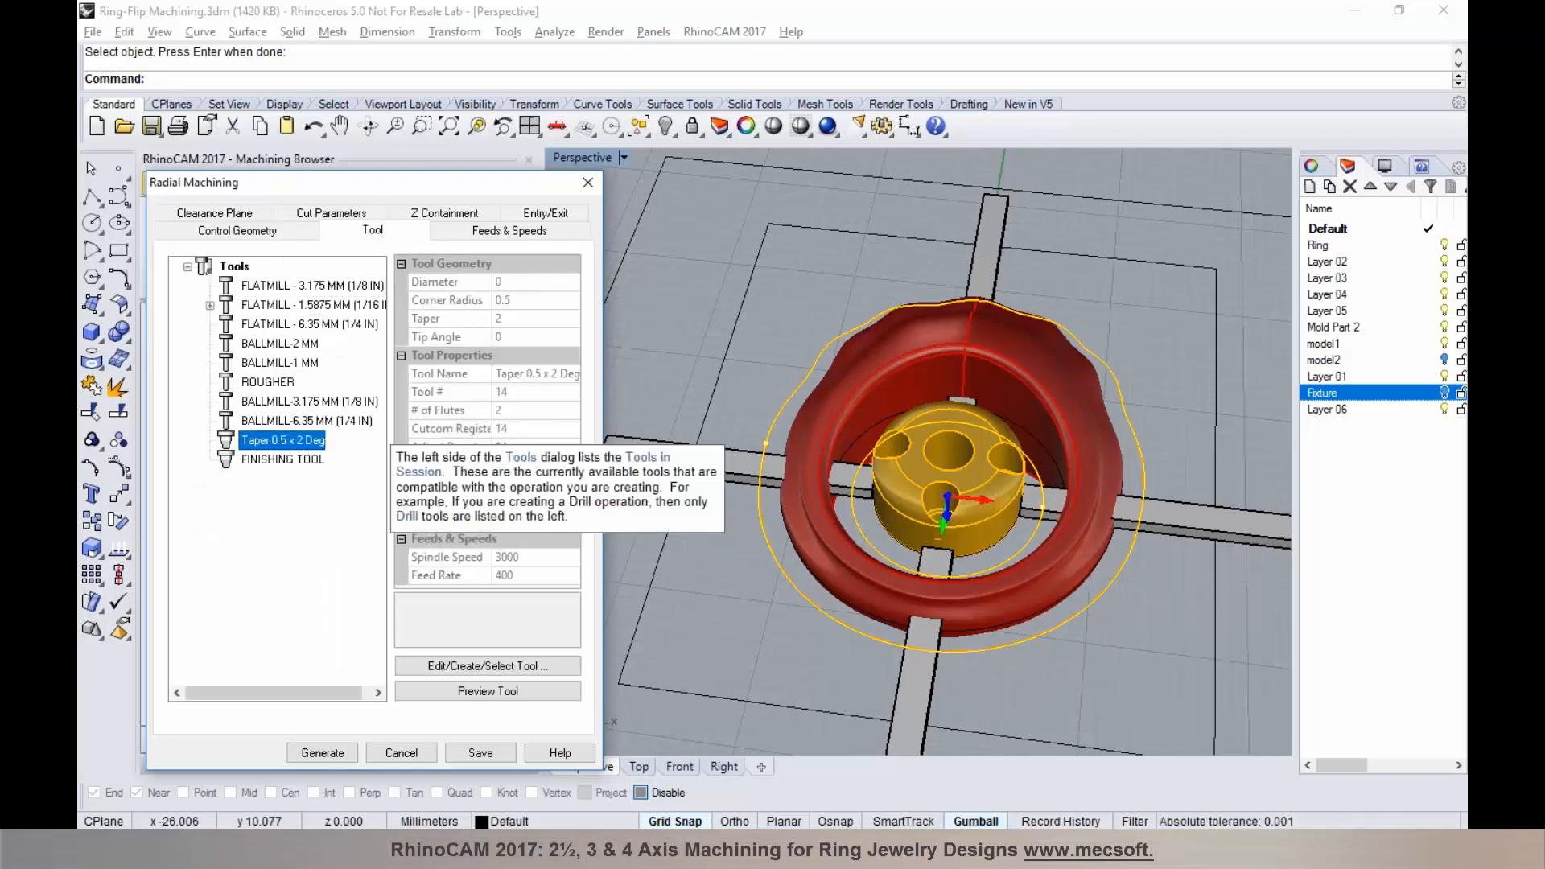
click(321, 219)
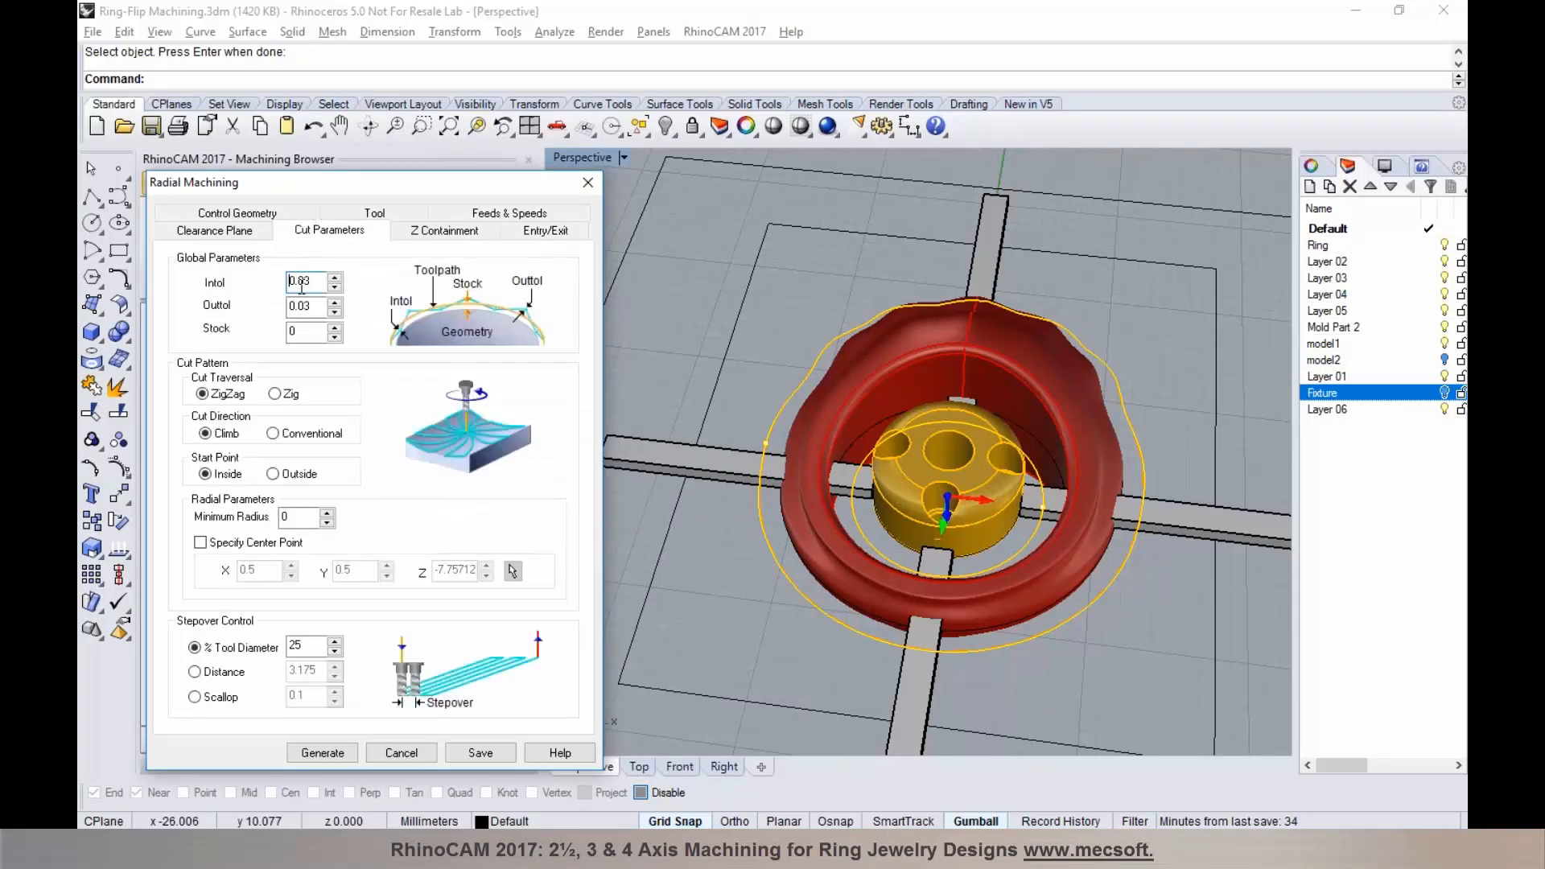
click(200, 543)
double_click(274, 568)
text(0)
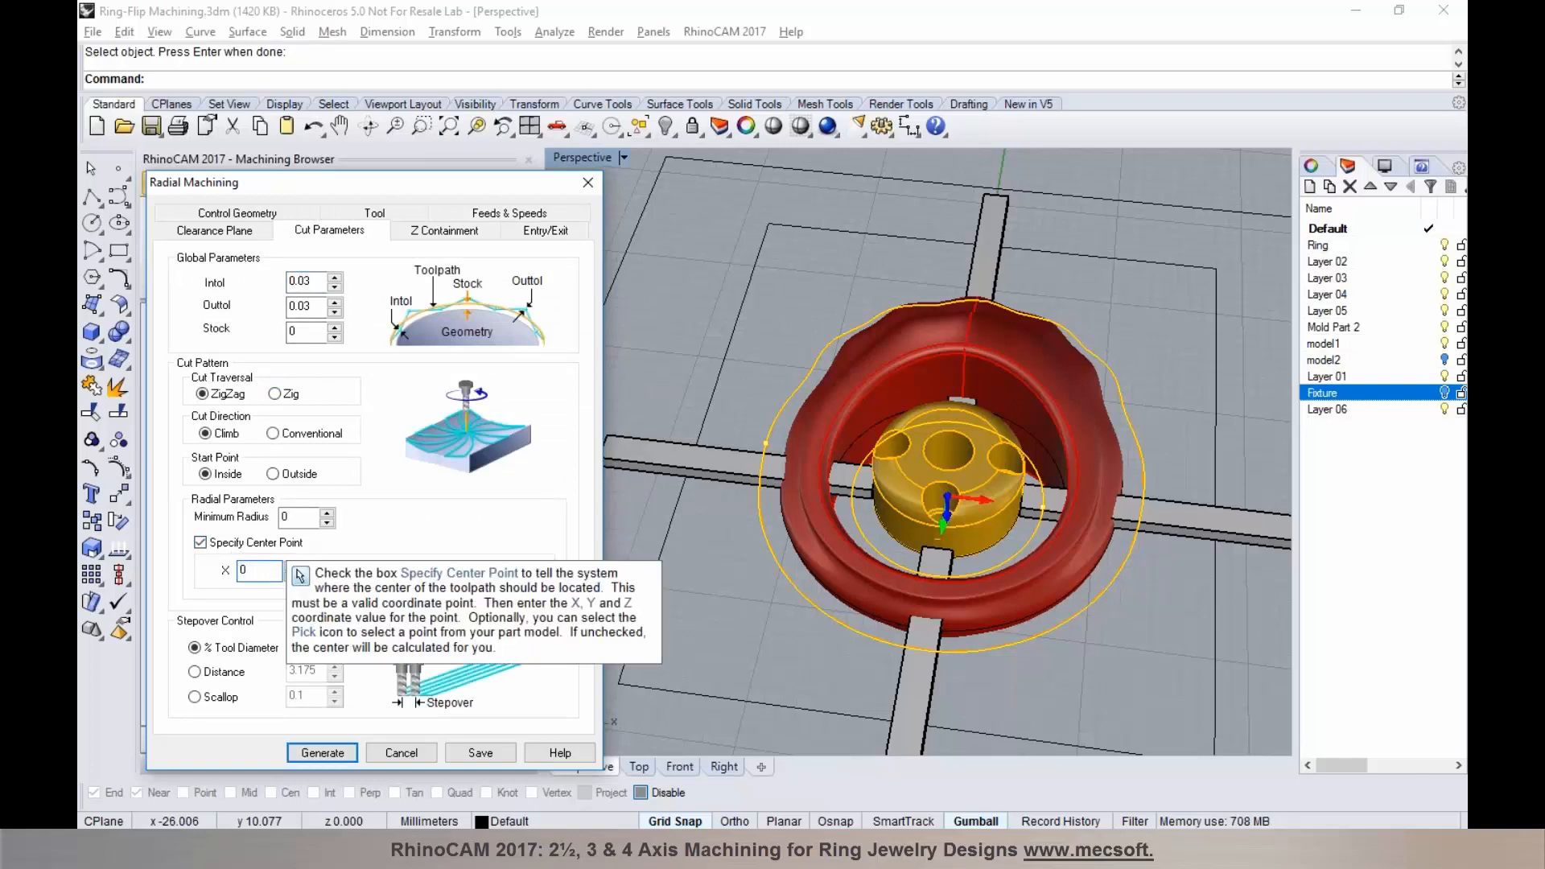
text(0)
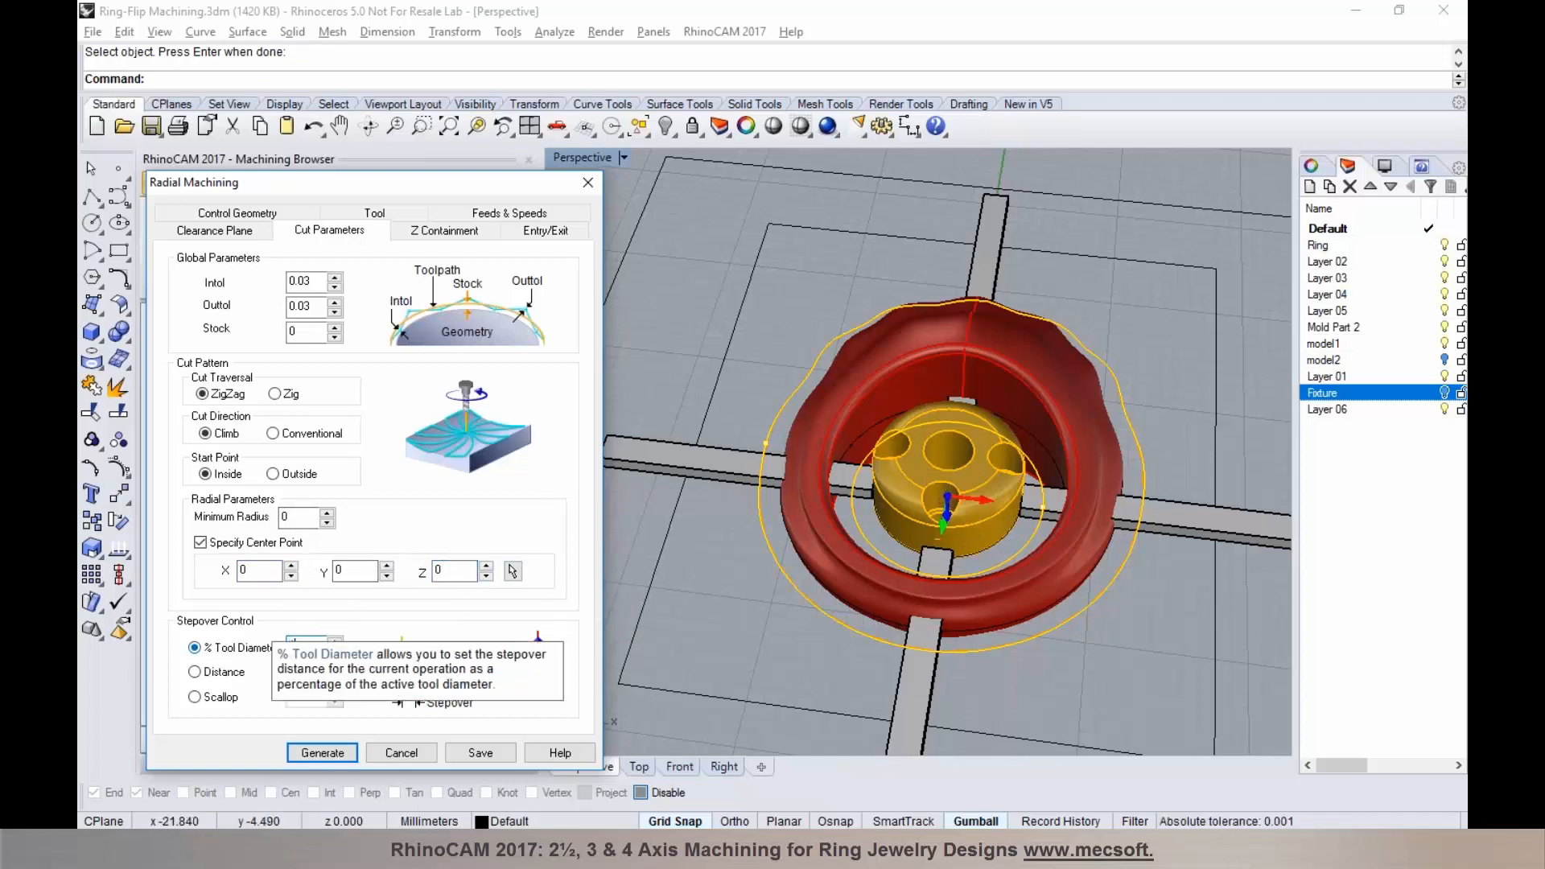
text(15)
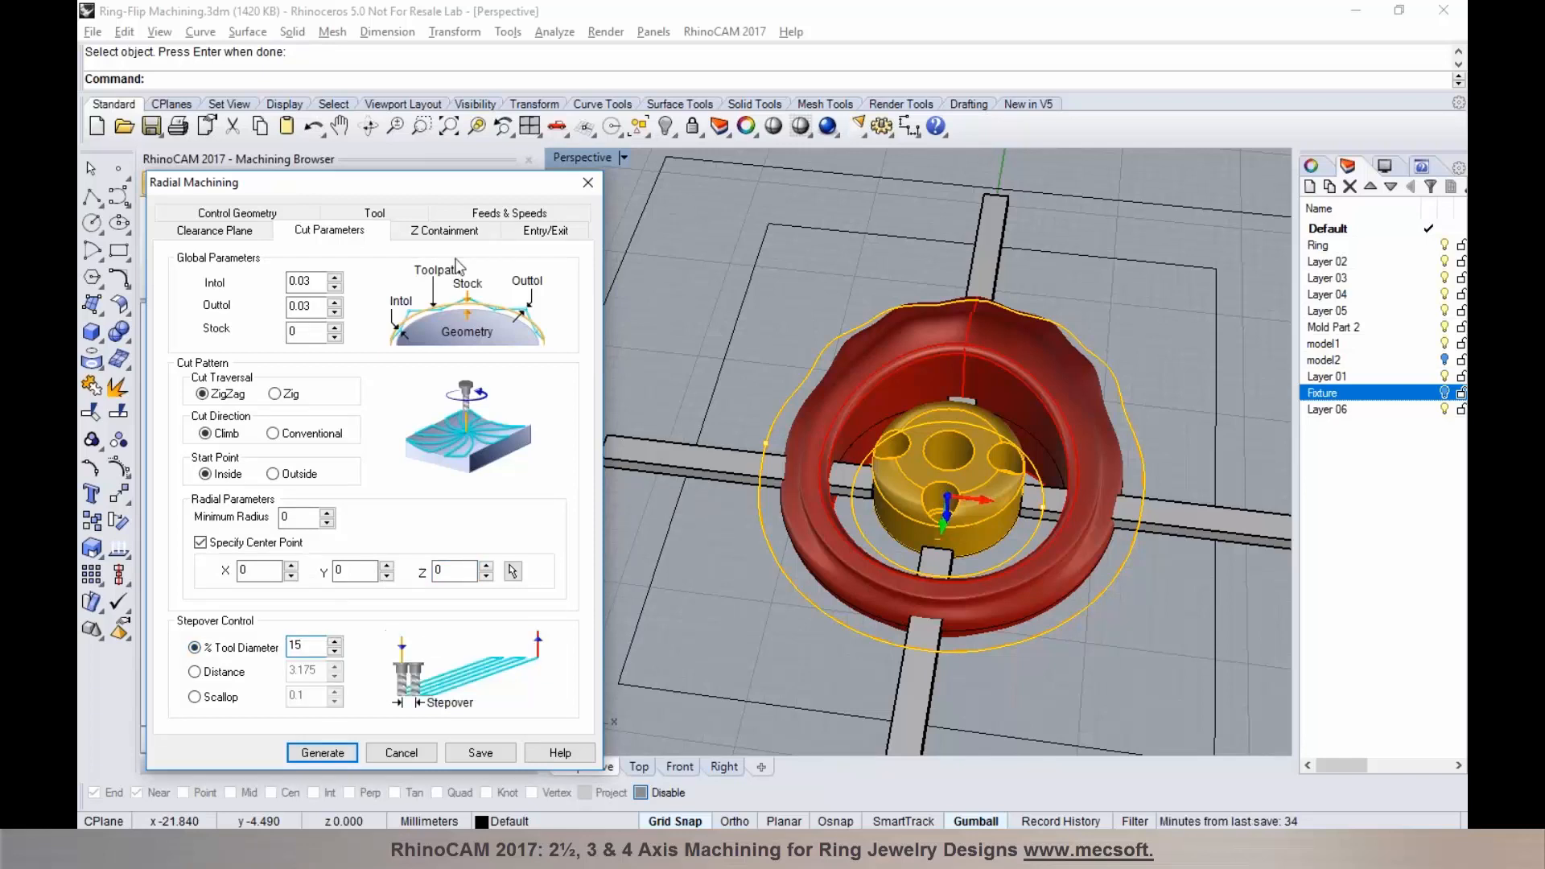
Step: Limit the Radial Machining toolpath to a lowest Z of -0.1
click(452, 233)
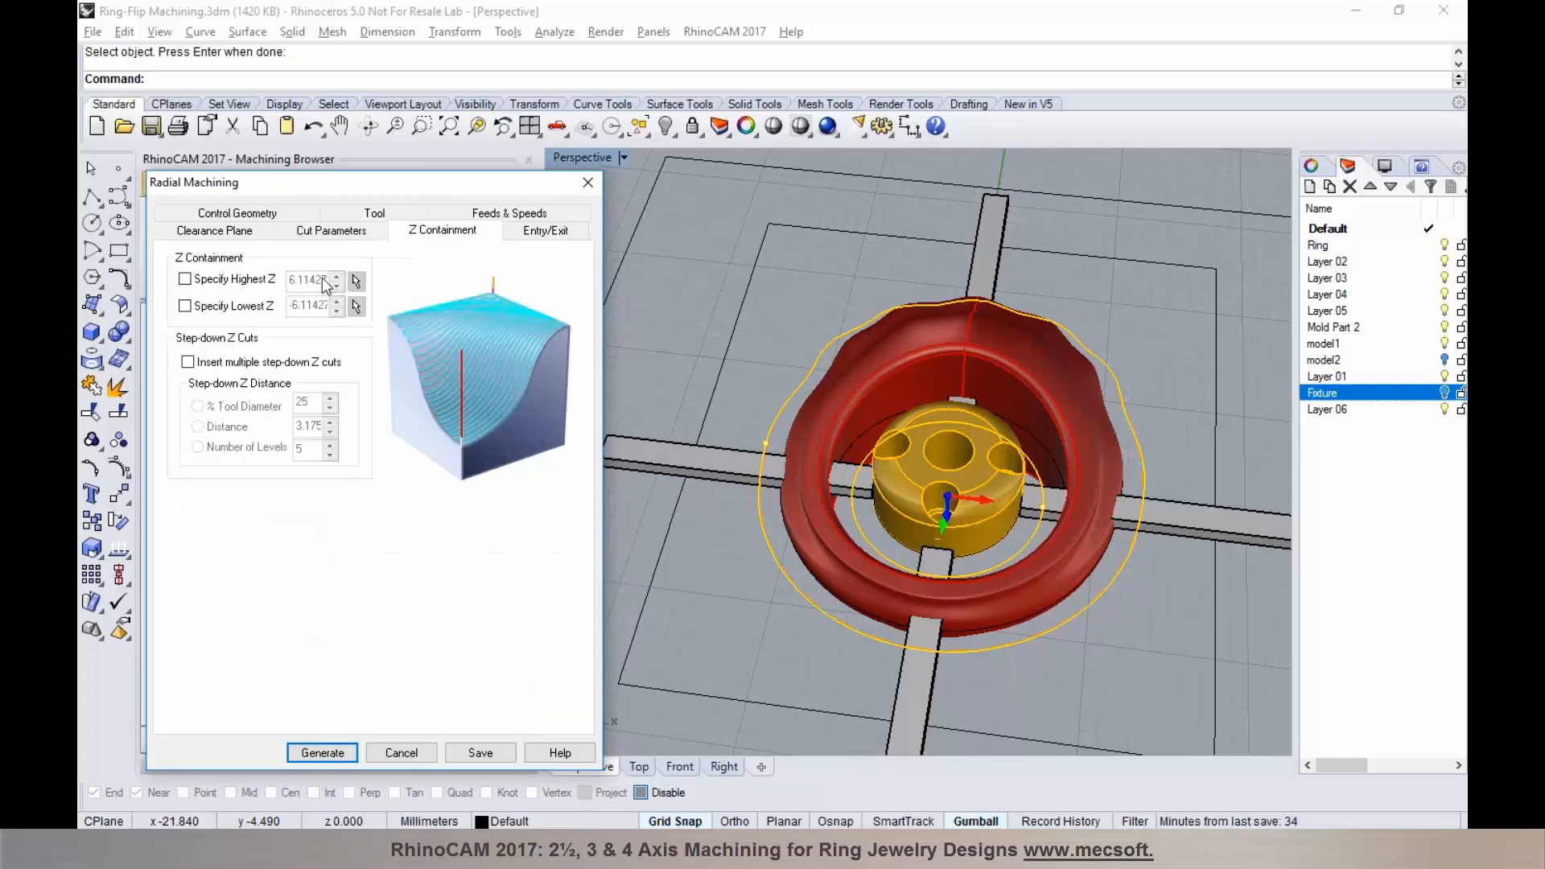
click(216, 309)
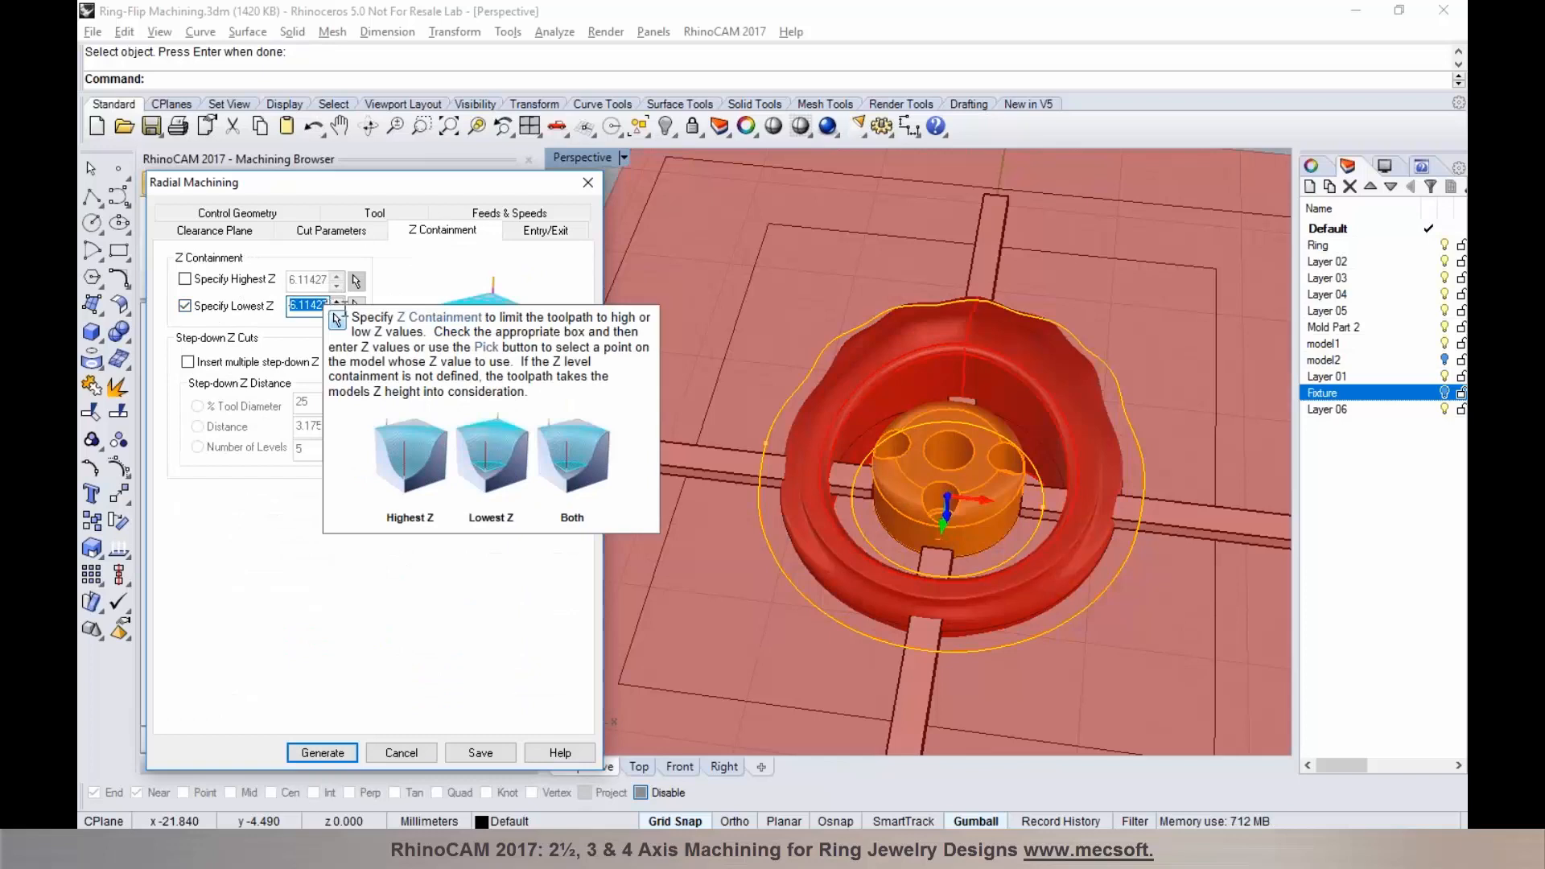
text(-0.1)
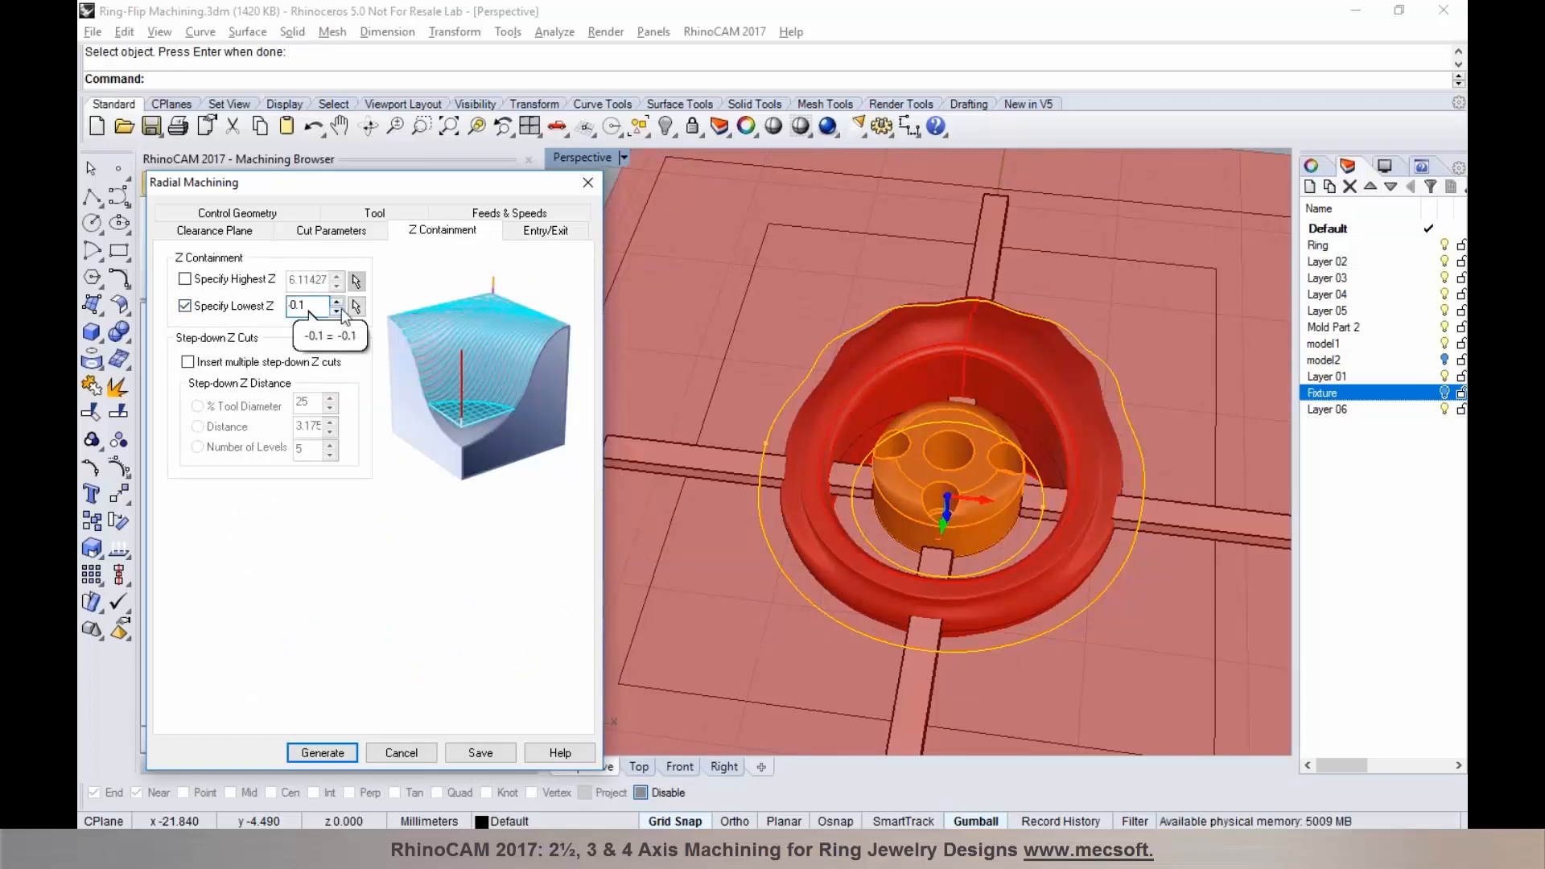
key(Tab)
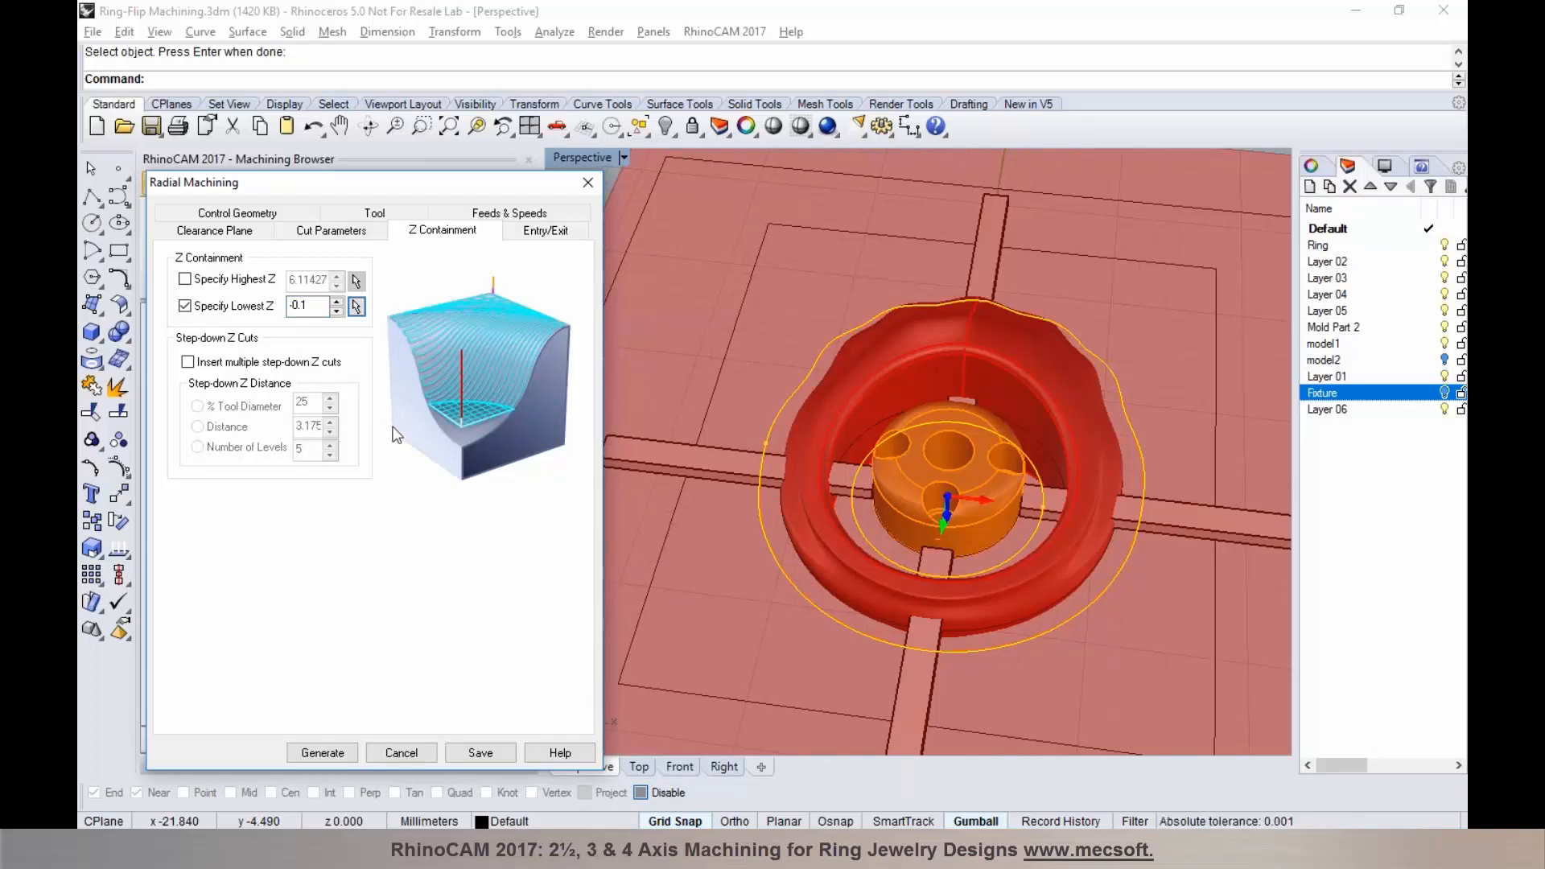
mouse_move(348, 304)
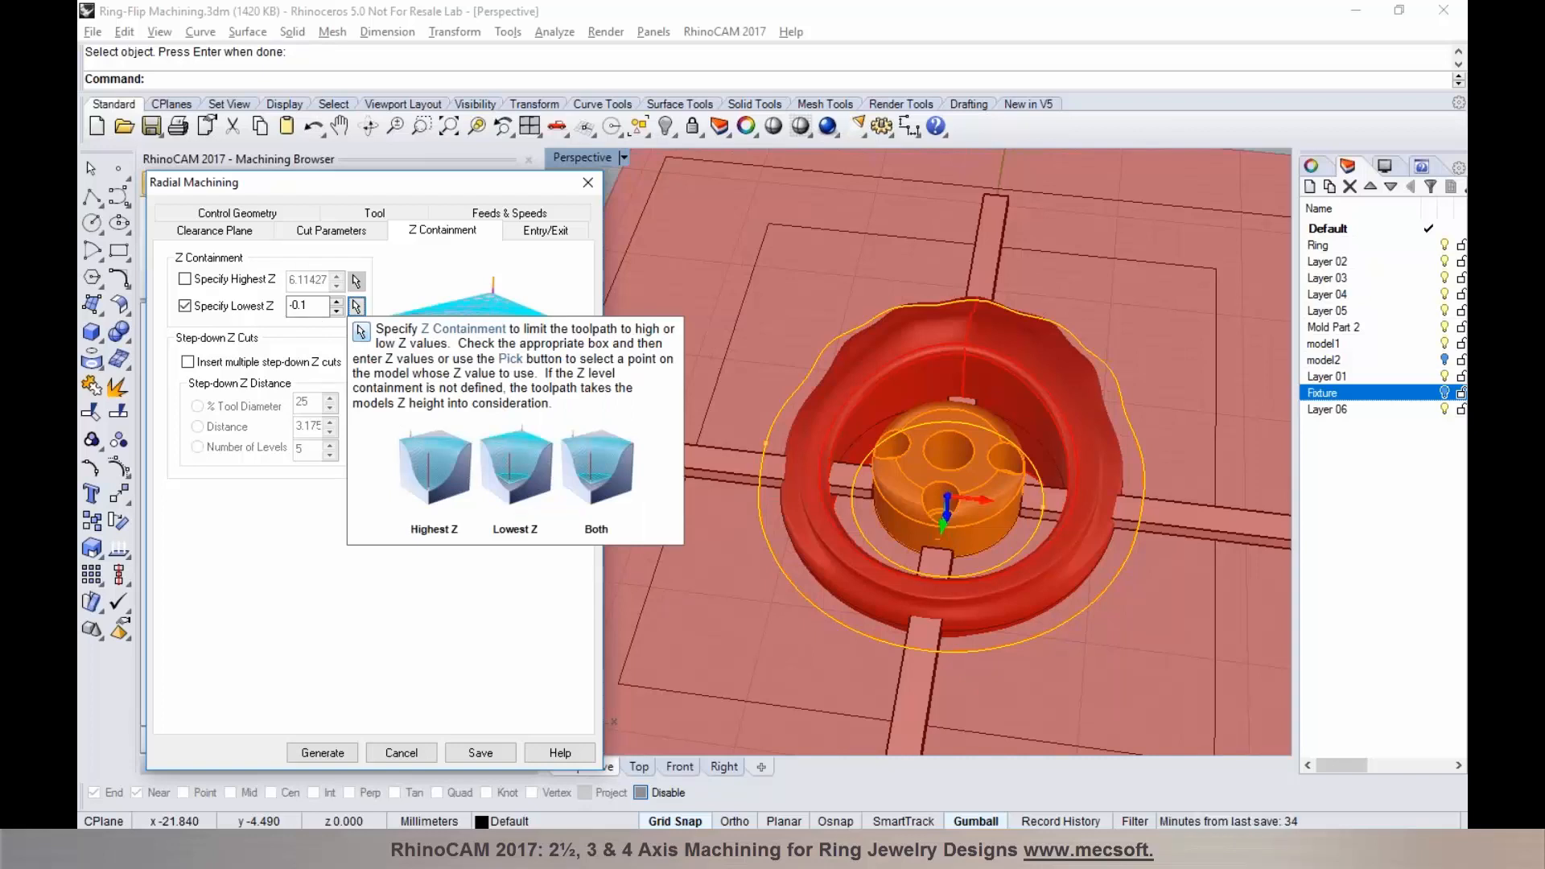
Step: Set the cut transfer method to Skim with 0.1 clearance, generate the Radial Machining operation and display its toolpath
click(213, 231)
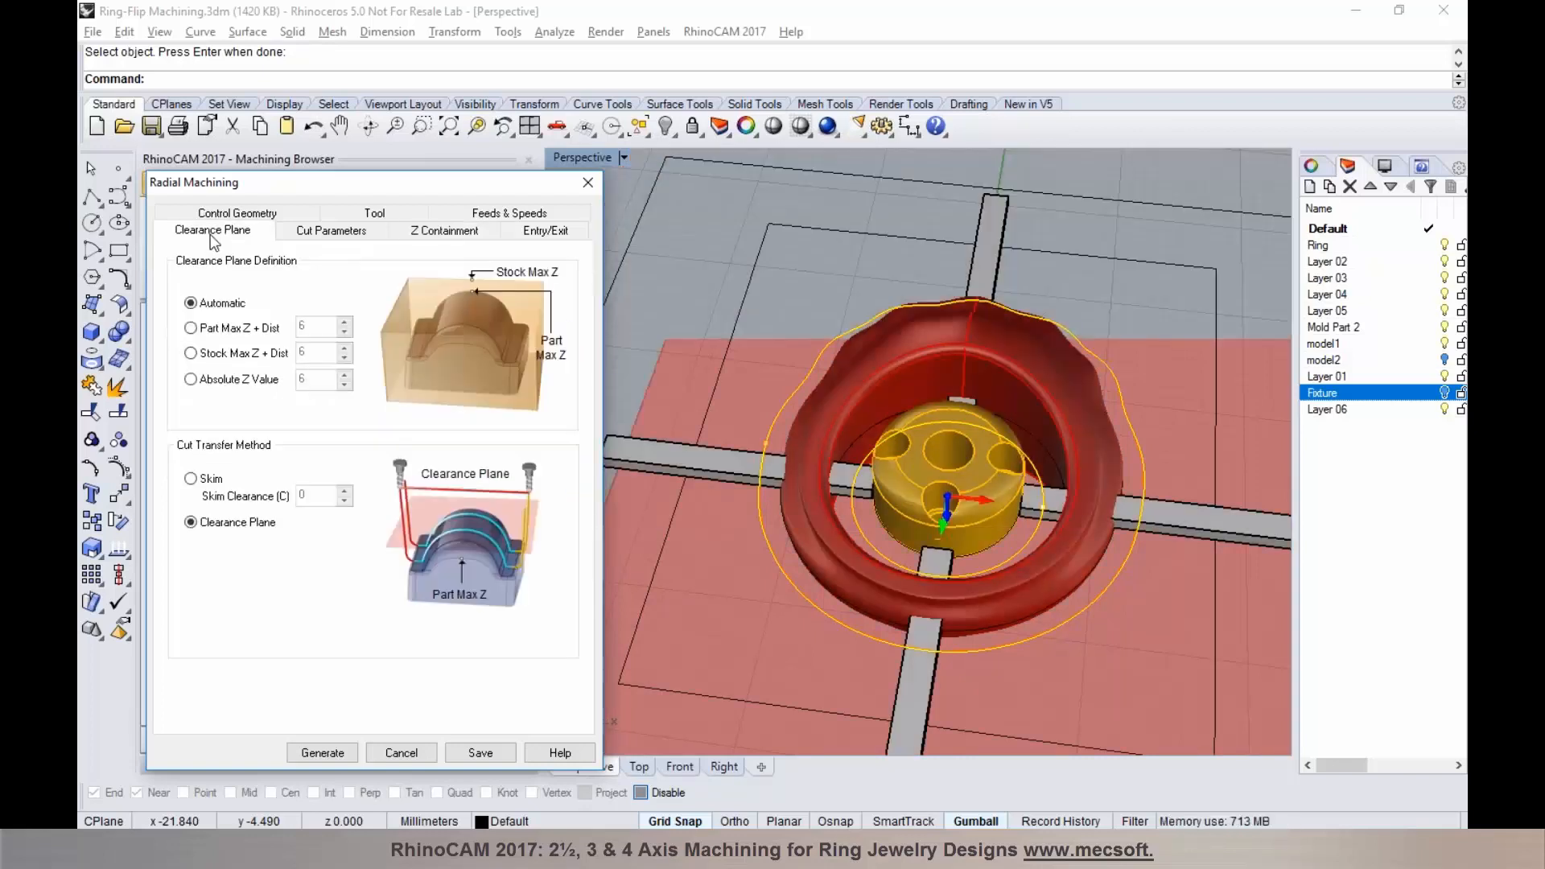
click(207, 480)
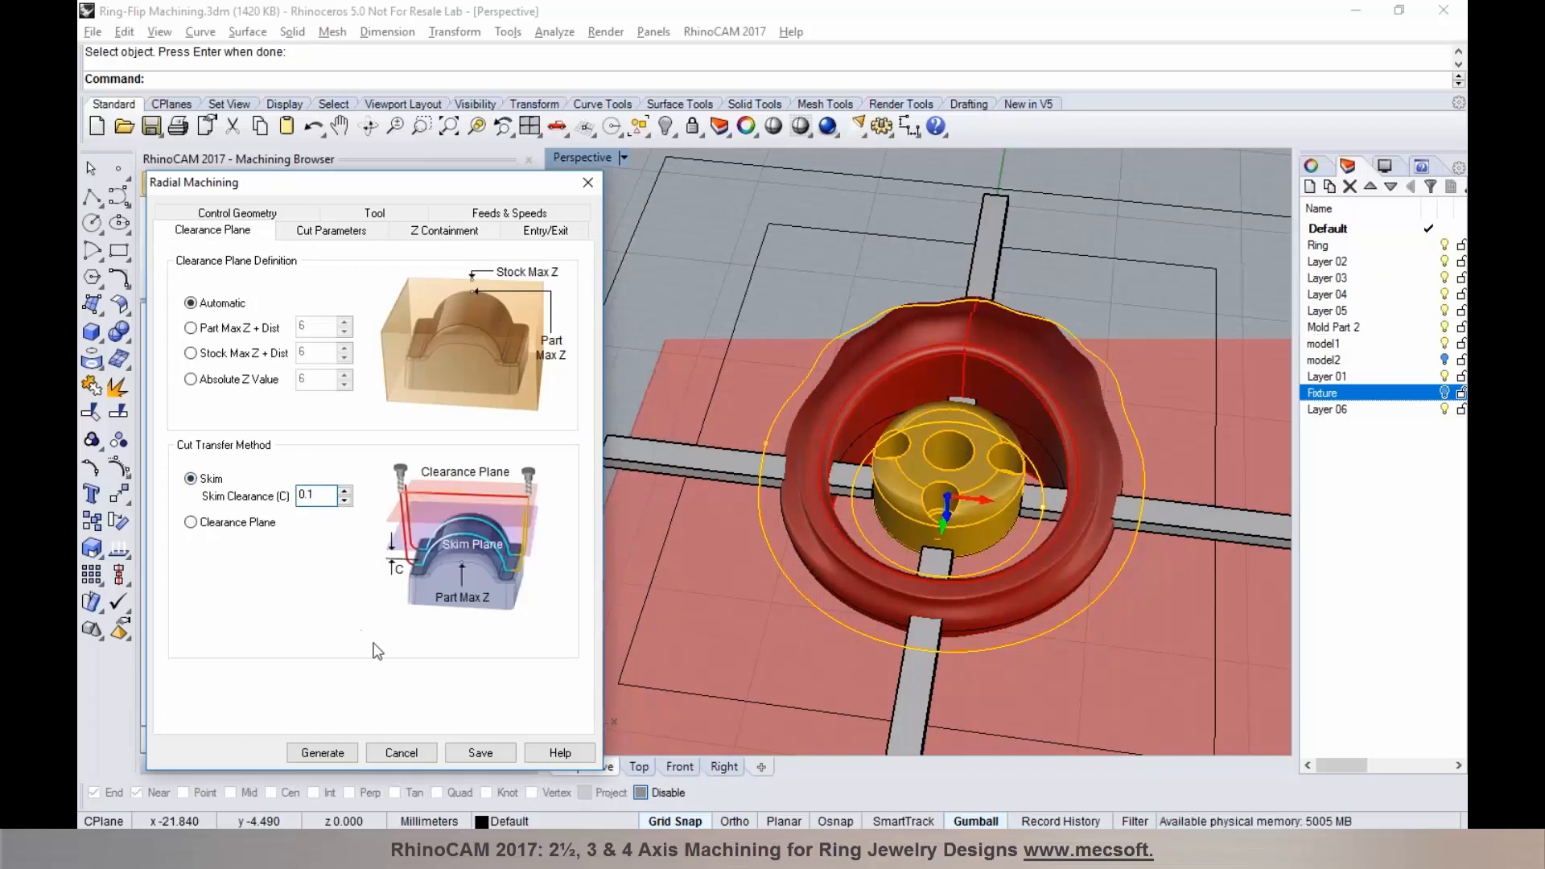
click(338, 751)
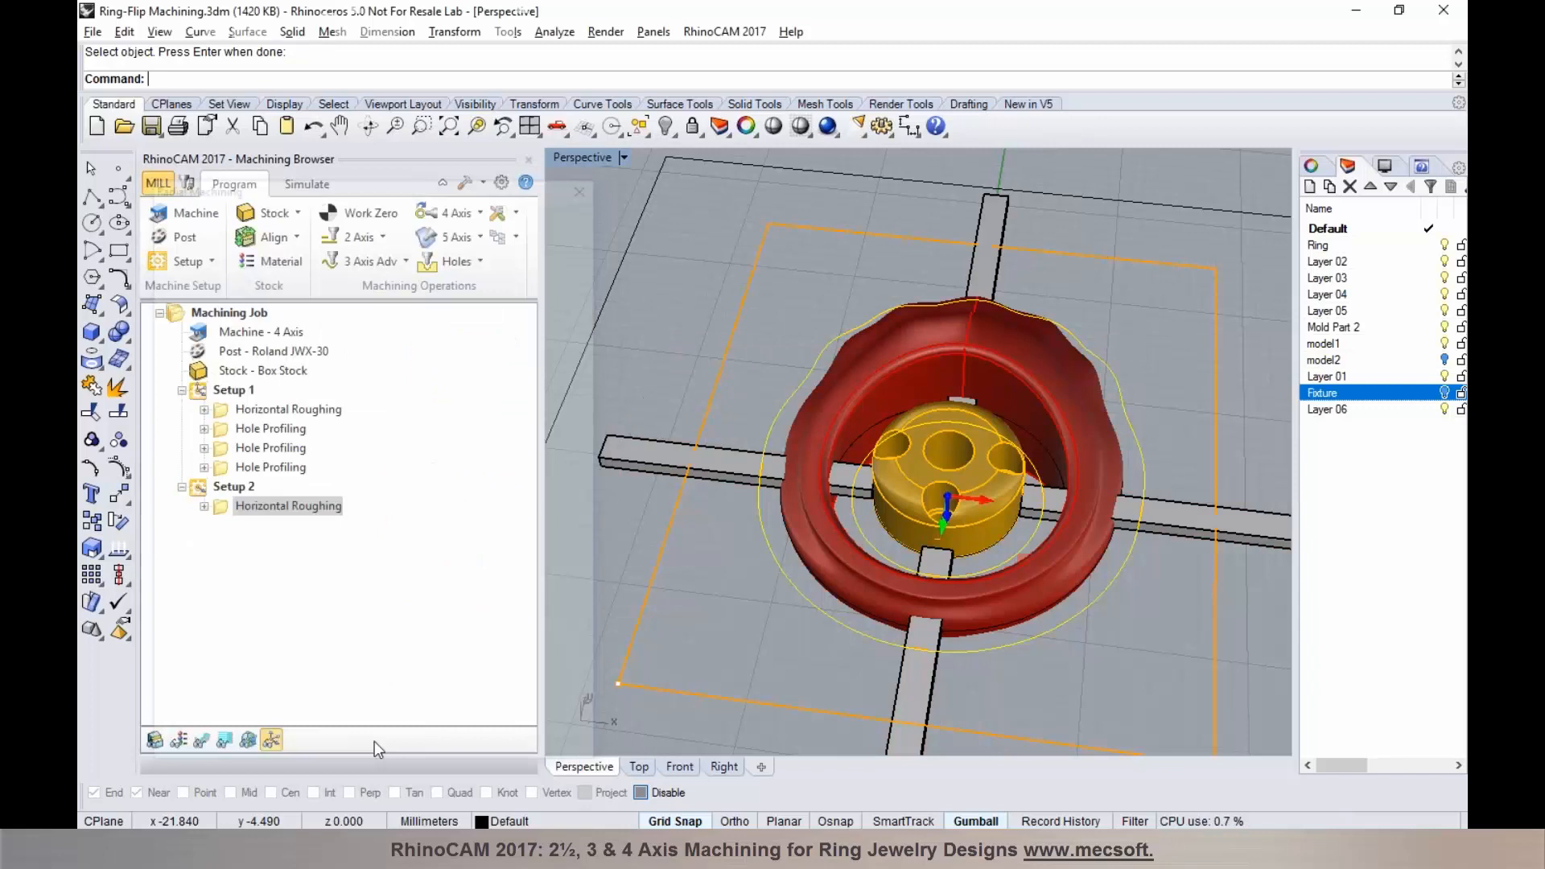
click(203, 740)
right_drag(910, 637, 755, 432)
scroll(858, 466, up, 2)
Step: Change the simulation color of Setup 2's Radial Machining operation to olive green
click(304, 185)
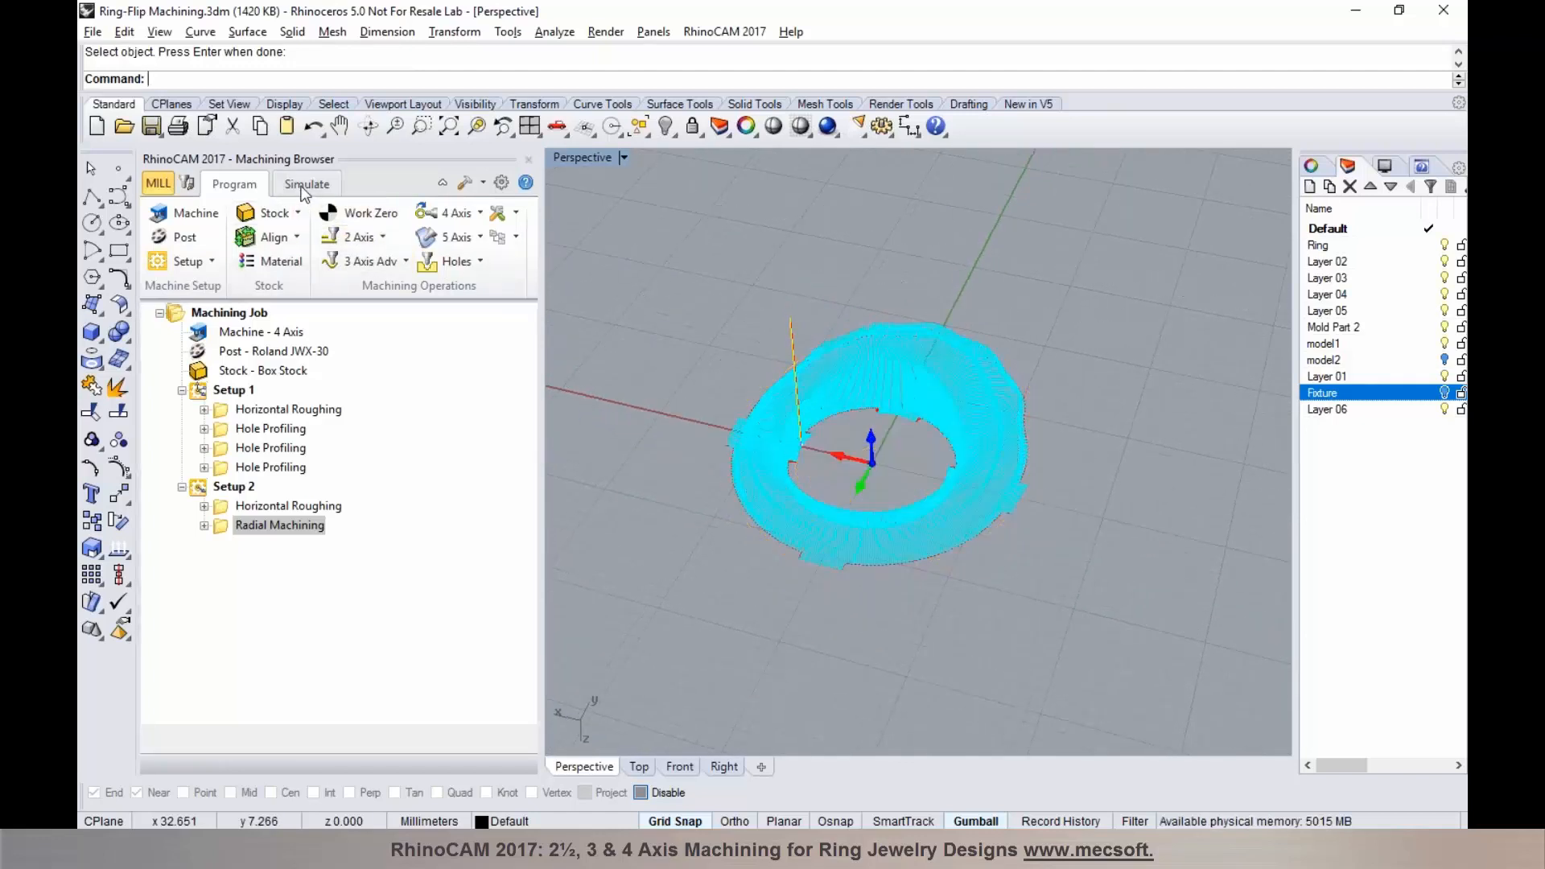
right_click(313, 526)
click(361, 507)
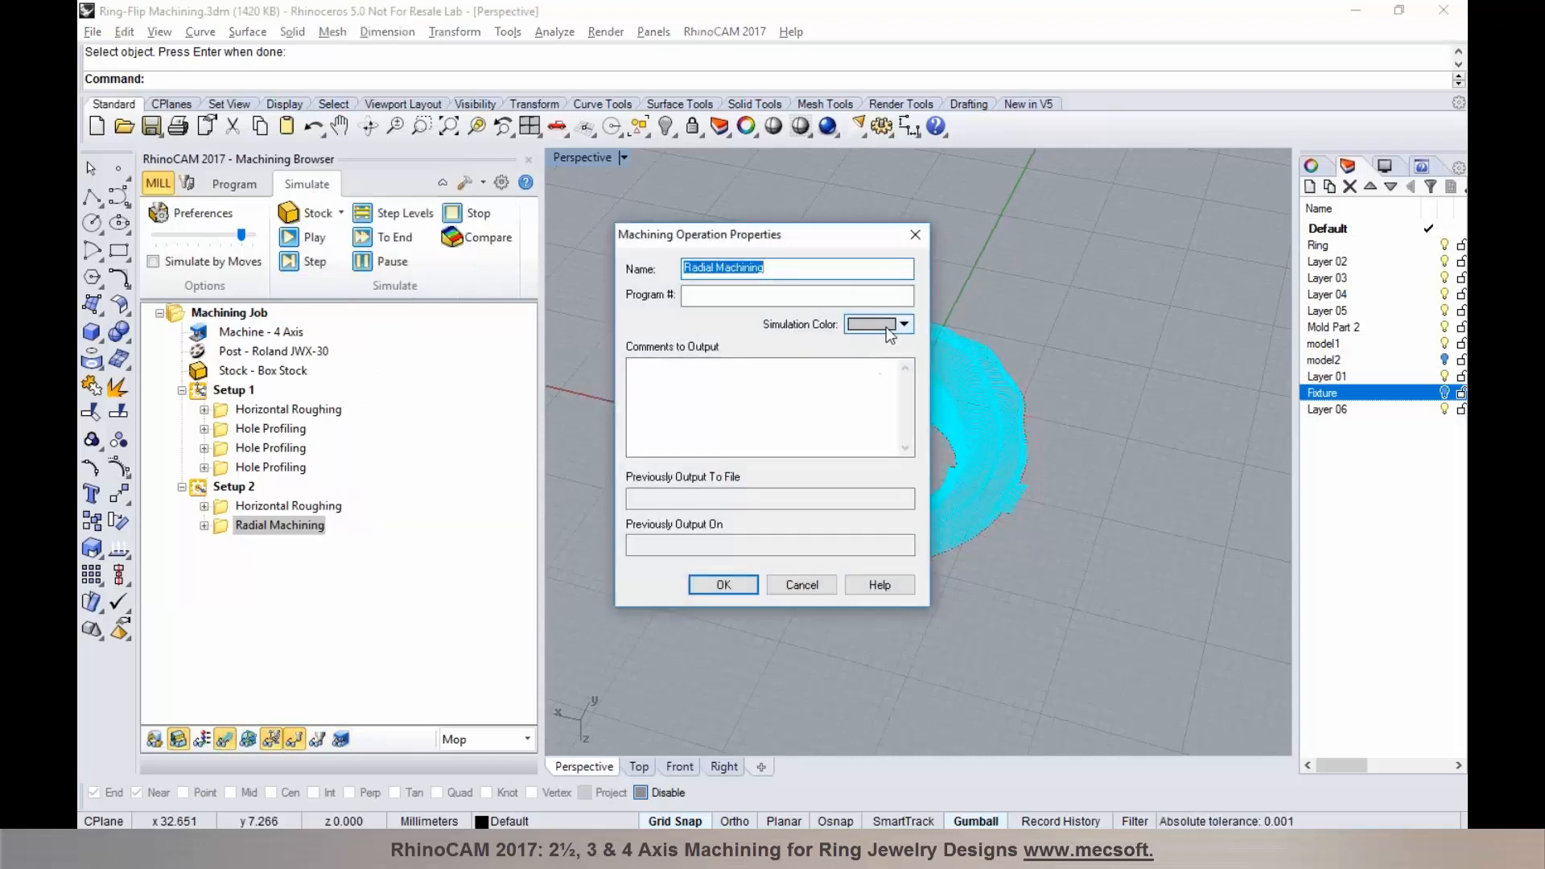
click(887, 329)
click(887, 406)
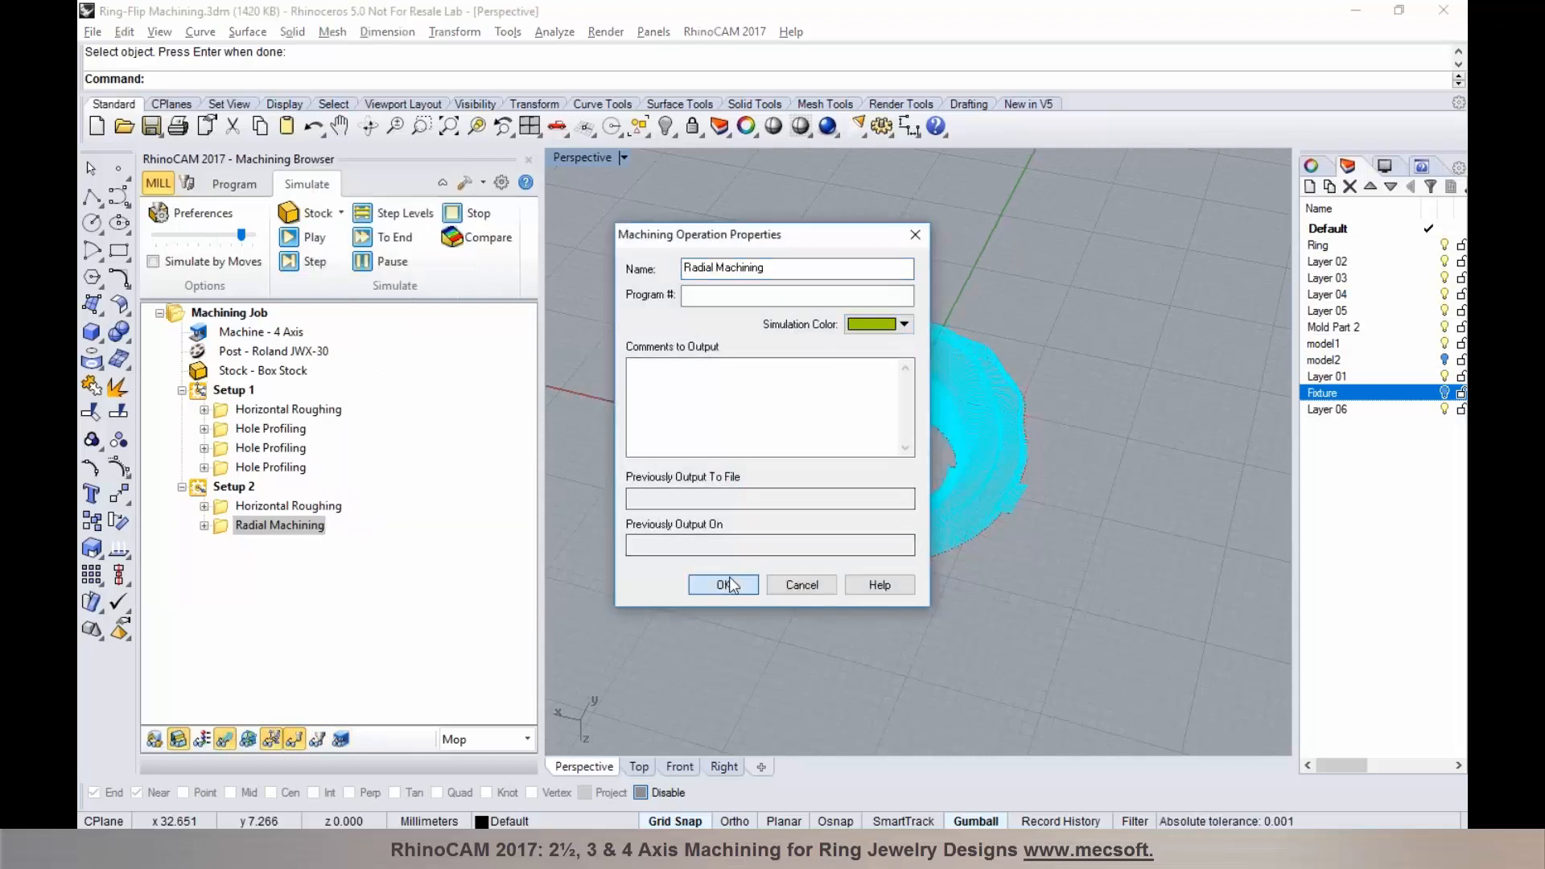
click(724, 585)
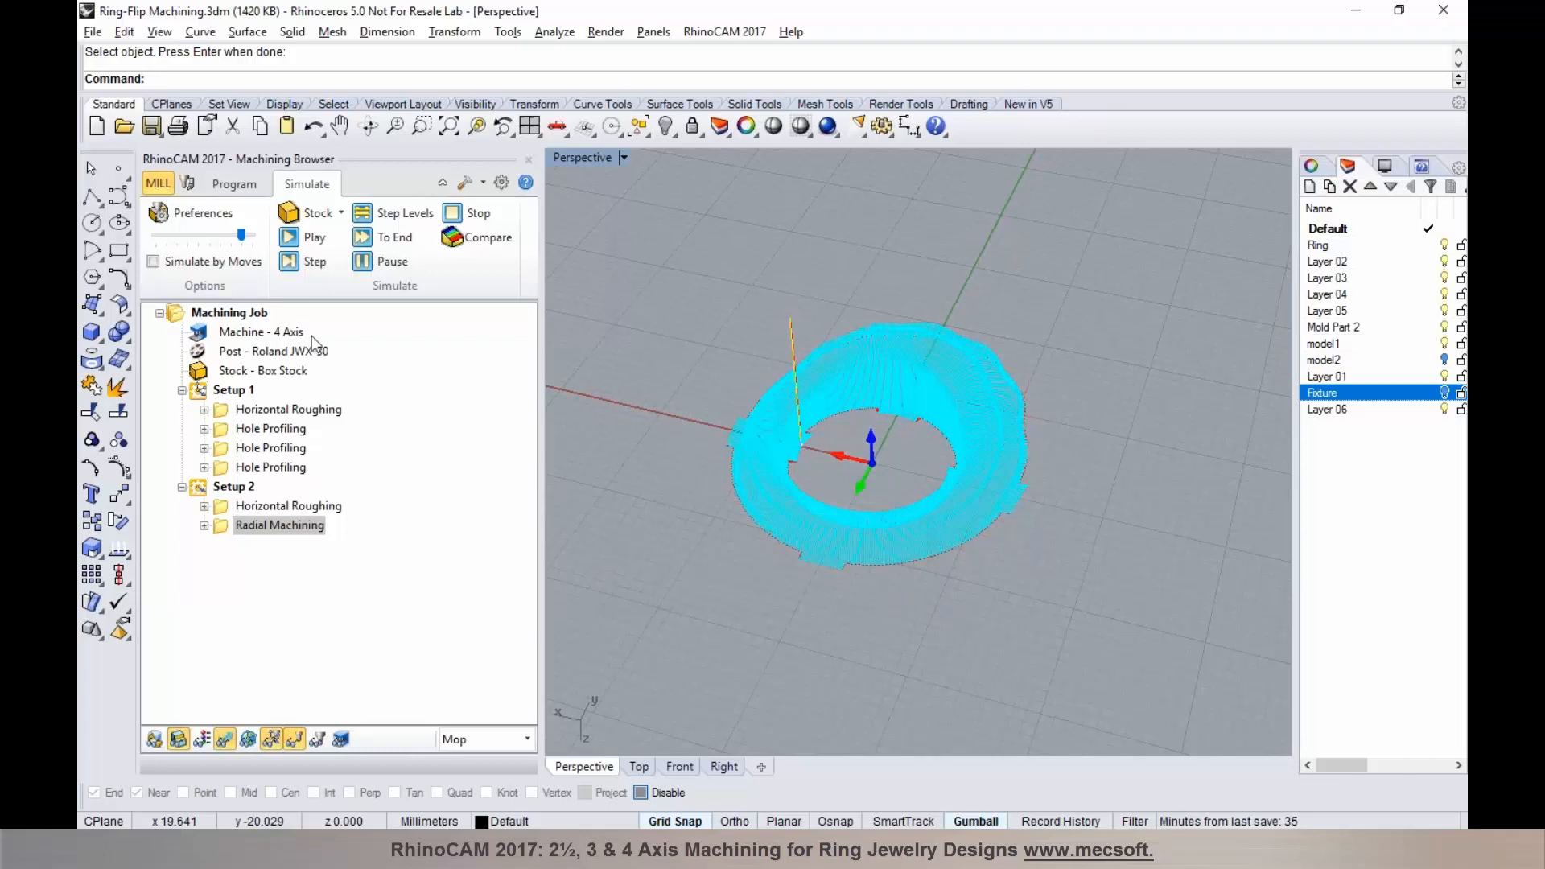
Step: Simulate Setup 2's Radial Machining on the roughed ring and run the simulation through to its end
click(306, 237)
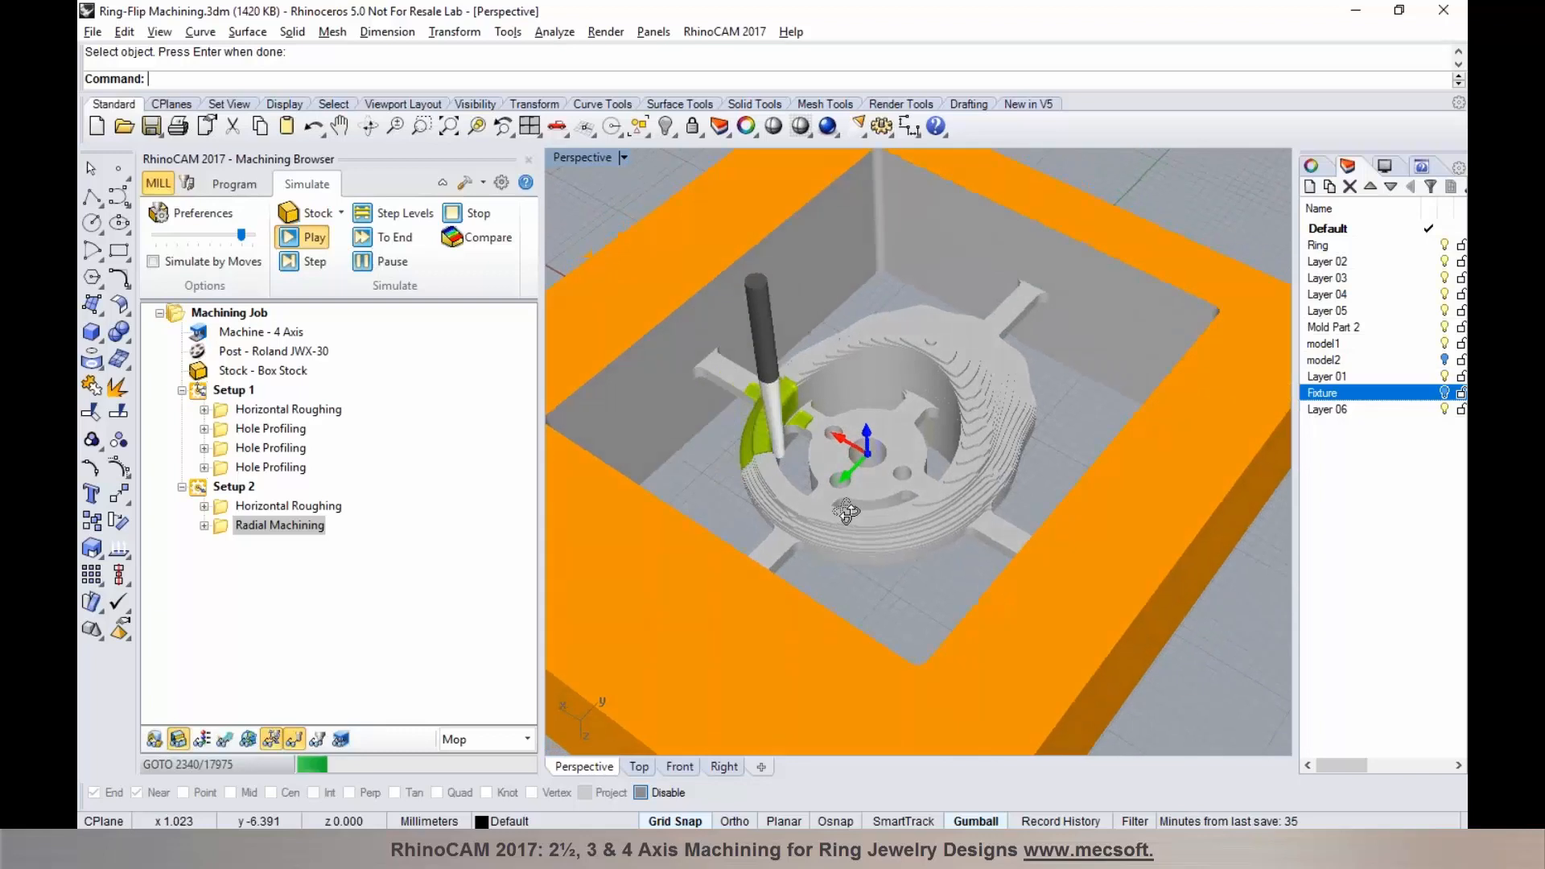
click(385, 264)
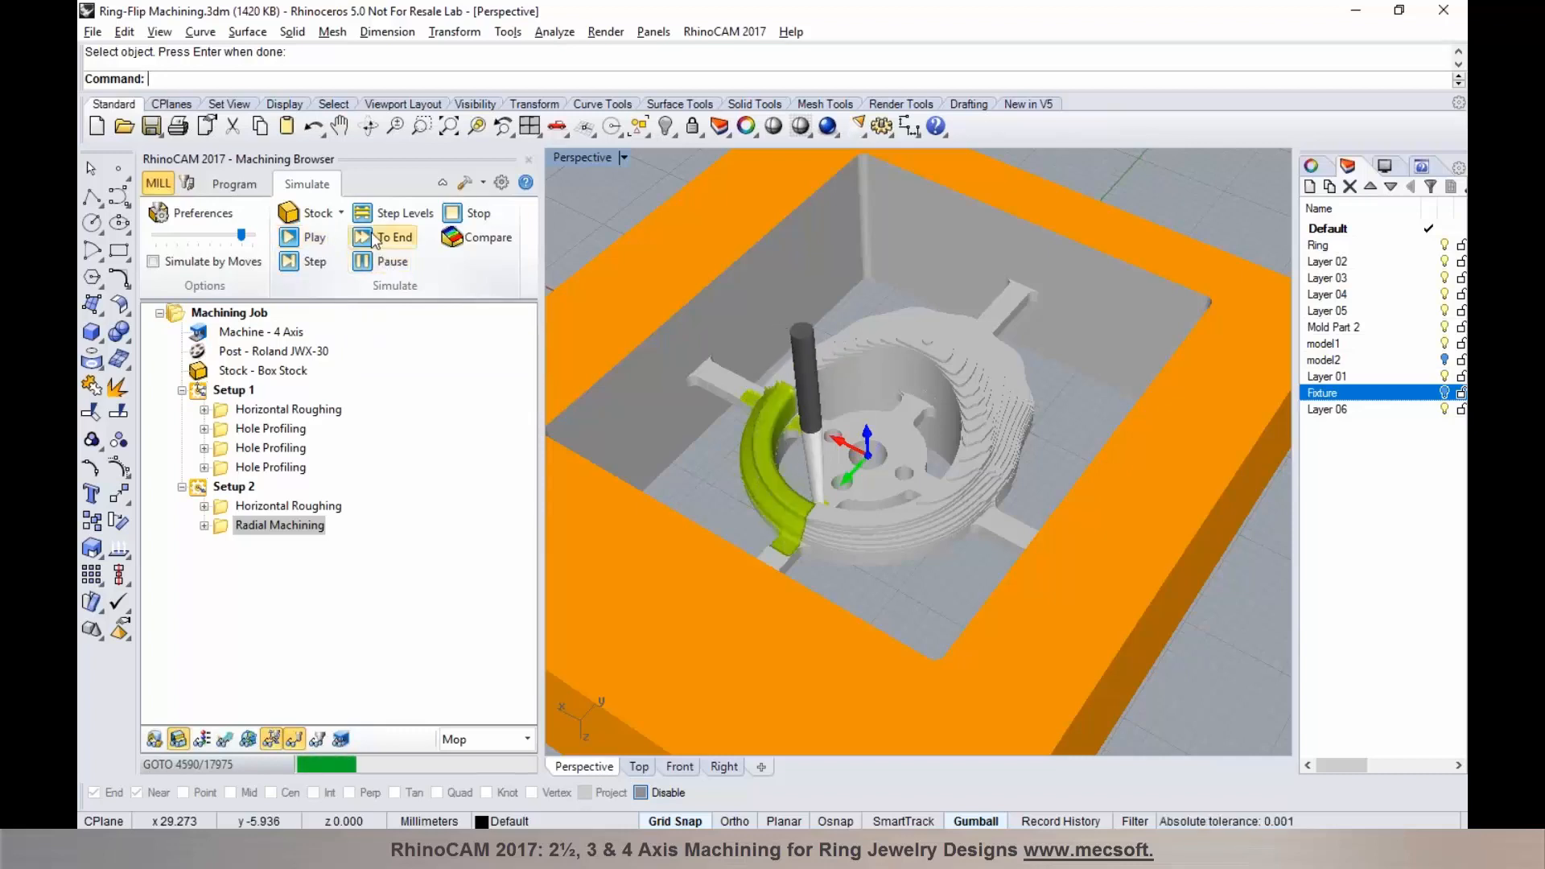
right_drag(953, 474, 862, 479)
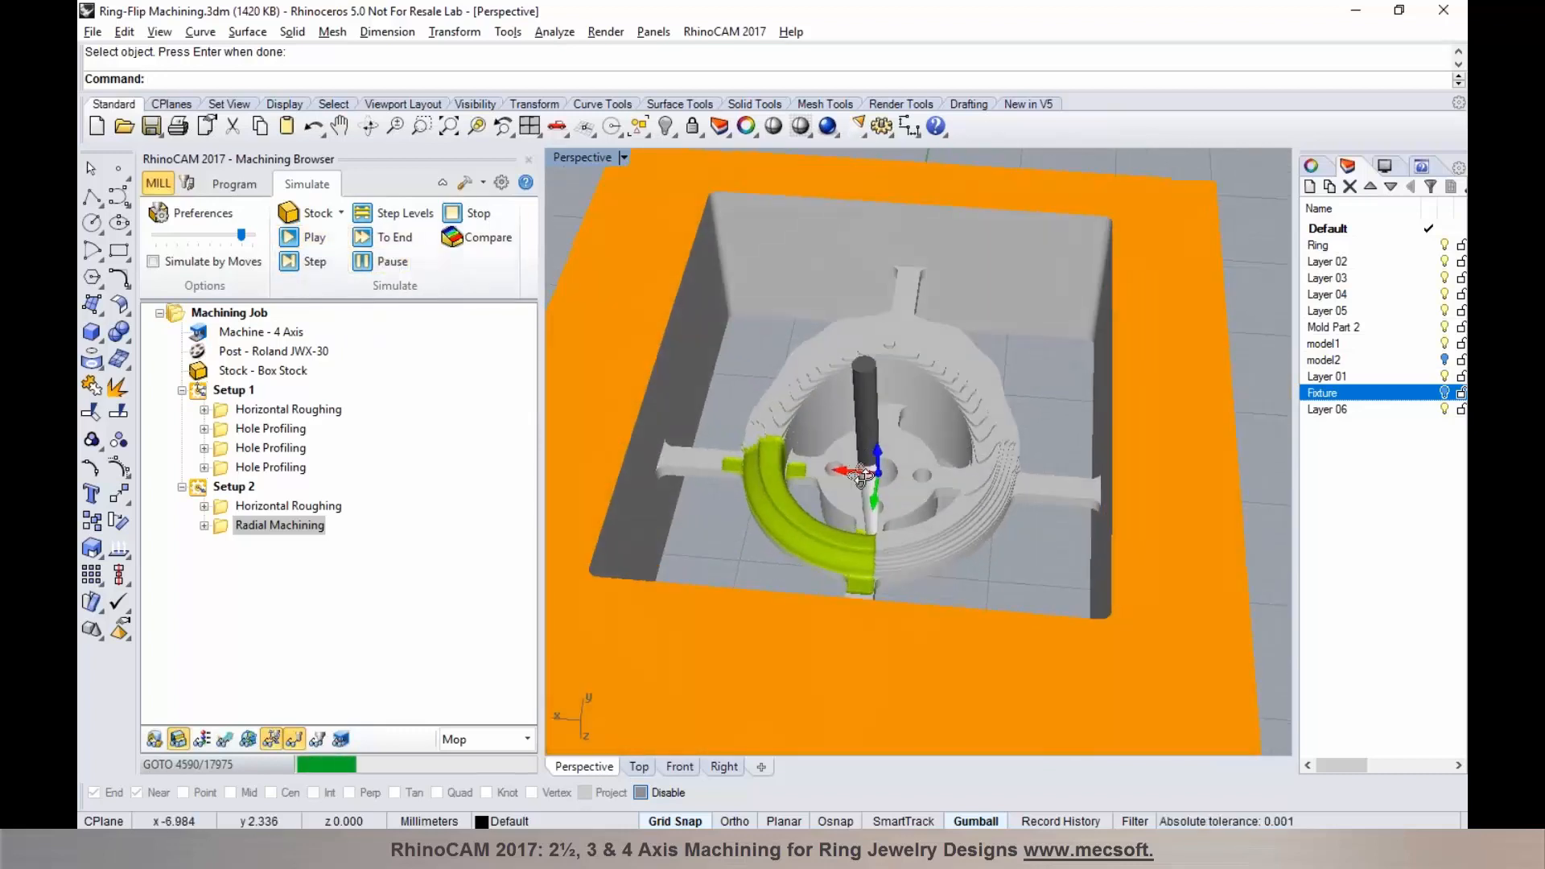
click(370, 242)
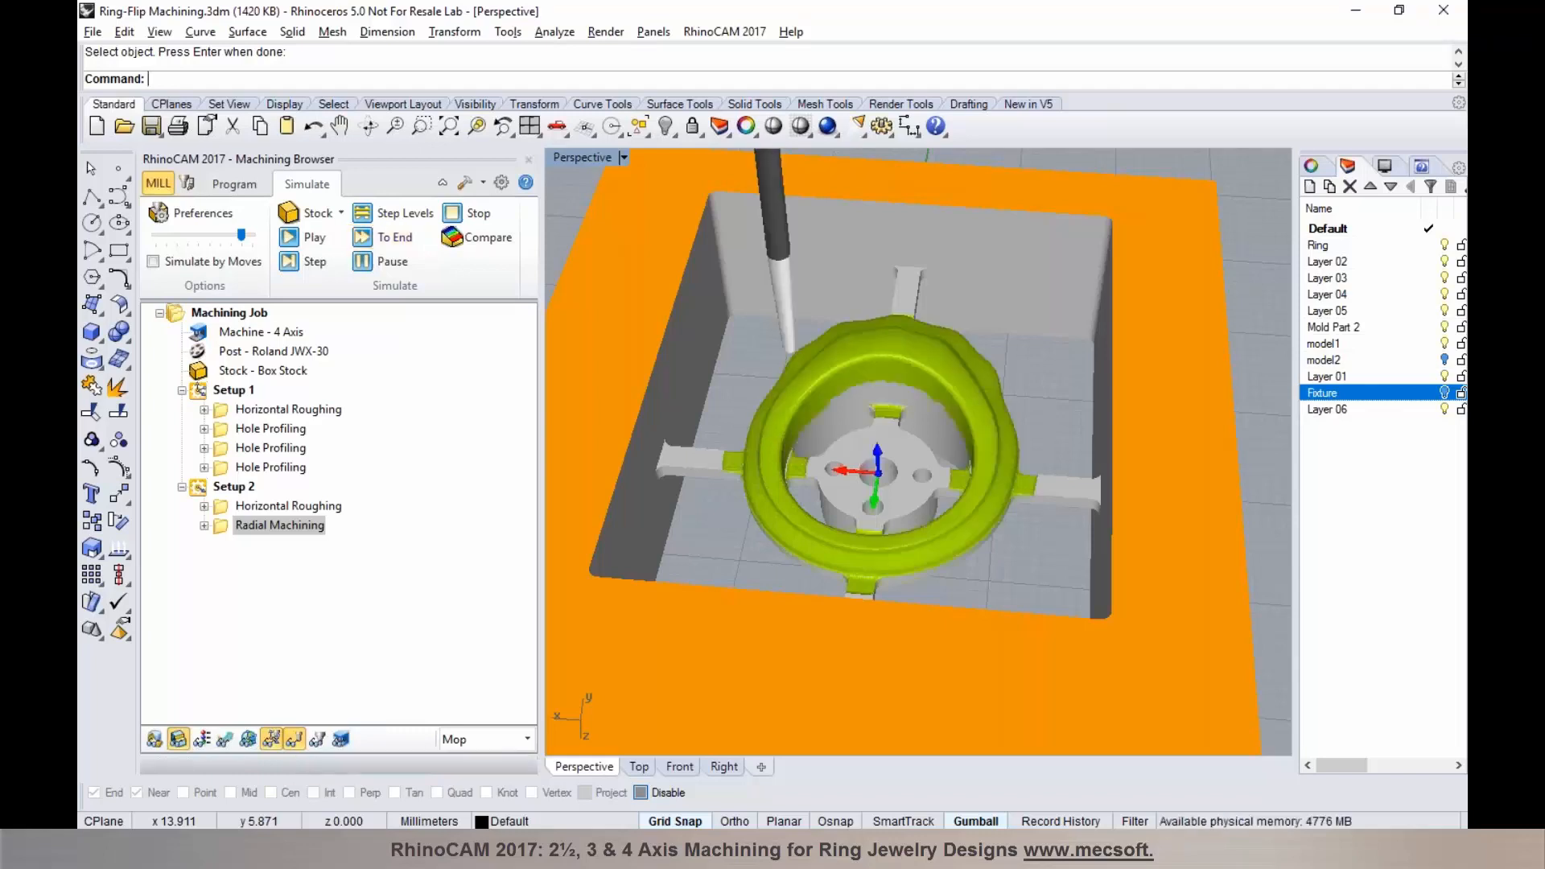
Step: Add a third setup that rotates the table to an angle of 0 degrees
click(234, 185)
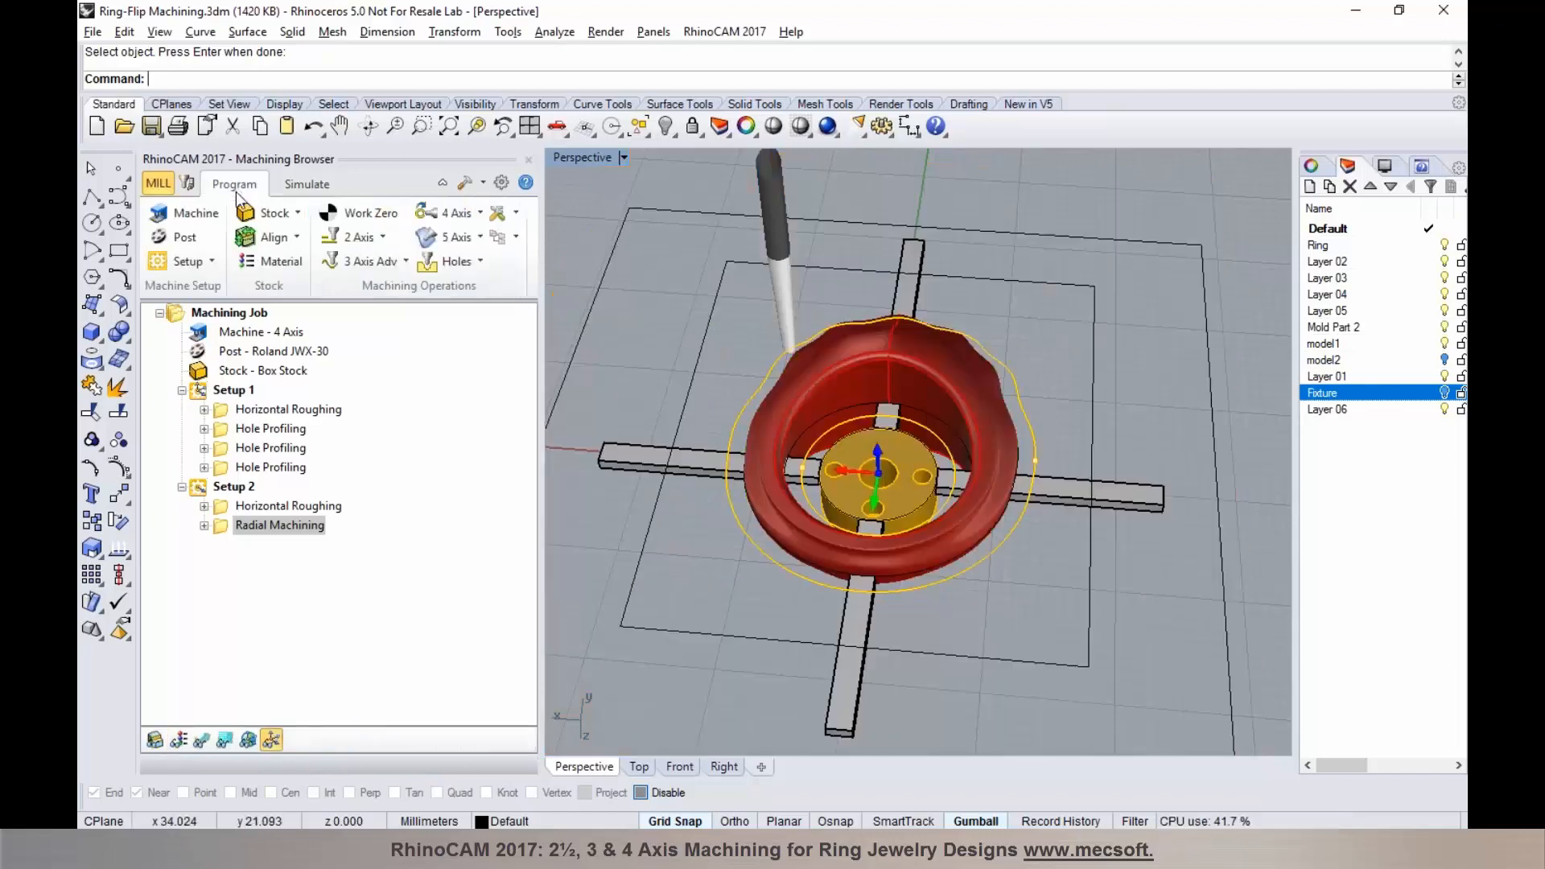
click(213, 262)
click(309, 313)
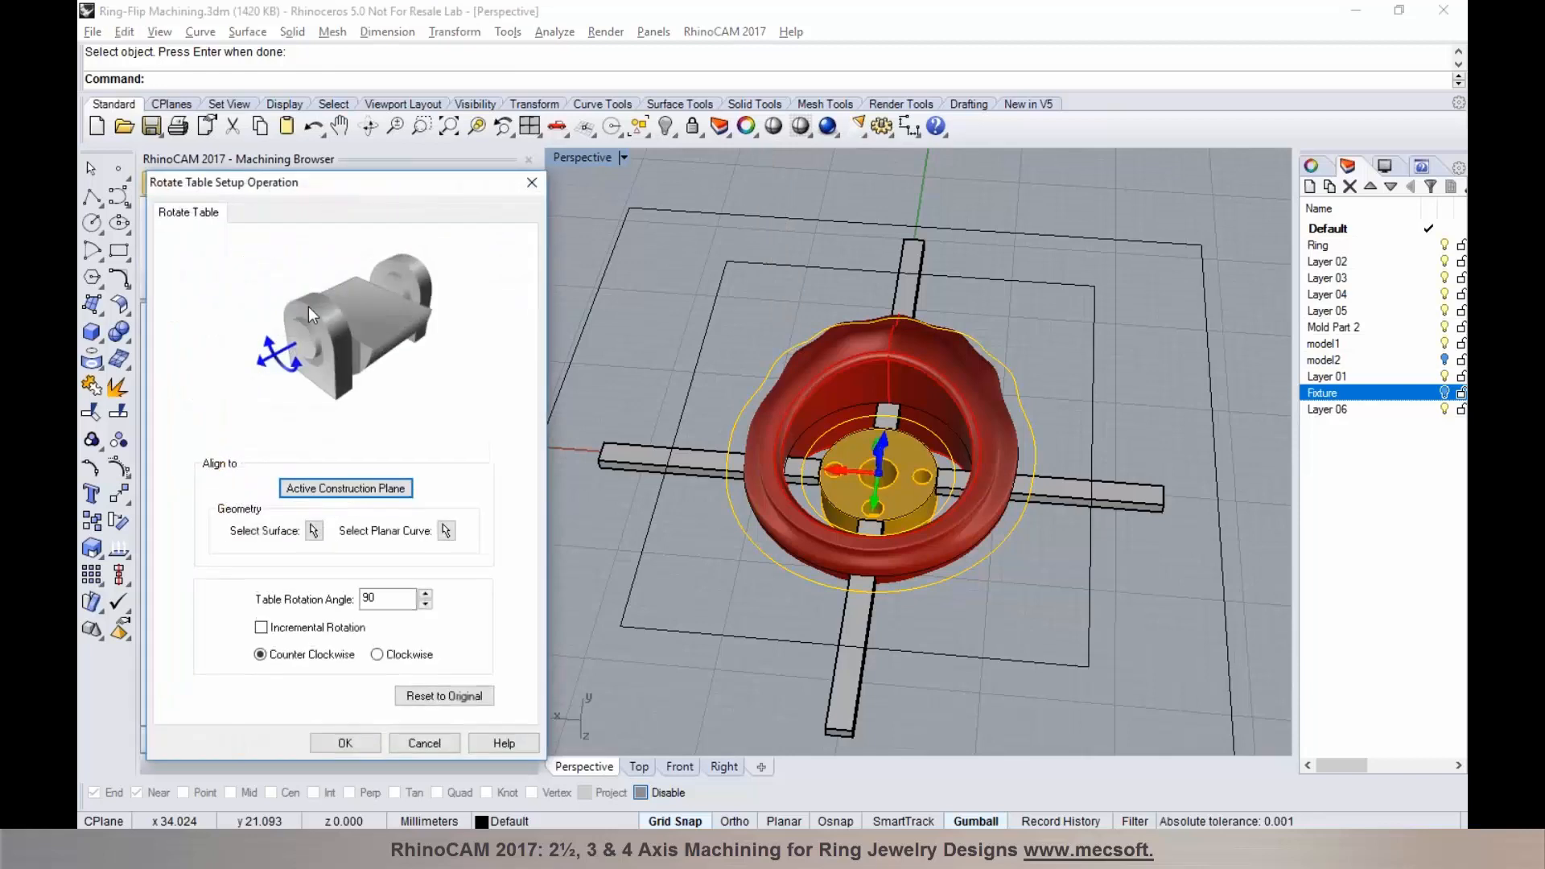
drag(393, 599, 355, 600)
text(0)
click(375, 741)
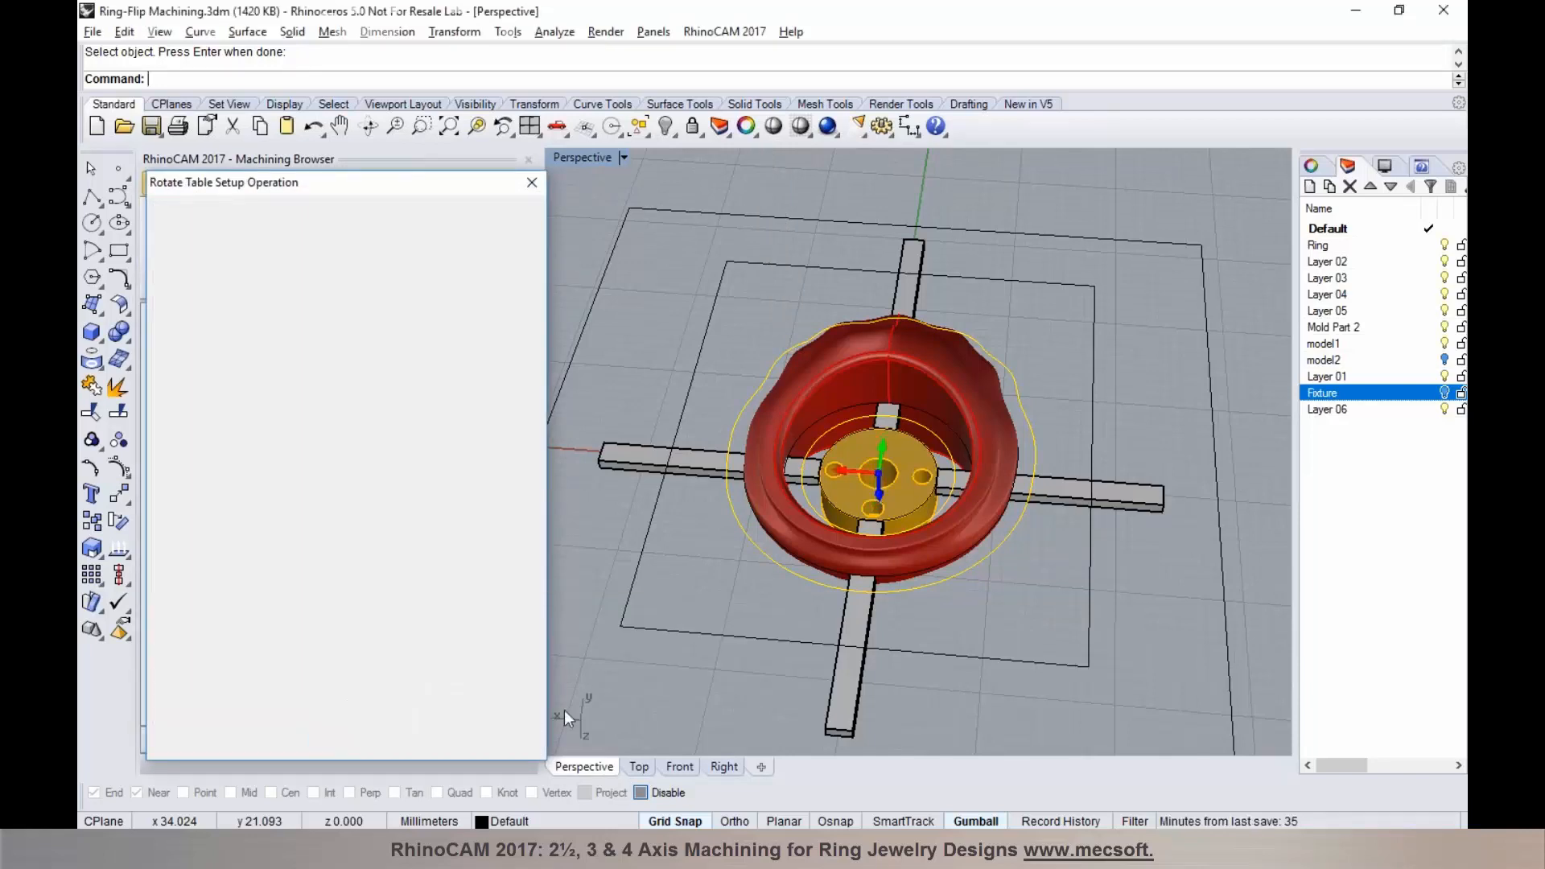
right_drag(1076, 668, 877, 454)
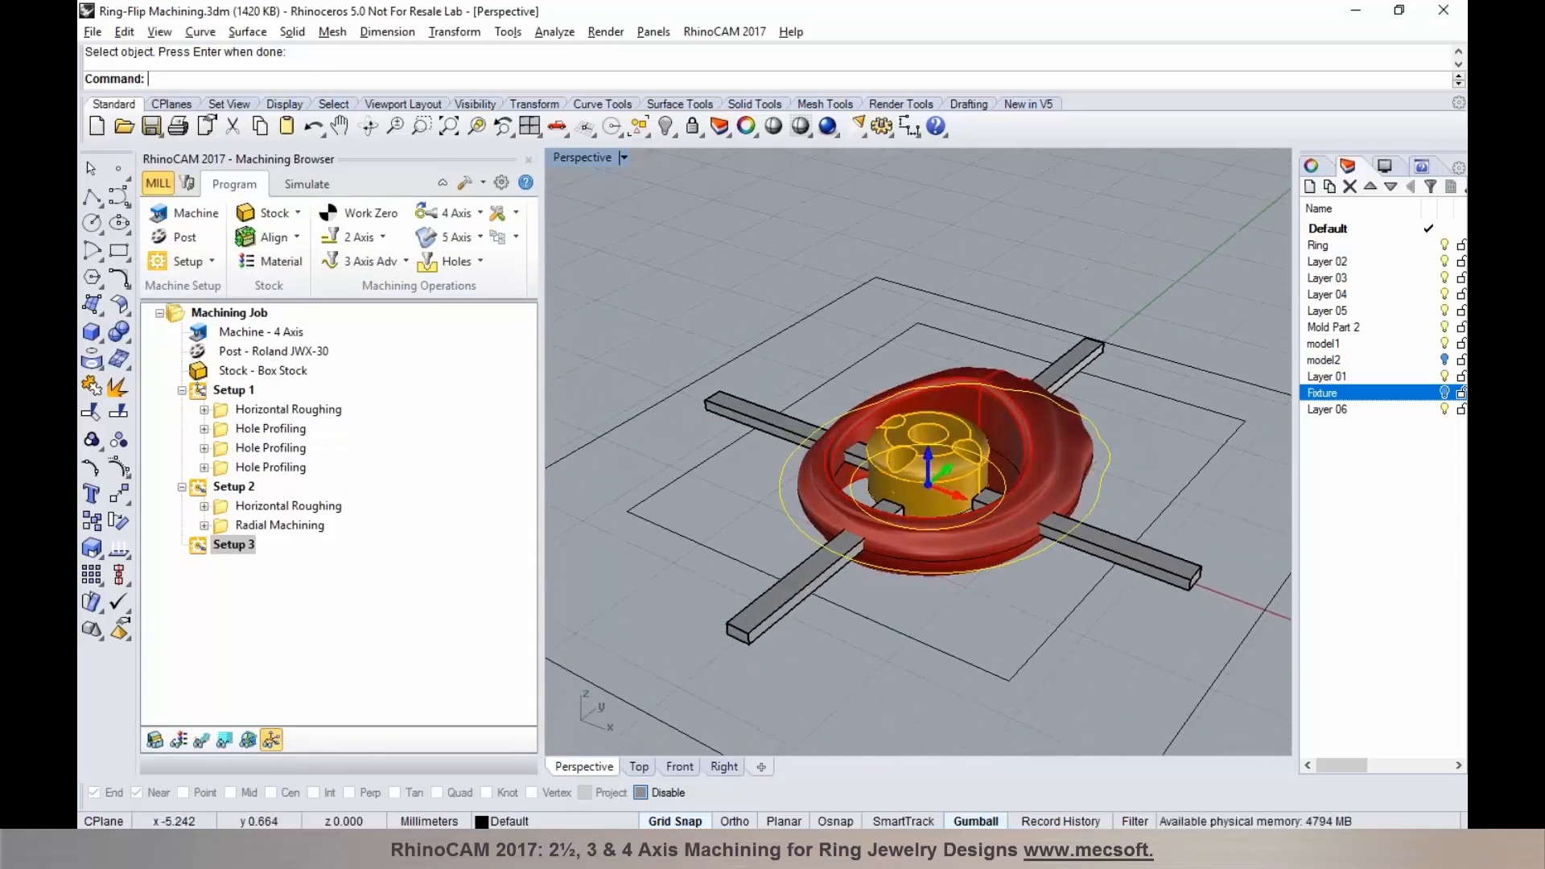
Step: Copy the Radial Machining operation from Setup 2 into Setup 3
click(320, 530)
right_click(317, 530)
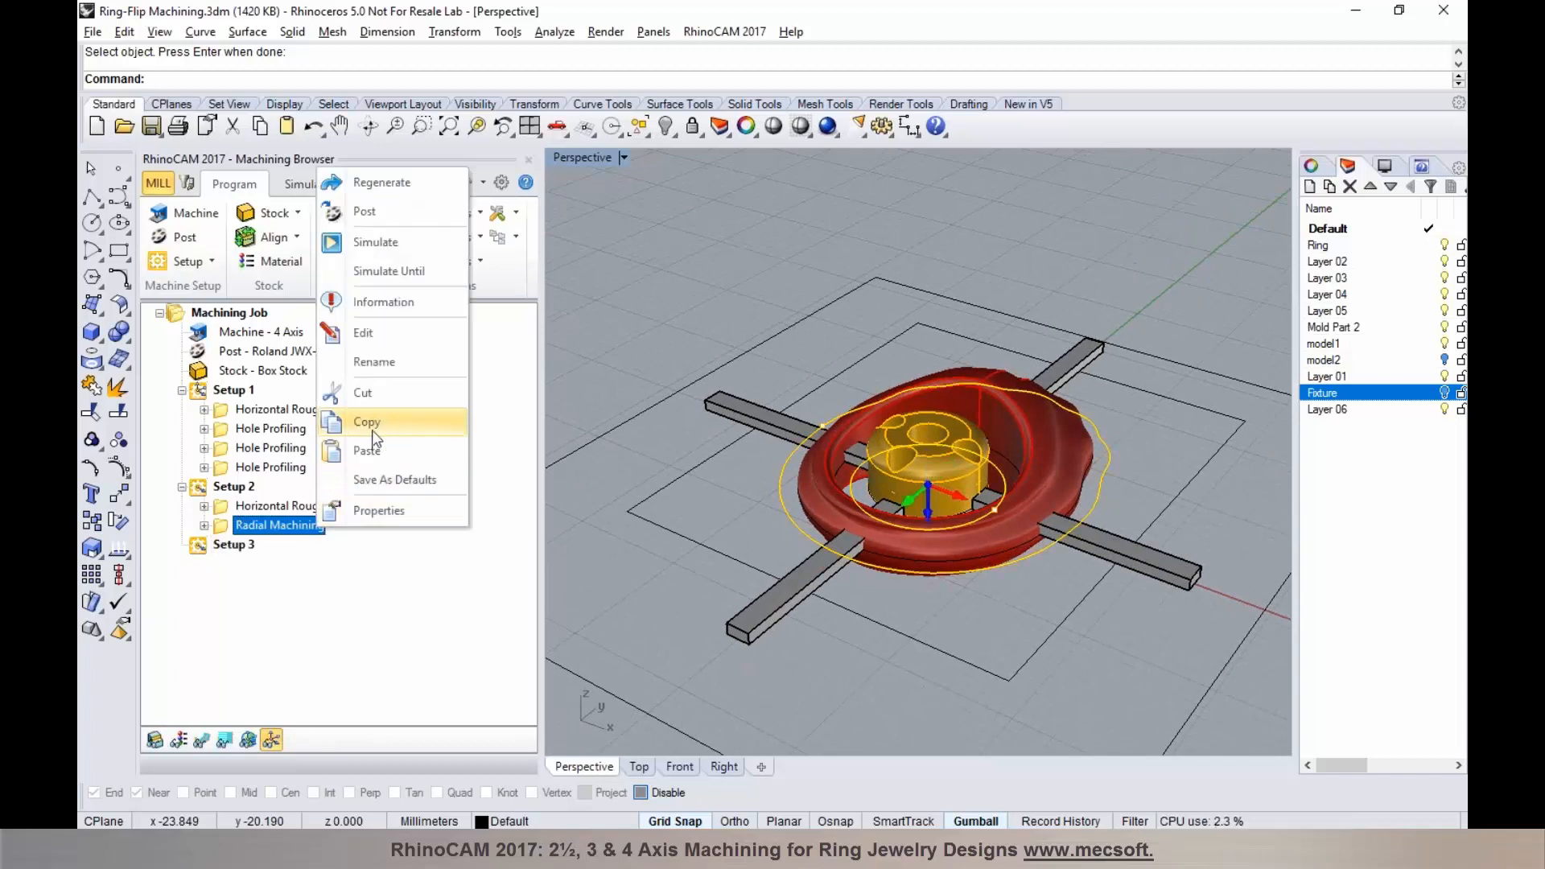
click(372, 430)
click(232, 549)
right_click(232, 547)
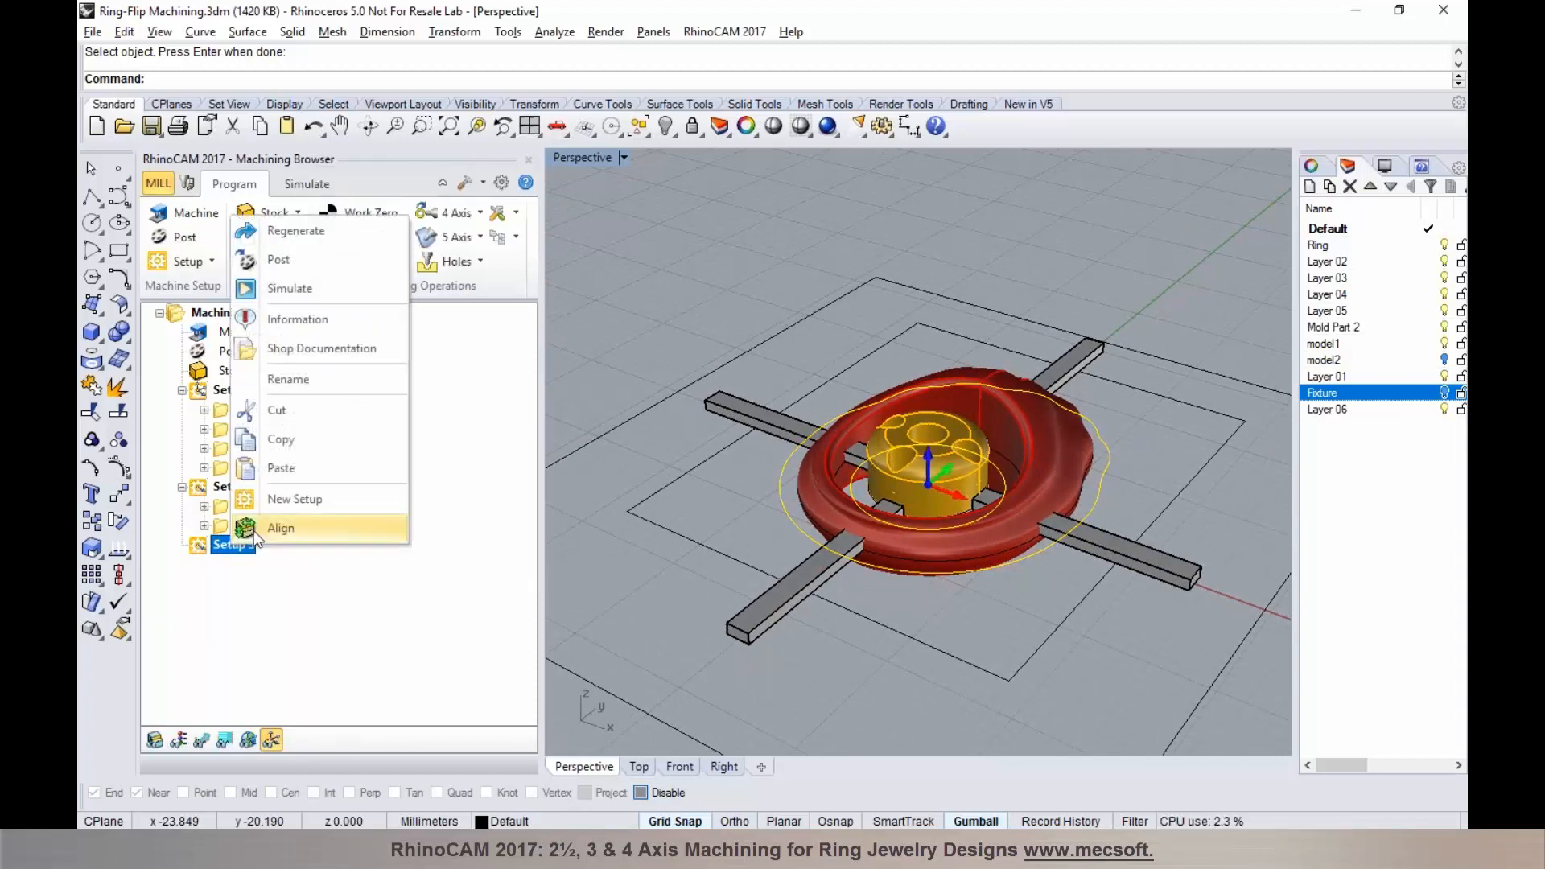
click(276, 475)
click(182, 546)
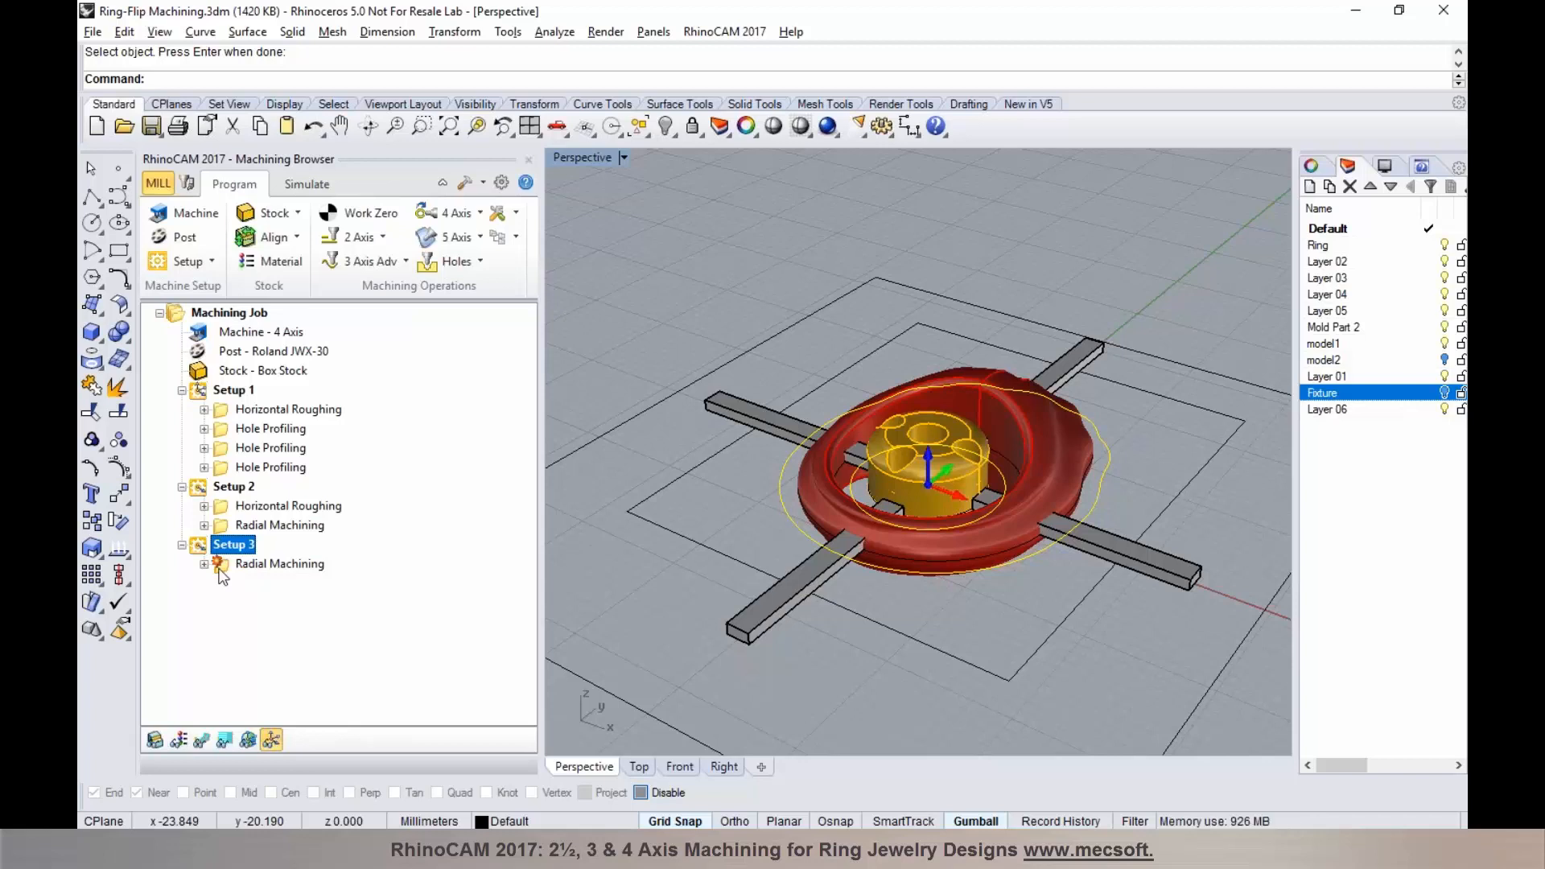
Step: Regenerate the copied Radial Machining operation in Setup 3 and display its toolpath on the ring
click(222, 568)
right_click(222, 567)
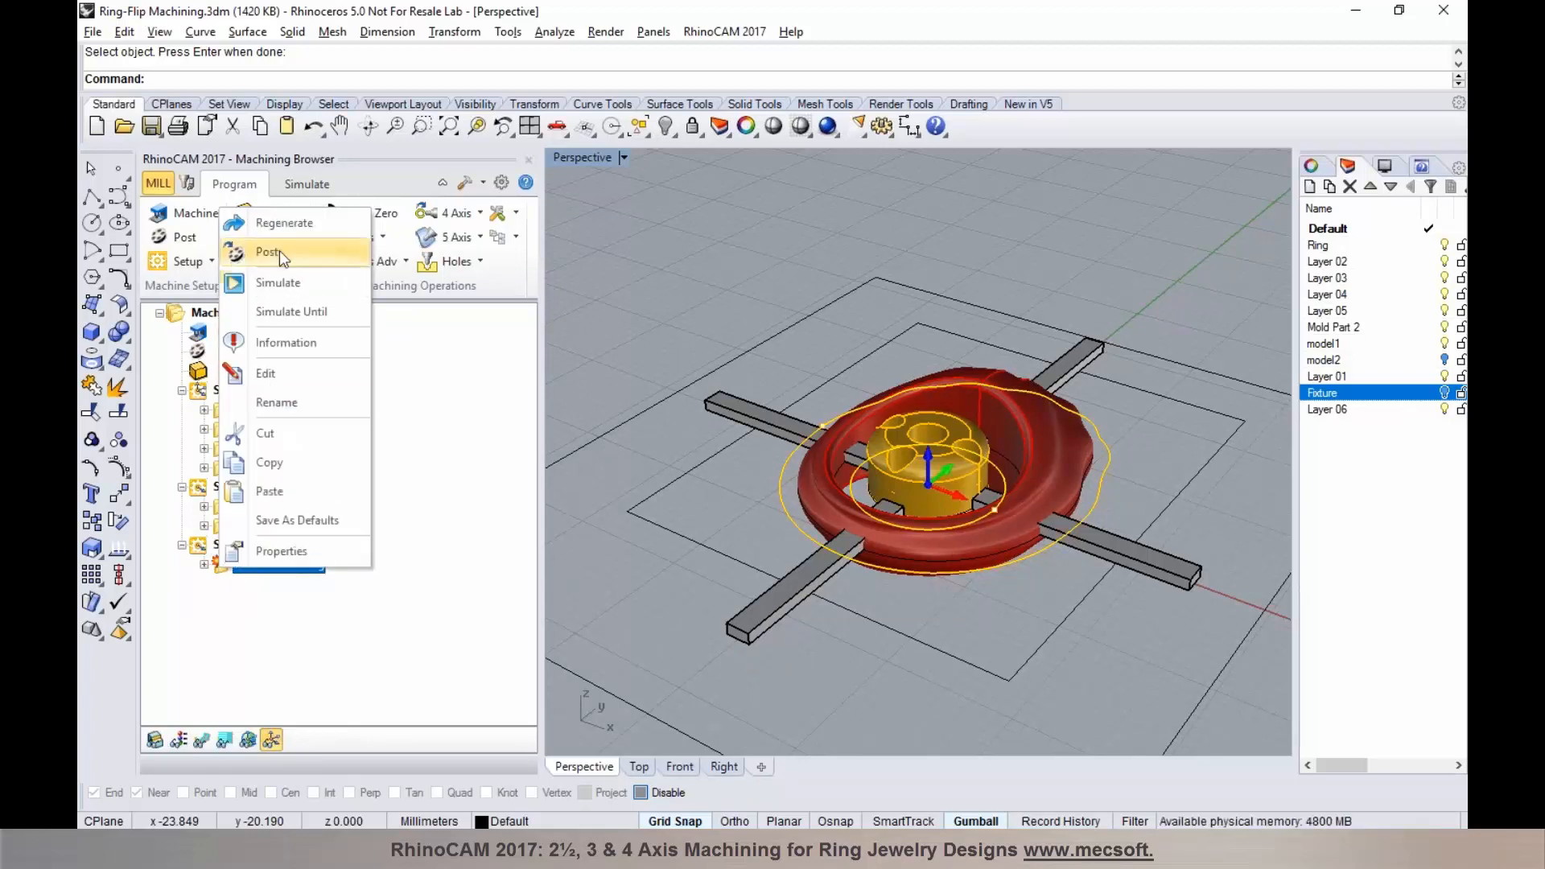
click(266, 223)
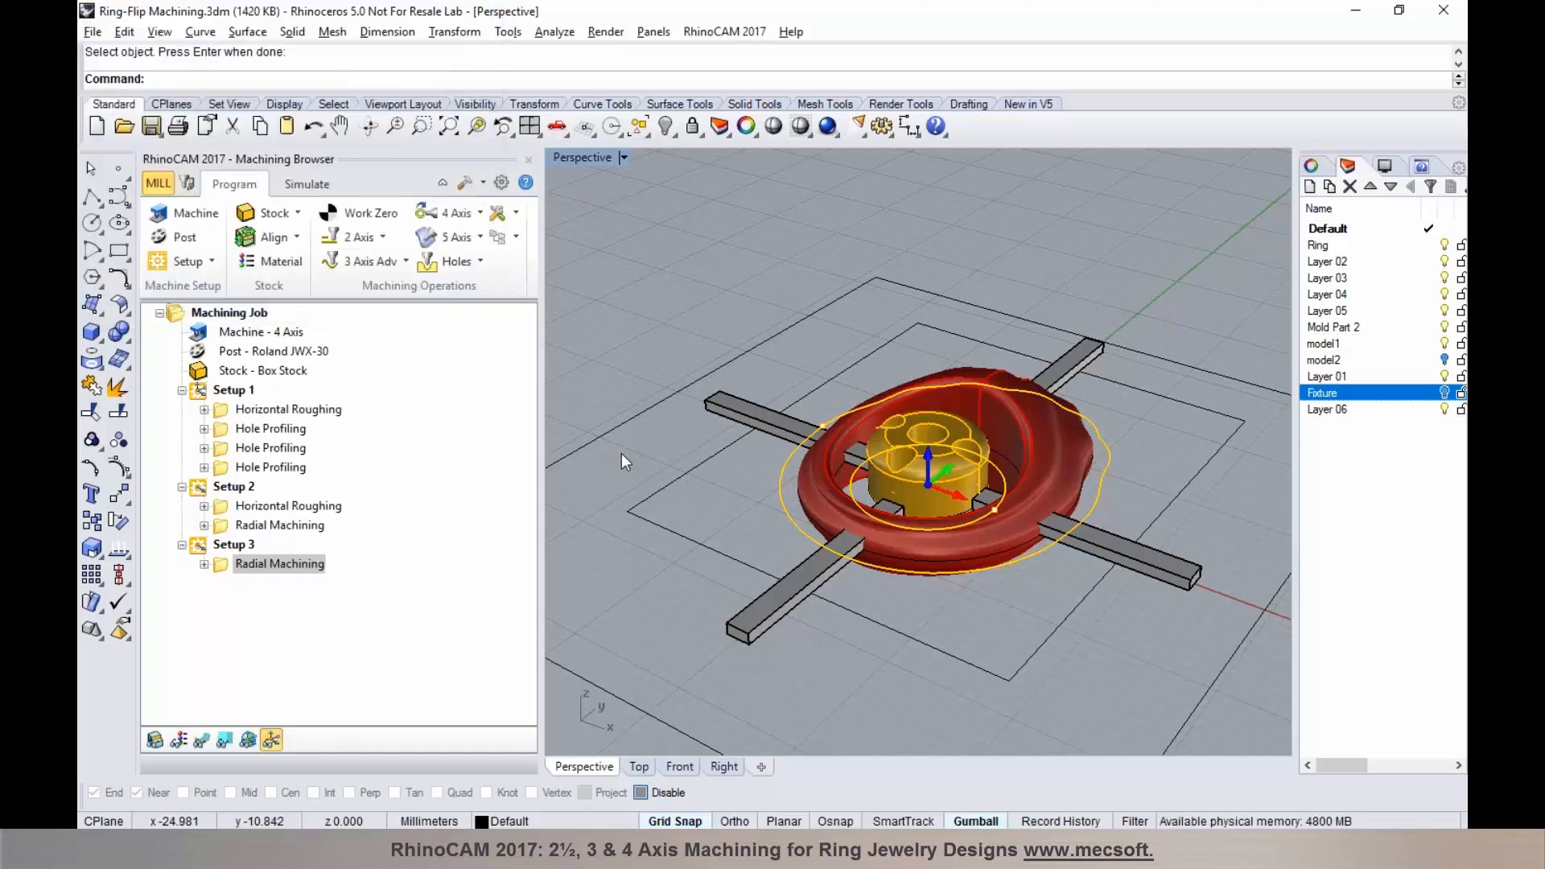
click(202, 753)
right_drag(793, 524, 826, 536)
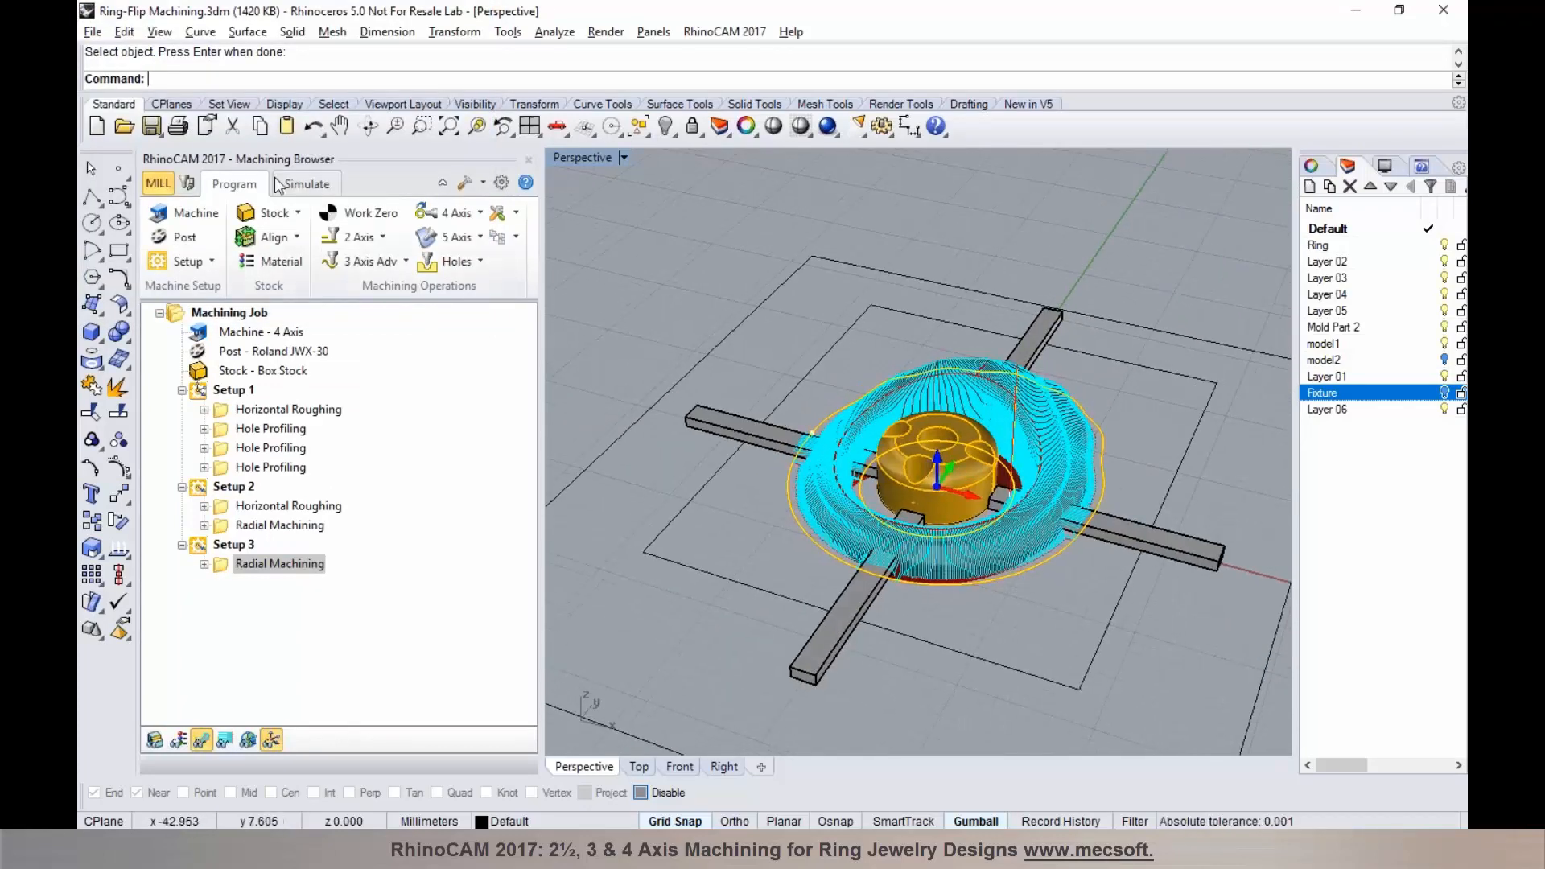
Step: Simulate Setup 3's Radial Machining, inspect the cut from several angles, and run the simulation through to its end
click(295, 183)
click(291, 236)
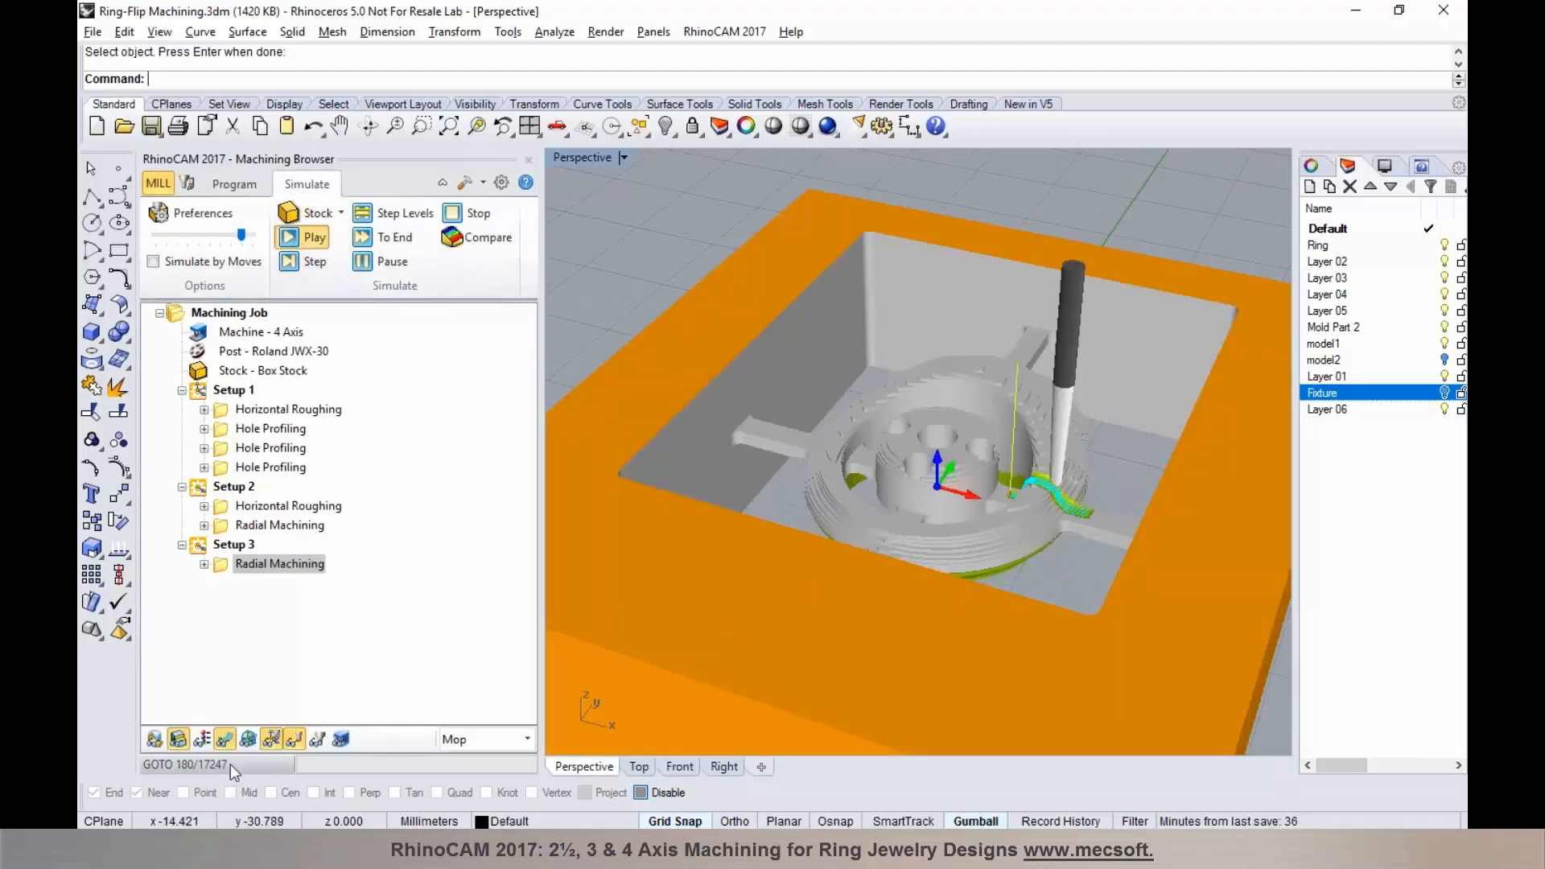
right_drag(854, 526, 896, 517)
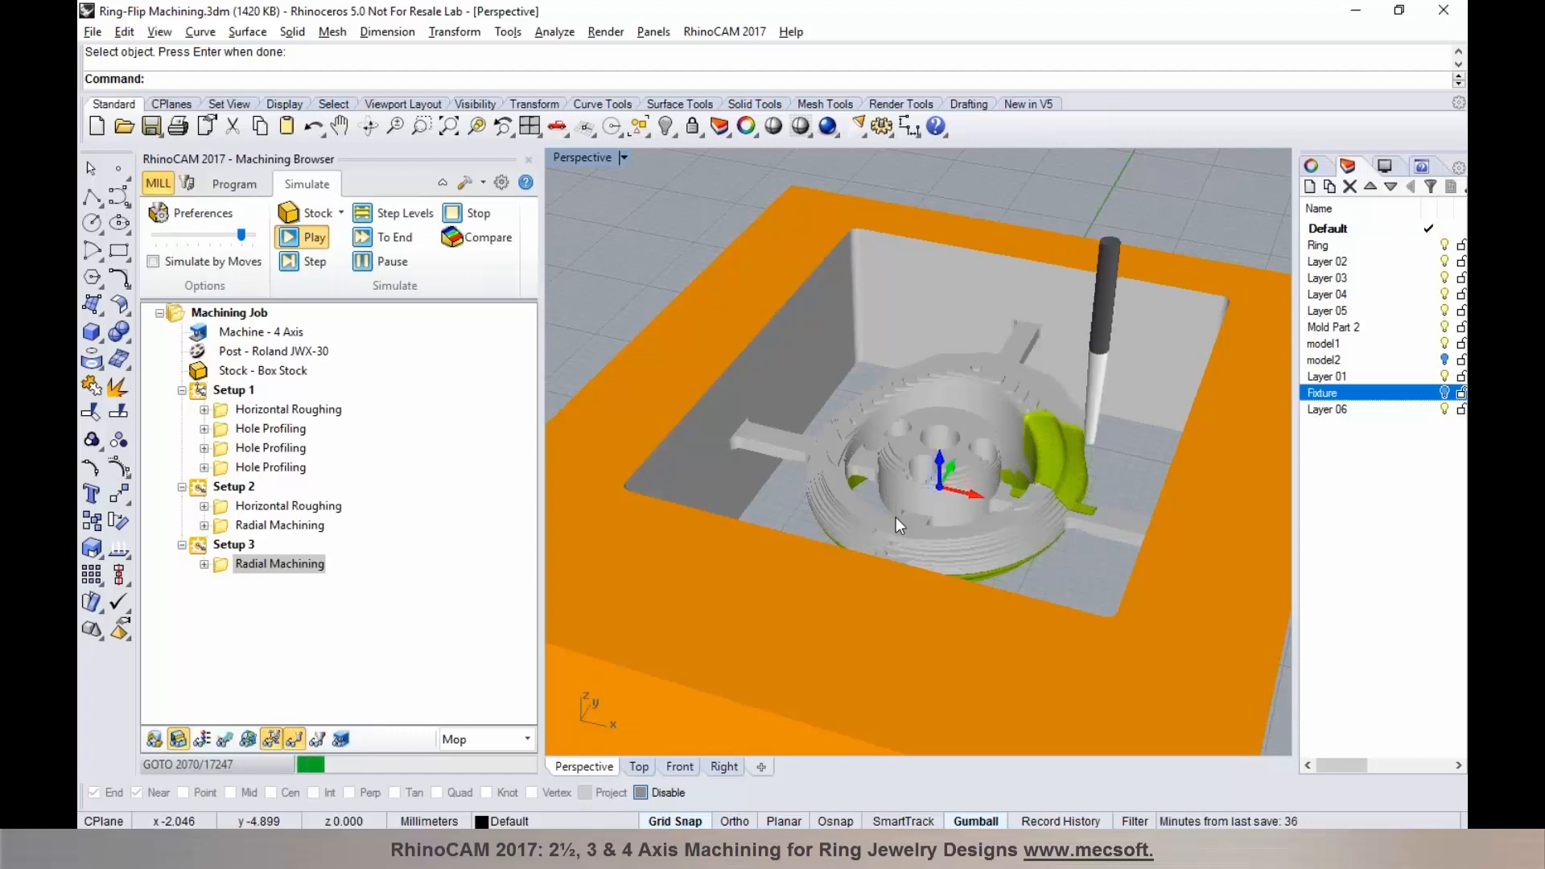
right_drag(802, 451, 1090, 523)
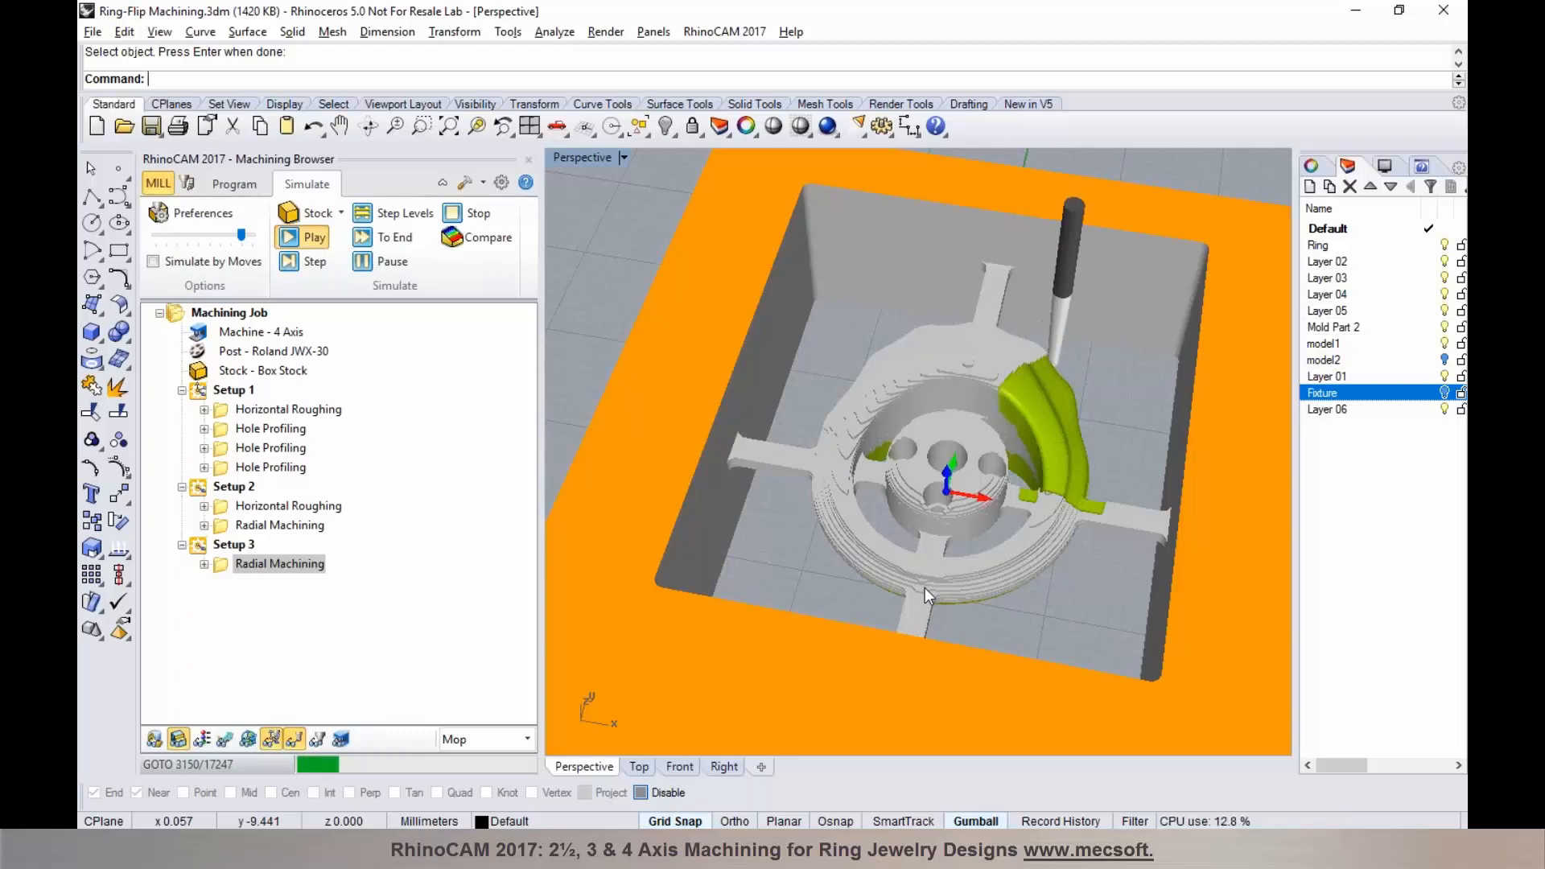
right_drag(991, 582, 718, 361)
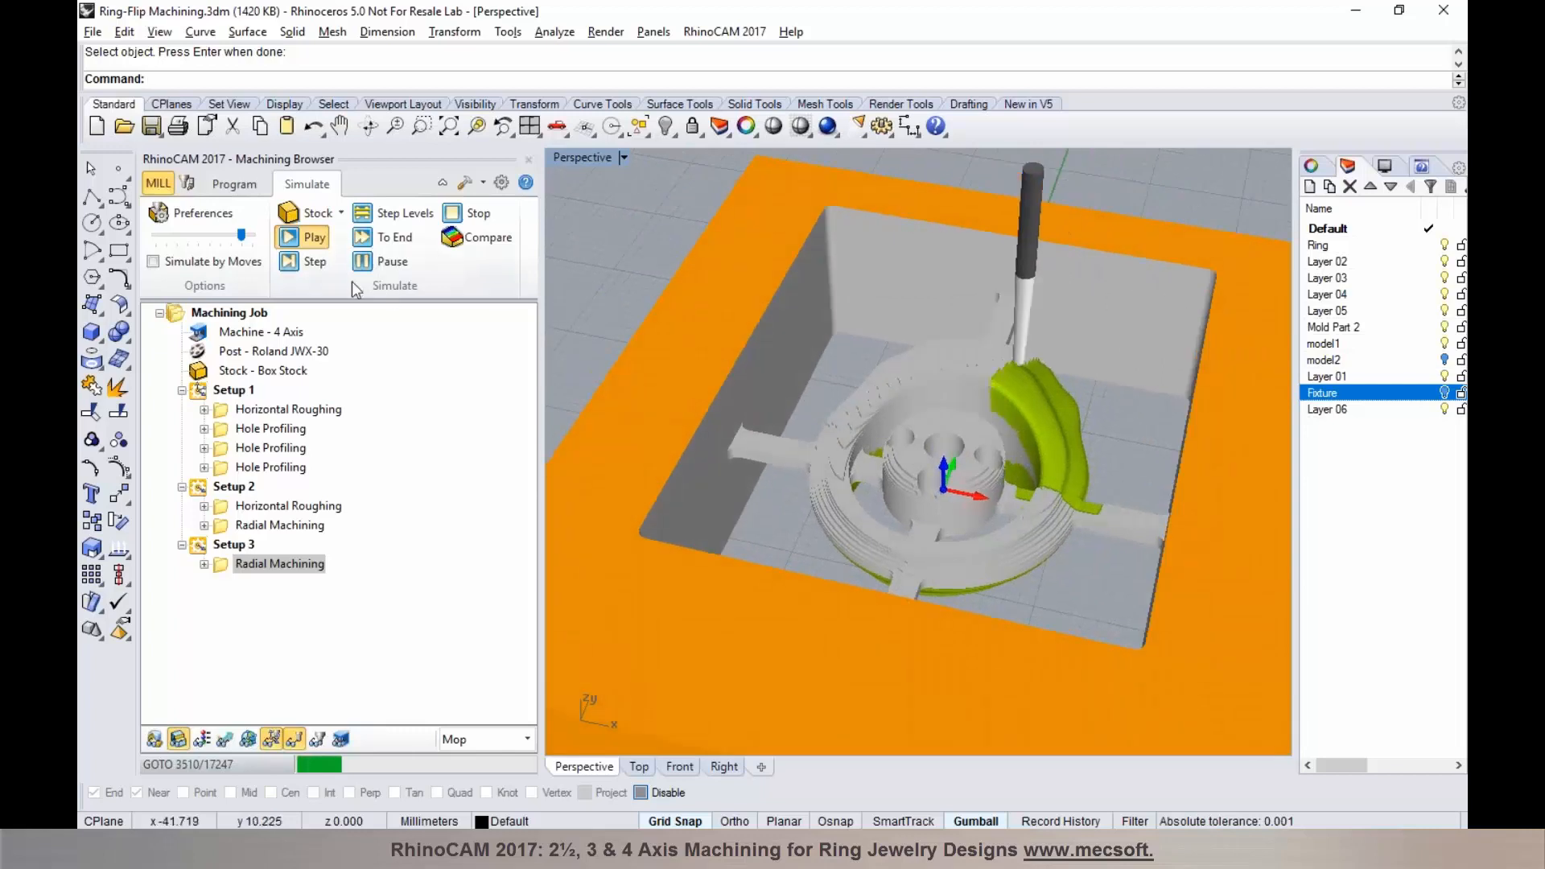
click(364, 262)
click(370, 240)
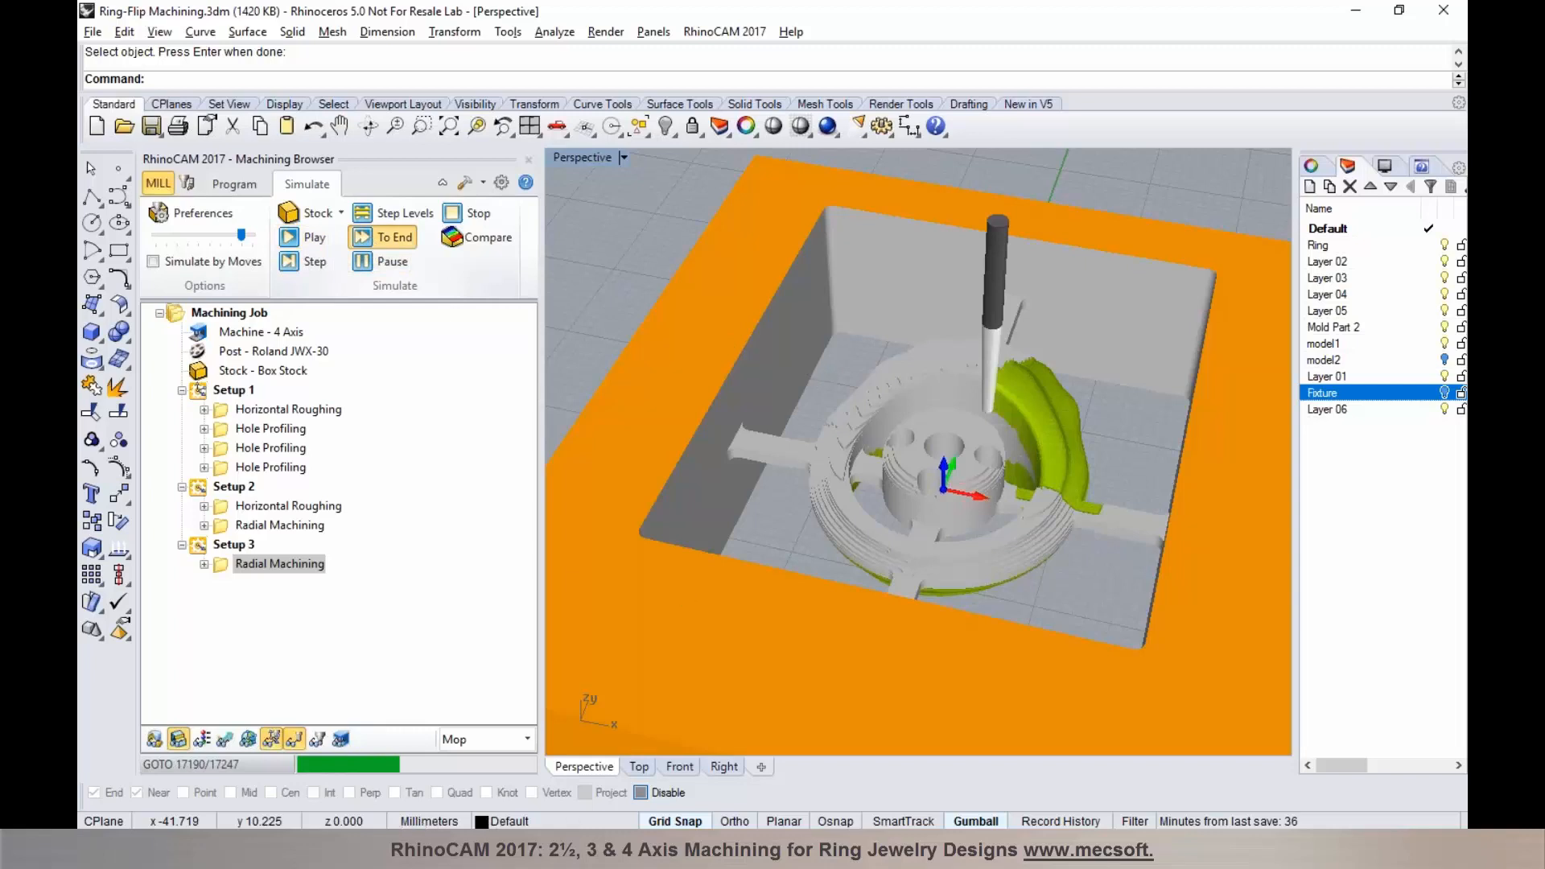
Step: Switch to the Rhinoceros window holding Jewelry Mold-1.3dm and open Ring-Rotary Machining.3dm there
click(322, 804)
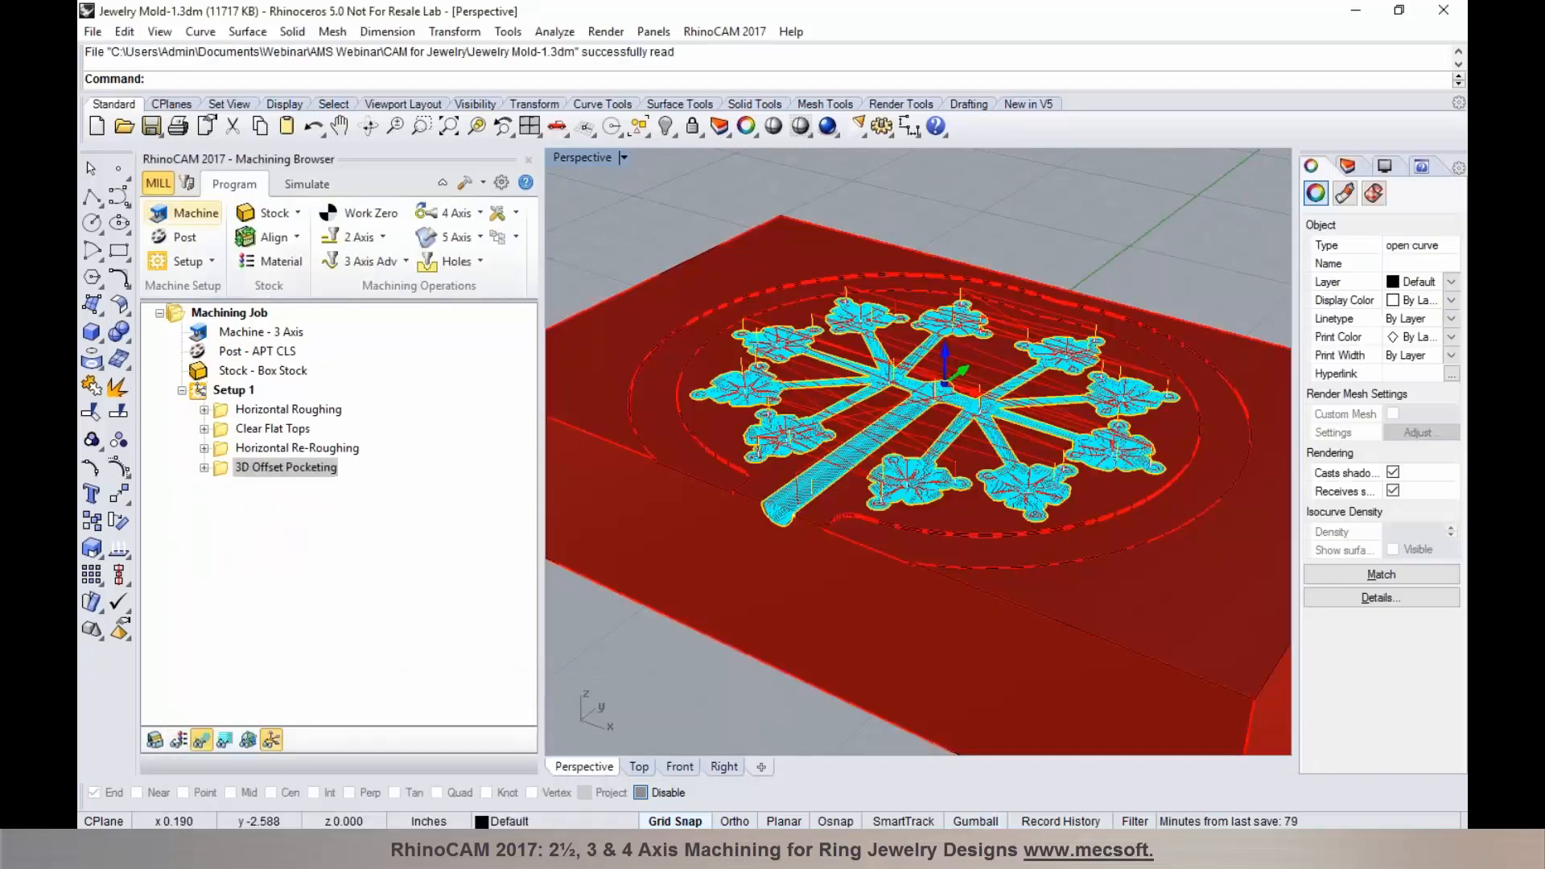
click(124, 126)
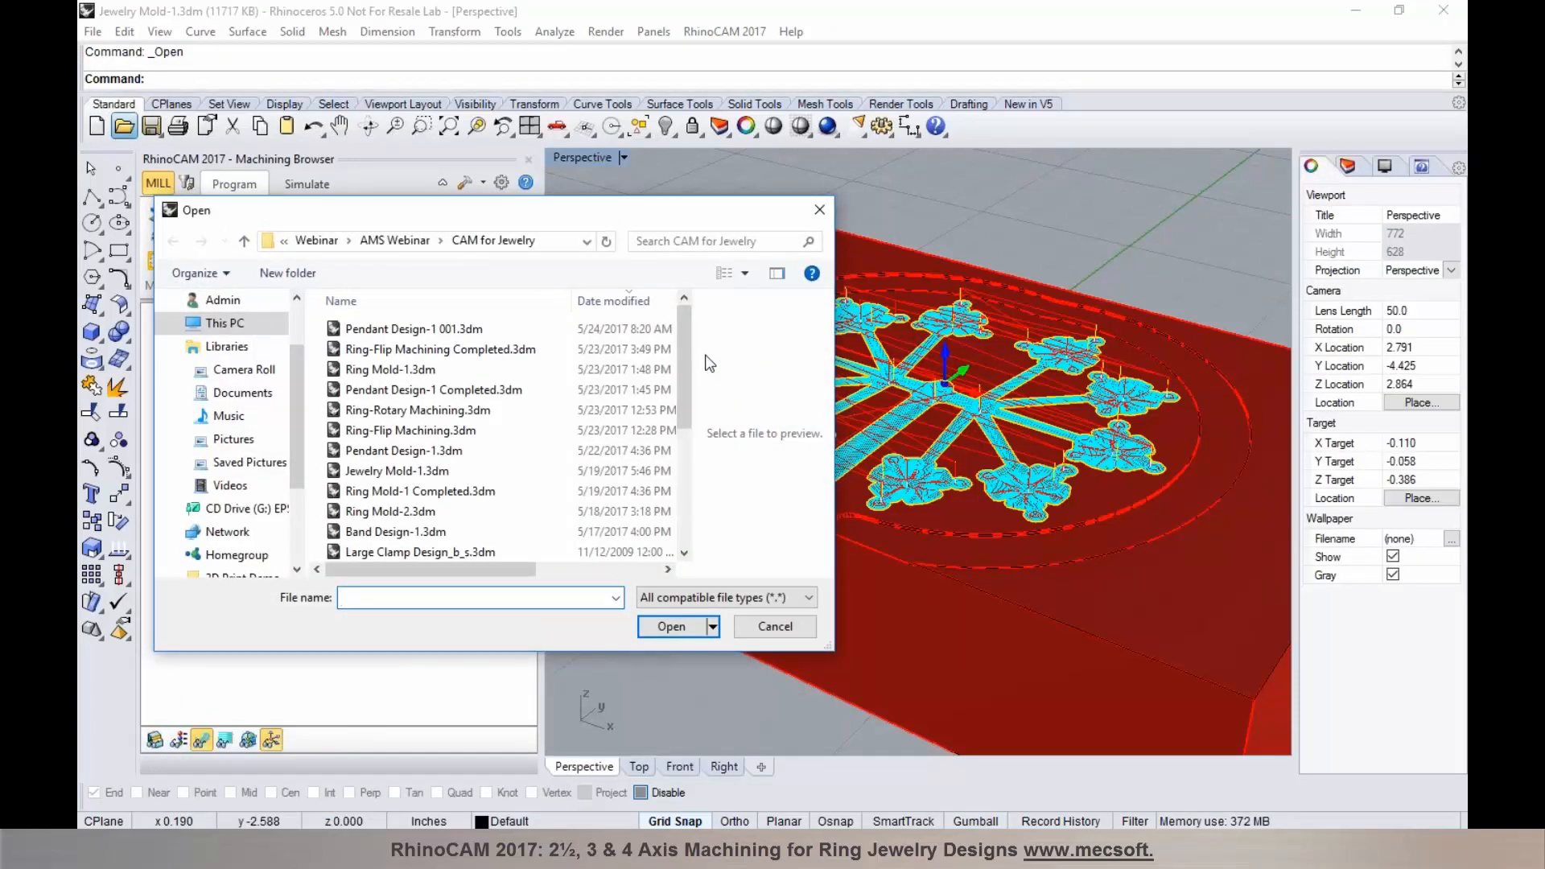
click(483, 409)
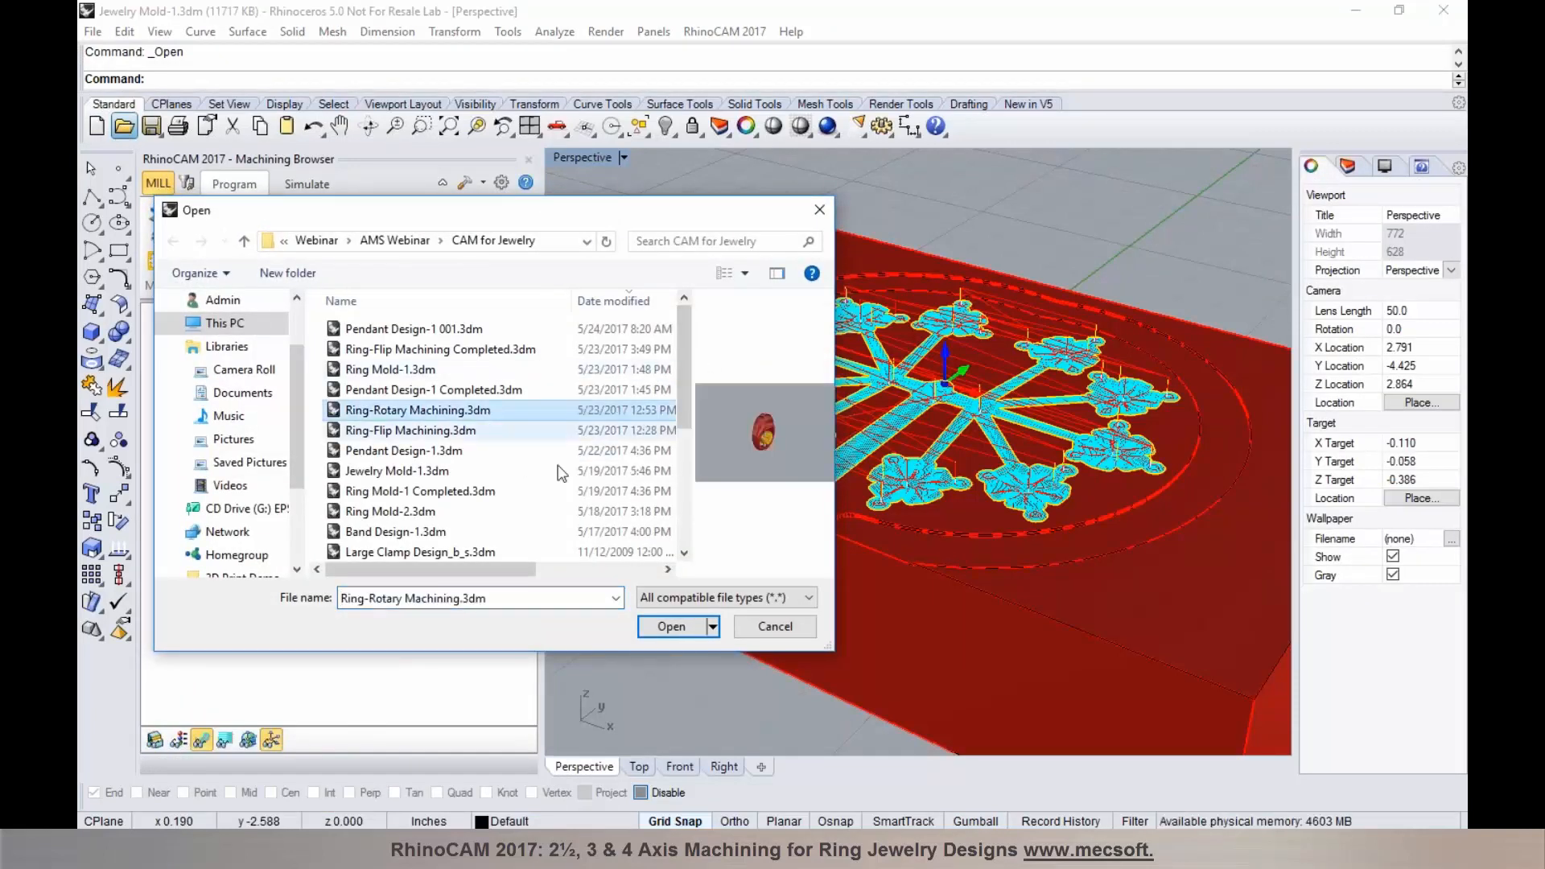
click(685, 625)
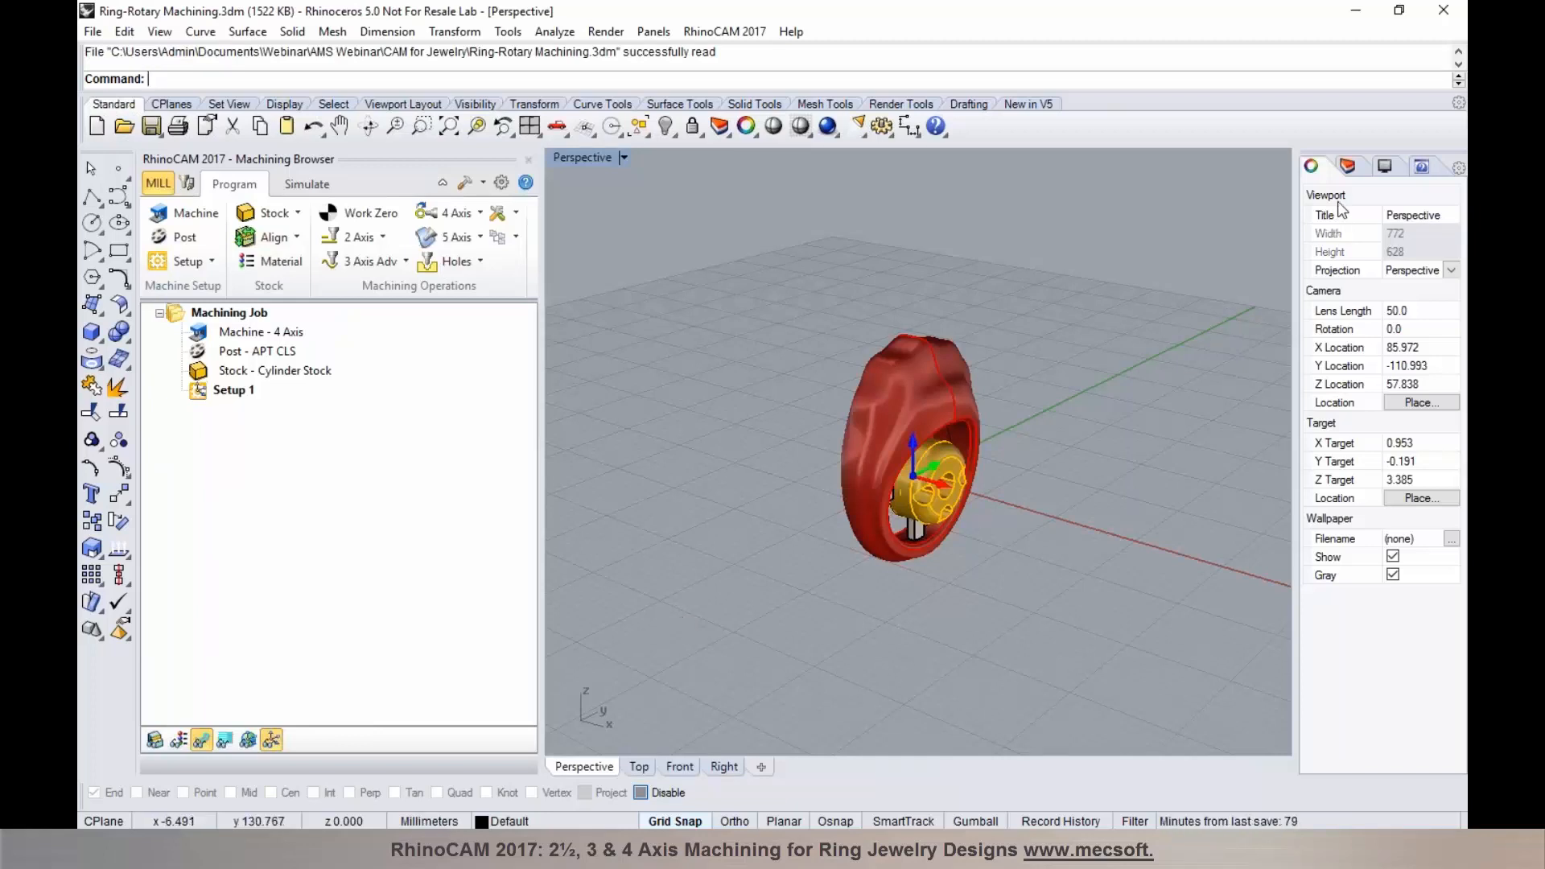
Step: Show the Fixture layer so the rotary holding fixture appears behind the ring
right_drag(900, 460, 780, 464)
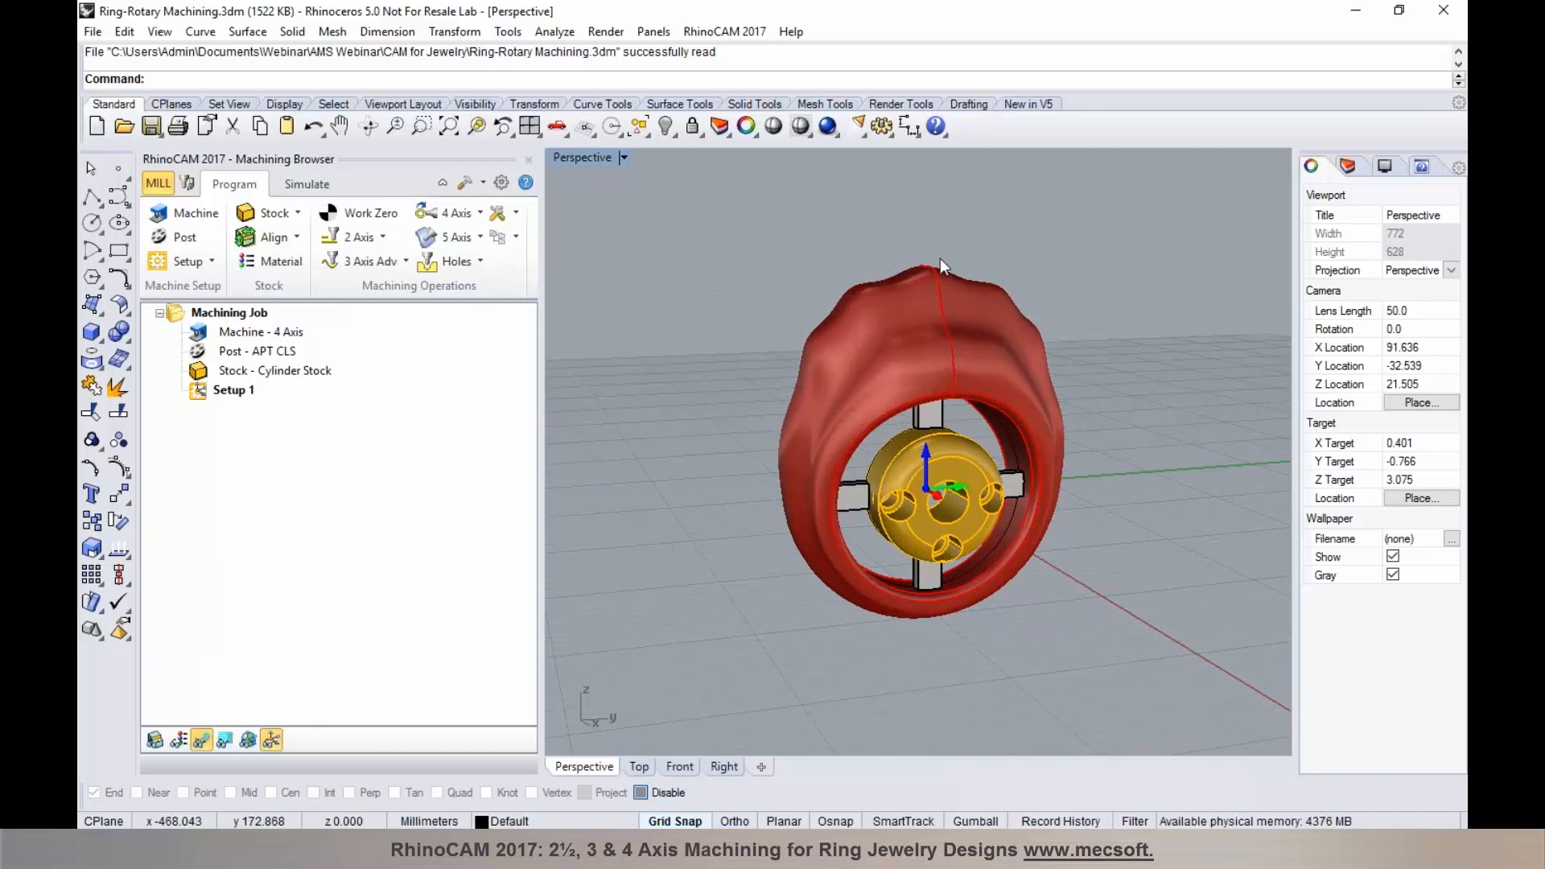
scroll(953, 501, up, 4)
right_drag(952, 501, 908, 445)
right_drag(871, 562, 1234, 394)
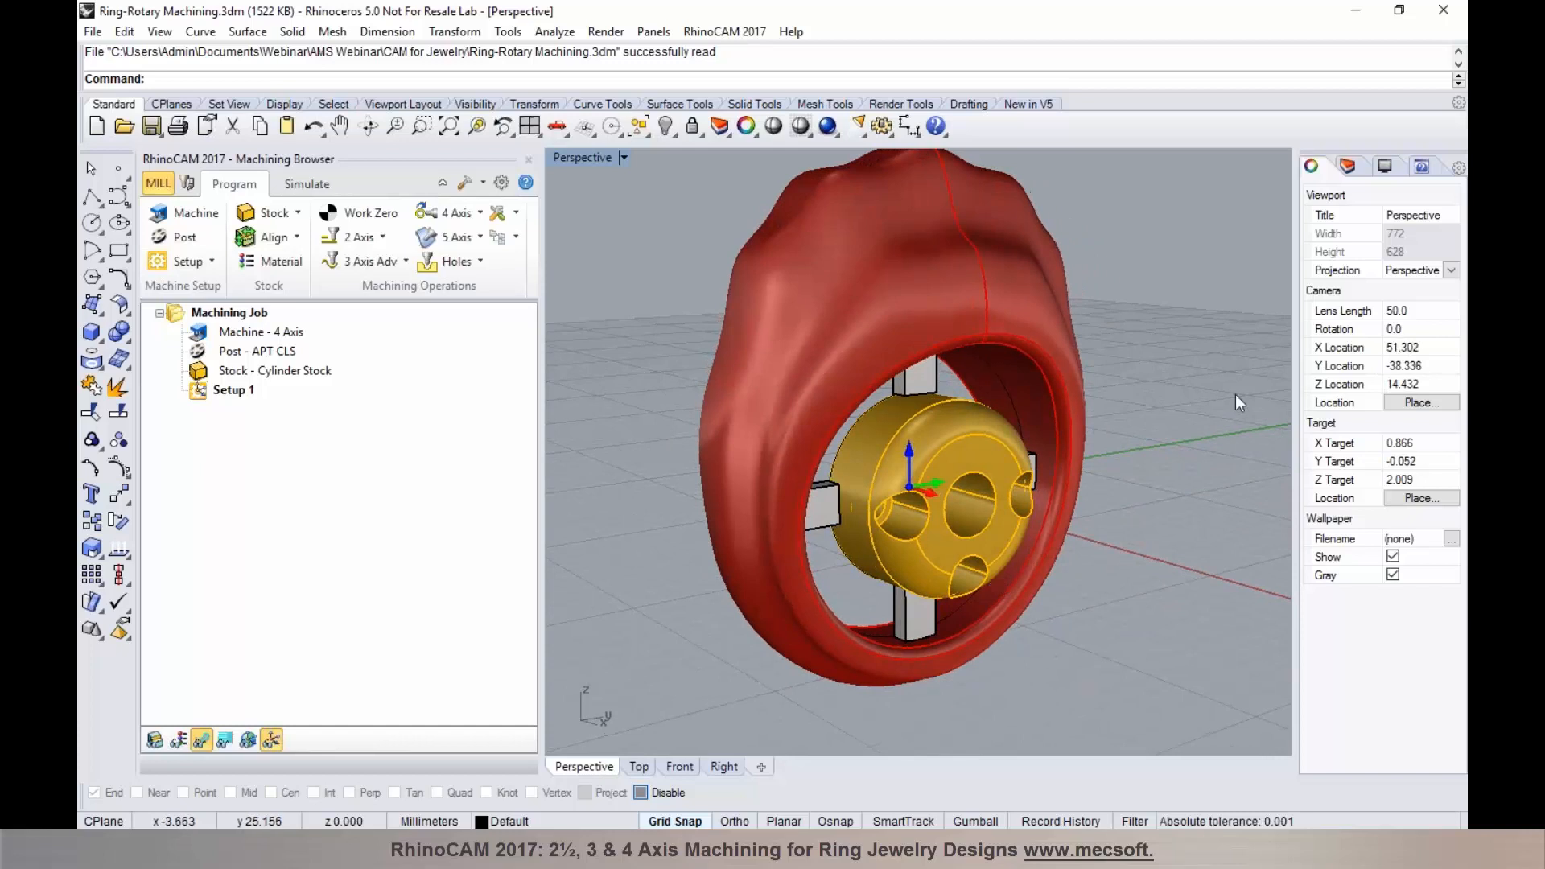
click(1352, 167)
click(1444, 376)
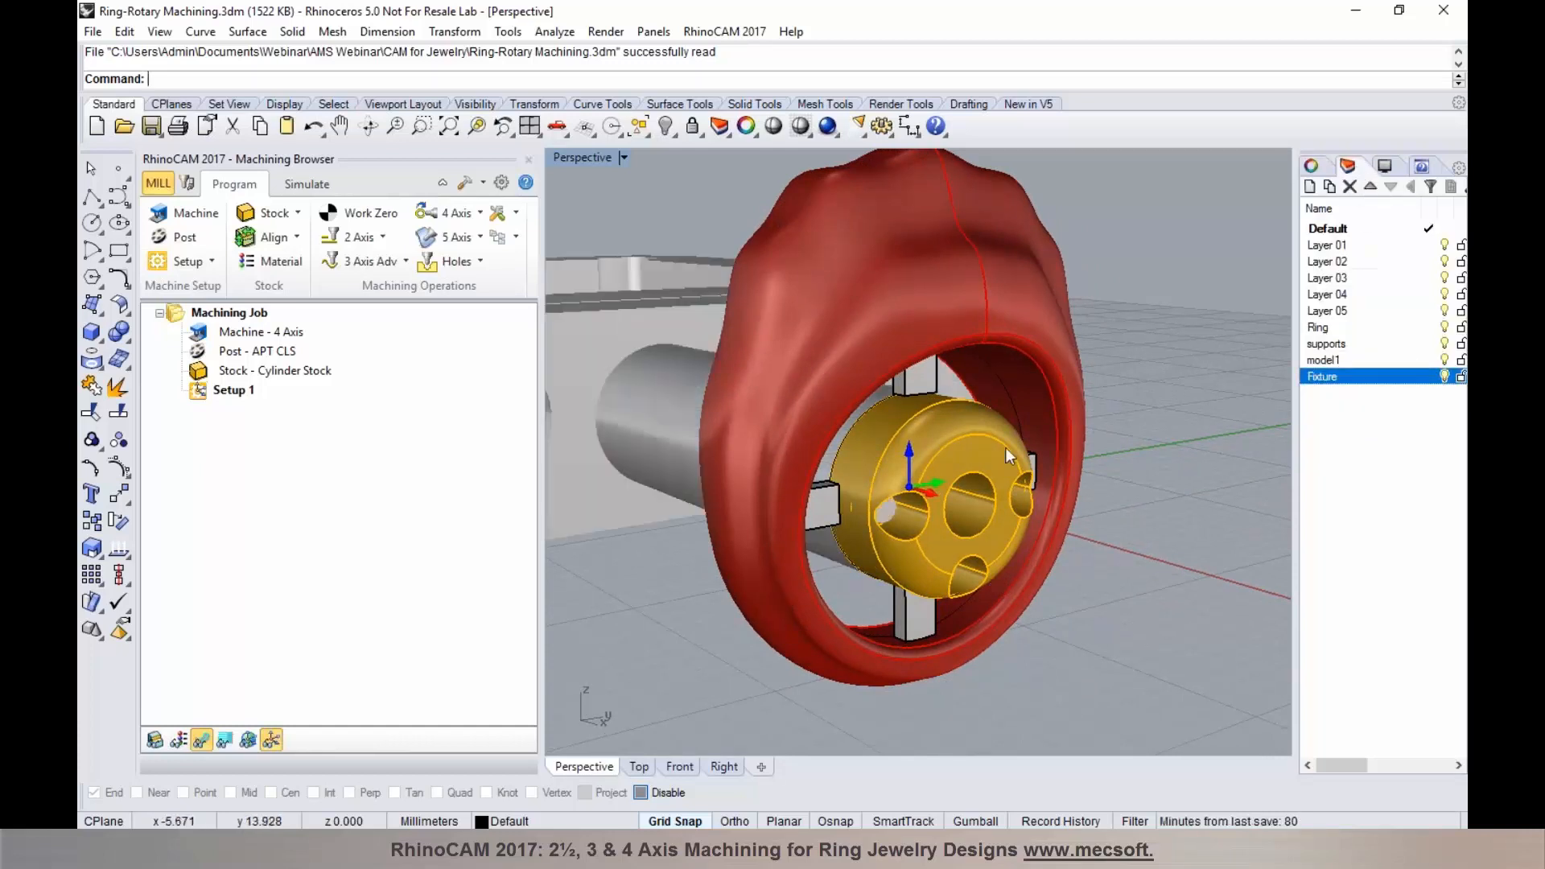
Step: Examine from several angles how the ring and its supports are mounted on the rotary fixture shaft
scroll(950, 507, down, 7)
right_drag(949, 507, 766, 394)
scroll(1005, 506, down, 3)
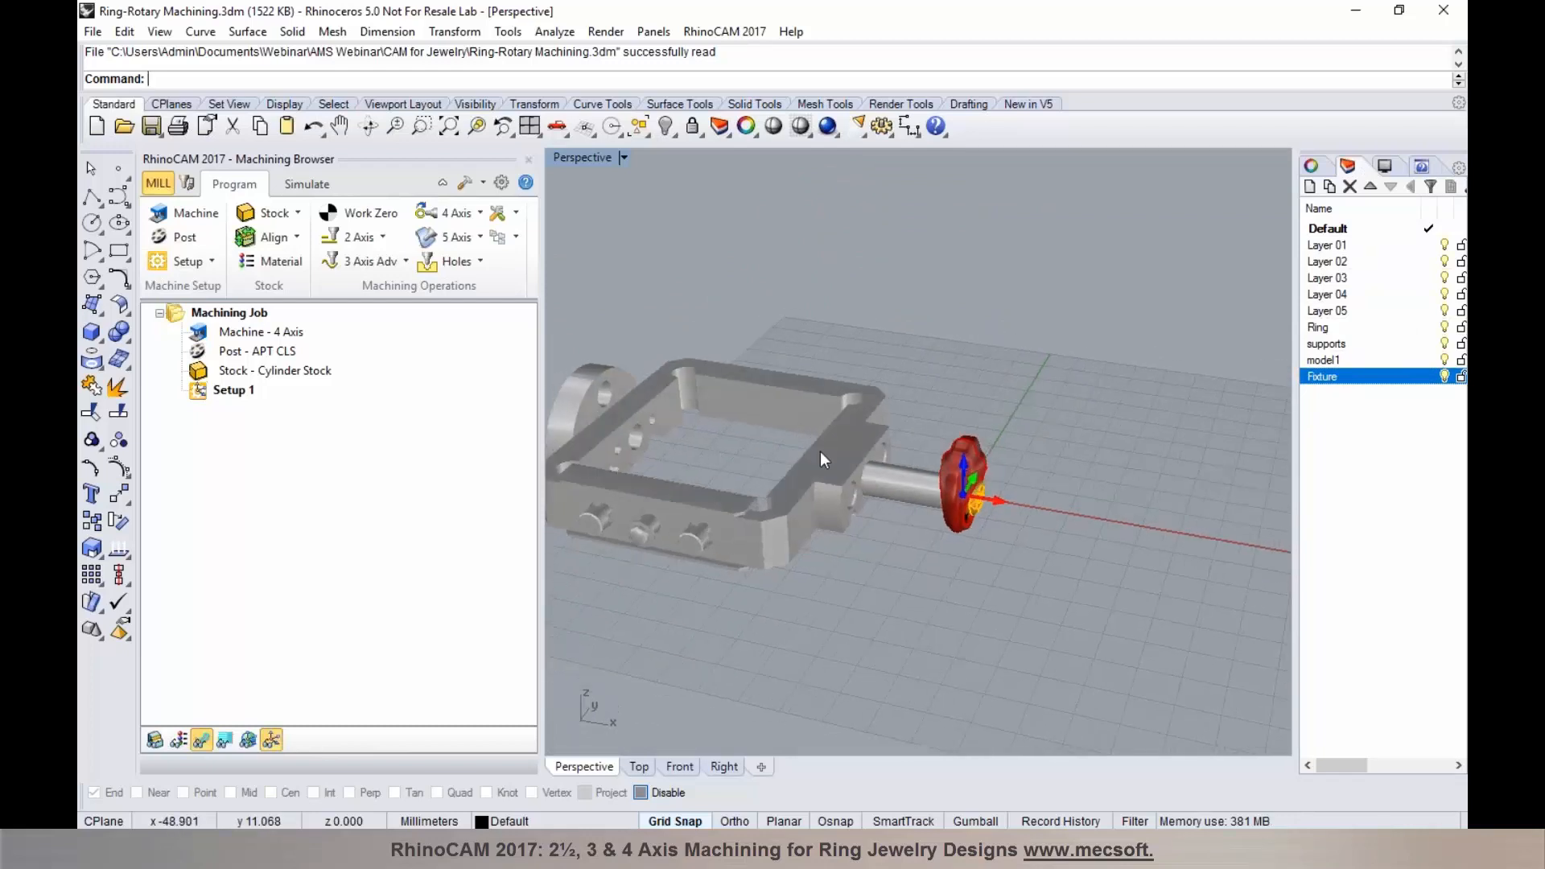
scroll(990, 499, up, 6)
right_drag(1008, 501, 921, 465)
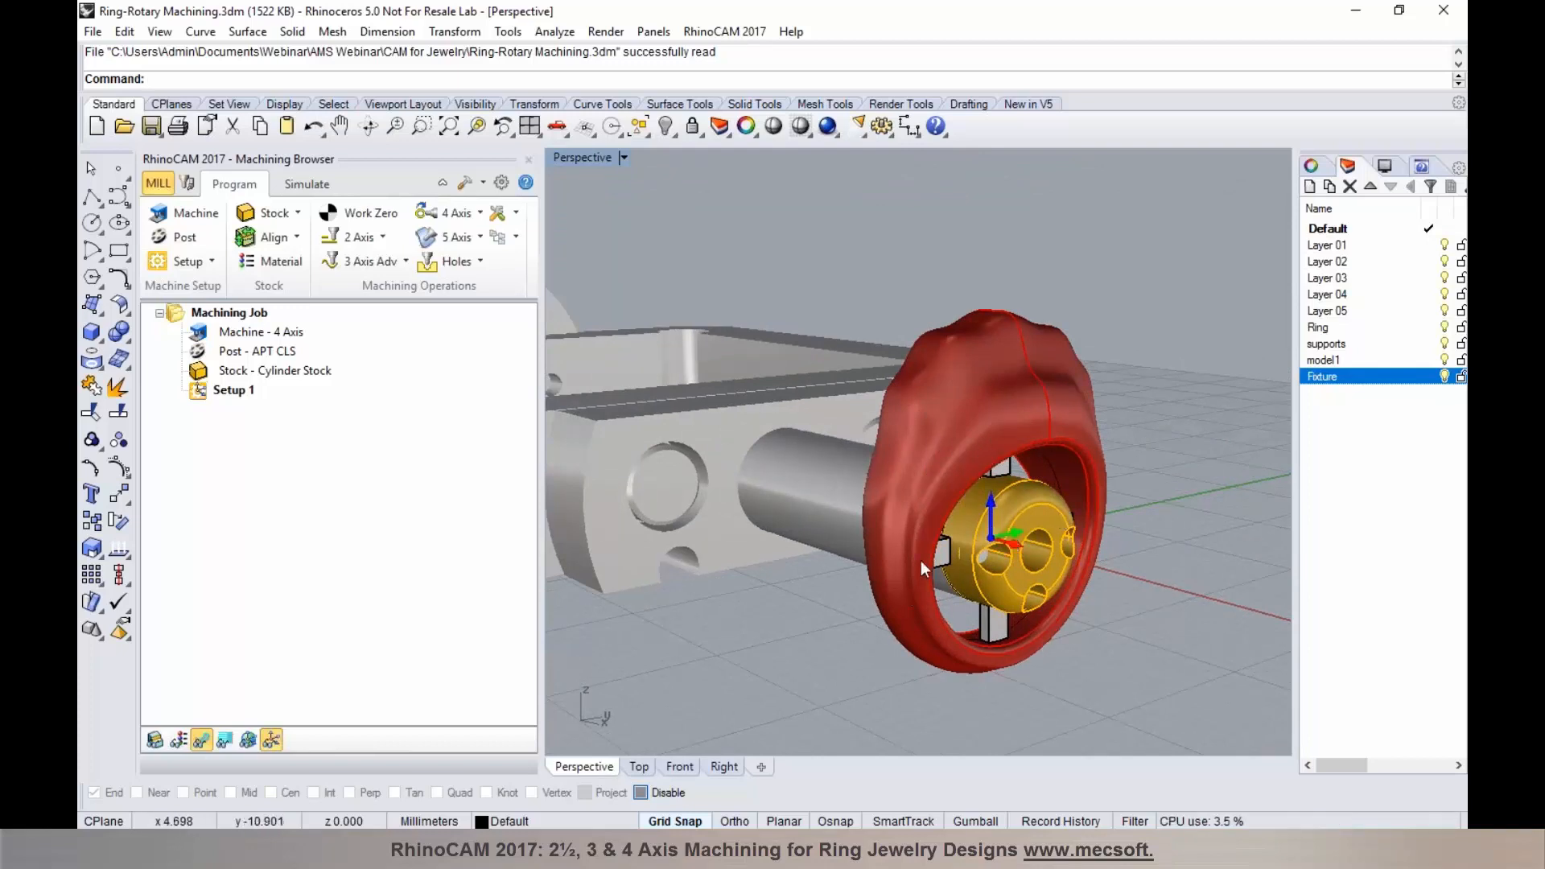
right_drag(966, 555, 1149, 575)
scroll(1056, 558, down, 3)
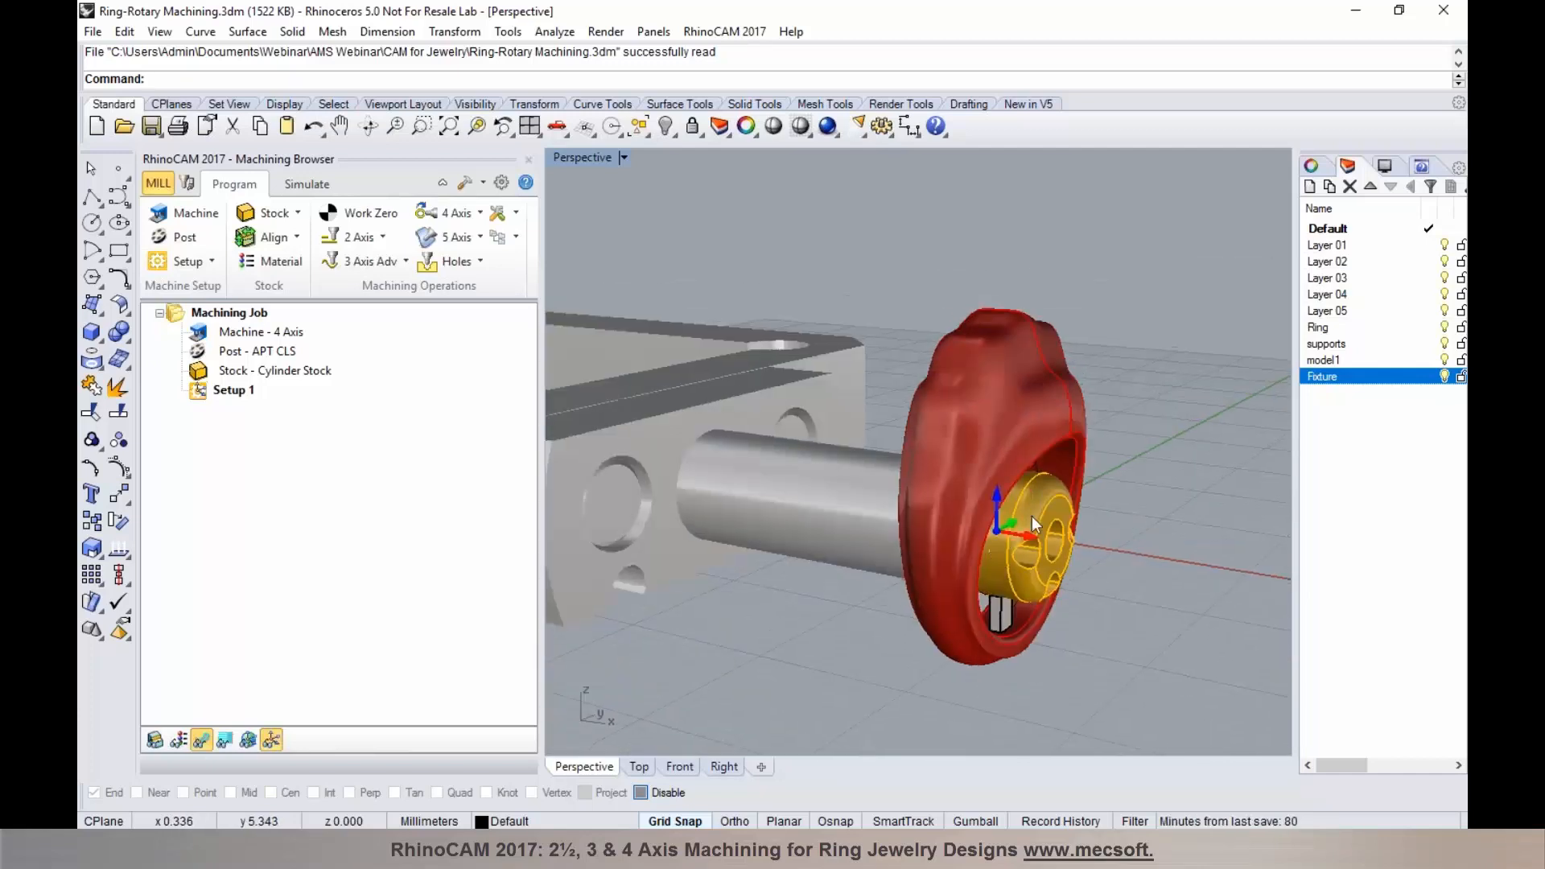
scroll(1032, 515, down, 3)
right_drag(1041, 553, 881, 466)
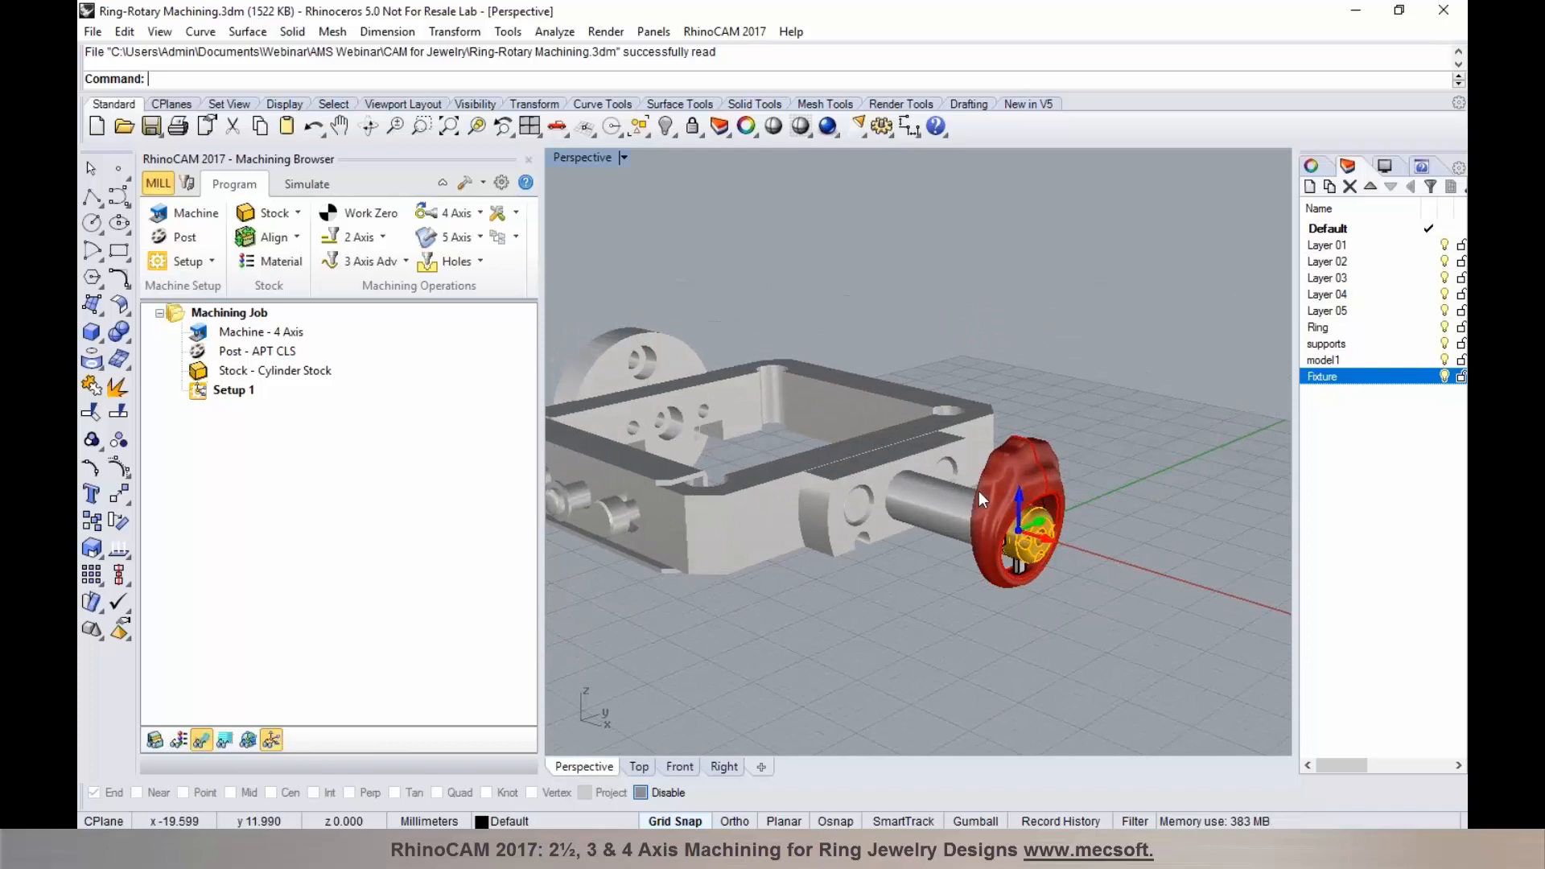
Step: Switch to the Rhinoceros window holding Ring-Flip Machining.3dm and view the simulated ring in its stock
mouse_move(386, 845)
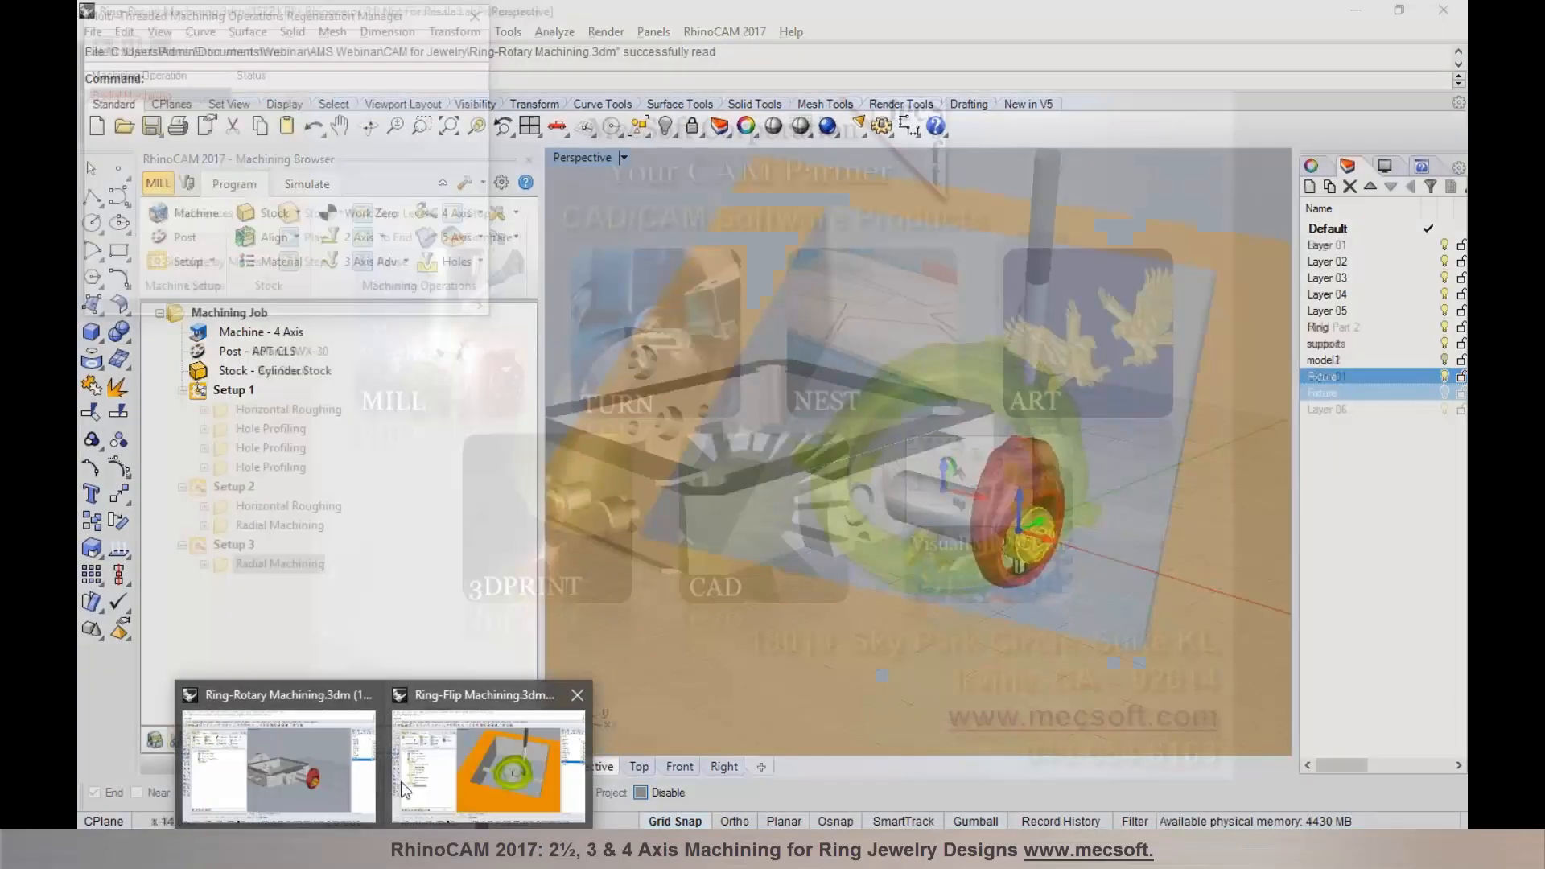
click(401, 781)
right_drag(893, 567, 895, 503)
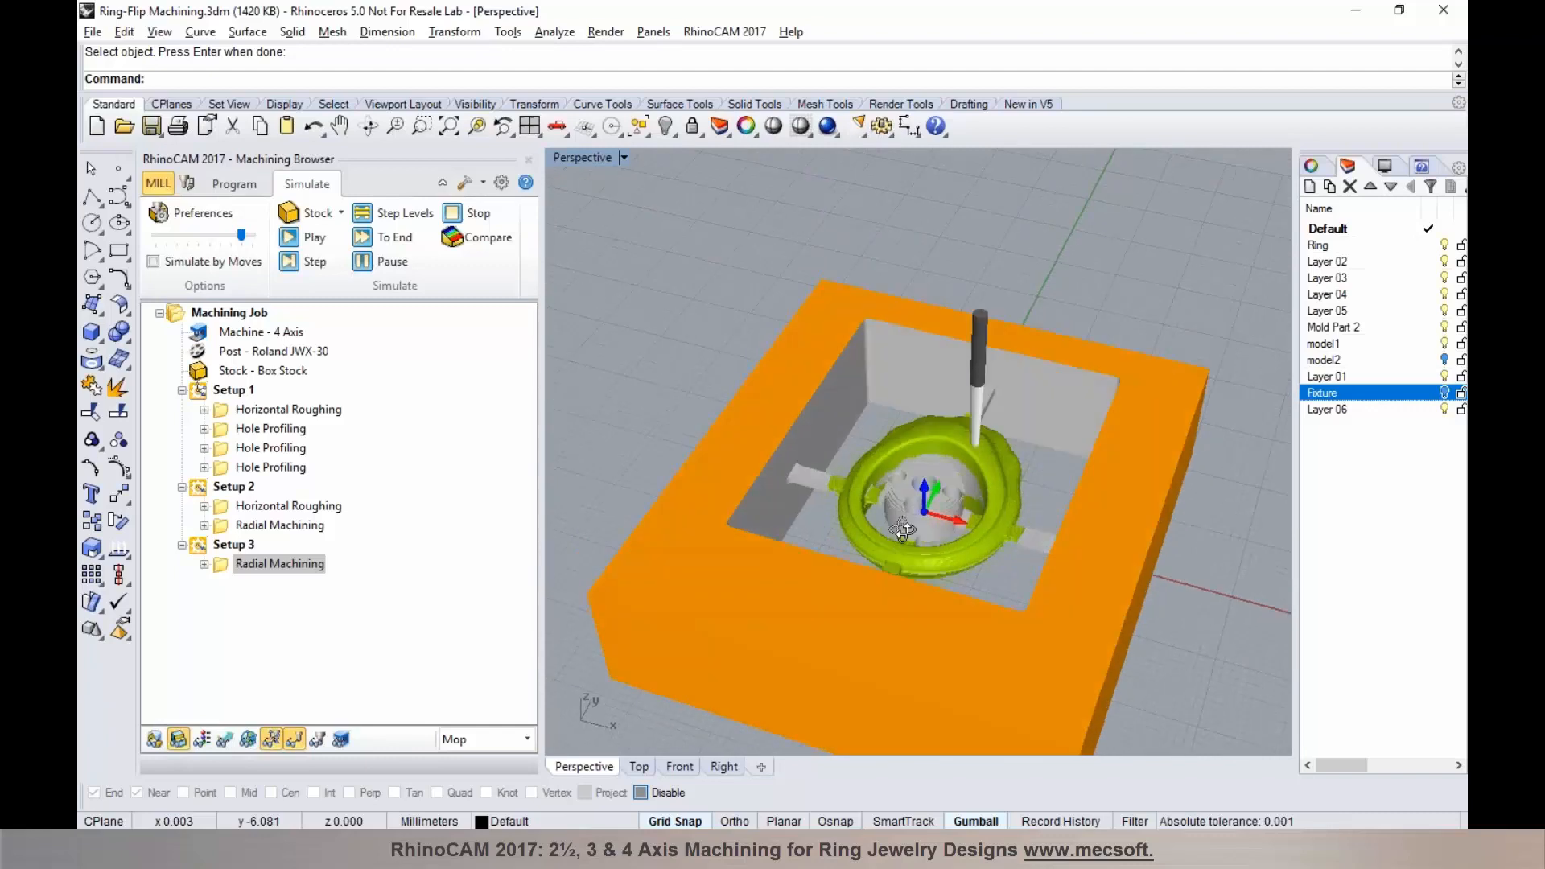
Step: Post the entire Machining Job to Ring-Flip Machining.nc with the Roland JWX-30 post, and close the posted code after viewing it
click(218, 313)
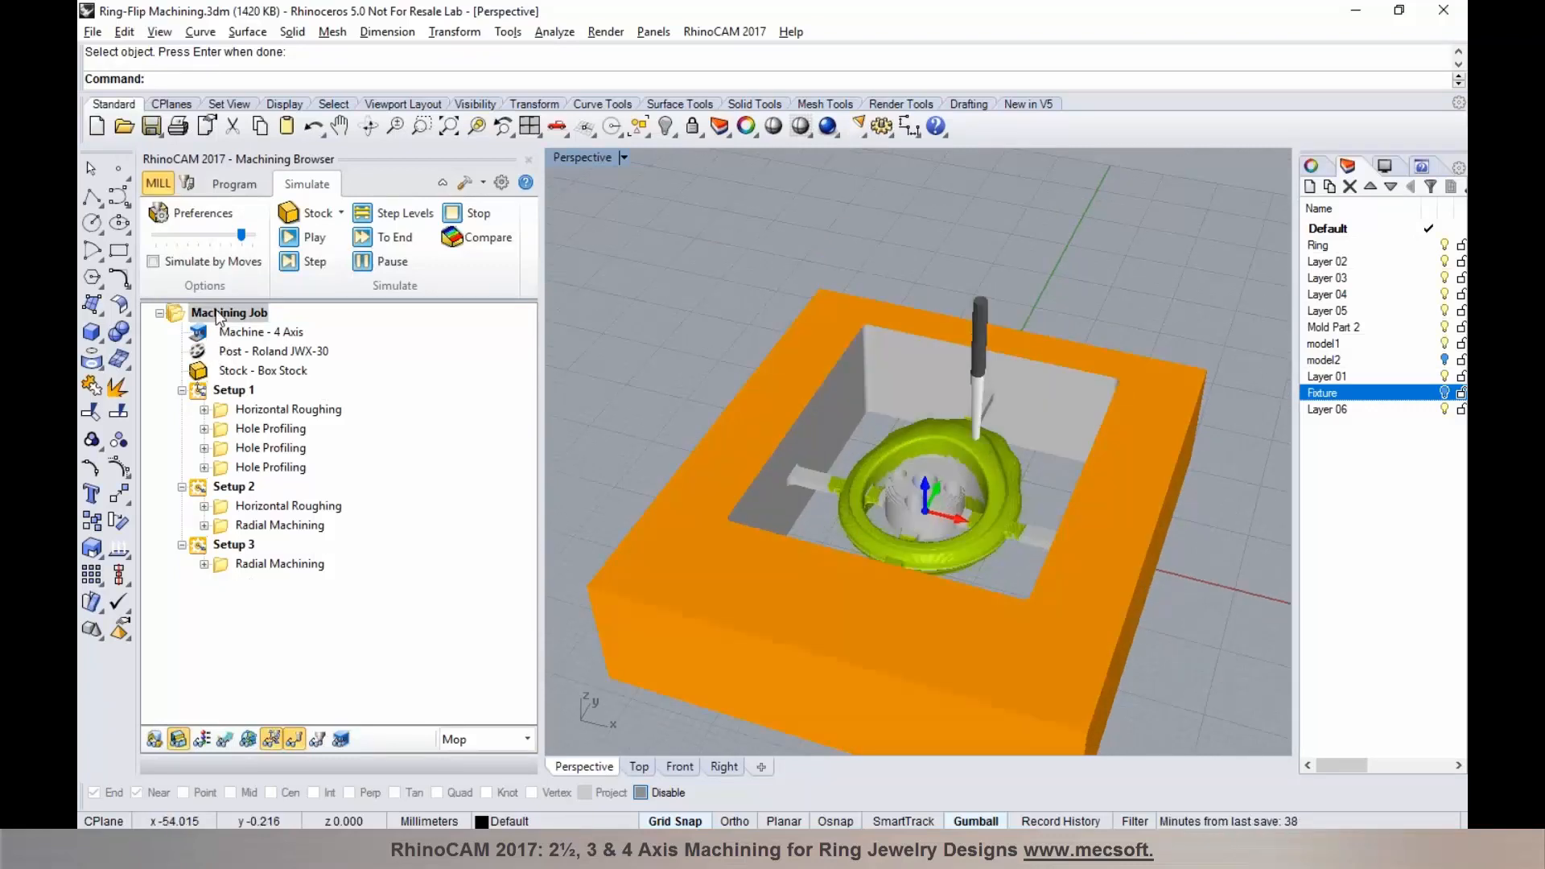
click(235, 184)
right_click(223, 311)
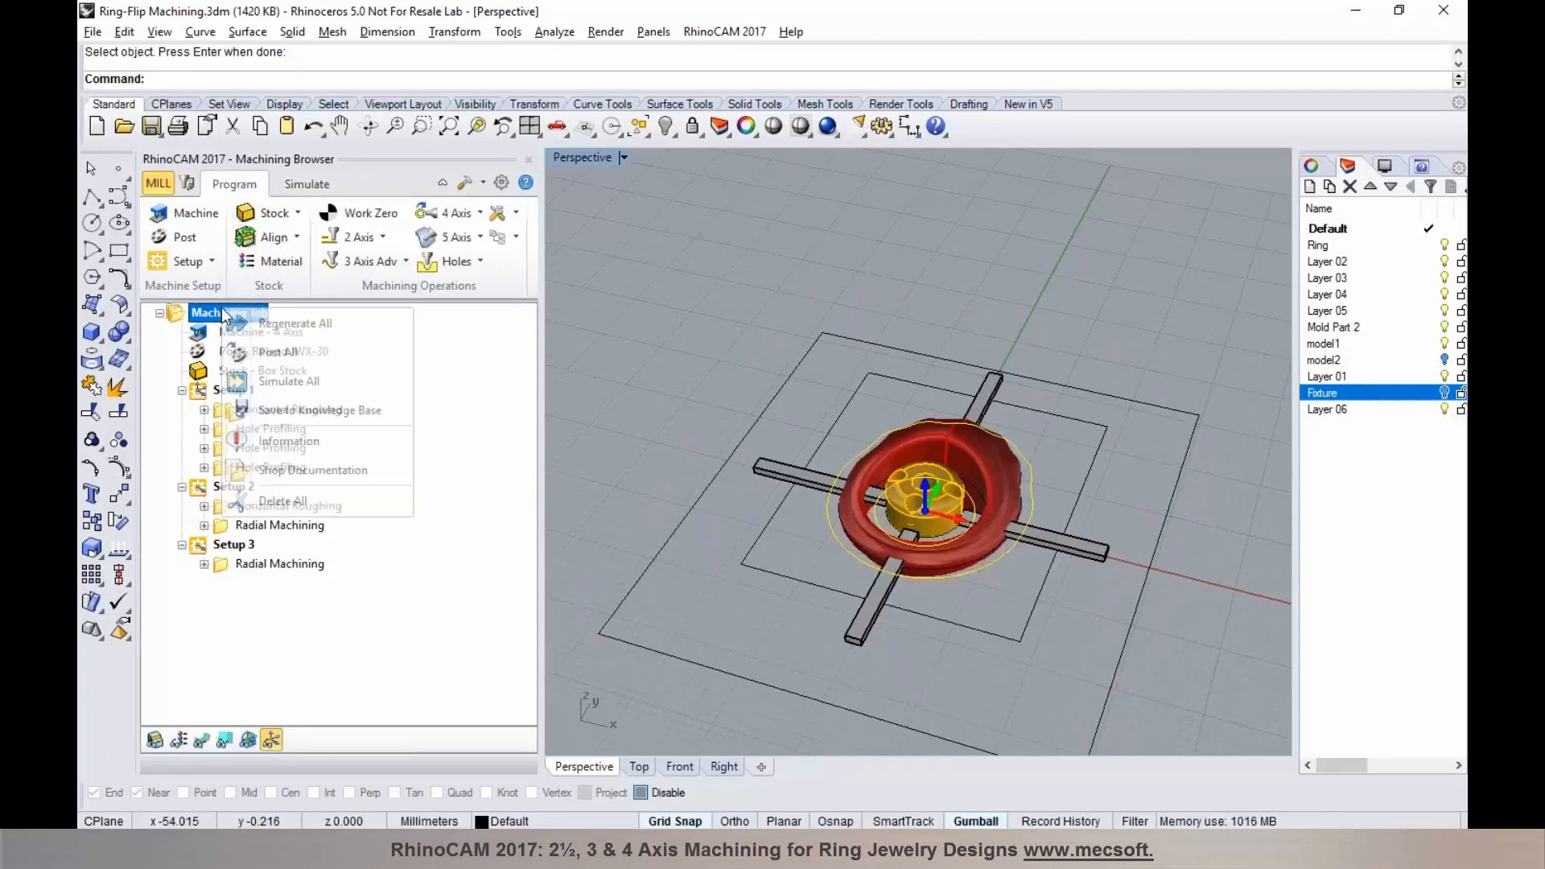
click(249, 352)
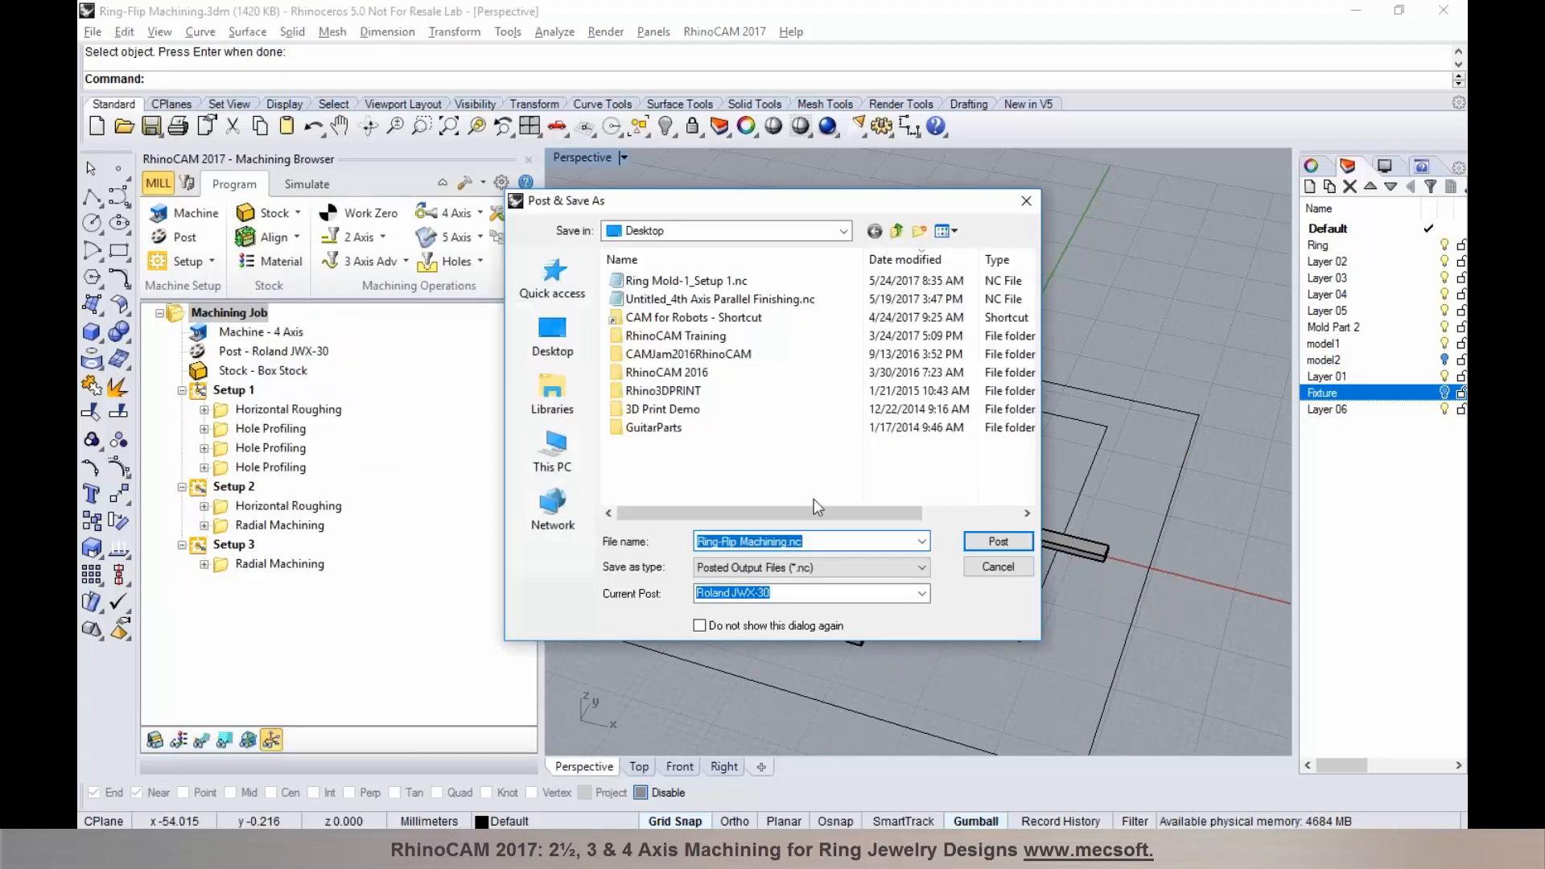
click(987, 540)
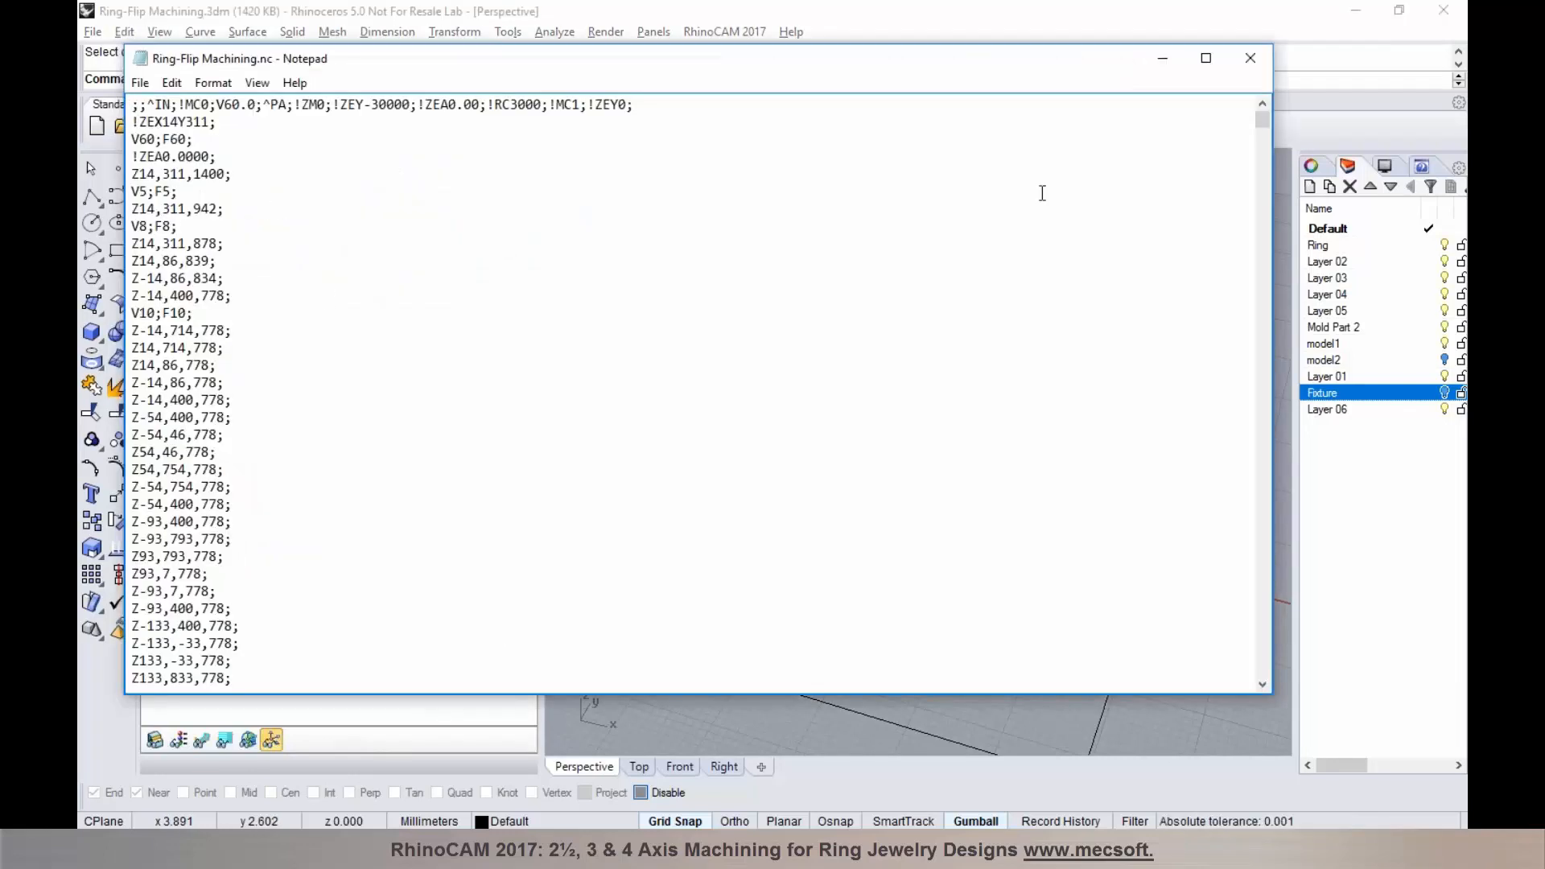
drag(1260, 127, 1250, 127)
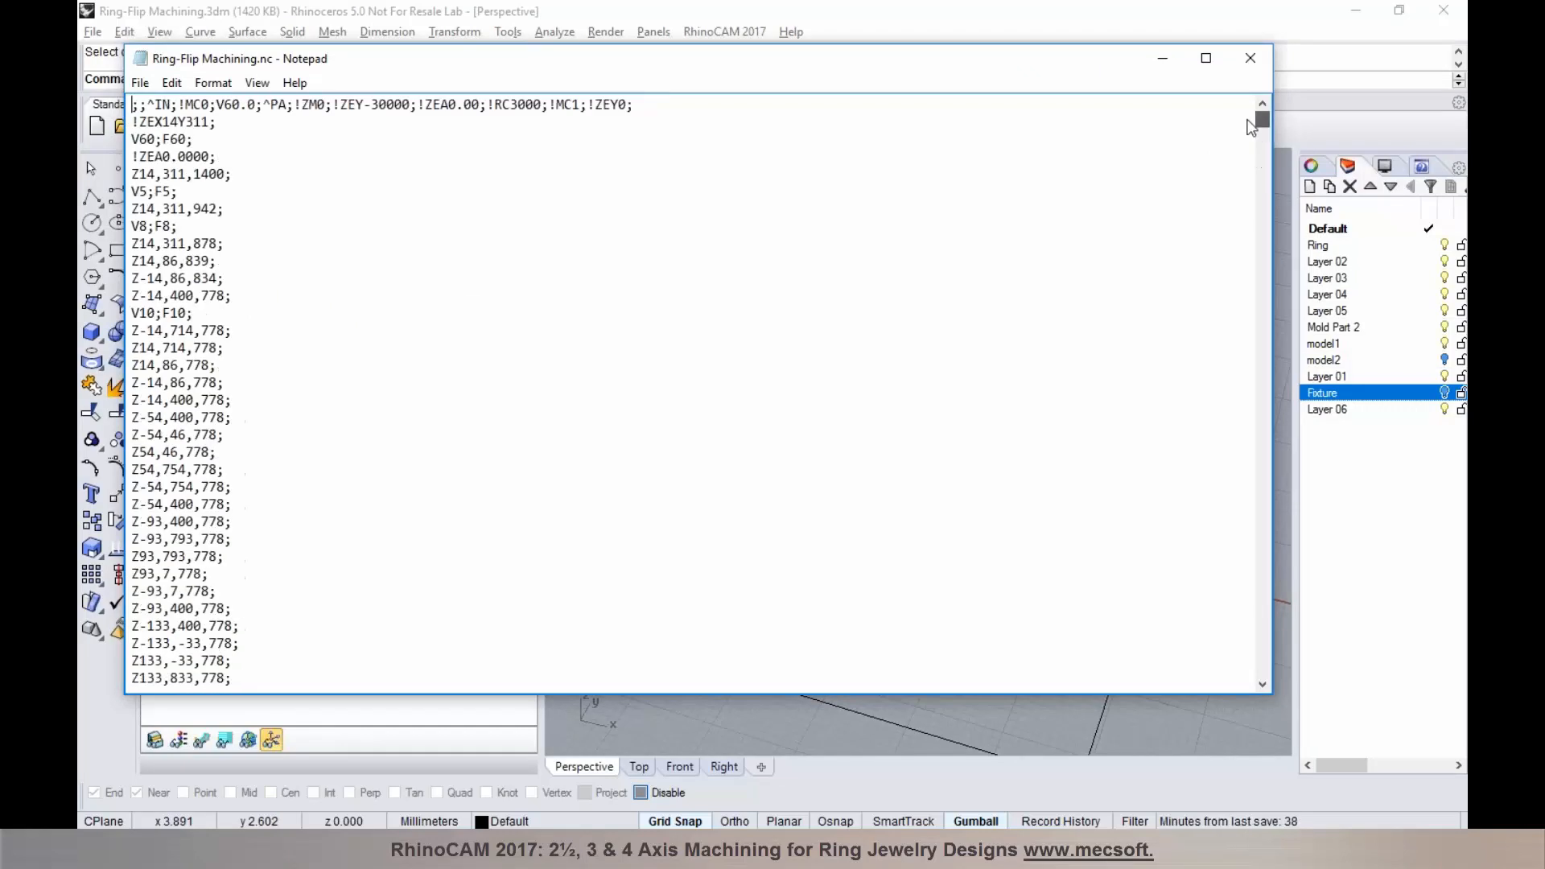
click(1250, 57)
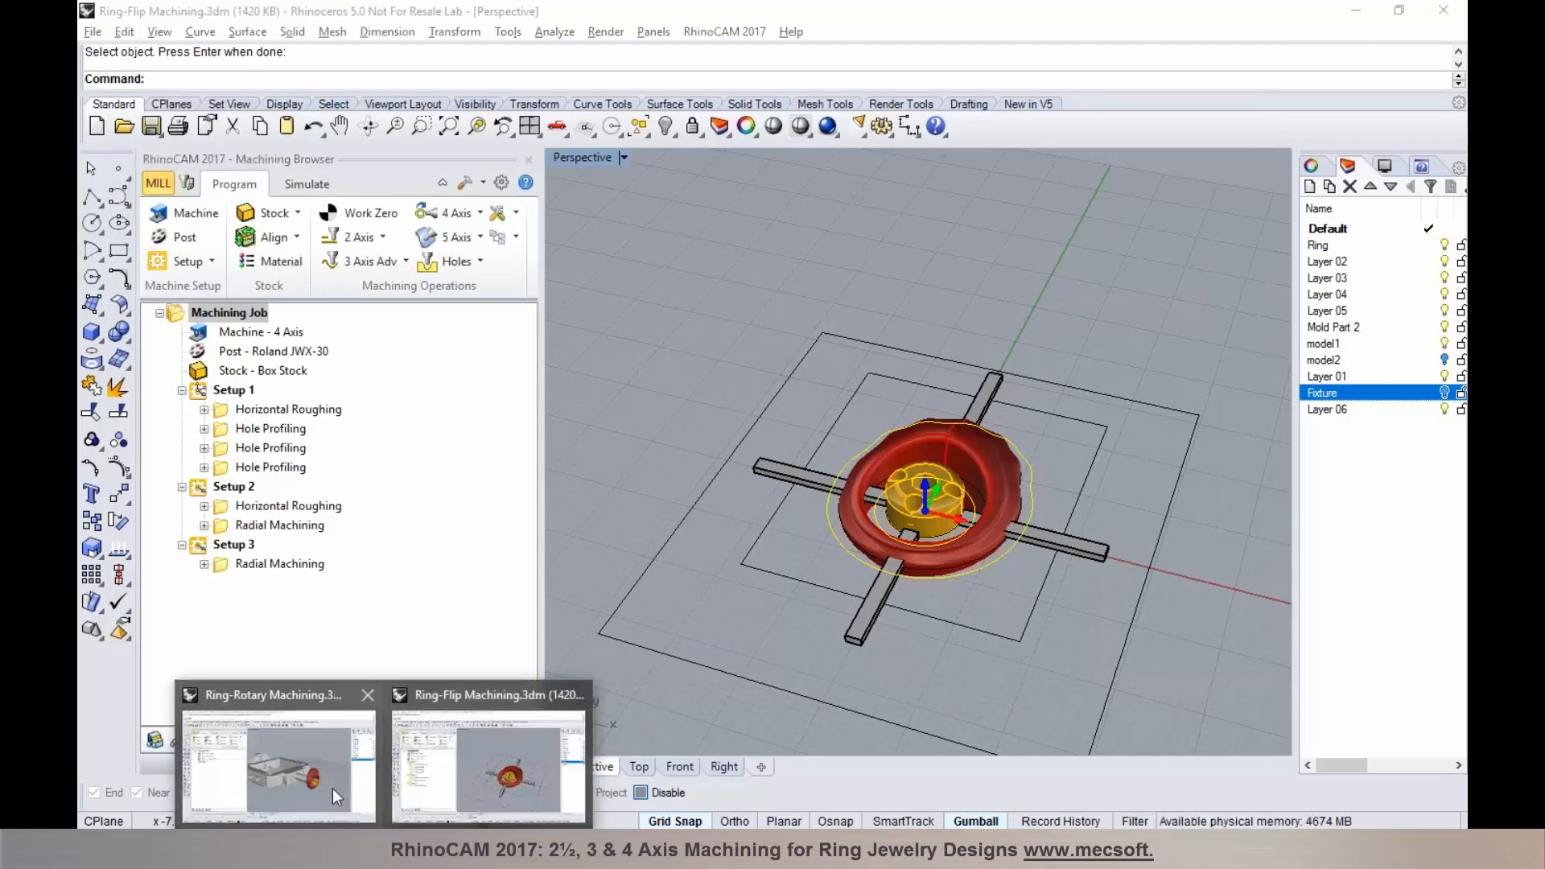
Step: Return to the Ring-Rotary Machining.3dm window and hide the Fixture layer
click(332, 789)
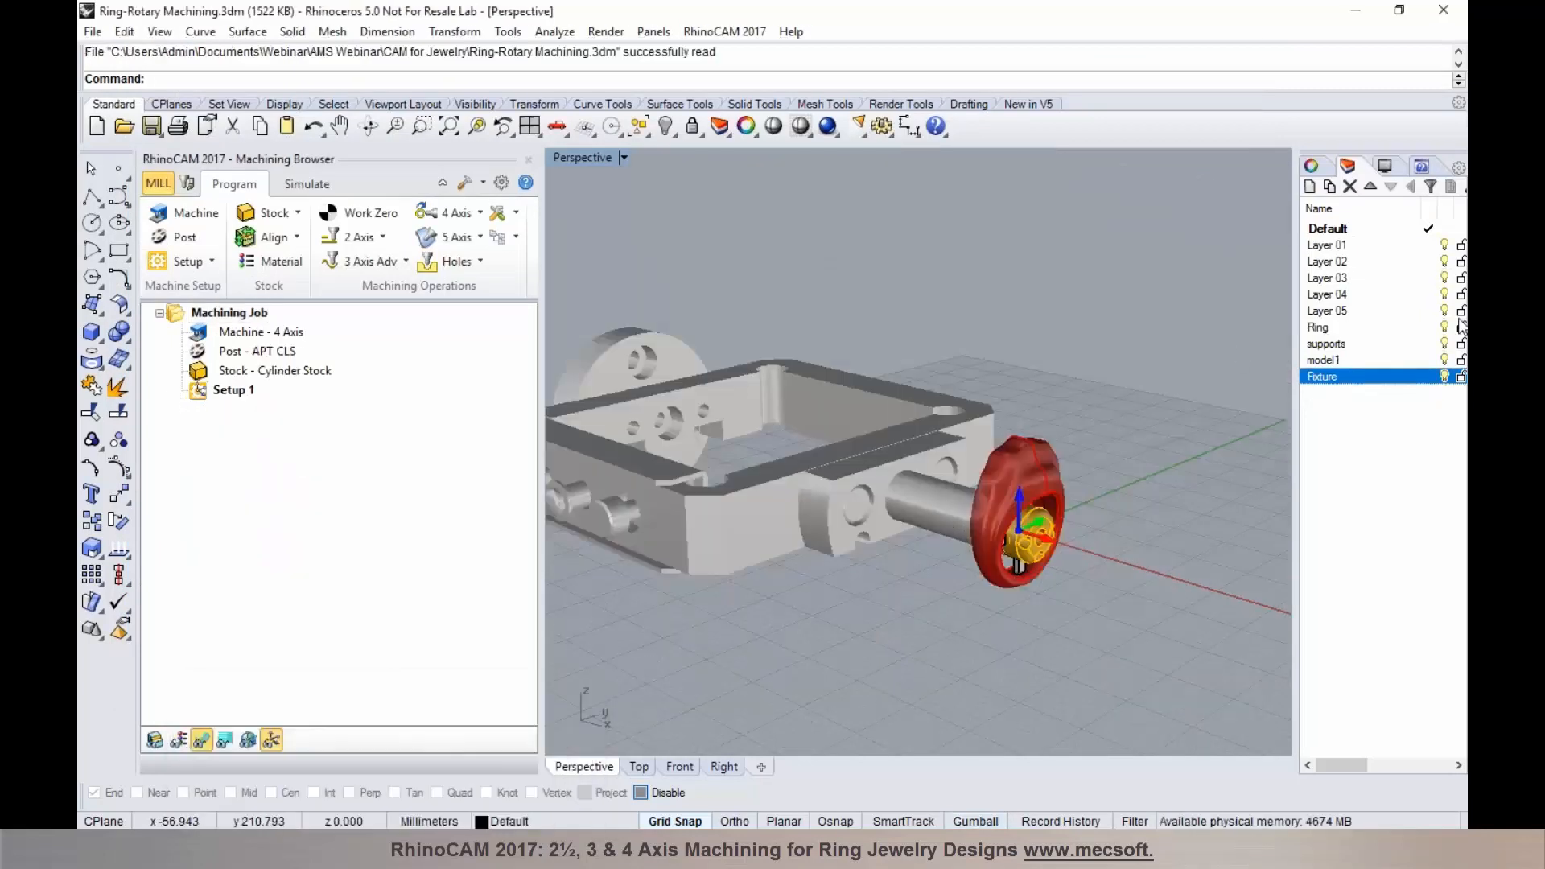
click(1445, 377)
scroll(1106, 530, up, 4)
right_drag(793, 529, 885, 491)
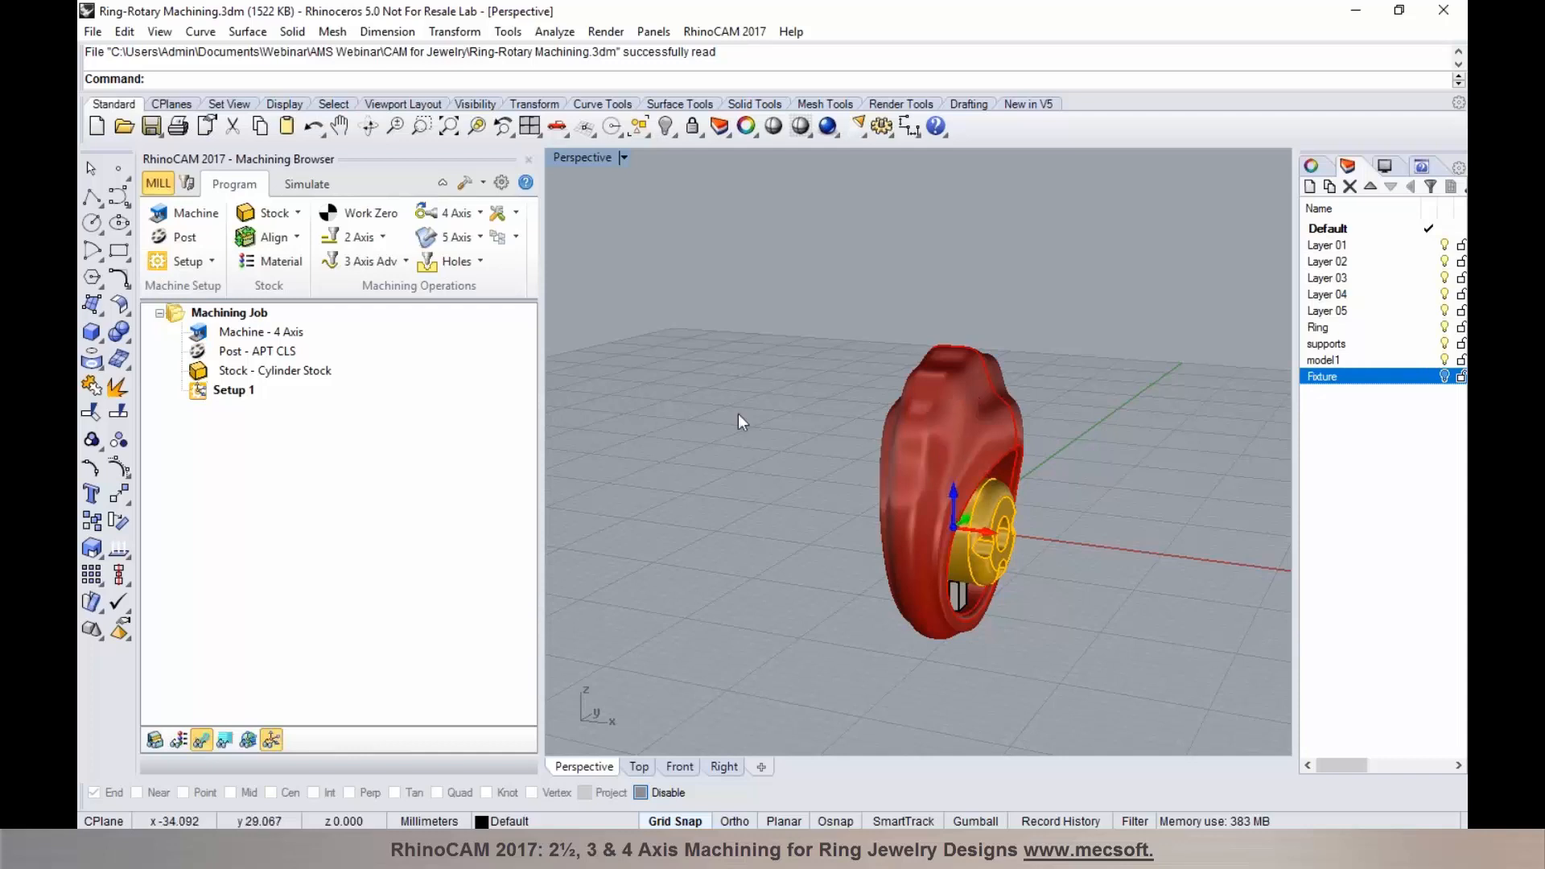
Step: Accept the 4 Axis Table machine definition and set the post-processor to Roland JWX-30, choosing its posted file extension
click(183, 214)
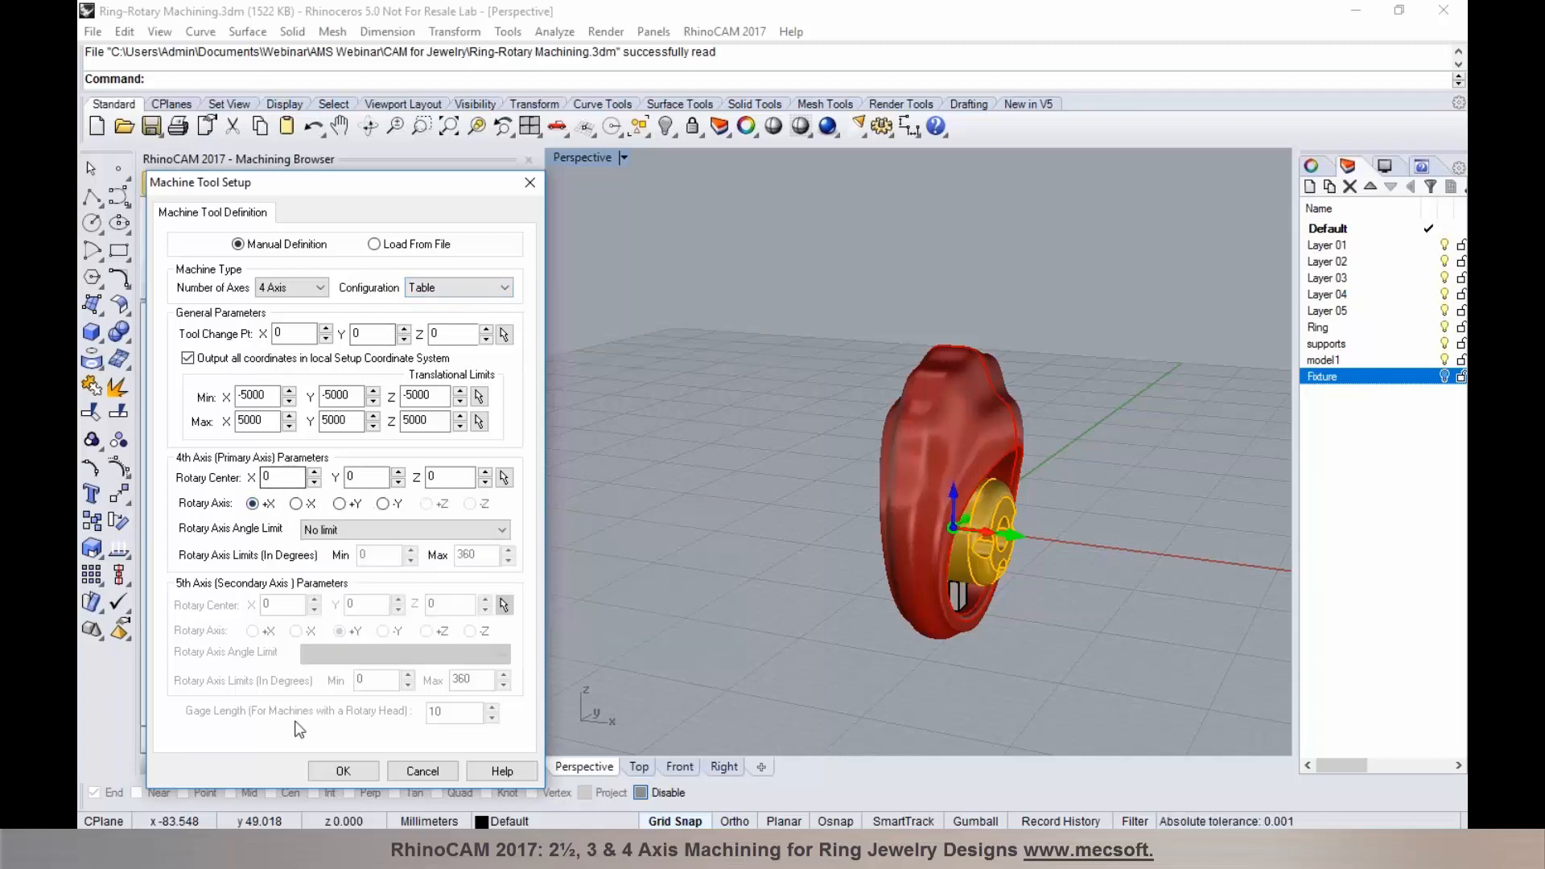
click(343, 772)
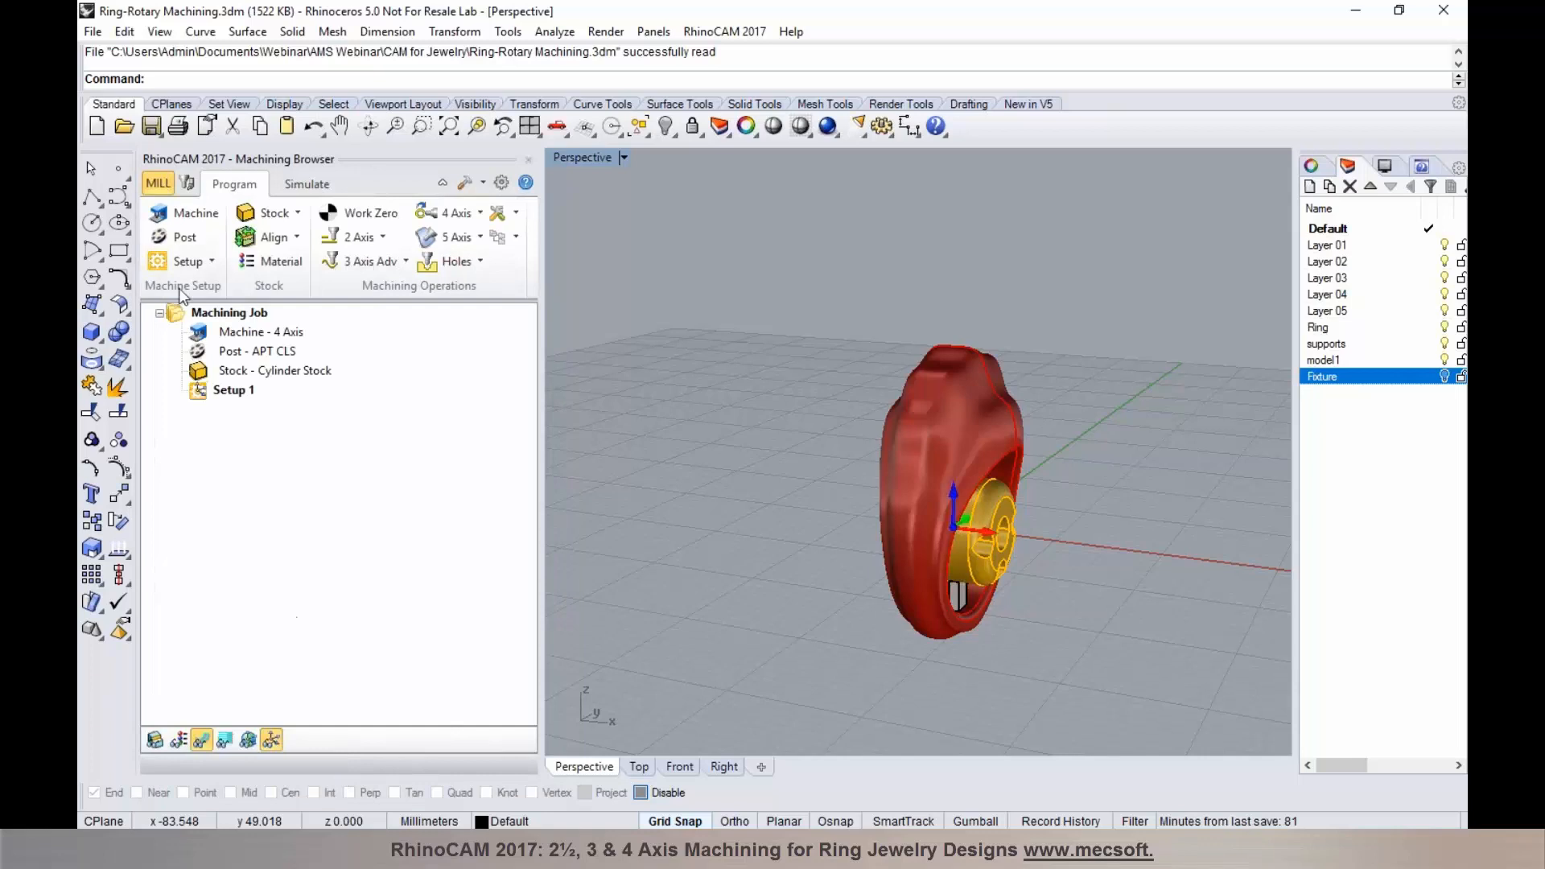
click(177, 235)
click(241, 339)
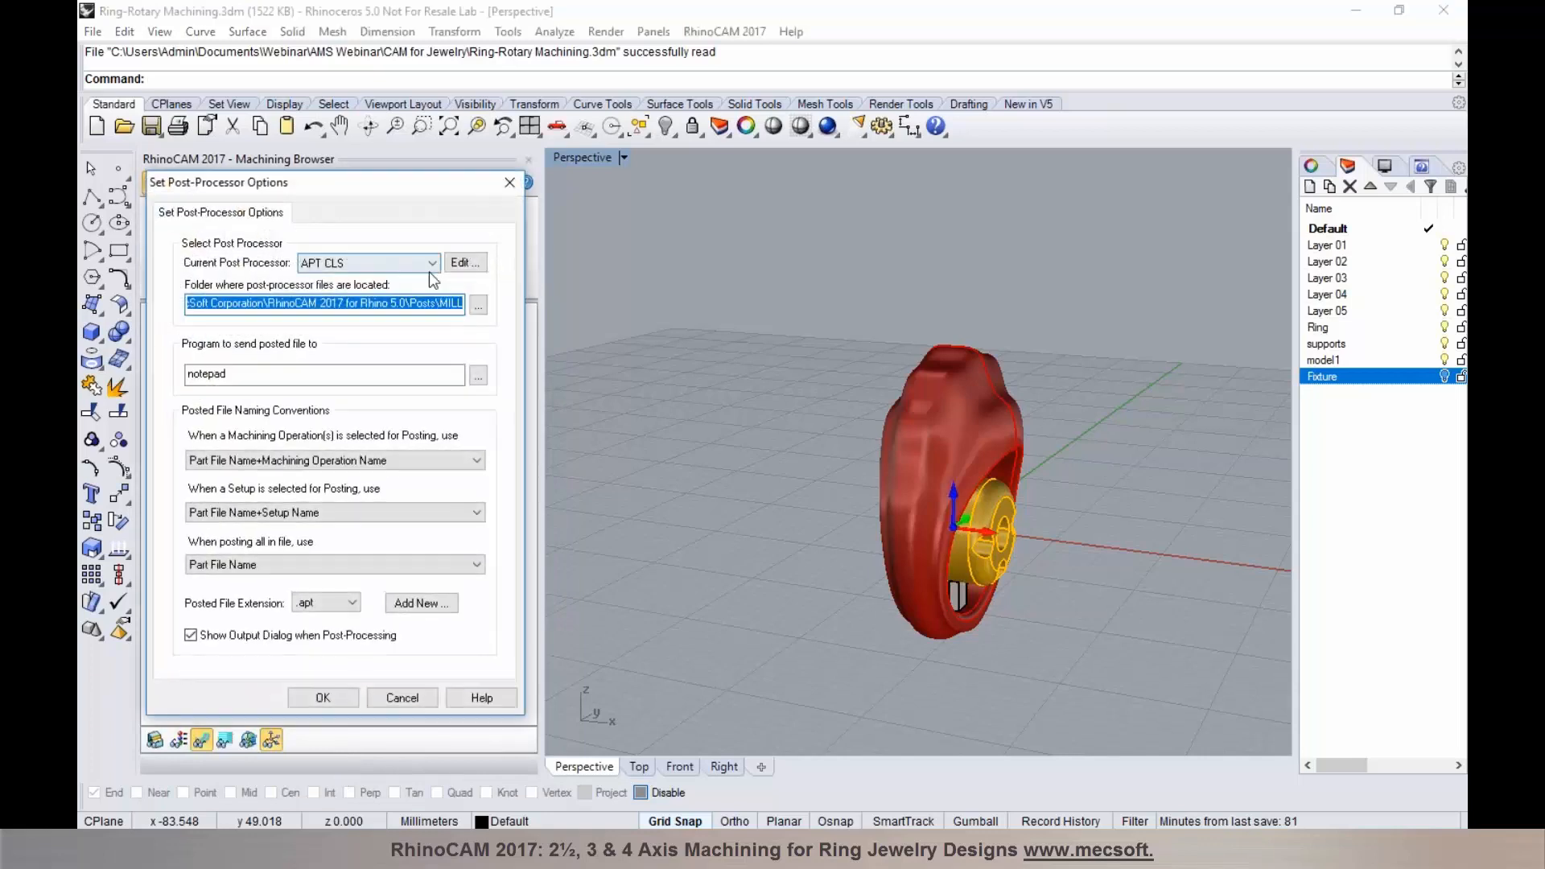
click(429, 268)
drag(437, 312, 433, 562)
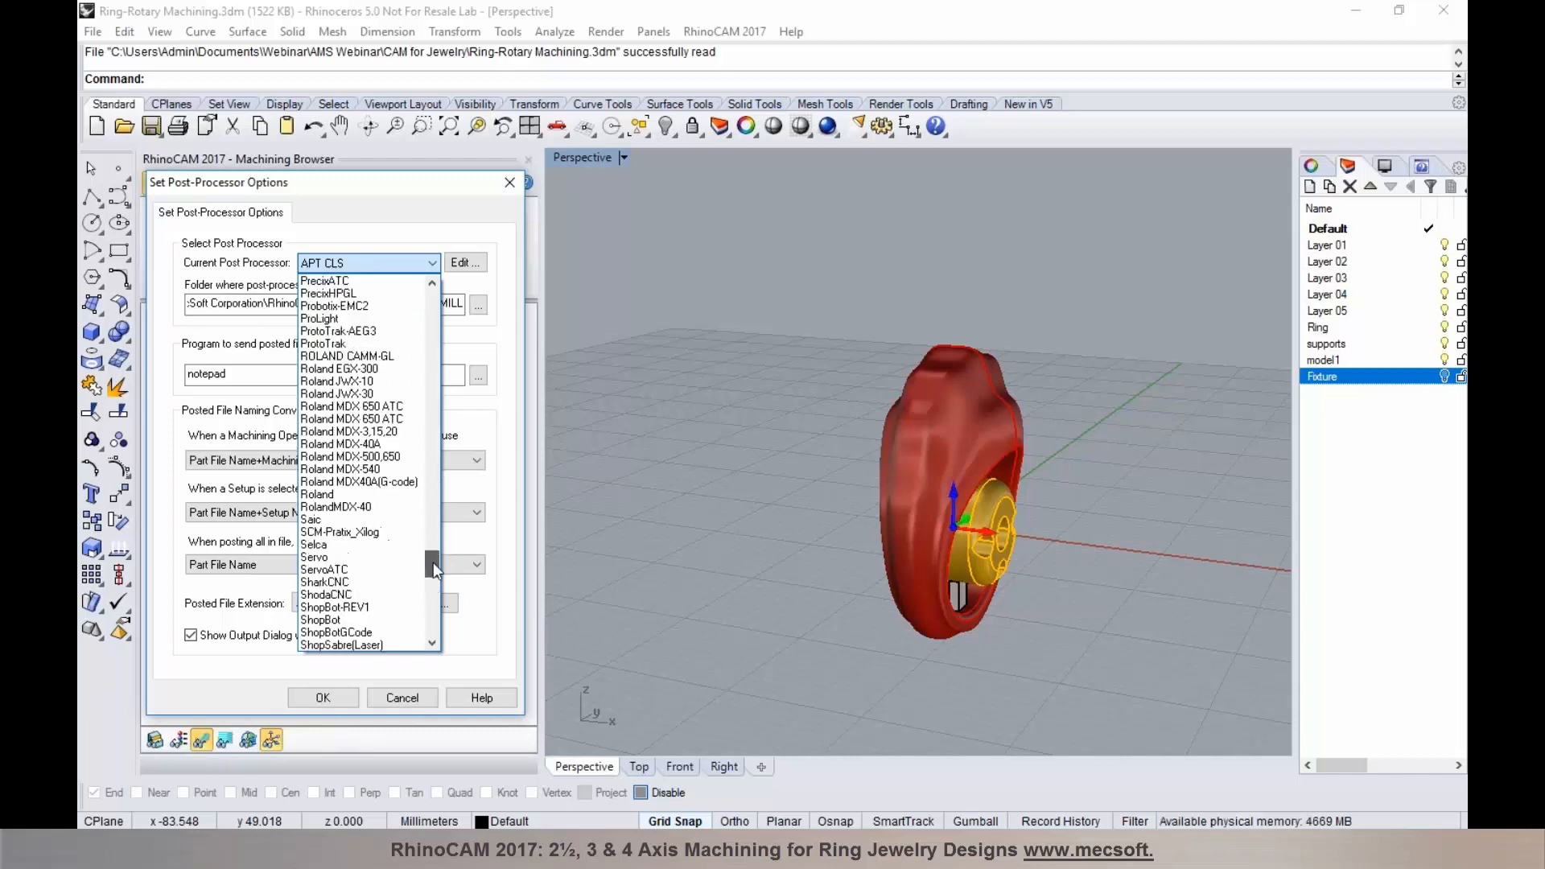
click(398, 393)
click(354, 605)
click(337, 620)
click(345, 706)
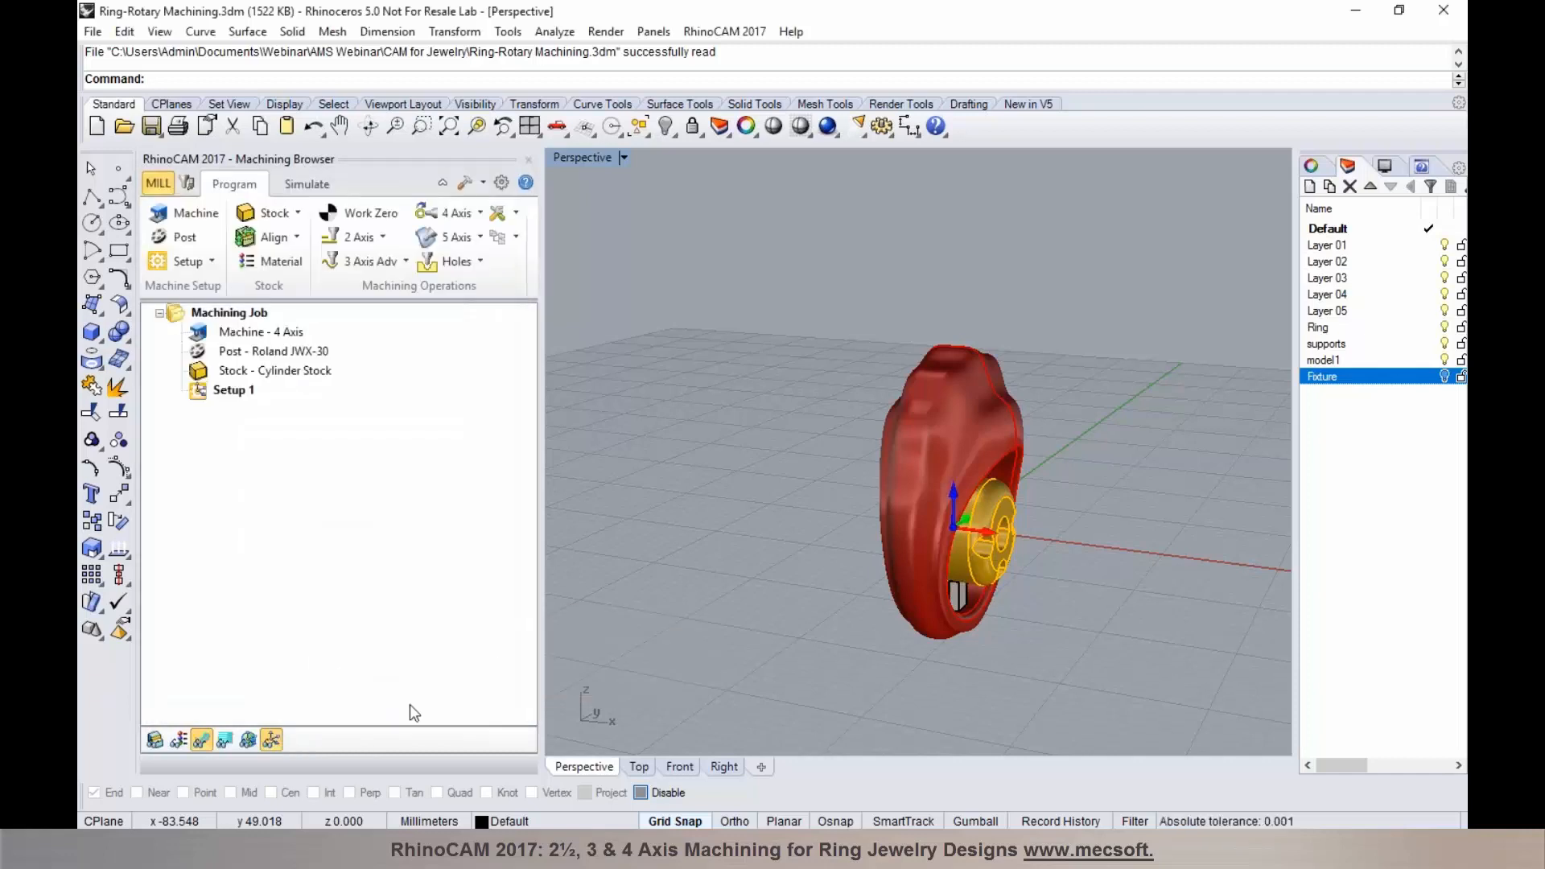
Step: Start a 4th Axis Parallel Finishing operation for the ring and select the Taper 0.5 x 2 Deg tool
right_drag(931, 380, 941, 402)
scroll(986, 388, up, 2)
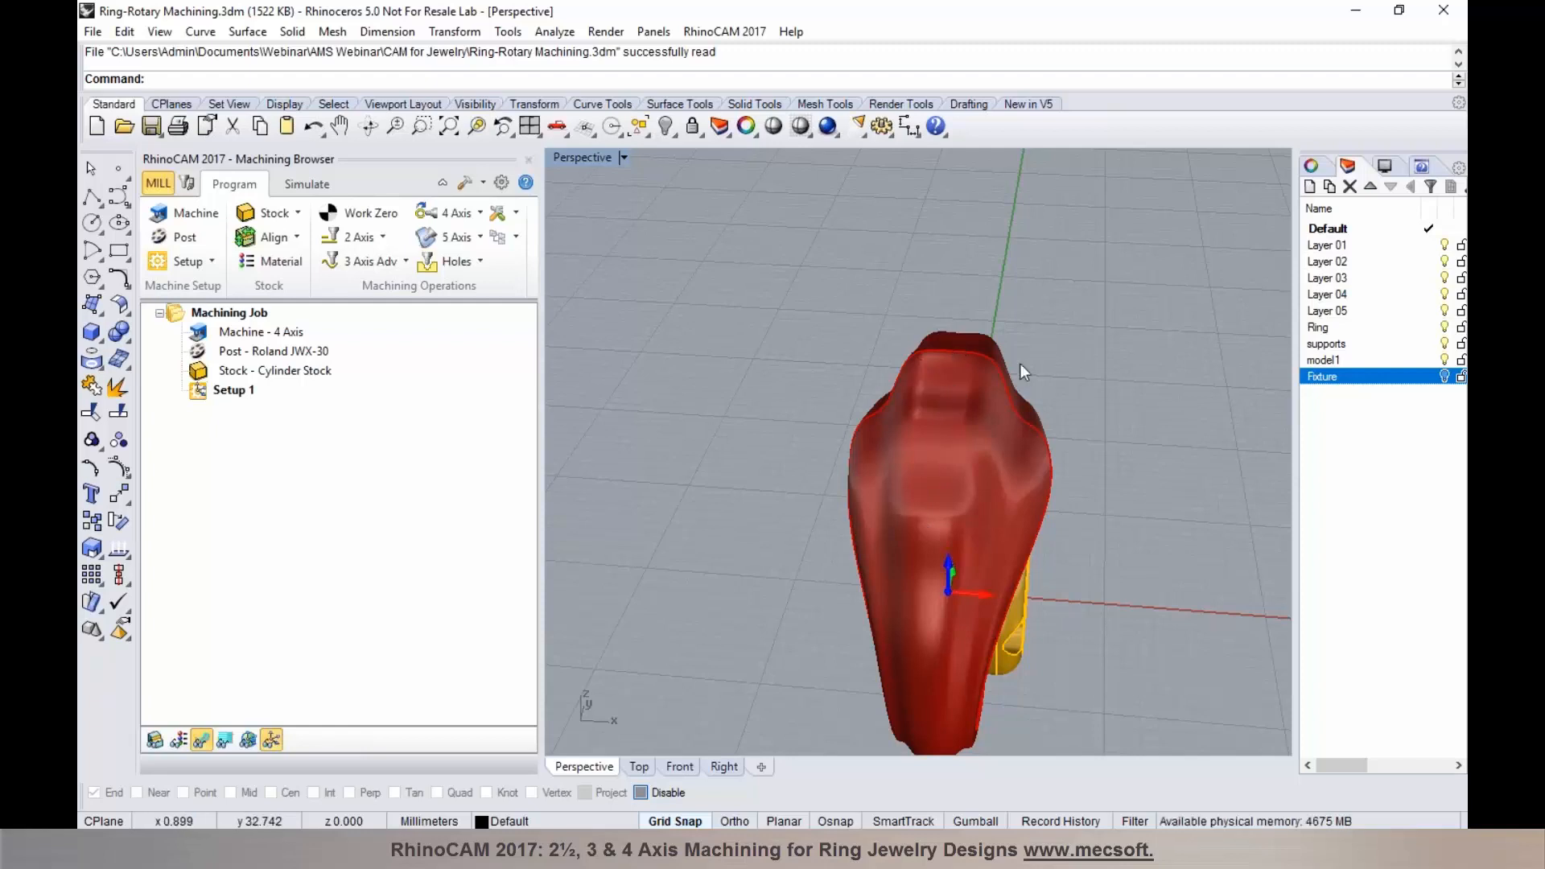
right_drag(1036, 398, 943, 368)
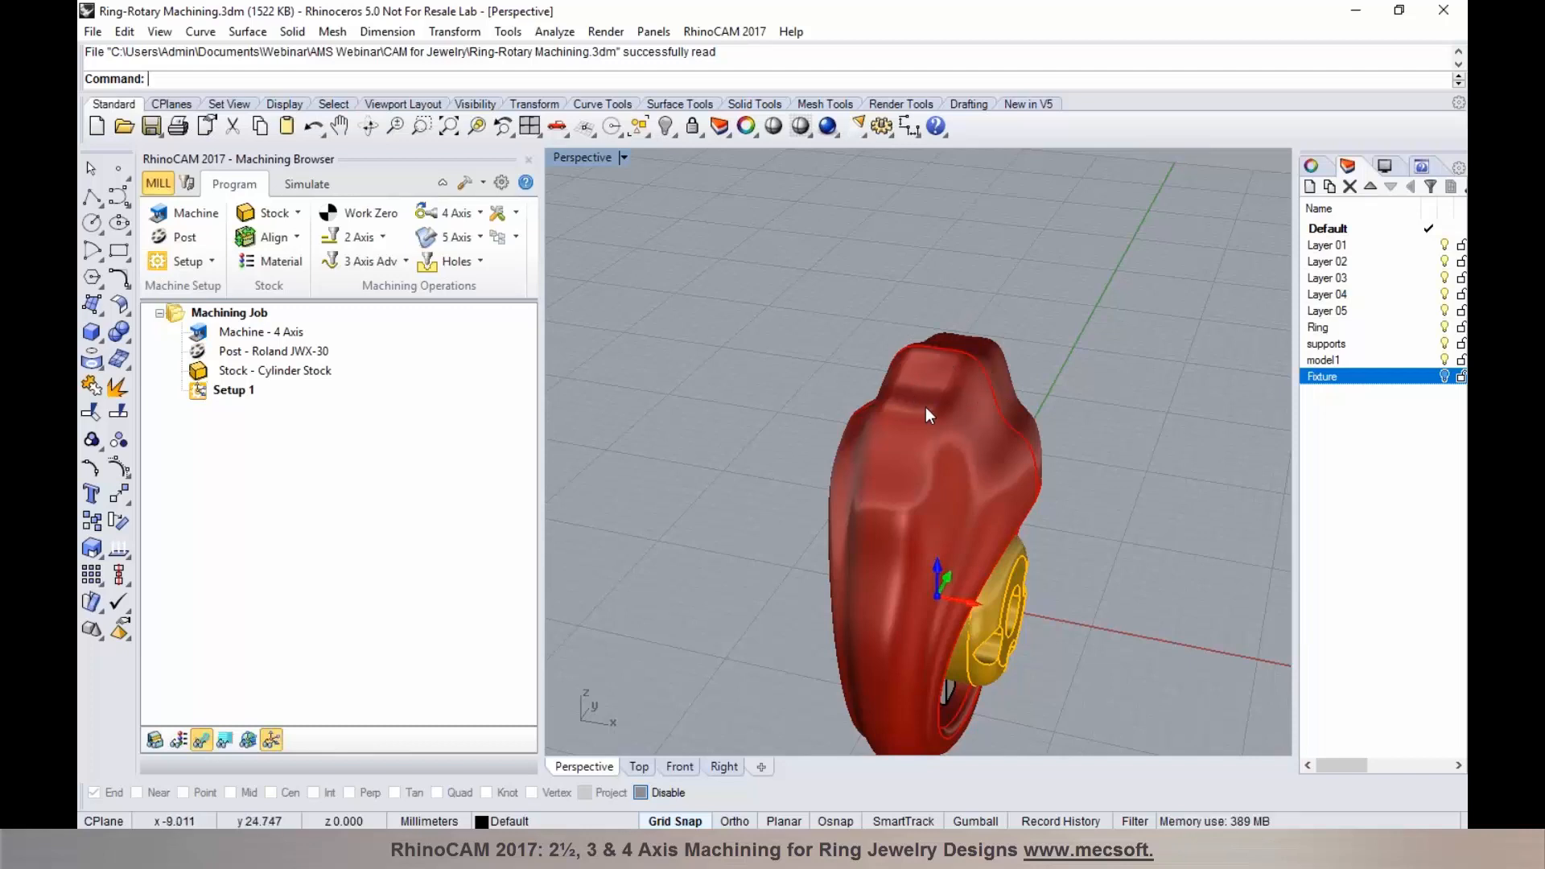
right_drag(903, 429, 842, 359)
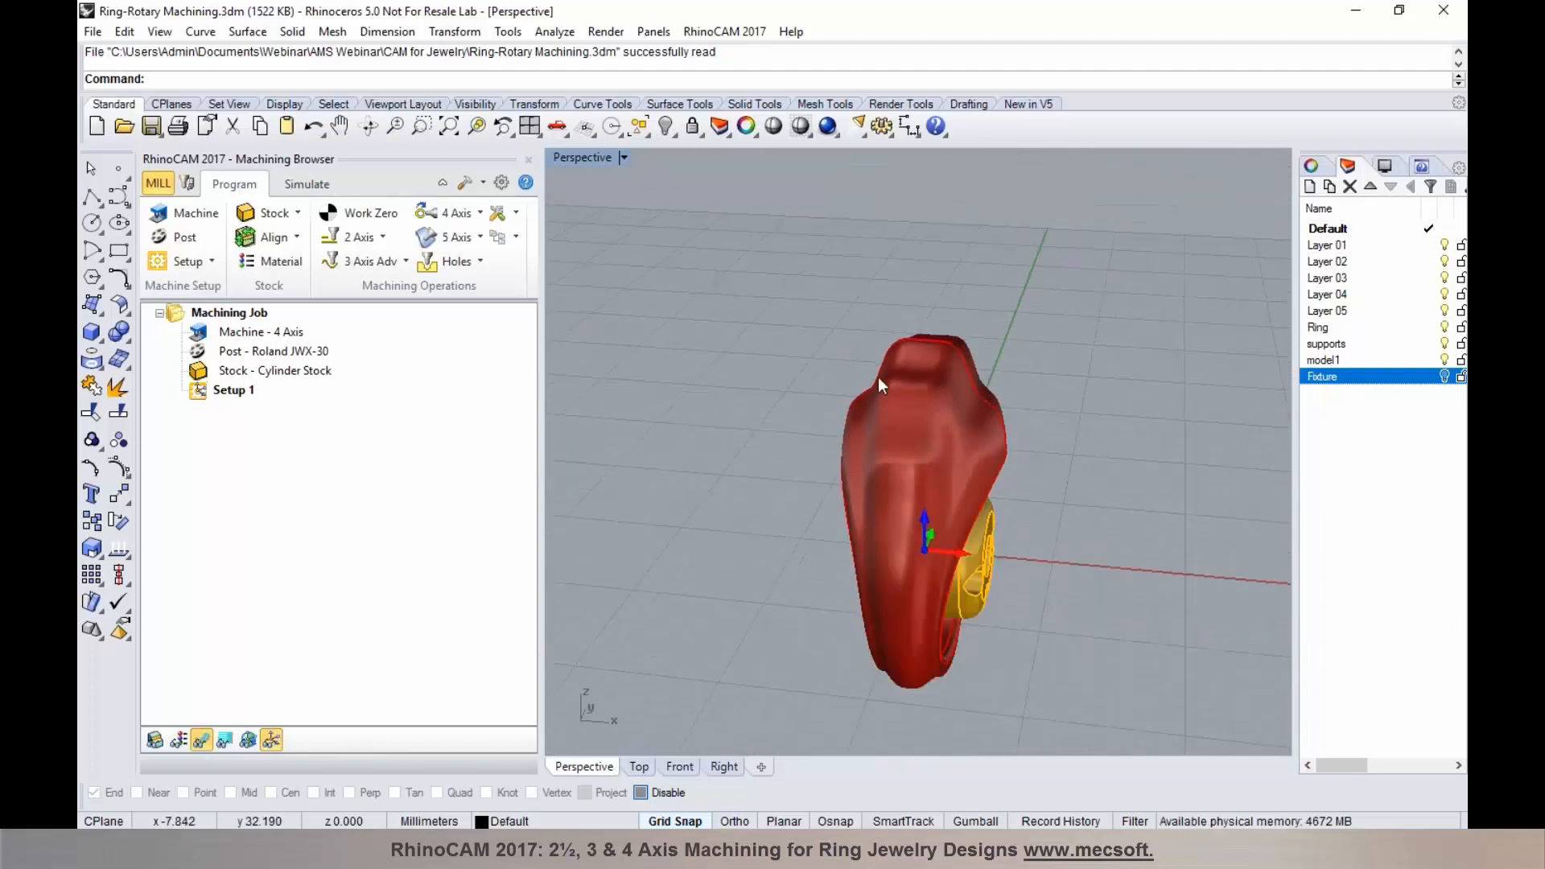
click(481, 213)
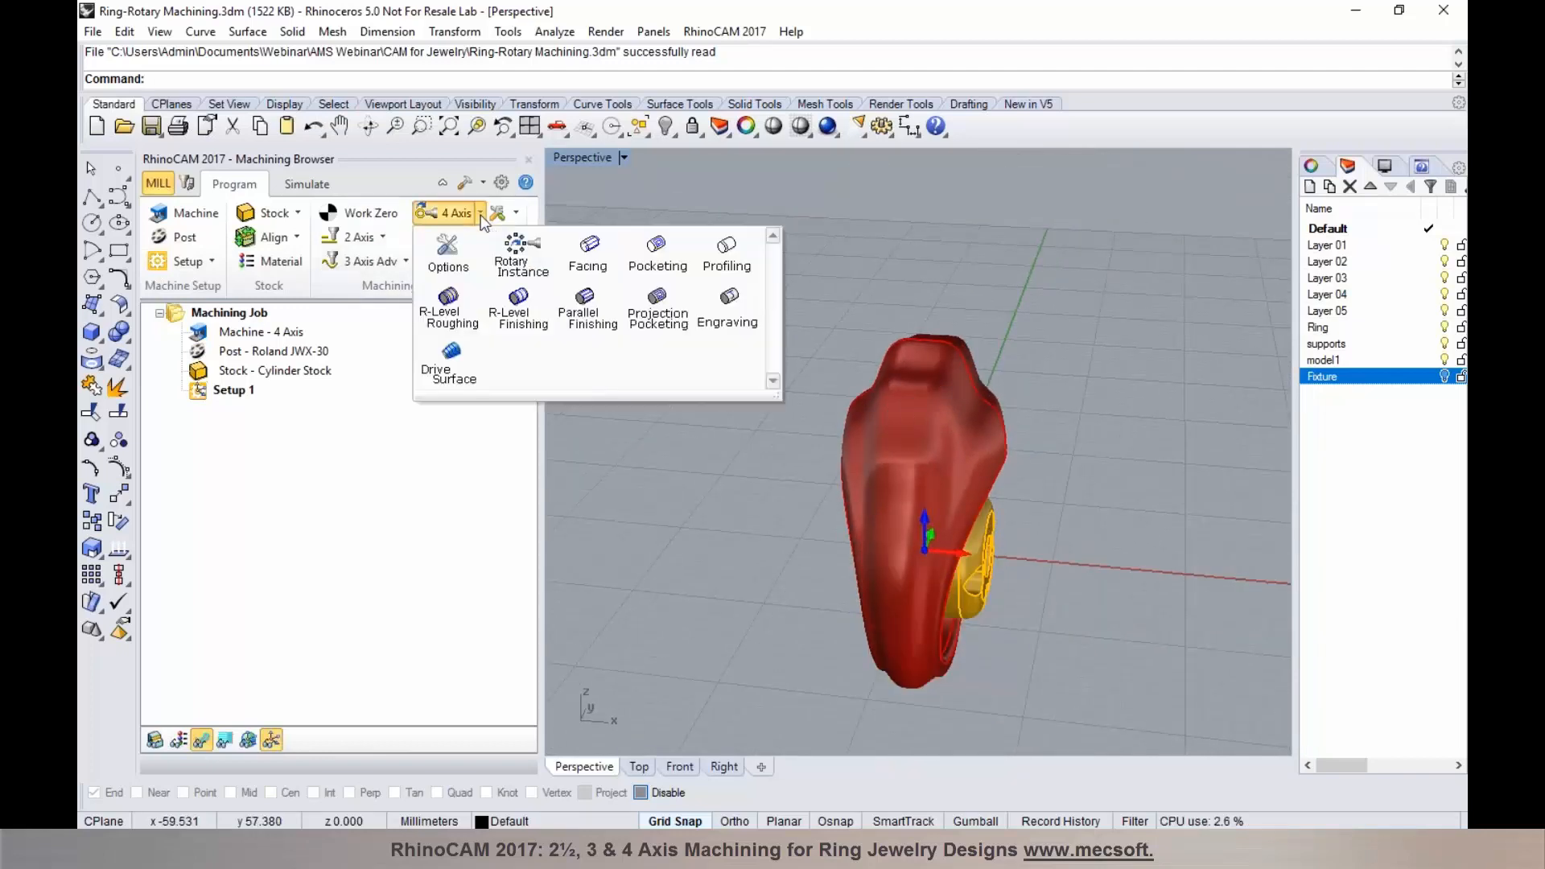
click(579, 325)
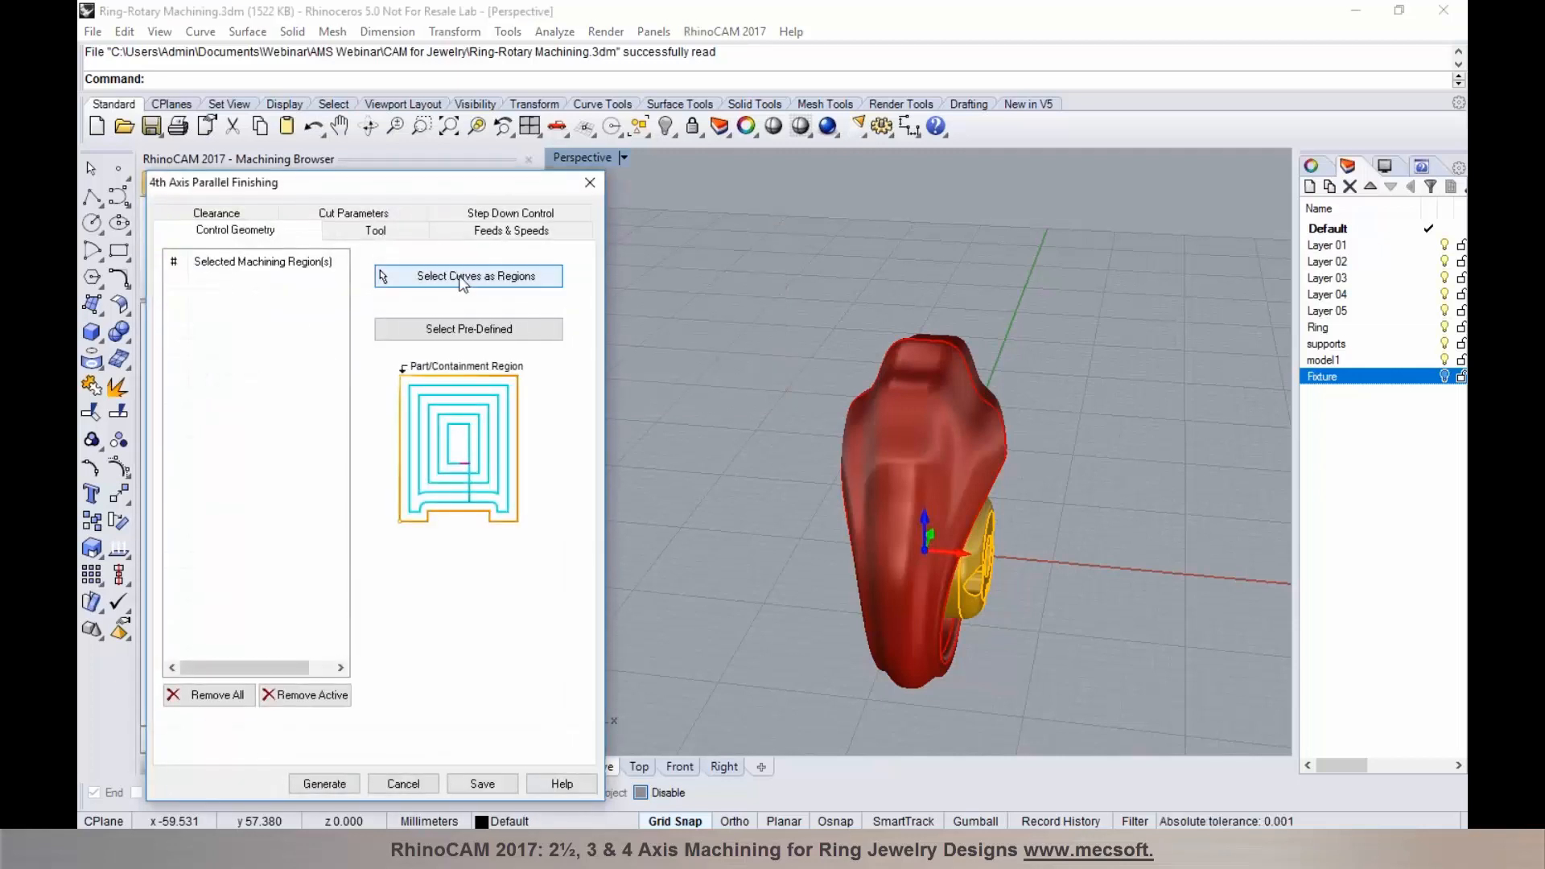
click(388, 233)
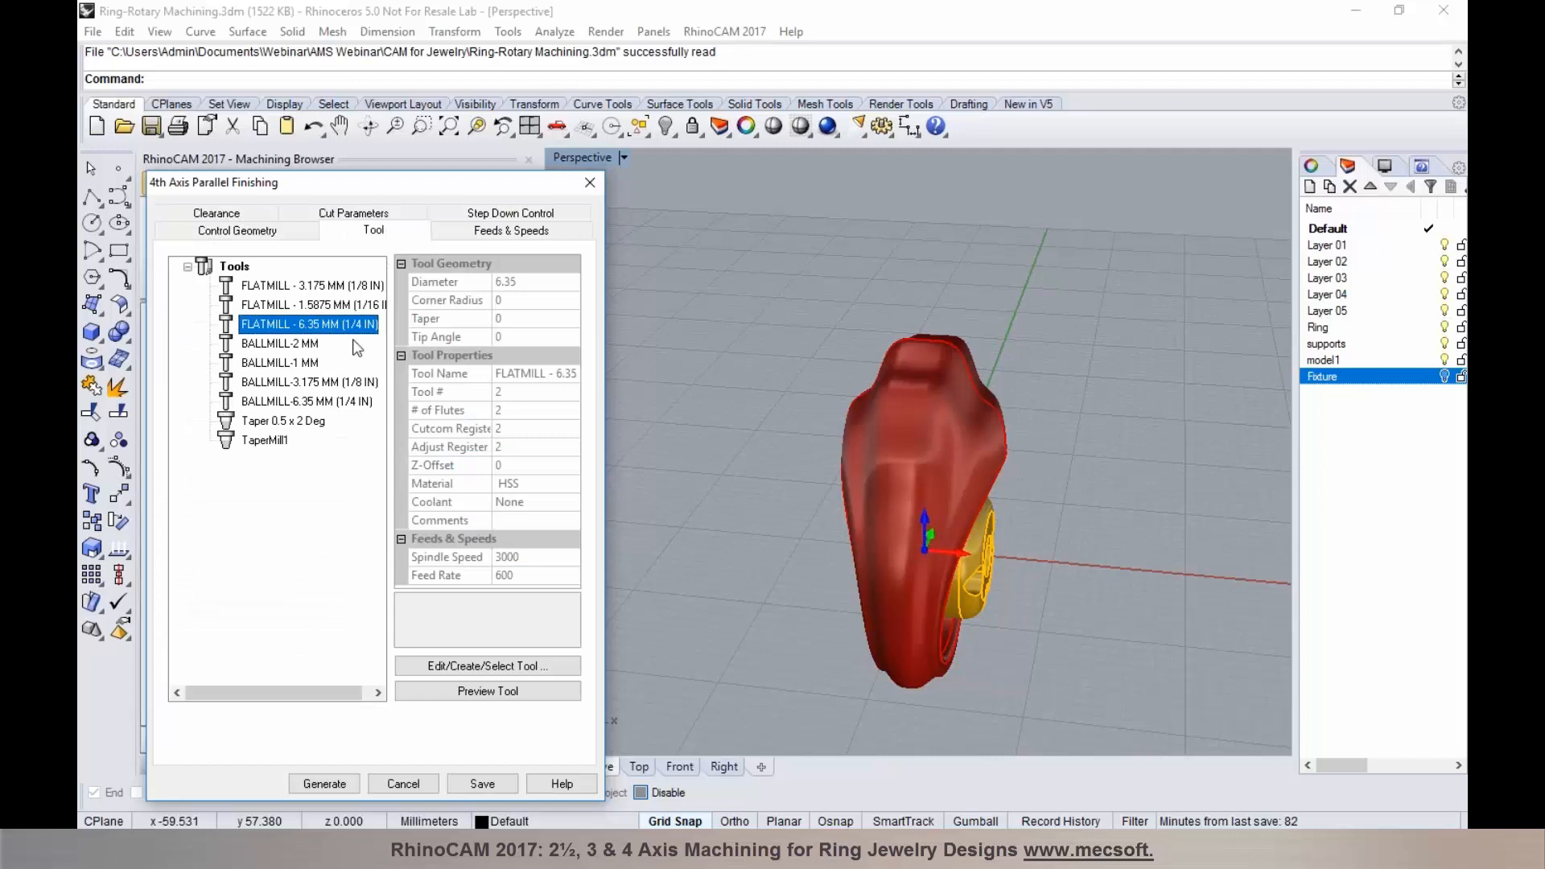
click(314, 422)
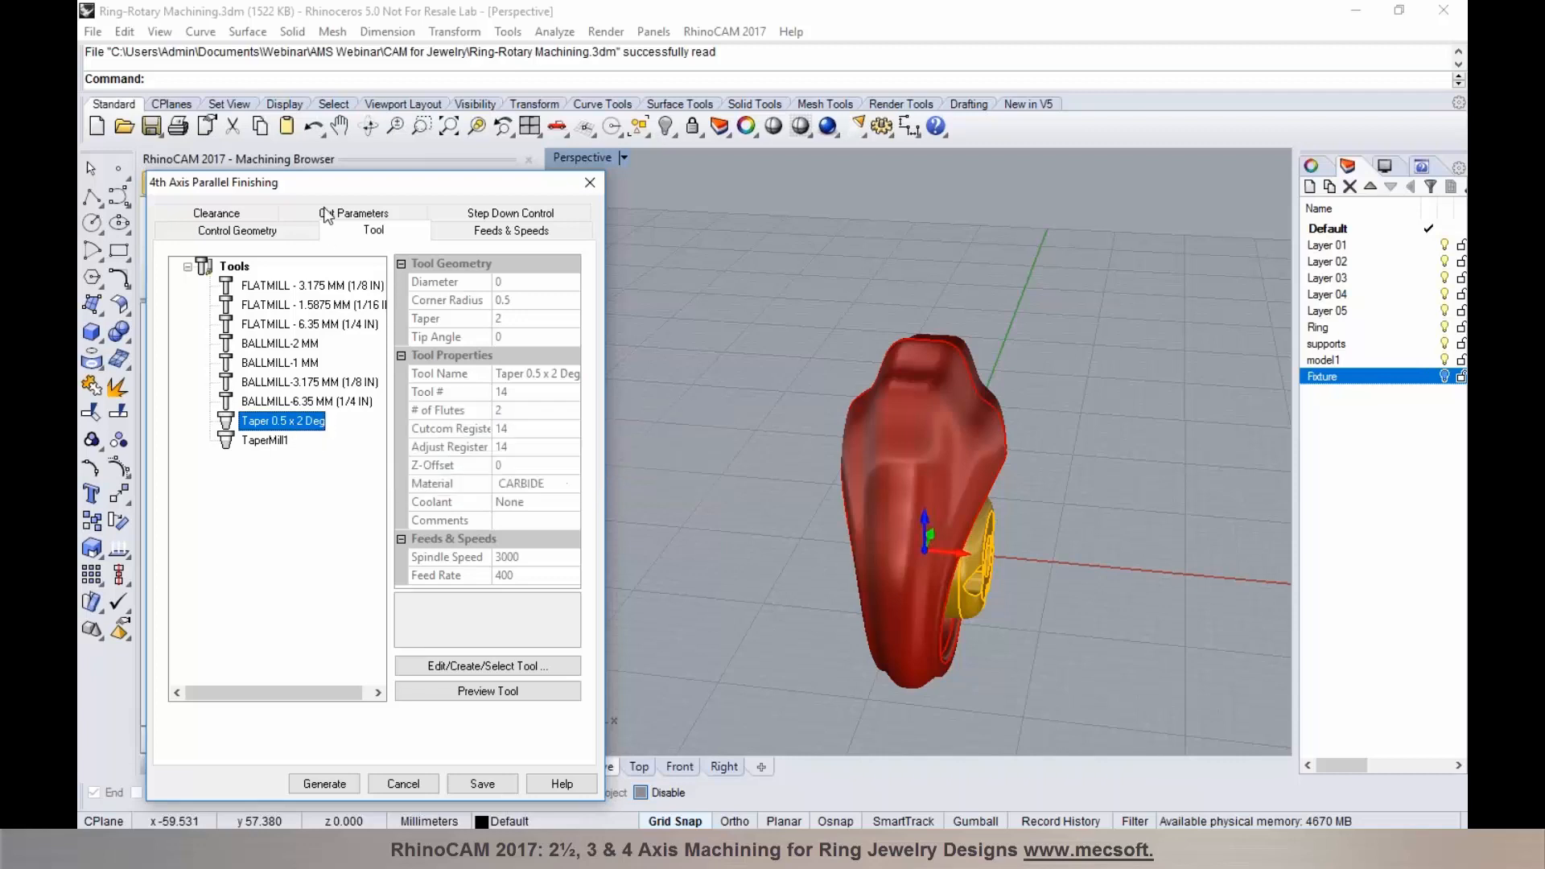
Step: Examine the finishing operation's feeds and speeds, clearance cylinder definition, cut tolerances and cut pattern against the ring
click(457, 225)
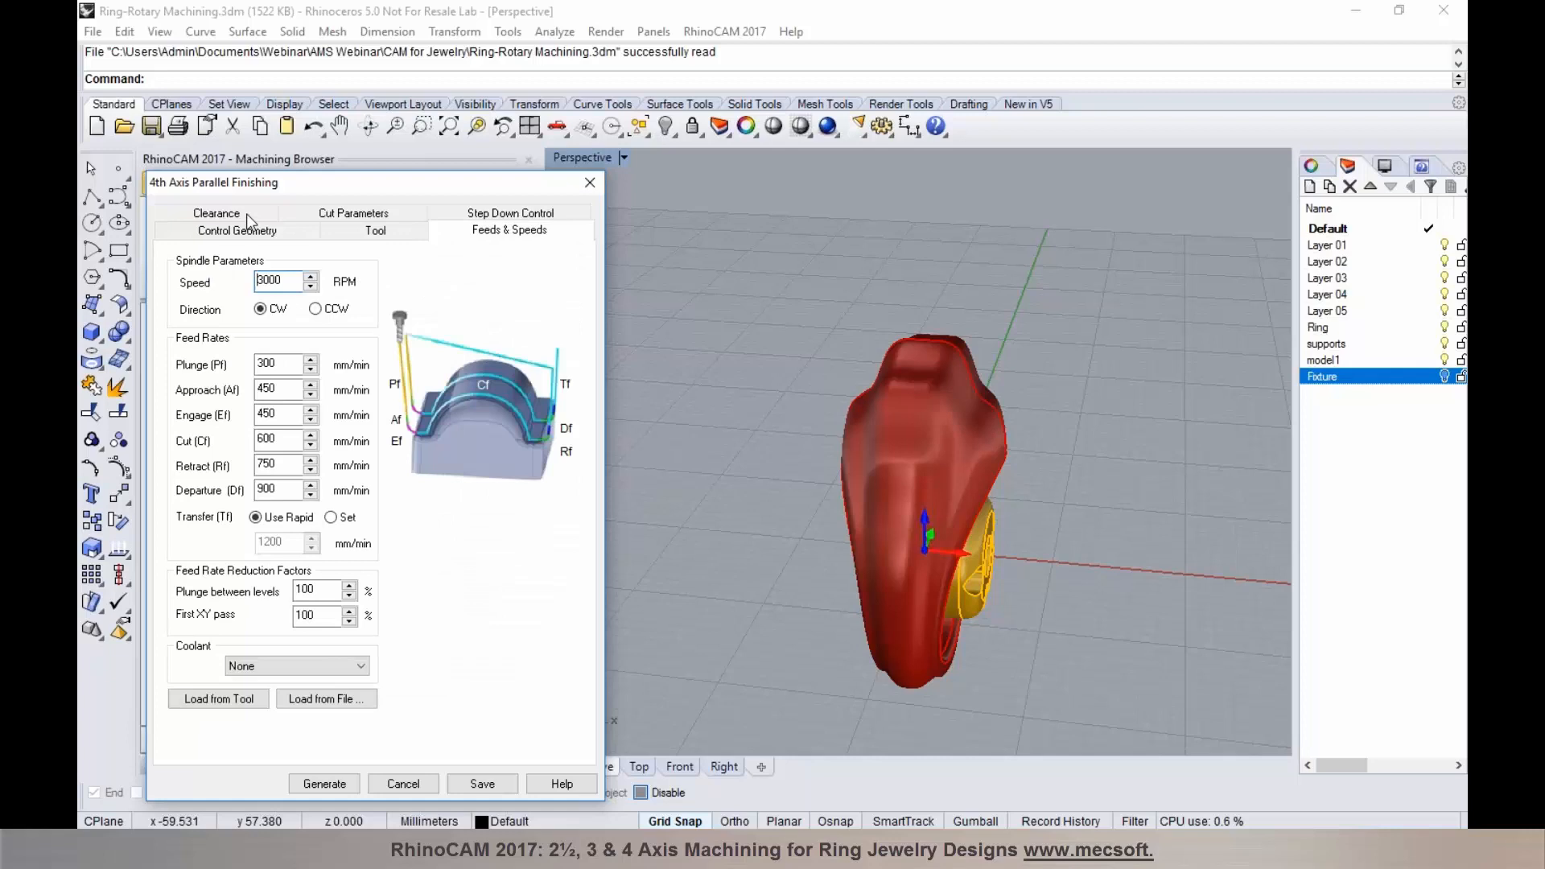
click(247, 214)
scroll(857, 343, down, 4)
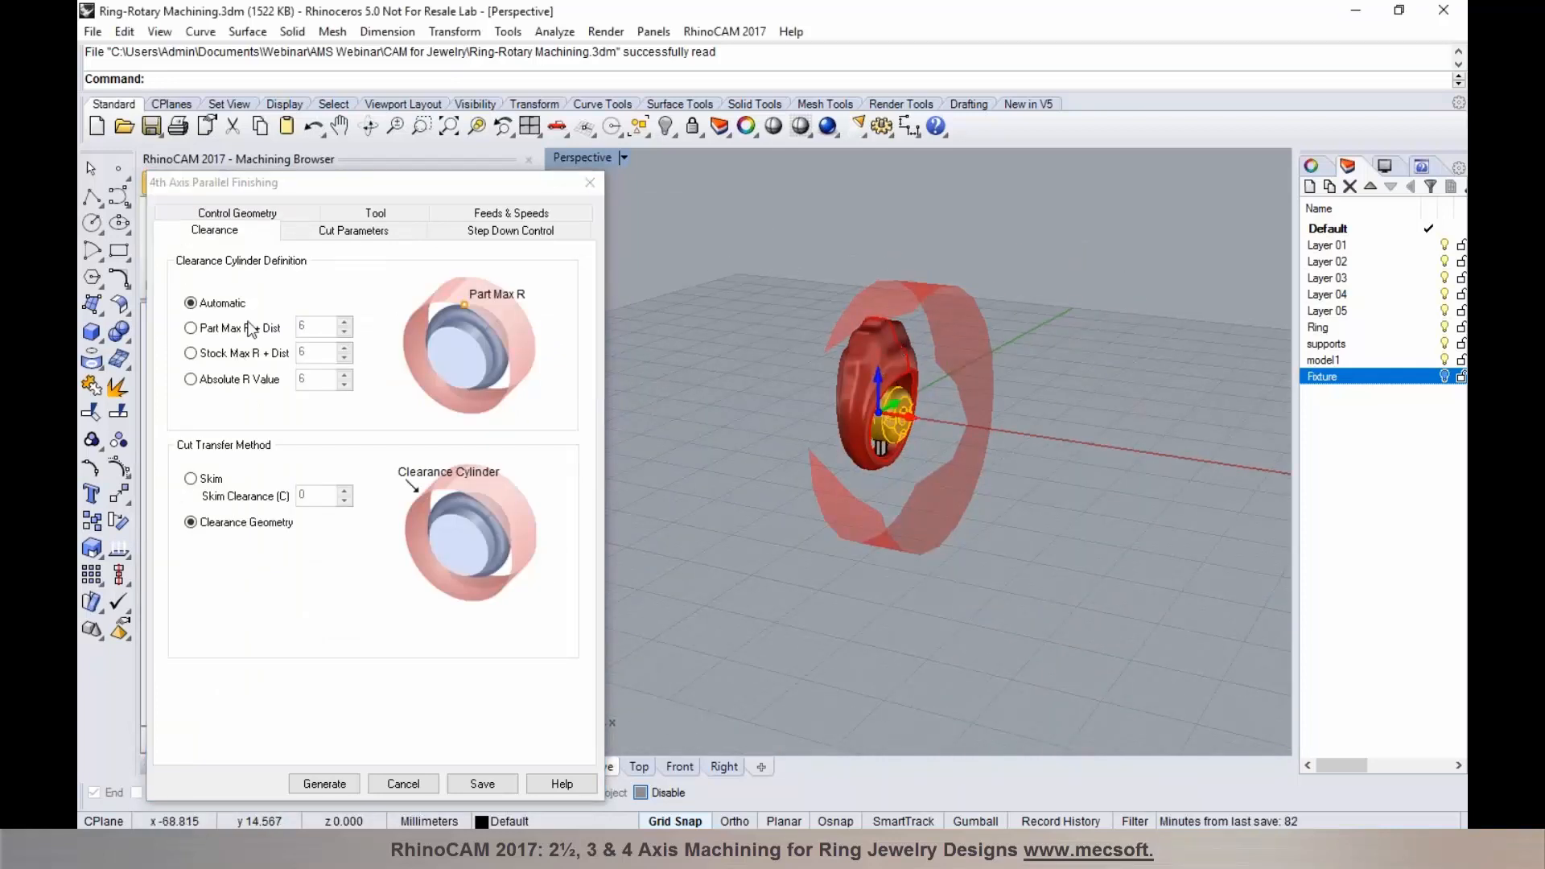
click(313, 234)
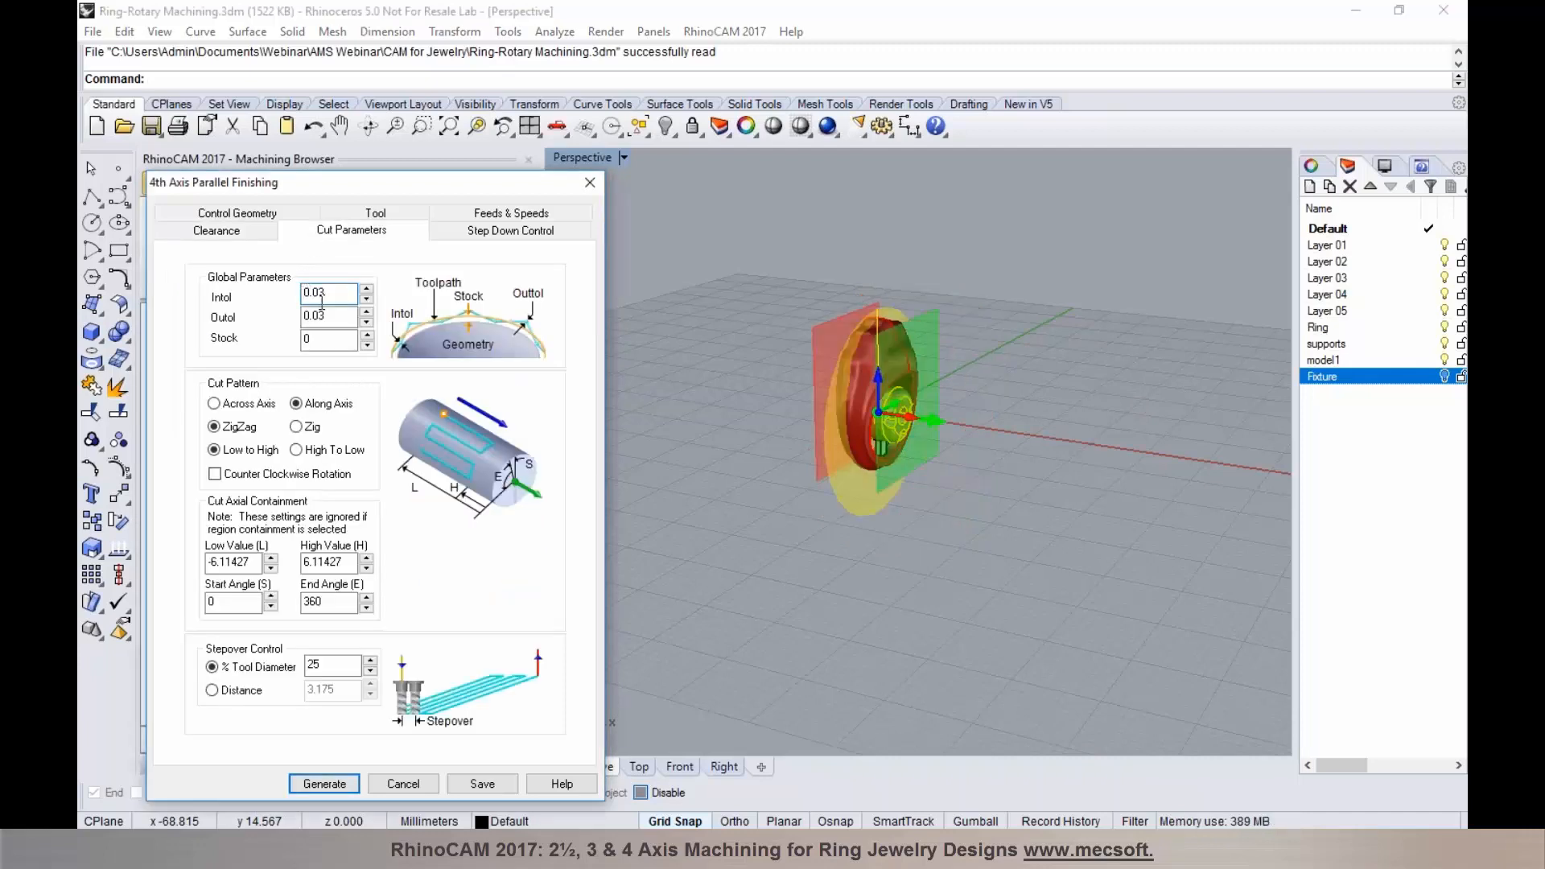
mouse_move(304, 293)
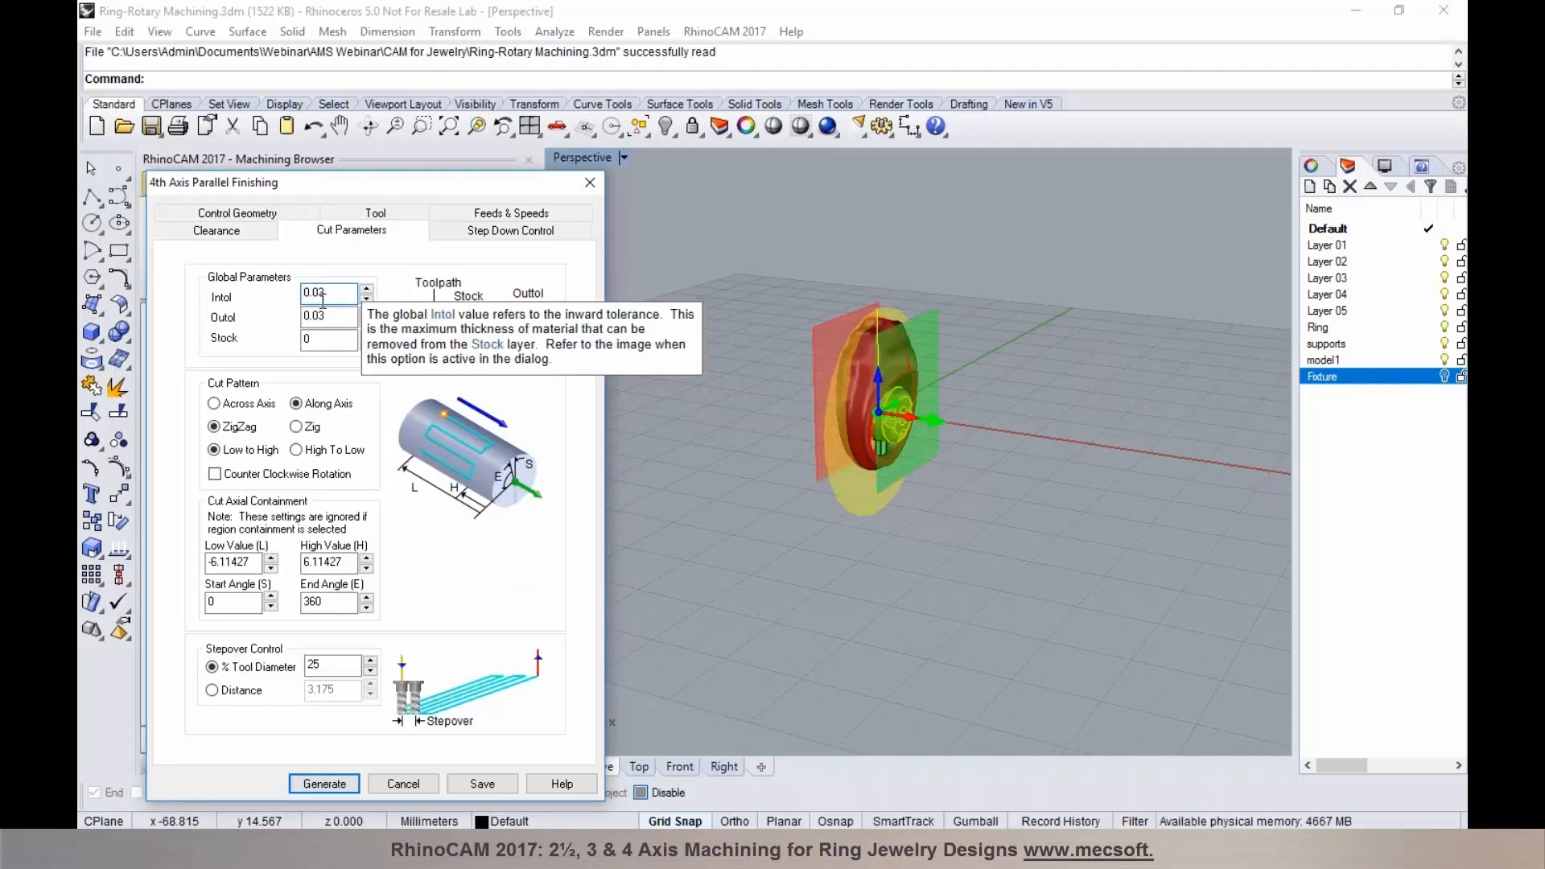
right_drag(775, 434, 848, 354)
scroll(850, 320, up, 3)
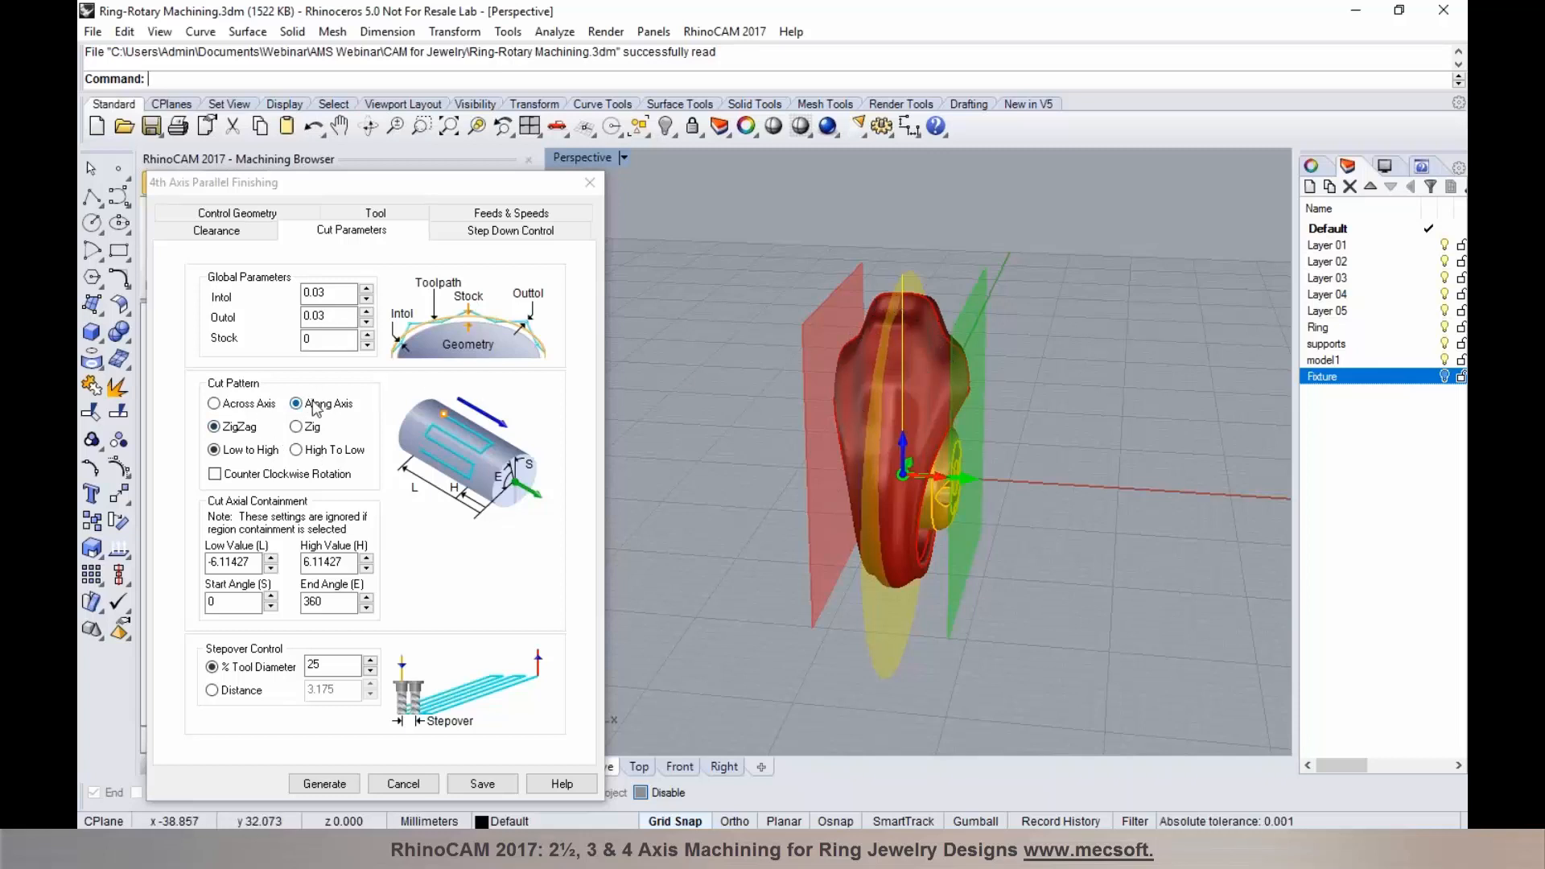
mouse_move(314, 408)
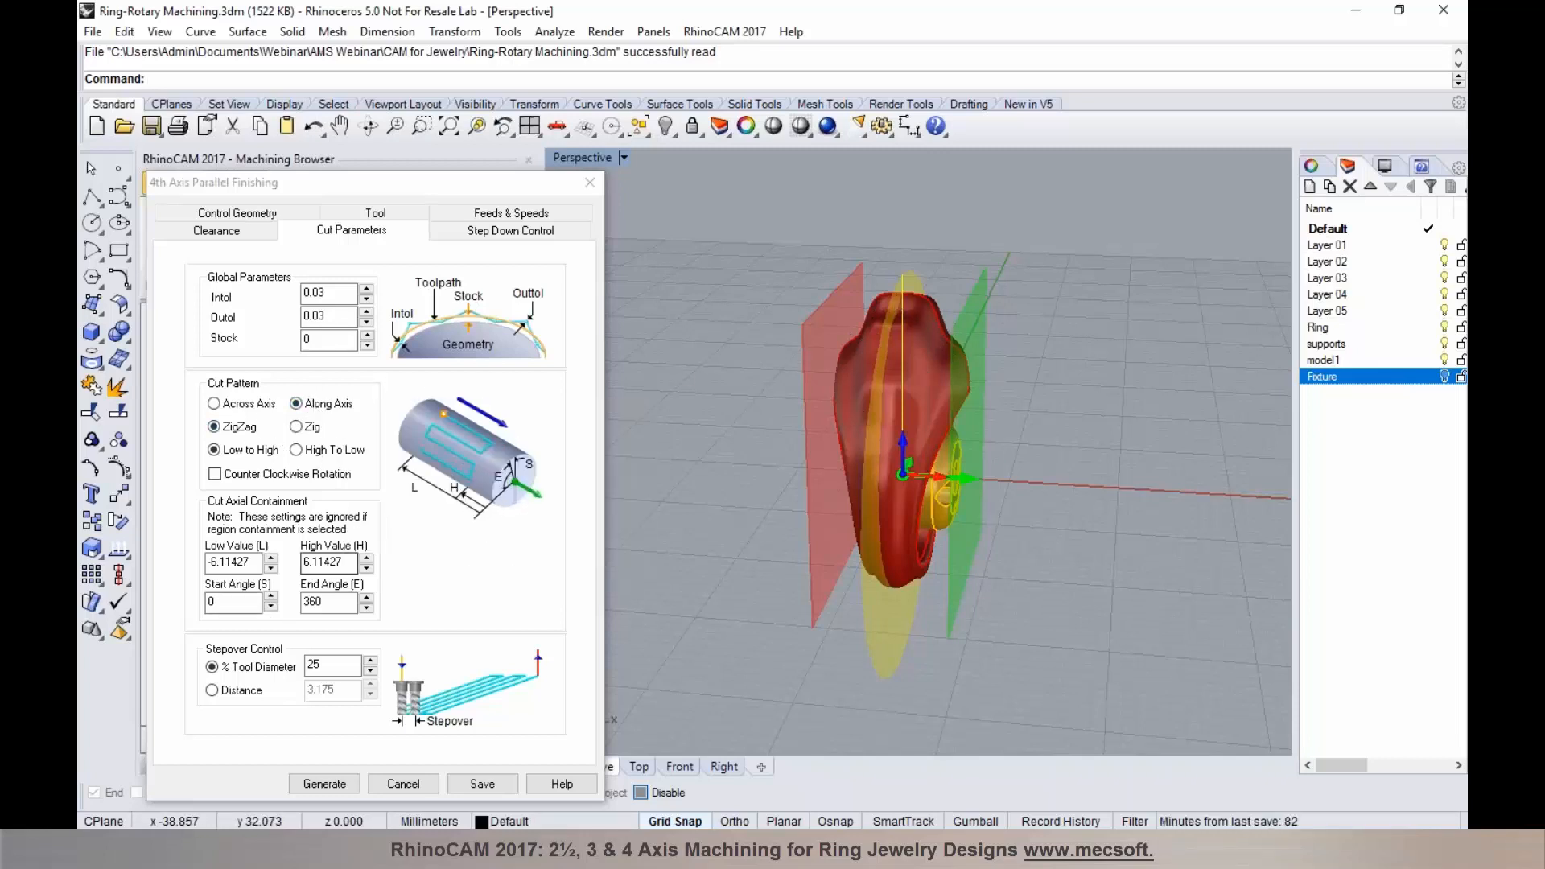
Step: Set the axial cut containment to a low value of -7 and a high value of 7, spanning the ring's width
mouse_move(246, 562)
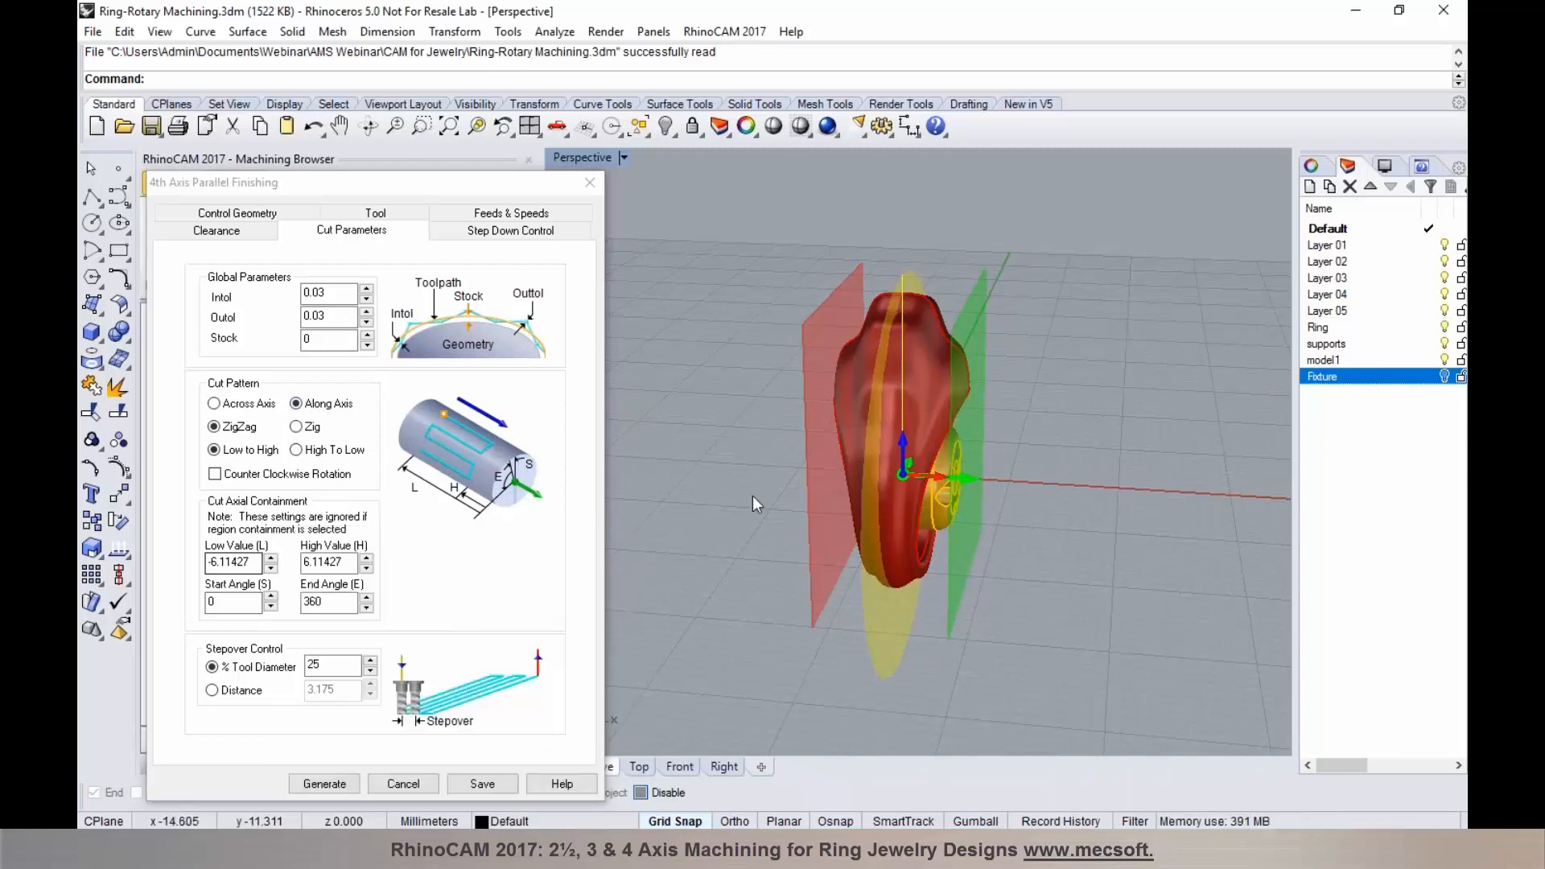
right_drag(880, 461, 857, 467)
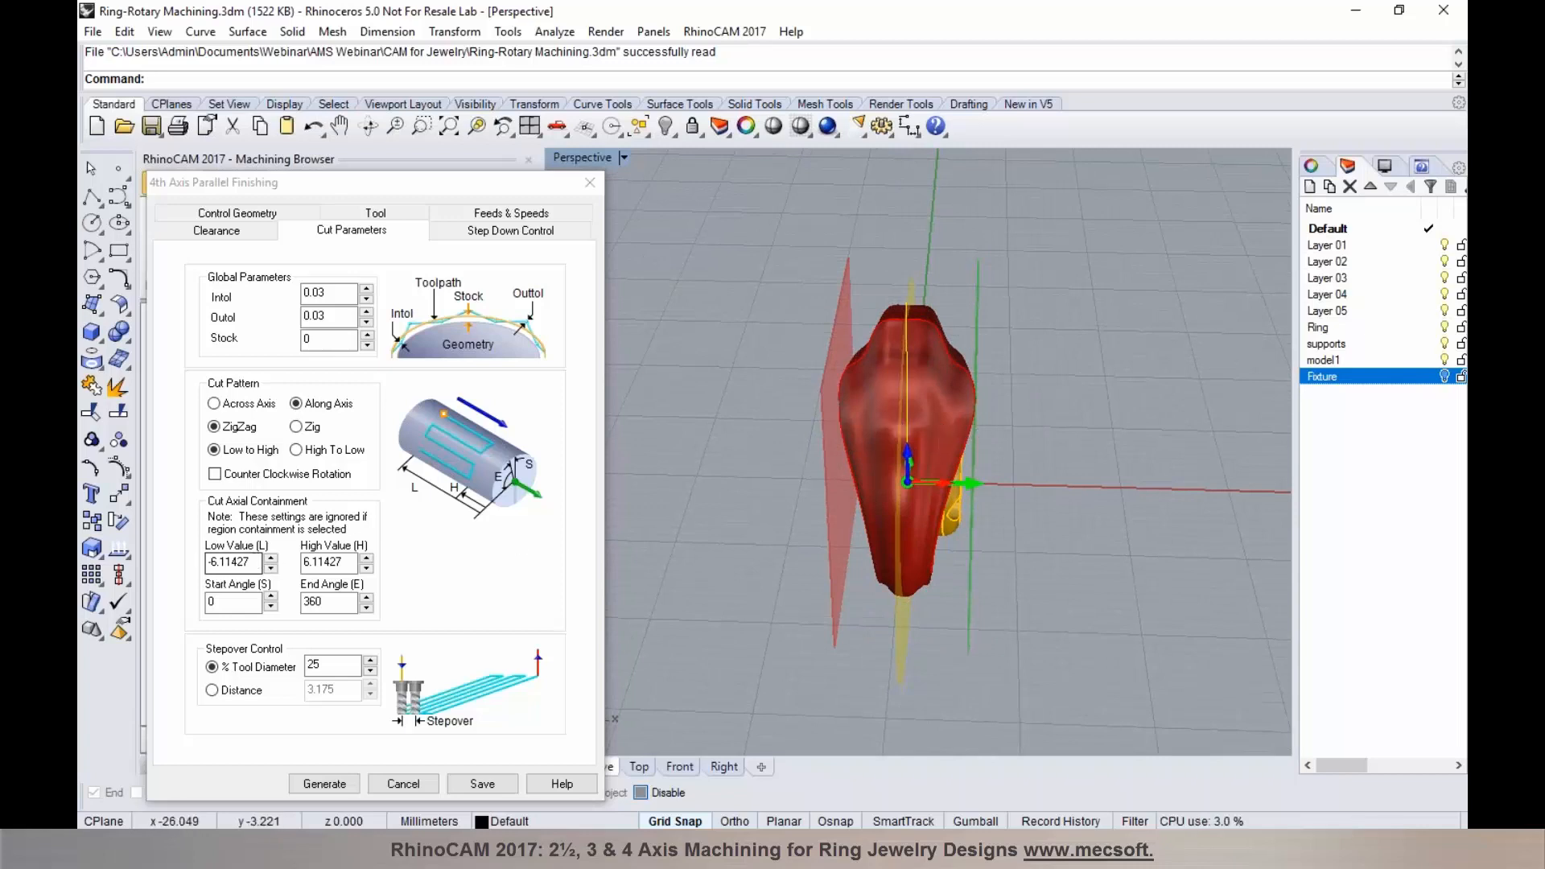
mouse_move(256, 562)
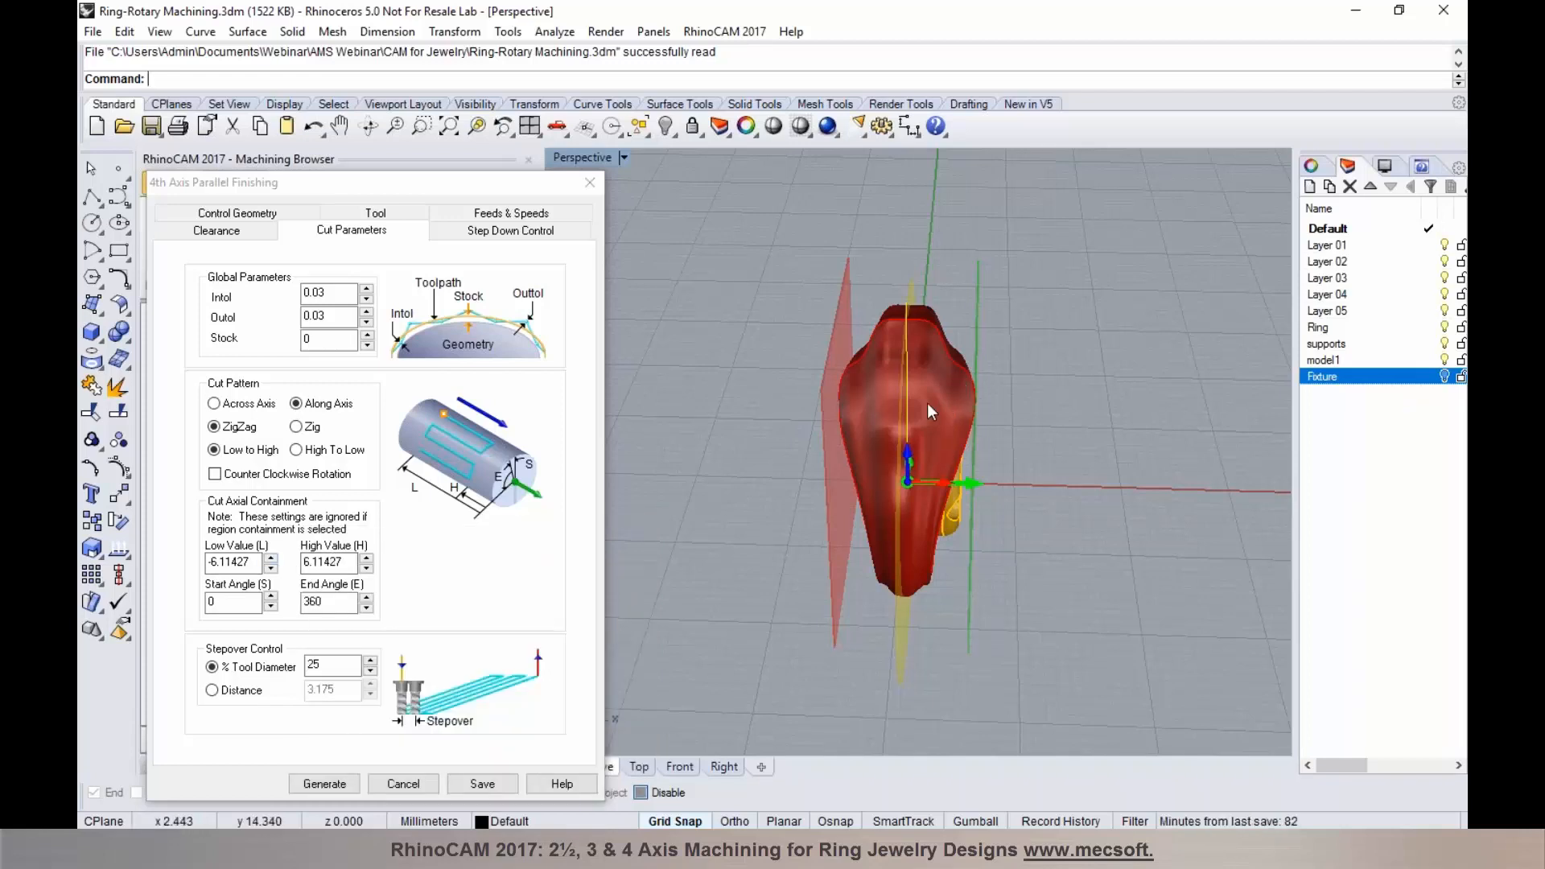
double_click(214, 564)
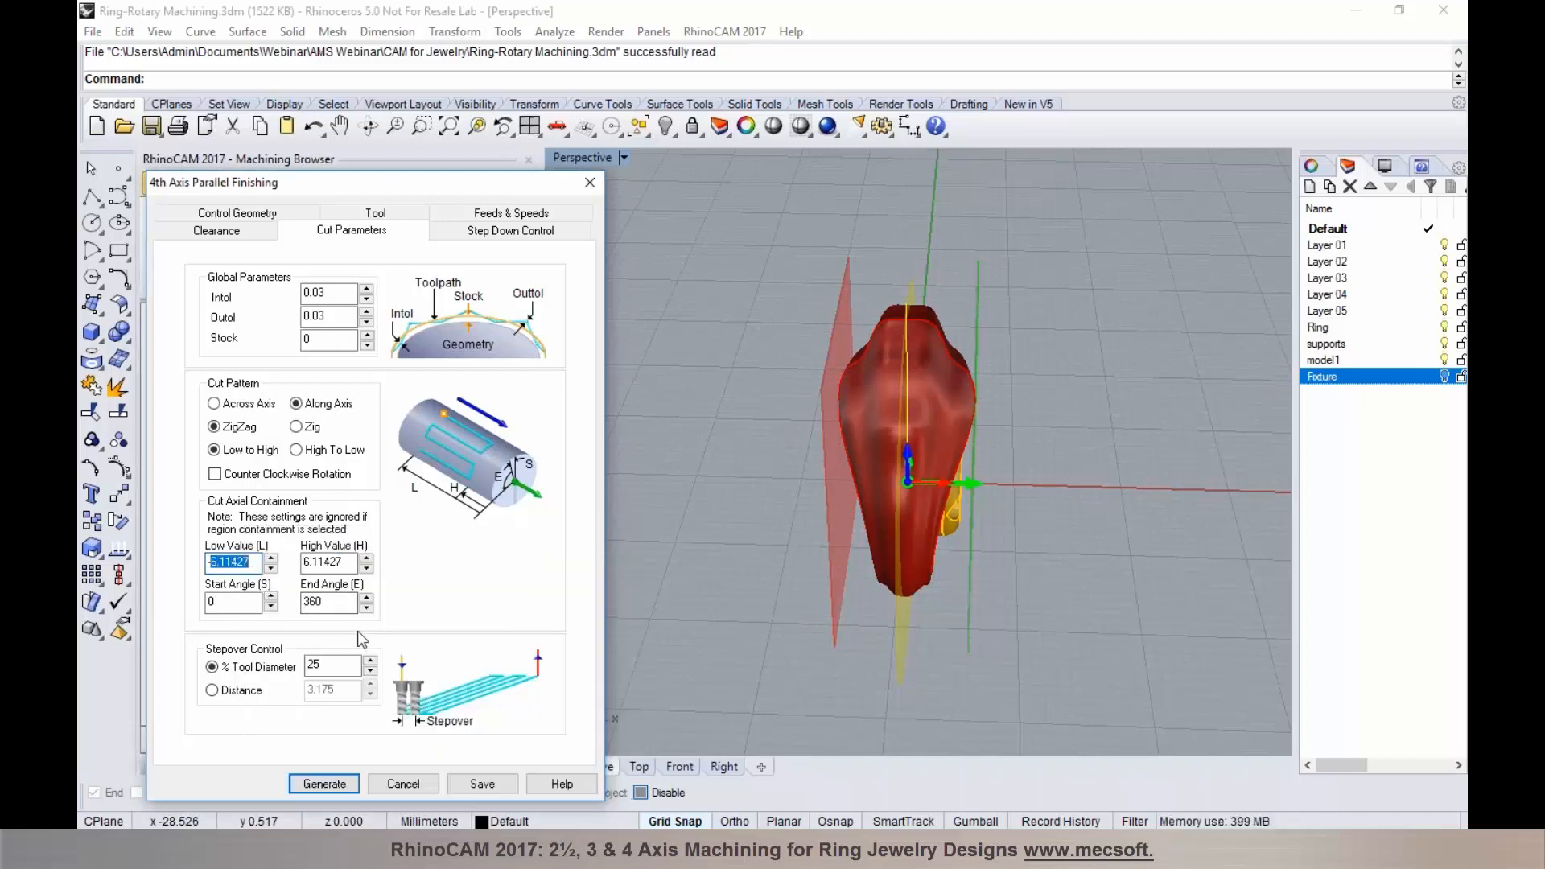
text(-7)
right_drag(982, 463, 841, 475)
drag(345, 564, 294, 569)
text(7)
right_drag(771, 578, 805, 535)
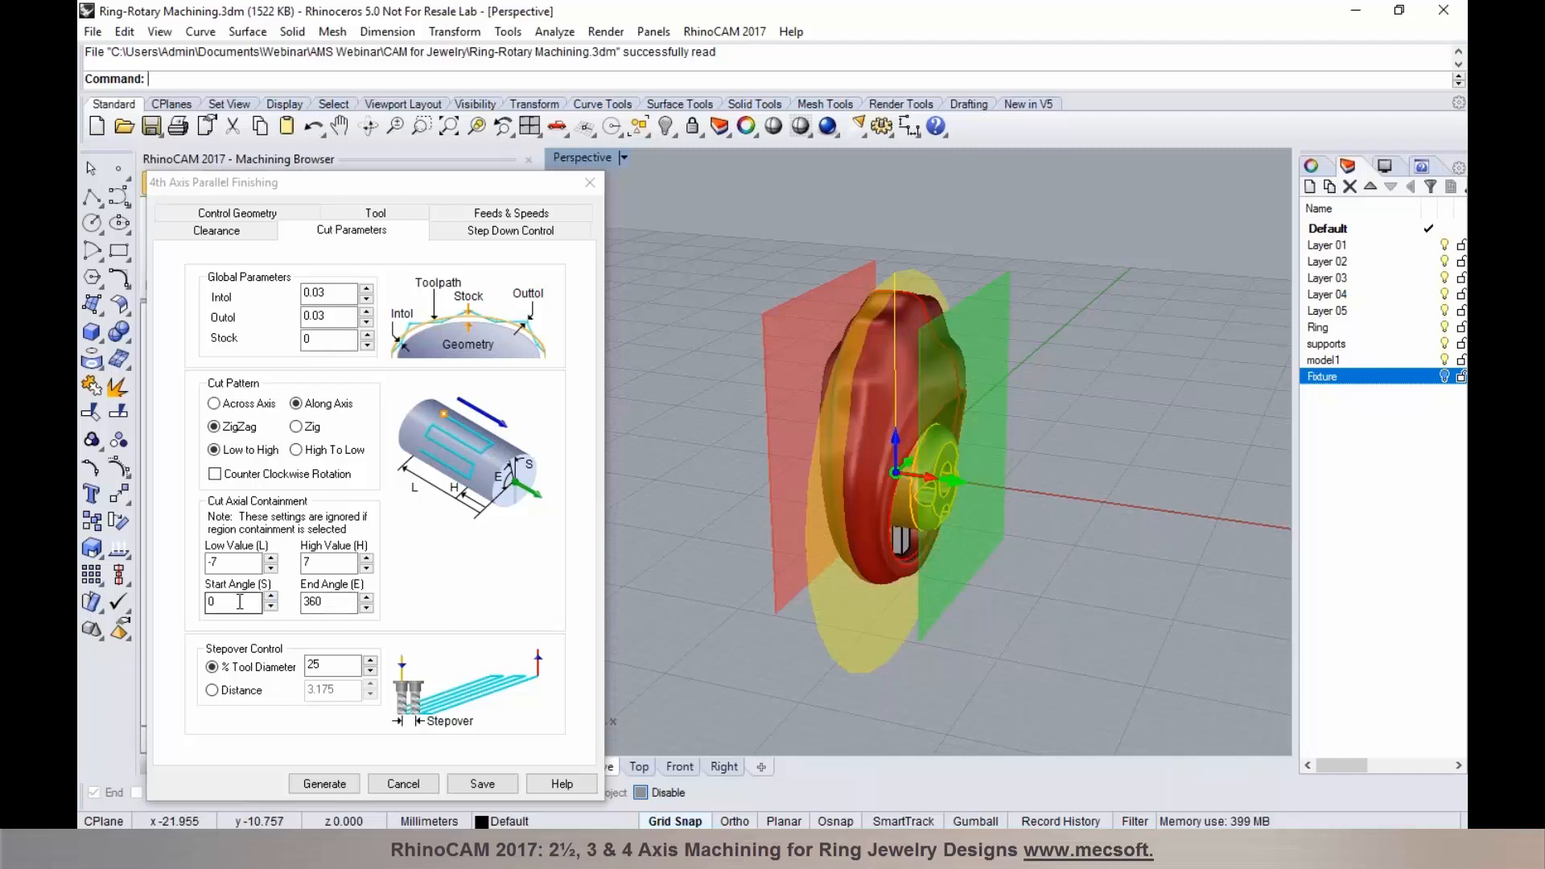
Step: Set the stepover to 15% of the tool diameter
mouse_move(326, 604)
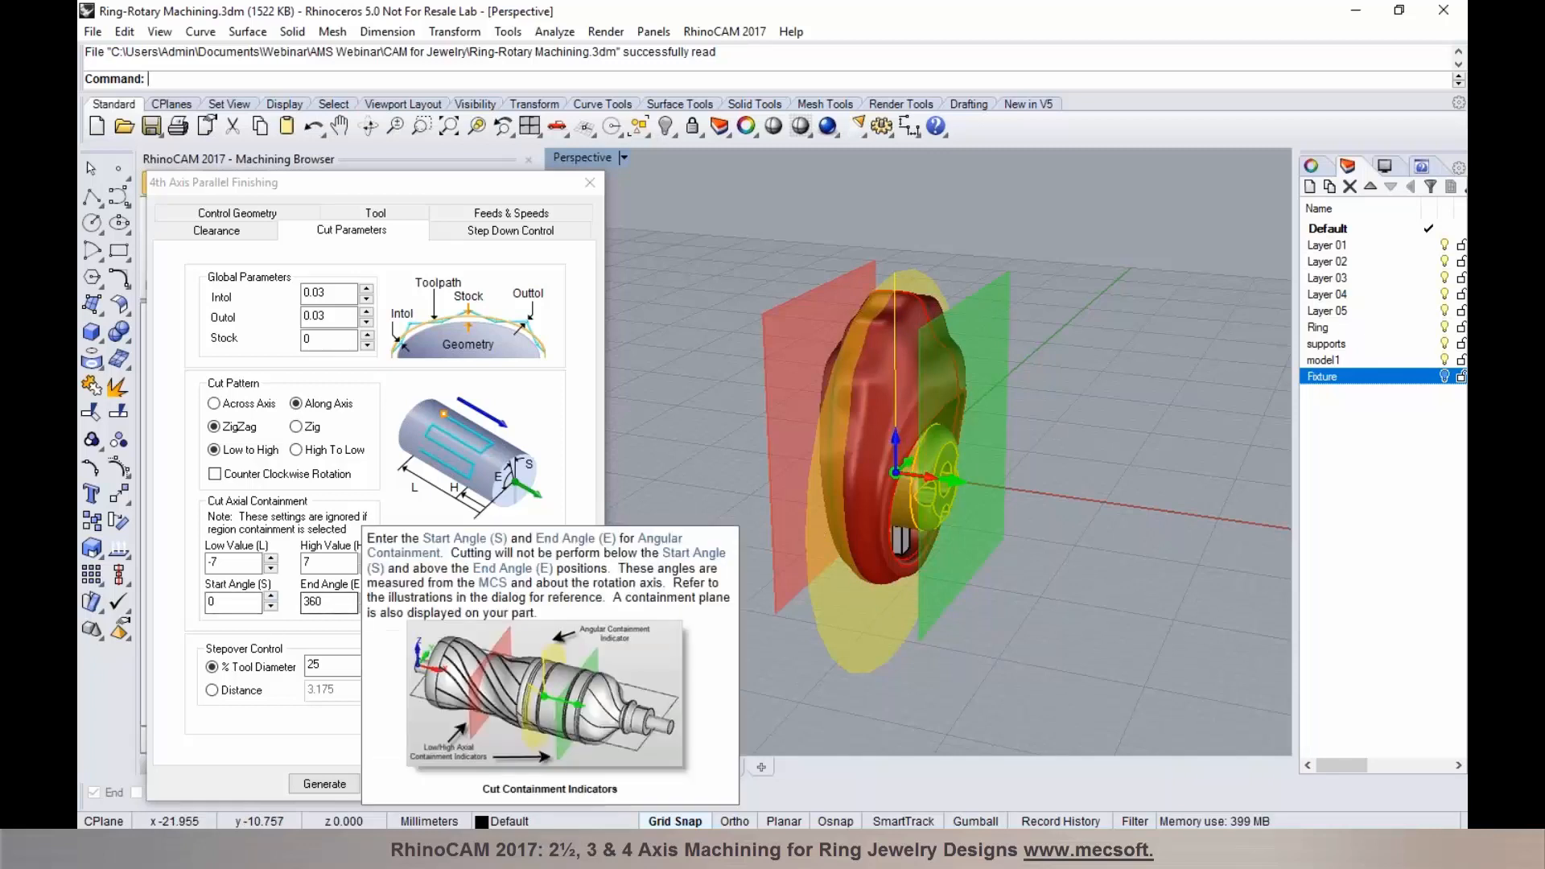
double_click(318, 666)
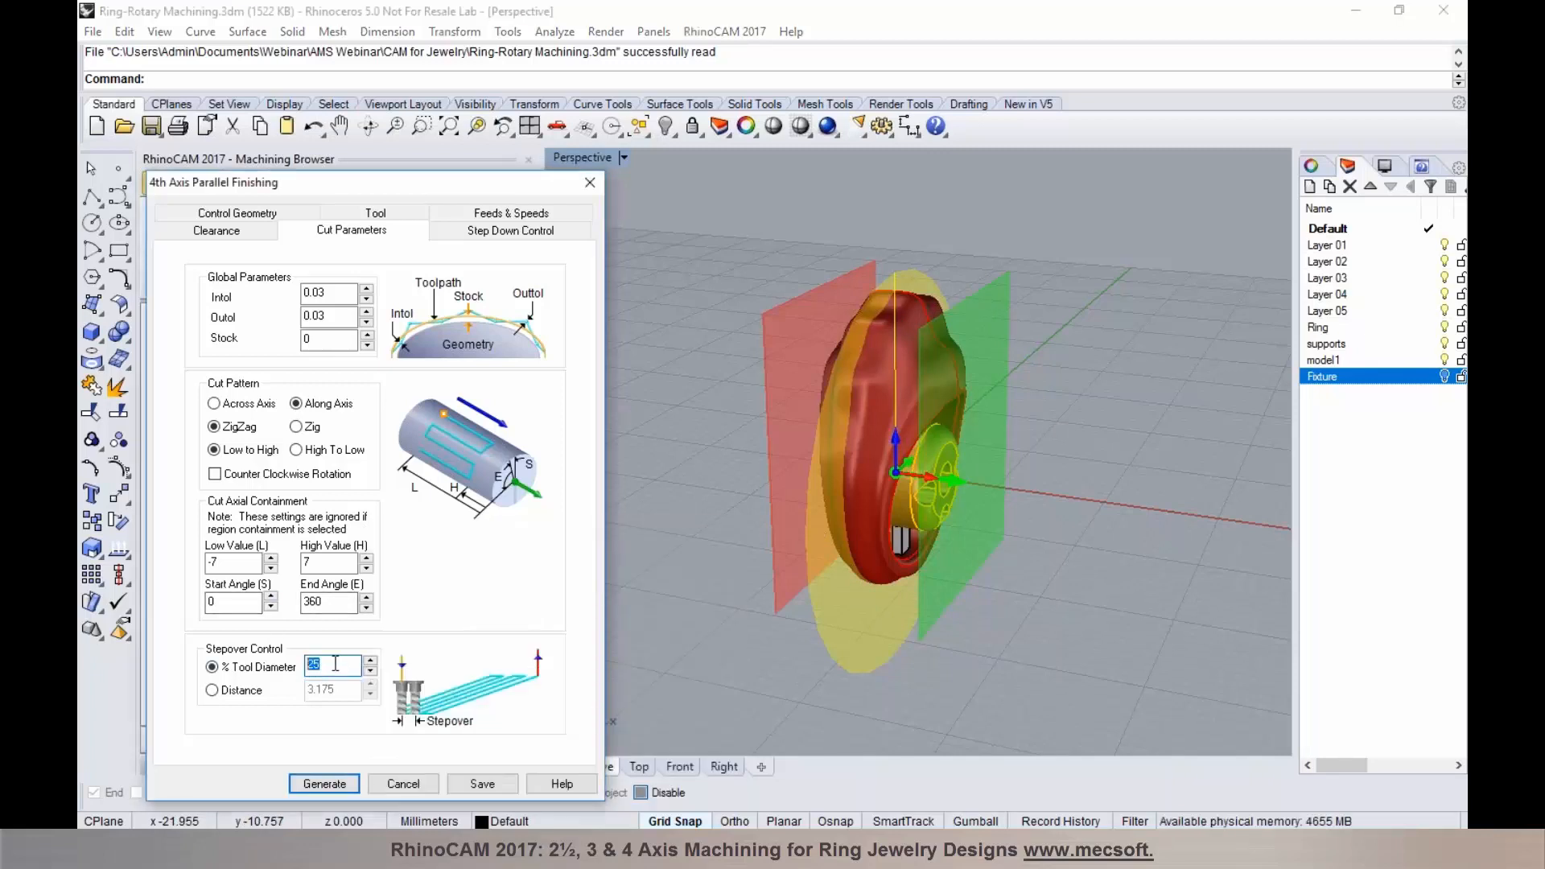
mouse_move(335, 664)
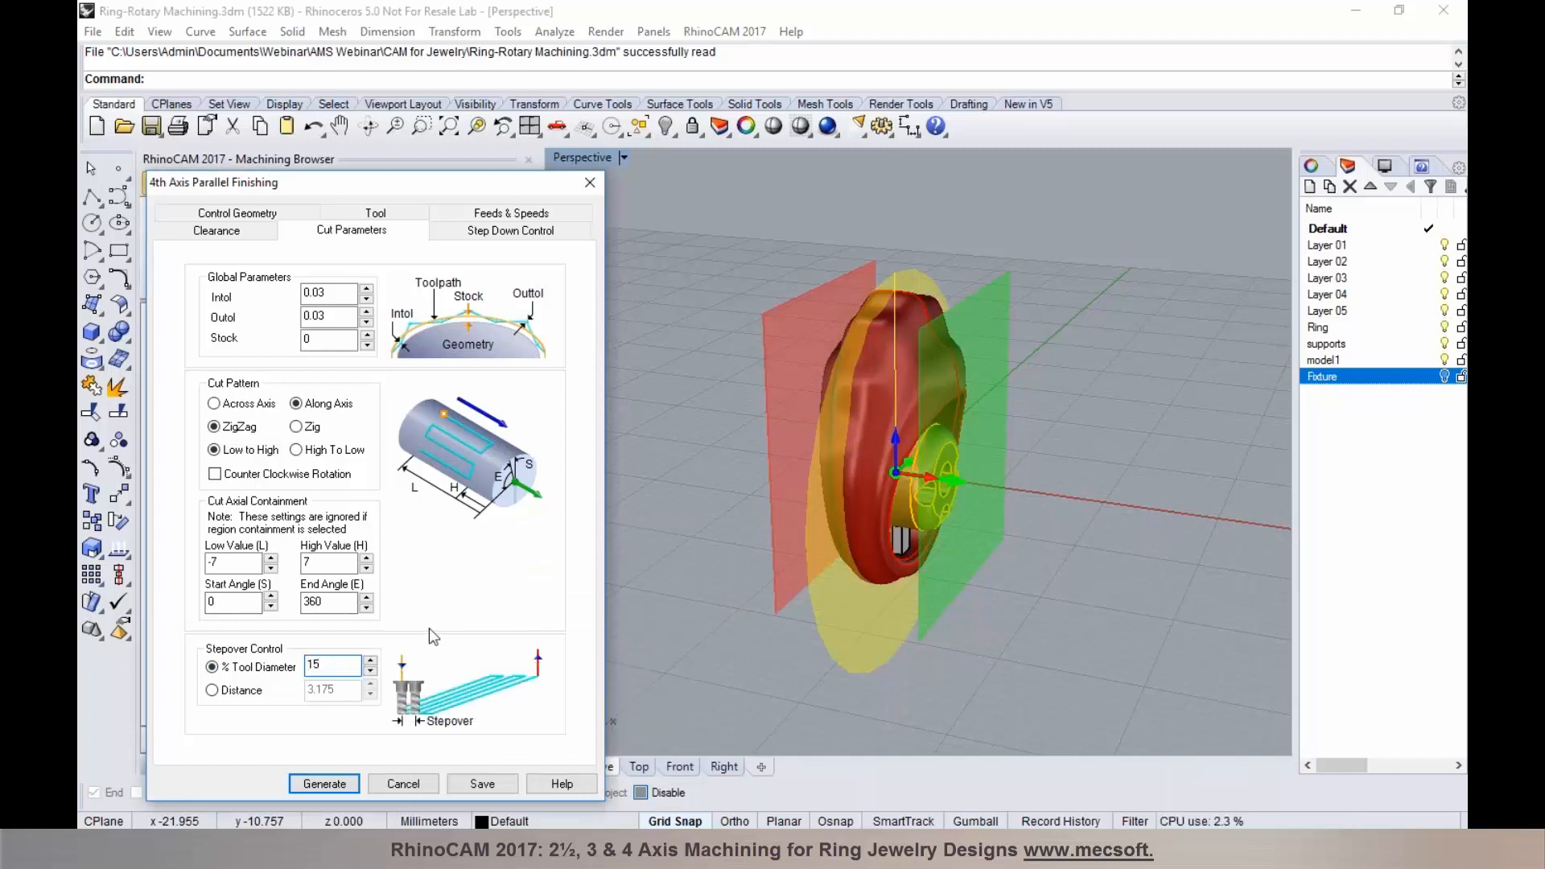
Step: Enable the bottom radial cut level in the step-down settings and set it to 8
click(487, 233)
click(270, 322)
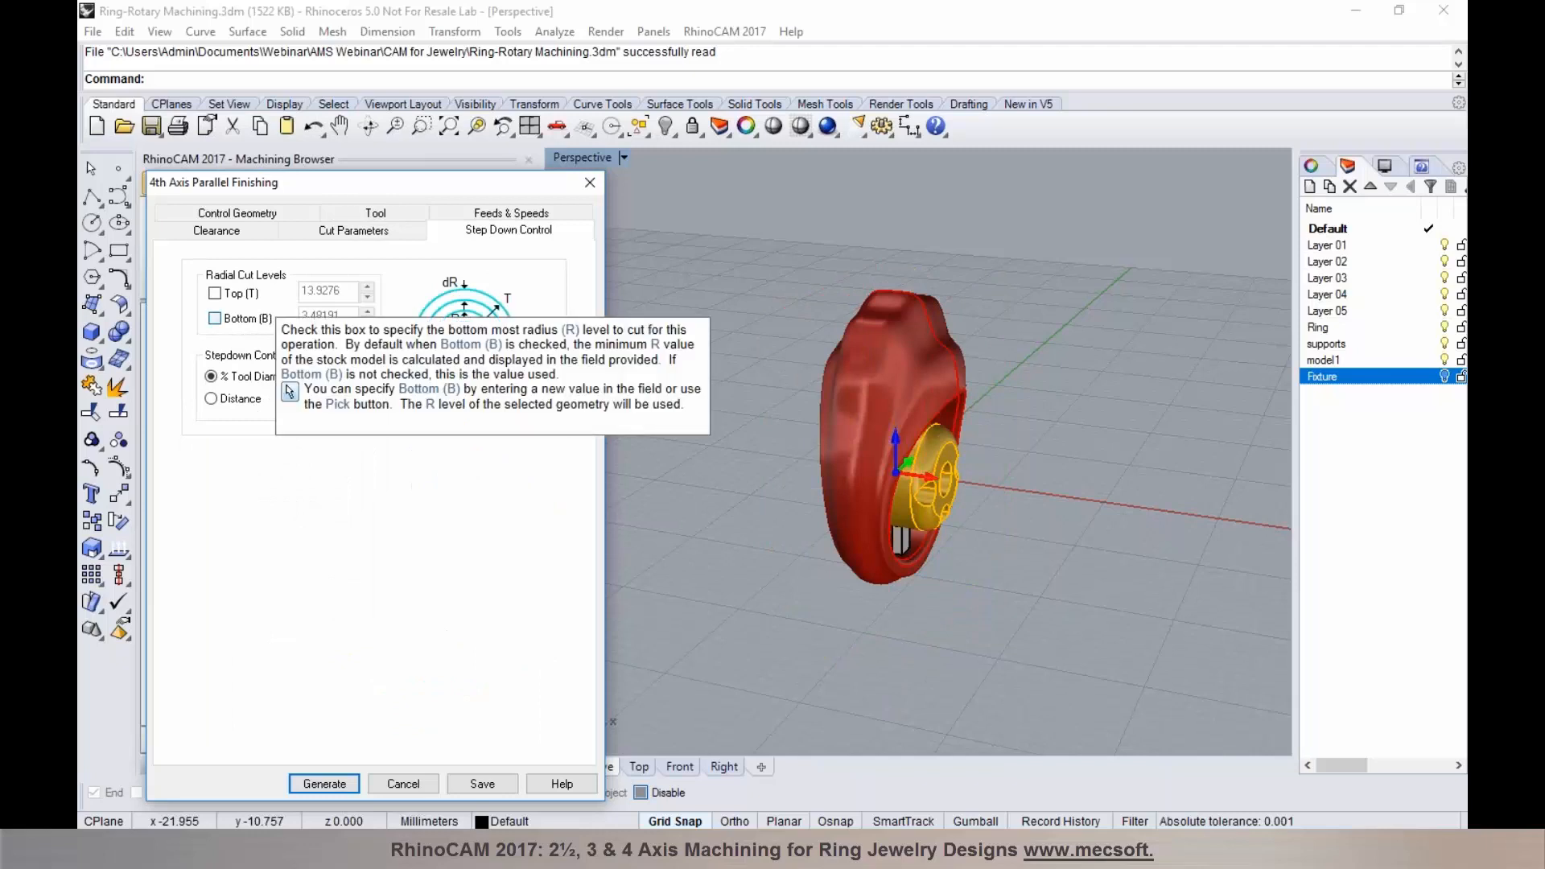
click(368, 313)
click(367, 313)
click(368, 313)
click(367, 313)
click(368, 313)
click(368, 313)
click(368, 313)
click(368, 313)
click(368, 313)
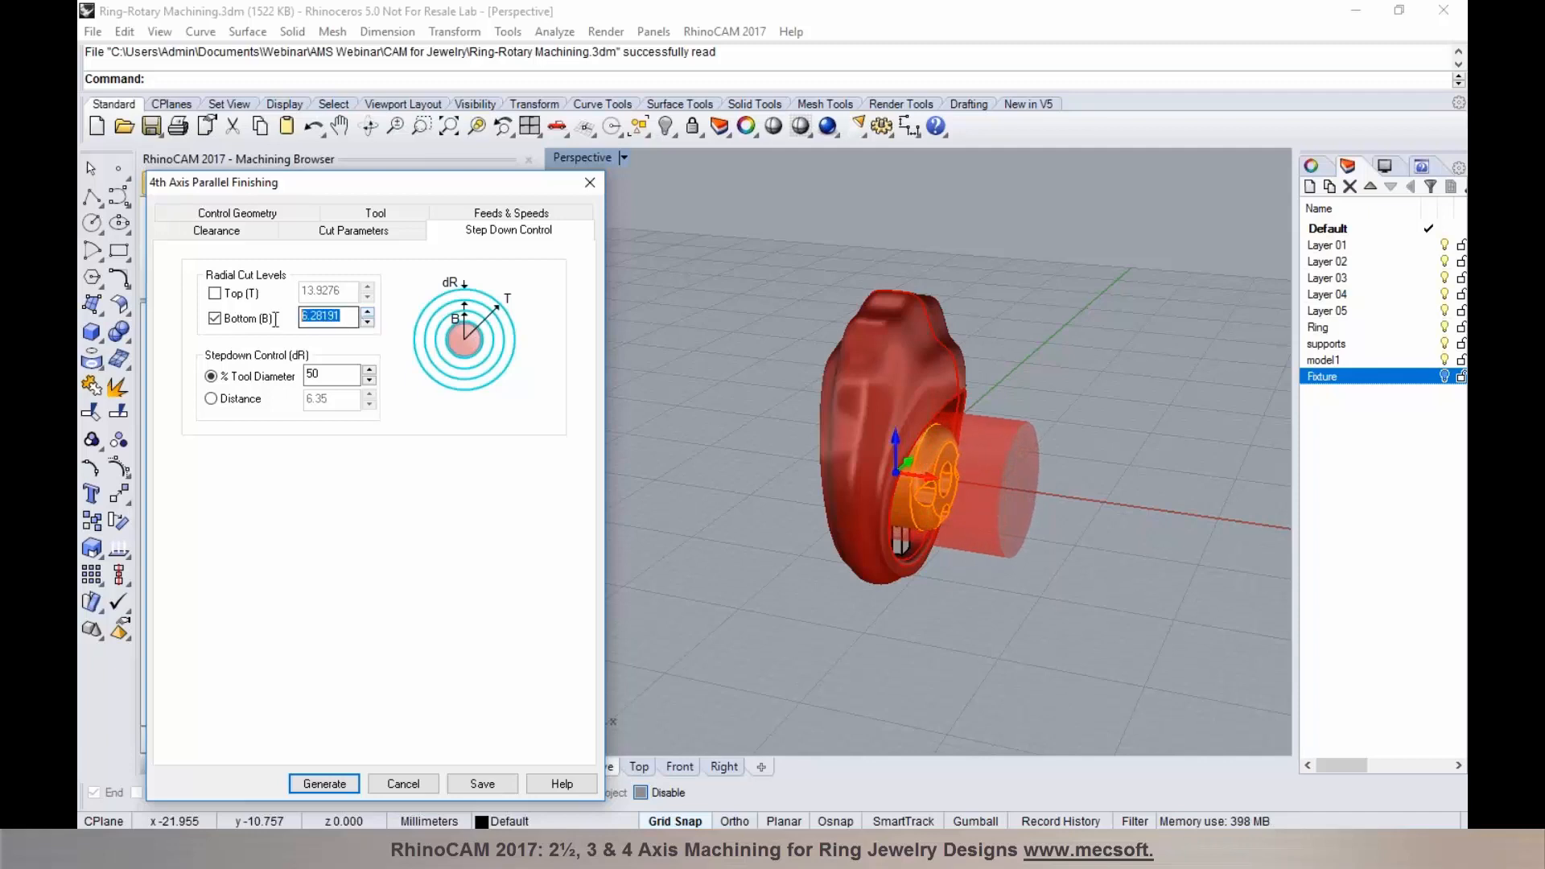
mouse_move(268, 322)
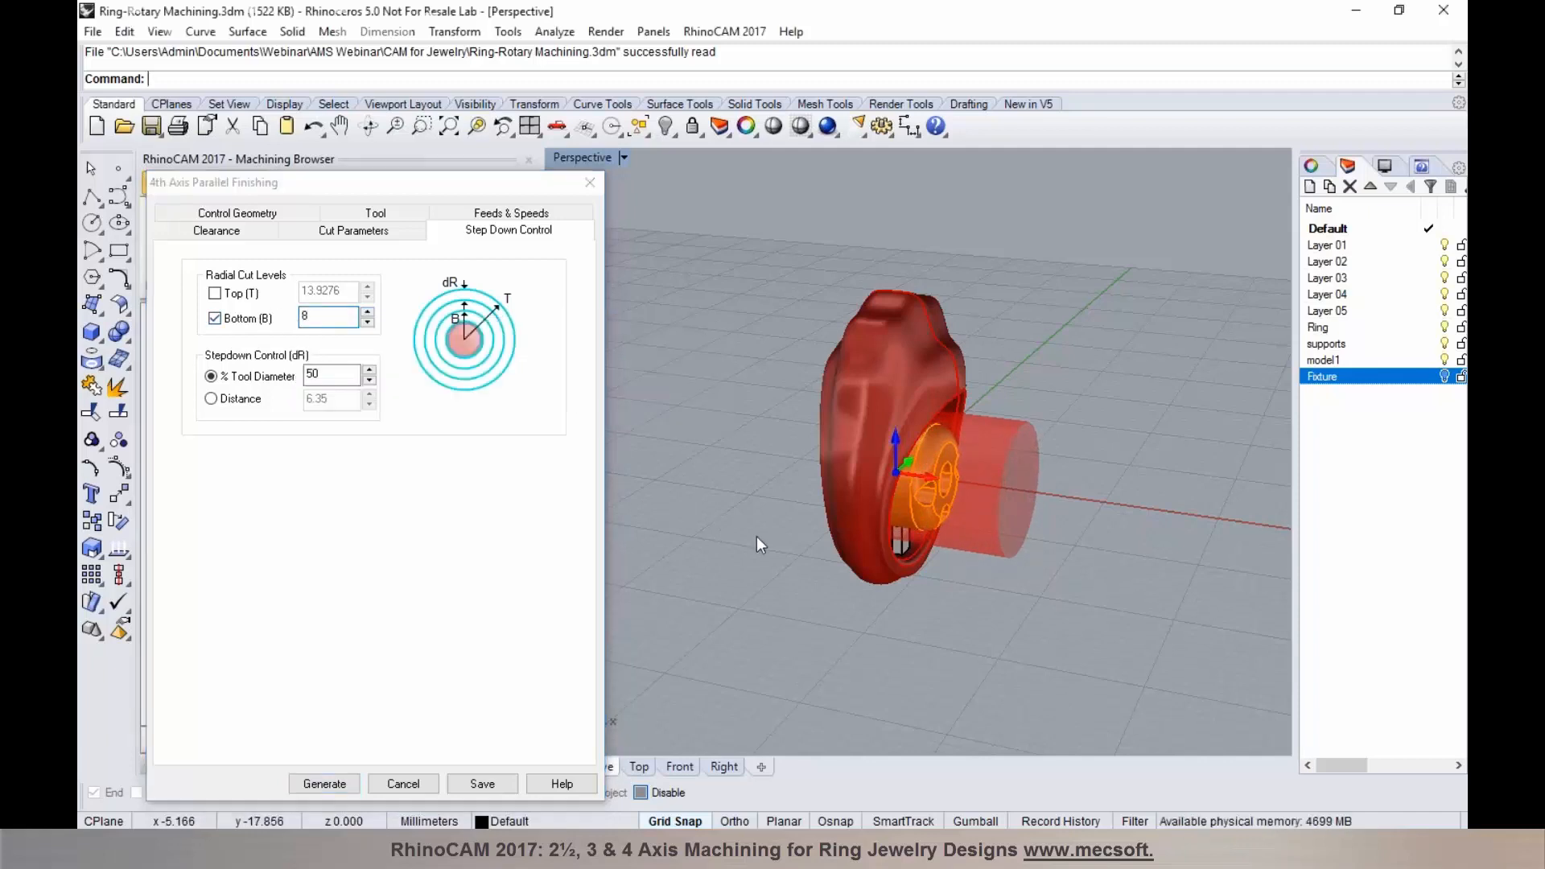
right_drag(757, 536, 944, 476)
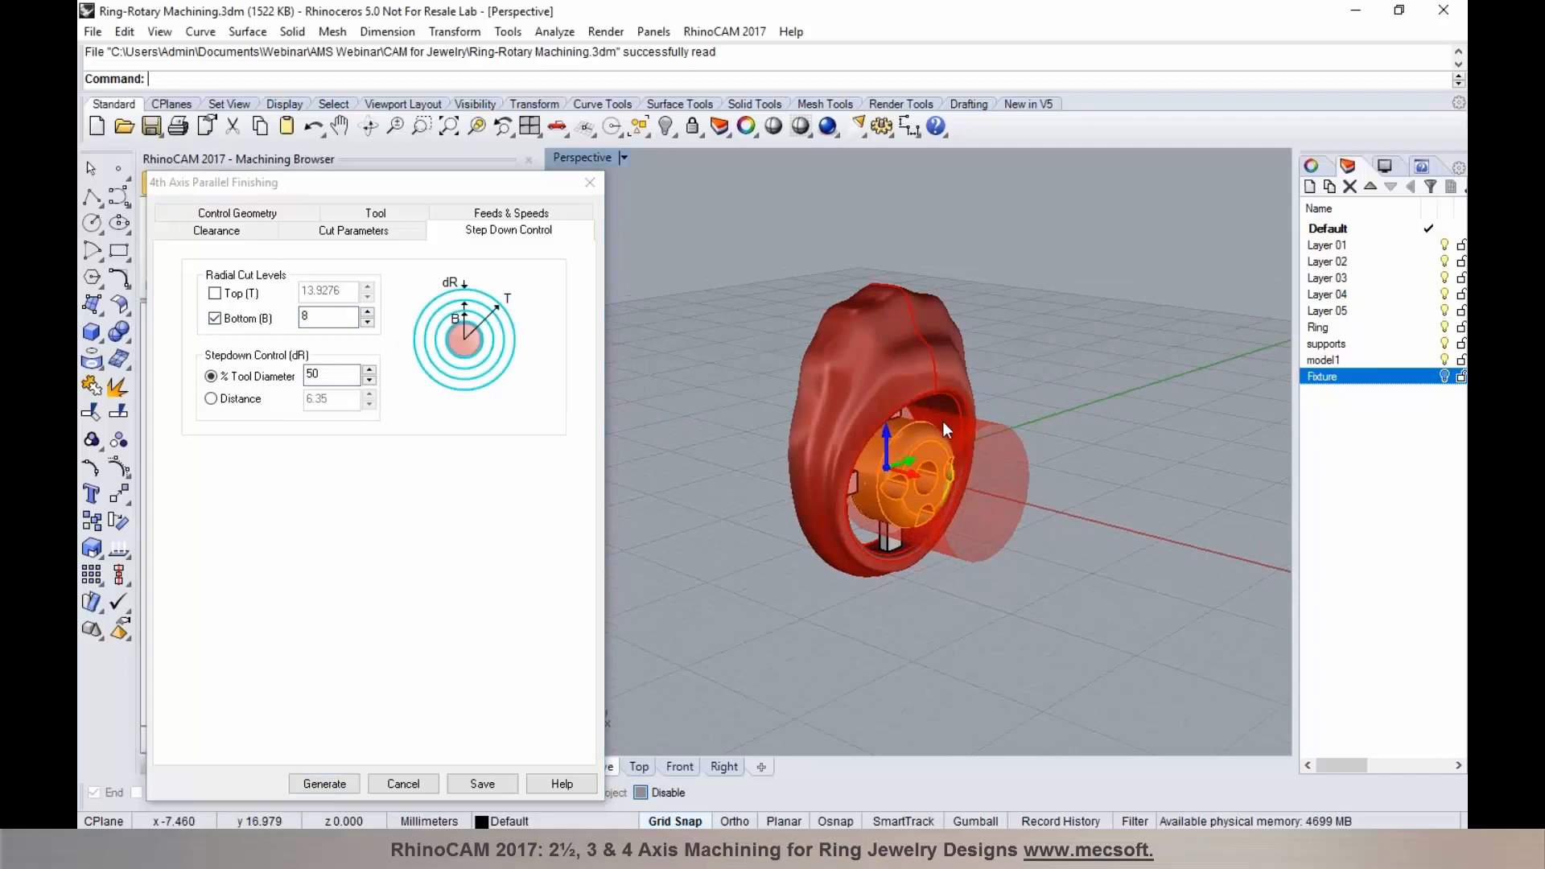
click(369, 314)
click(368, 322)
mouse_move(971, 431)
right_down()
mouse_move(950, 427)
mouse_move(971, 422)
right_up()
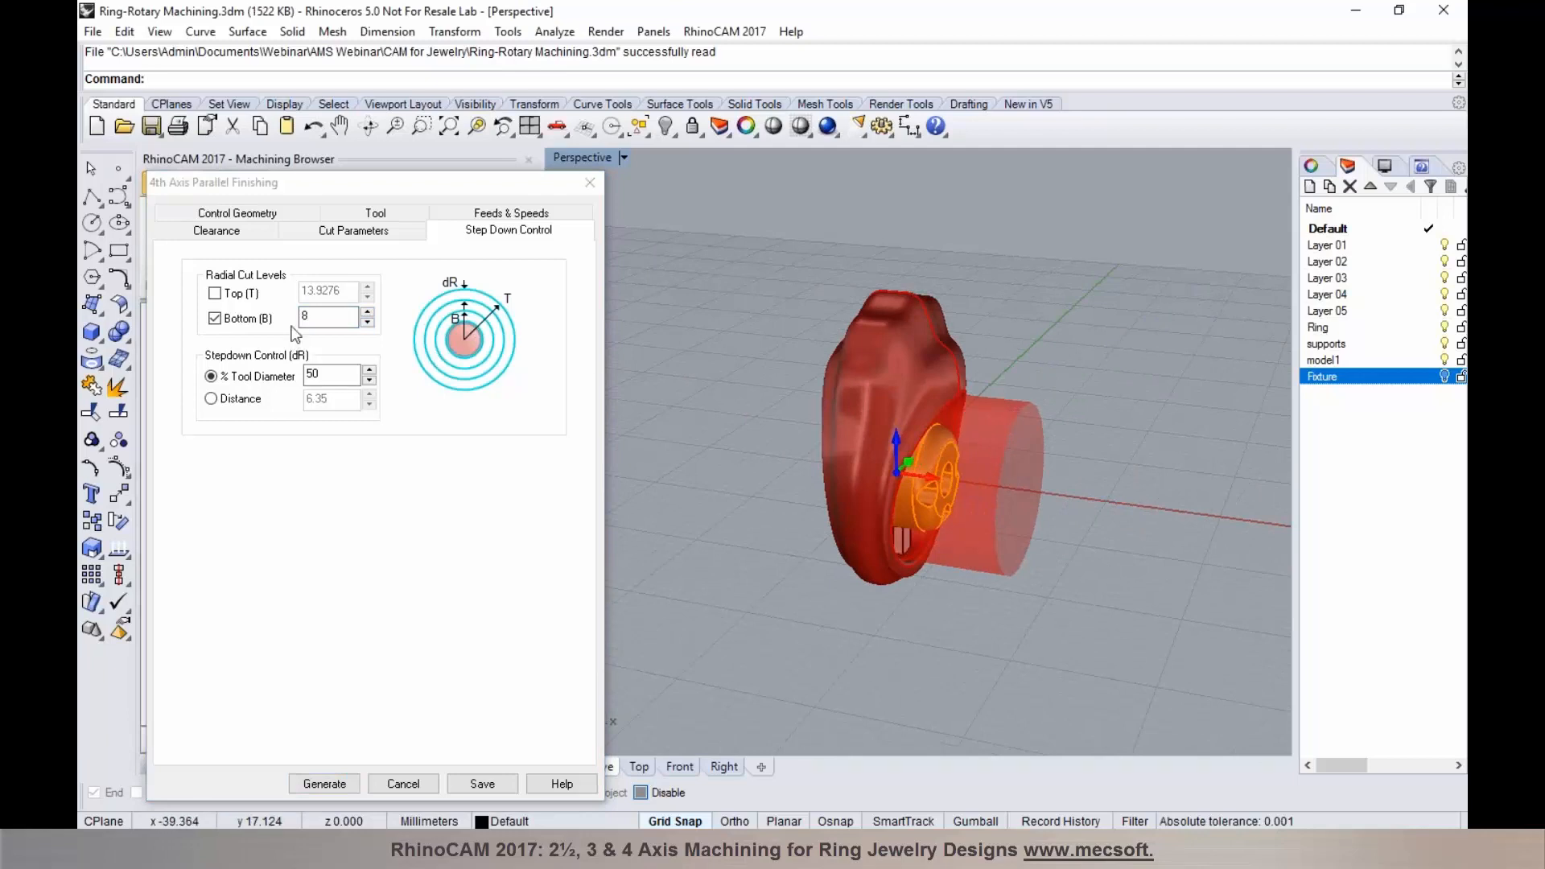
Step: Generate the 4th Axis Parallel Finishing toolpath and play its cutting simulation on the cylinder stock, inspecting the ring from several angles
click(322, 785)
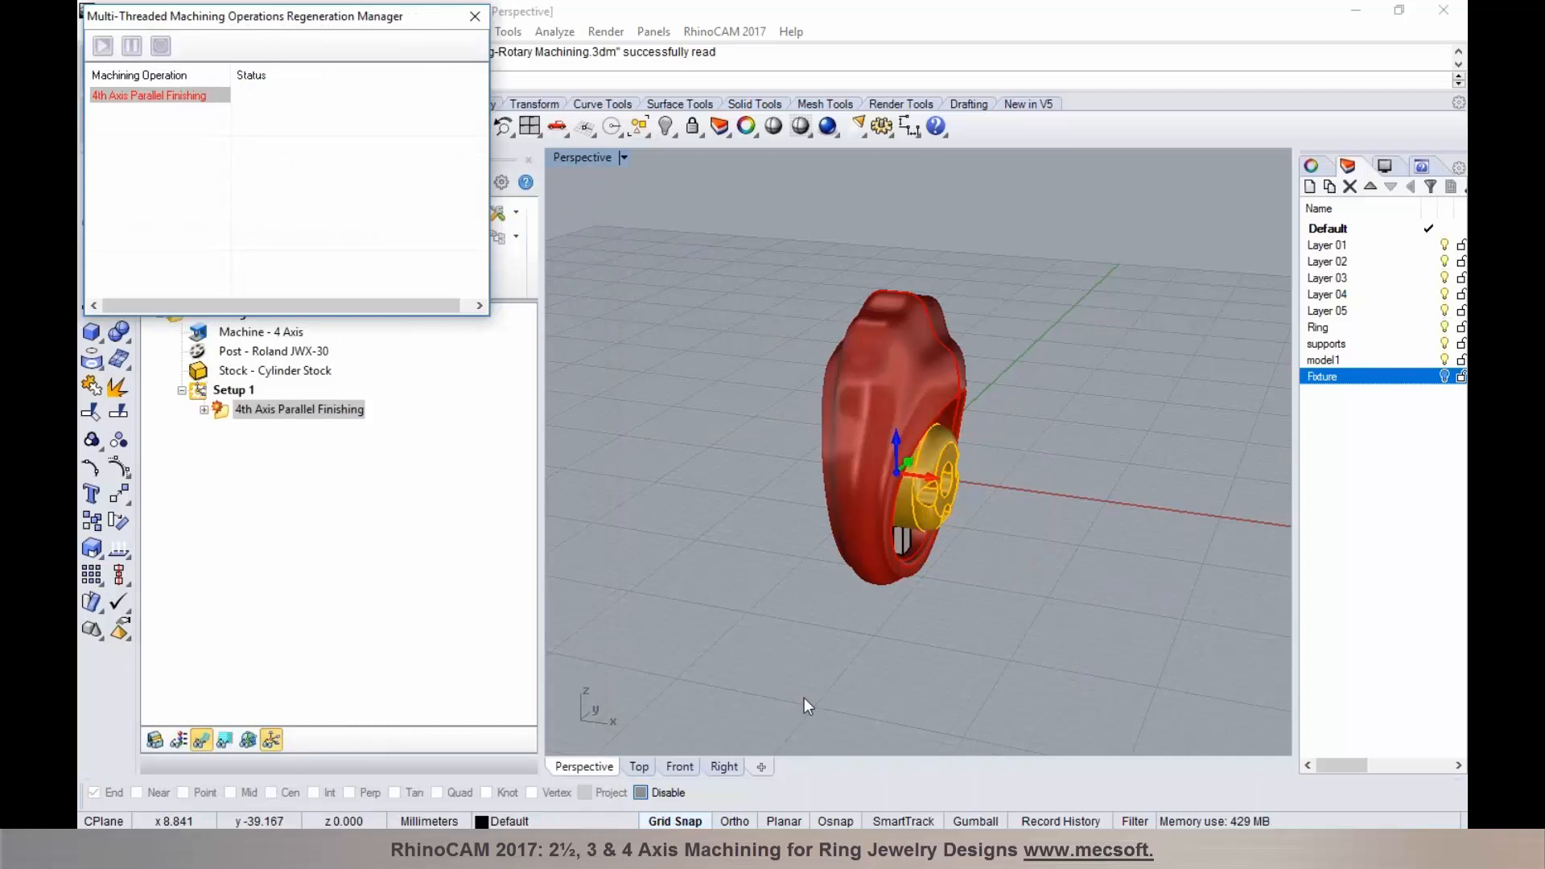
right_drag(896, 442, 855, 414)
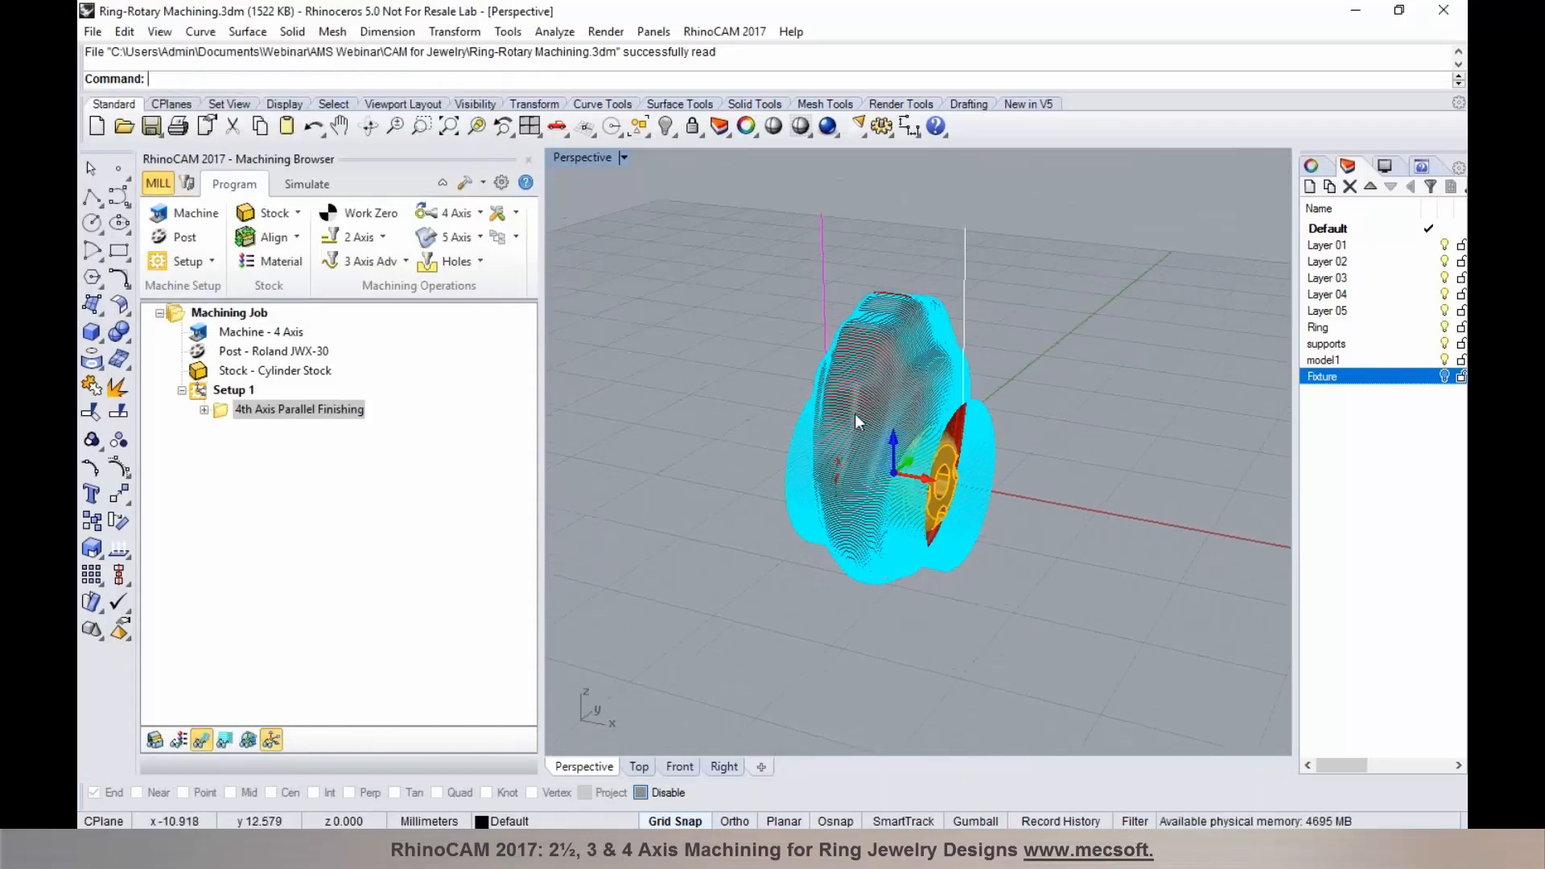
click(306, 184)
click(286, 236)
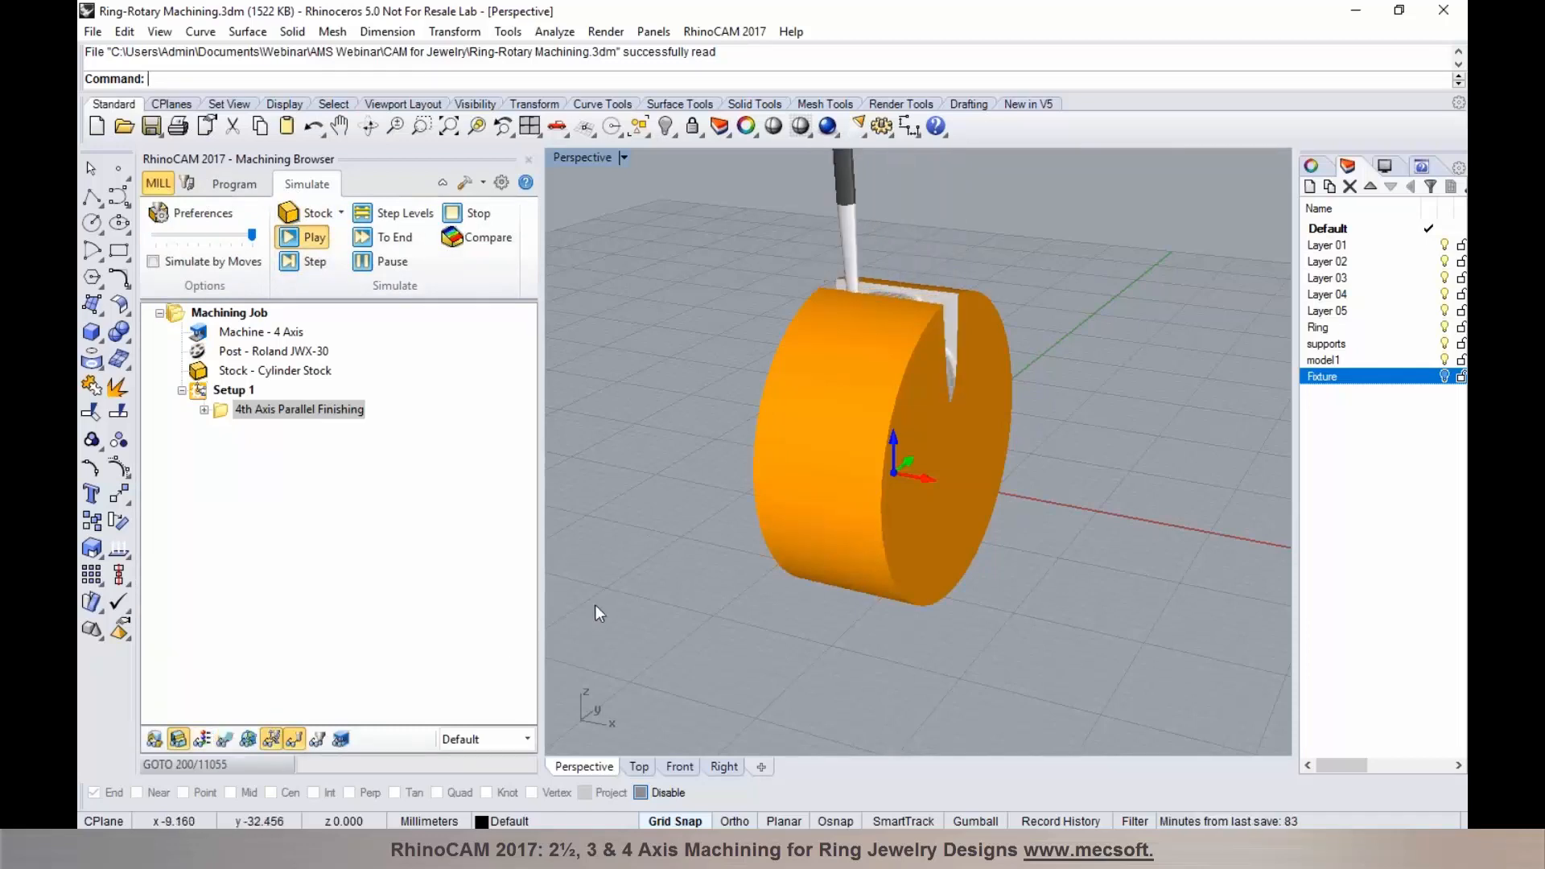
right_drag(986, 651, 956, 649)
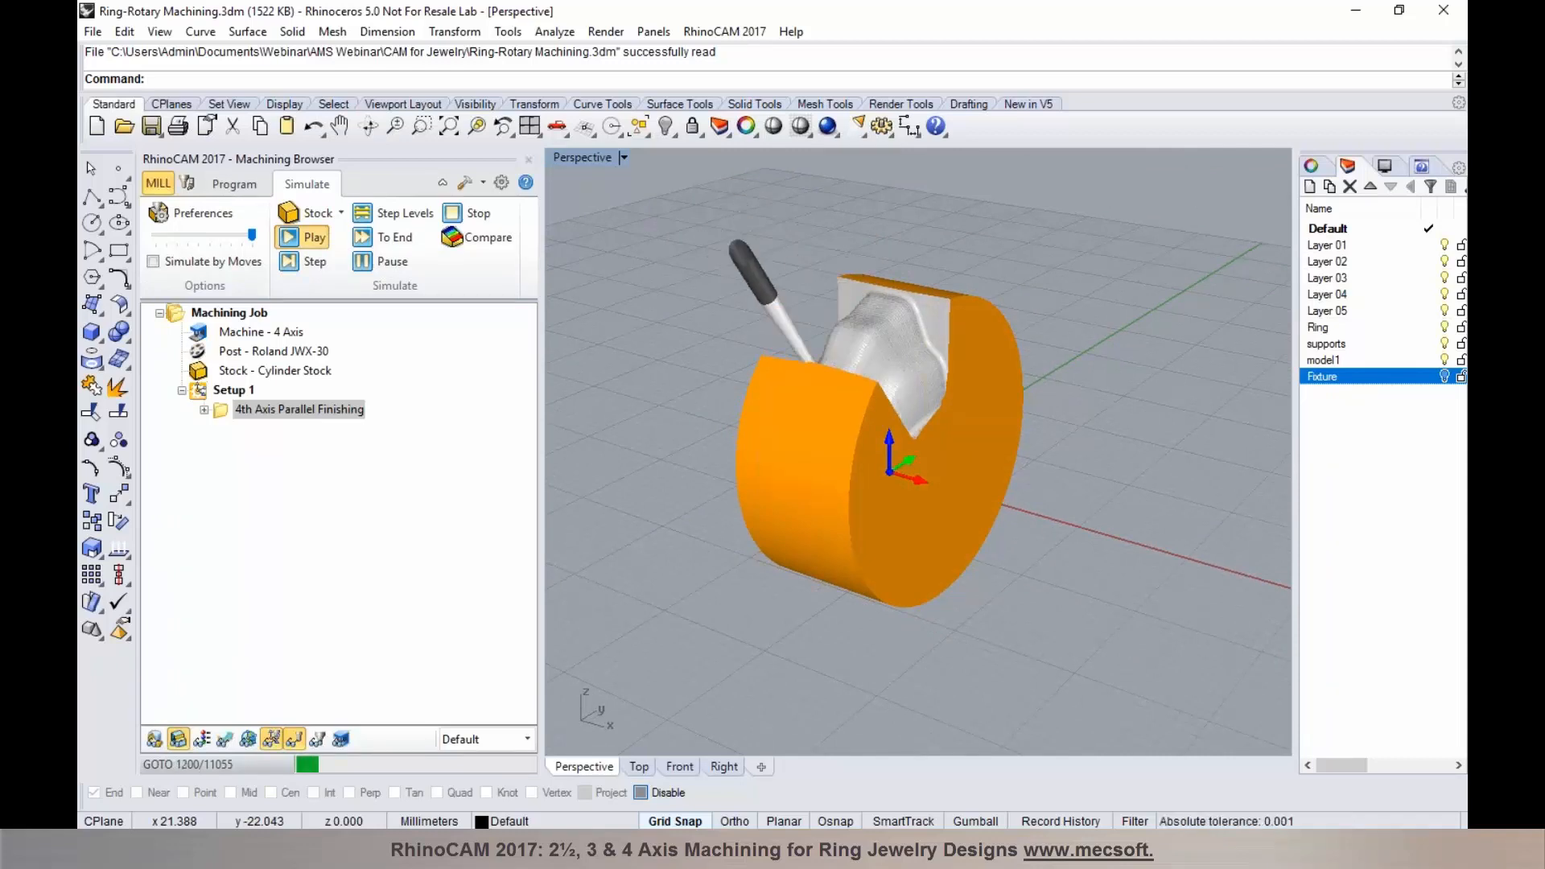
right_drag(862, 290, 994, 311)
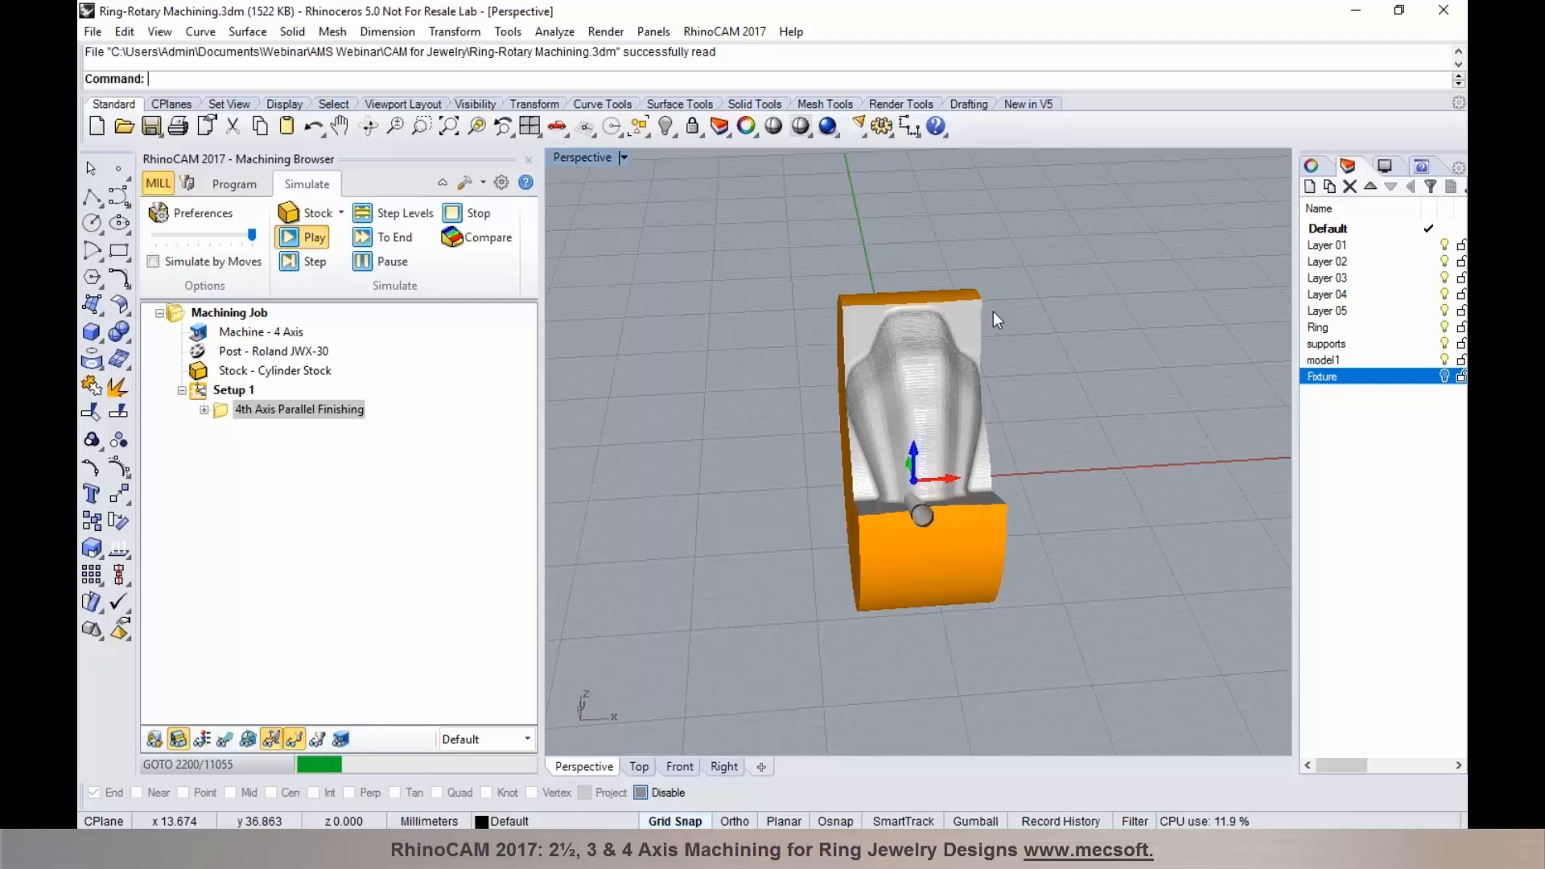
right_drag(1055, 494, 943, 454)
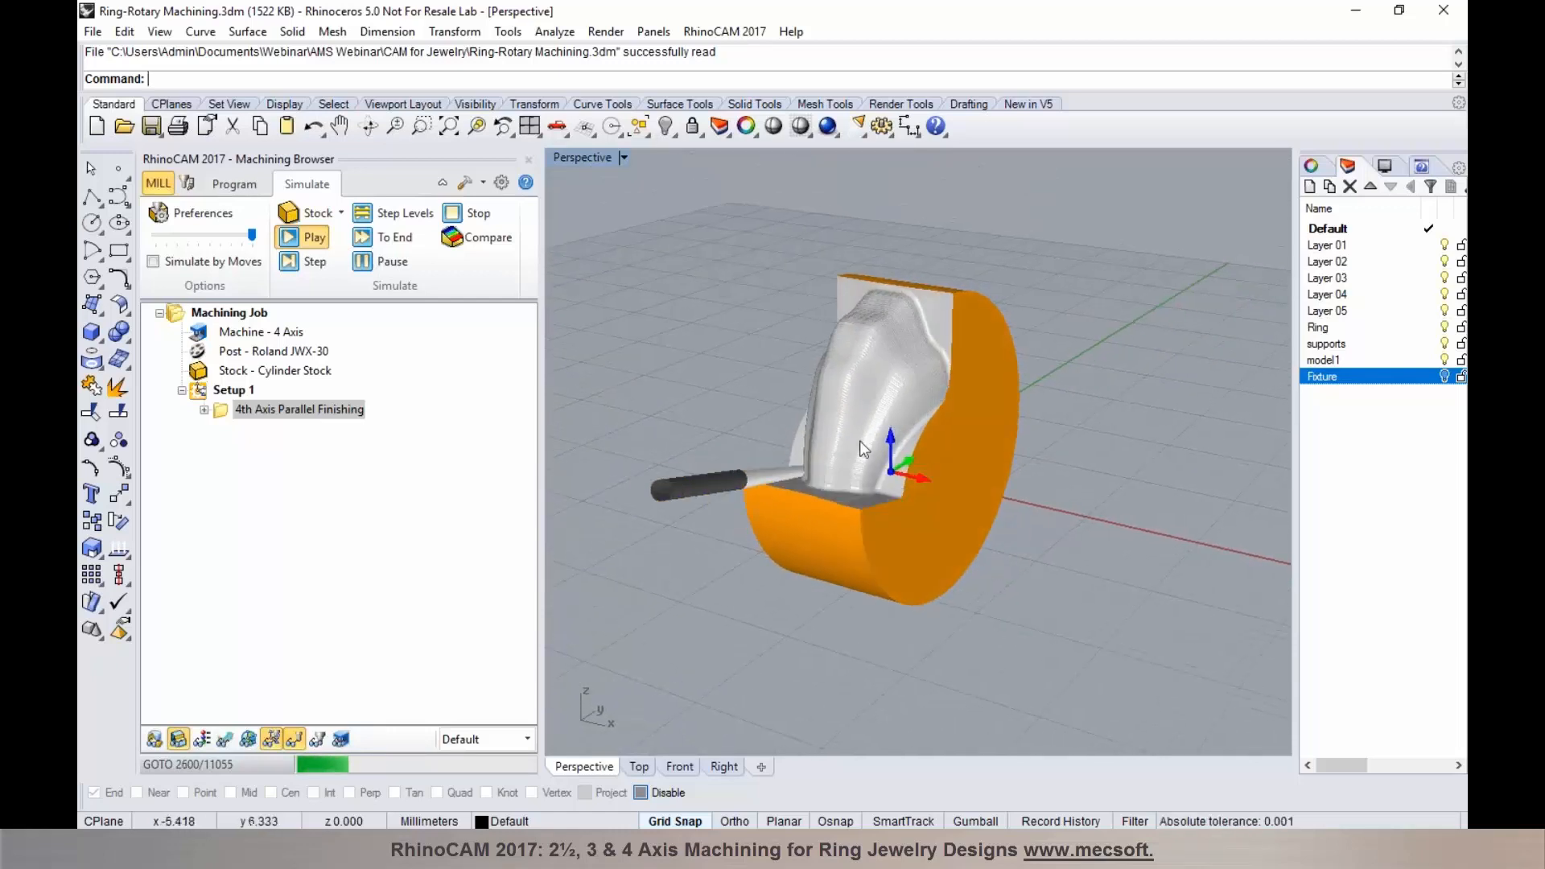